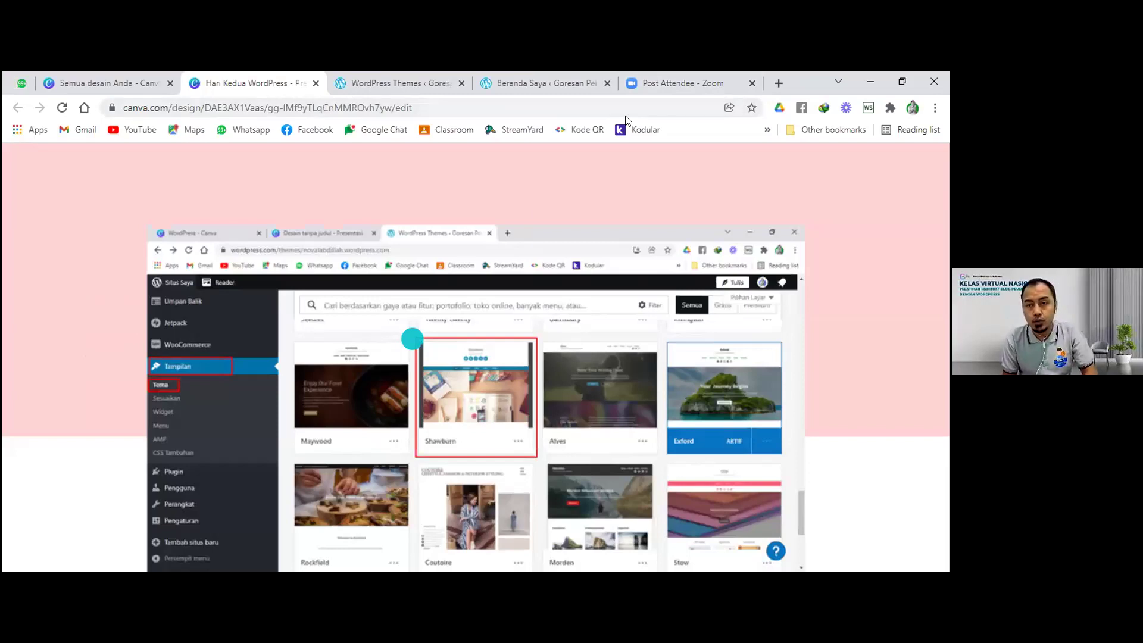
Step: Leave the Canva slides for the WordPress themes page and close the extra Beranda Saya page
key(Escape)
click(418, 82)
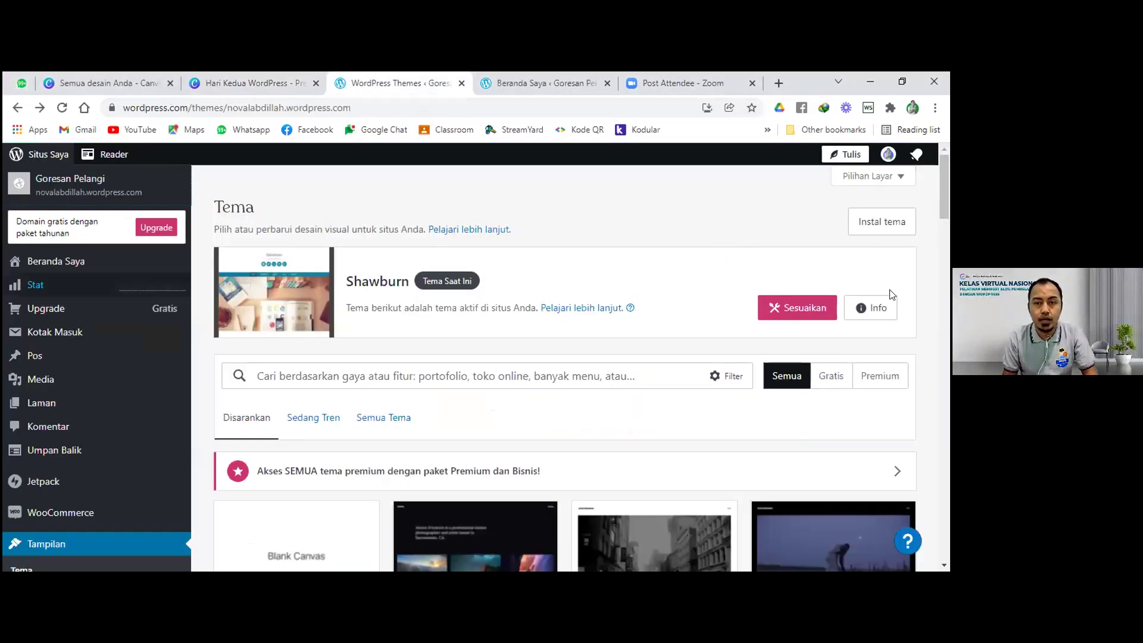
scroll(824, 276, down, 10)
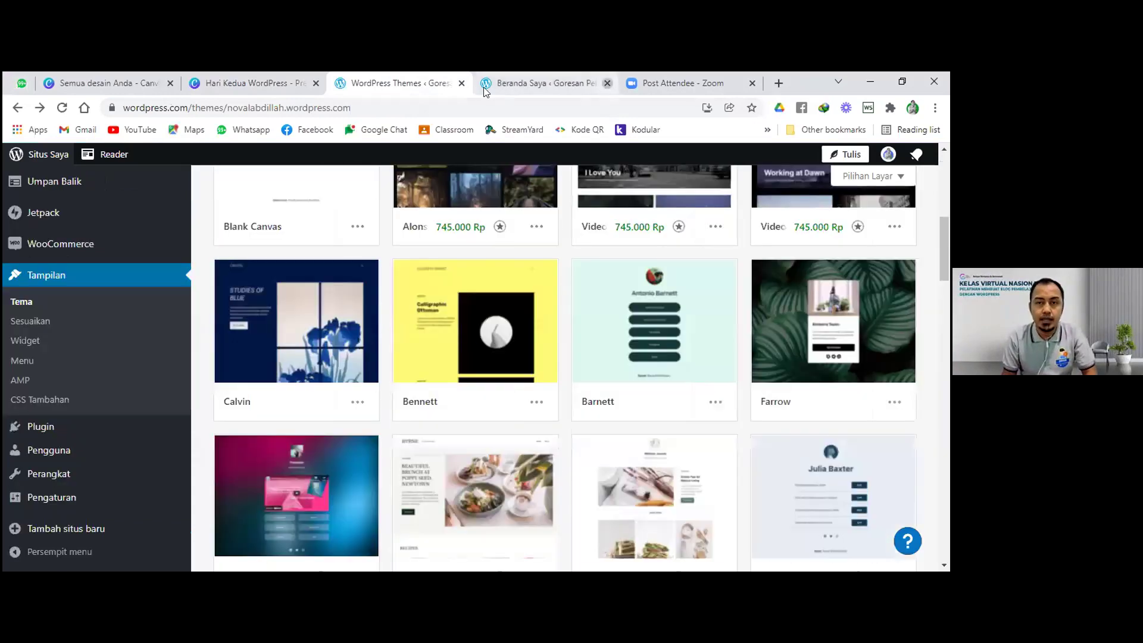
click(608, 83)
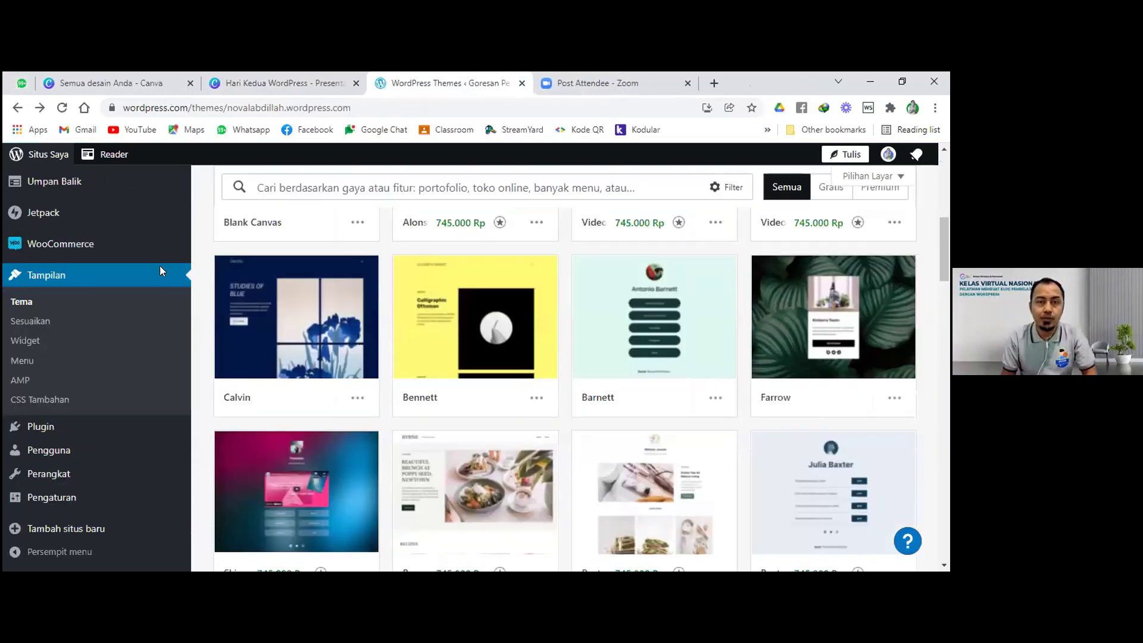
Step: Open the site's general settings and review the site title, tagline, language, time zone and privacy options
scroll(98, 351, down, 4)
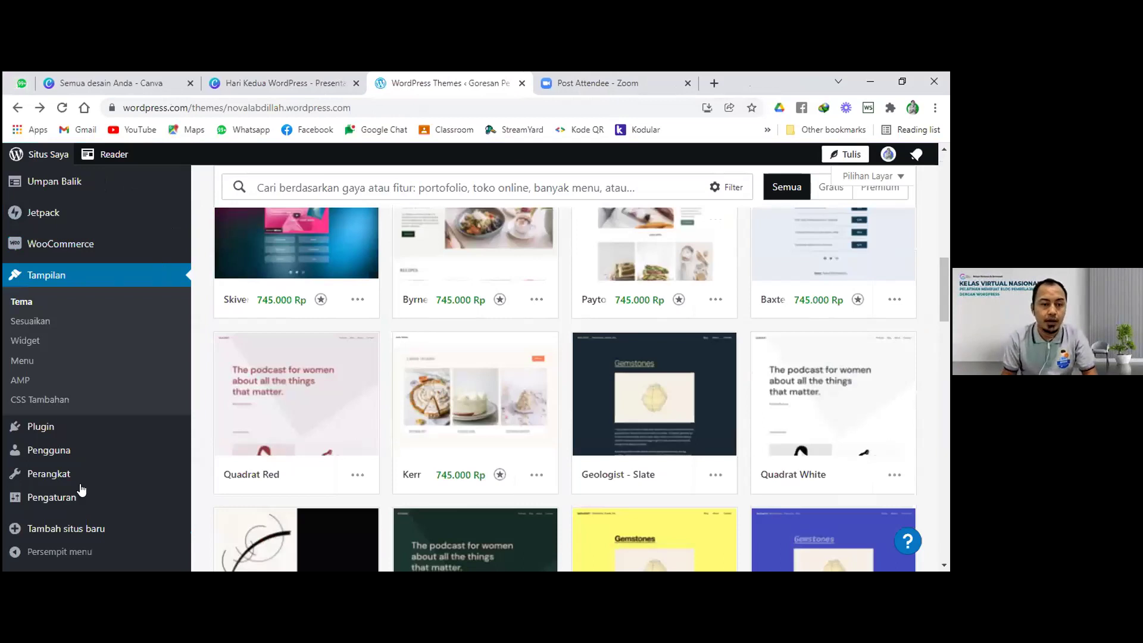
scroll(105, 512, down, 10)
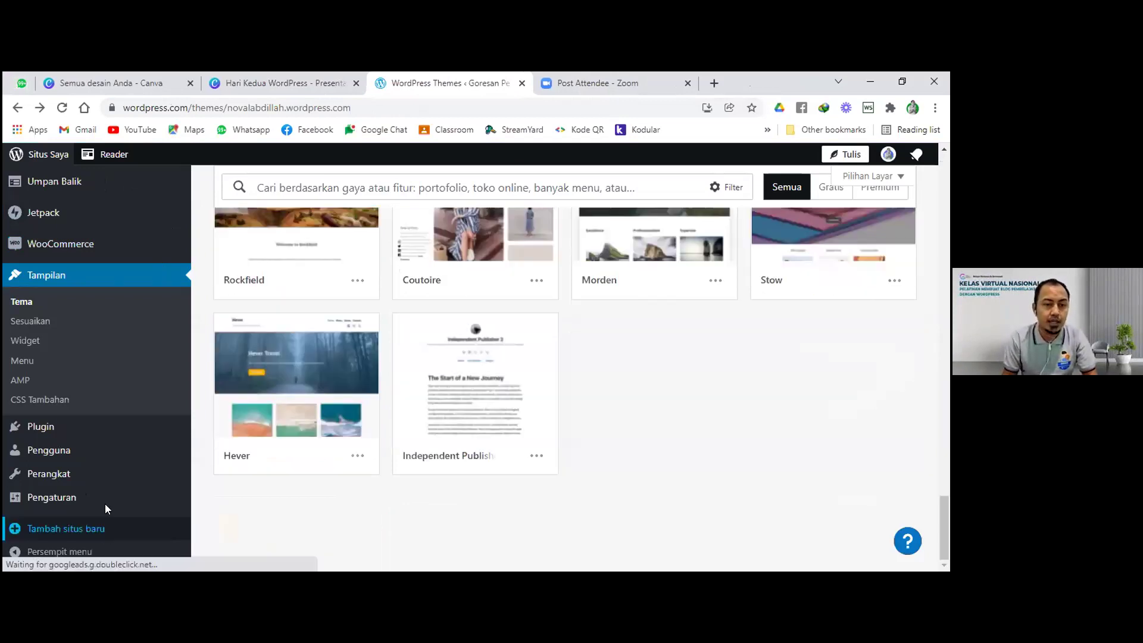
mouse_move(94, 497)
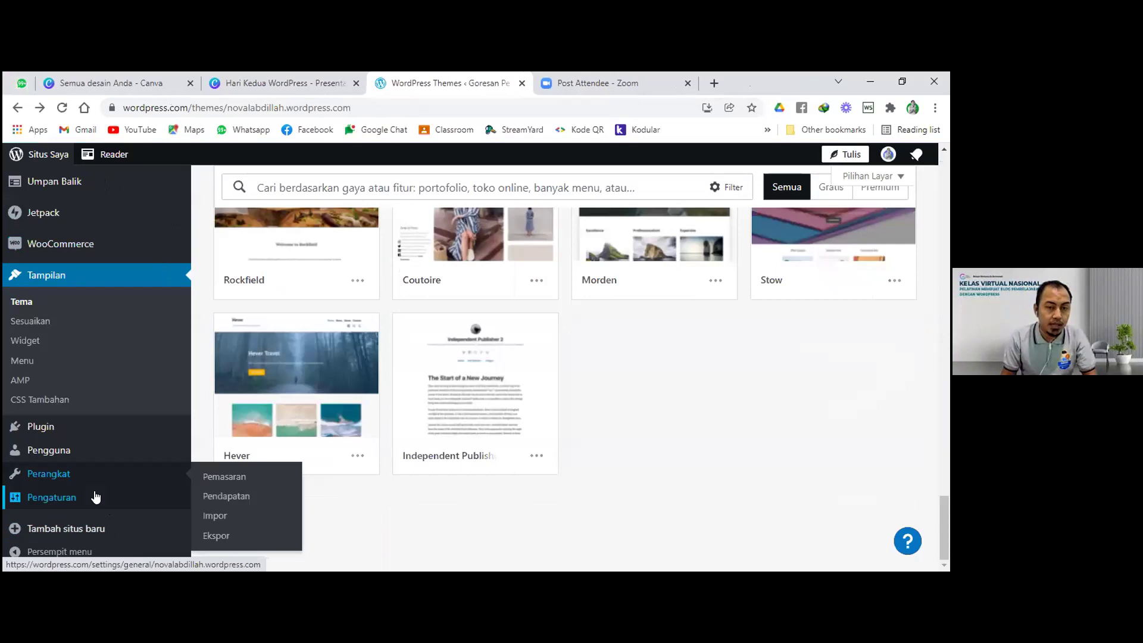
click(231, 377)
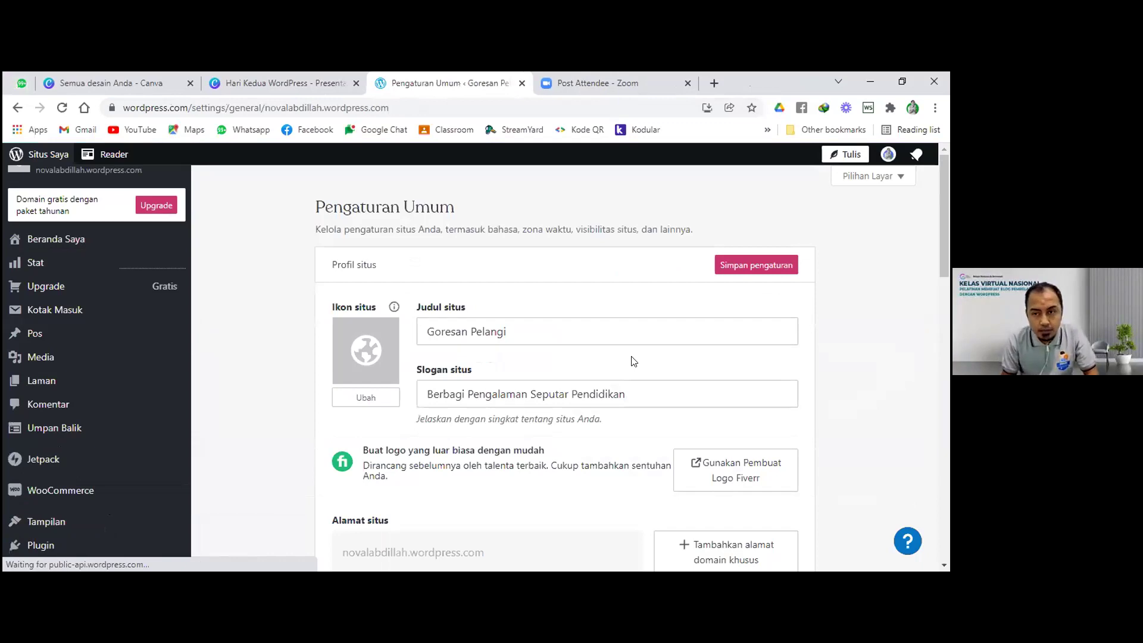
scroll(634, 362, down, 8)
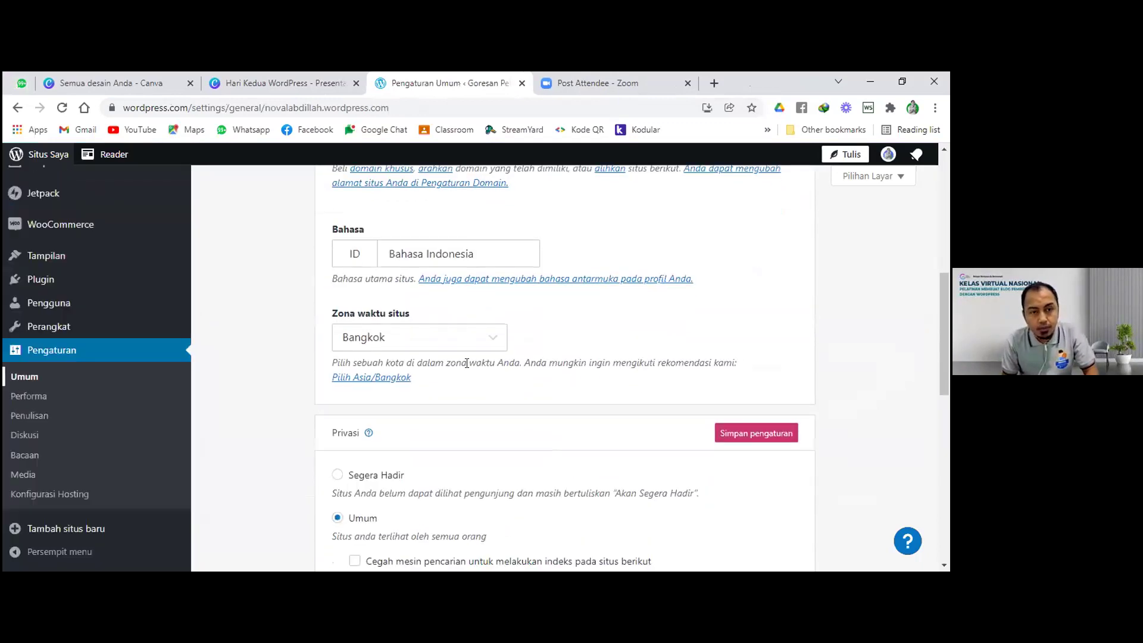
scroll(169, 370, up, 8)
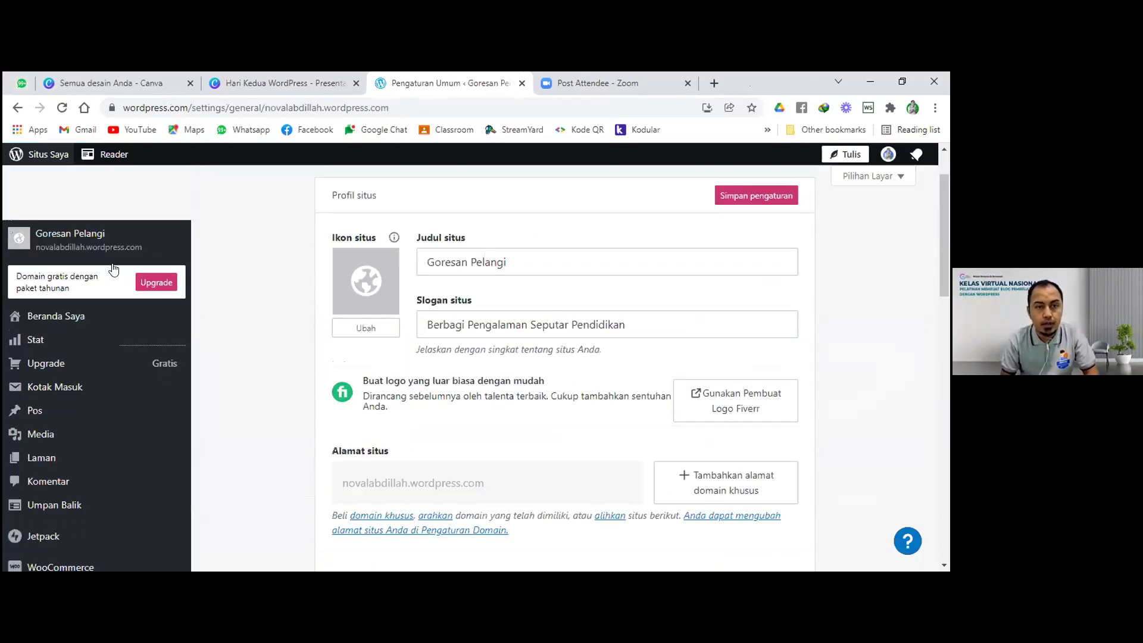
scroll(113, 270, up, 2)
click(474, 321)
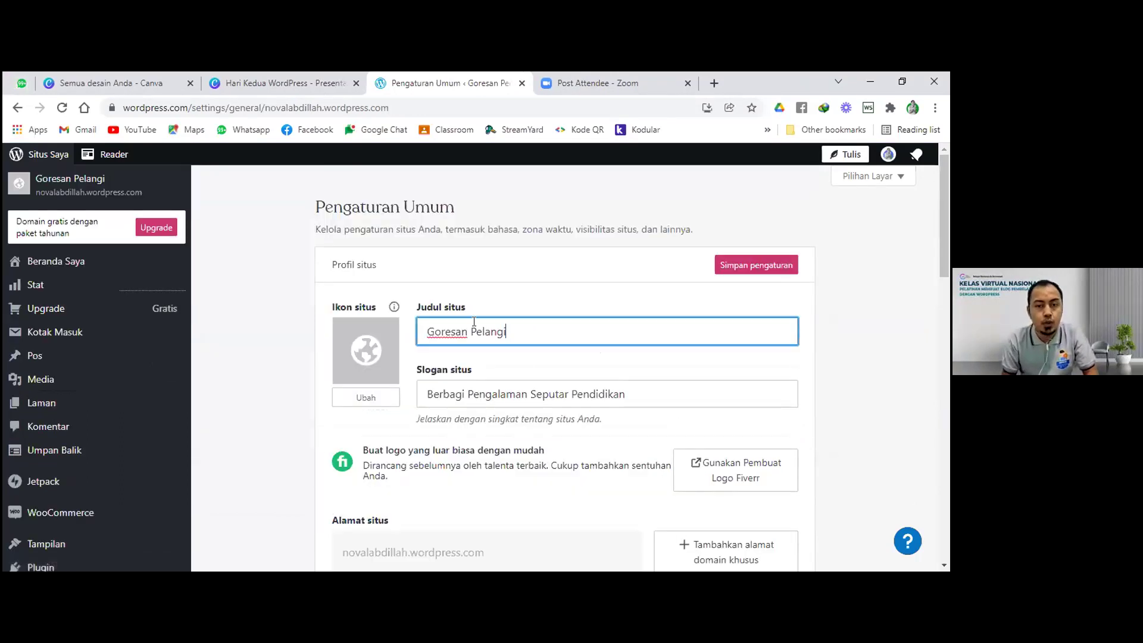
click(640, 393)
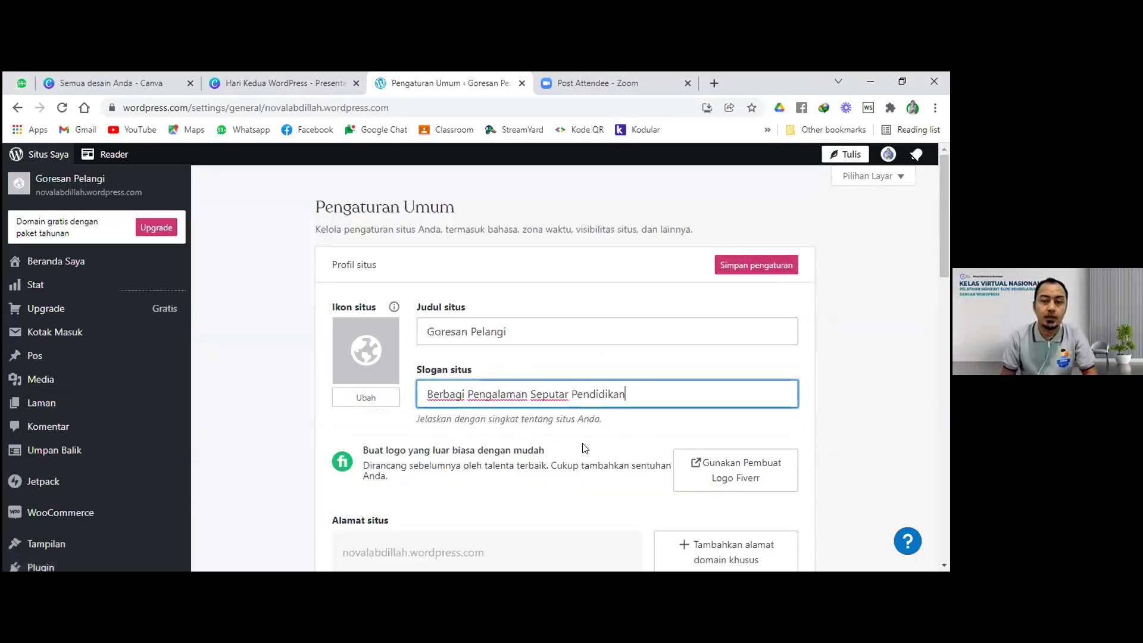
Step: Log out of the current WordPress.com account from its profile page, log in with another Google account and look over its dashboard
click(887, 156)
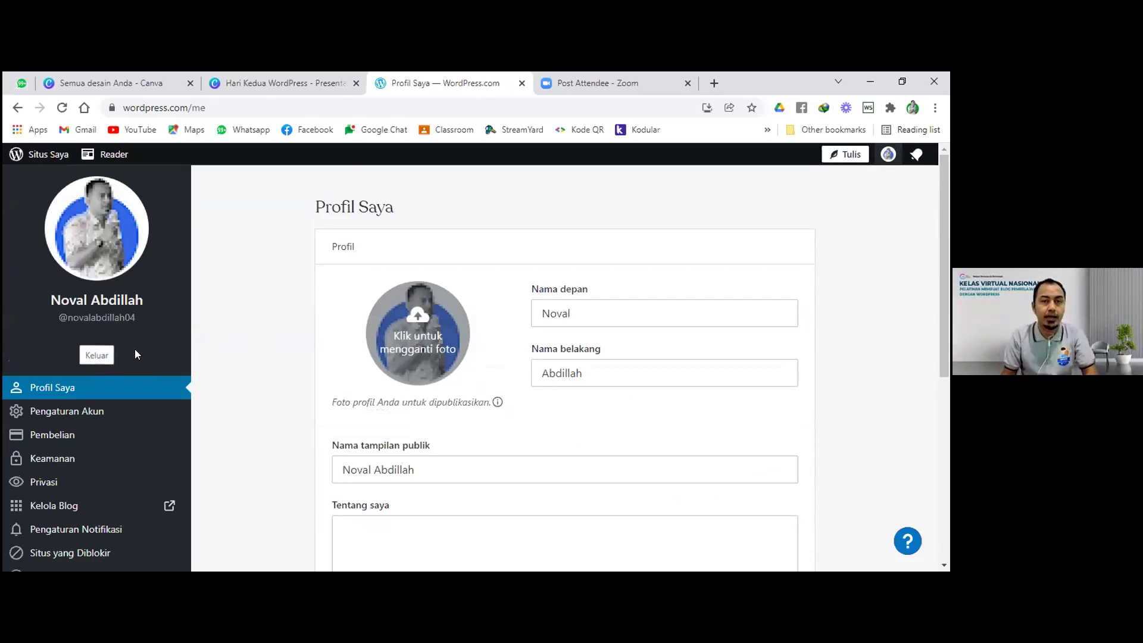
click(107, 355)
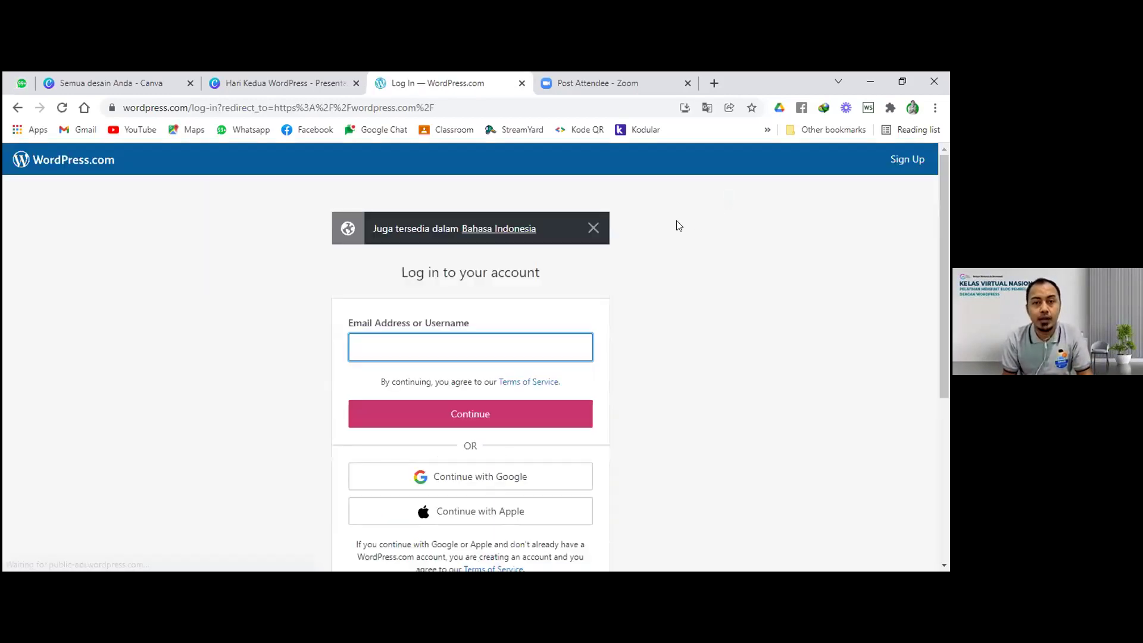
click(475, 484)
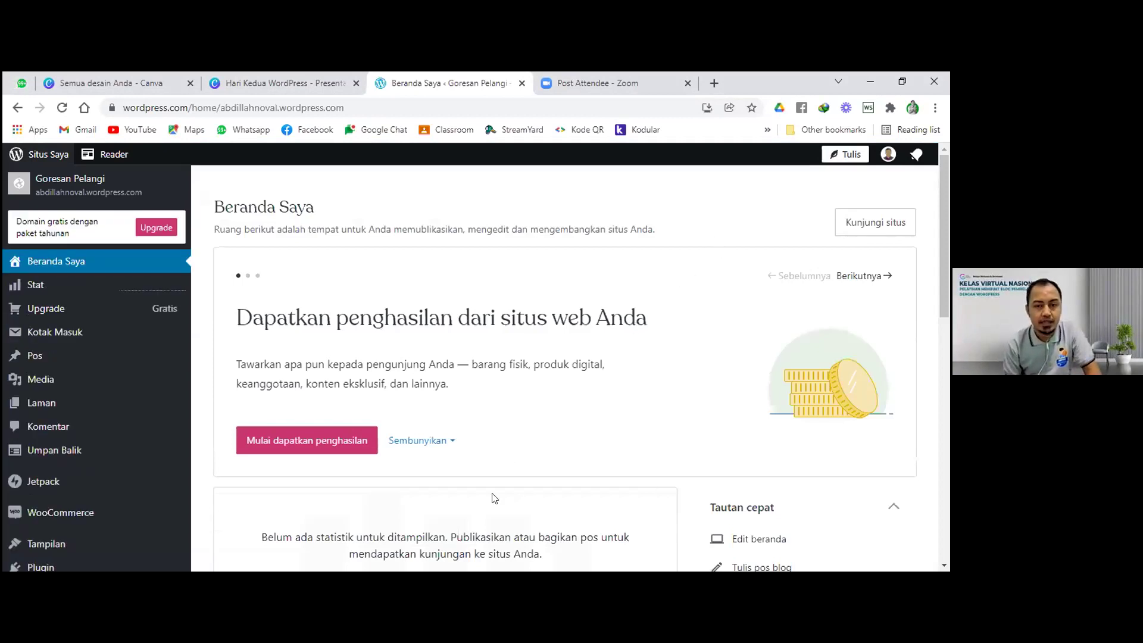
scroll(403, 348, down, 3)
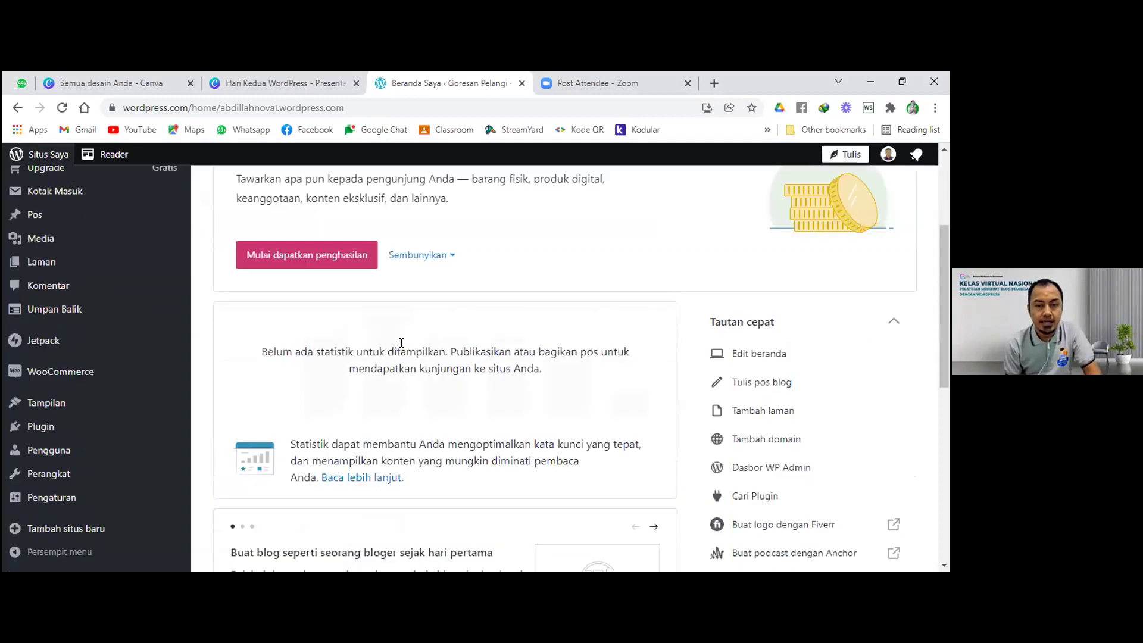
scroll(401, 346, down, 4)
scroll(682, 342, up, 7)
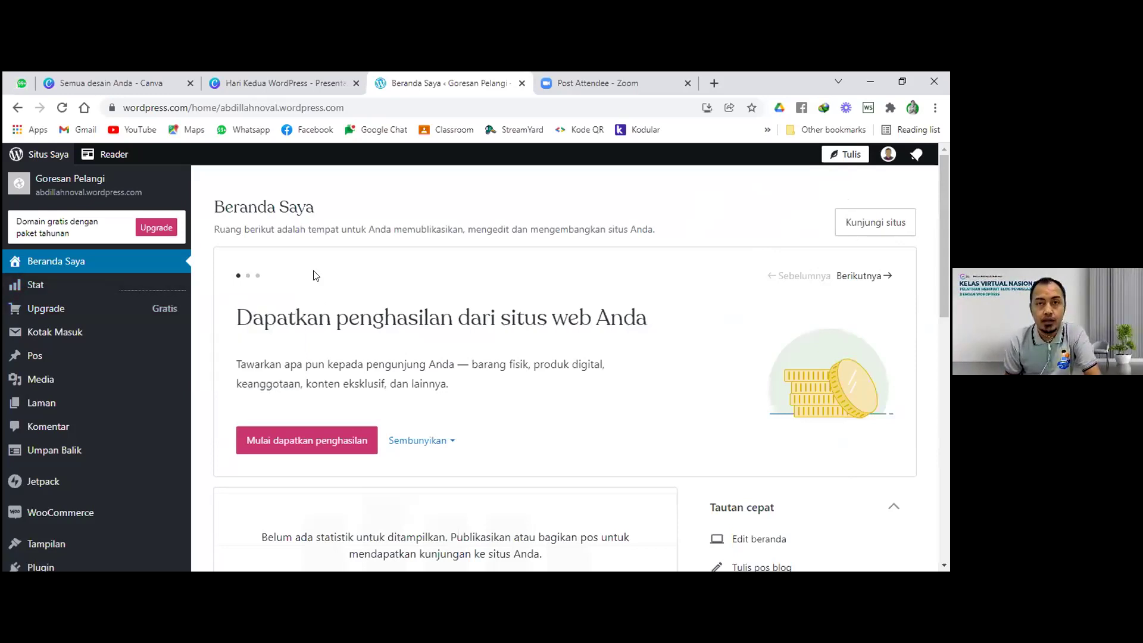
Step: Visit the live Goresan Pelangi site and examine its home page layout from the header down to the footer
click(872, 231)
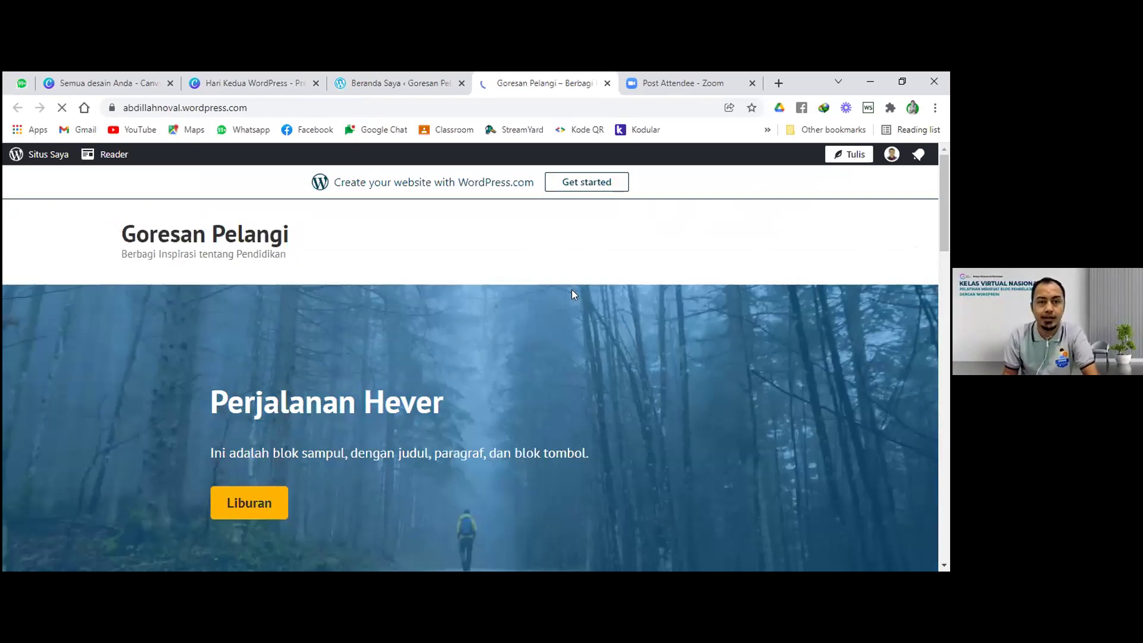
scroll(572, 289, down, 7)
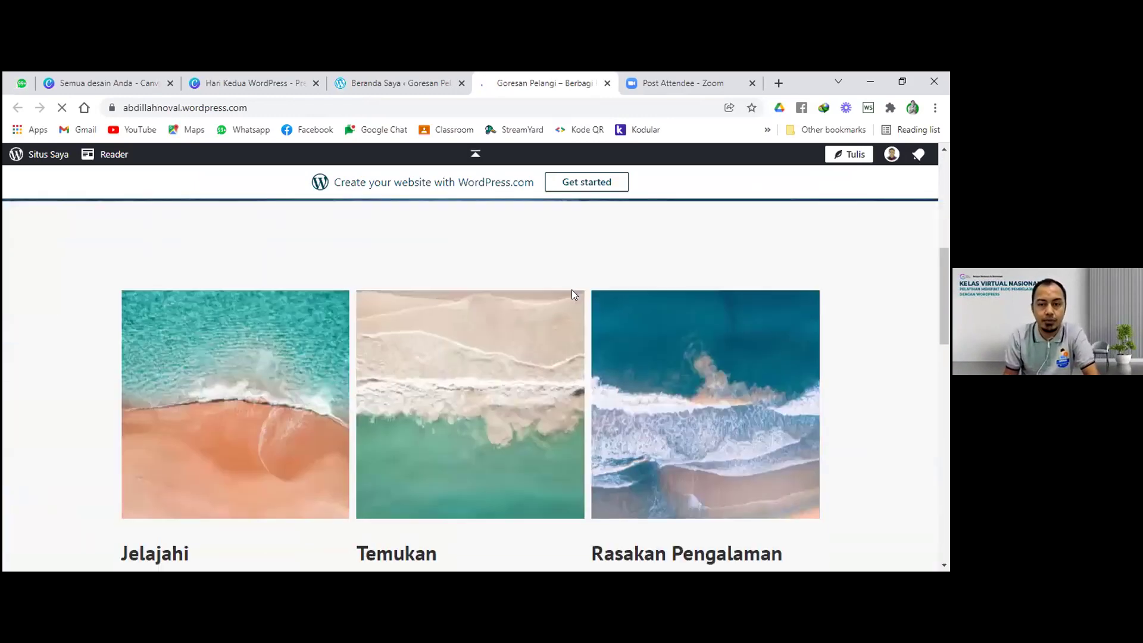
scroll(572, 290, down, 10)
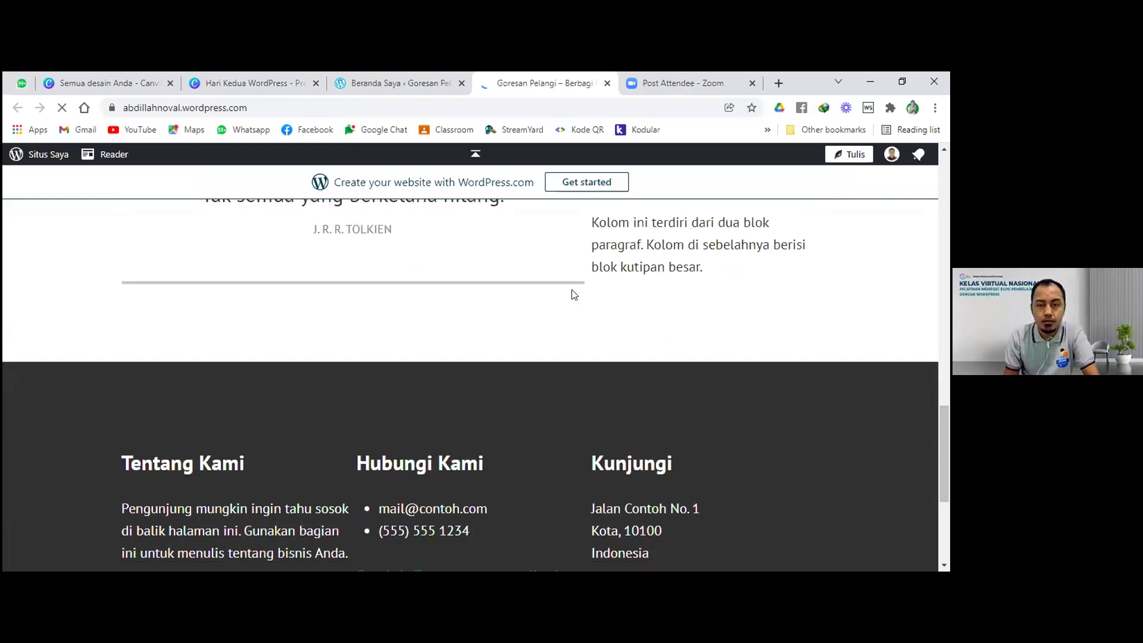
scroll(574, 294, down, 4)
scroll(560, 422, up, 14)
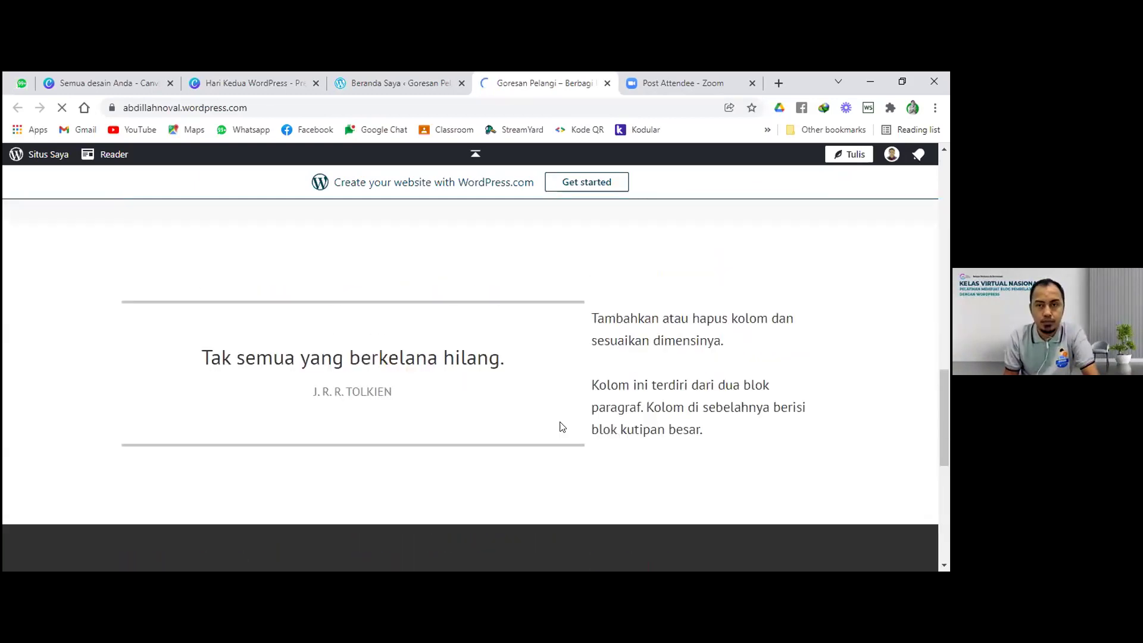
scroll(560, 427, up, 5)
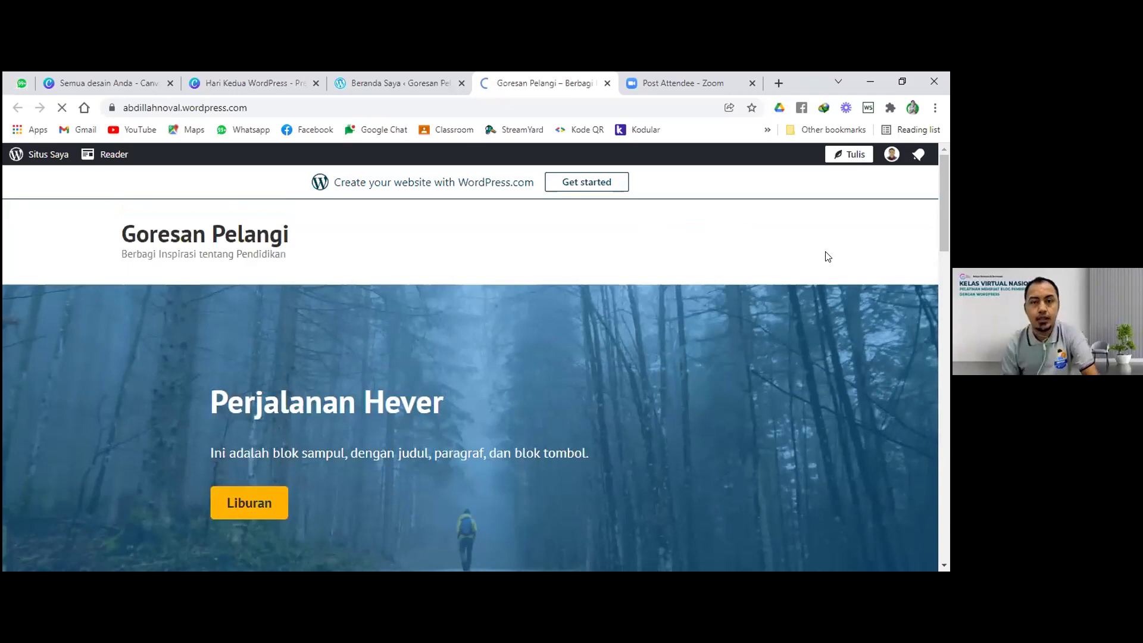
scroll(827, 256, down, 2)
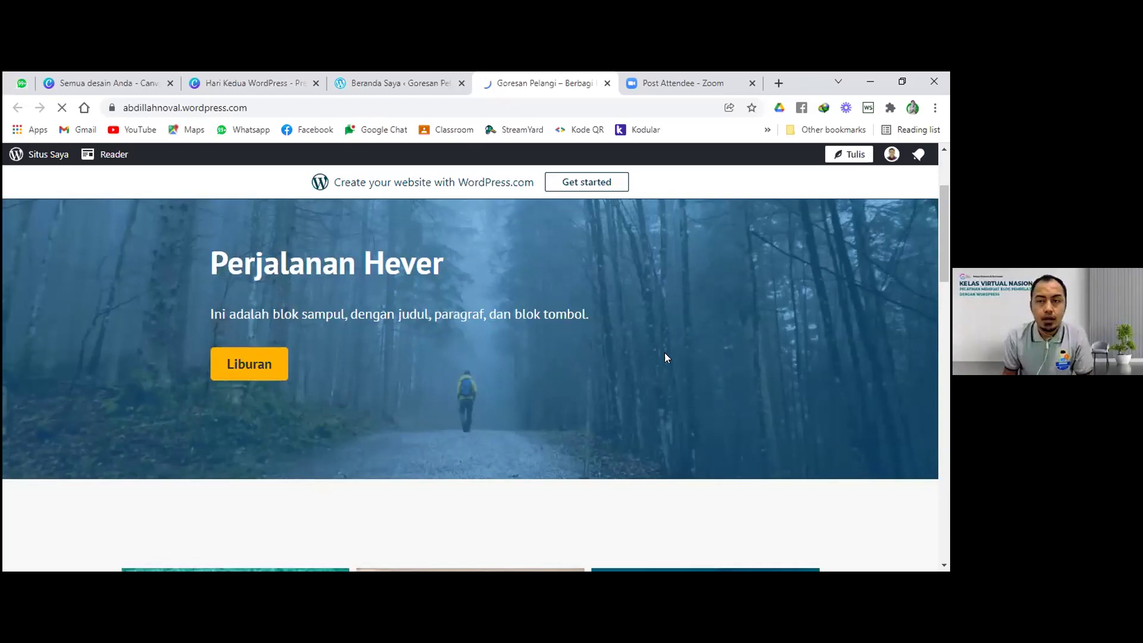
scroll(670, 348, up, 2)
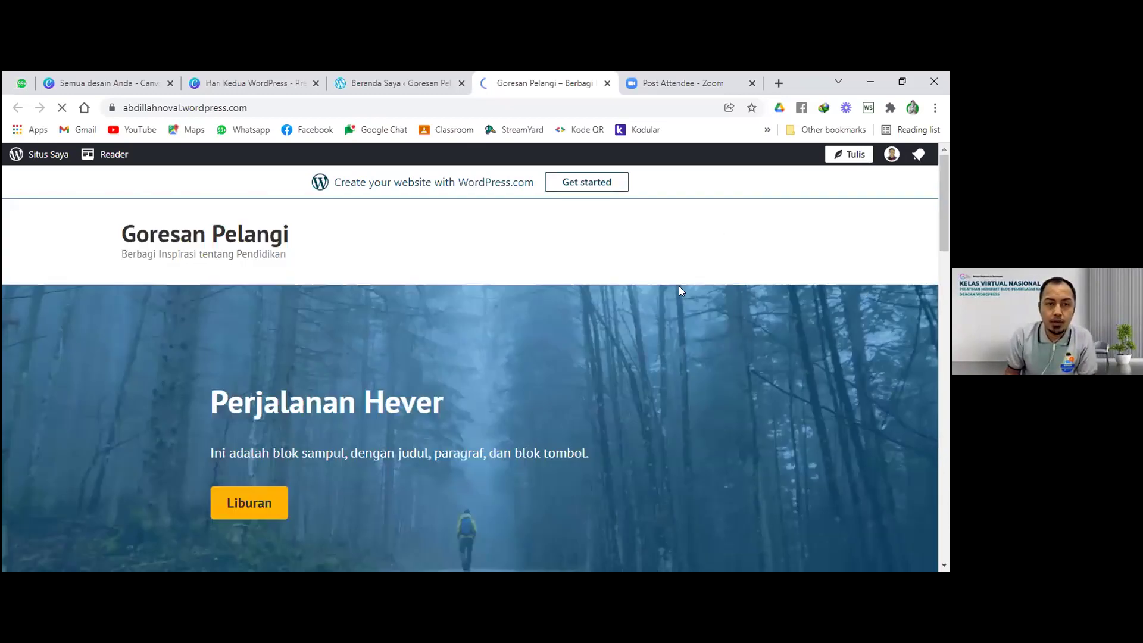
scroll(598, 337, down, 5)
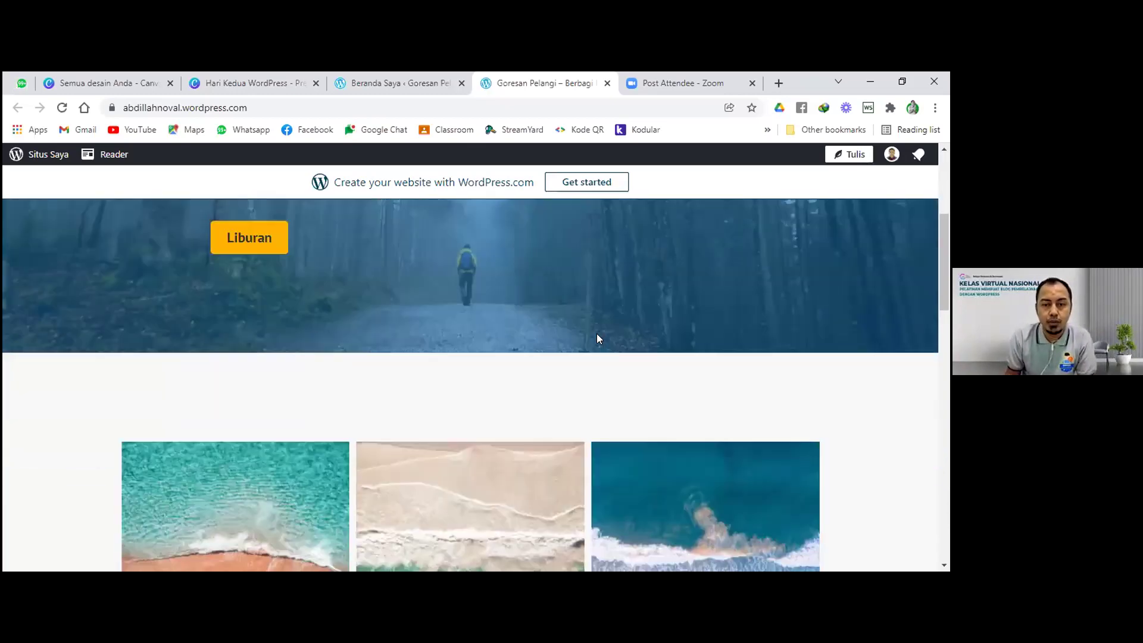
scroll(481, 374, down, 10)
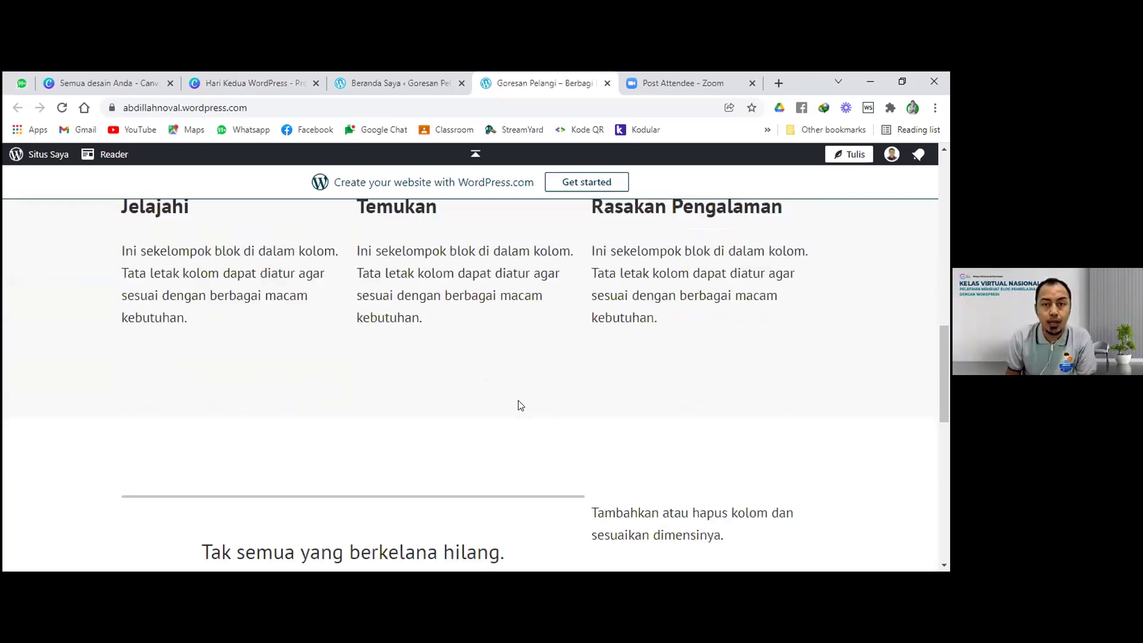
scroll(518, 399, down, 3)
scroll(518, 397, up, 9)
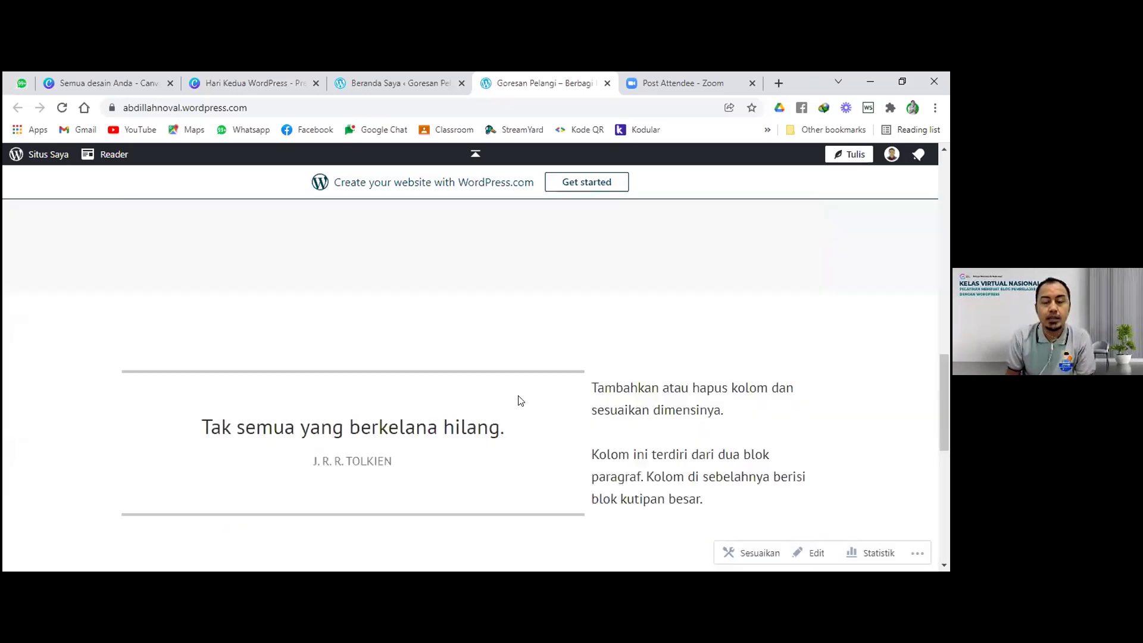
scroll(518, 399, up, 8)
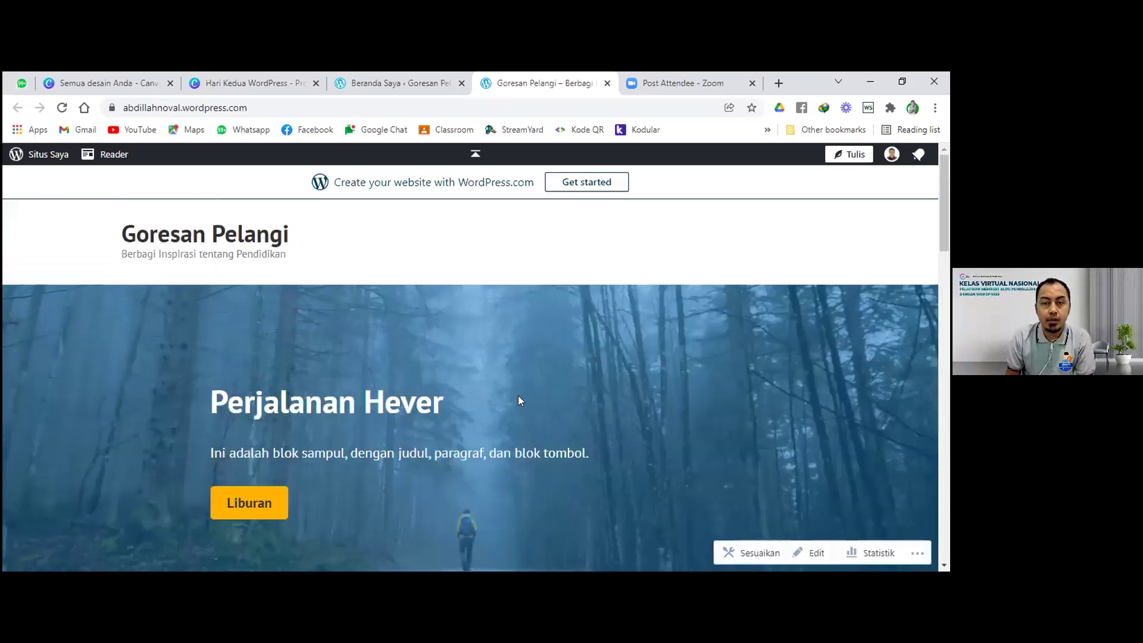
Step: Return to the site dashboard, open its themes page and look through the recommended themes
click(404, 77)
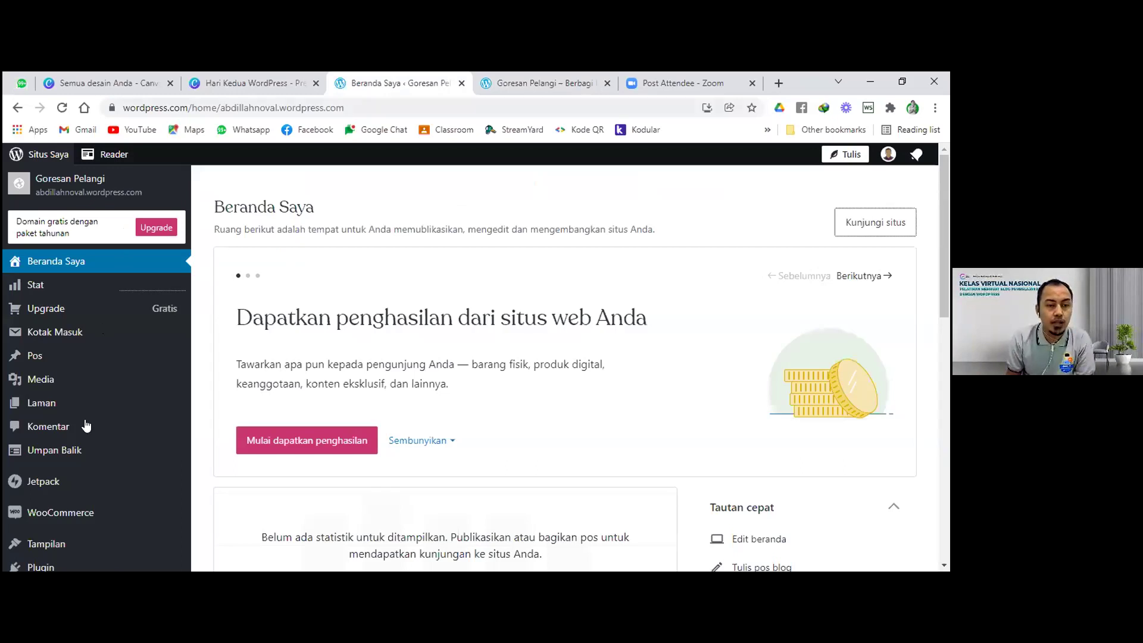
scroll(85, 425, down, 3)
mouse_move(79, 403)
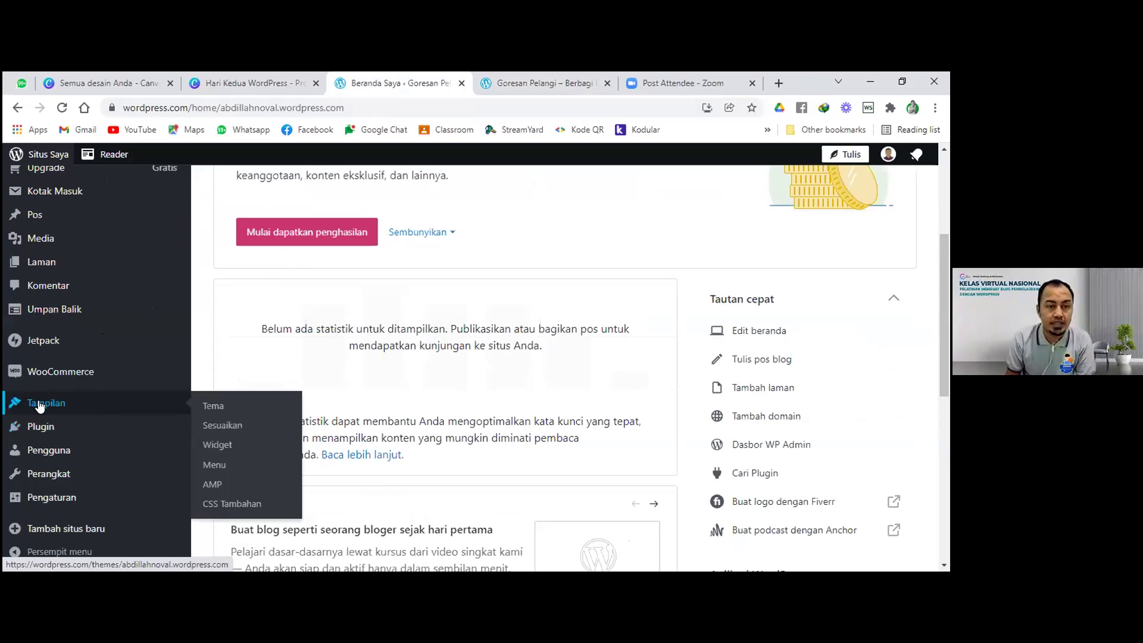
click(220, 406)
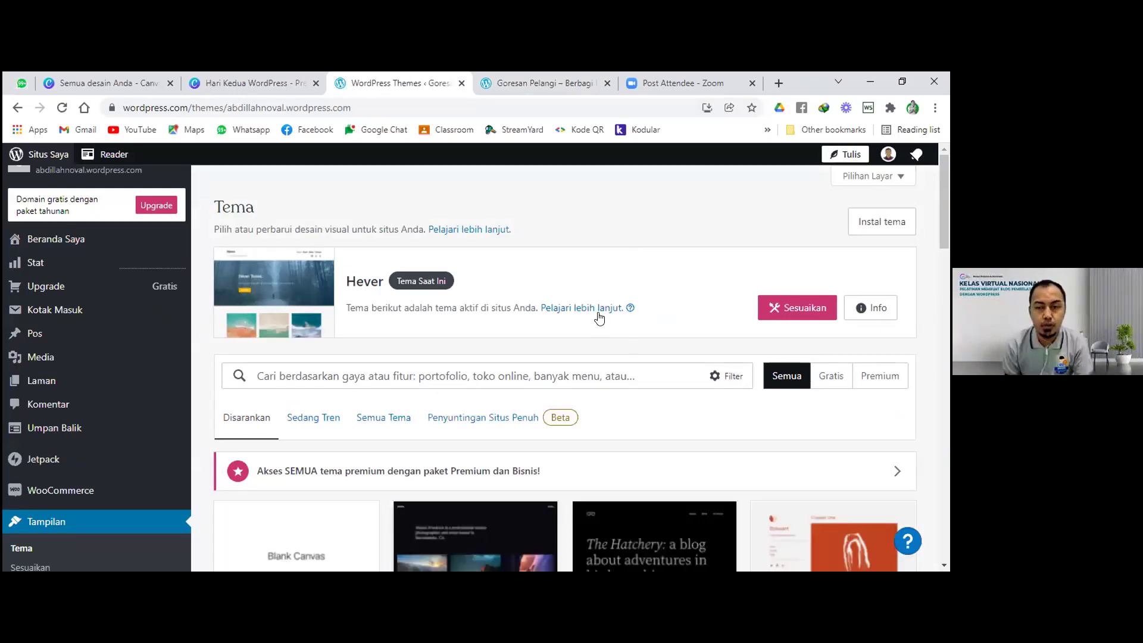
scroll(595, 345, down, 5)
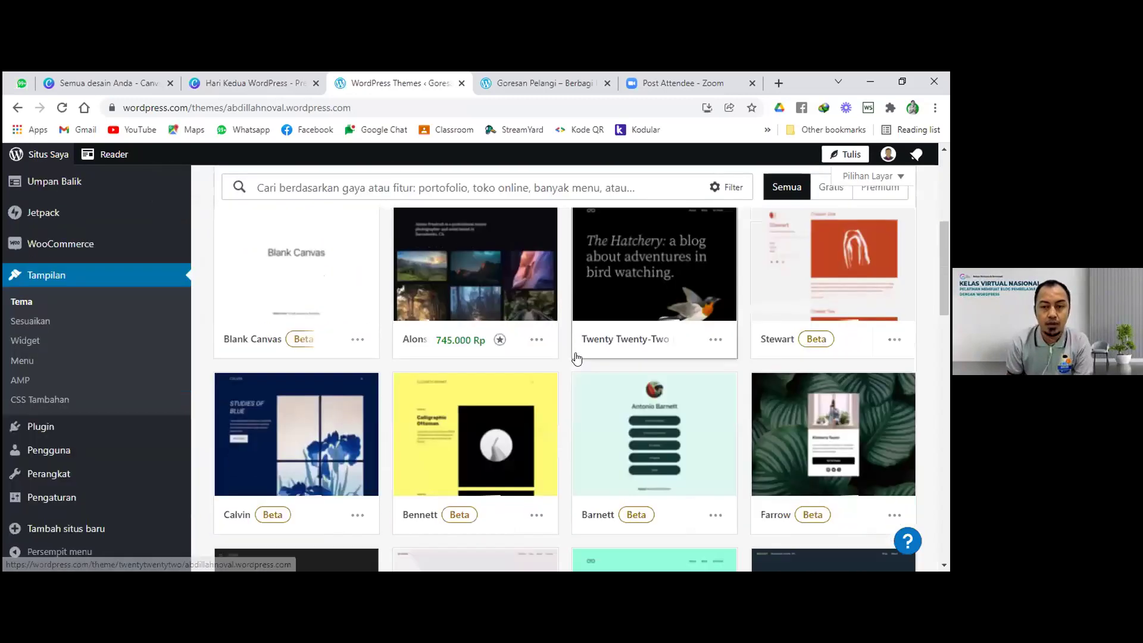
scroll(576, 357, down, 6)
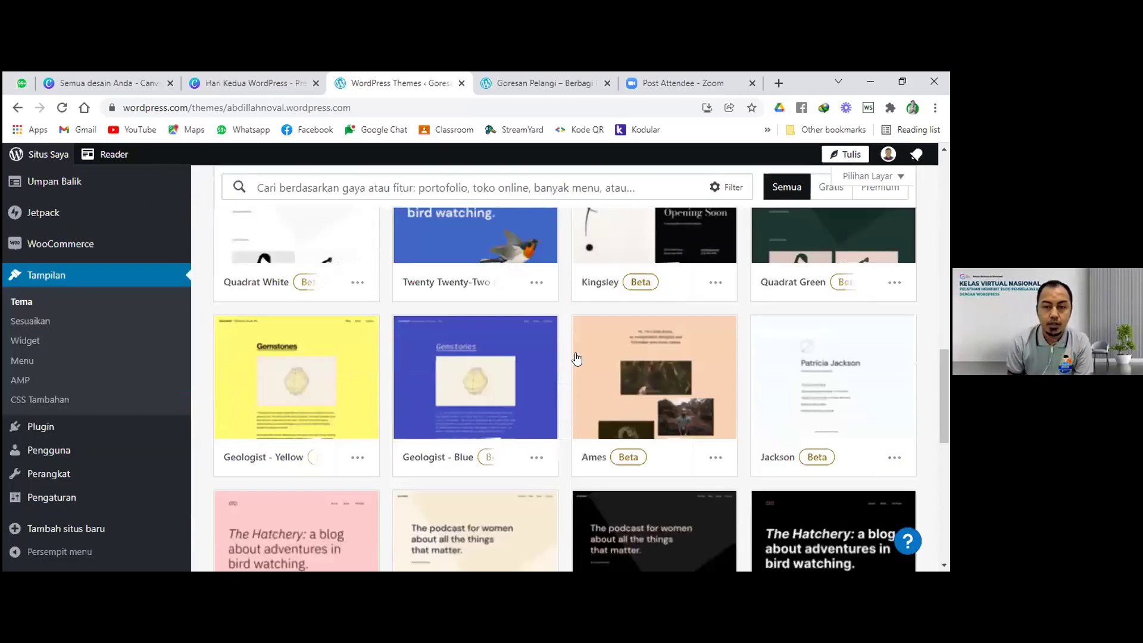
scroll(576, 357, down, 8)
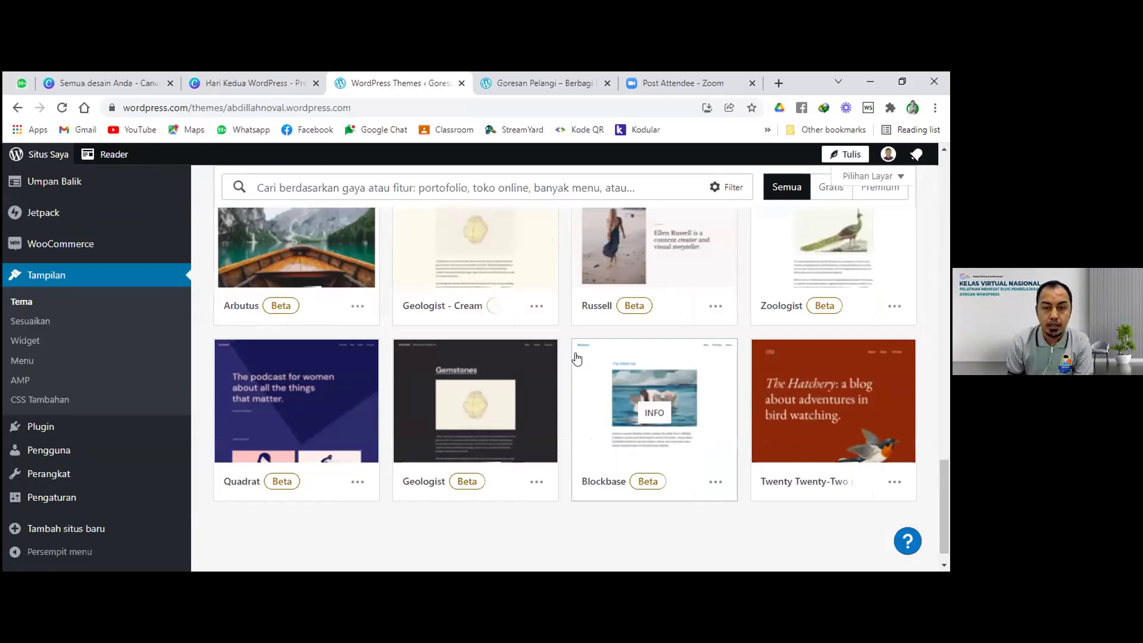
scroll(576, 357, down, 1)
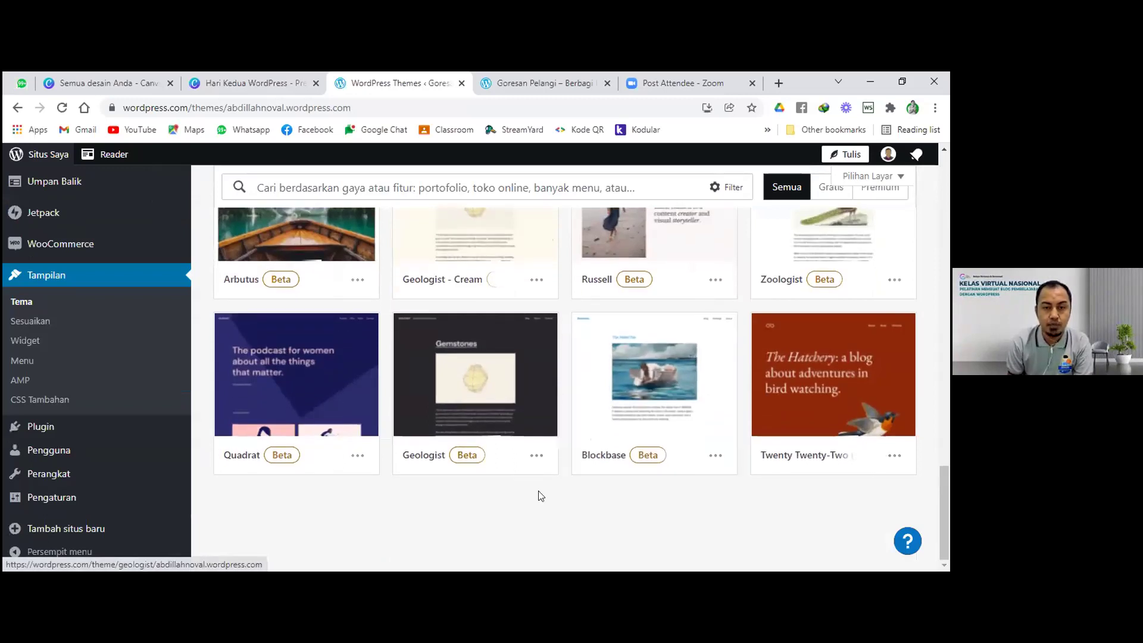
scroll(555, 456, up, 3)
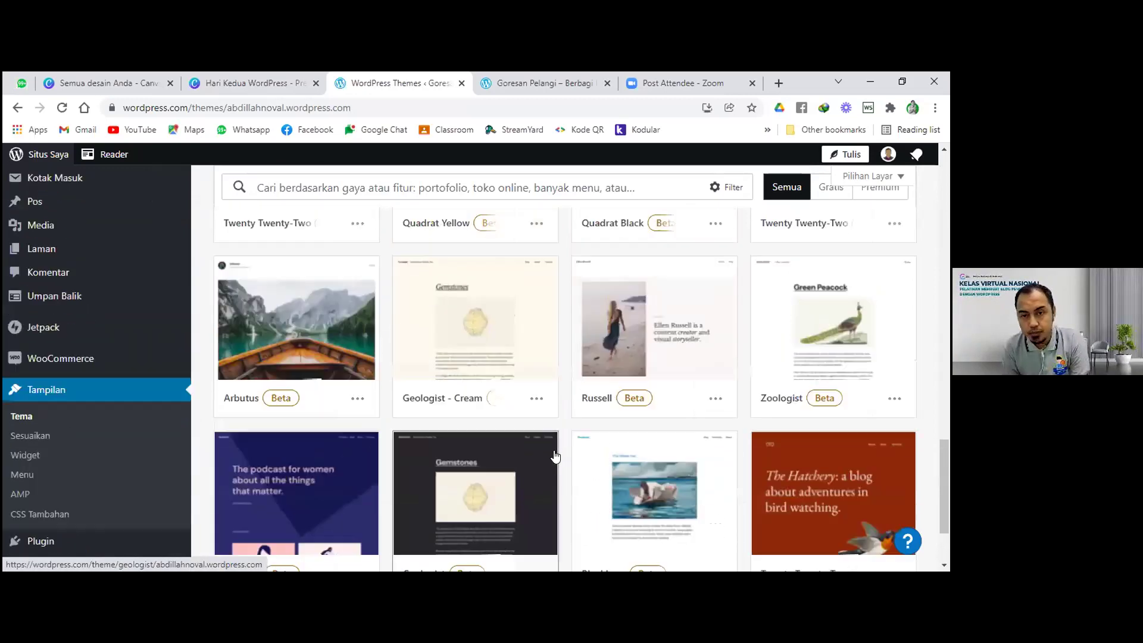
scroll(554, 456, up, 10)
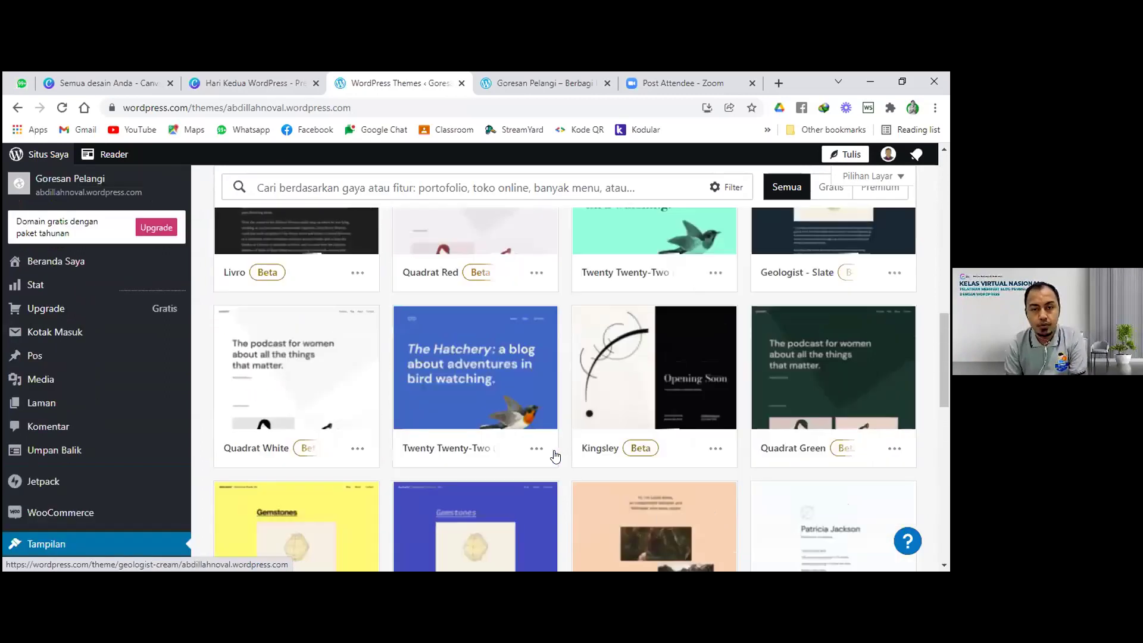
scroll(553, 457, up, 10)
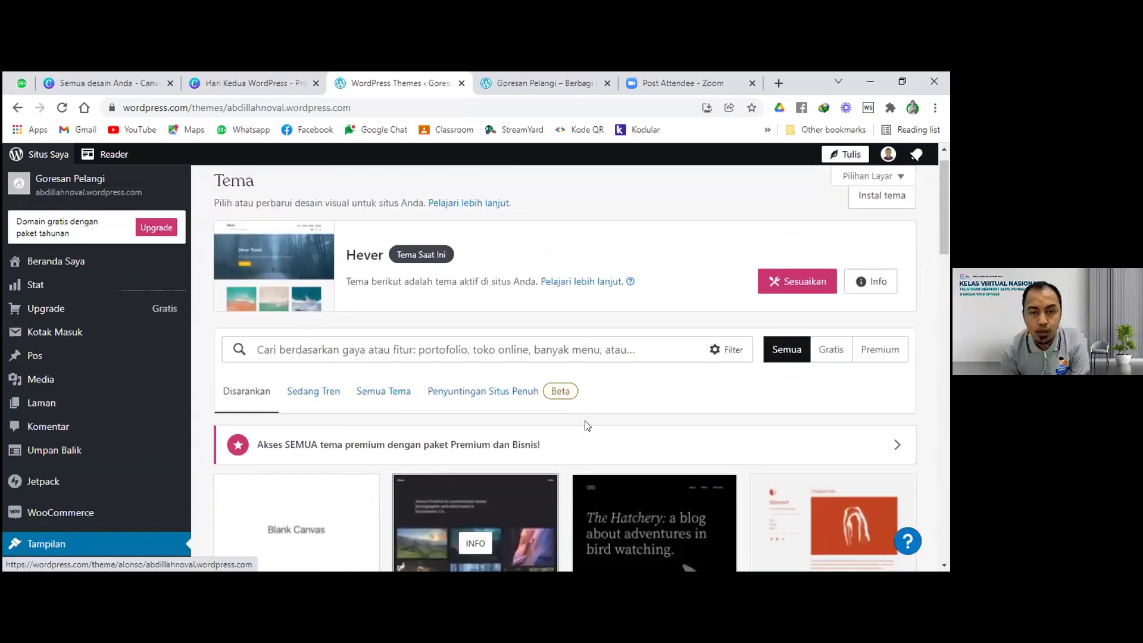
Step: Limit the theme list to free themes and look through the available designs
click(830, 351)
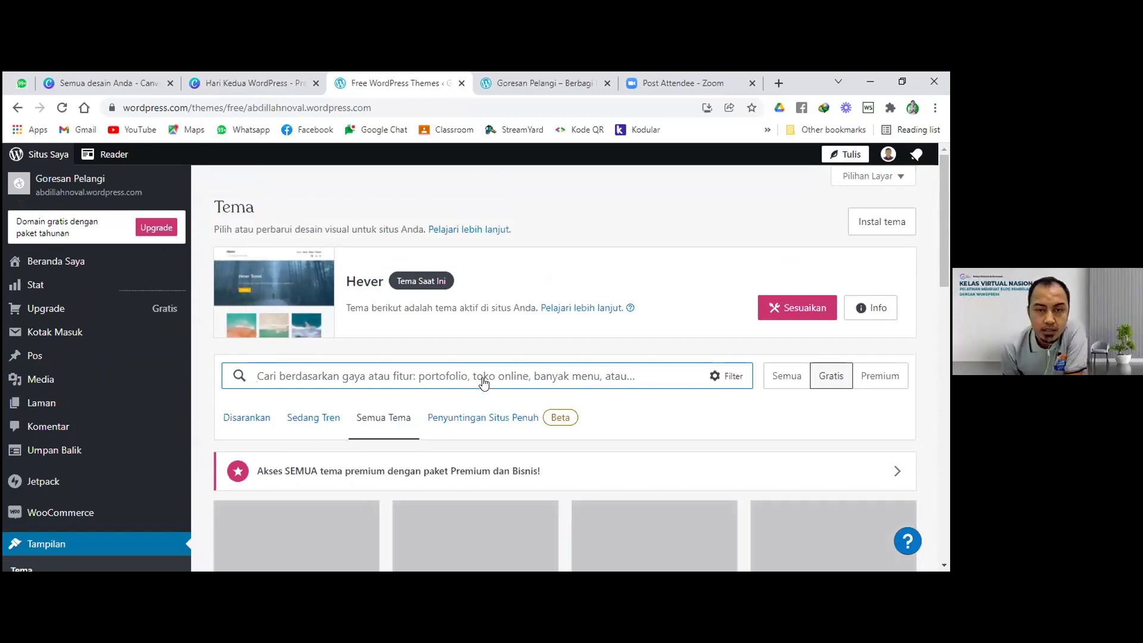
scroll(481, 355, down, 2)
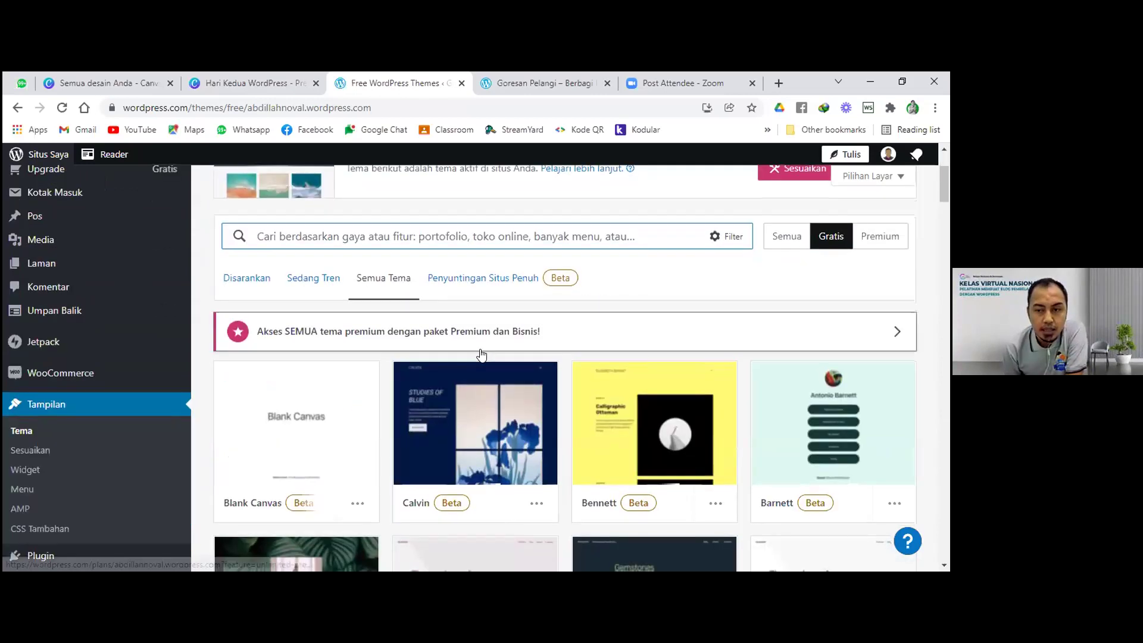
scroll(481, 354, down, 10)
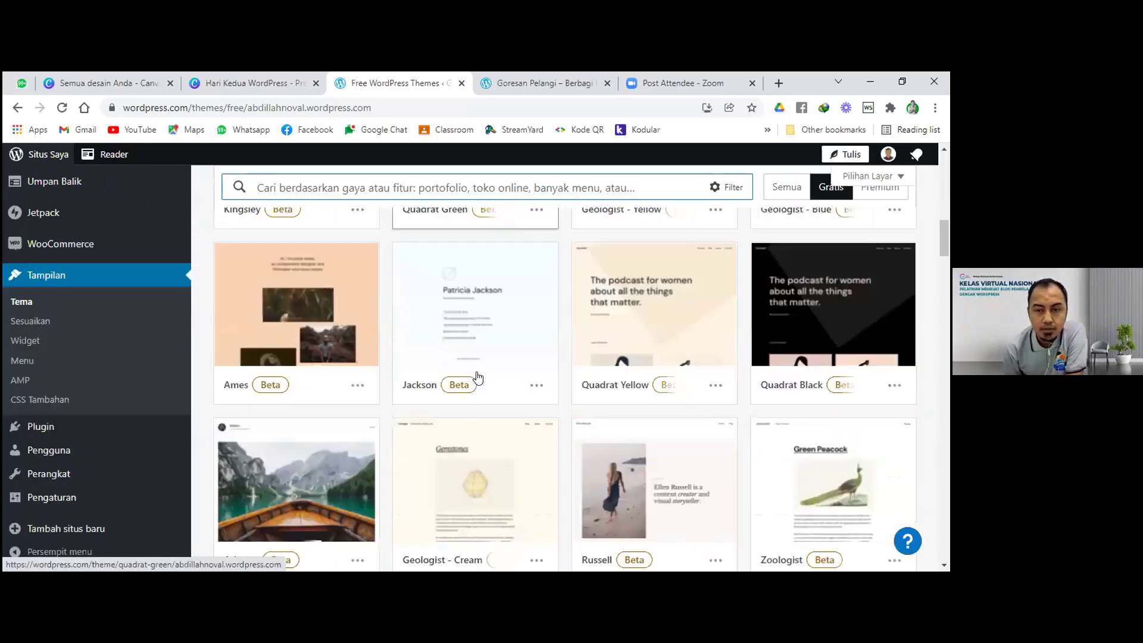
scroll(477, 376, down, 5)
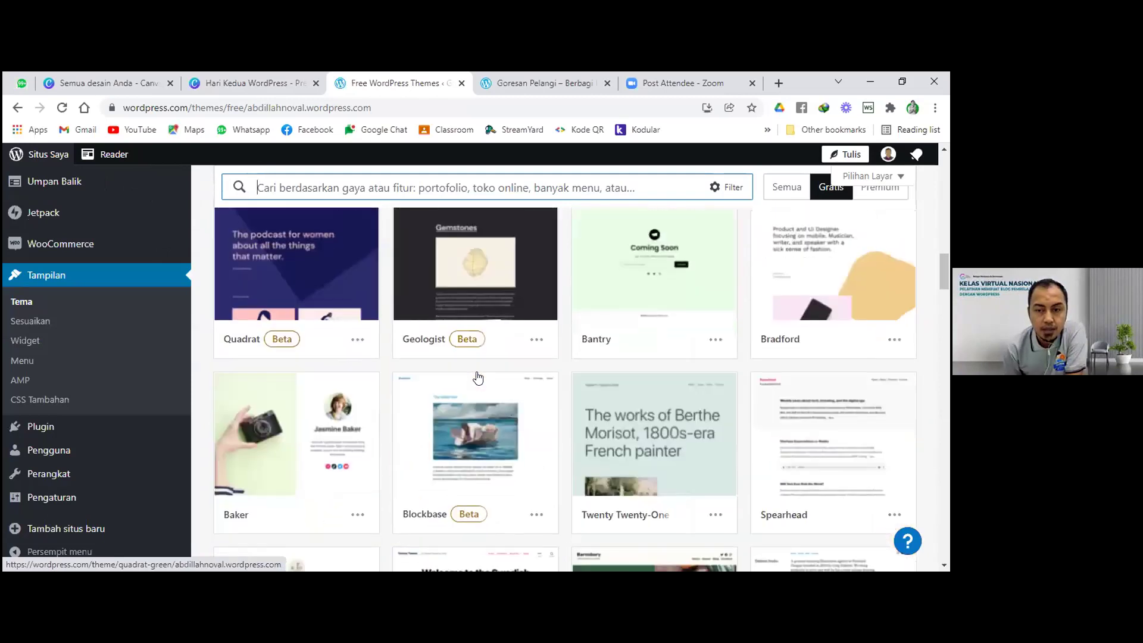
scroll(515, 393, down, 8)
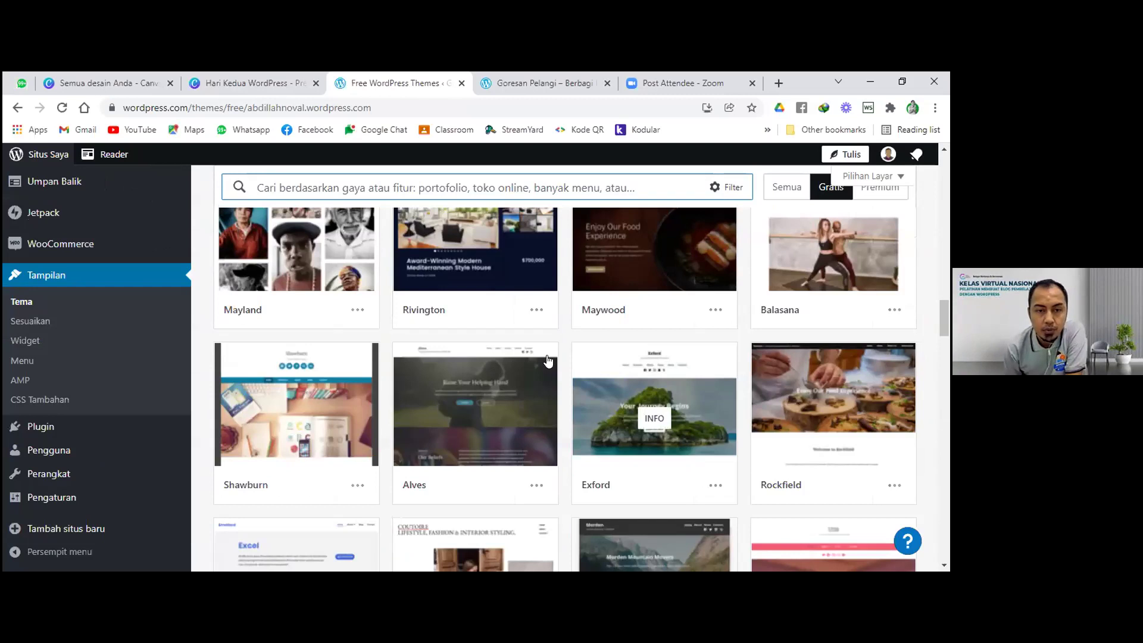
scroll(536, 370, down, 2)
scroll(535, 370, down, 1)
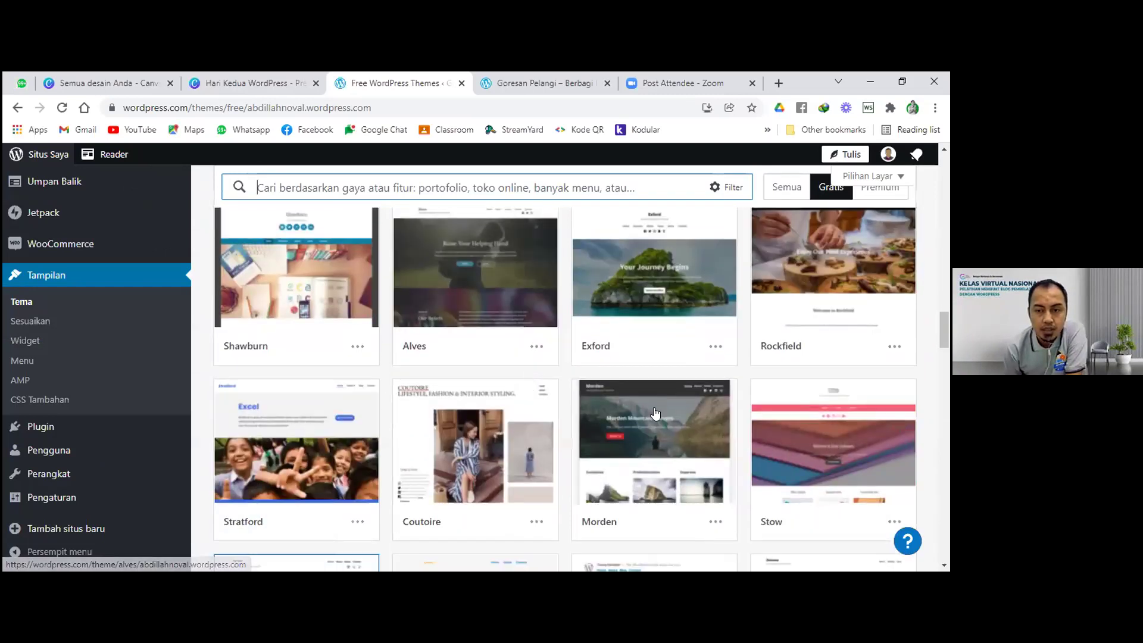
scroll(497, 395, down, 3)
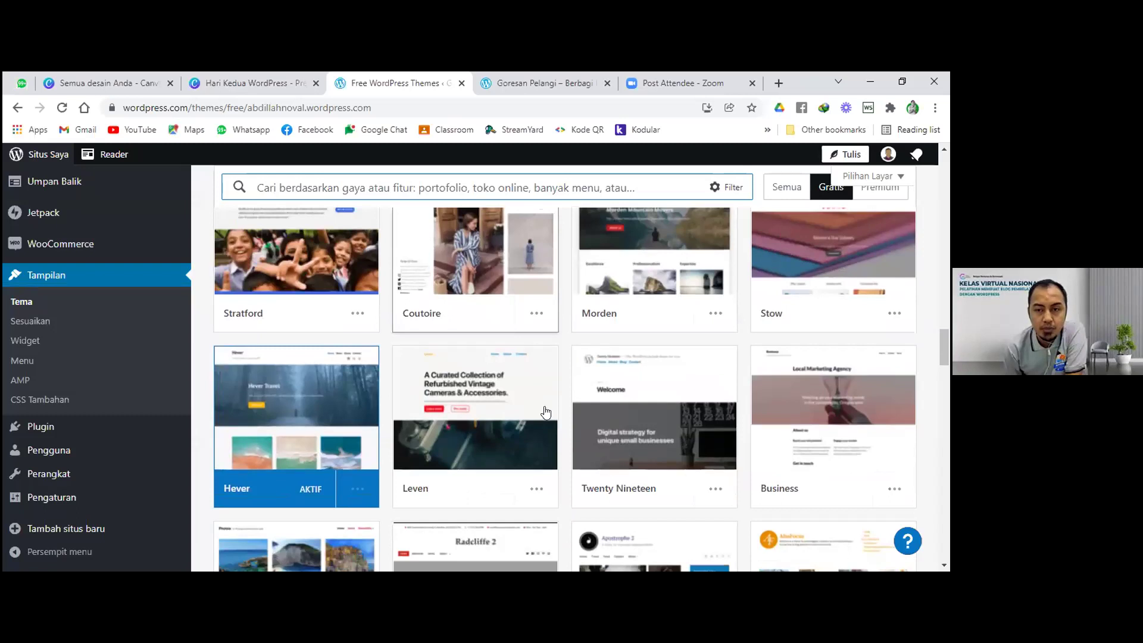
scroll(542, 411, down, 8)
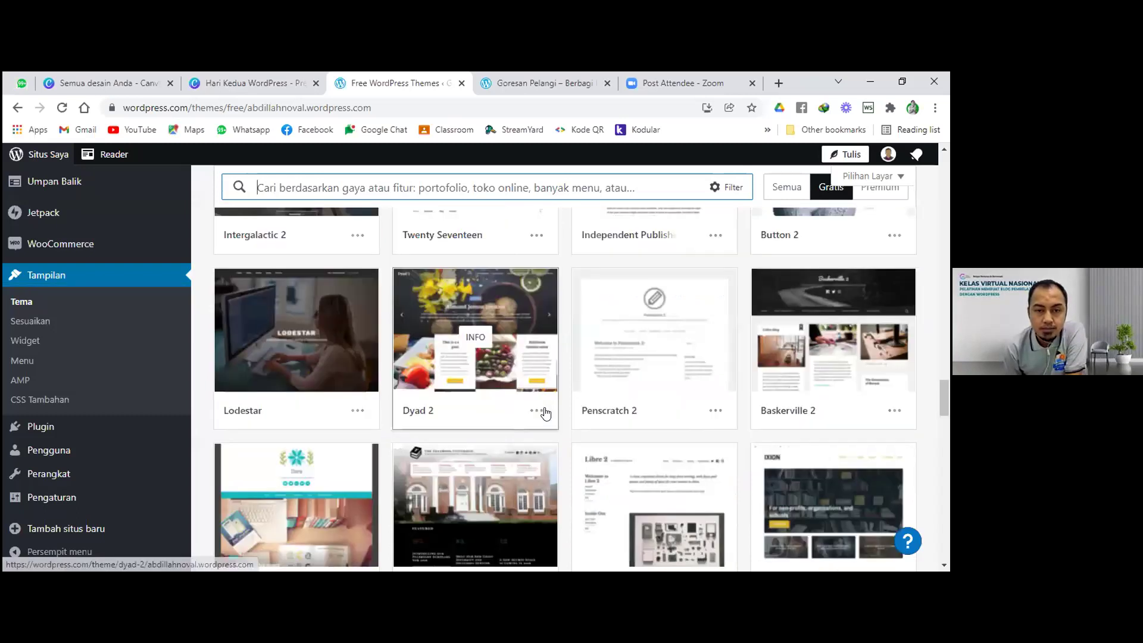
scroll(545, 412, down, 5)
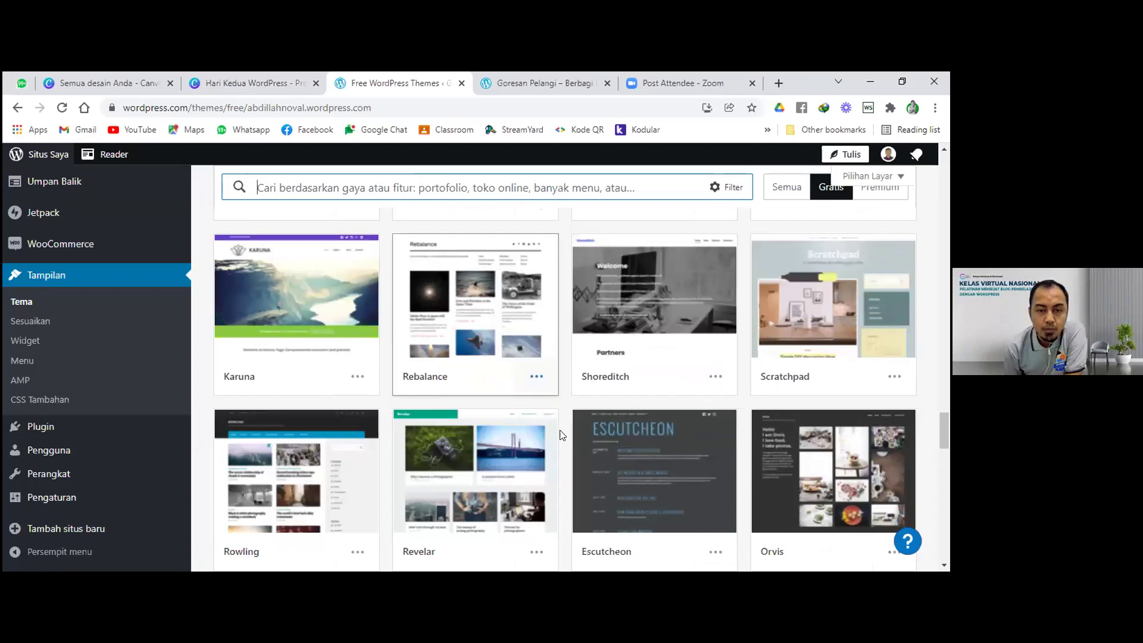
scroll(560, 435, down, 4)
scroll(560, 434, down, 5)
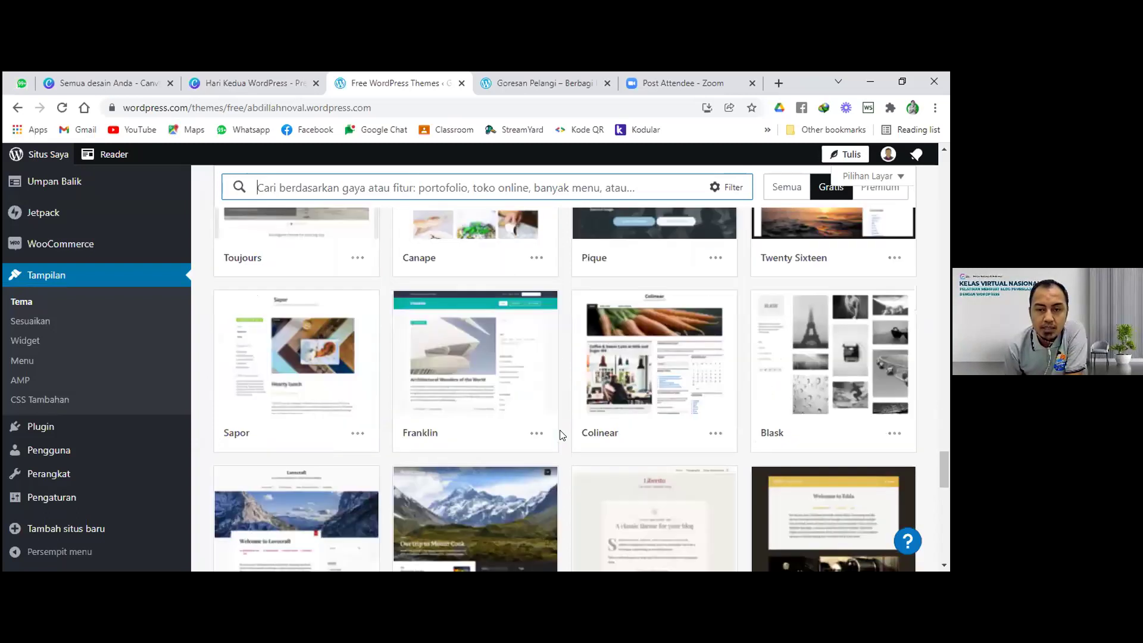
Step: Go back up the free themes to Shawburn and open its details page
scroll(560, 434, up, 2)
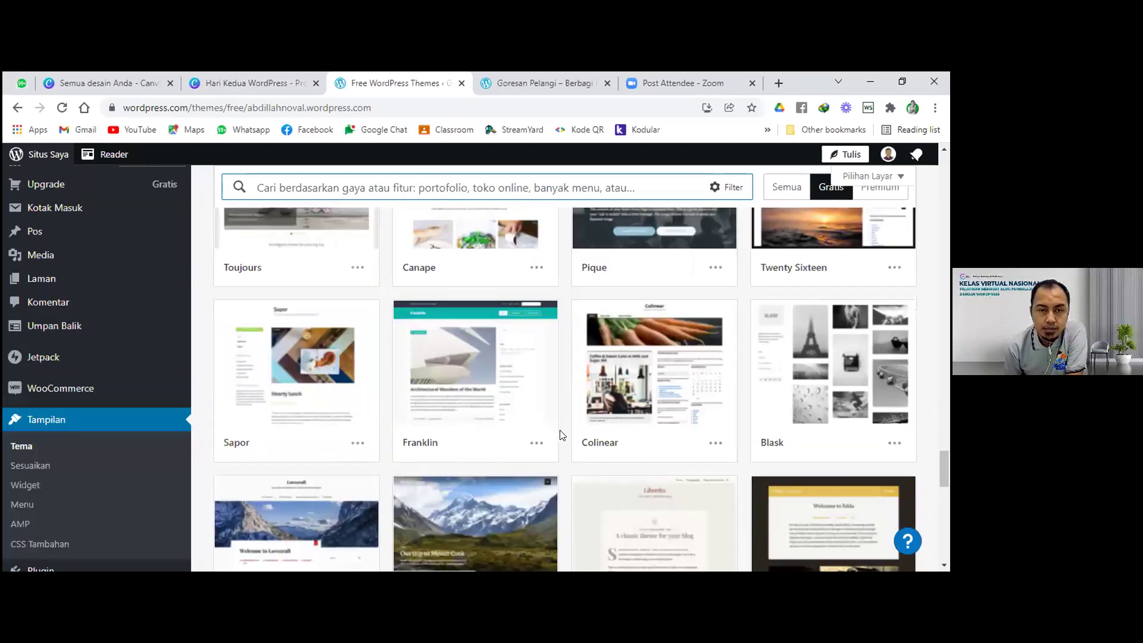
scroll(560, 435, up, 5)
scroll(560, 435, up, 5)
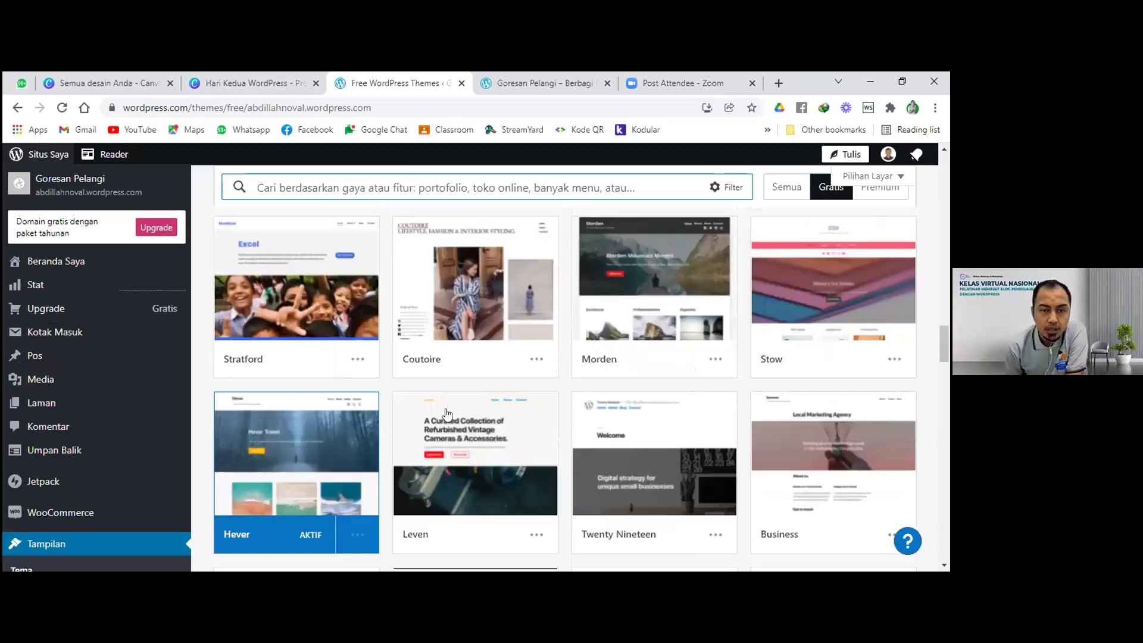
scroll(306, 476, up, 1)
mouse_move(325, 476)
scroll(324, 477, up, 3)
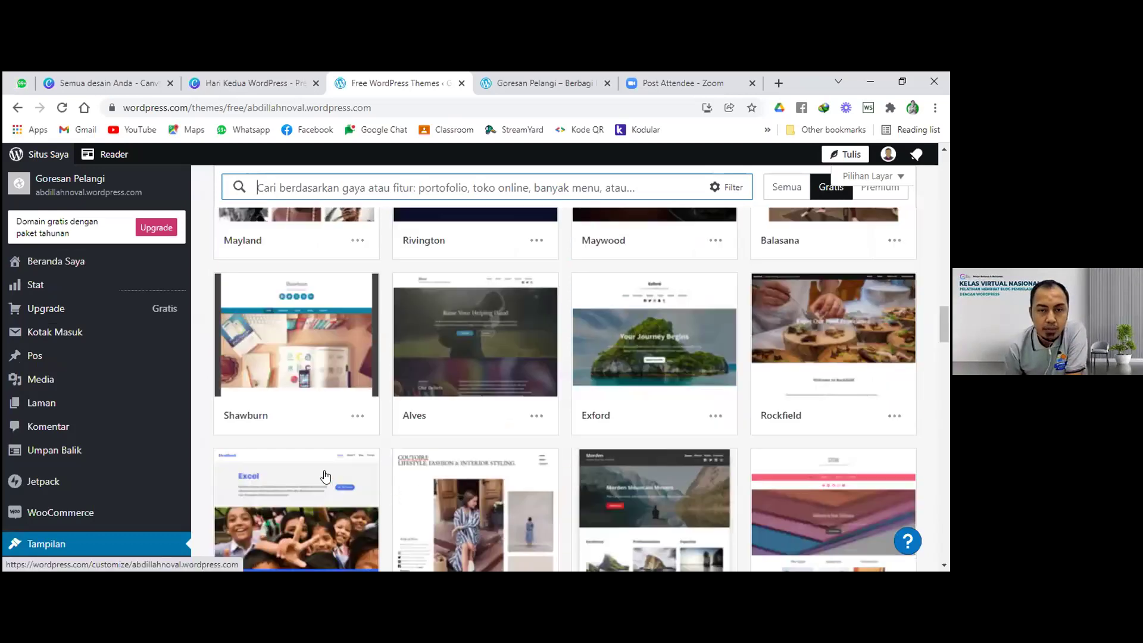
mouse_move(332, 369)
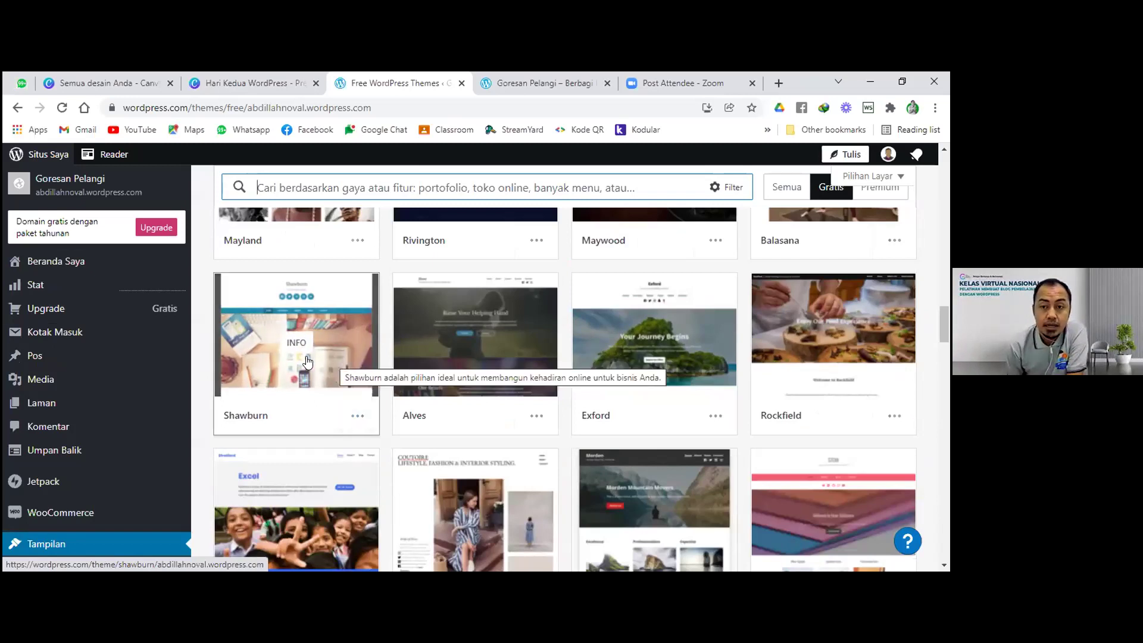
click(344, 340)
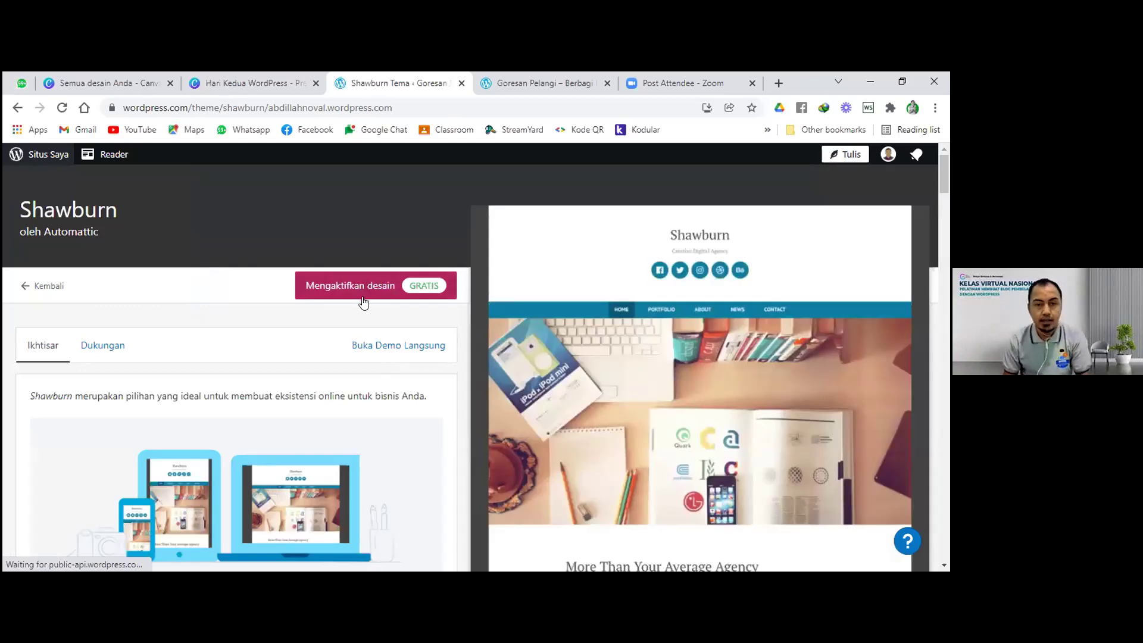
Step: Activate the Shawburn theme with the option that replaces the current home page content with Shawburn's home page
click(359, 288)
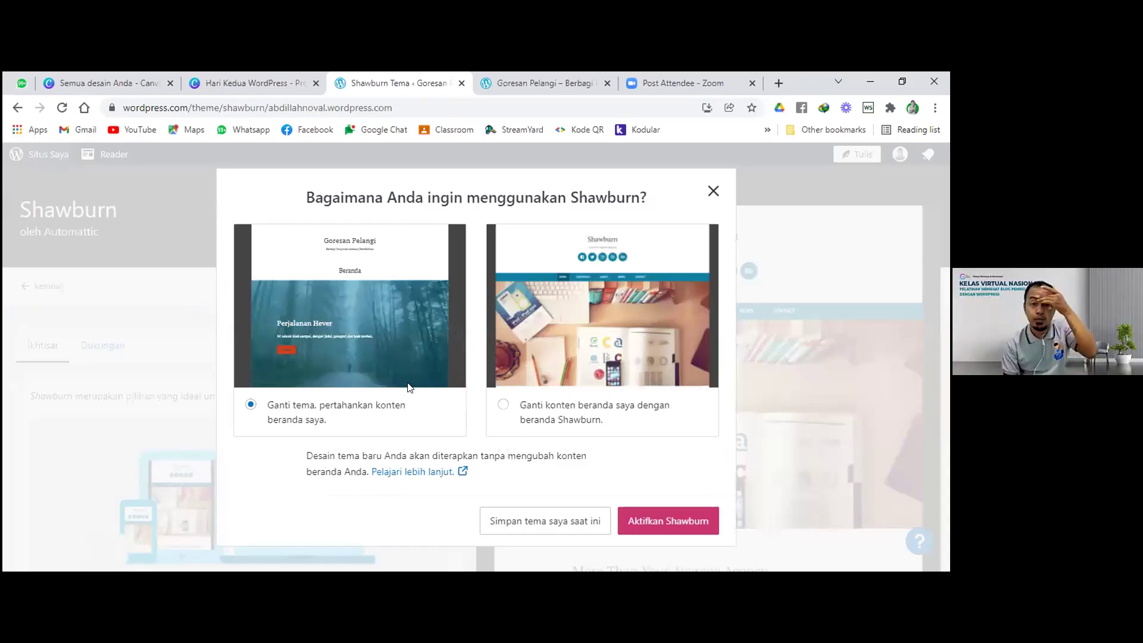
click(503, 405)
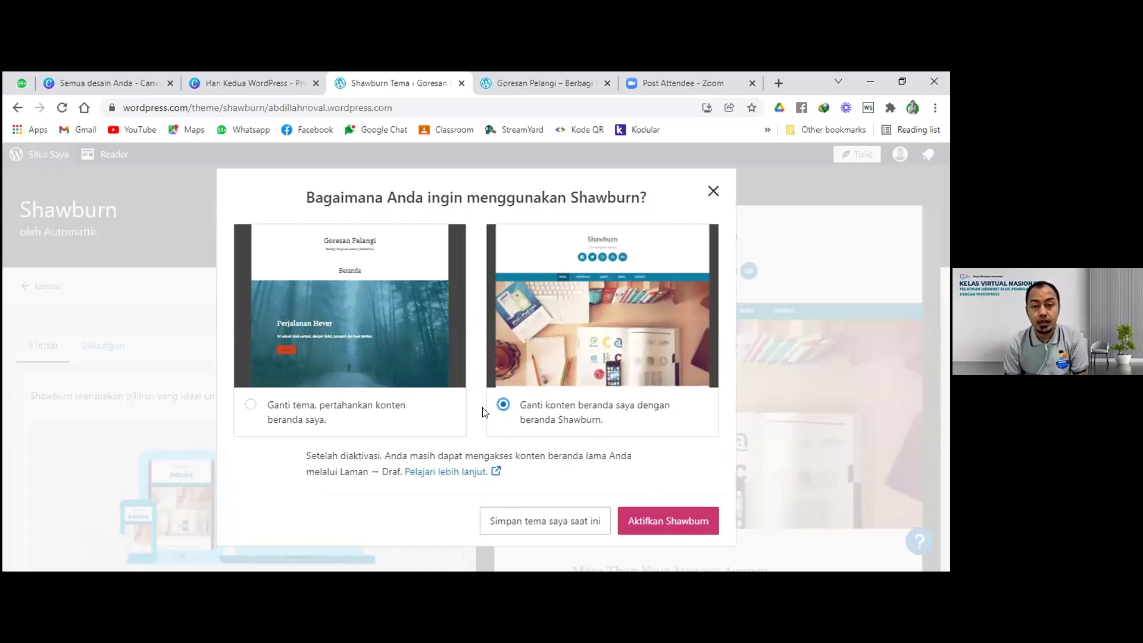
click(653, 524)
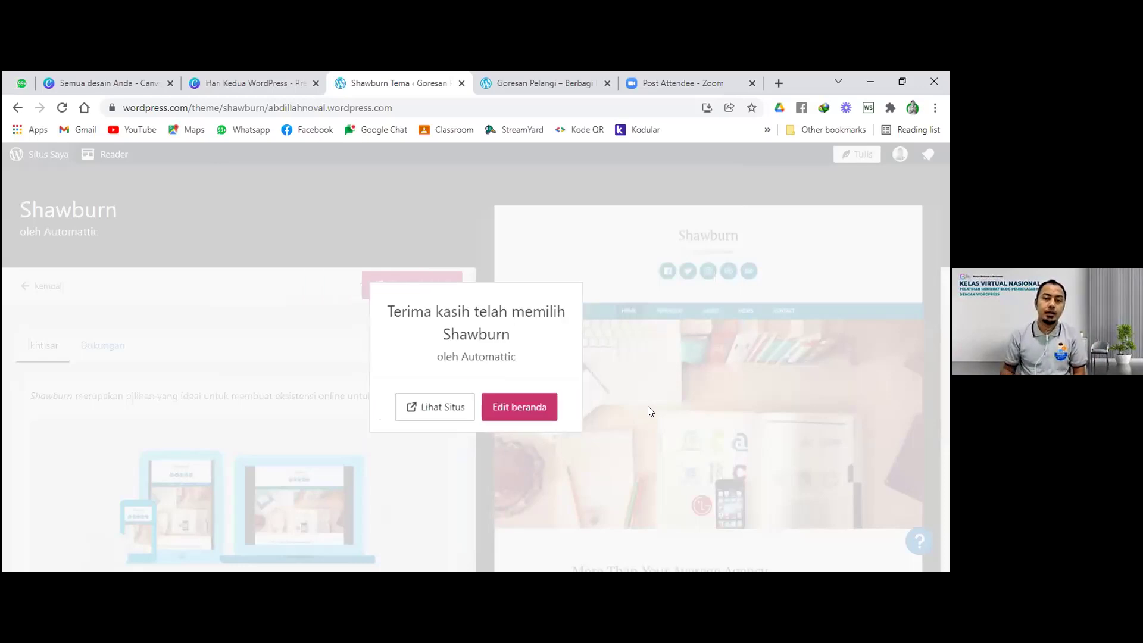
Step: View the live site with the new theme and compare it with the still-open Hever version
click(437, 409)
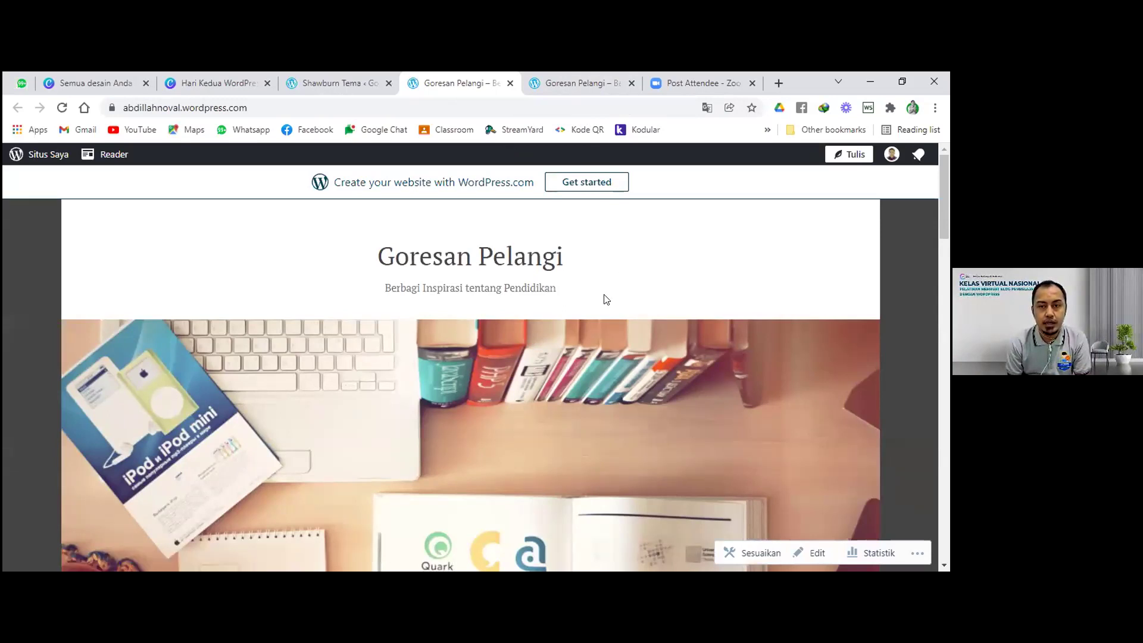
click(567, 84)
scroll(579, 357, down, 20)
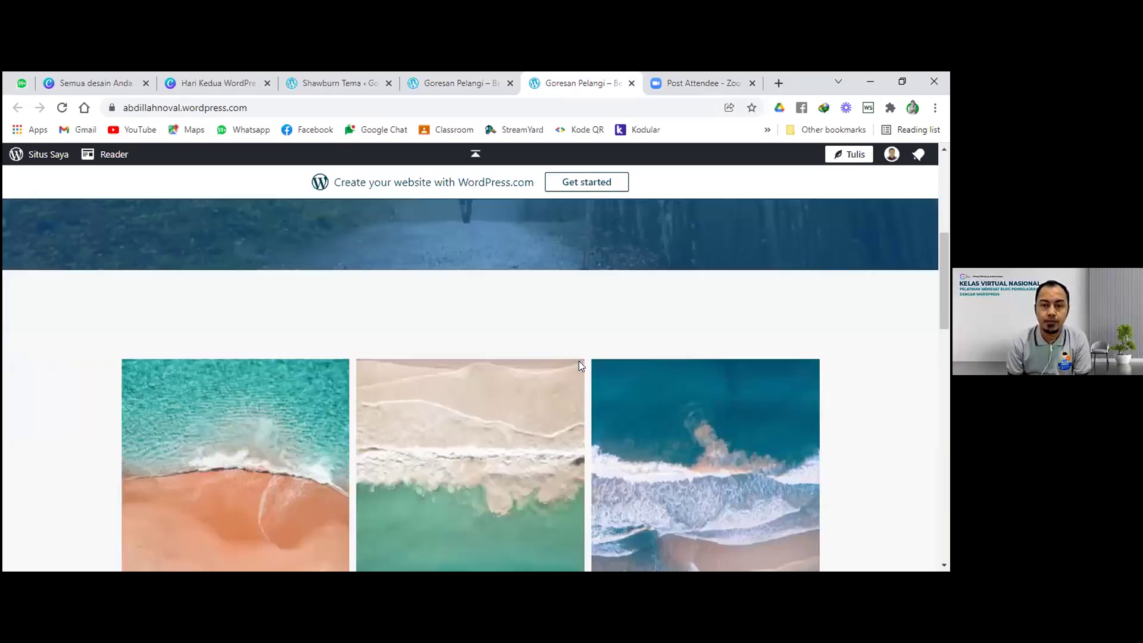
scroll(580, 366, up, 20)
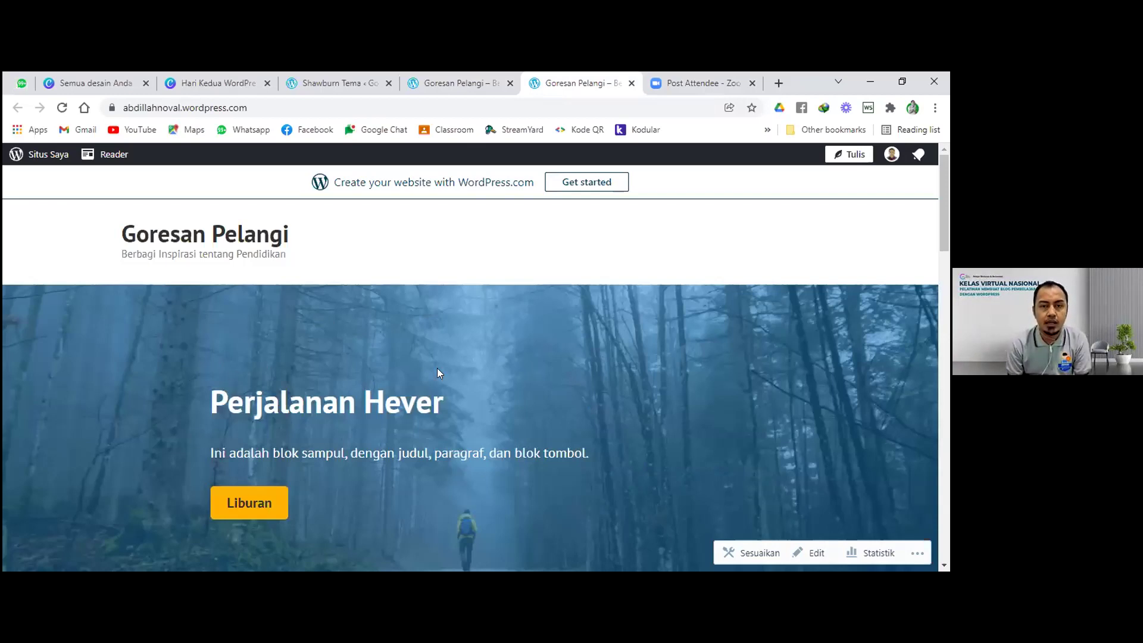
Step: Return to the Shawburn version of the site and examine its home page from the header to the testimonials
click(465, 76)
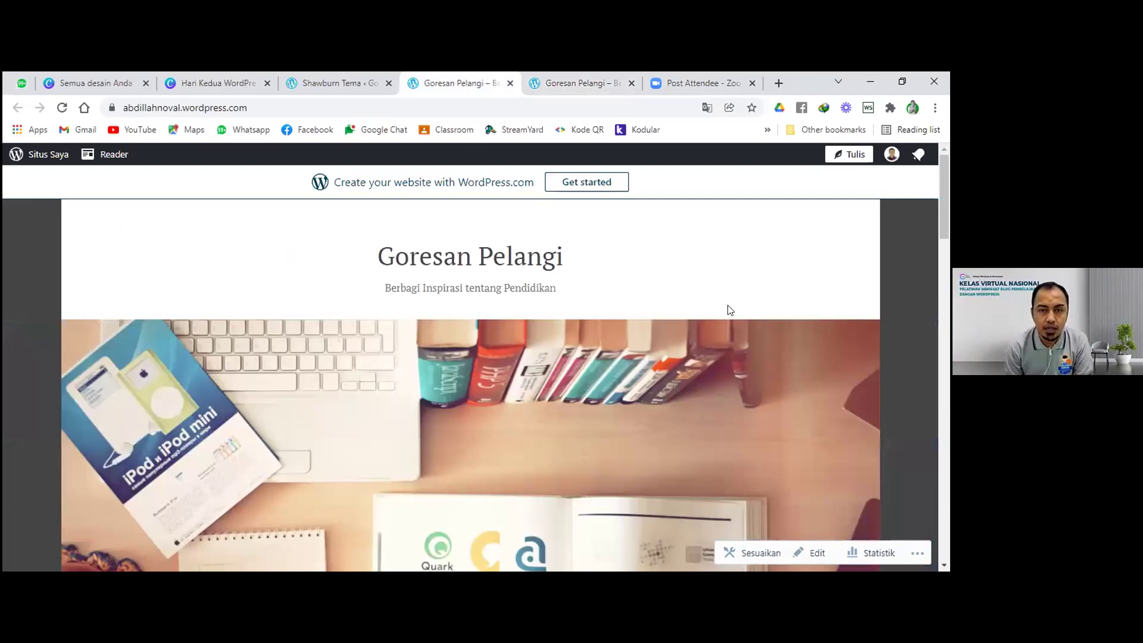
scroll(519, 364, down, 6)
scroll(522, 380, up, 3)
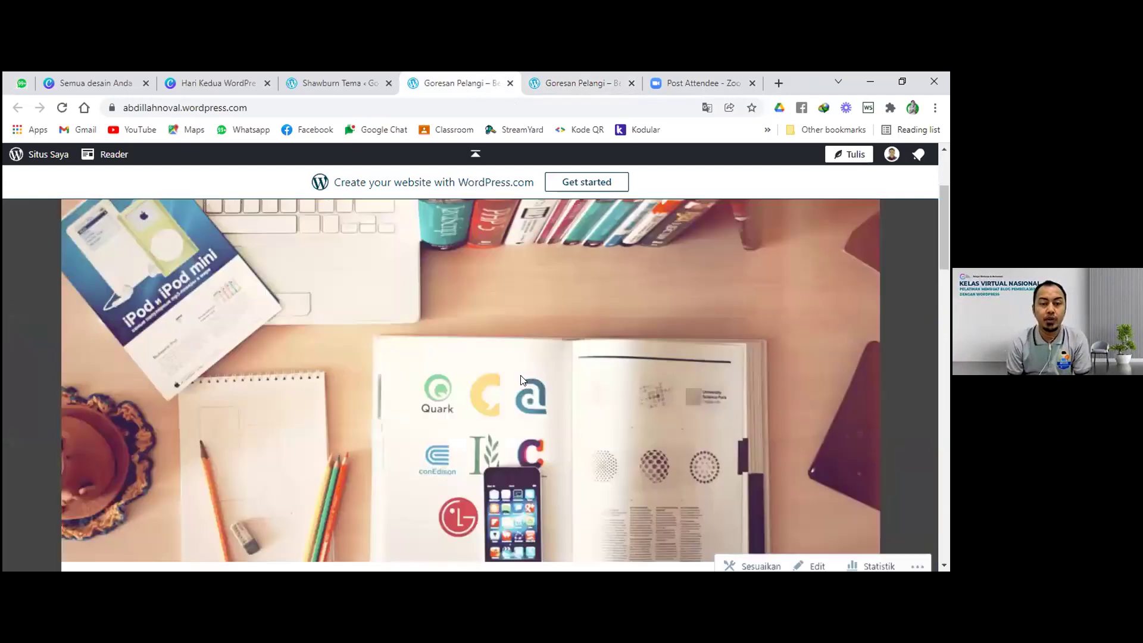
scroll(521, 380, up, 3)
scroll(561, 345, down, 5)
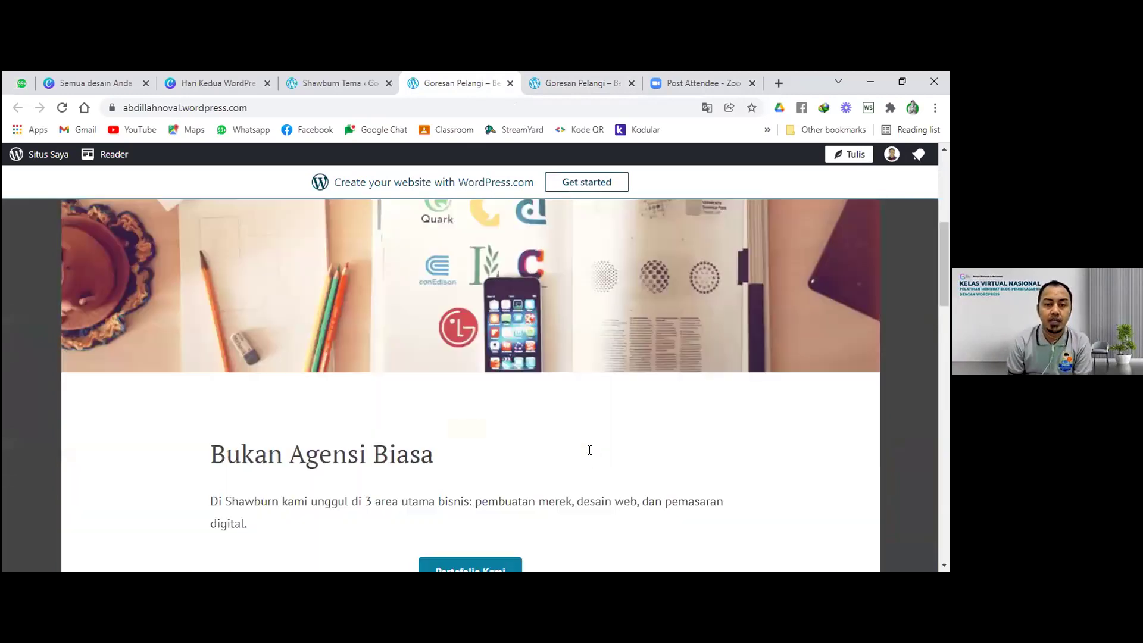
scroll(589, 450, down, 10)
scroll(480, 451, up, 3)
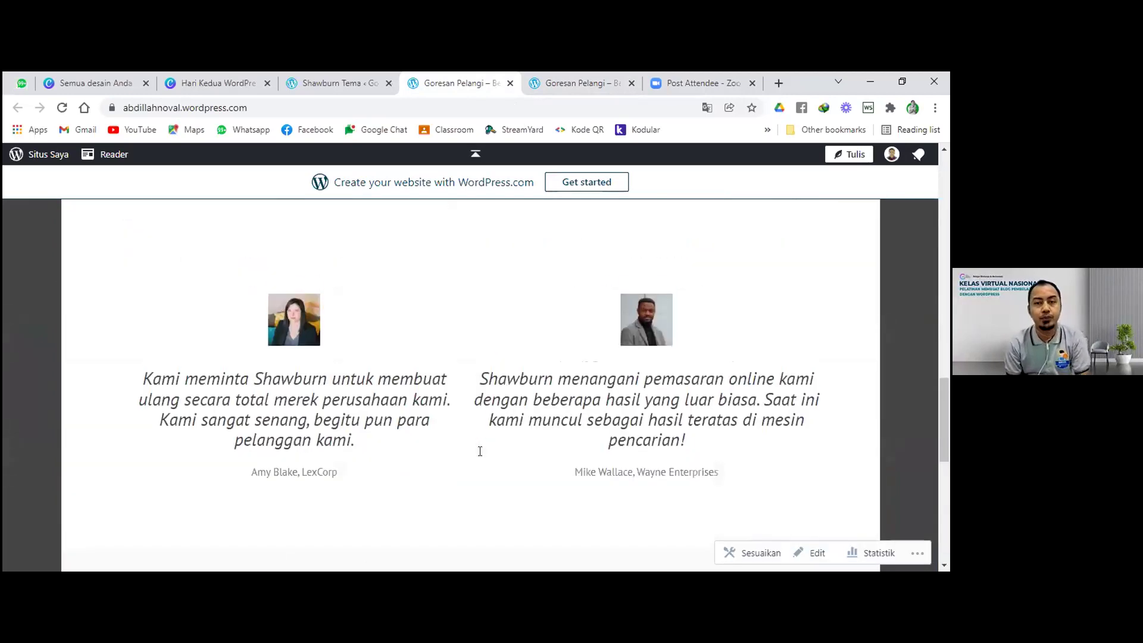
Step: Go back to the Shawburn theme page and open the new home page for editing
scroll(480, 451, up, 13)
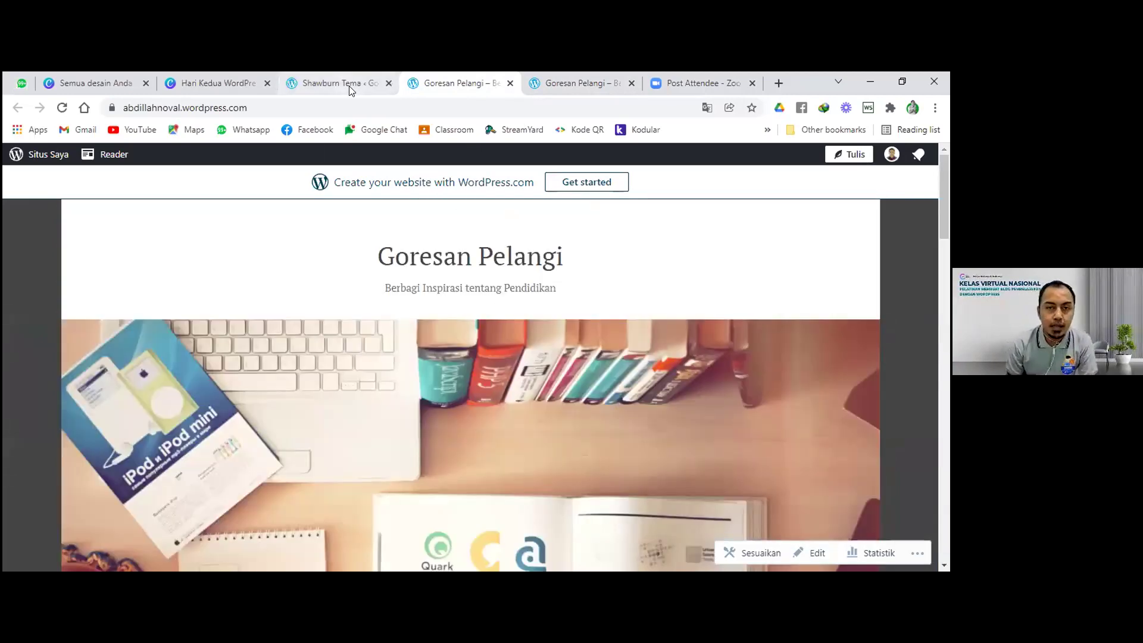
click(351, 88)
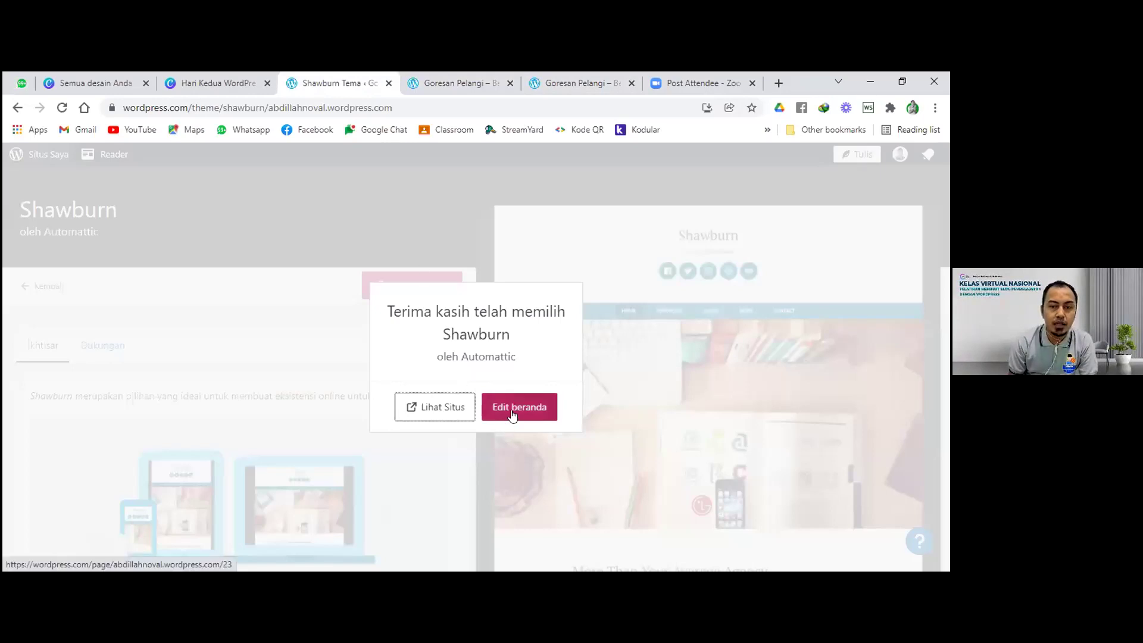
click(525, 438)
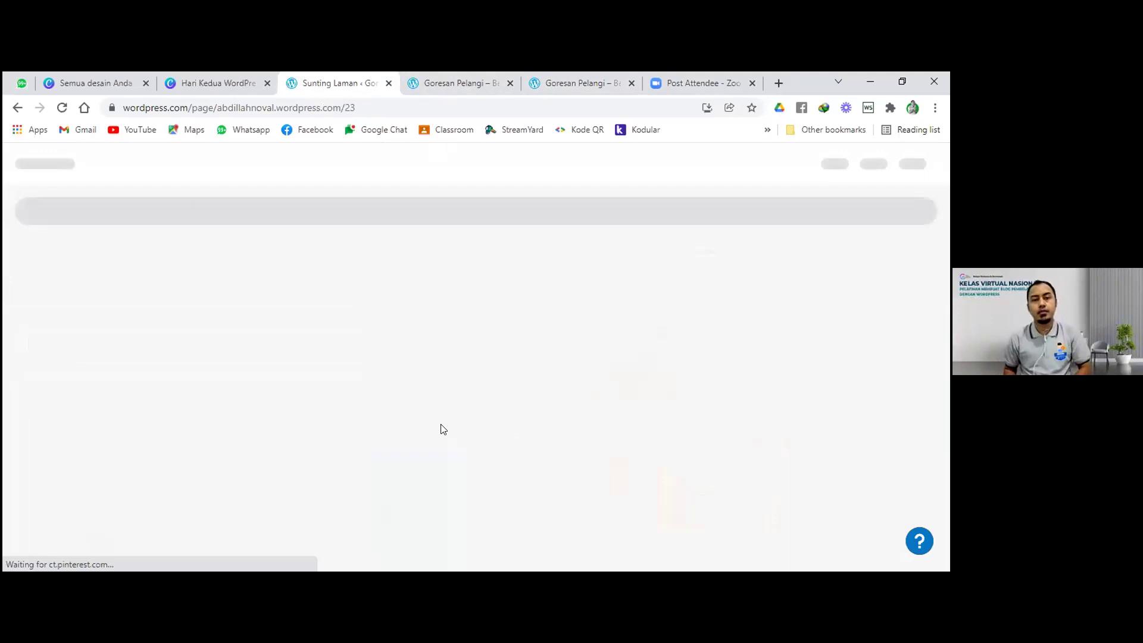
Step: Compare the live Shawburn home page's opening sections with the still-open Hever version of the site
click(439, 75)
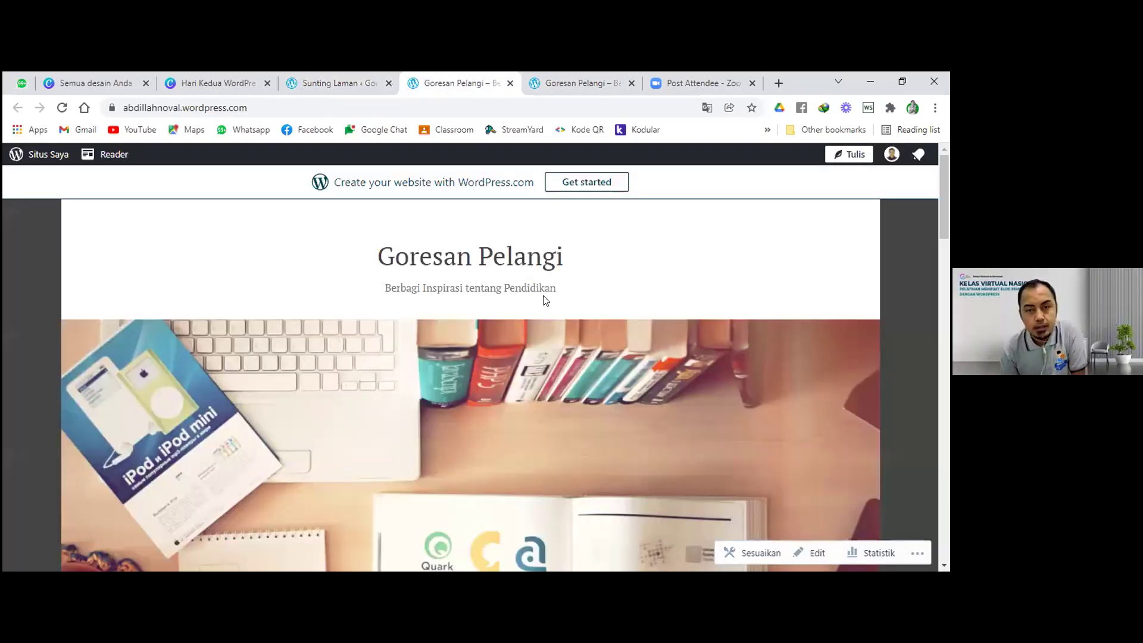
scroll(546, 300, down, 10)
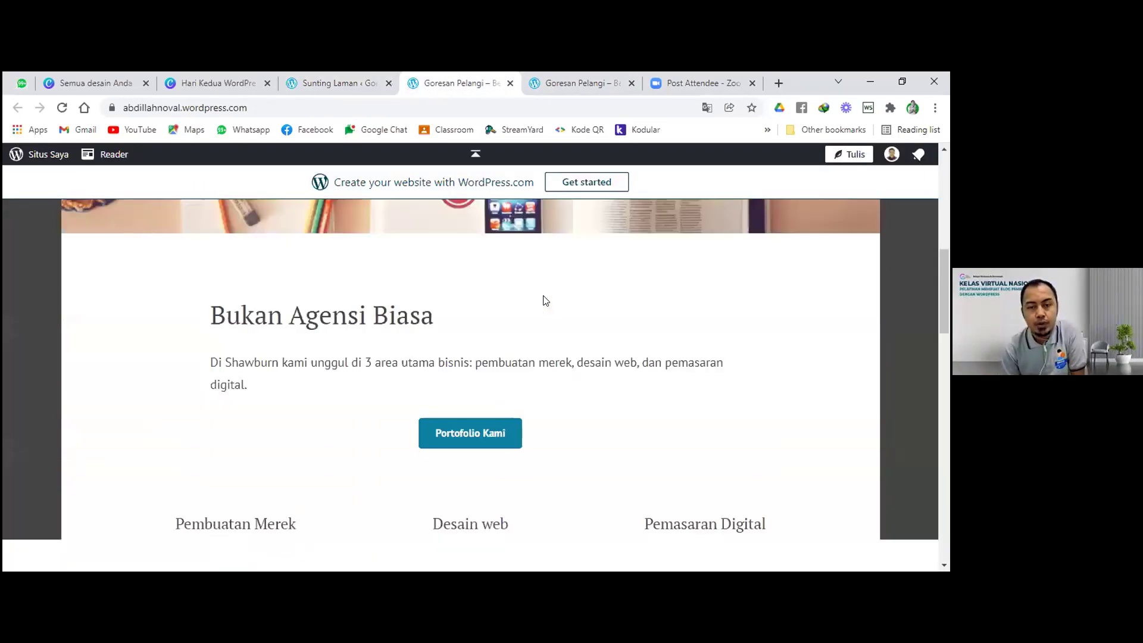
click(549, 74)
scroll(477, 277, down, 1)
scroll(476, 278, up, 1)
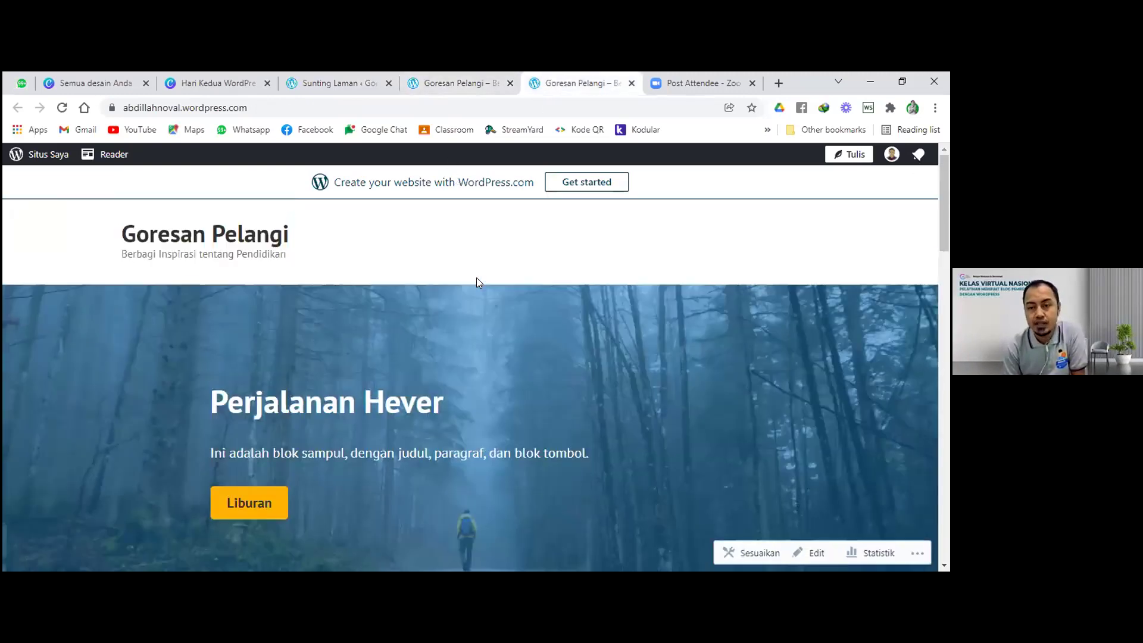
Step: Return to the home page editor, dismiss the welcome tour and look through the page's opening sections
click(349, 83)
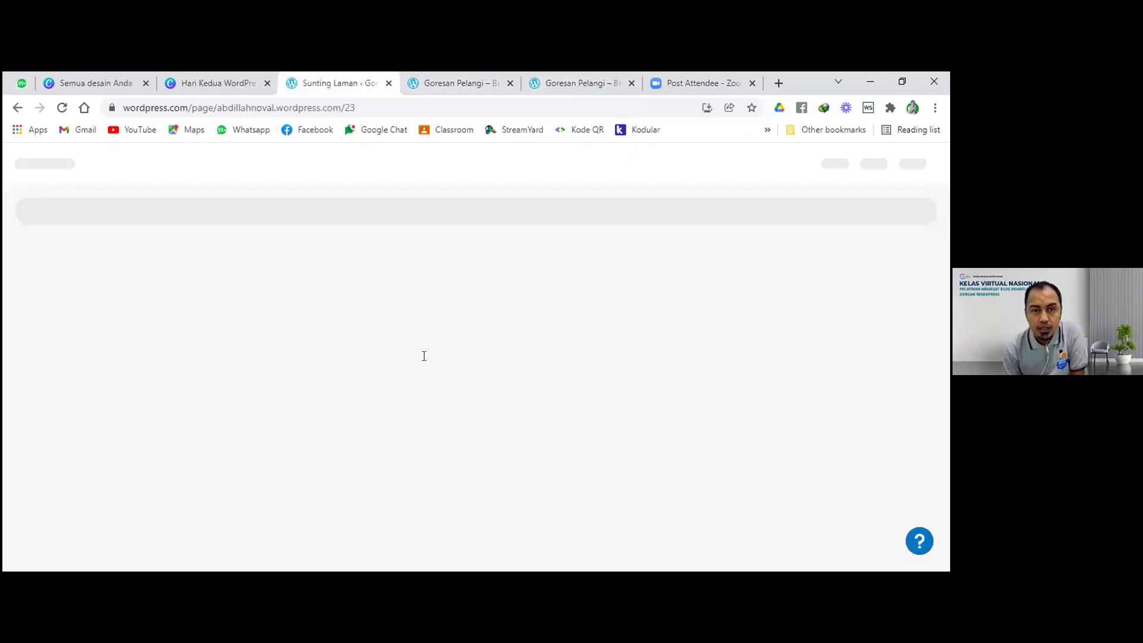
scroll(387, 351, up, 2)
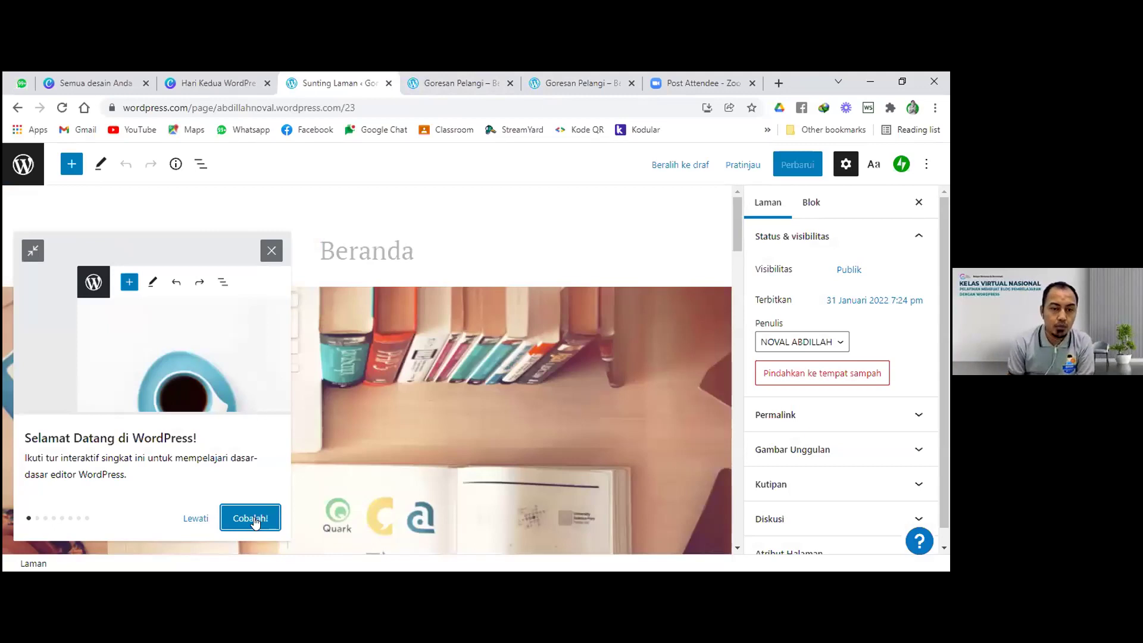
click(499, 289)
scroll(491, 350, down, 5)
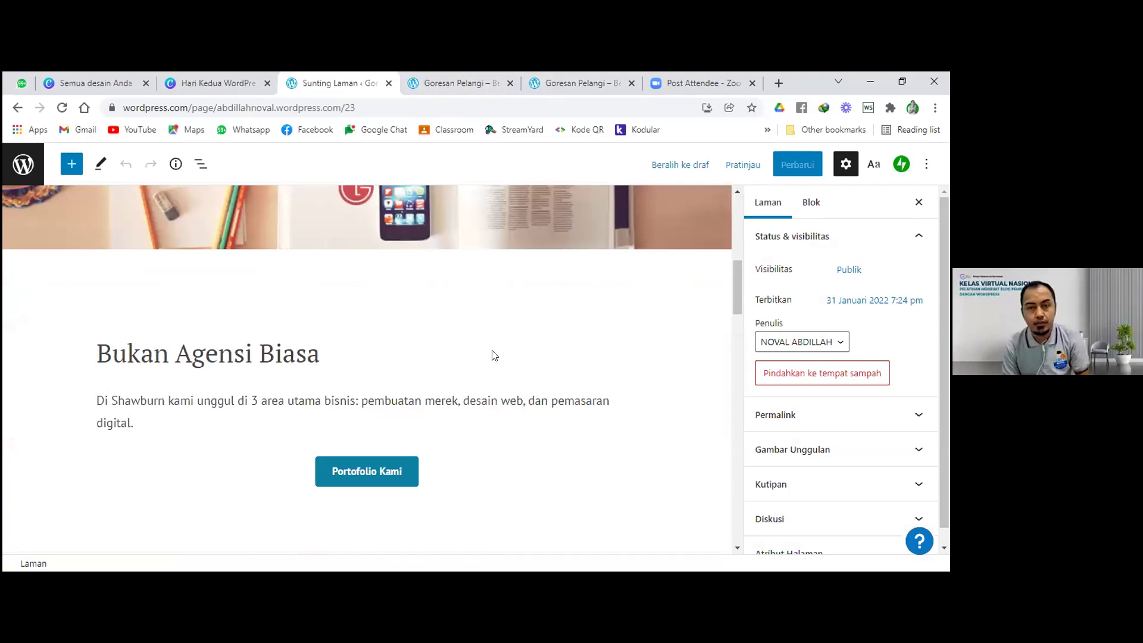
scroll(491, 356, down, 4)
scroll(491, 355, up, 2)
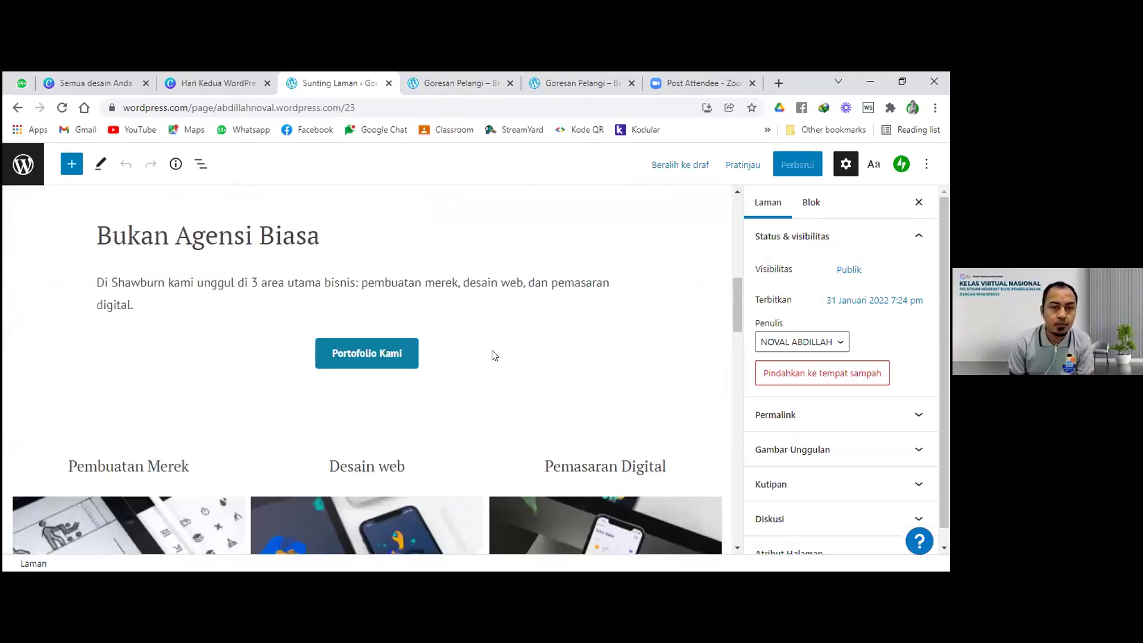
scroll(492, 356, up, 1)
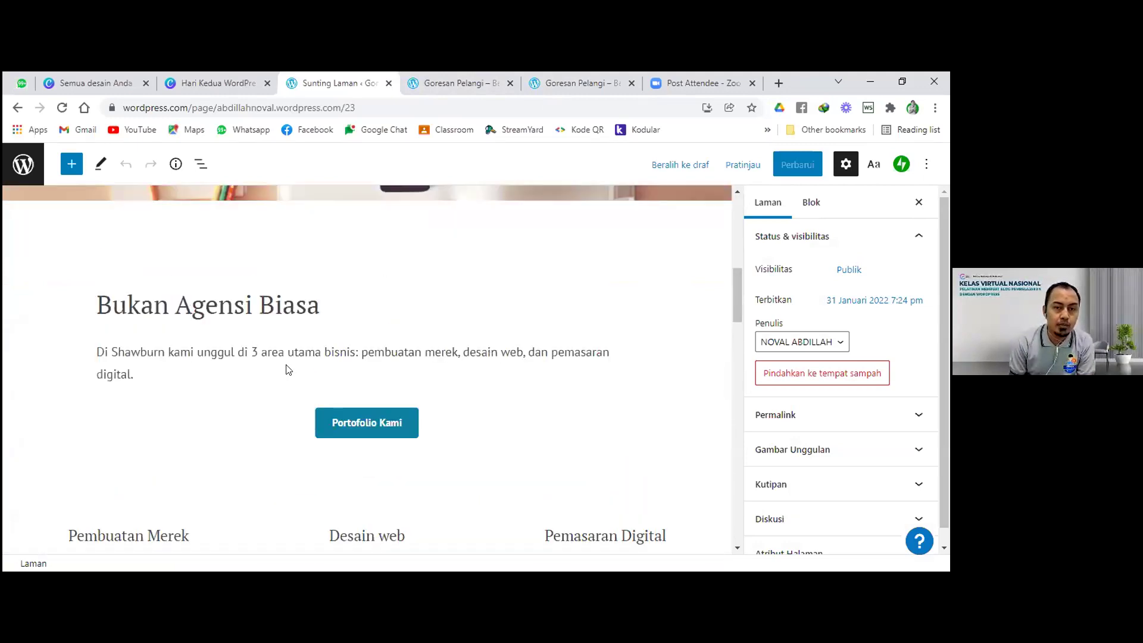
scroll(285, 363, up, 7)
scroll(284, 363, down, 6)
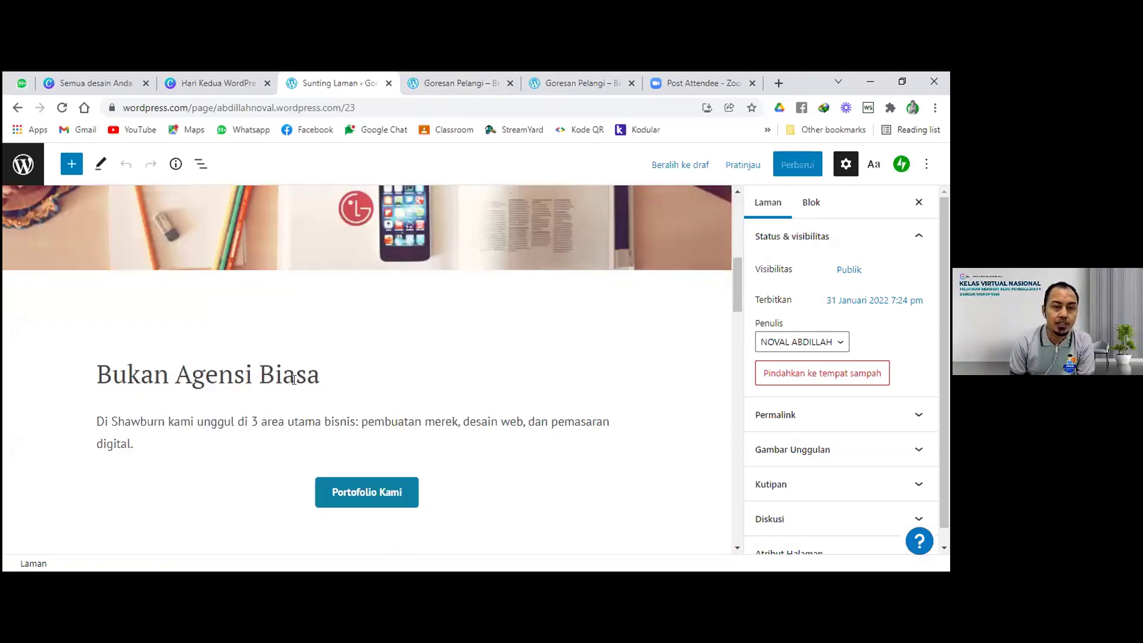
Step: Replace the "Bukan Agensi Biasa" heading text with "Selamat Datang"
click(105, 372)
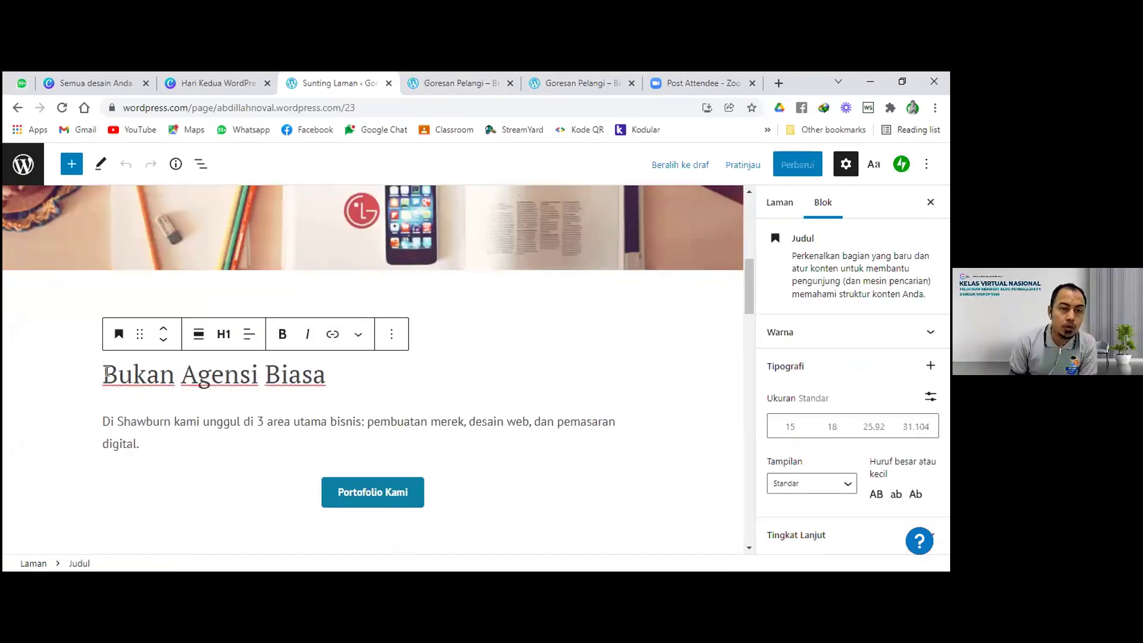
shift+click(333, 374)
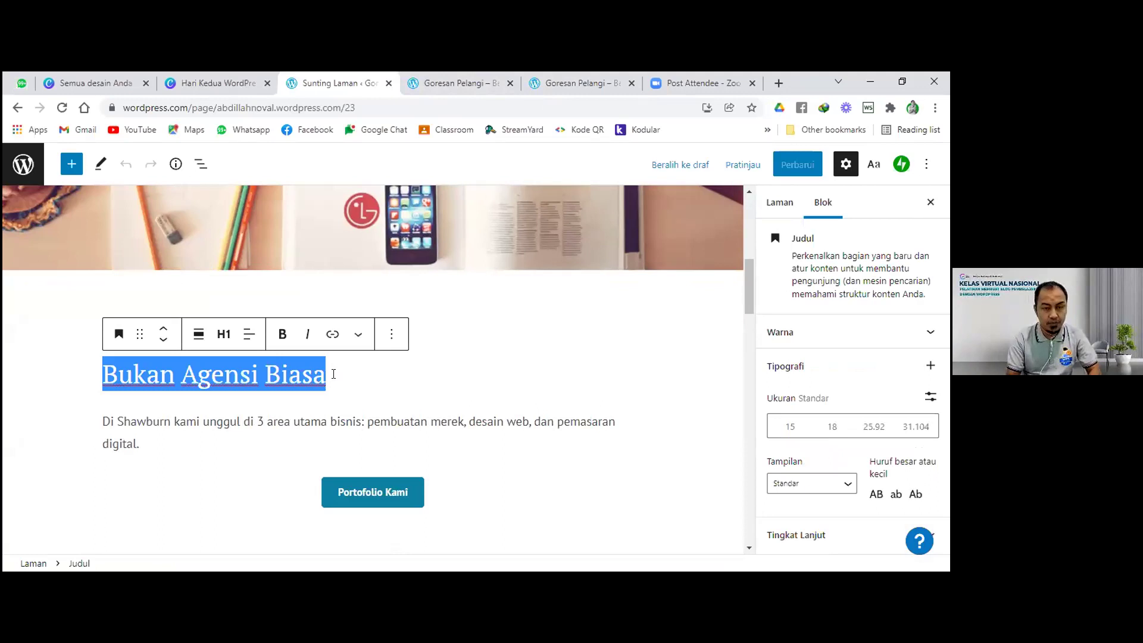
text(Selma)
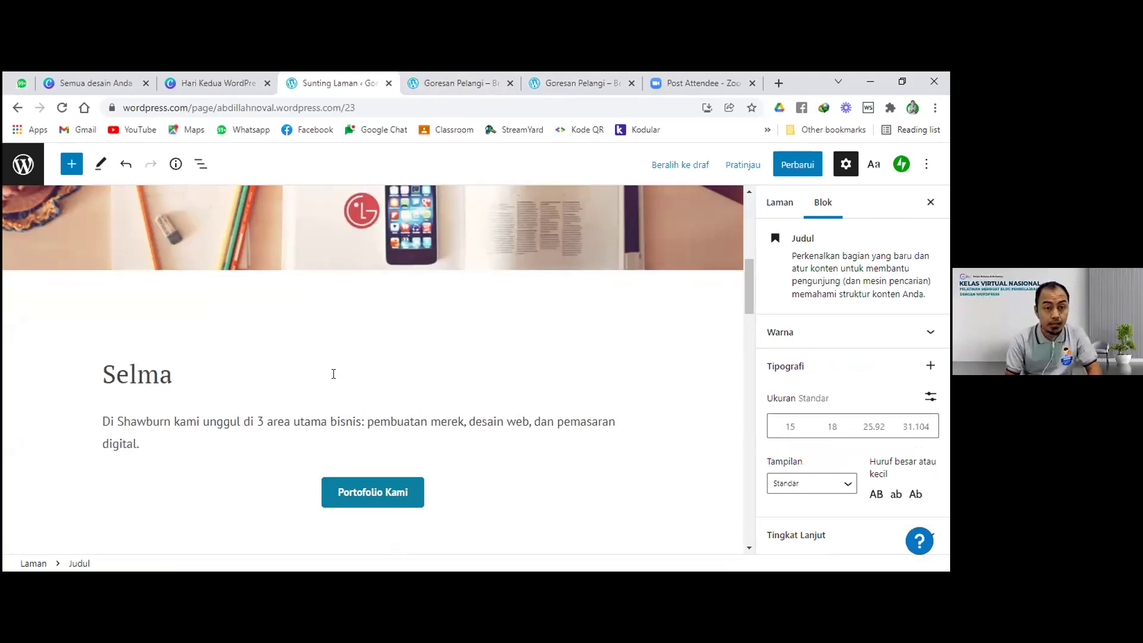
key(BackSpace)
key(BackSpace)
text(amat D)
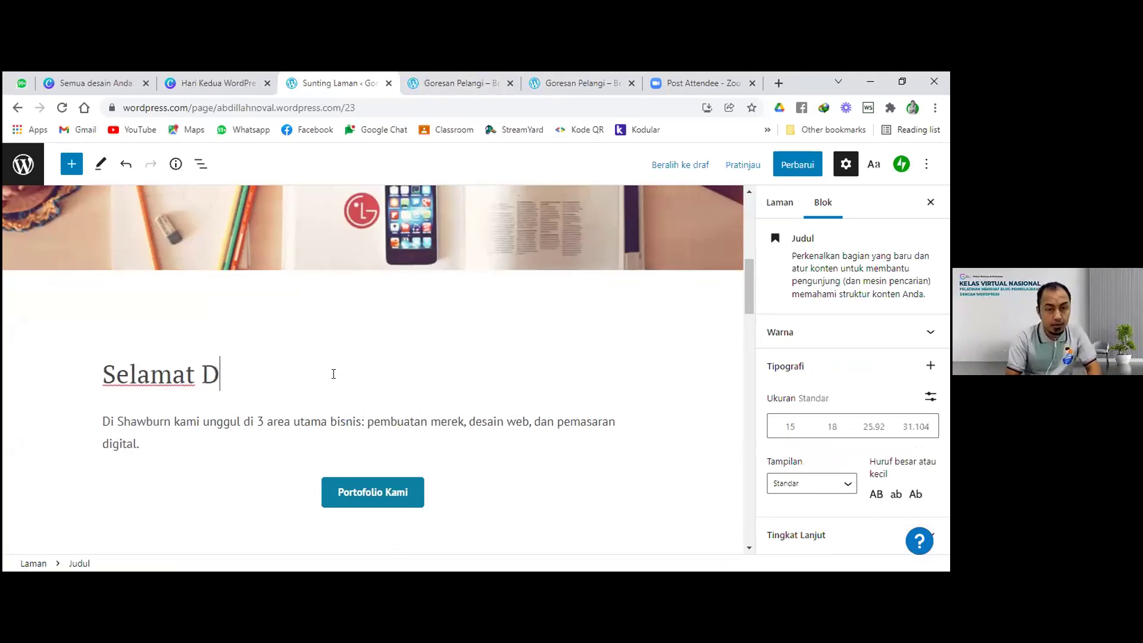
text(atang)
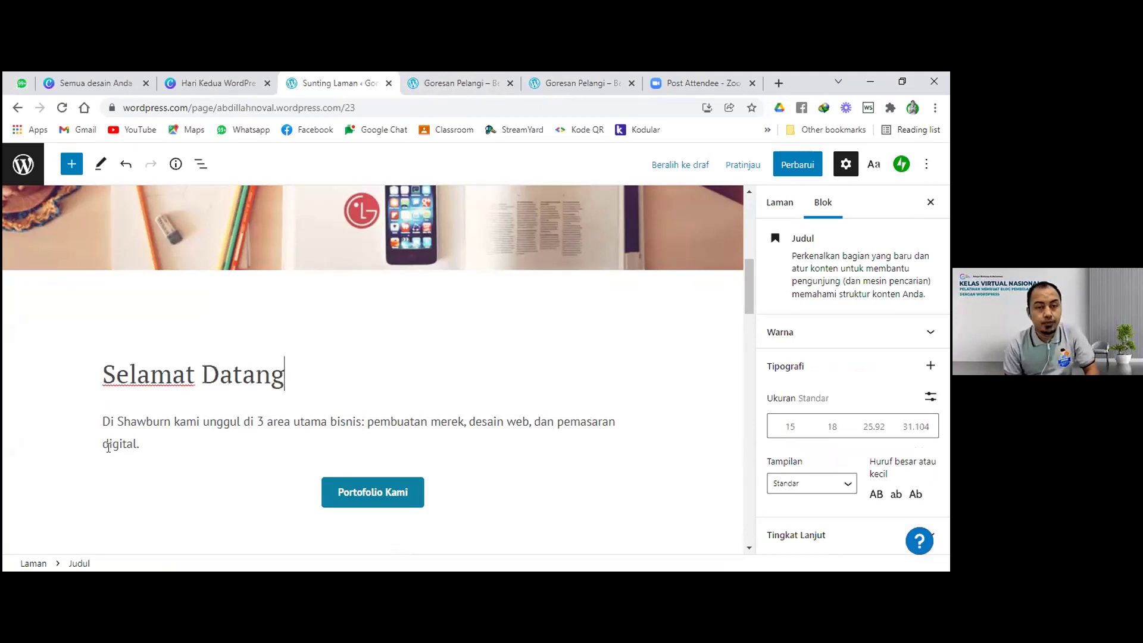
Step: Replace the paragraph below the heading with "Selamat datang di blog kami, tempat berbagi kegiatan pembelajaran yang menginspirasi"
triple_click(145, 449)
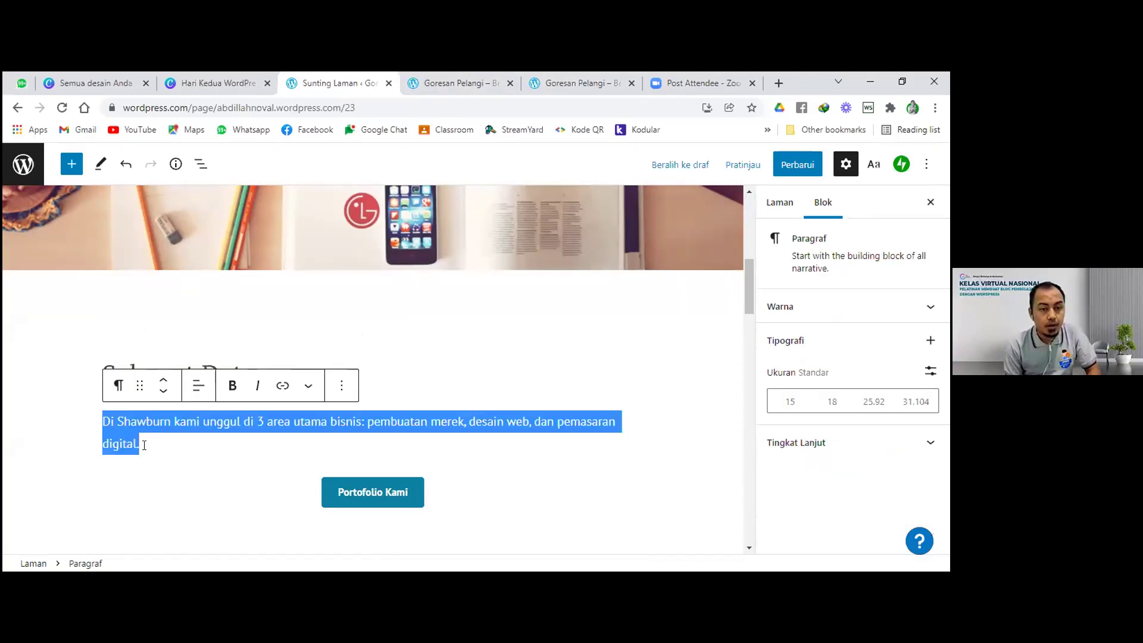
text(Selma)
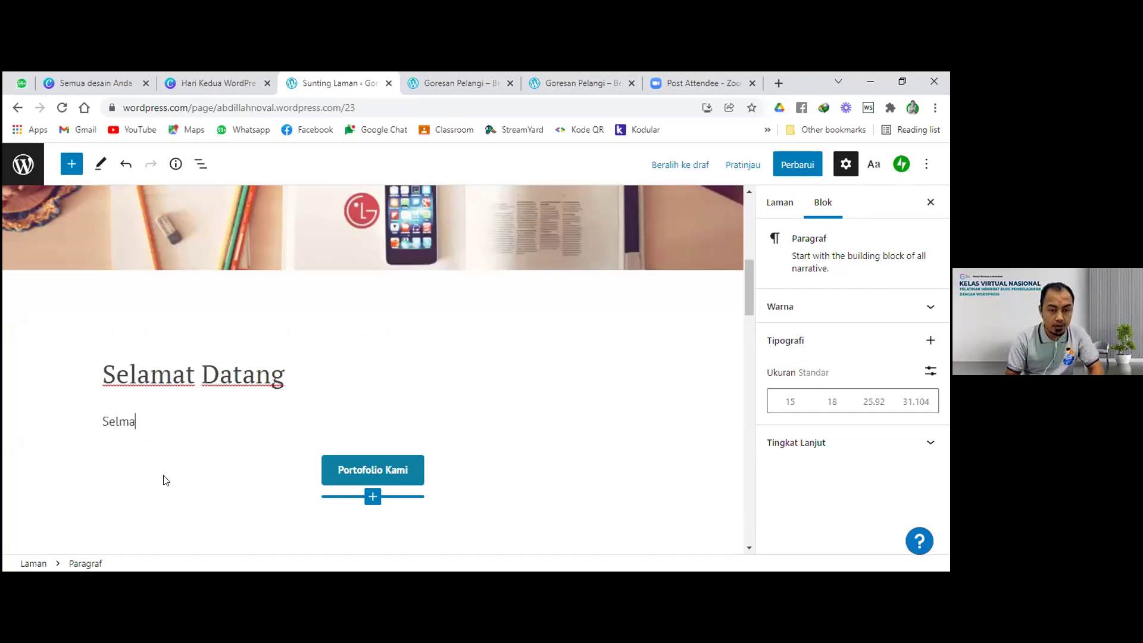
key(BackSpace)
key(BackSpace)
text(amat datan)
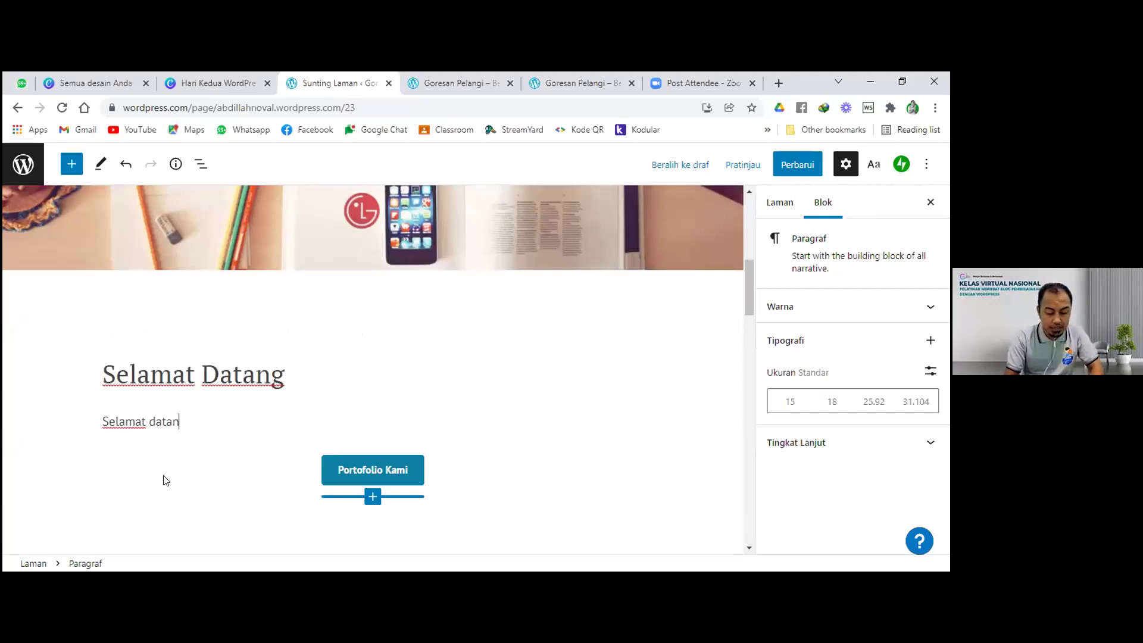
text(g di bl)
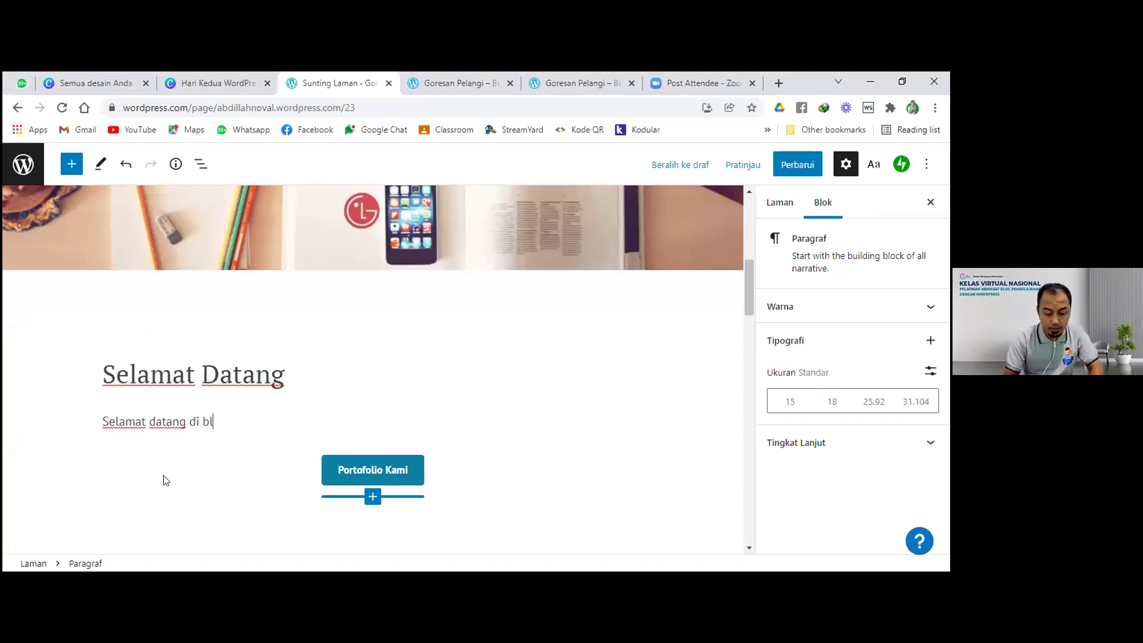
text(og kami)
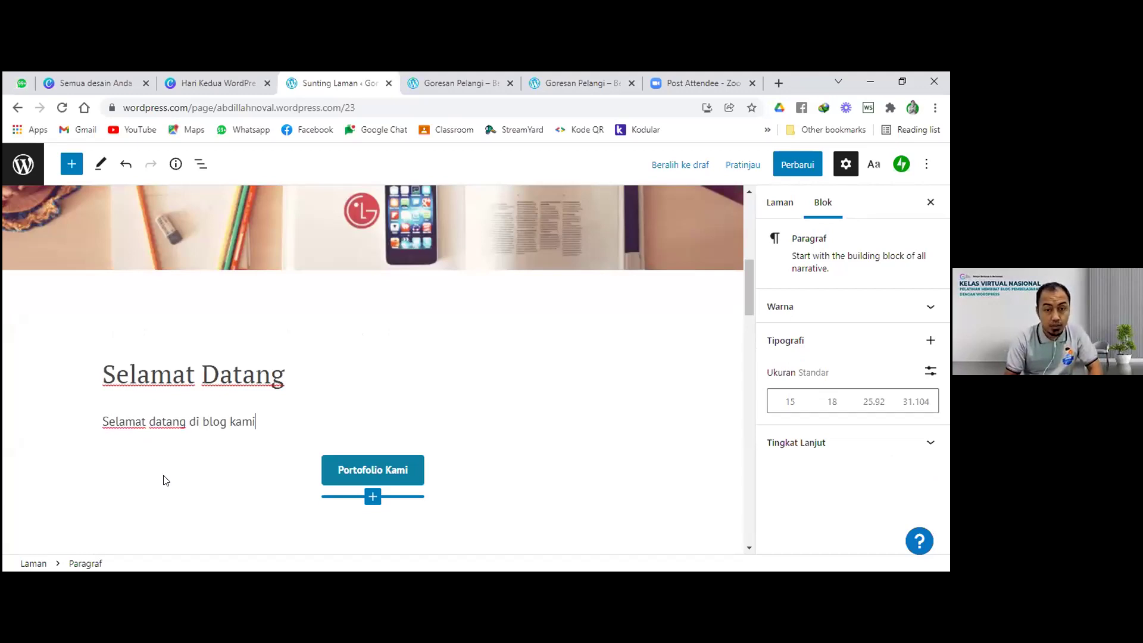
text(, tem)
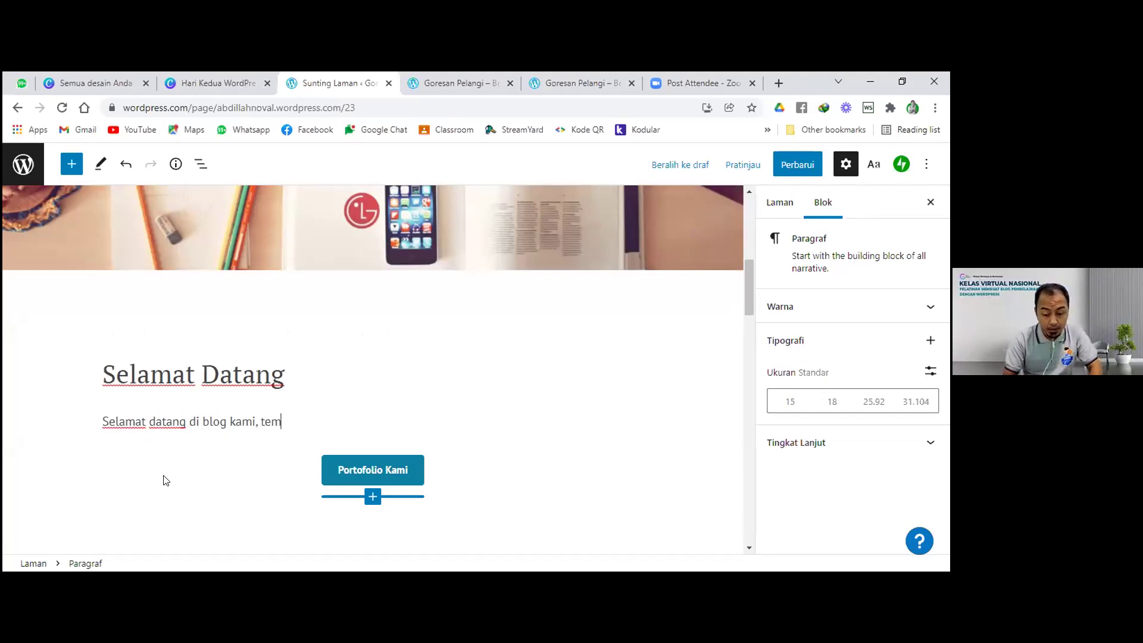
text(pat berbagi ke)
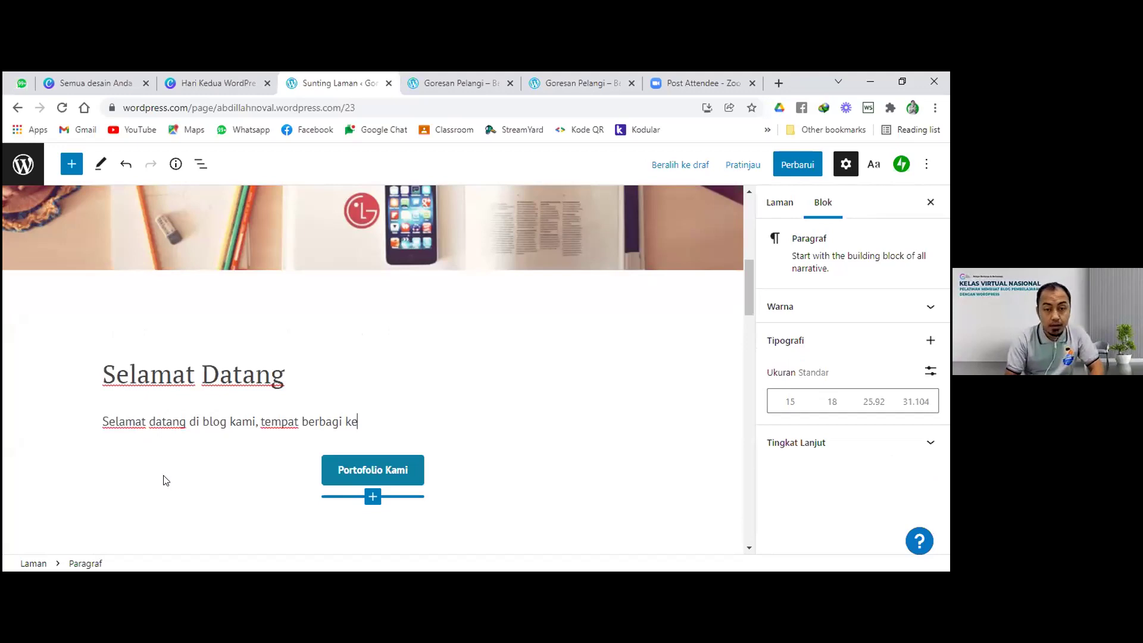
text(git)
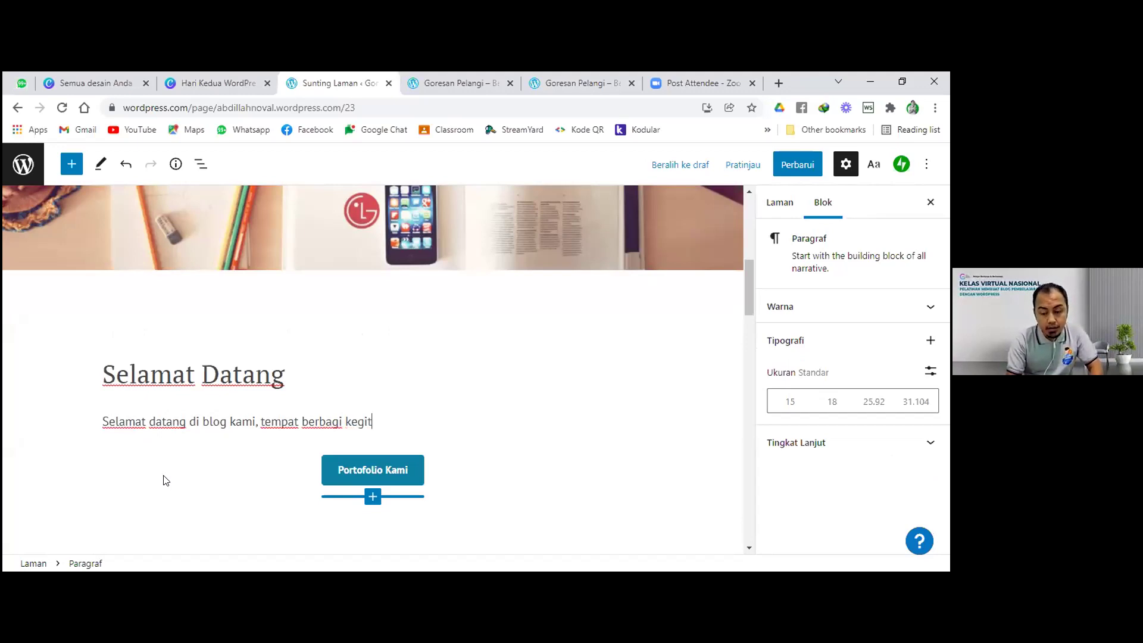
key(BackSpace)
text(atan pem)
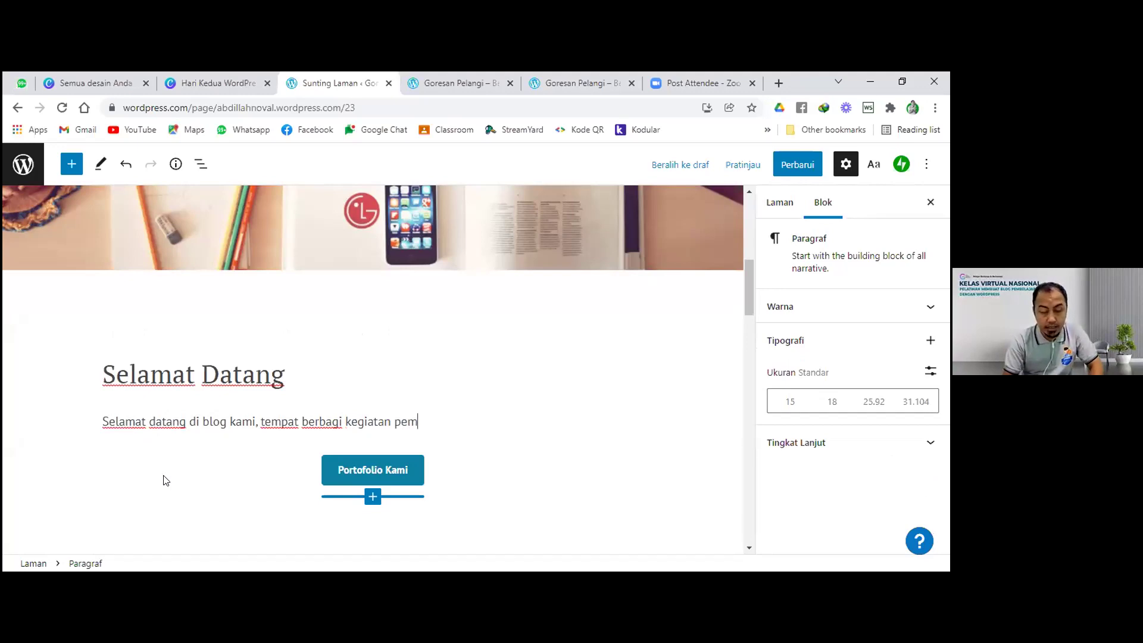
text(belaja)
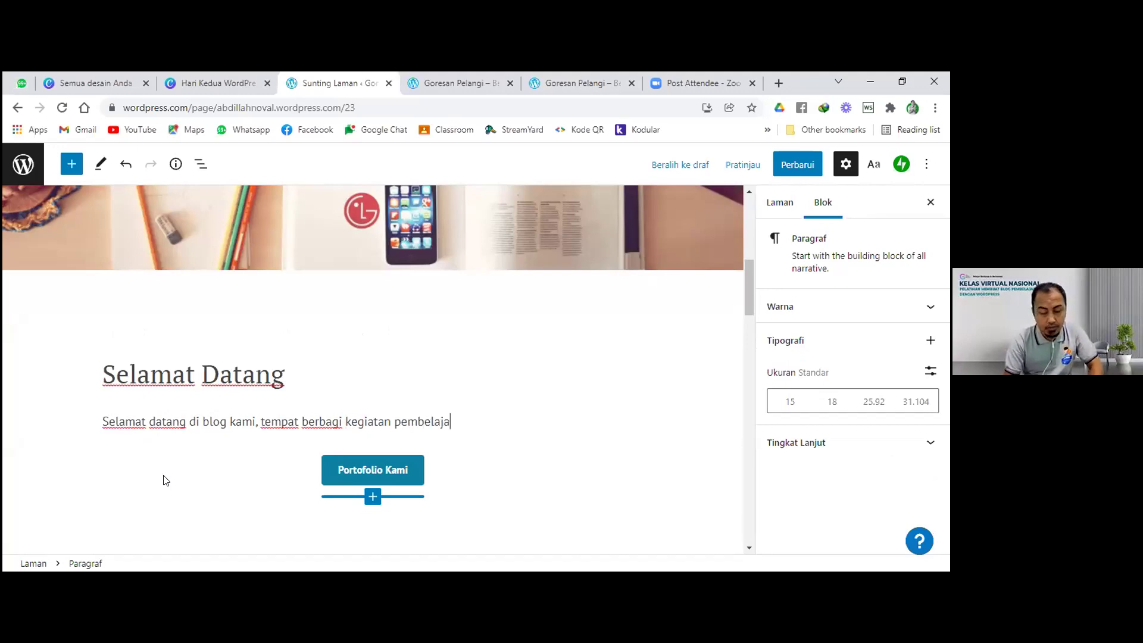
text(ran yang)
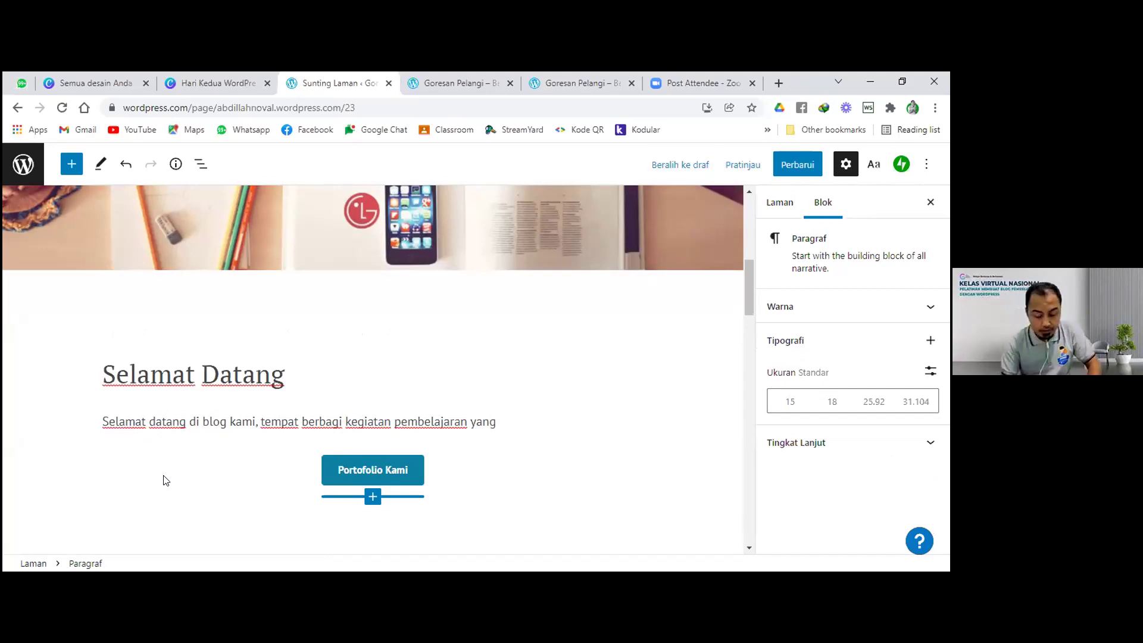
text( men)
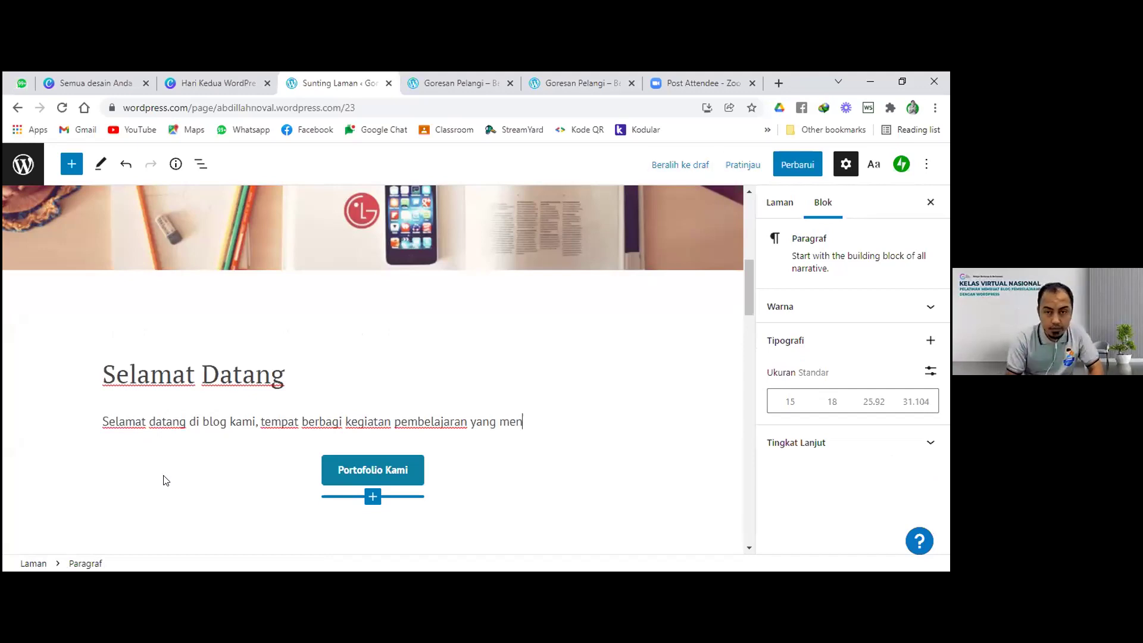
text(ginspira)
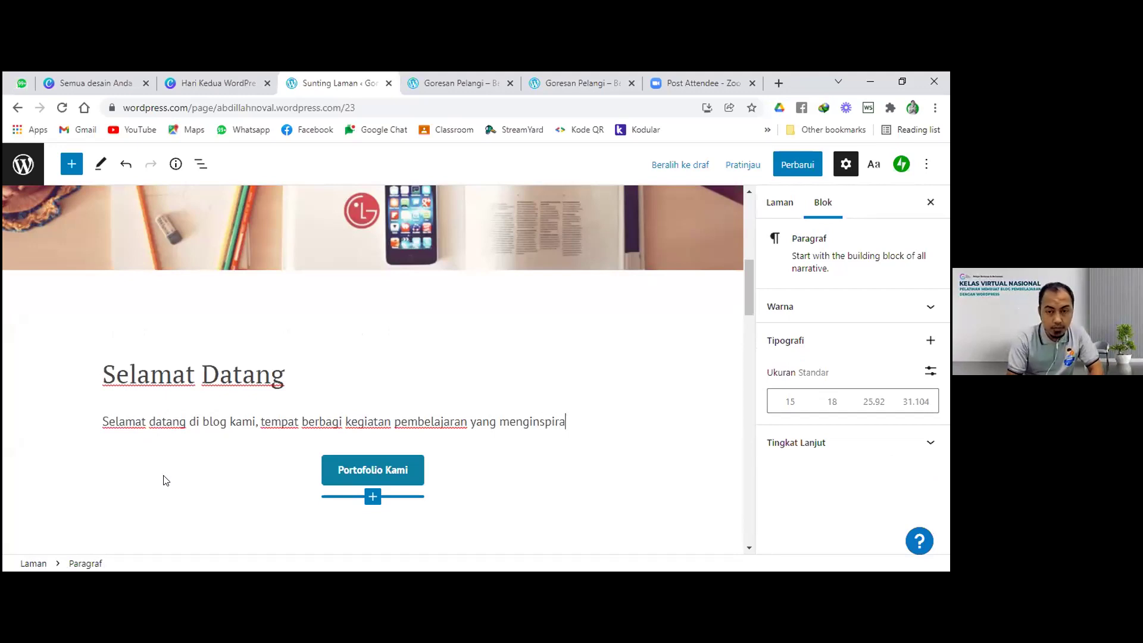
text(si)
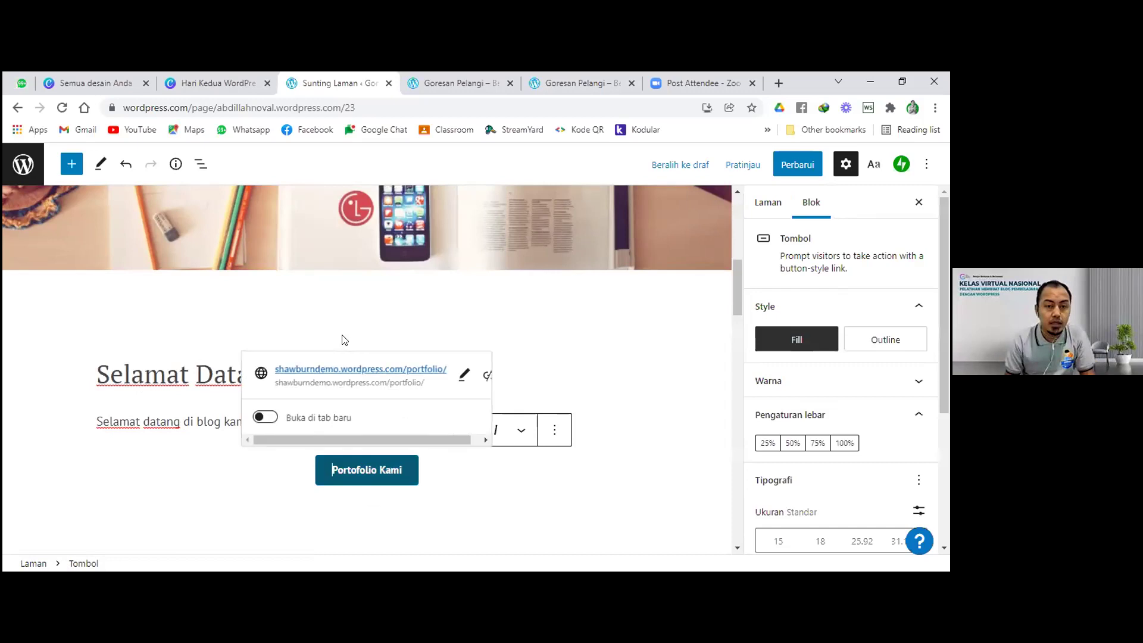
click(343, 336)
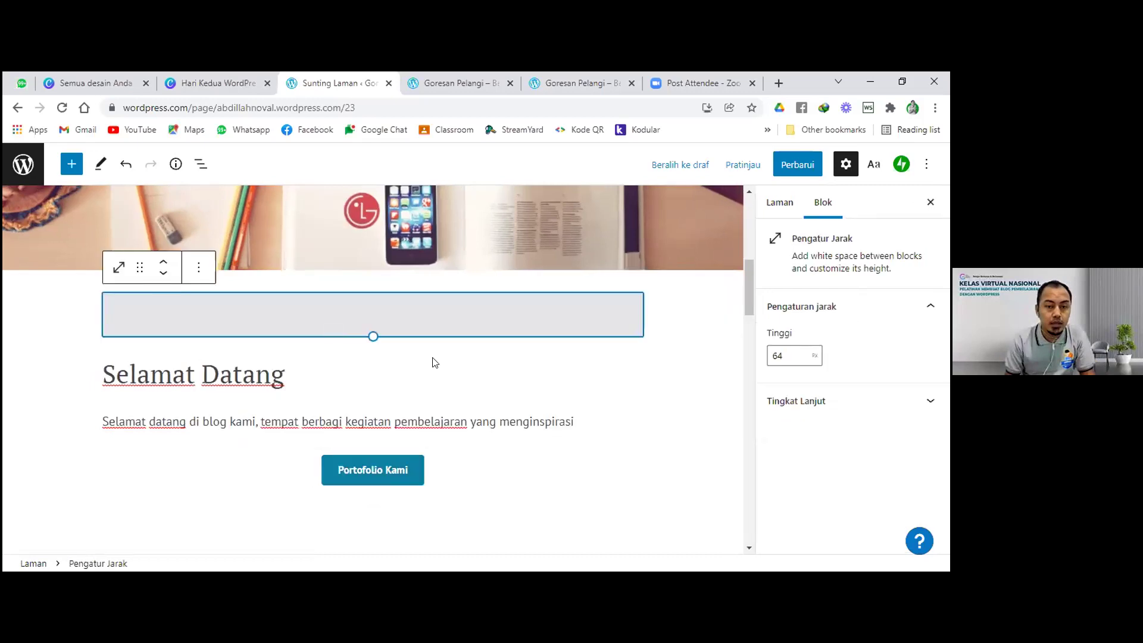
click(246, 377)
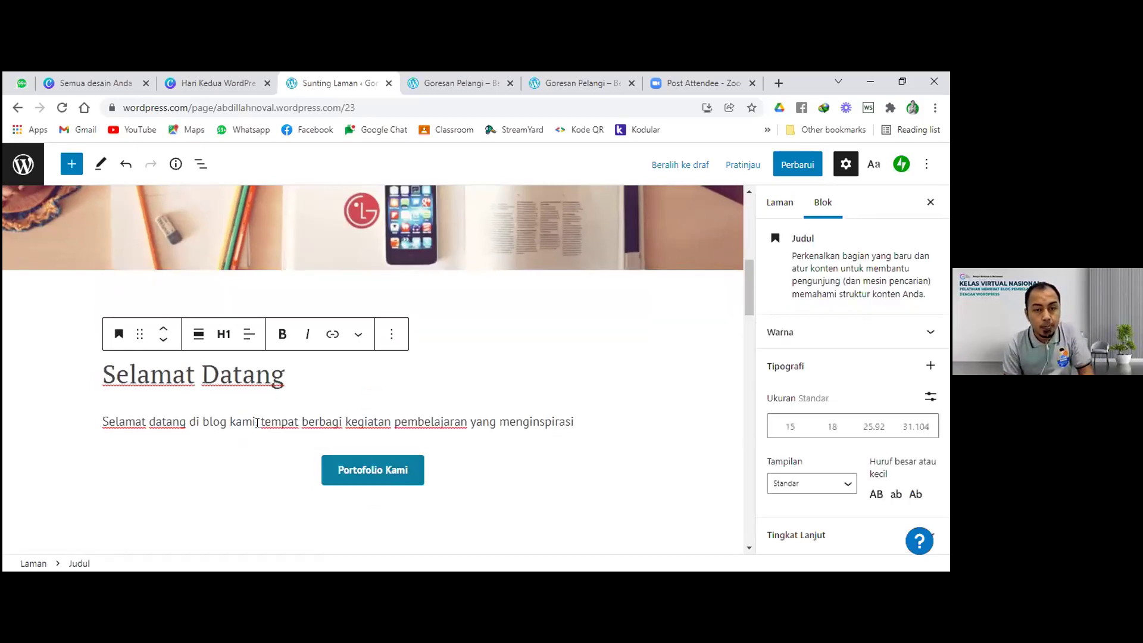
click(257, 422)
scroll(257, 422, down, 1)
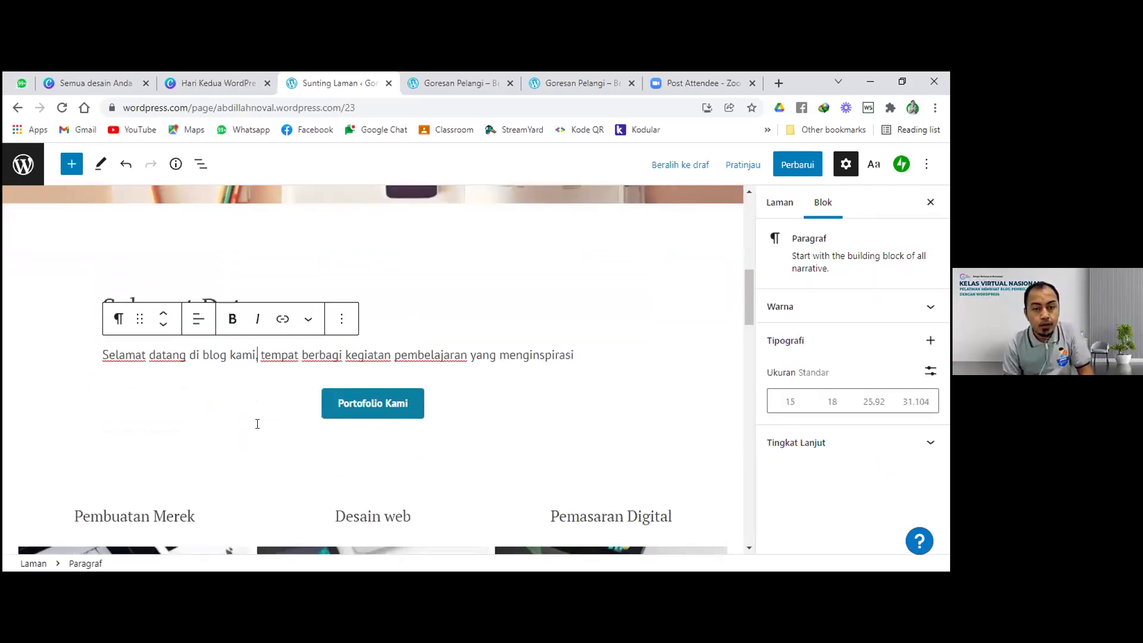
Step: Remove the "Portofolio Kami" button below the welcome paragraph
click(415, 415)
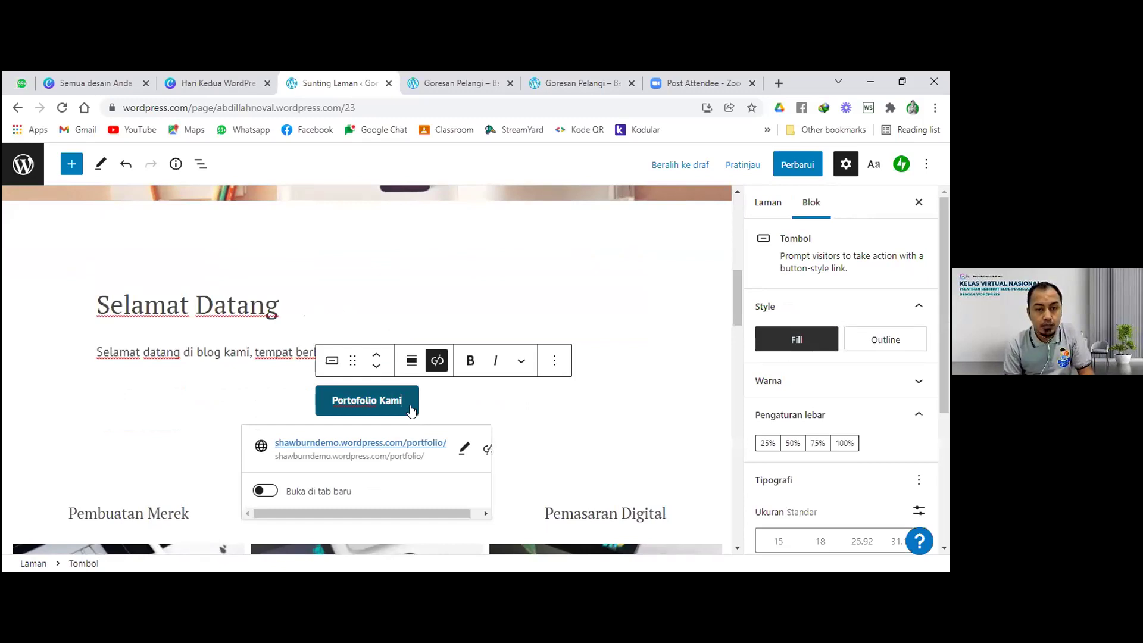
click(494, 411)
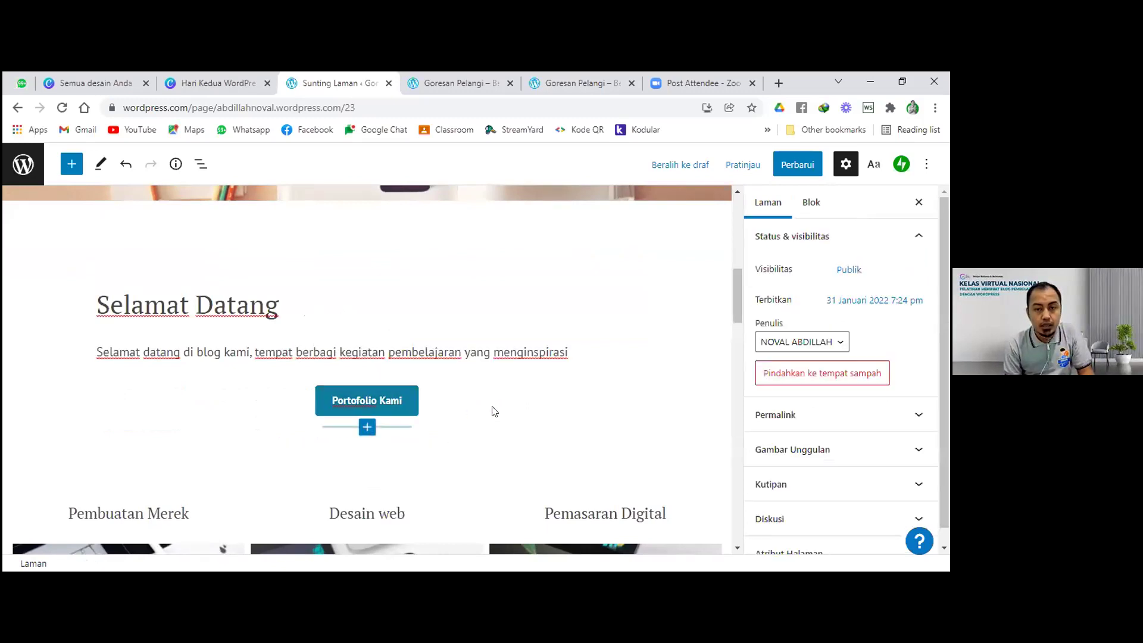
click(367, 426)
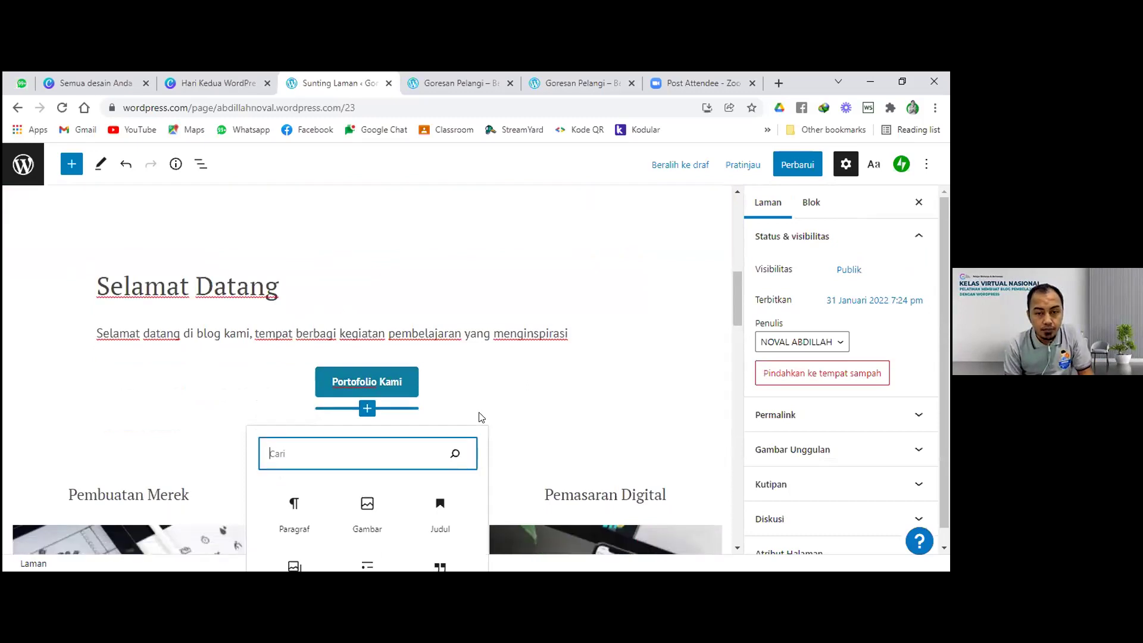
scroll(481, 417, down, 2)
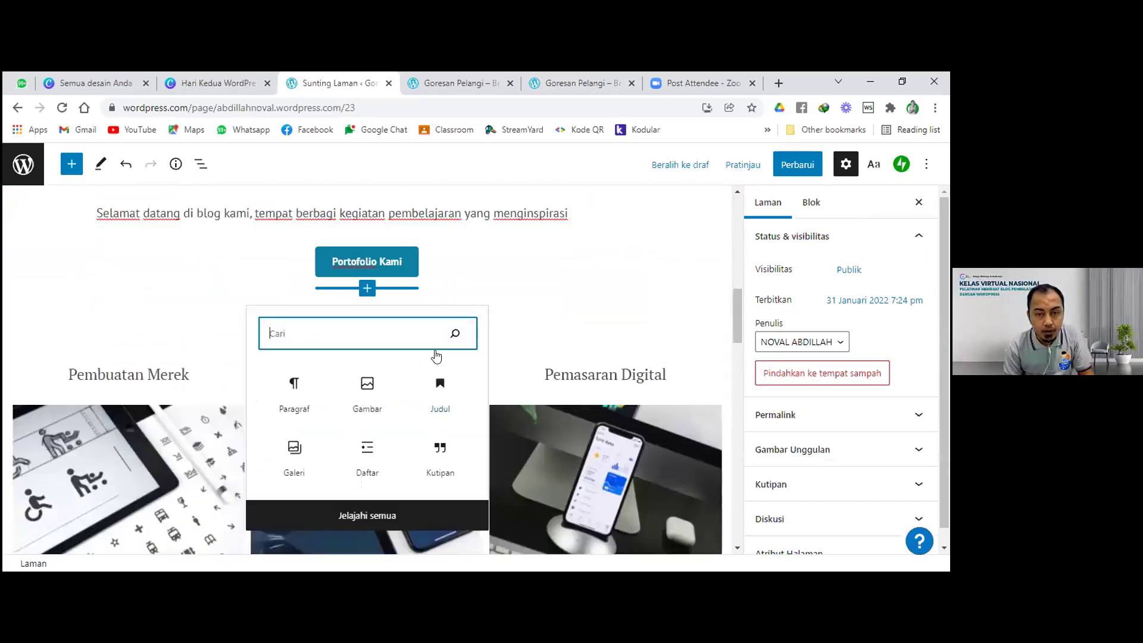
click(415, 276)
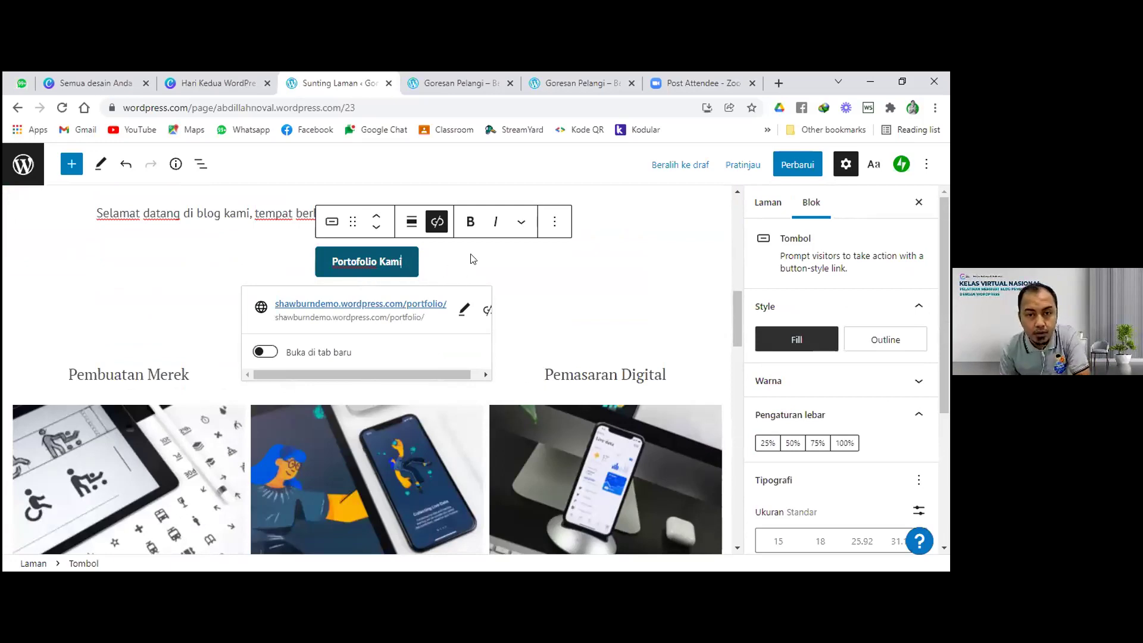
click(558, 225)
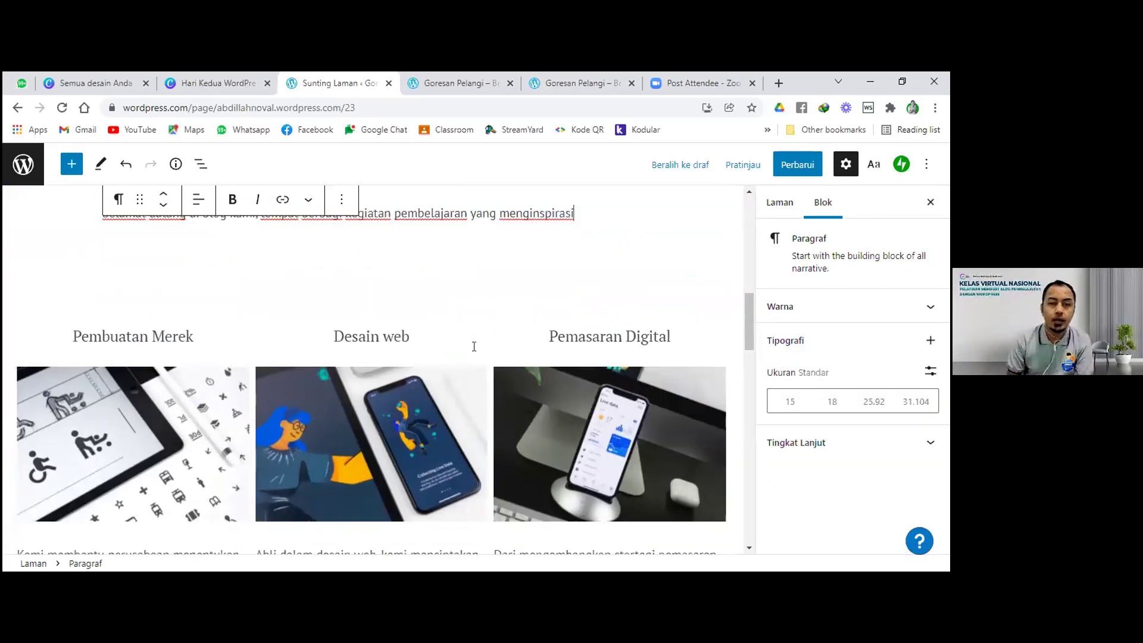
key(Return)
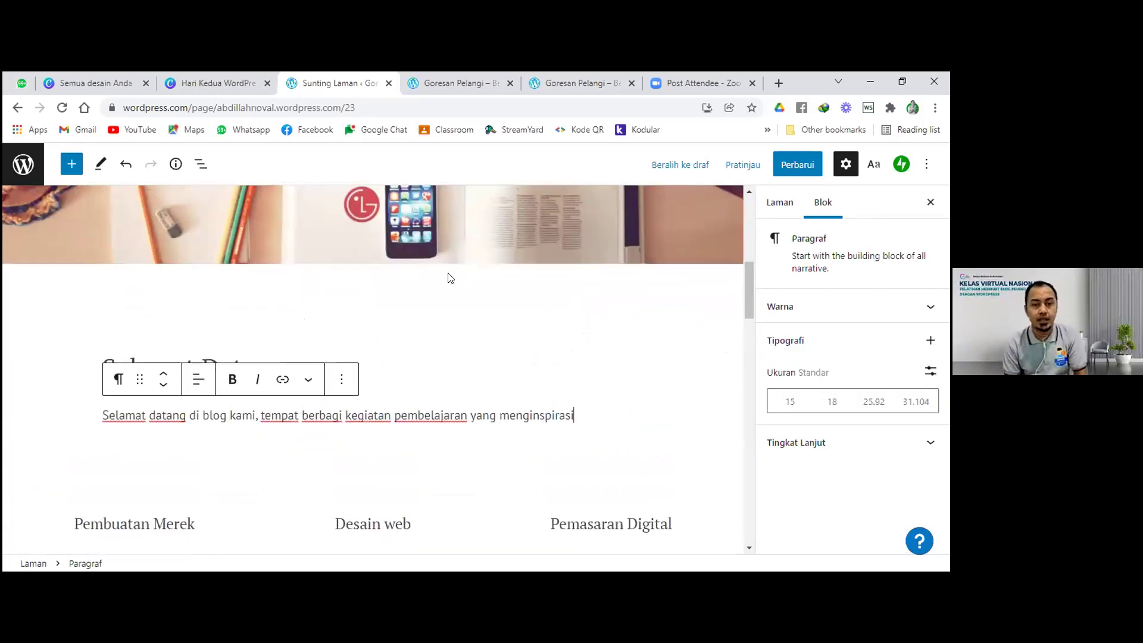
Step: Reduce the height of the spacer between the welcome paragraph and the three columns to 26 px
click(347, 396)
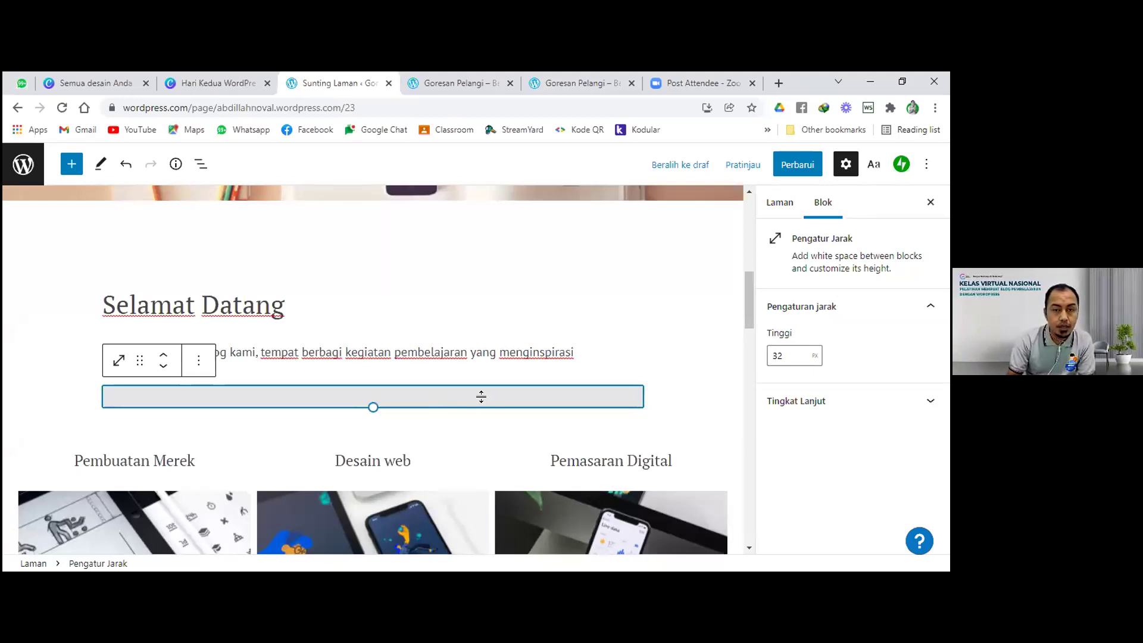
mouse_move(374, 408)
mouse_down()
mouse_move(379, 418)
mouse_move(376, 396)
mouse_up()
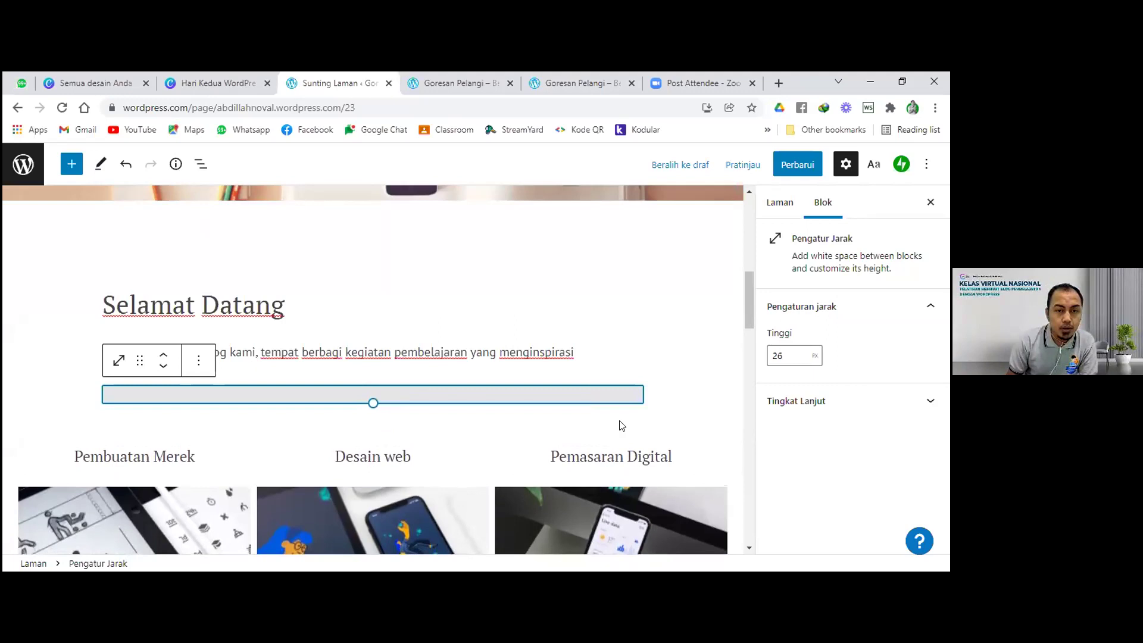
click(451, 394)
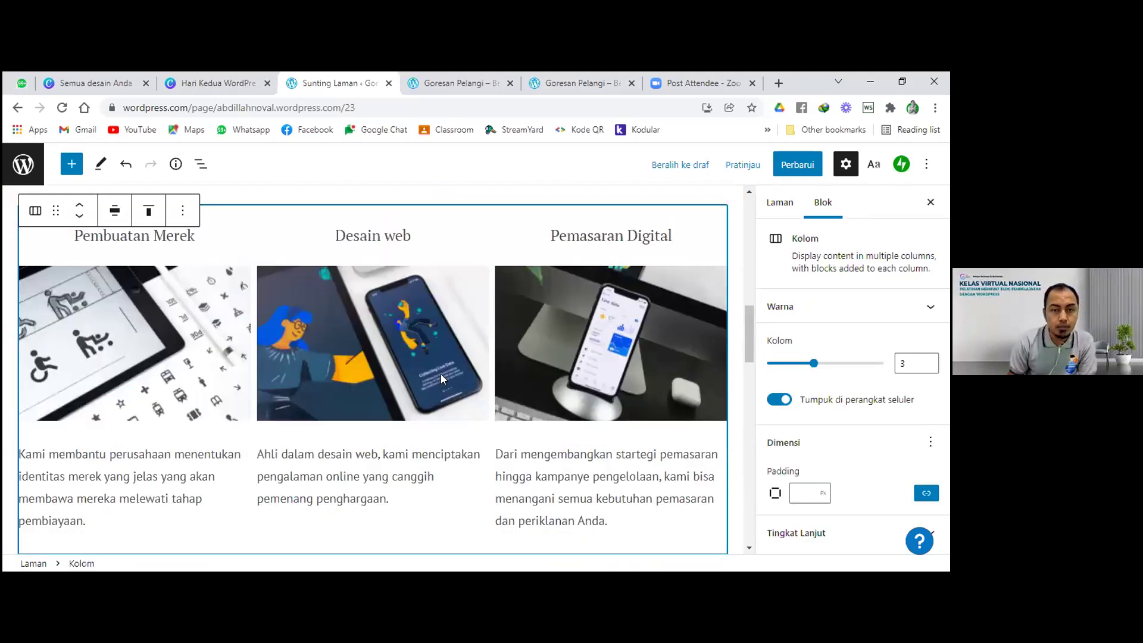
Step: Replace the first column's heading "Pembuatan Merek" with "Perangkat Pembelajaran"
scroll(441, 374, up, 5)
scroll(446, 381, down, 2)
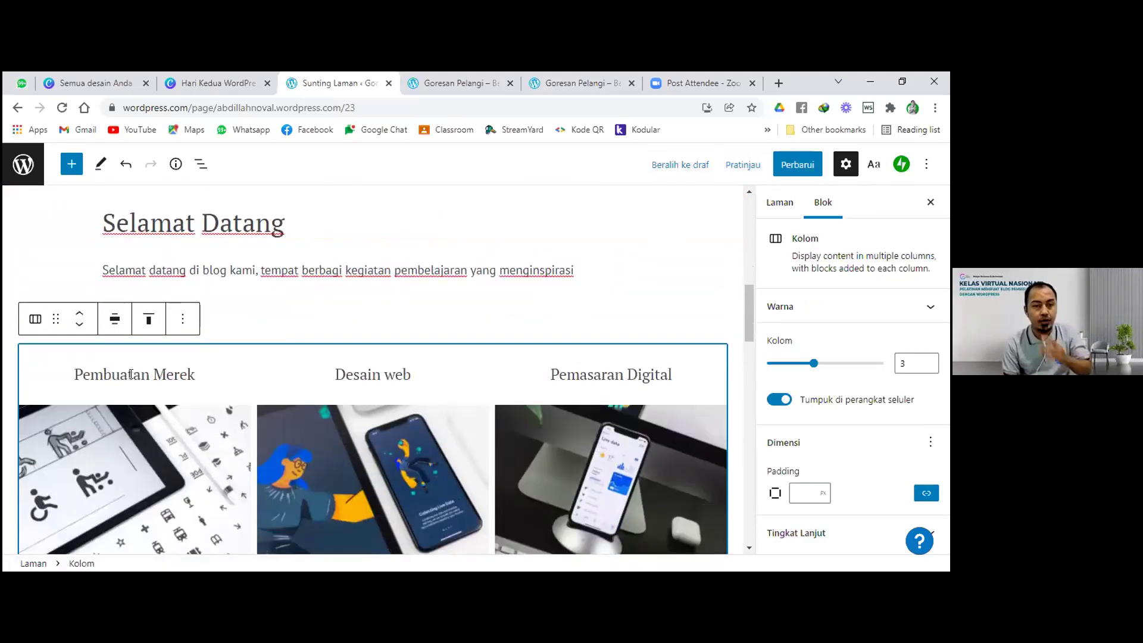
click(74, 375)
drag(74, 373, 197, 387)
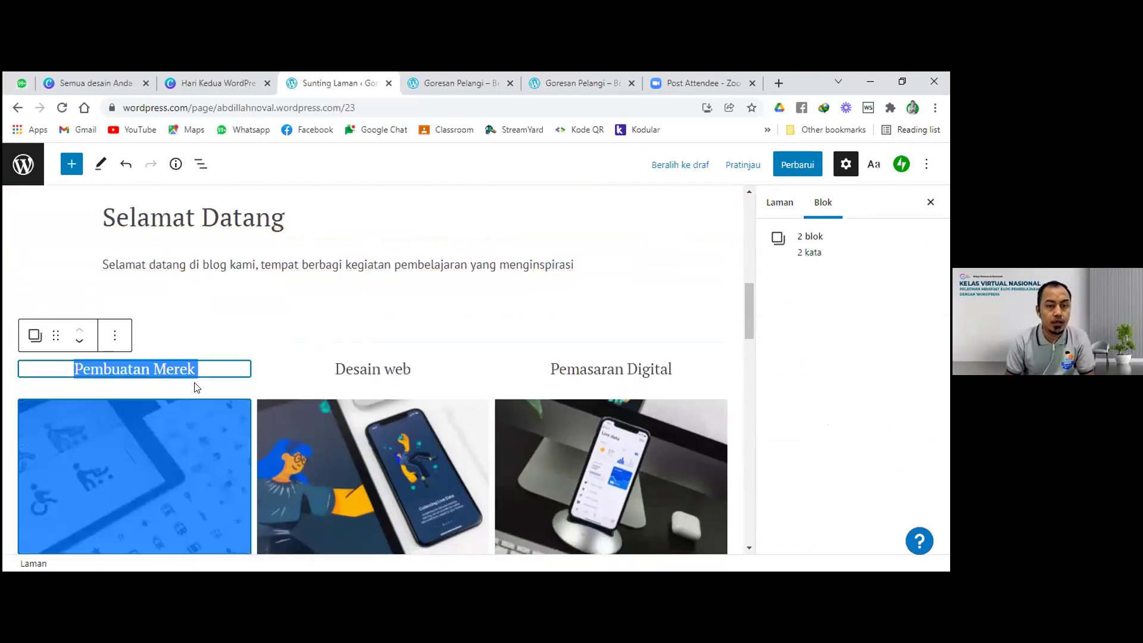
click(75, 367)
drag(74, 367, 192, 363)
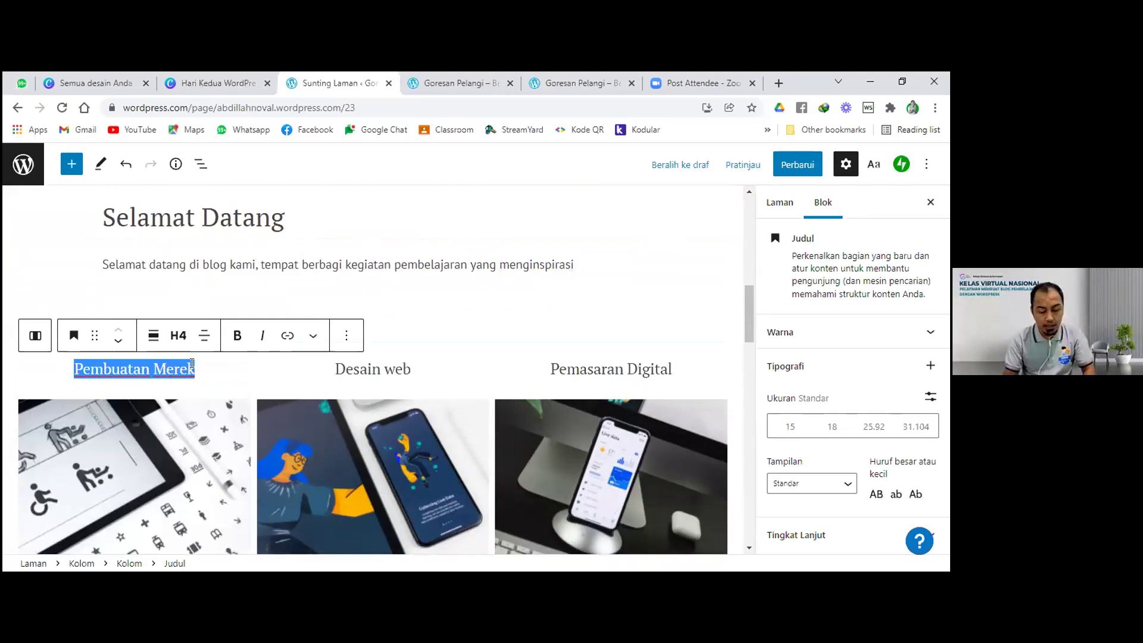
text(Per)
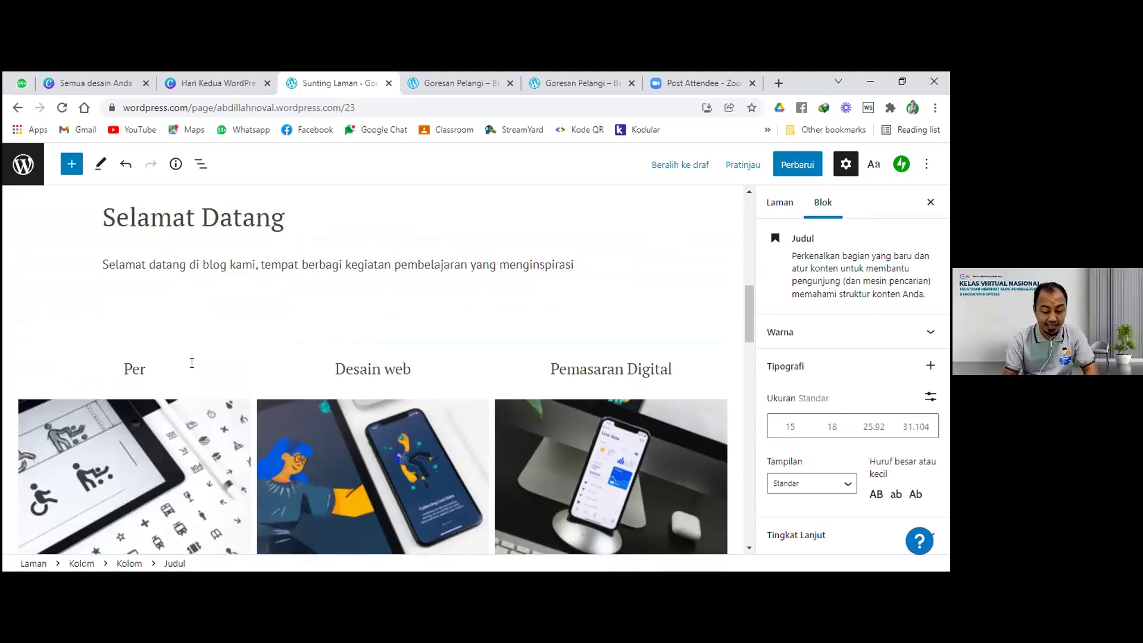
text(angkat Pembelajaran)
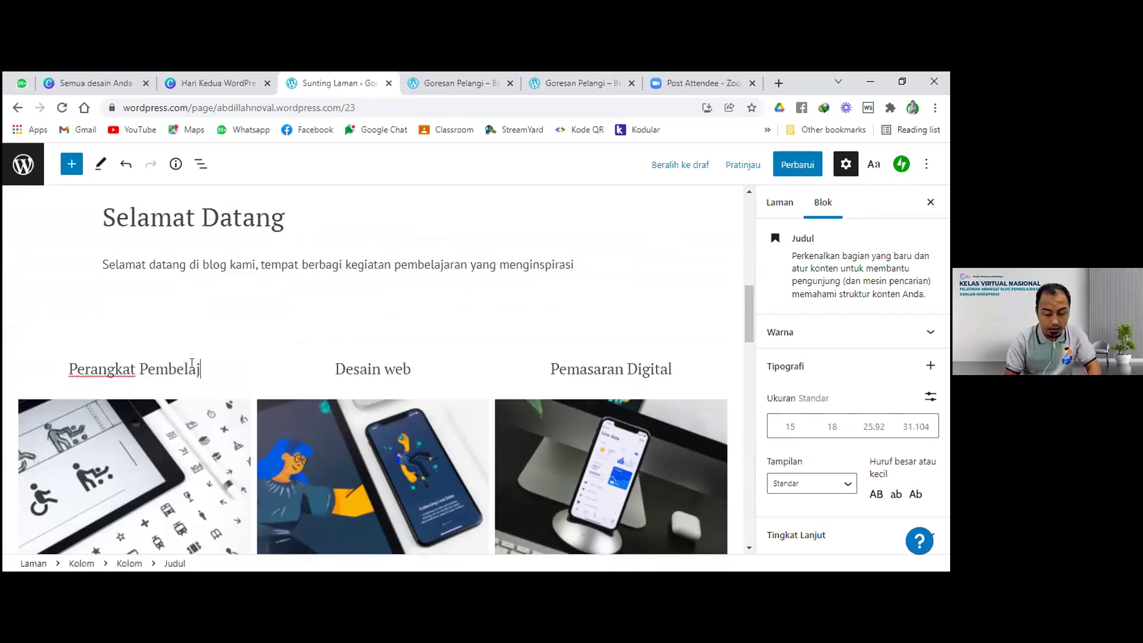
Step: Replace the second column's heading "Desain web" with "Media Pembelajaran"
click(343, 369)
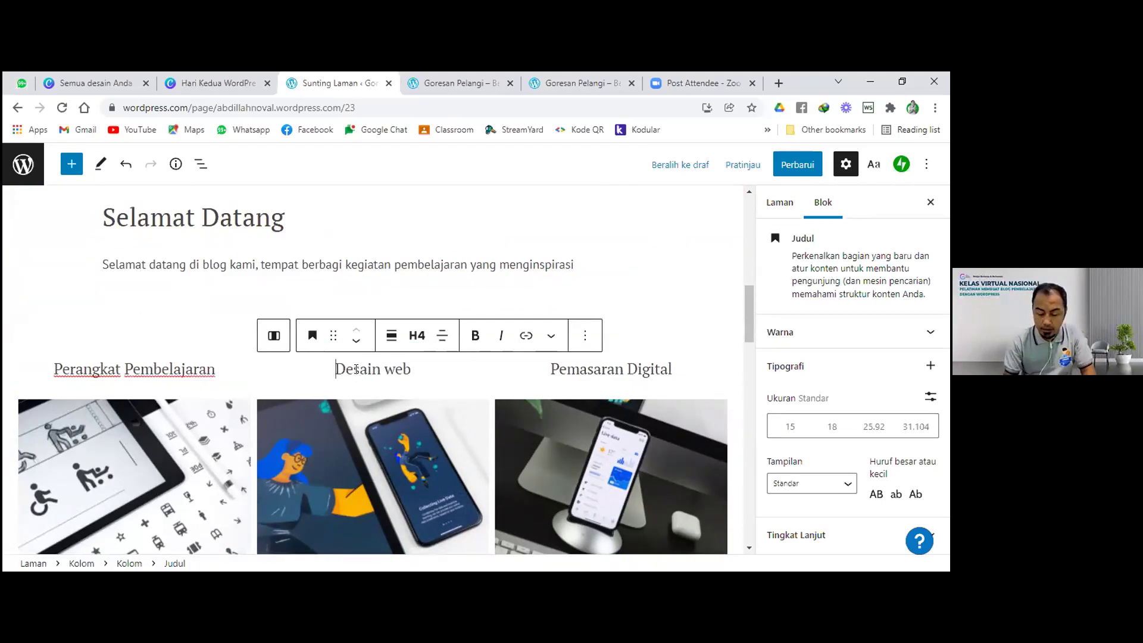
key(shift+Right)
key(shift+Right)
key(shift+Right)
key(shift+Right)
key(shift+Right)
key(shift+Right)
key(shift+Right)
key(shift+Right)
key(shift+Right)
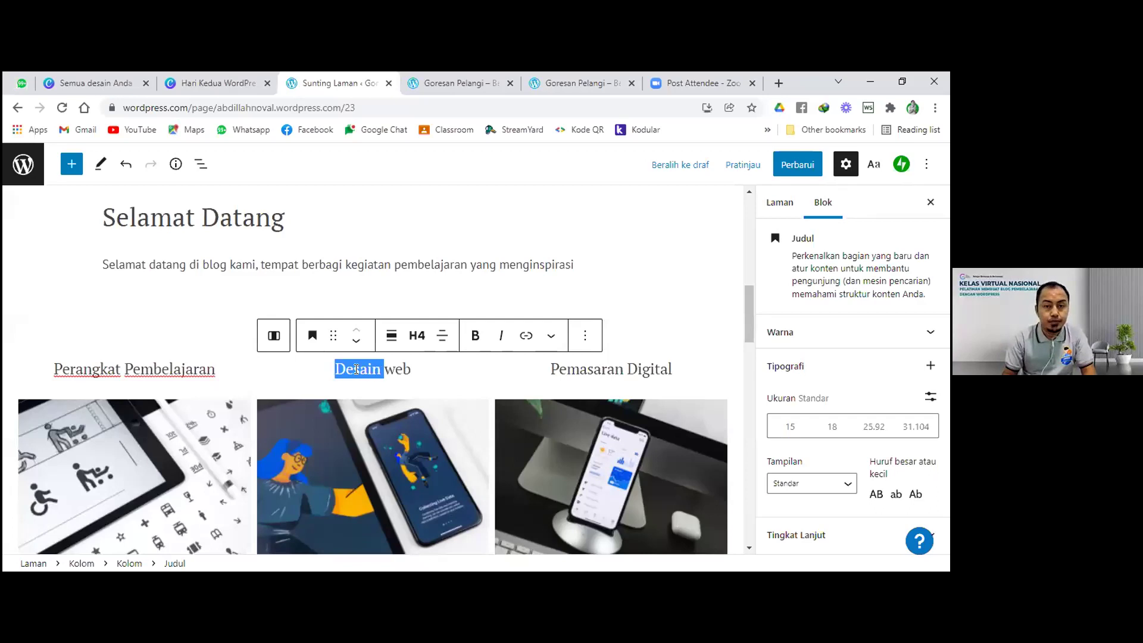
key(shift+Right)
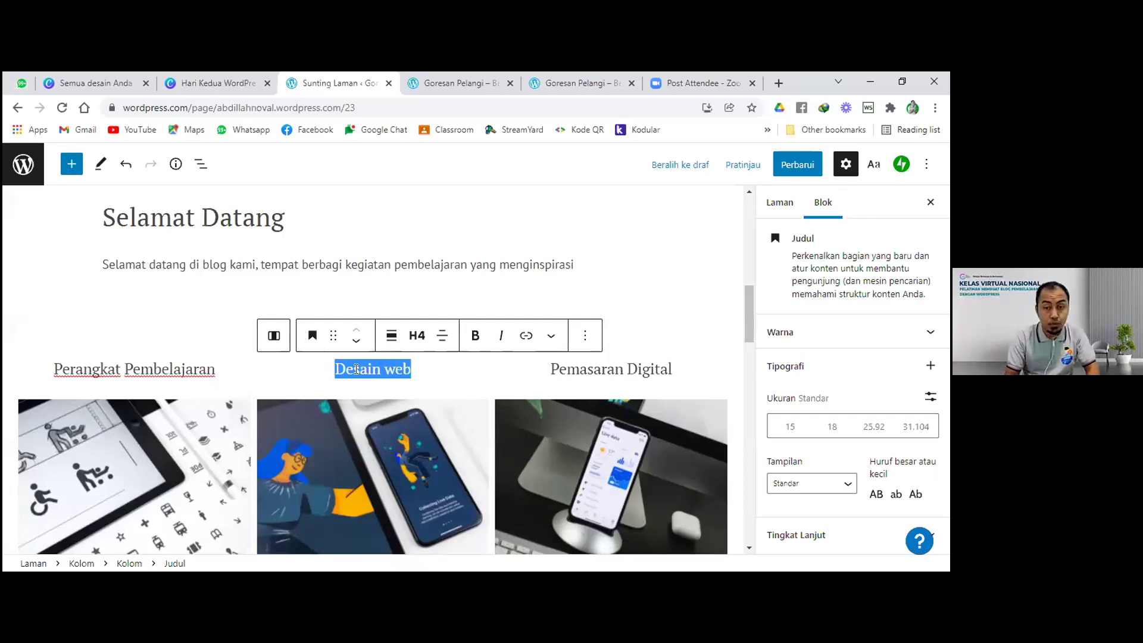
text(Media Pembelajaran)
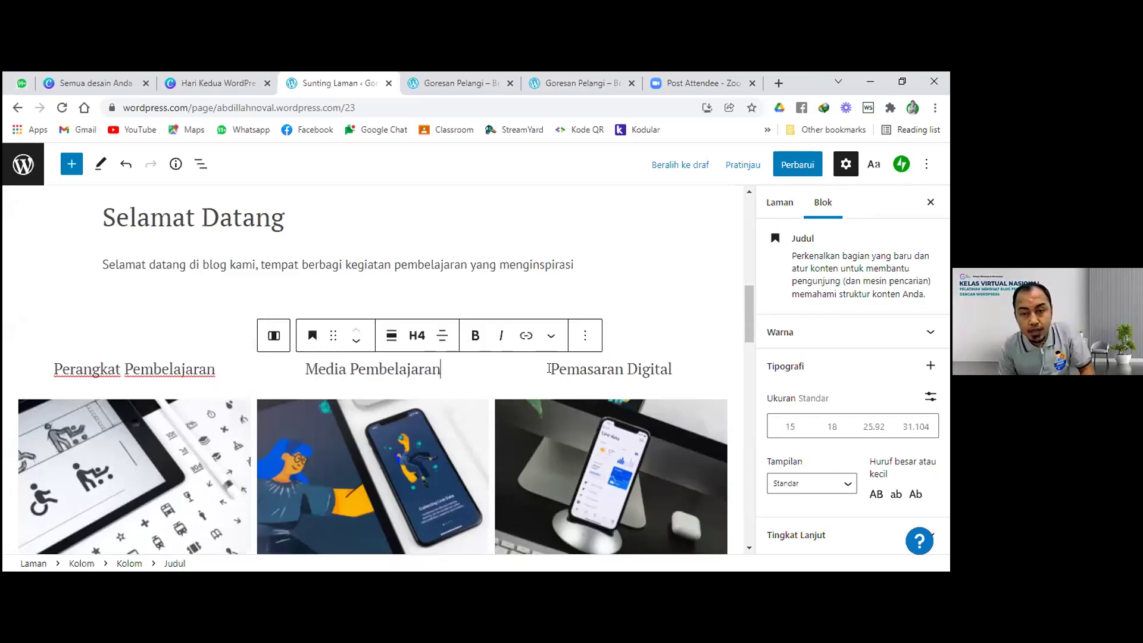
Step: Replace the third column's heading "Pemasaran Digital" with "Kisah Inspiratif"
click(567, 385)
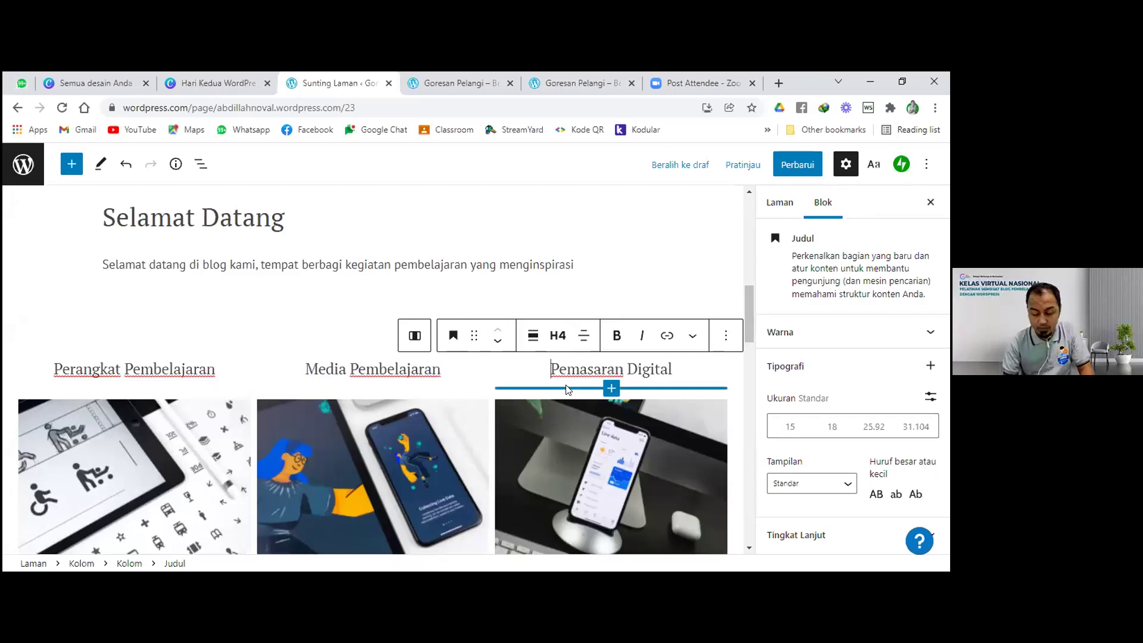
key(shift+Right)
key(shift+Right)
key(shift+Right)
key(shift+Right)
key(shift+Right)
key(shift+Right)
key(shift+Right)
key(shift+Right)
key(shift+Right)
key(shift+Right)
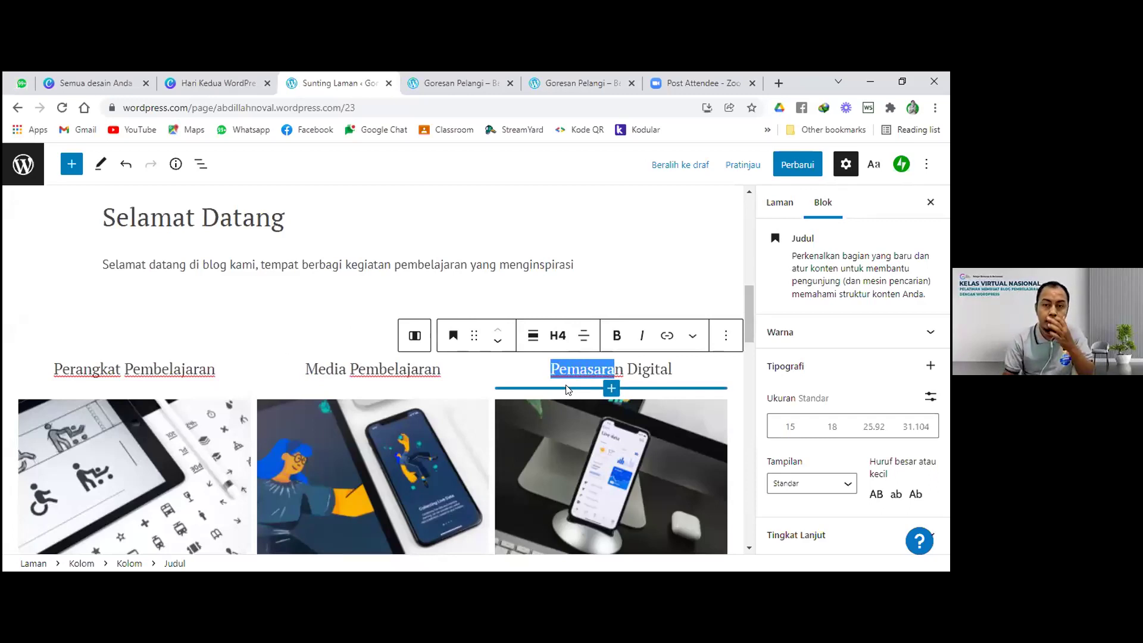
key(shift+Right)
key(shift+Right)
key(shift+Right)
key(shift+Right)
key(shift+Right)
key(shift+Right)
key(shift+Right)
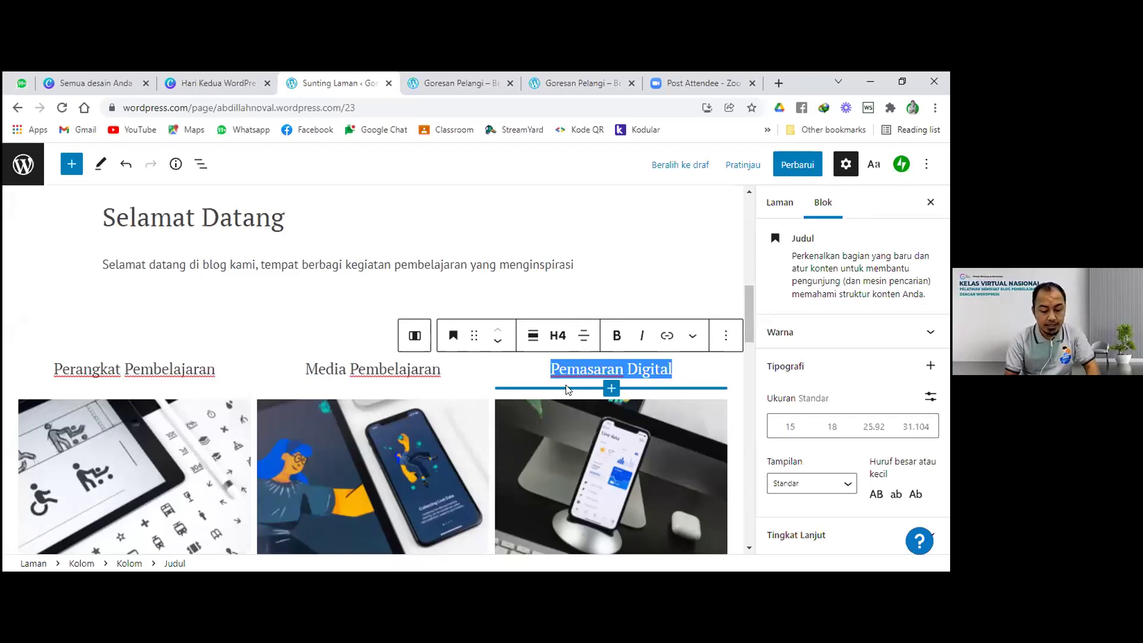
text(Kisah )
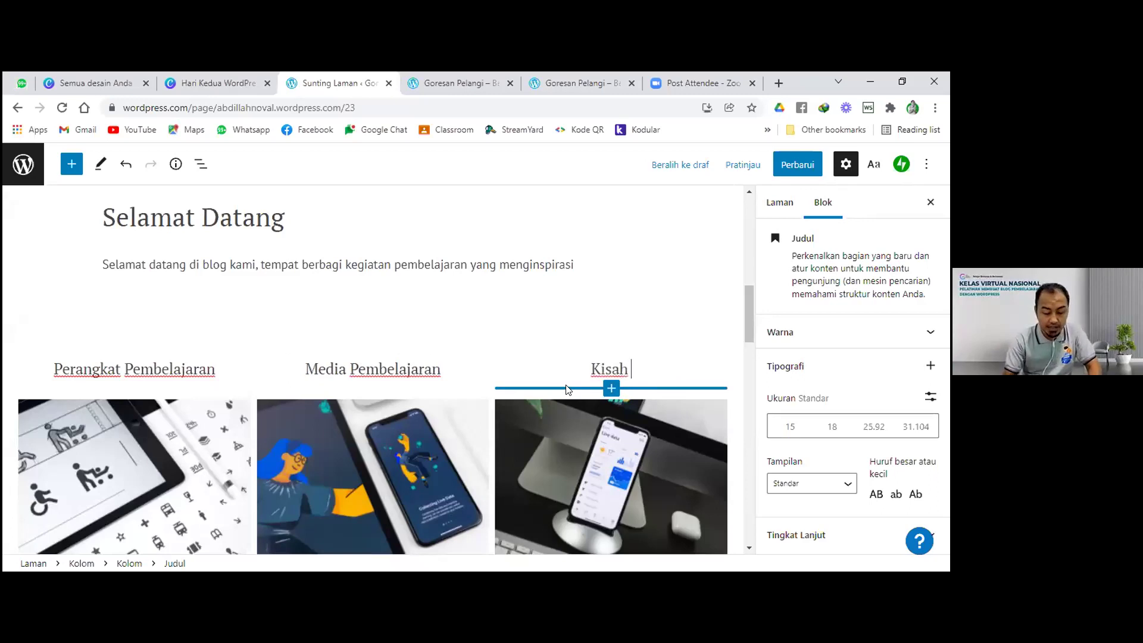
text(Inspiratif)
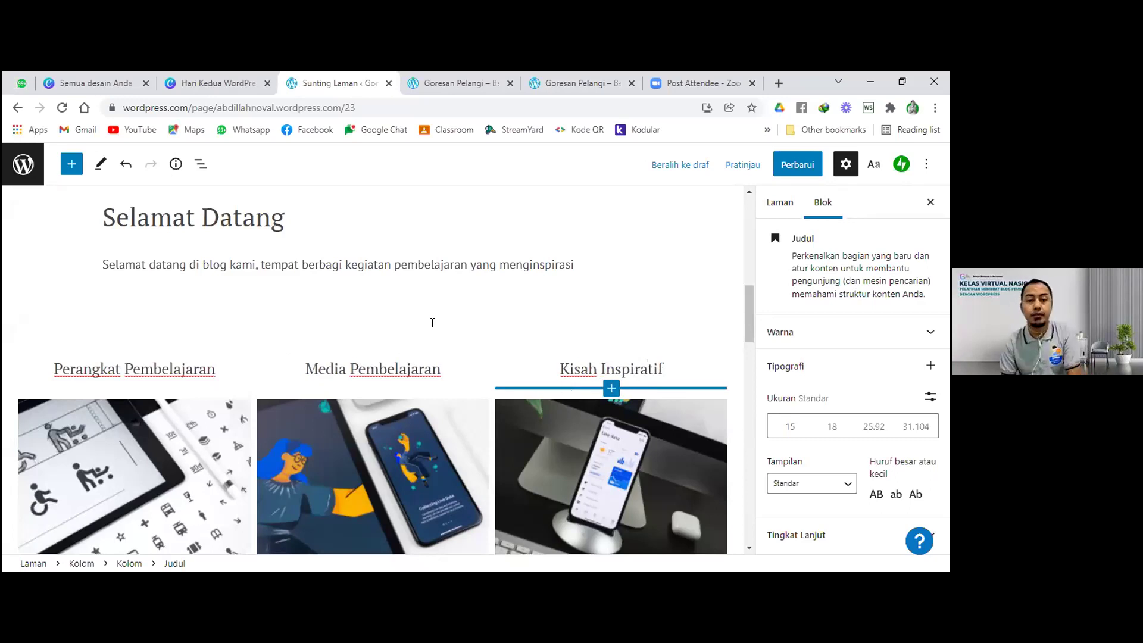
Step: Look over the images and description paragraphs of the three learning-themed columns
click(433, 349)
scroll(432, 350, down, 2)
scroll(310, 399, up, 1)
scroll(227, 437, down, 1)
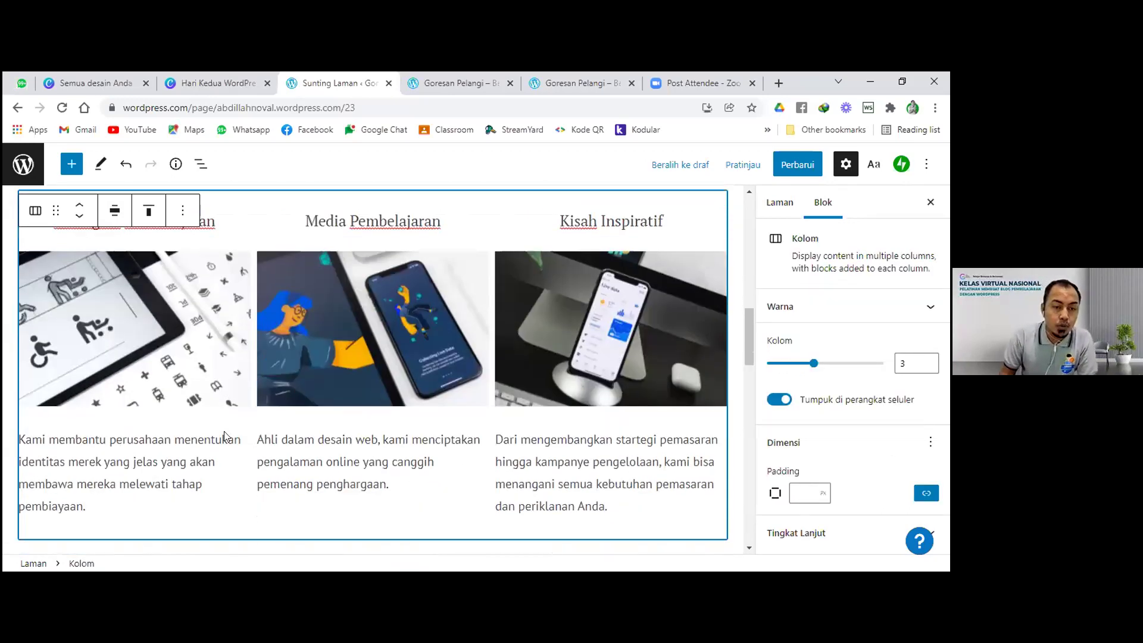
scroll(225, 436, down, 1)
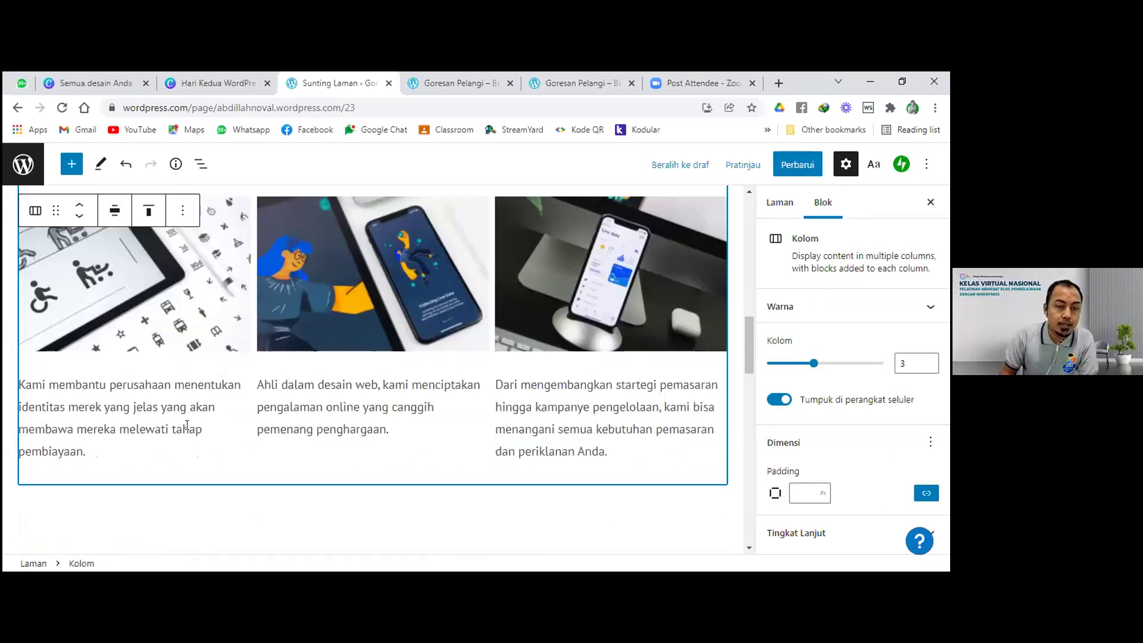
click(46, 384)
scroll(89, 416, up, 3)
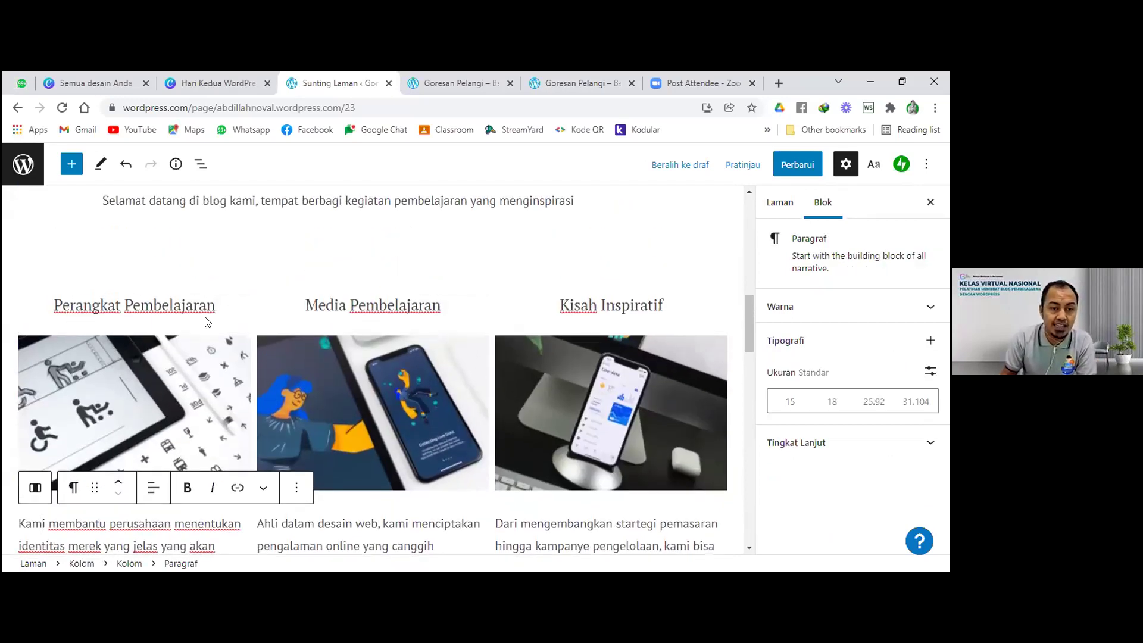
click(153, 403)
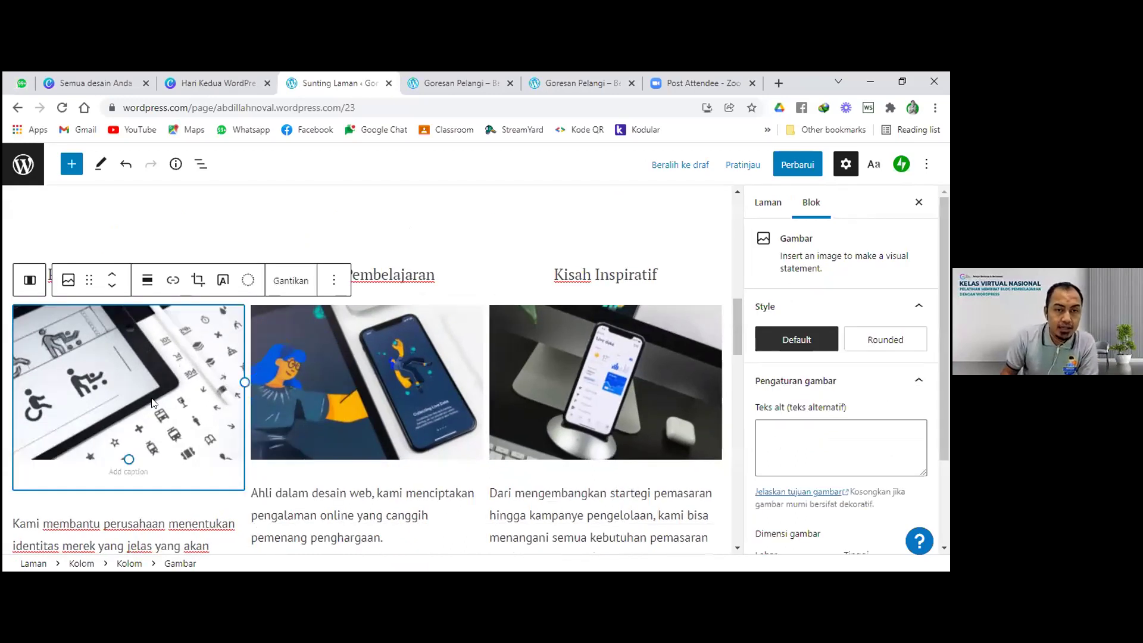
scroll(119, 476, down, 2)
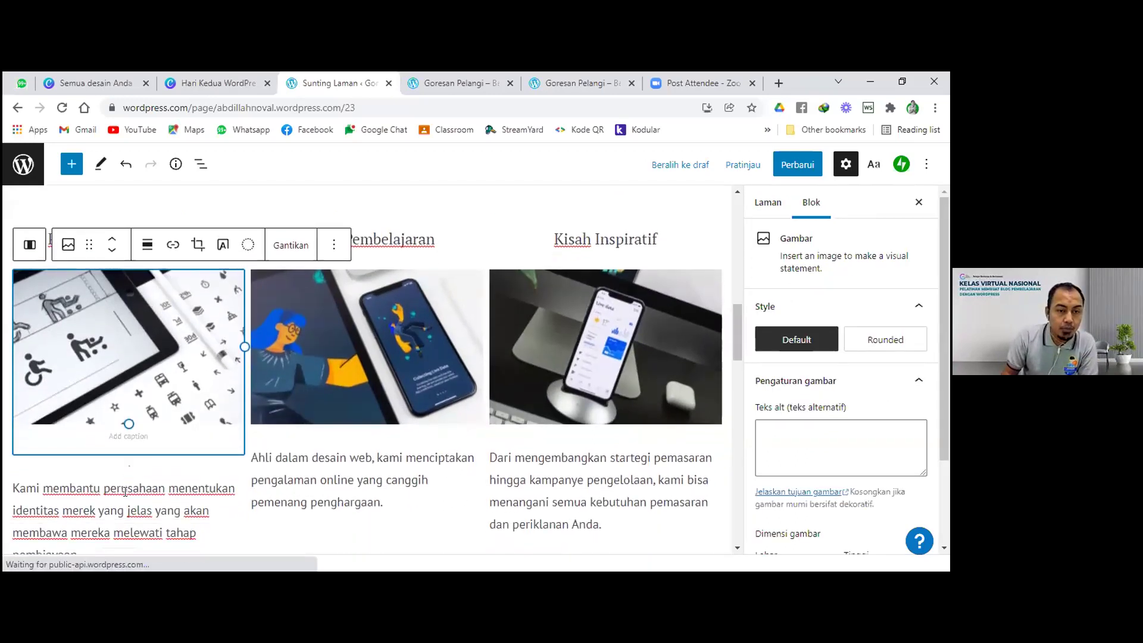
Step: Replace the first column's paragraph with "Silahkan pilih prangkat pembelajaran yang mungkin cocok untuk digunakan."
click(53, 458)
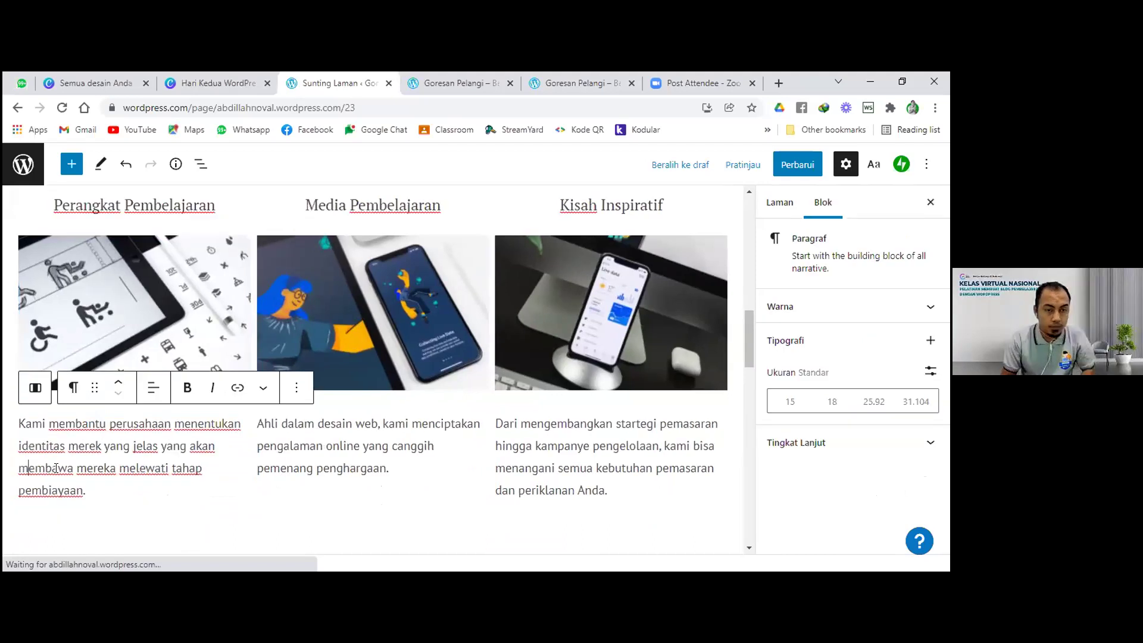
triple_click(56, 468)
text(Kami)
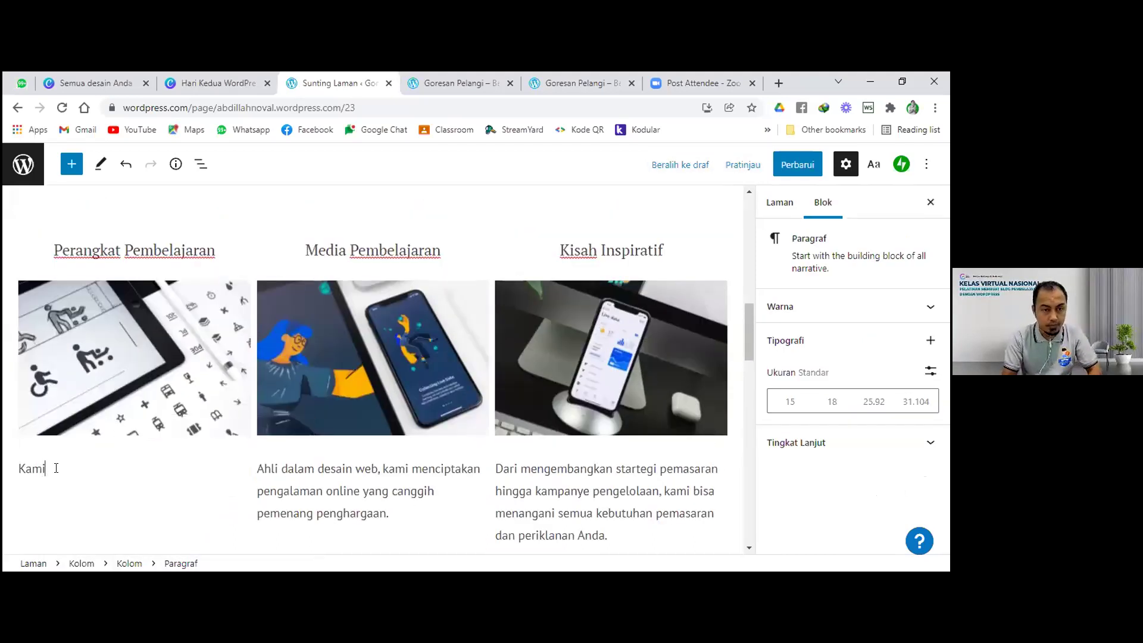
text( se)
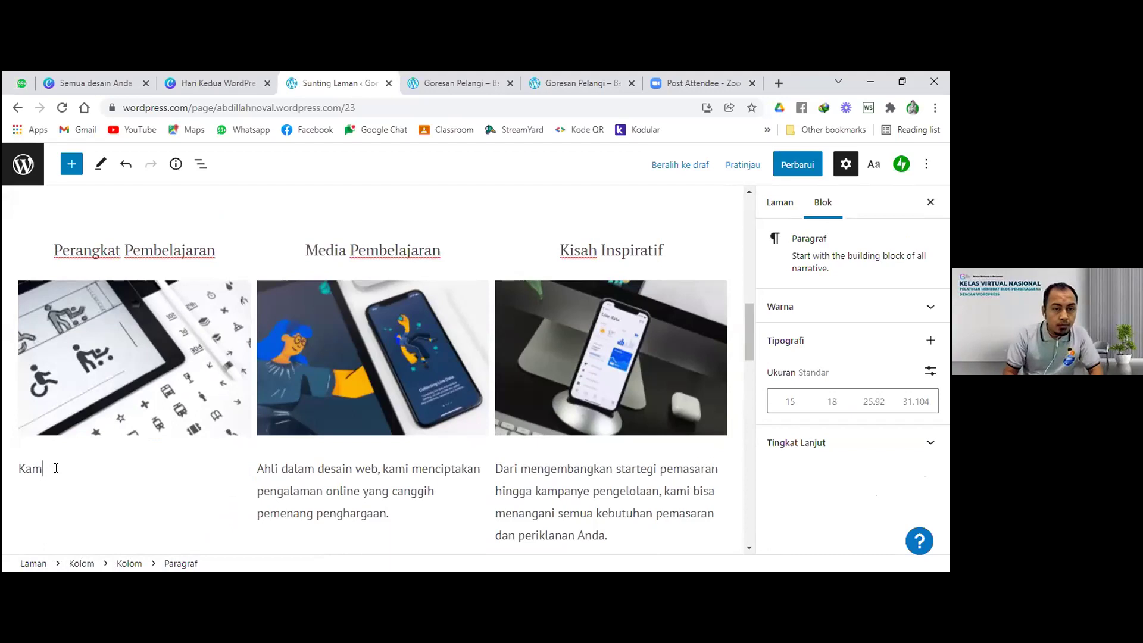
key(BackSpace)
text(Si)
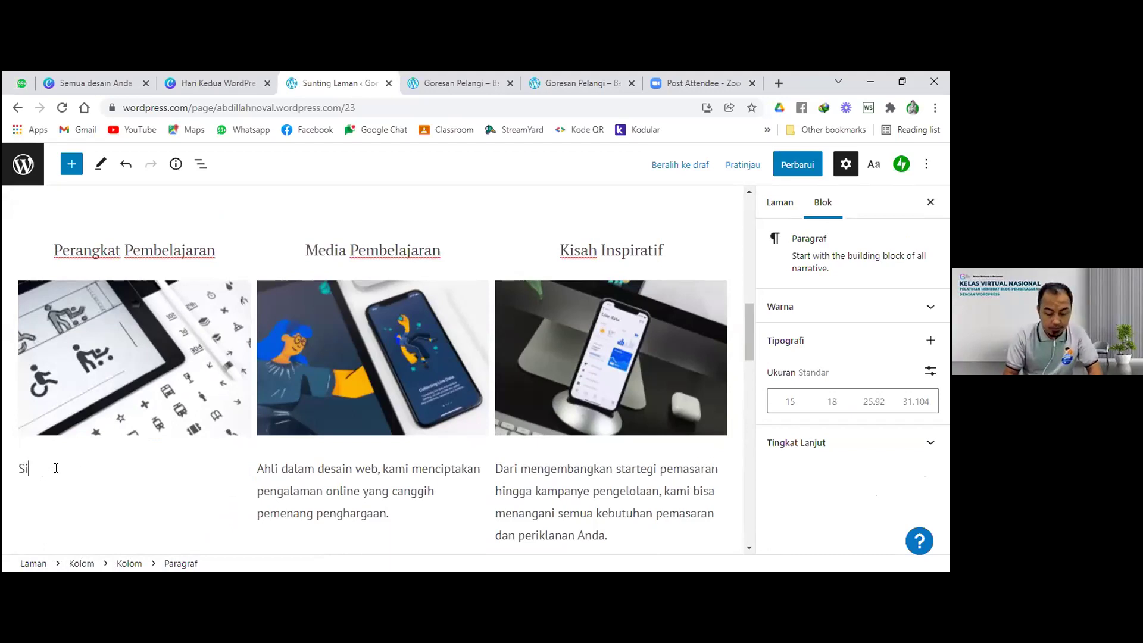
text(lahkan pili)
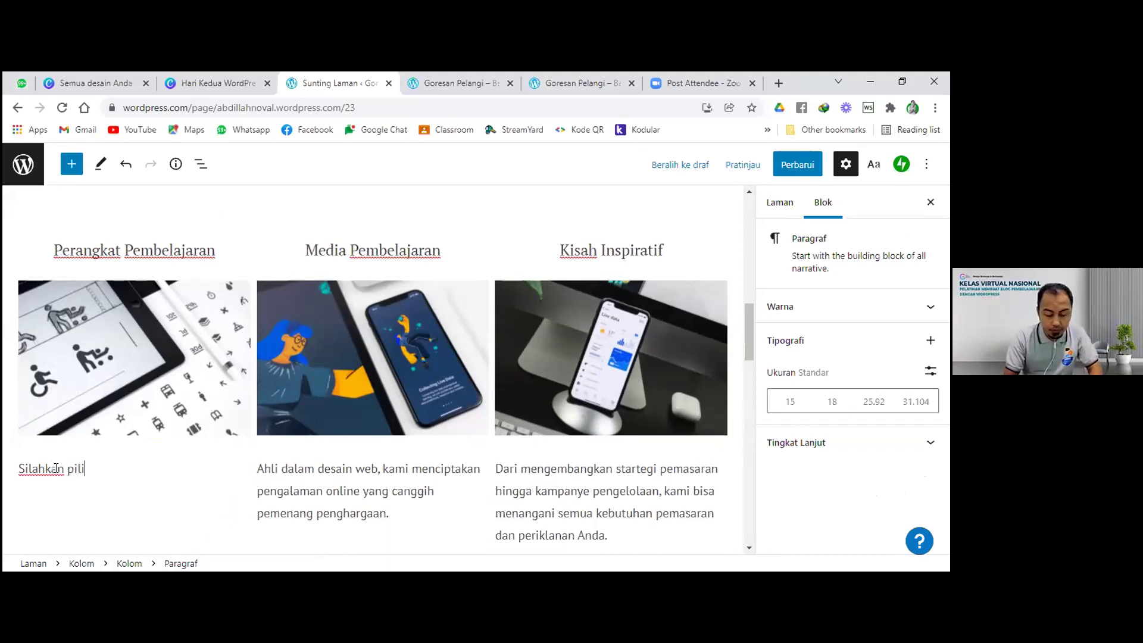
text(h)
text( pr)
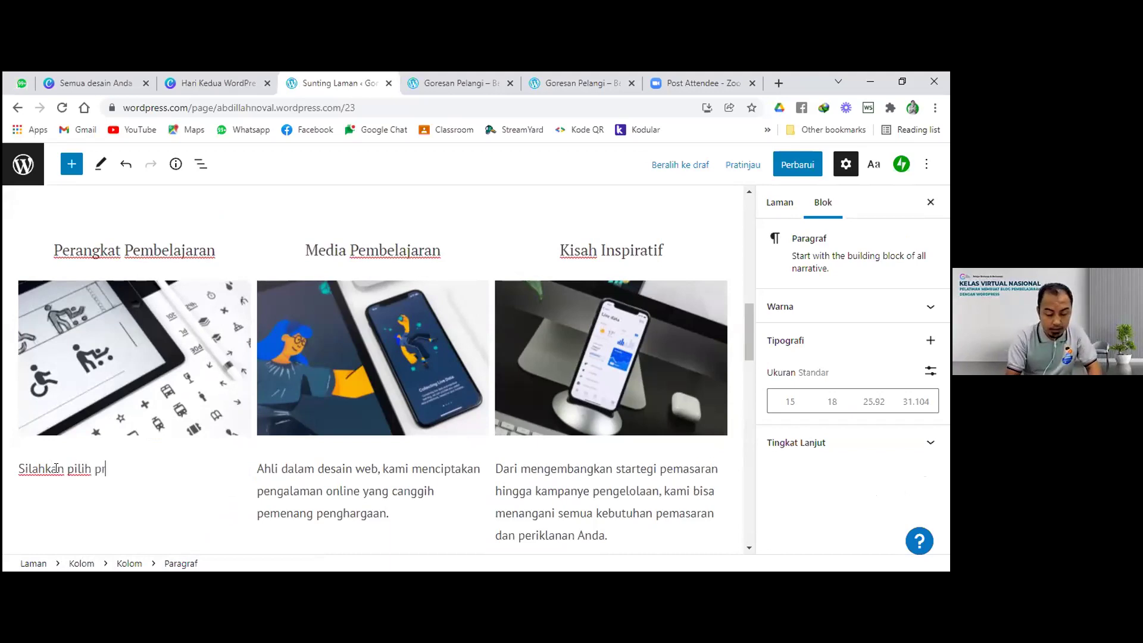
text(angkat pe)
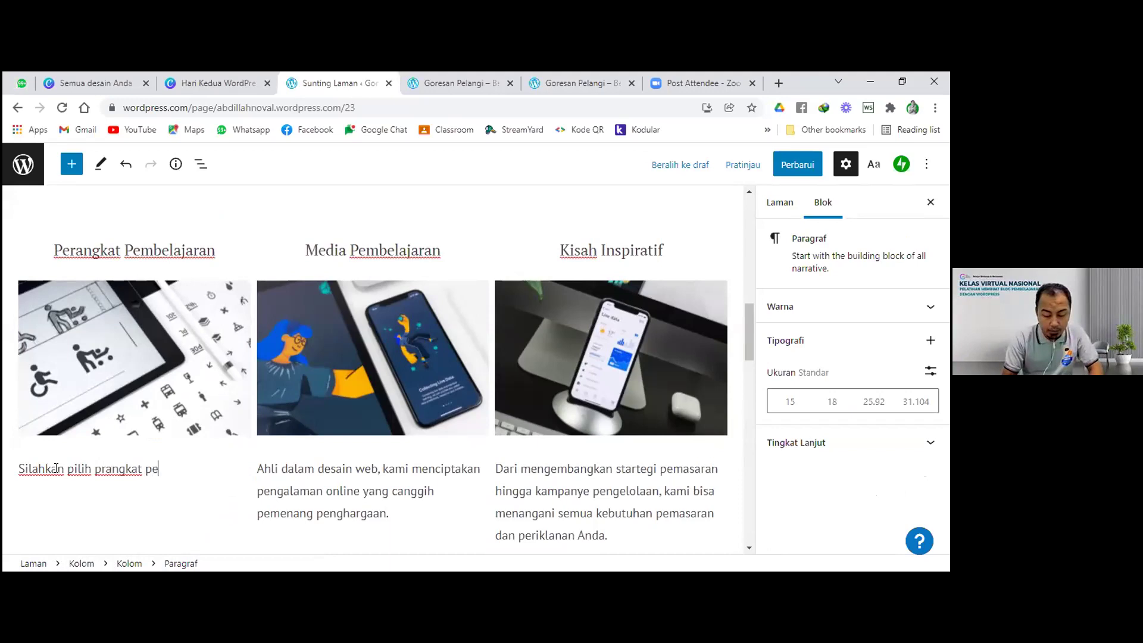
text(mbelajaran yang mungkin cockok)
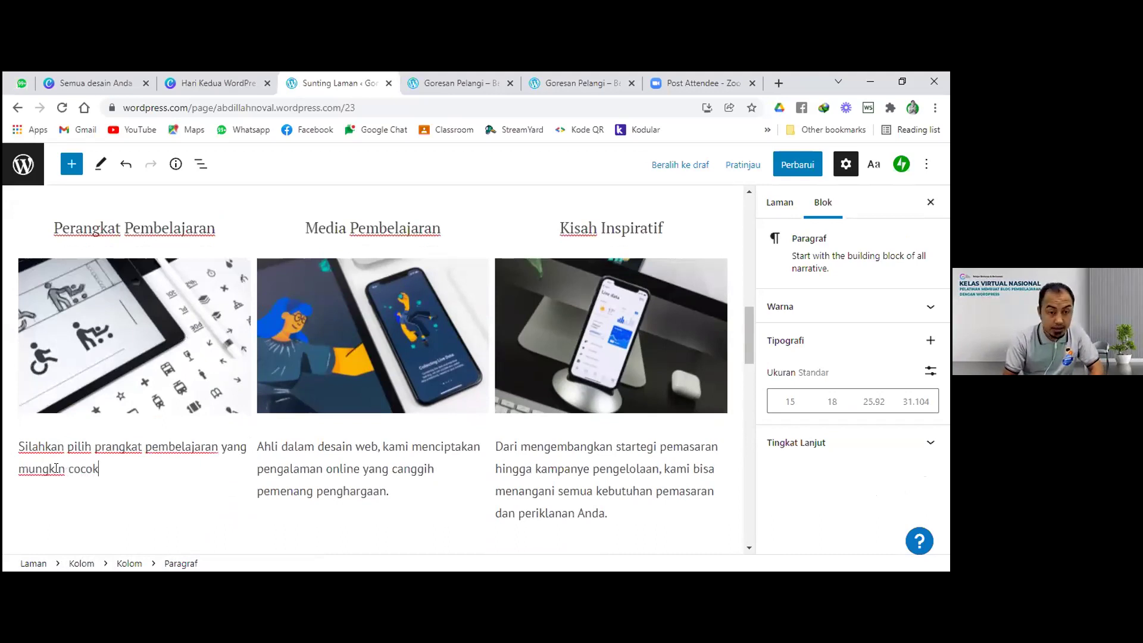
text( untuk d)
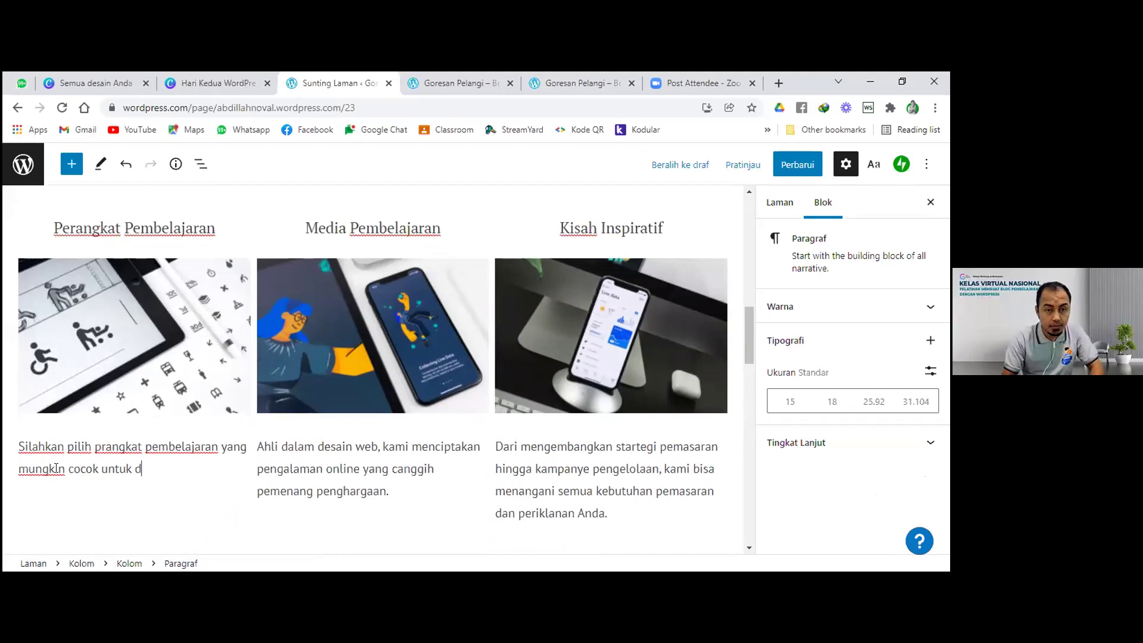
text(igunakan)
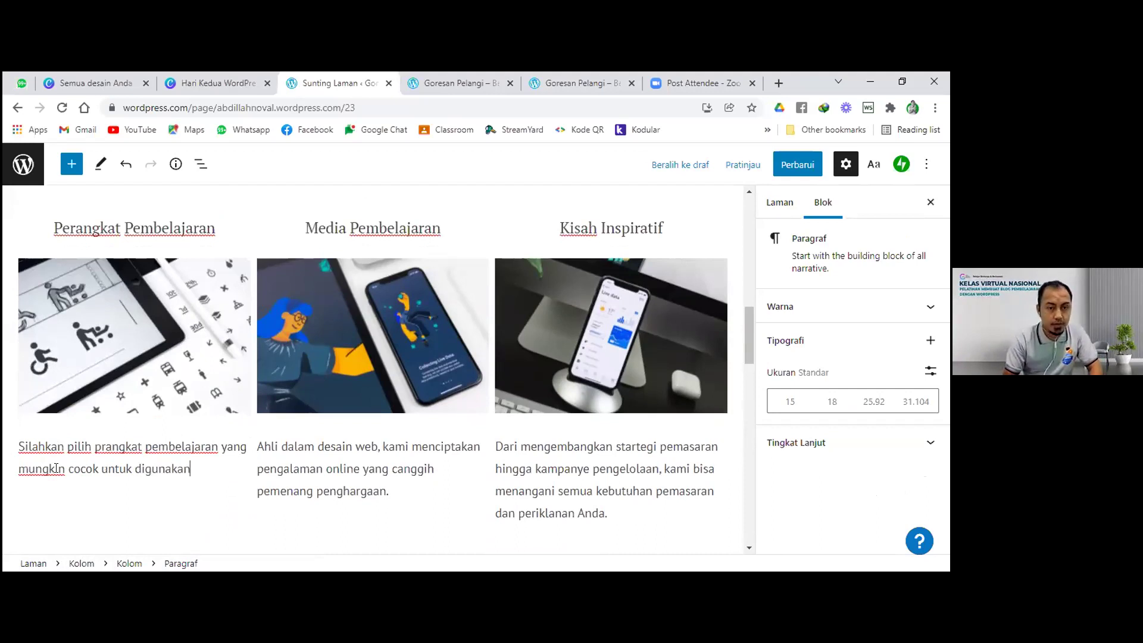
text(.)
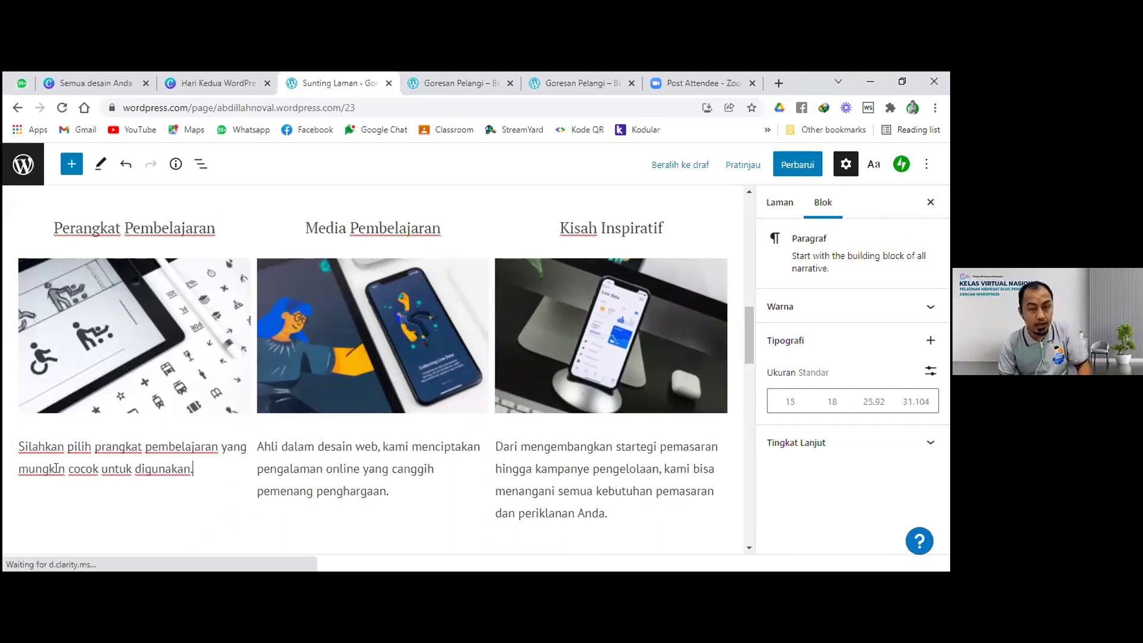
Step: Copy the first column's paragraph over the second column's paragraph and change "prangkat" to "media" there
key(ctrl+a)
key(ctrl+c)
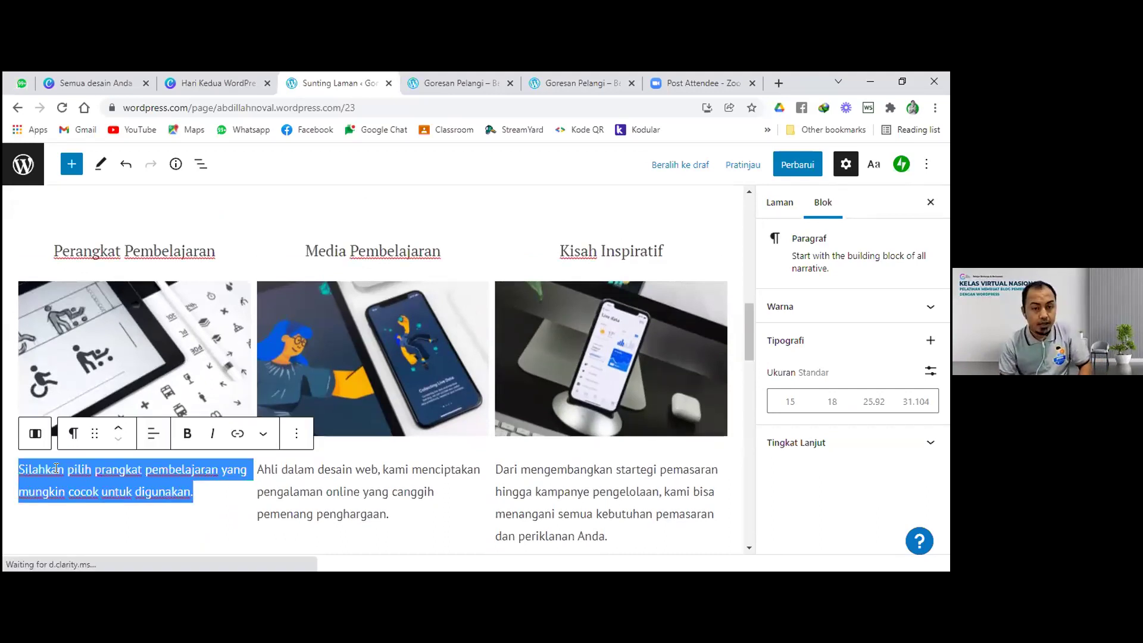
click(300, 501)
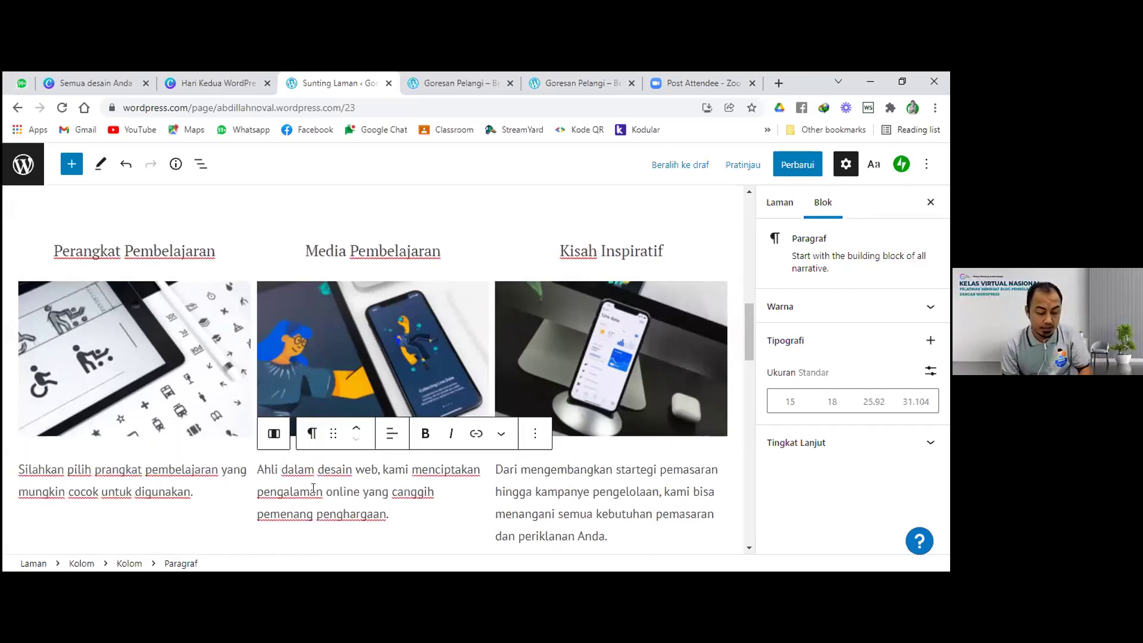
key(ctrl+a)
key(ctrl+v)
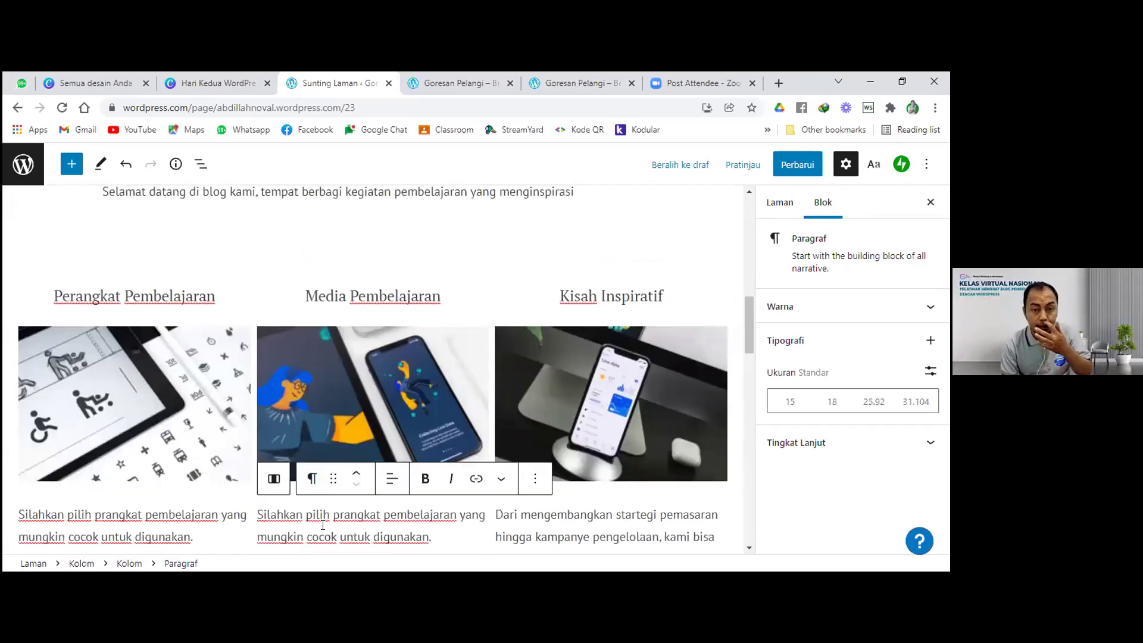
scroll(323, 525, down, 2)
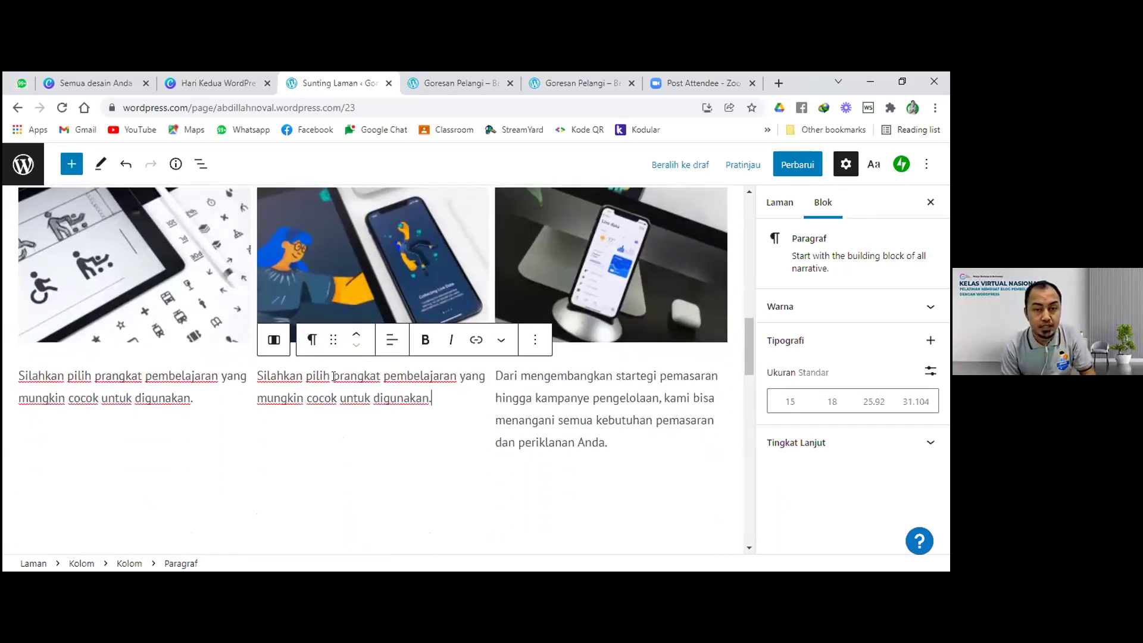
drag(335, 375, 384, 376)
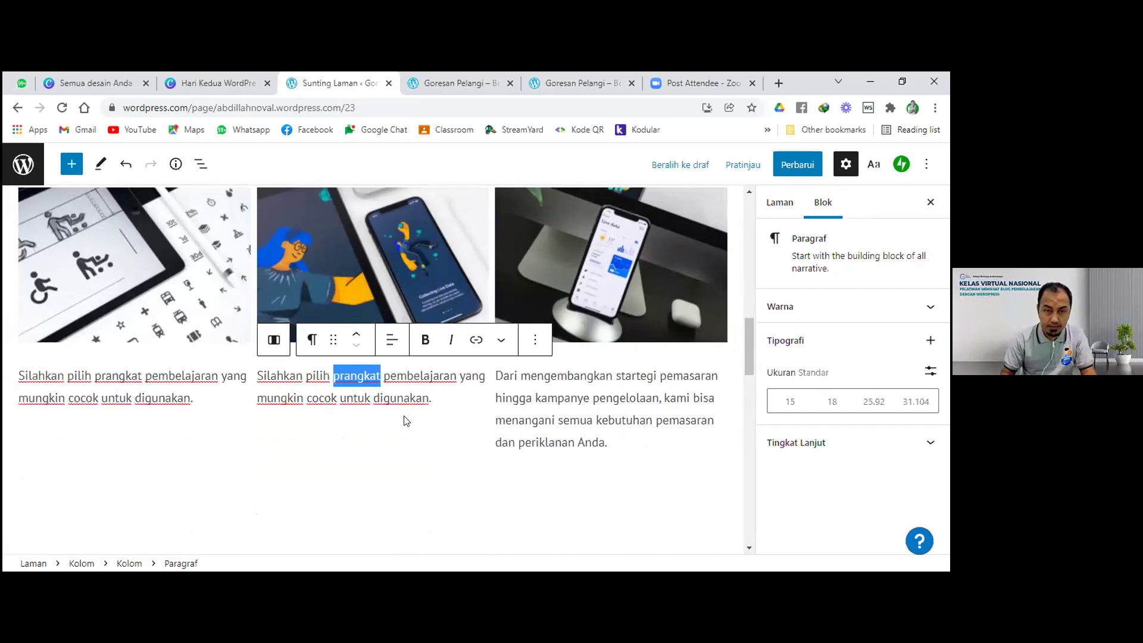
text(media)
Step: Replace the third column's paragraph with "Yuk simak kisah inspiratif dari guru guru hebat di seluruh indonesia."
click(551, 399)
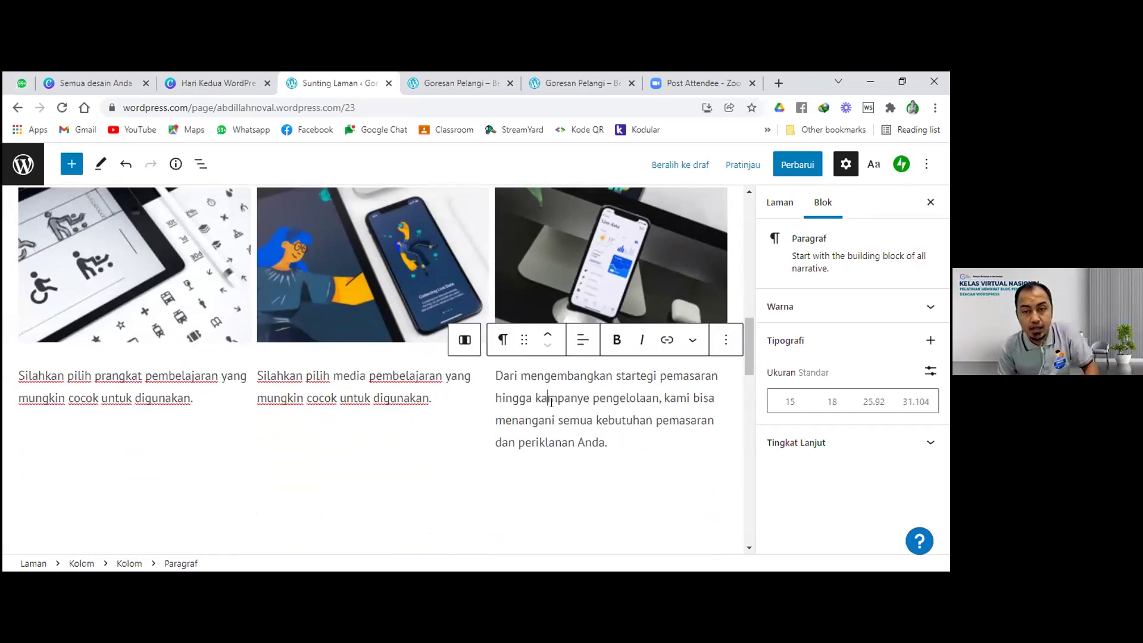
triple_click(552, 403)
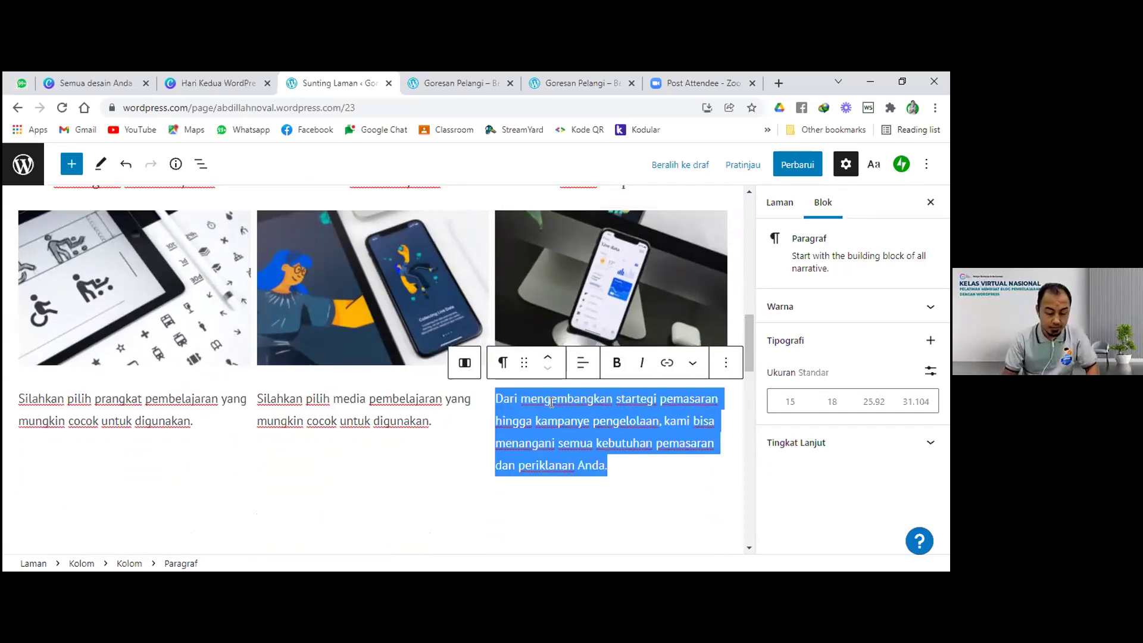
text(Yuk simak kisah inspiratif)
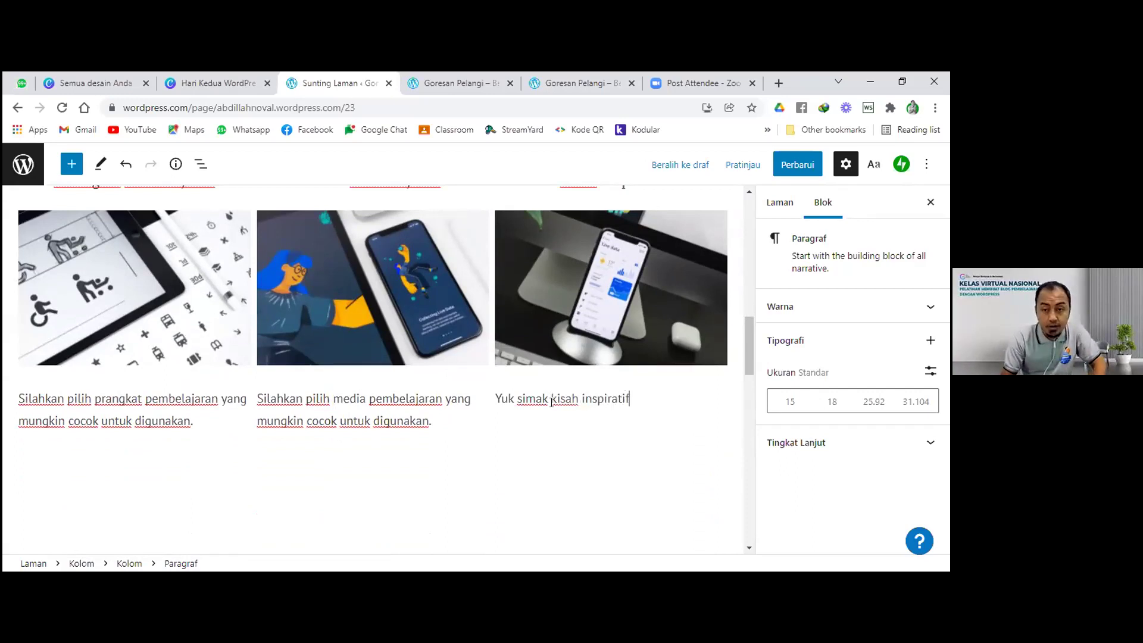
text( dari guru guru)
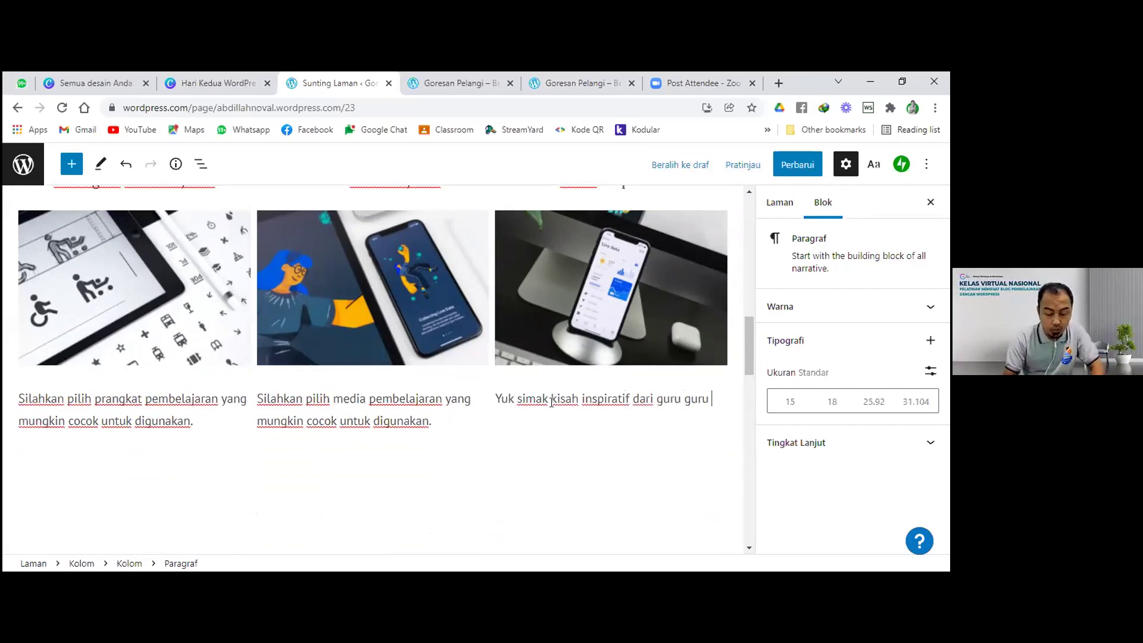
text( heb)
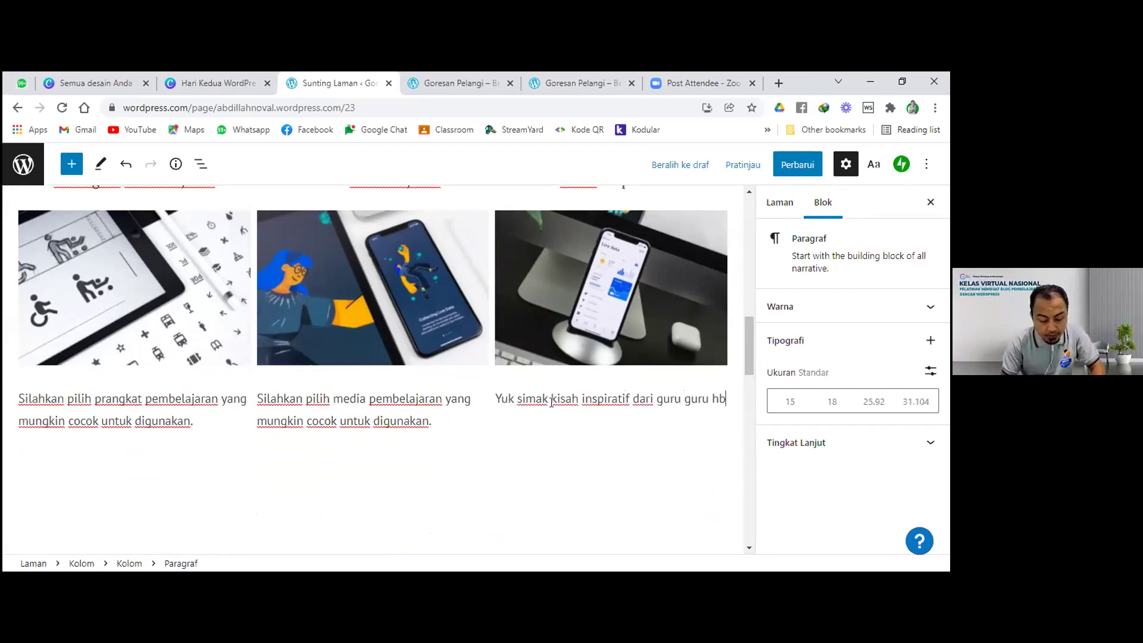
key(BackSpace)
text(ebat di seluruh indone)
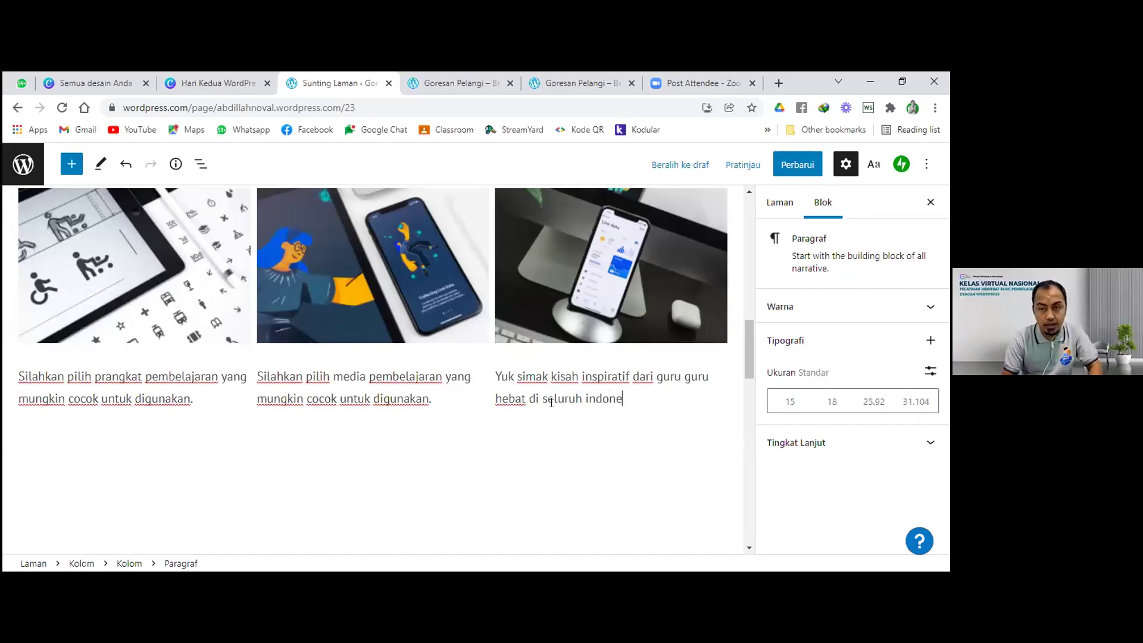
text(sia.)
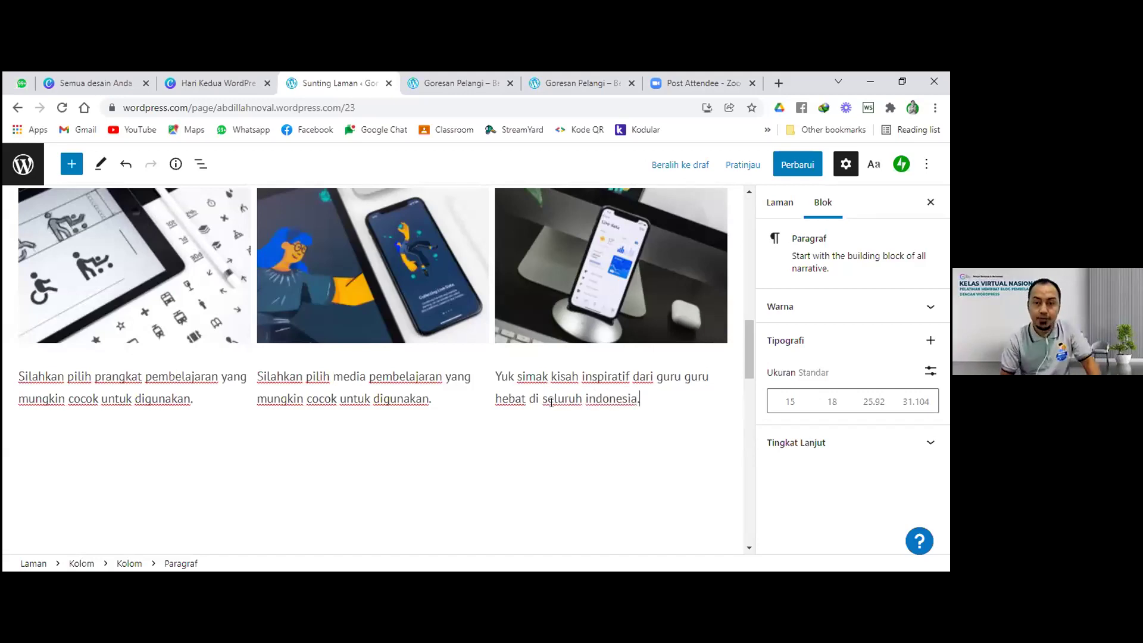
Step: Examine the testimonial photos and quotes below the columns and review the edited page content
scroll(551, 403, down, 5)
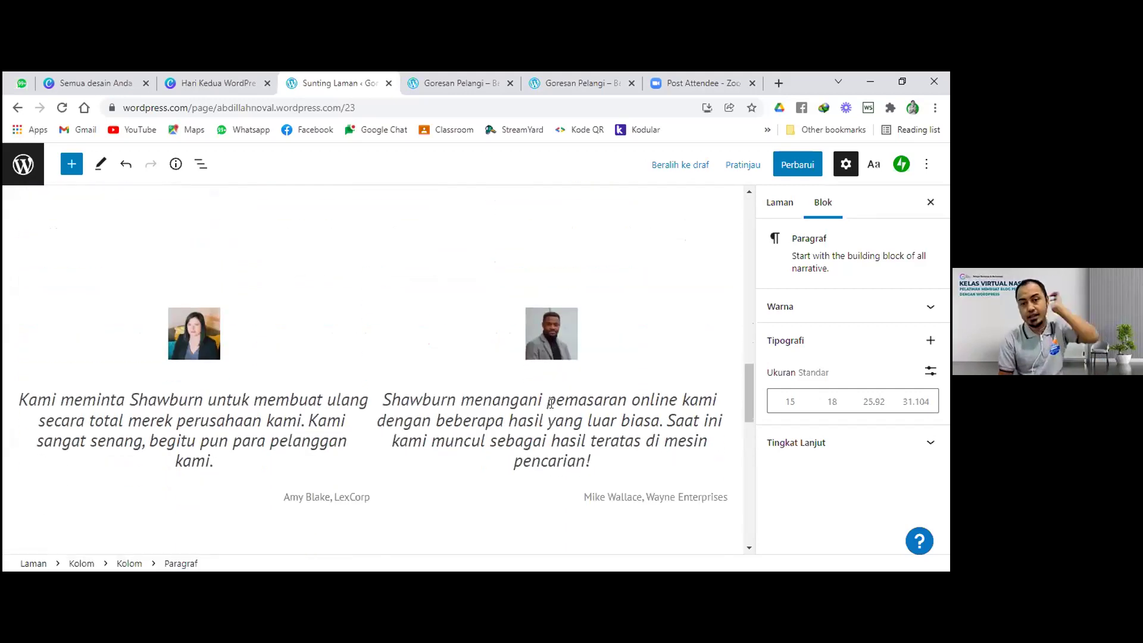
click(198, 331)
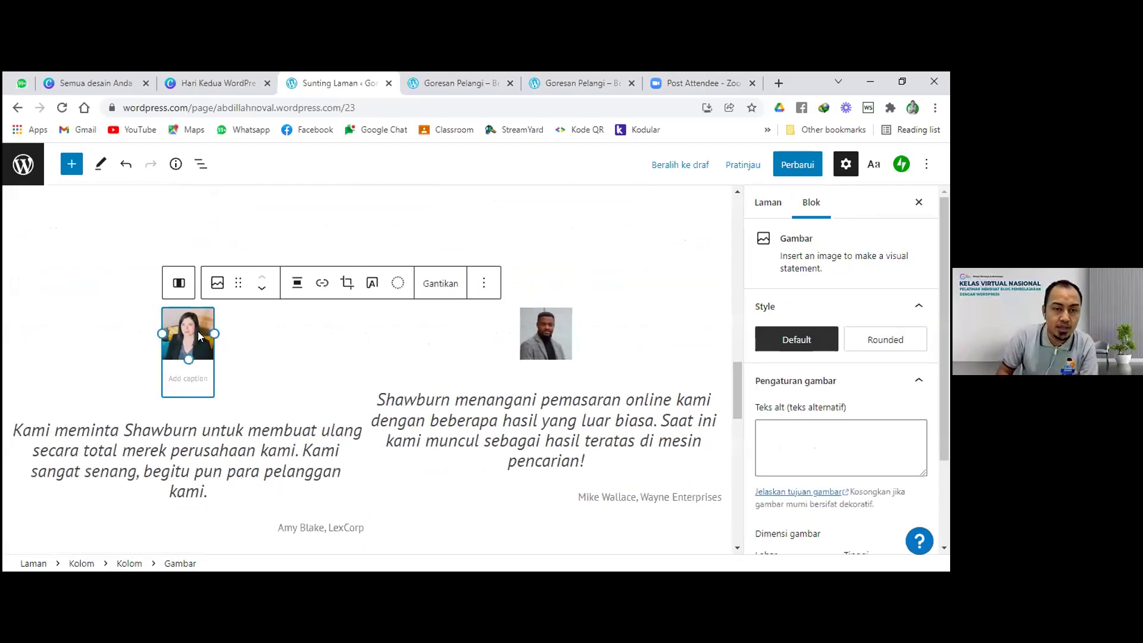
scroll(232, 381, down, 2)
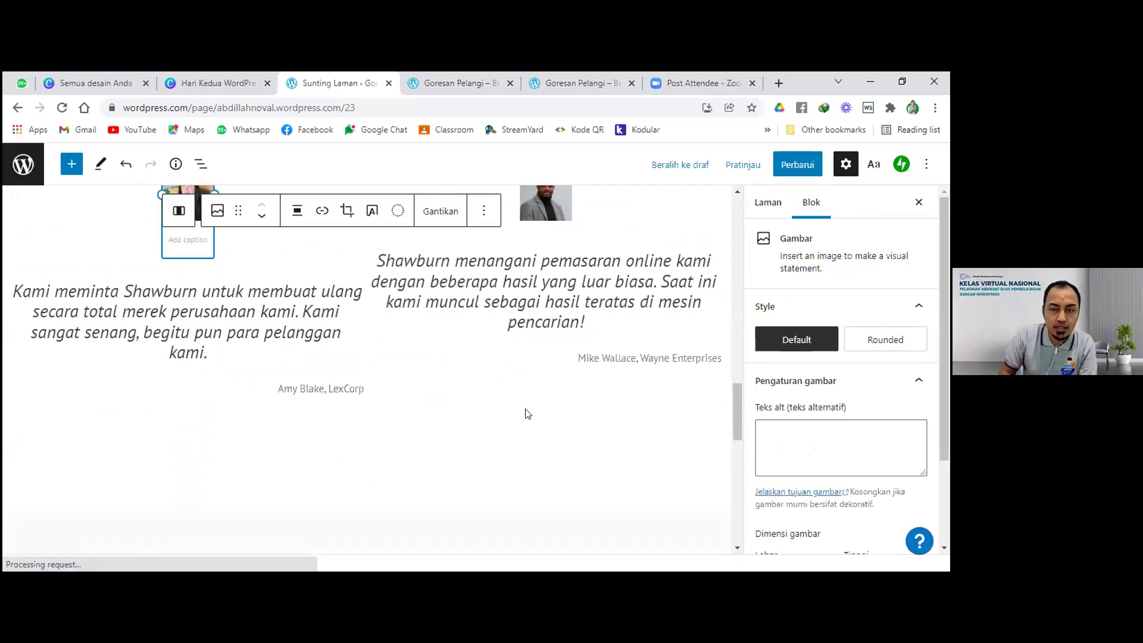
scroll(524, 411, up, 3)
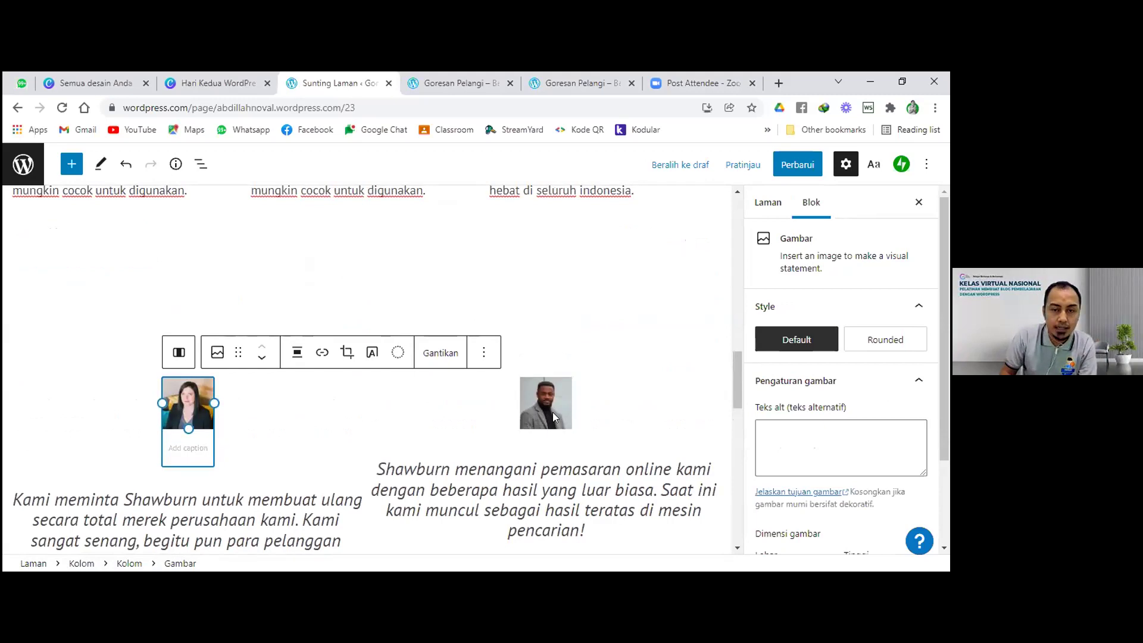
click(553, 417)
scroll(435, 431, down, 1)
scroll(436, 435, up, 1)
scroll(434, 438, down, 1)
scroll(434, 437, up, 15)
scroll(435, 438, down, 6)
scroll(443, 402, up, 1)
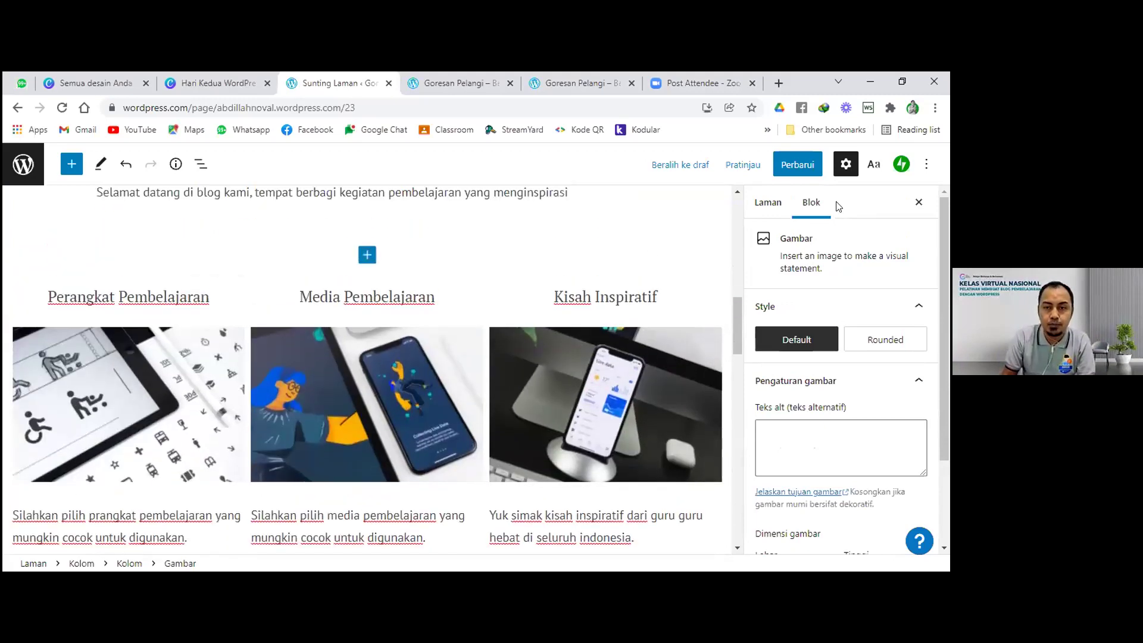
Step: Update the published page with the edited content and open the site's list of recent pages
click(797, 164)
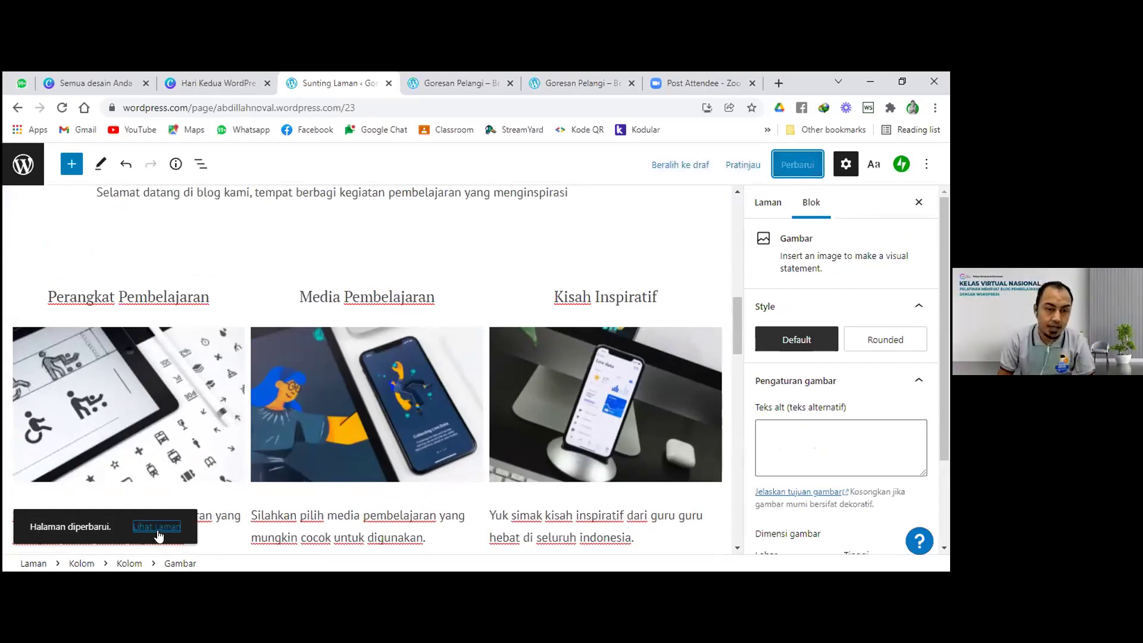
click(23, 164)
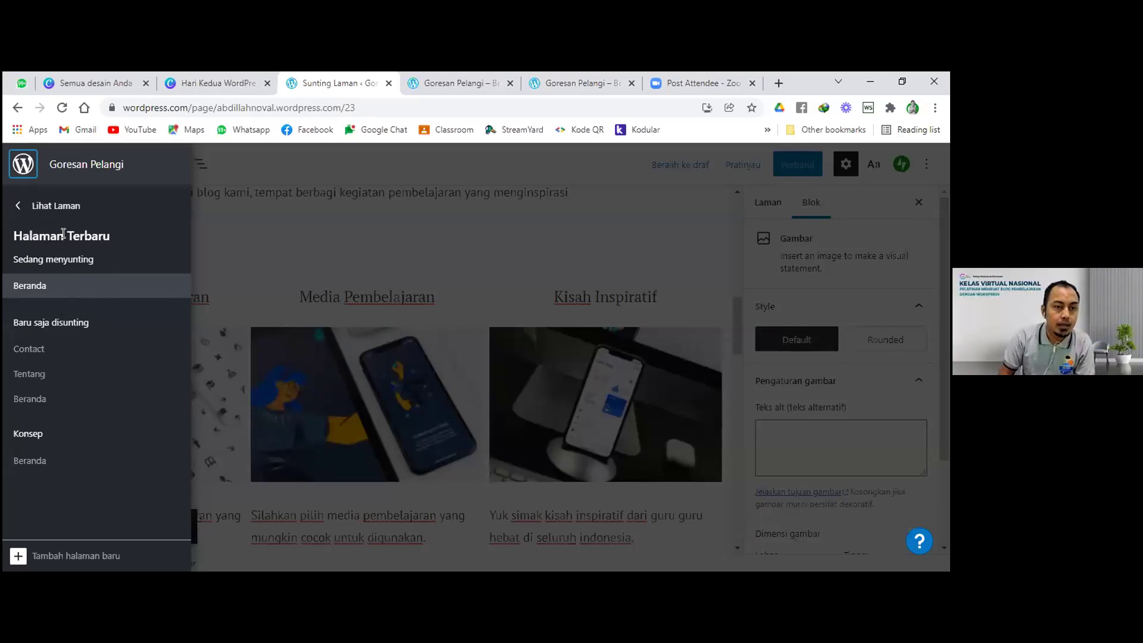
Step: Go to the site's page list and open the older Beranda page that is not the front page for editing
click(52, 207)
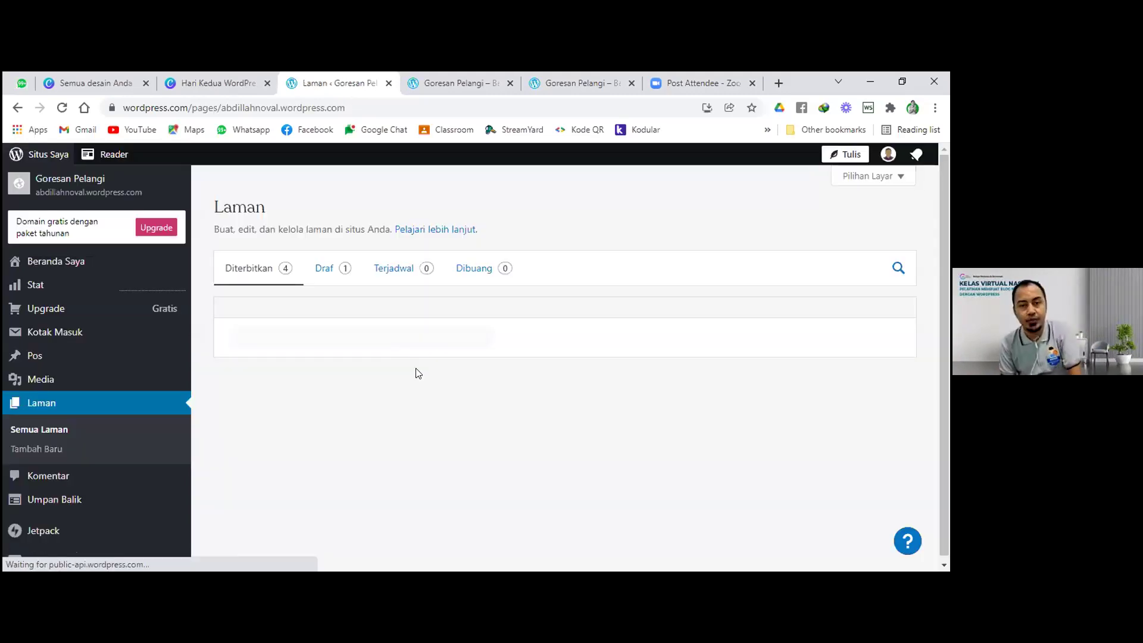
scroll(417, 373, down, 1)
scroll(417, 373, up, 1)
scroll(426, 357, down, 1)
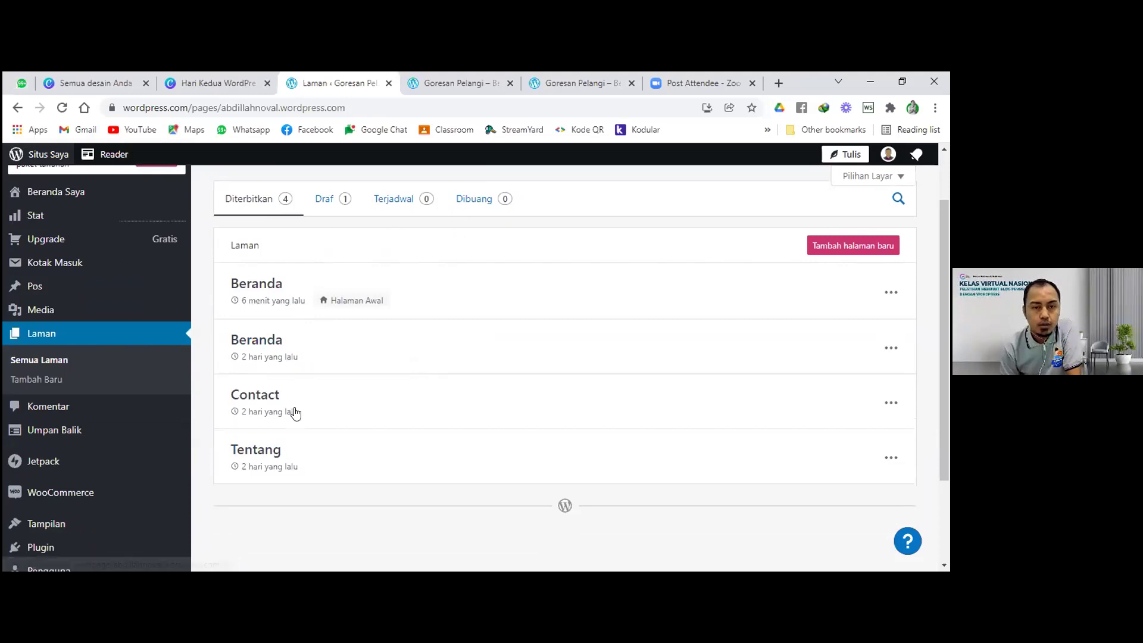
click(892, 348)
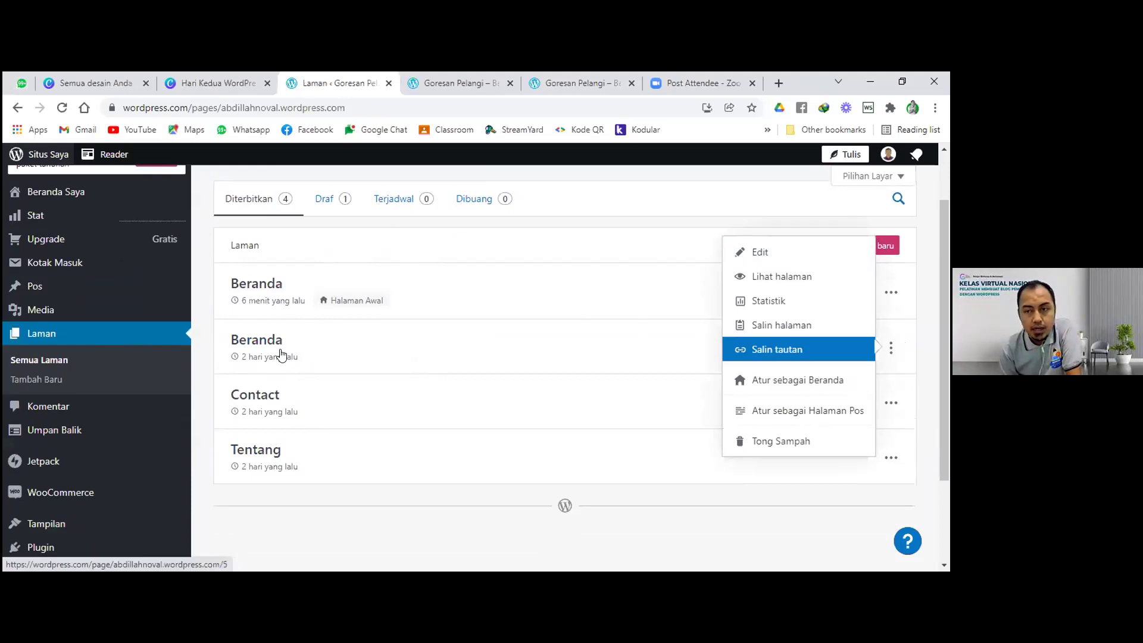
click(368, 355)
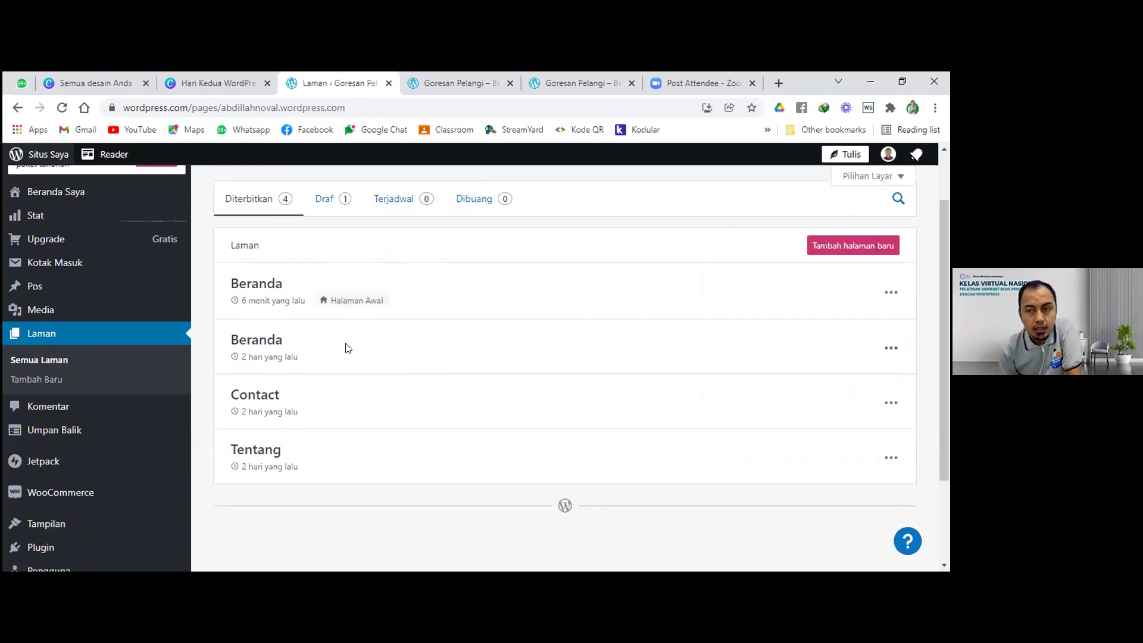
click(265, 341)
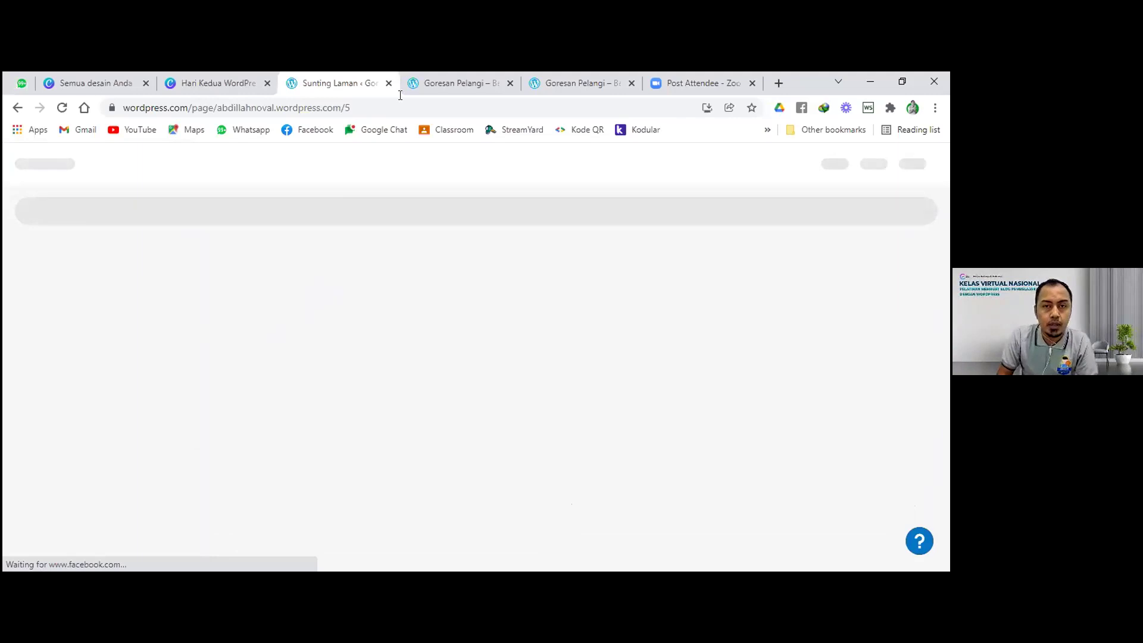
Step: Close the two Goresan Pelangi site preview tabs and return to the editor to check the older Beranda page's content
click(463, 76)
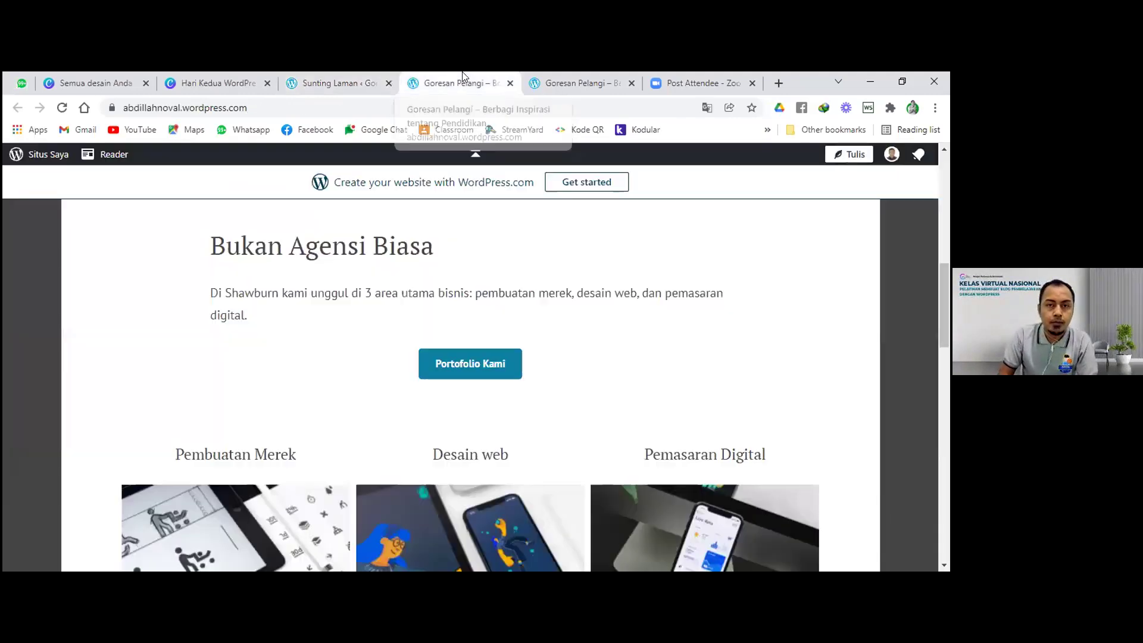
click(509, 83)
click(509, 84)
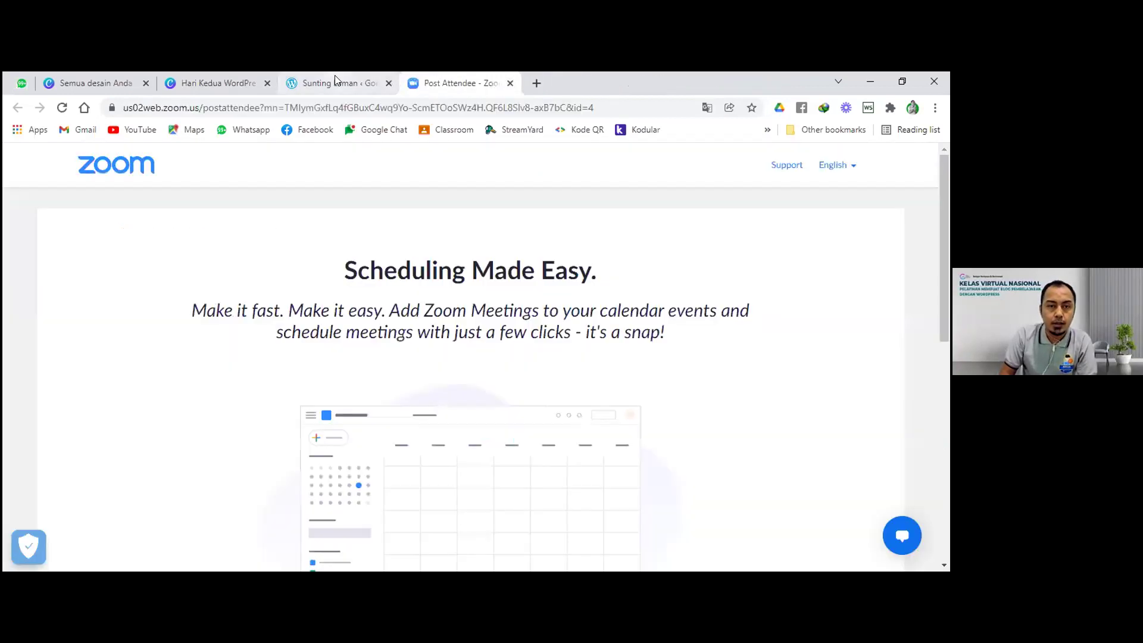
click(335, 81)
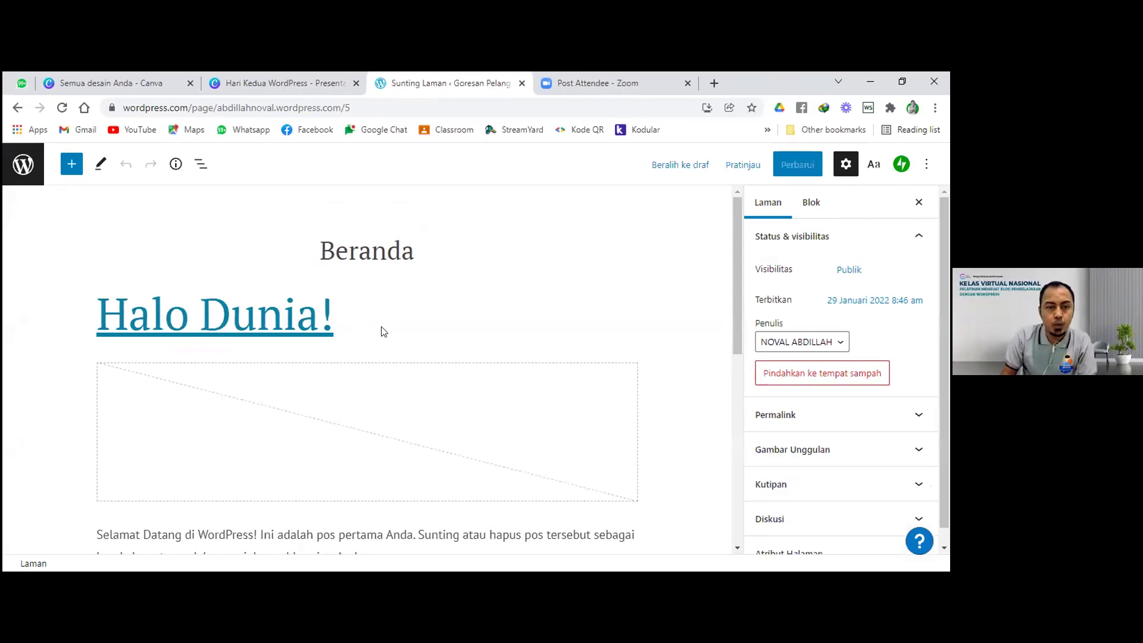
scroll(357, 357, down, 3)
scroll(353, 363, up, 3)
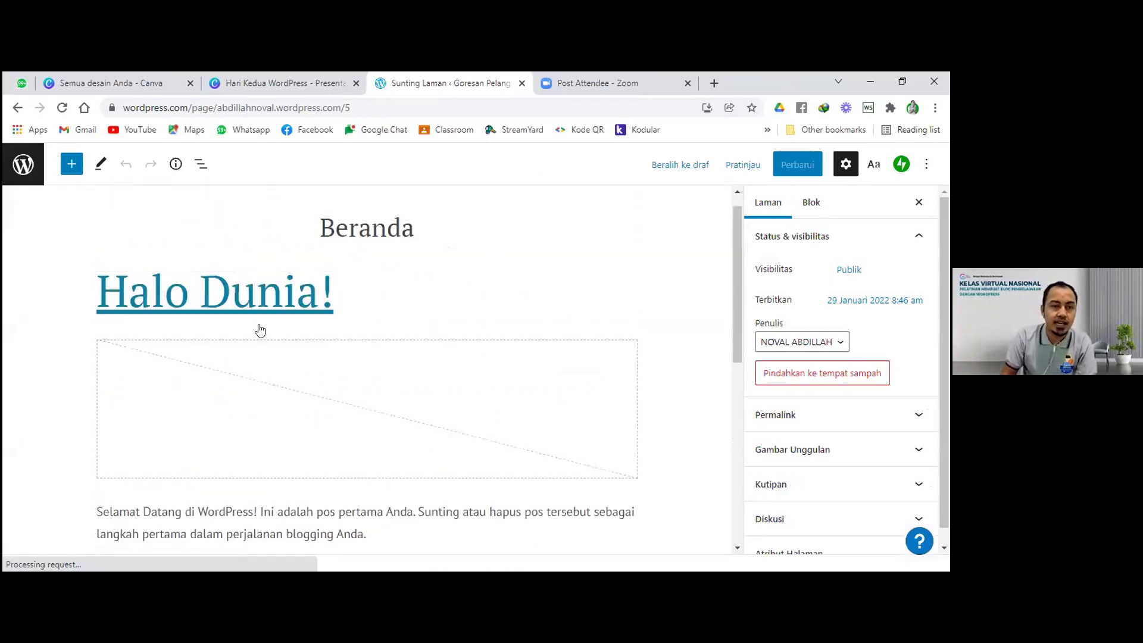
scroll(260, 329, up, 1)
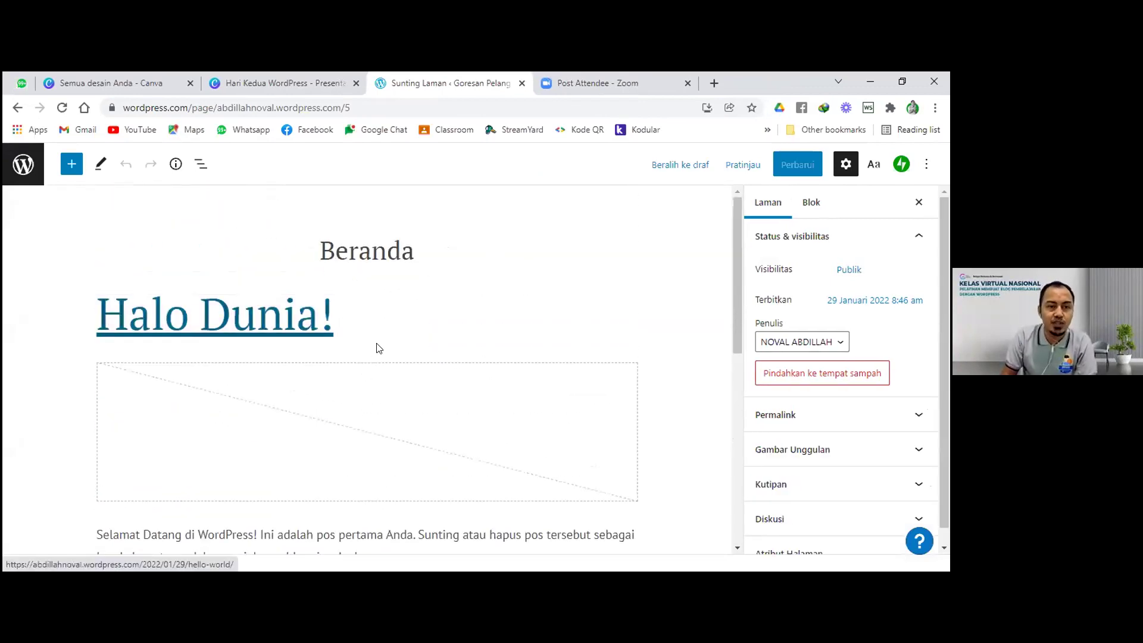
Step: Return to the page list and move the older Beranda page that is not the front page to the trash
click(21, 169)
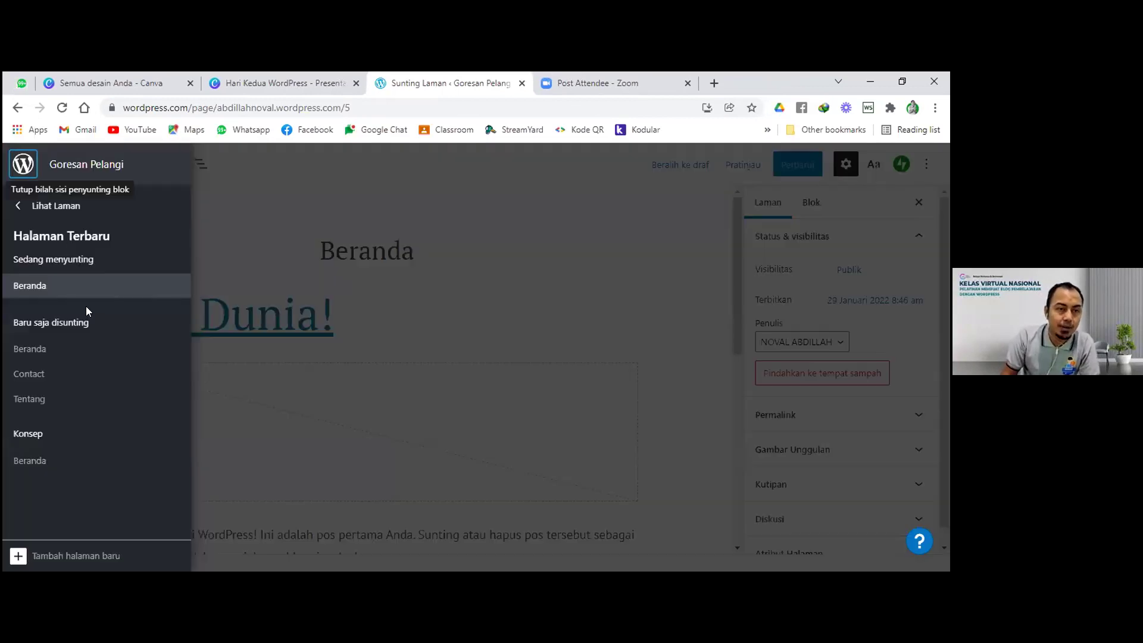
click(53, 205)
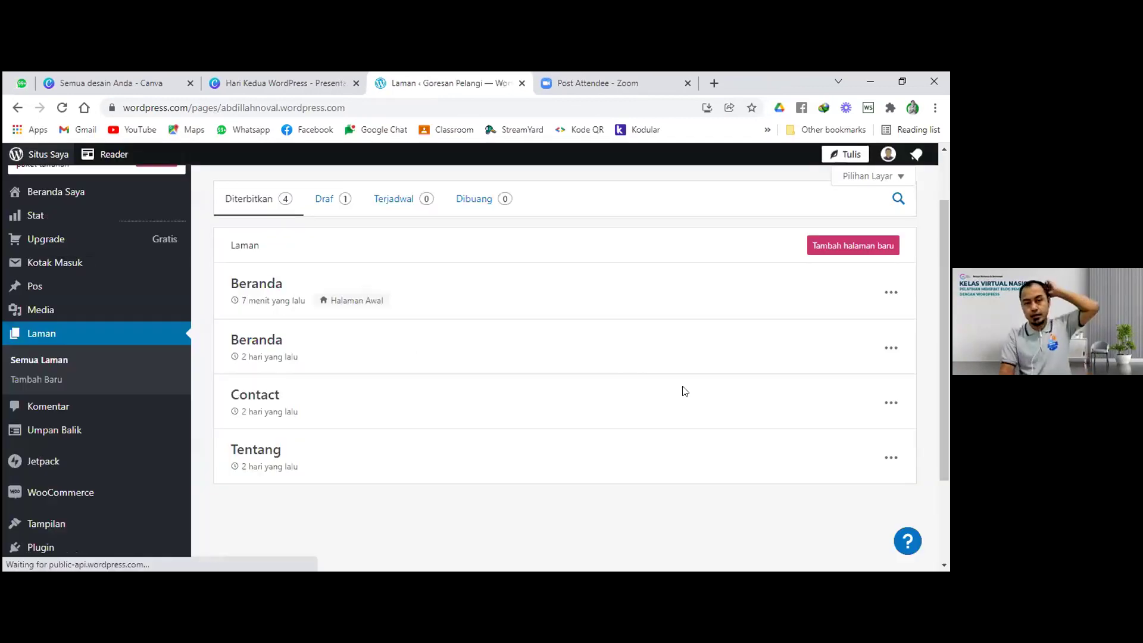
click(891, 350)
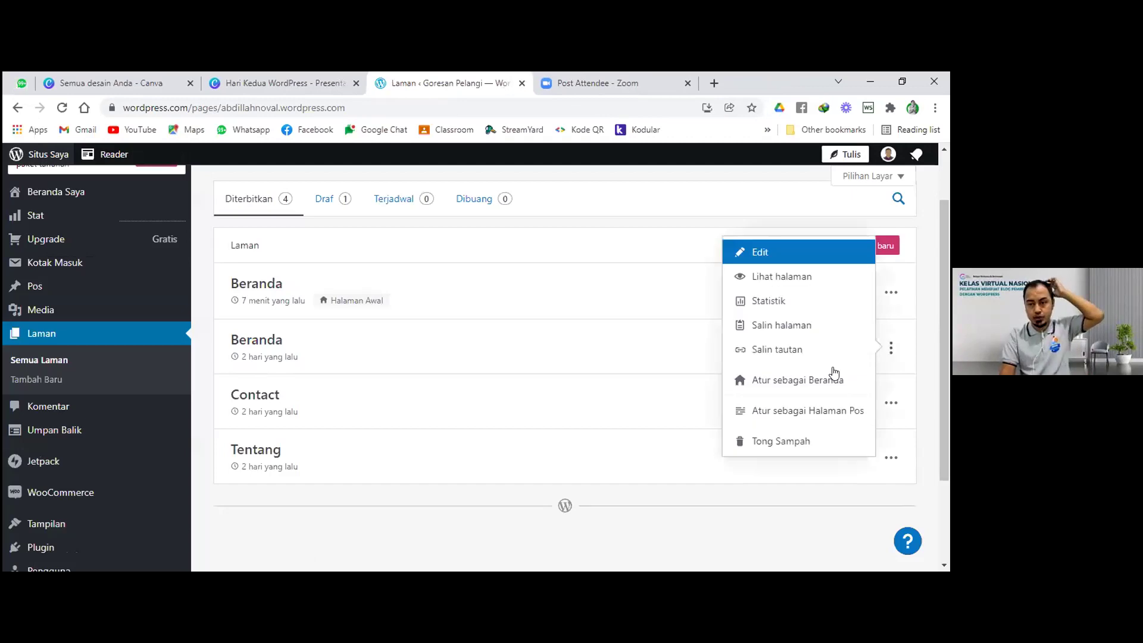
click(768, 444)
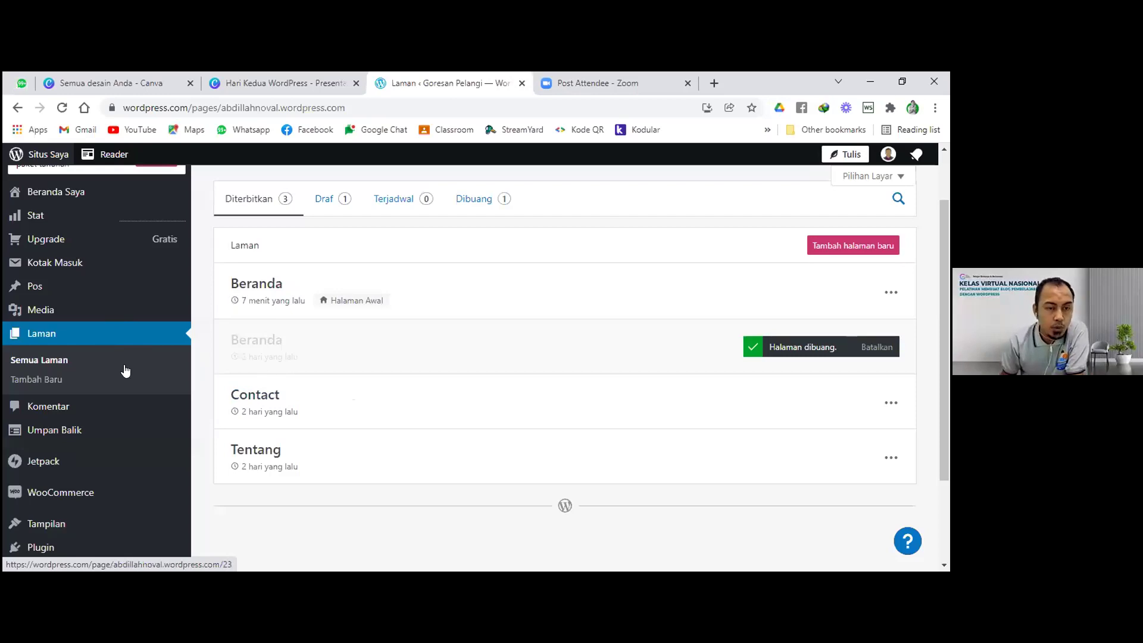
Step: Open the customizer for the active Shawburn theme and review the welcome text and three columns in the home page preview
scroll(115, 388, down, 2)
mouse_move(84, 403)
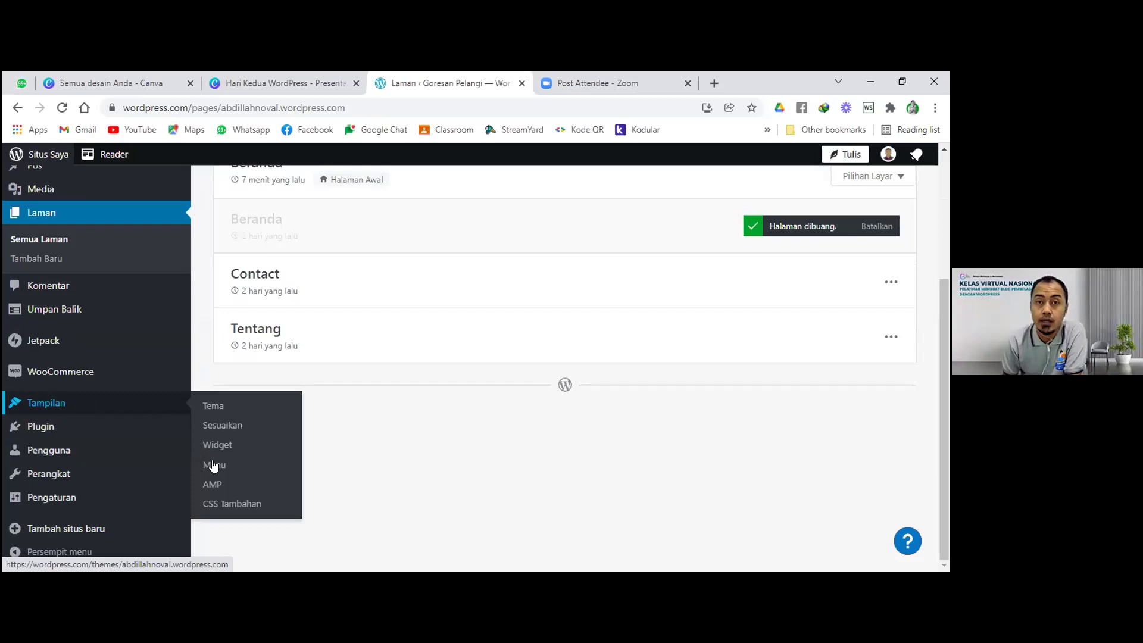
click(210, 407)
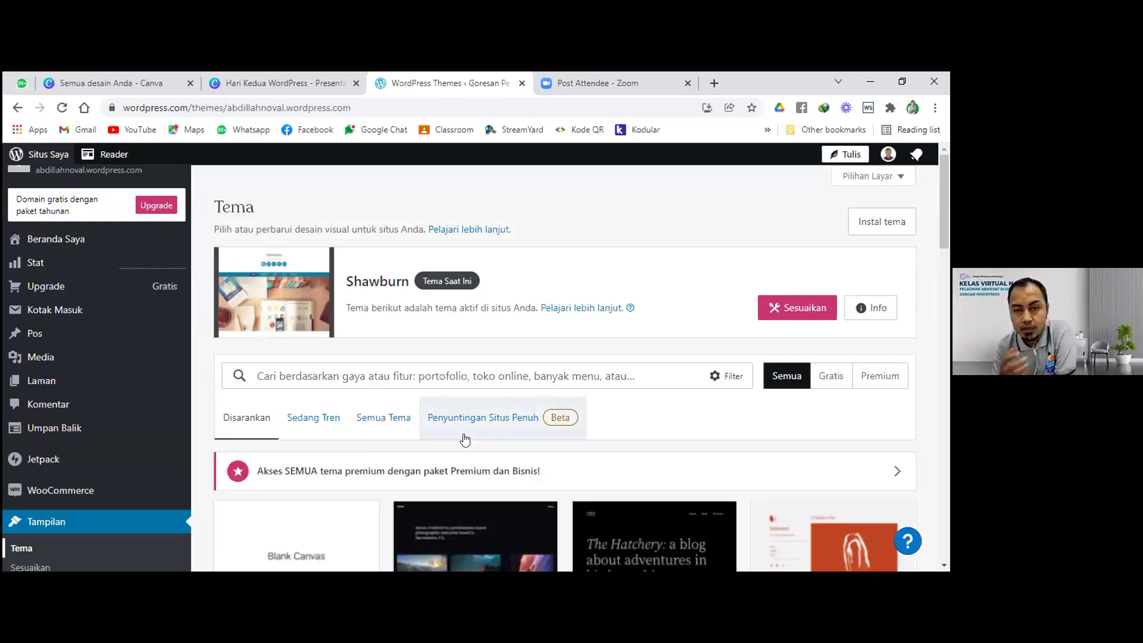
click(794, 308)
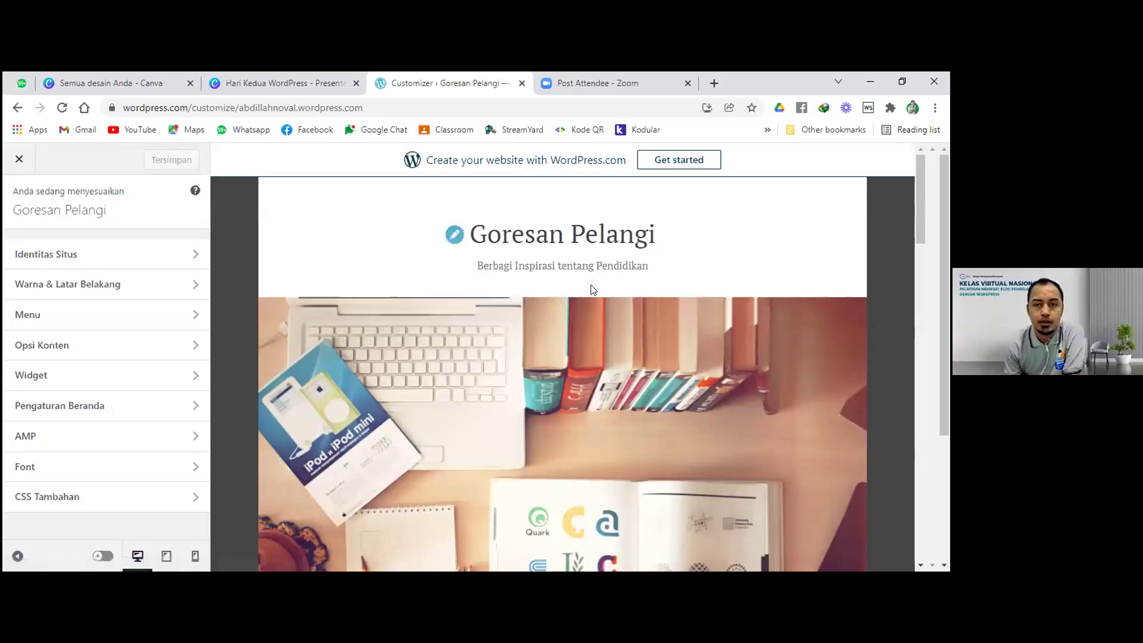
scroll(591, 289, down, 6)
scroll(590, 285, down, 10)
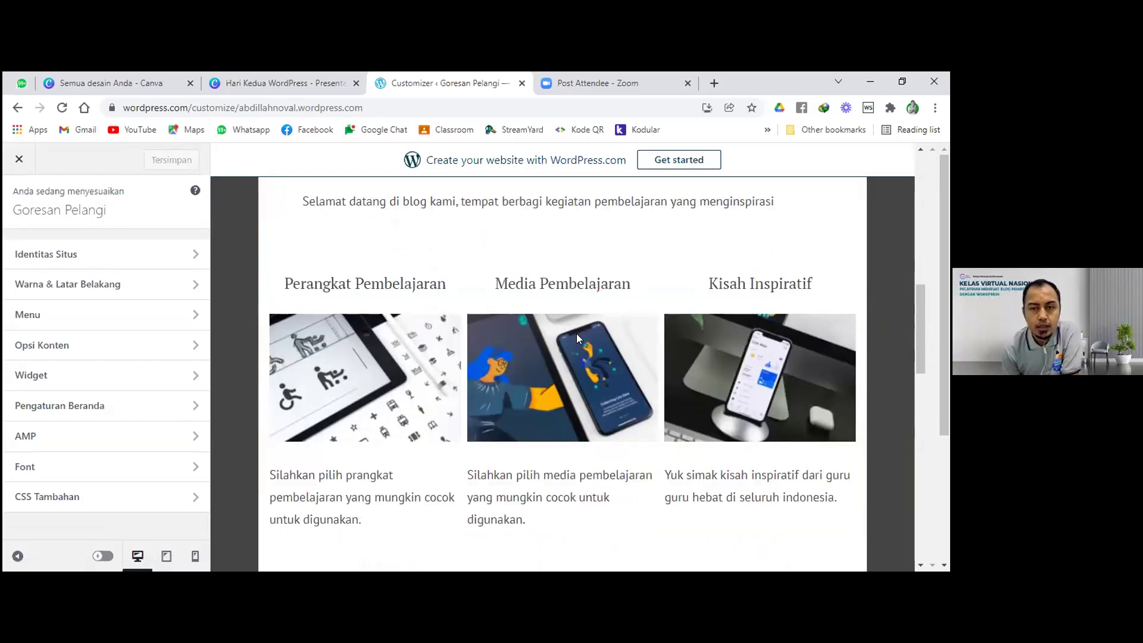
scroll(554, 388, up, 15)
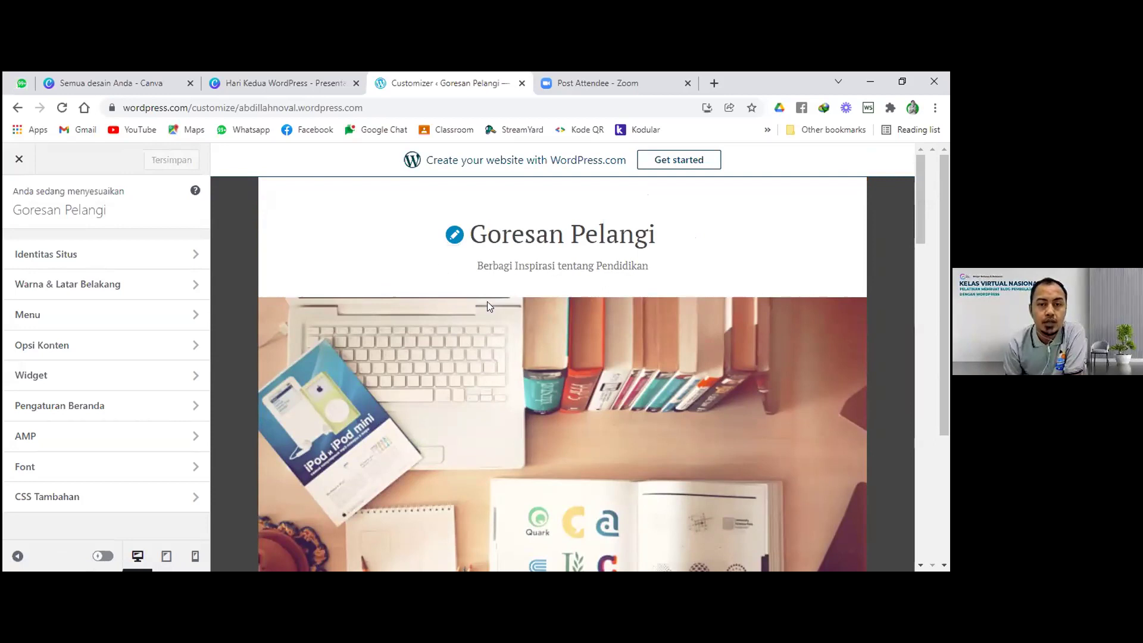
click(143, 315)
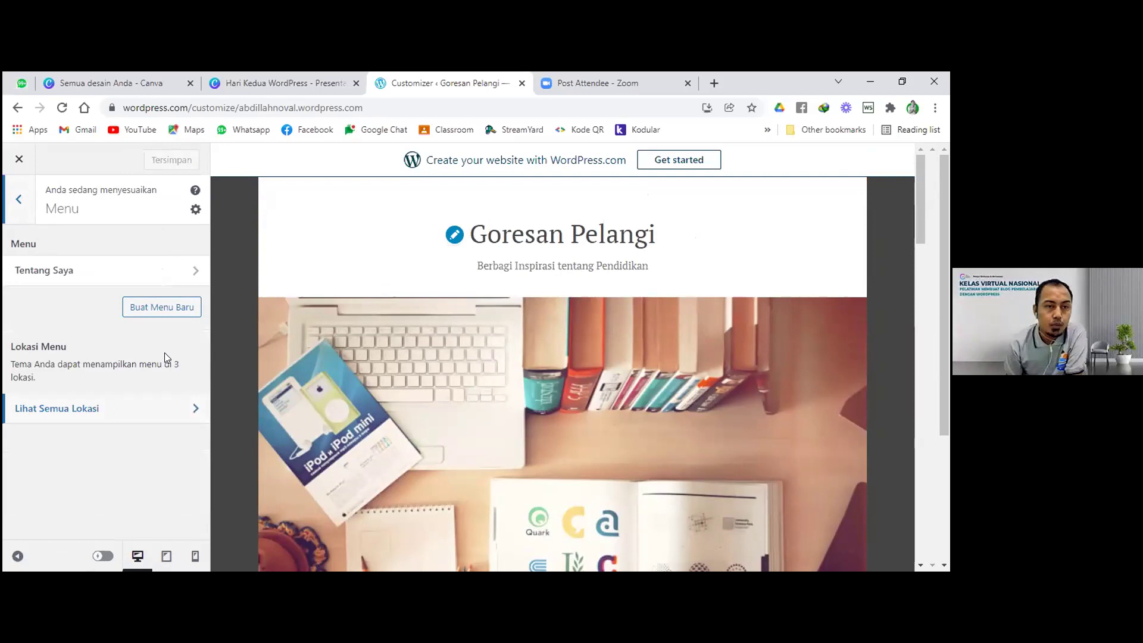
click(158, 271)
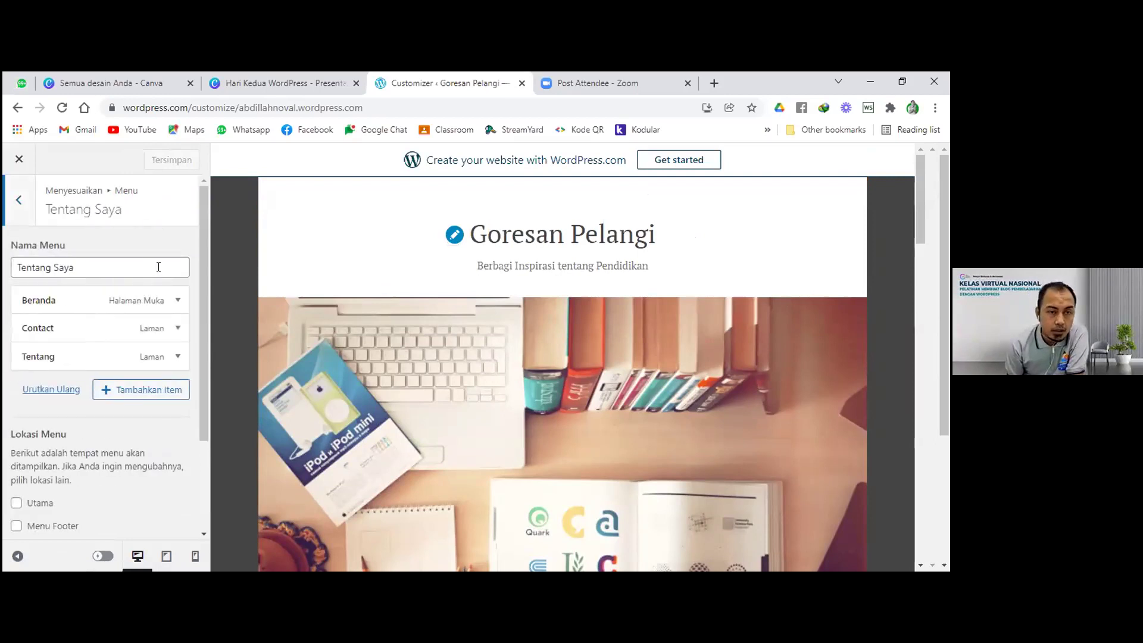
click(21, 209)
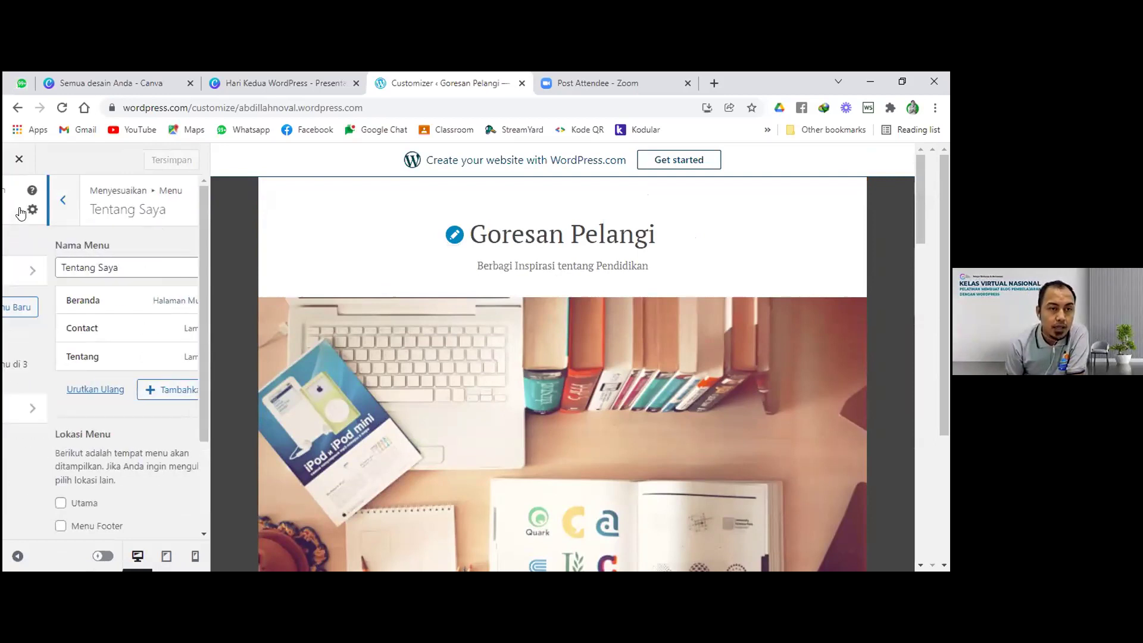
click(20, 201)
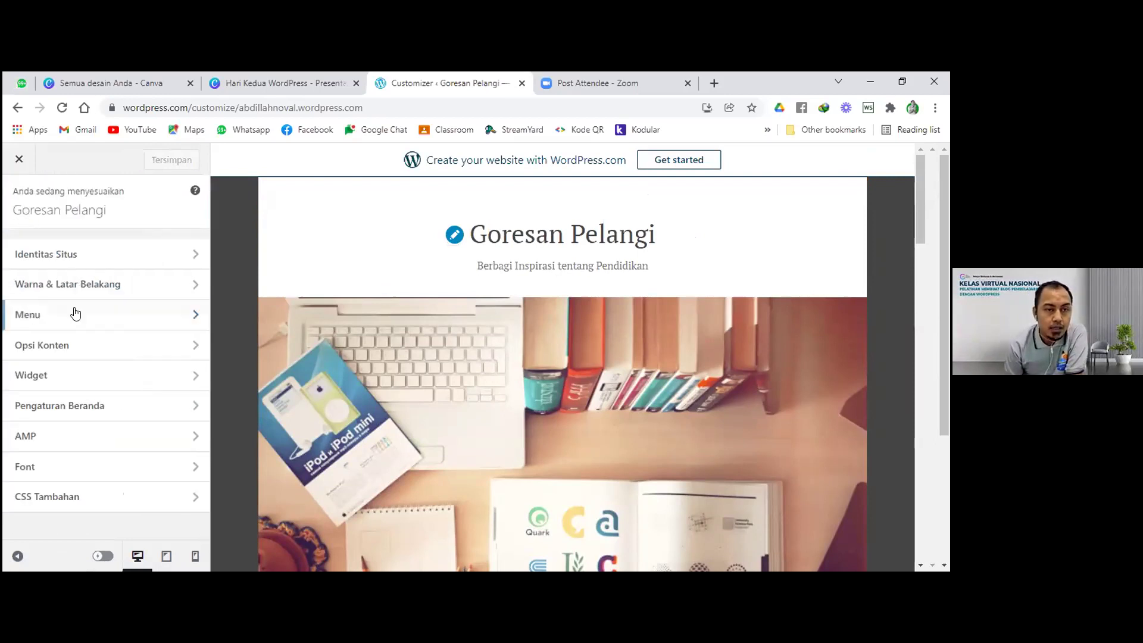
Step: Assign the Tentang Saya menu to the Utama menu location
click(161, 317)
click(125, 279)
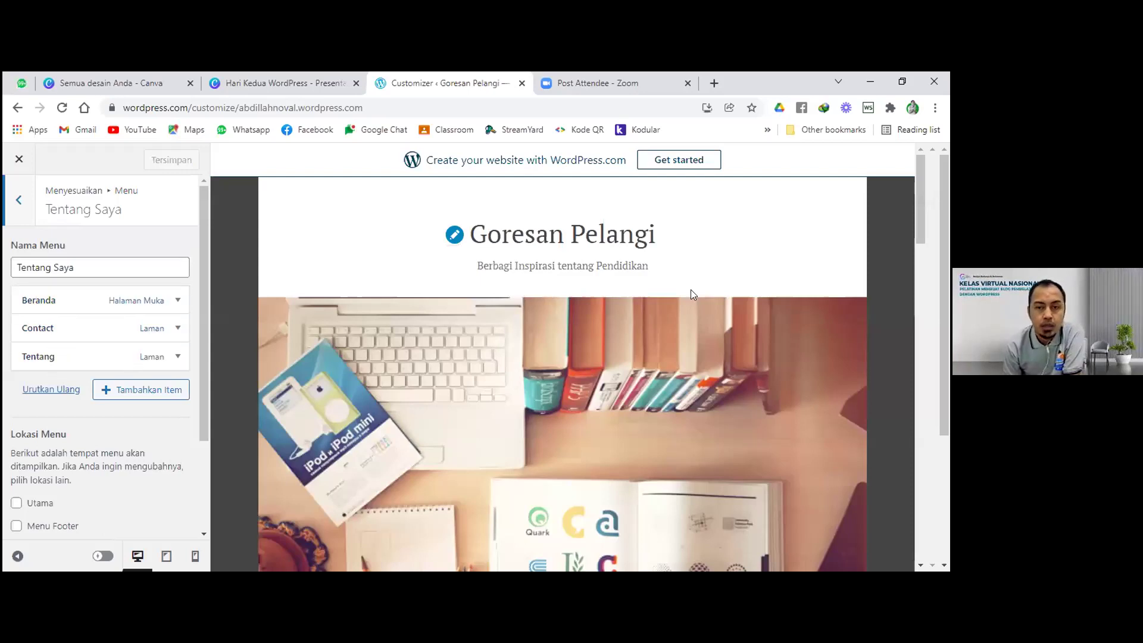
scroll(36, 417, down, 1)
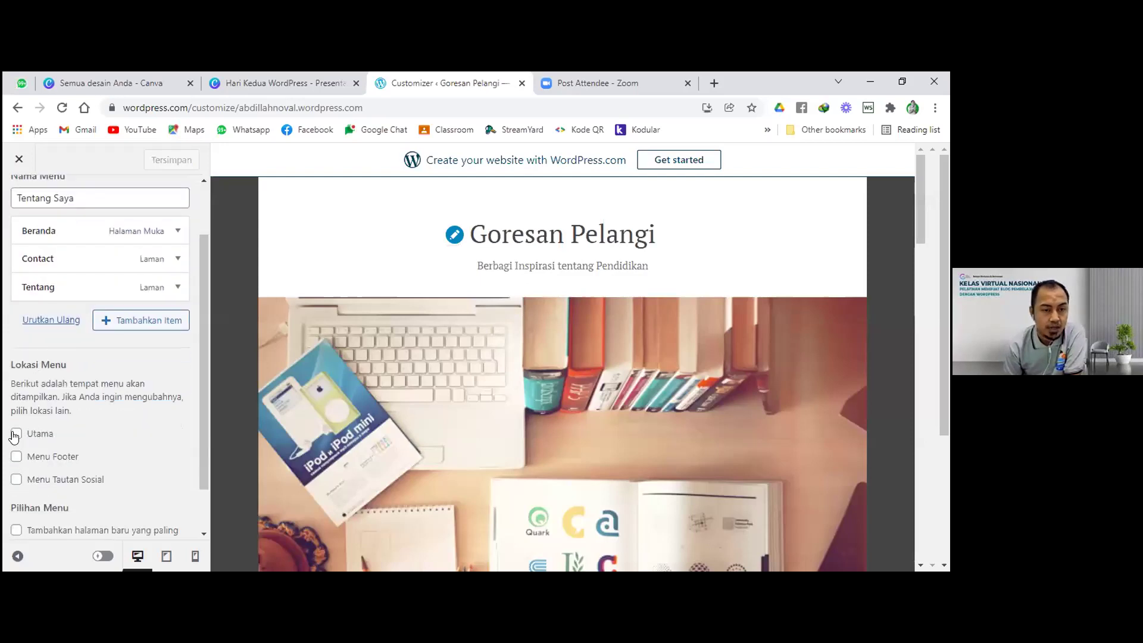
scroll(27, 437, down, 1)
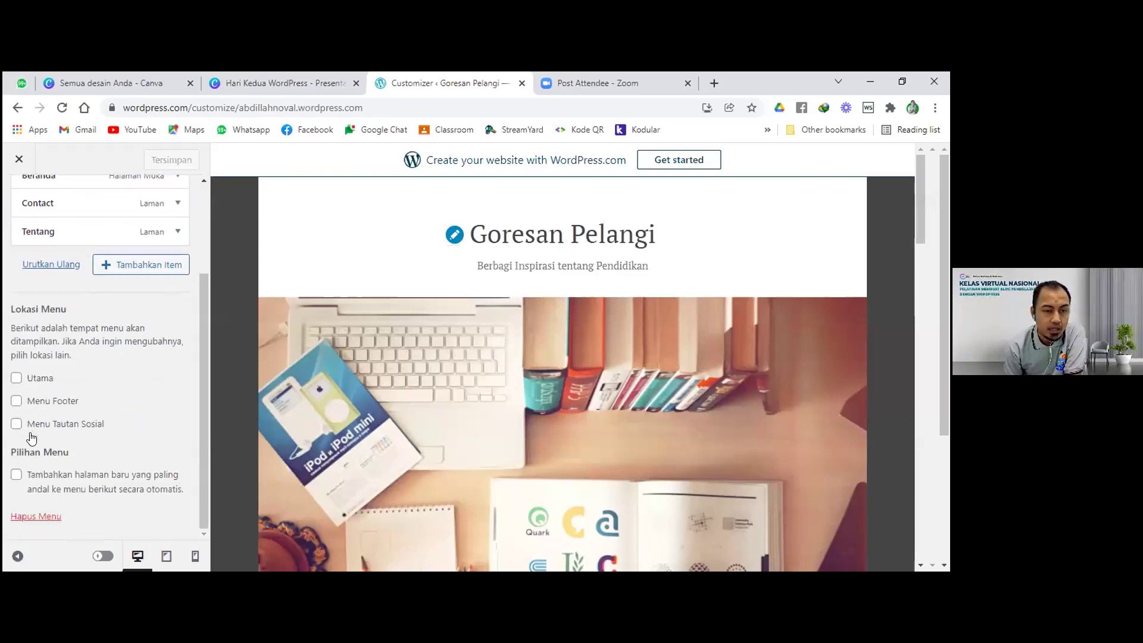
click(15, 380)
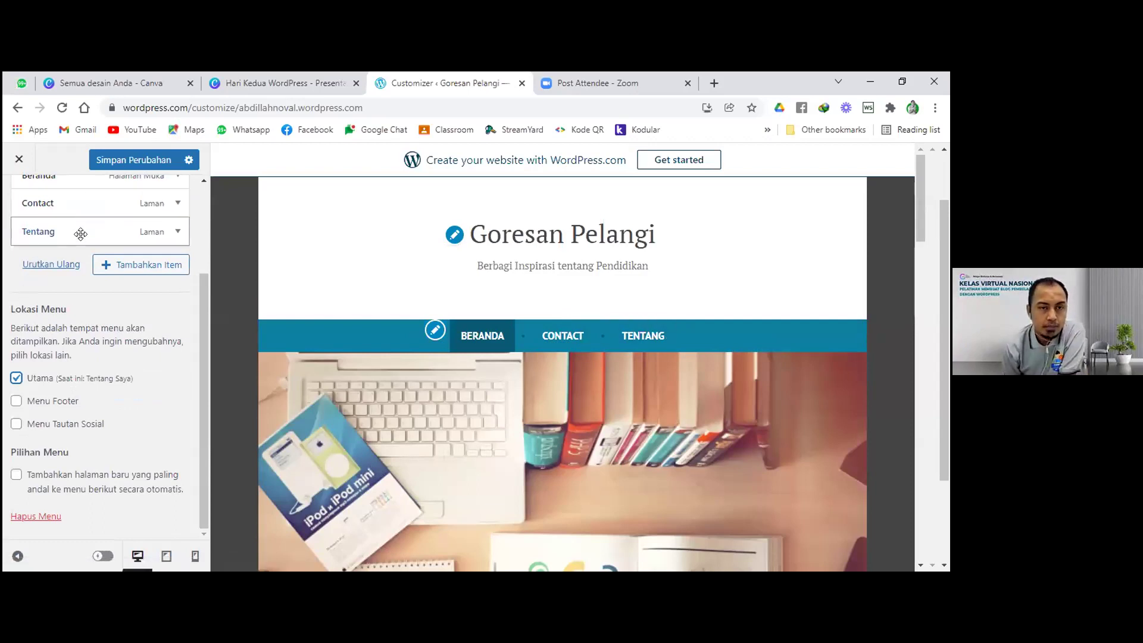
Step: Examine the custom link, page, post, category and tag items that can be added to the Tentang Saya menu
scroll(123, 264, up, 2)
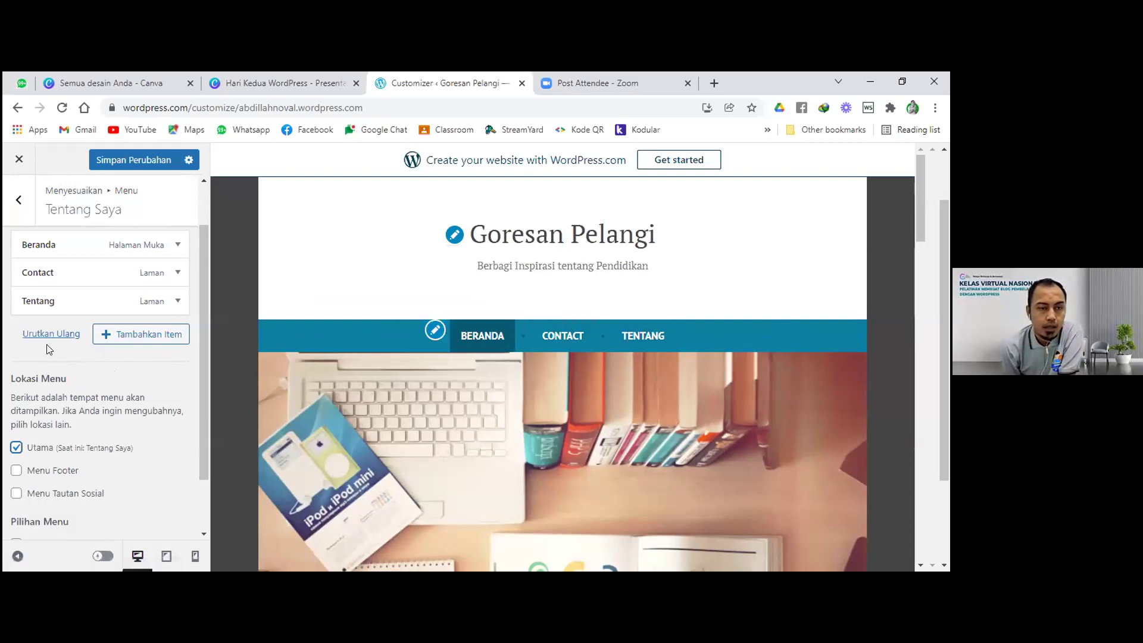
click(129, 339)
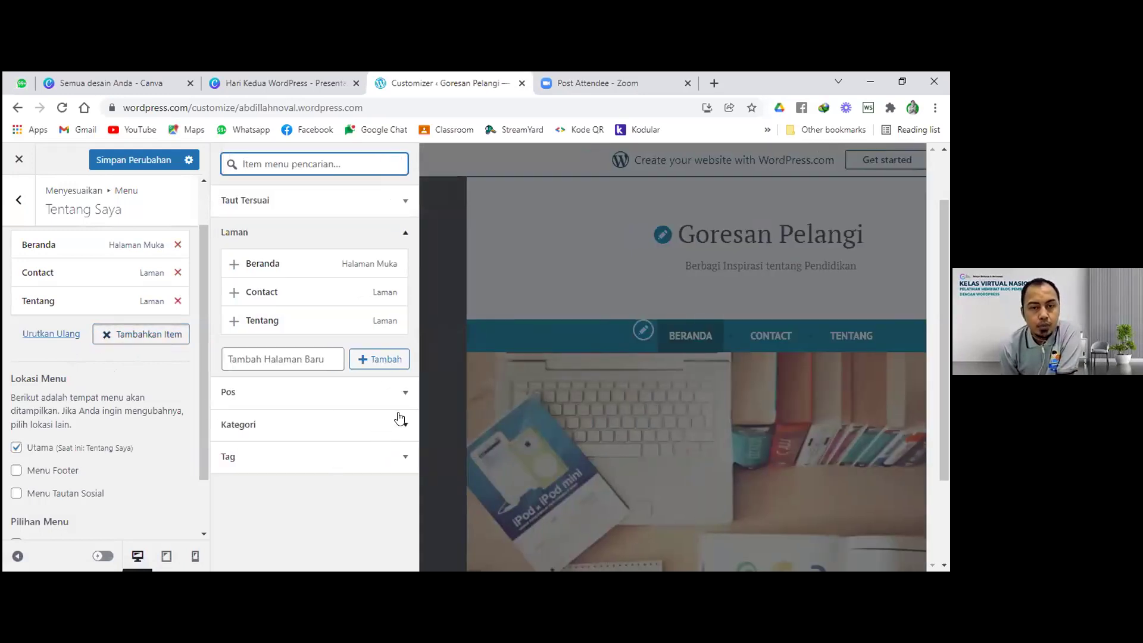
click(333, 206)
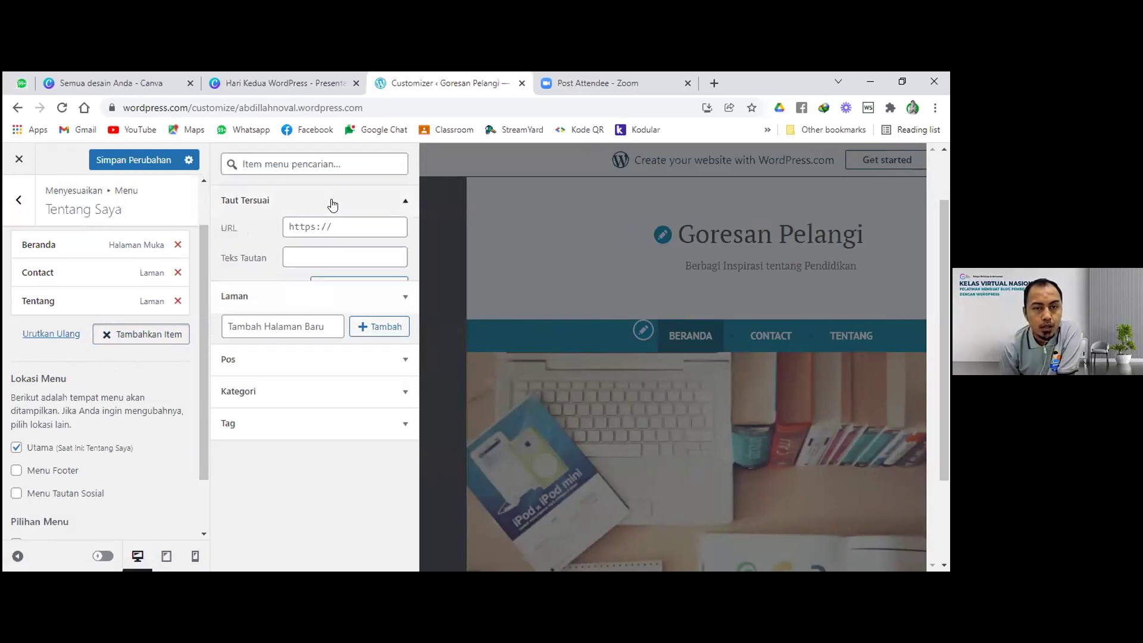
click(333, 205)
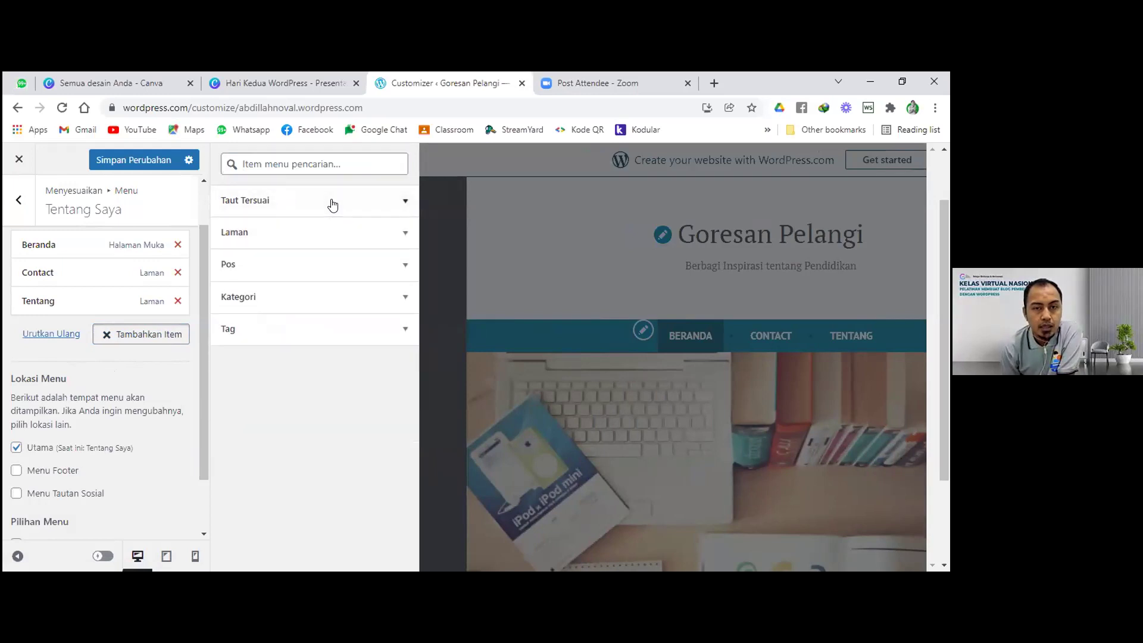
click(329, 235)
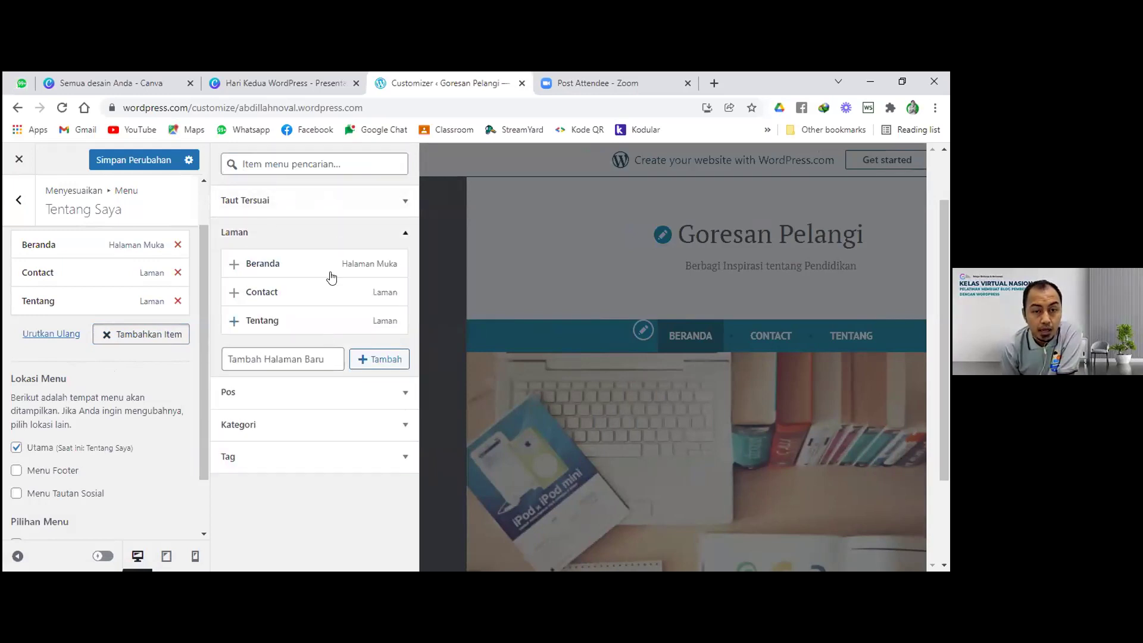
click(309, 403)
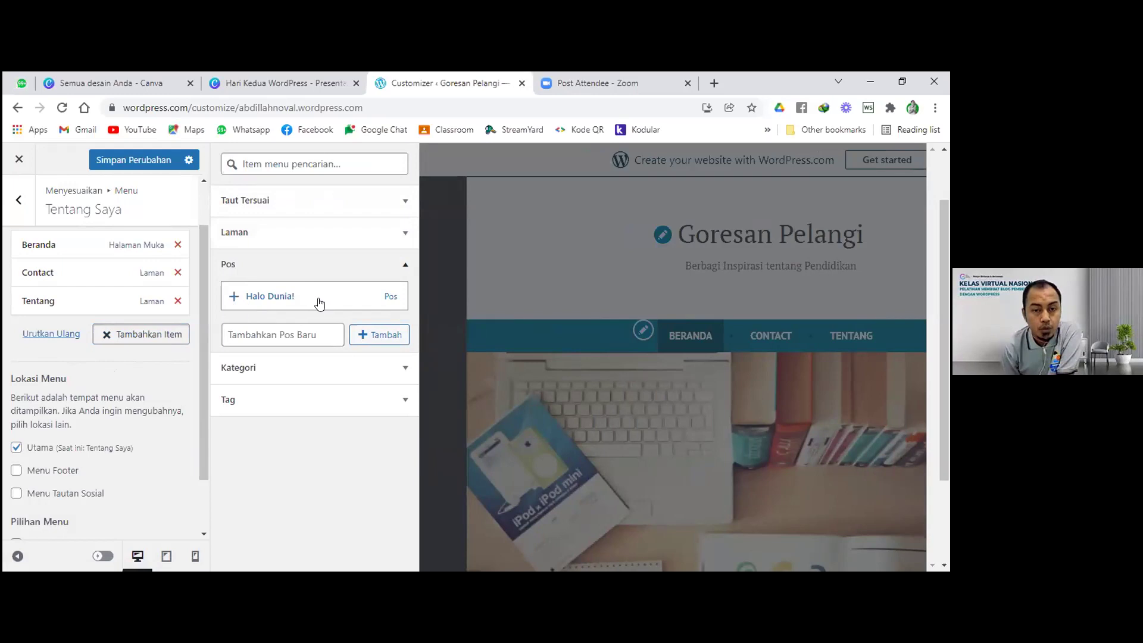
click(301, 369)
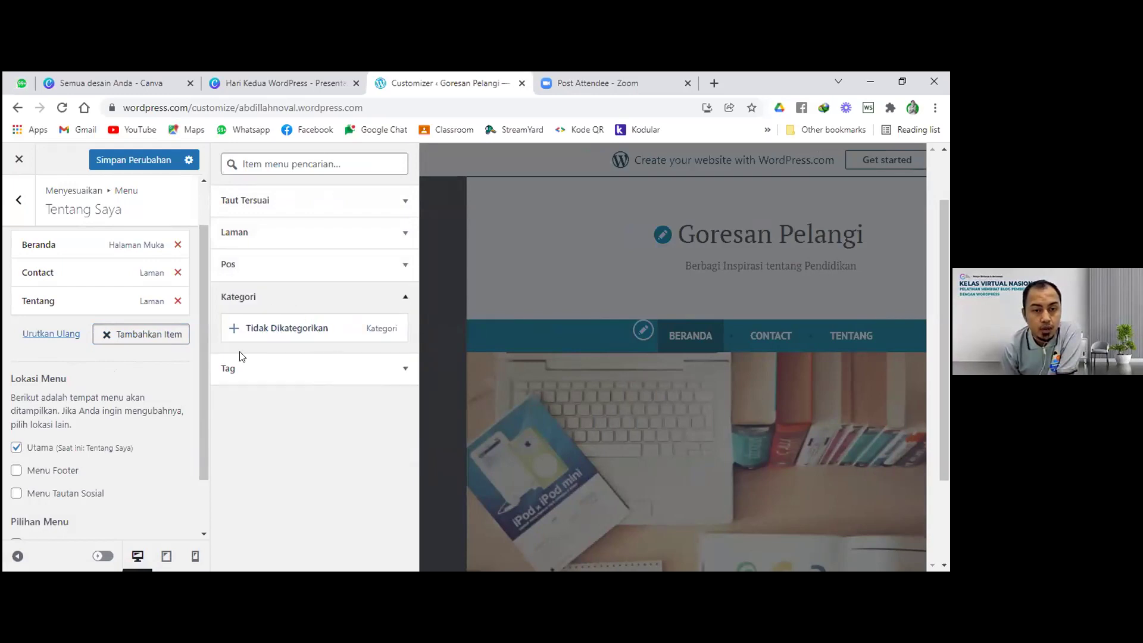
click(297, 372)
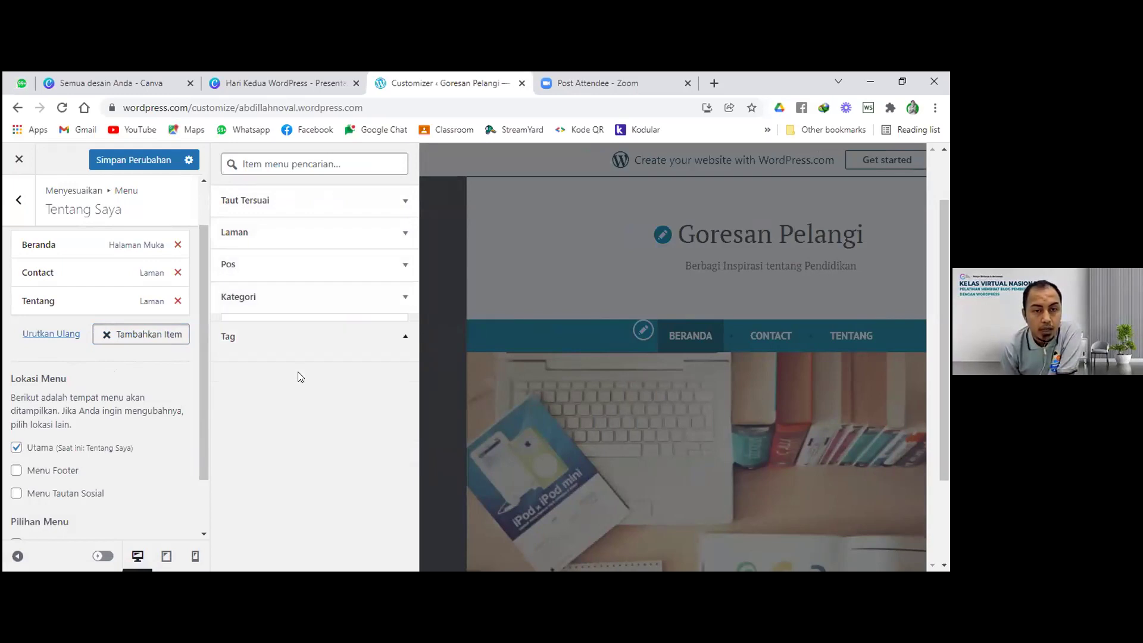
Step: Remove the Contact and Tentang items from the Tentang Saya menu, with the list of addable pages open
click(323, 301)
click(298, 264)
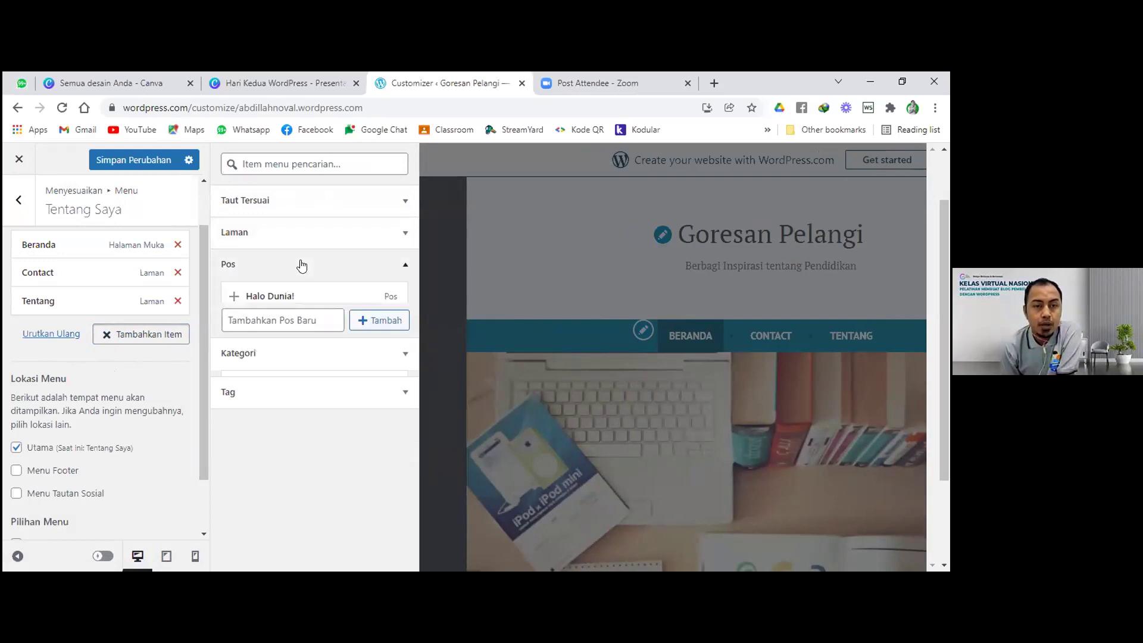
click(296, 233)
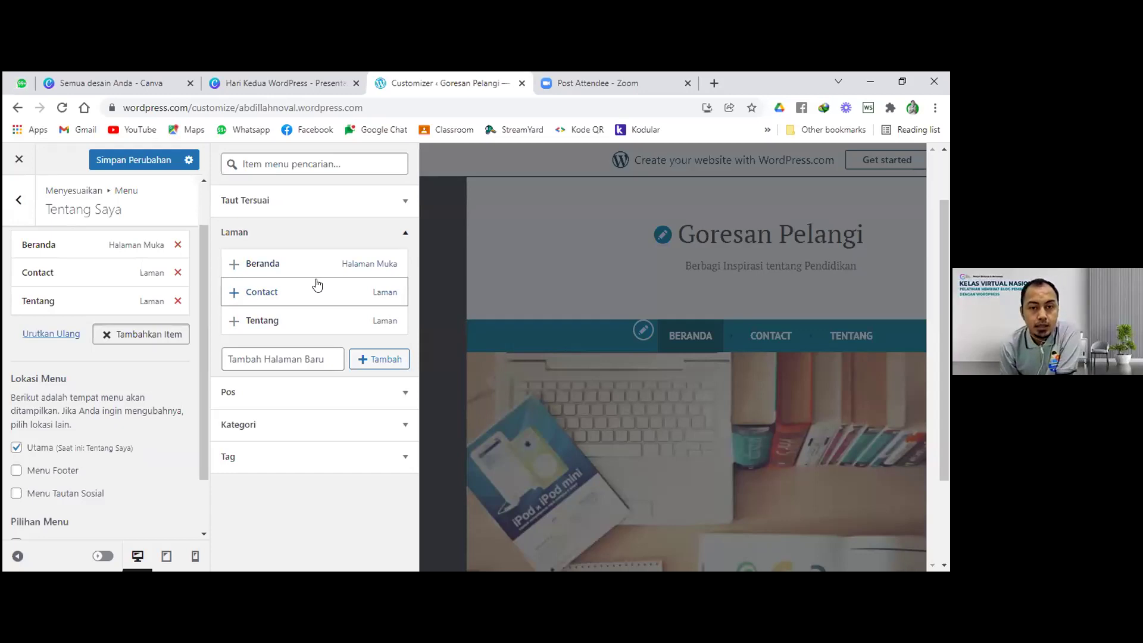
click(178, 273)
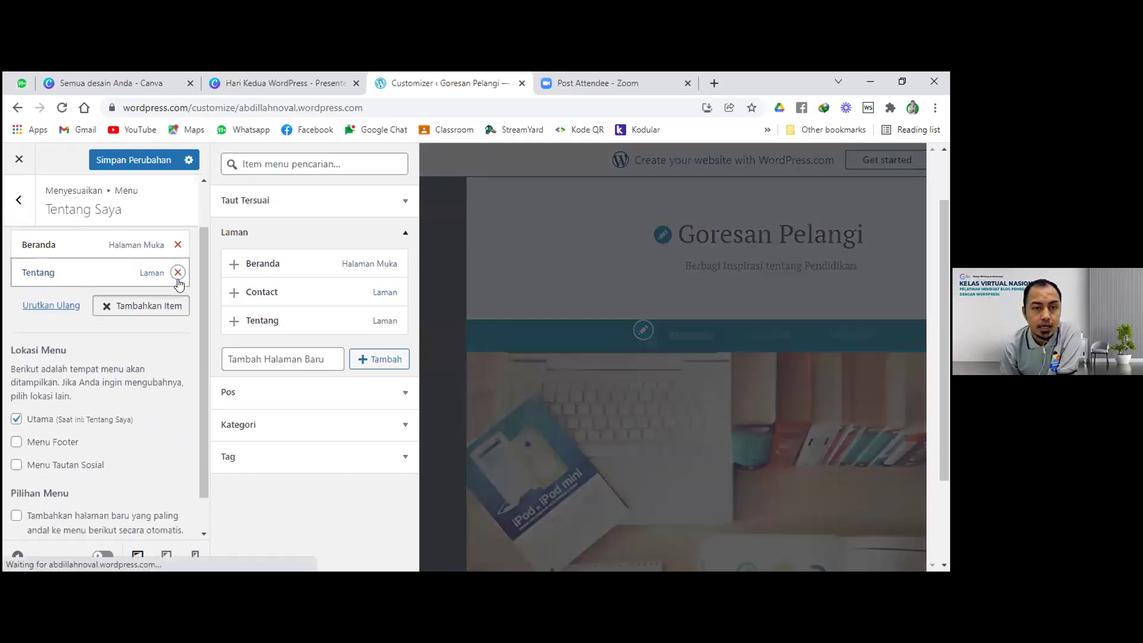
click(177, 273)
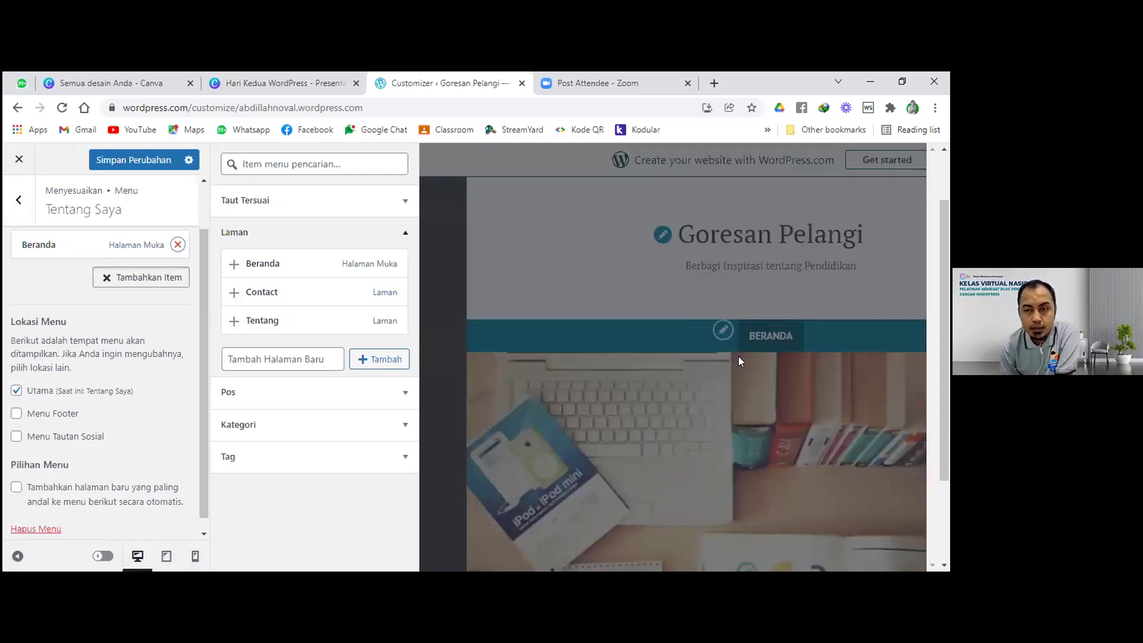
Step: Create two new pages named Perangkat and Media as items of the Tentang Saya menu
click(311, 360)
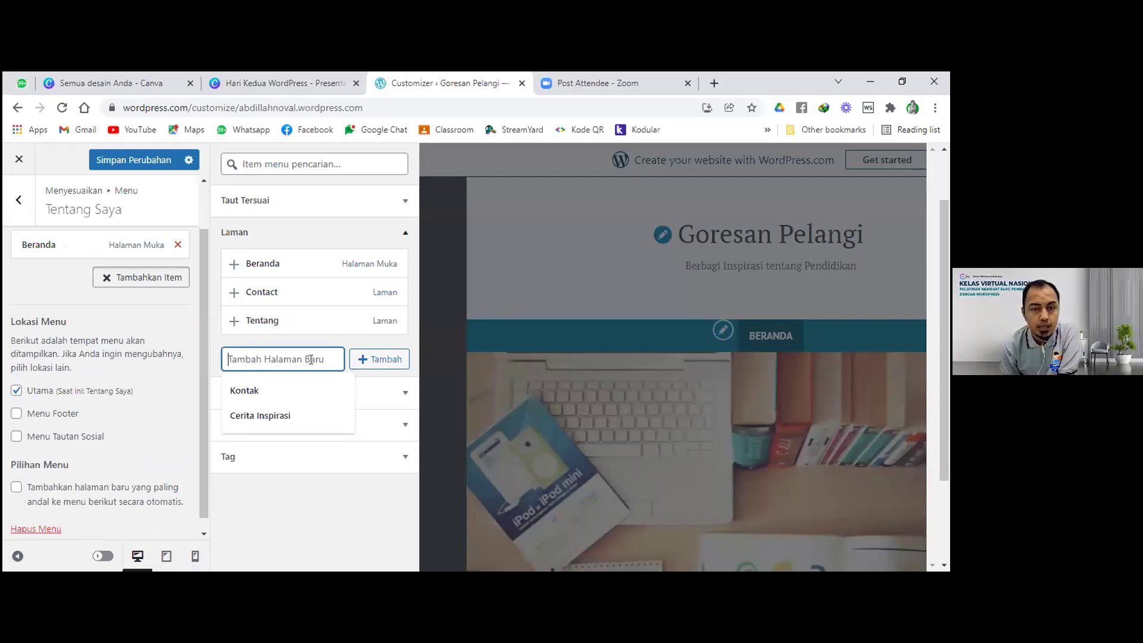
text(Perangkat)
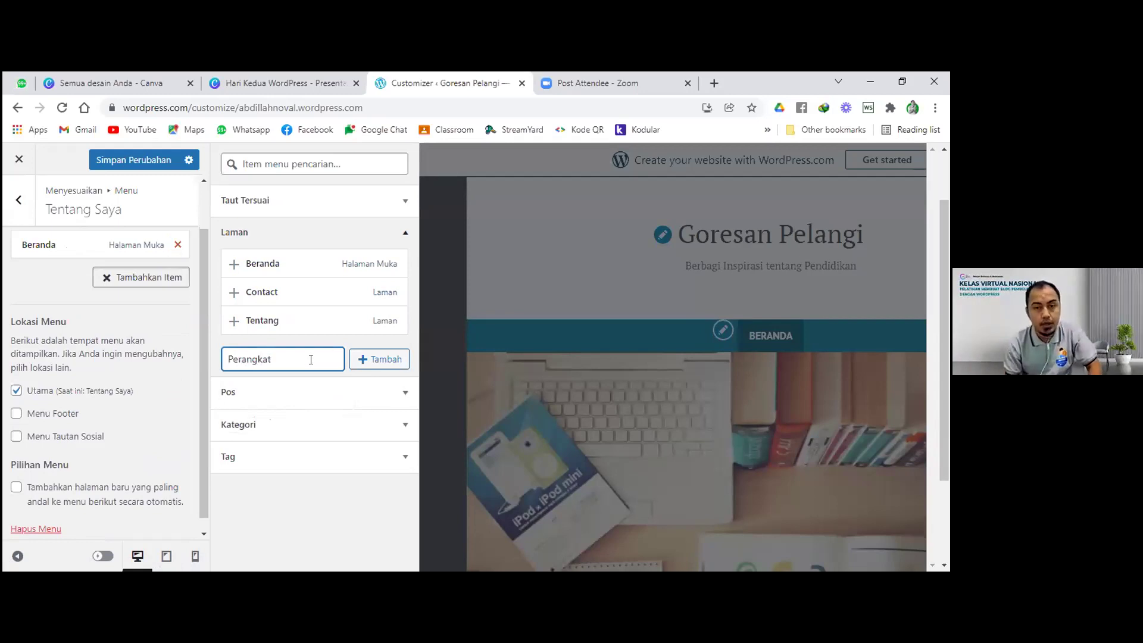
click(376, 361)
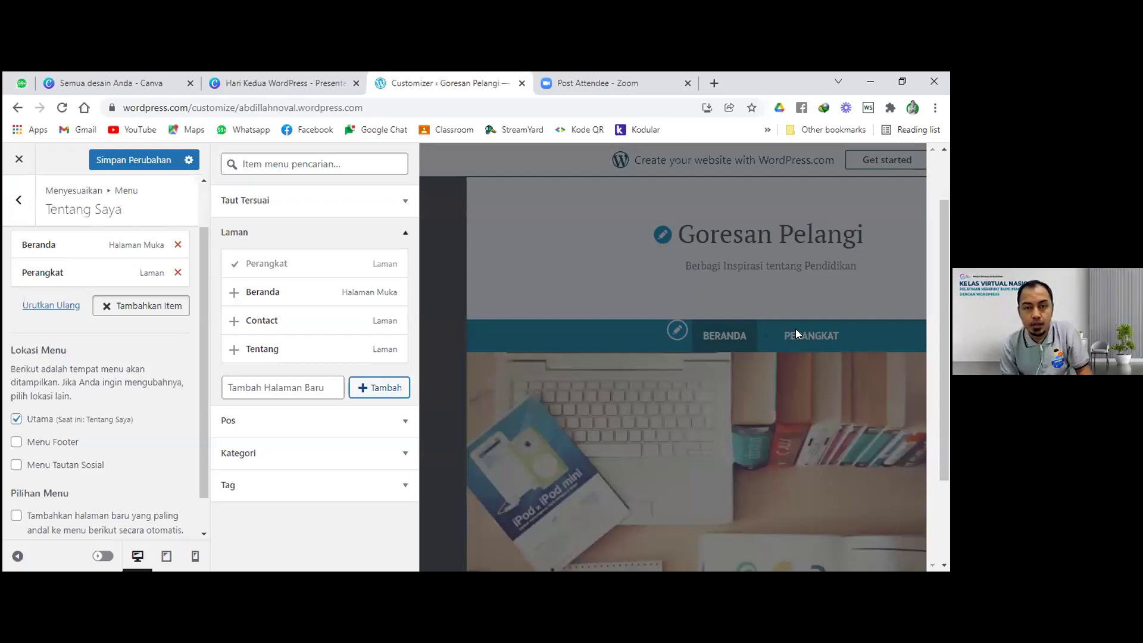
click(288, 381)
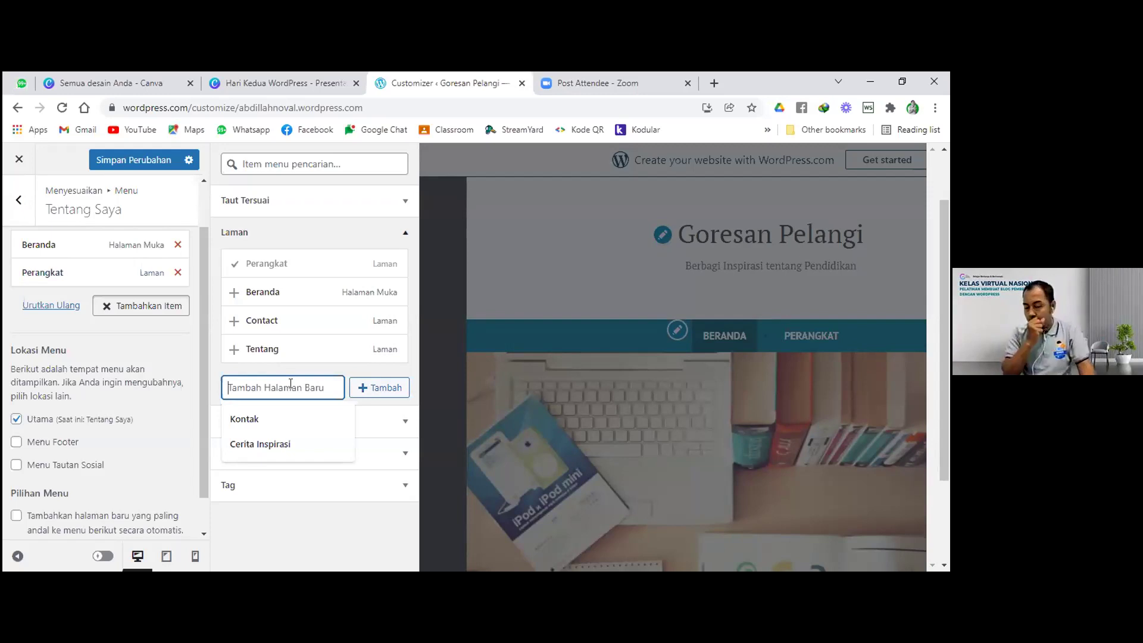
text(Media)
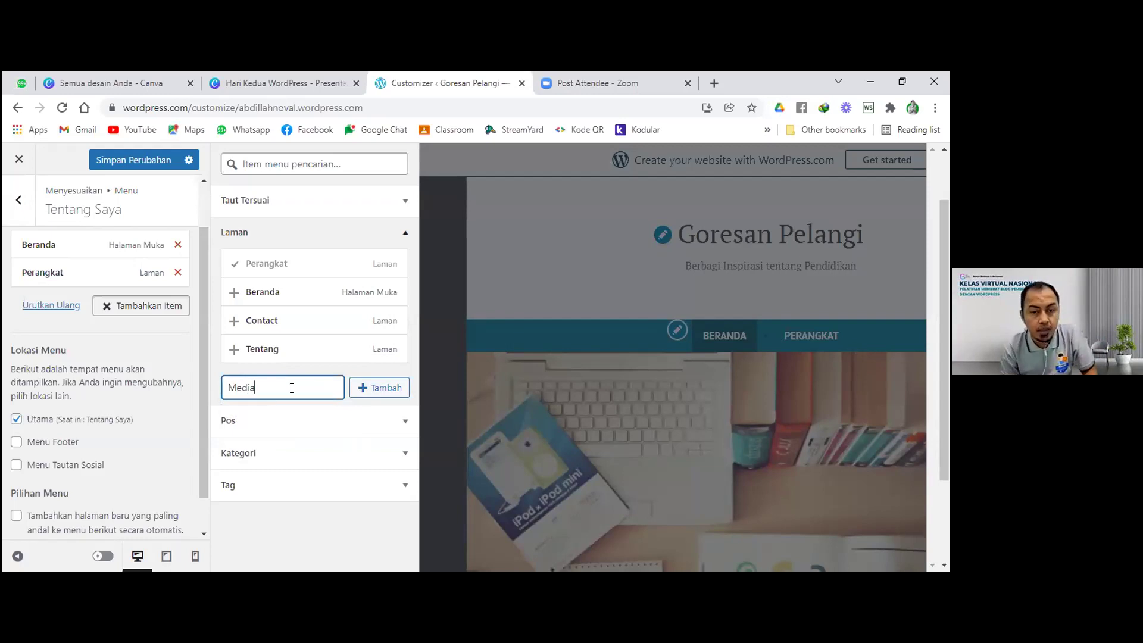
click(372, 390)
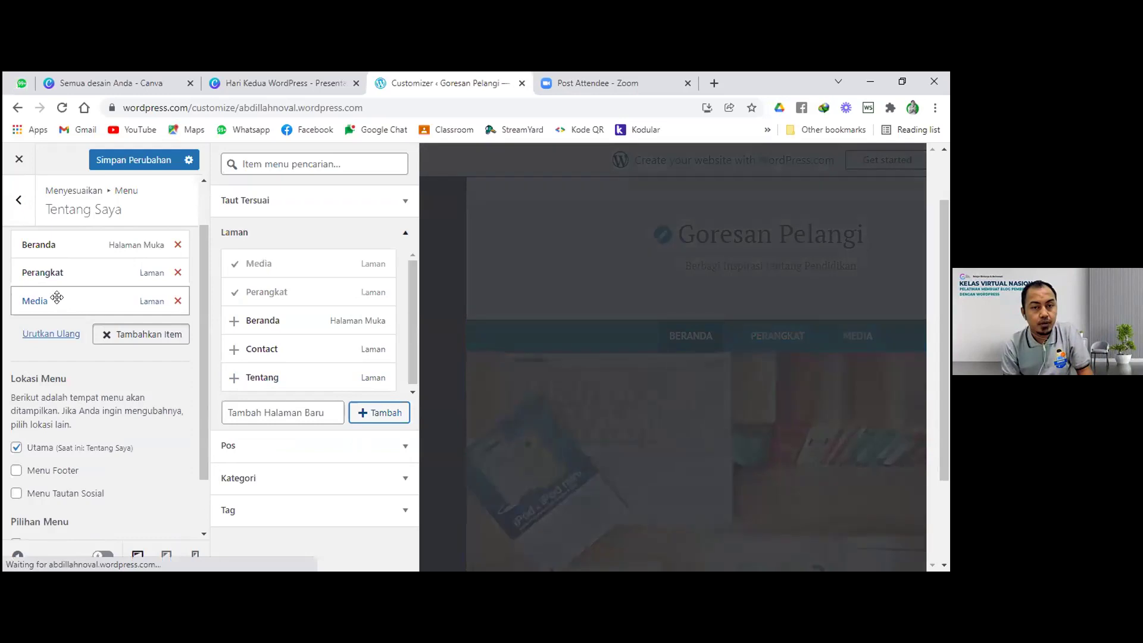
mouse_move(78, 294)
mouse_down()
mouse_move(88, 247)
mouse_move(90, 281)
mouse_up()
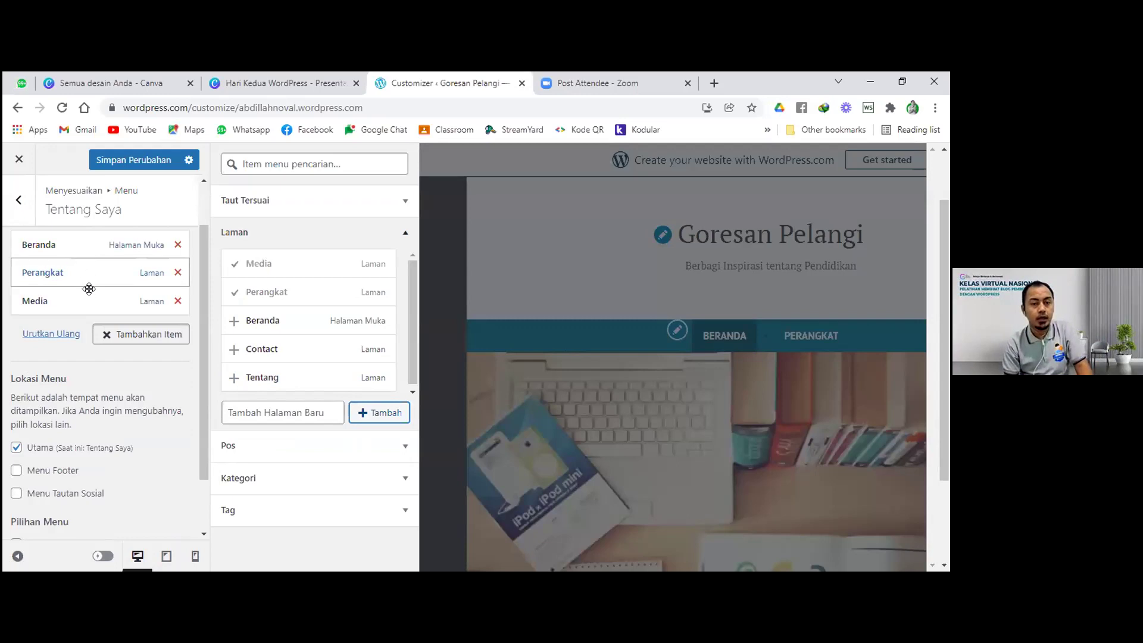
Step: Create a new page named Kisah Inspiratif as the last item of the menu
click(274, 411)
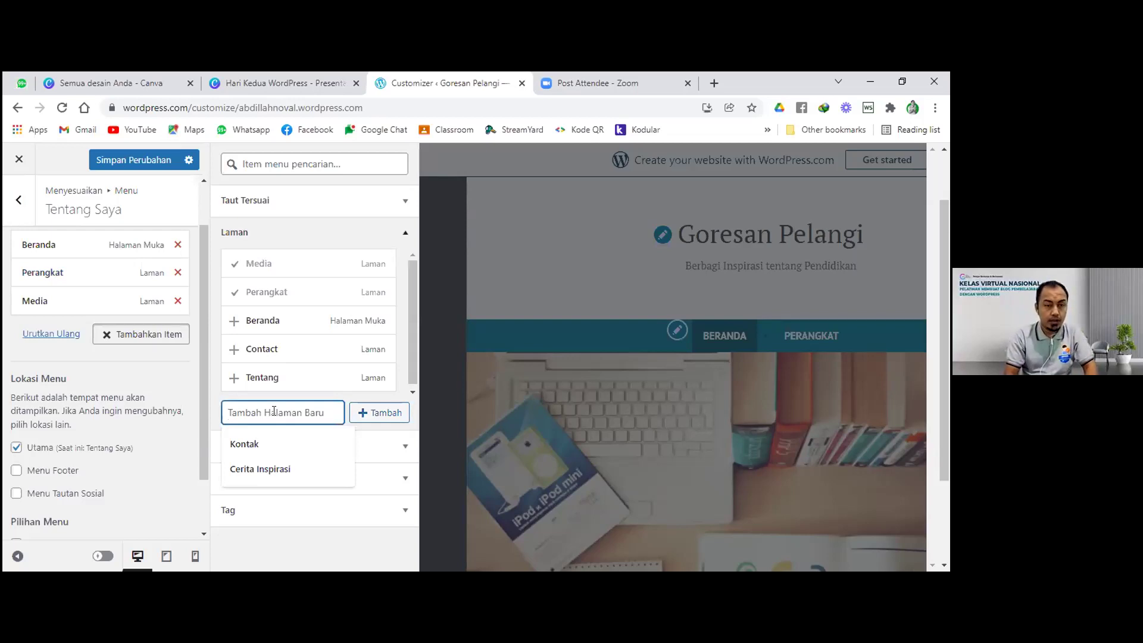
text(Kisah )
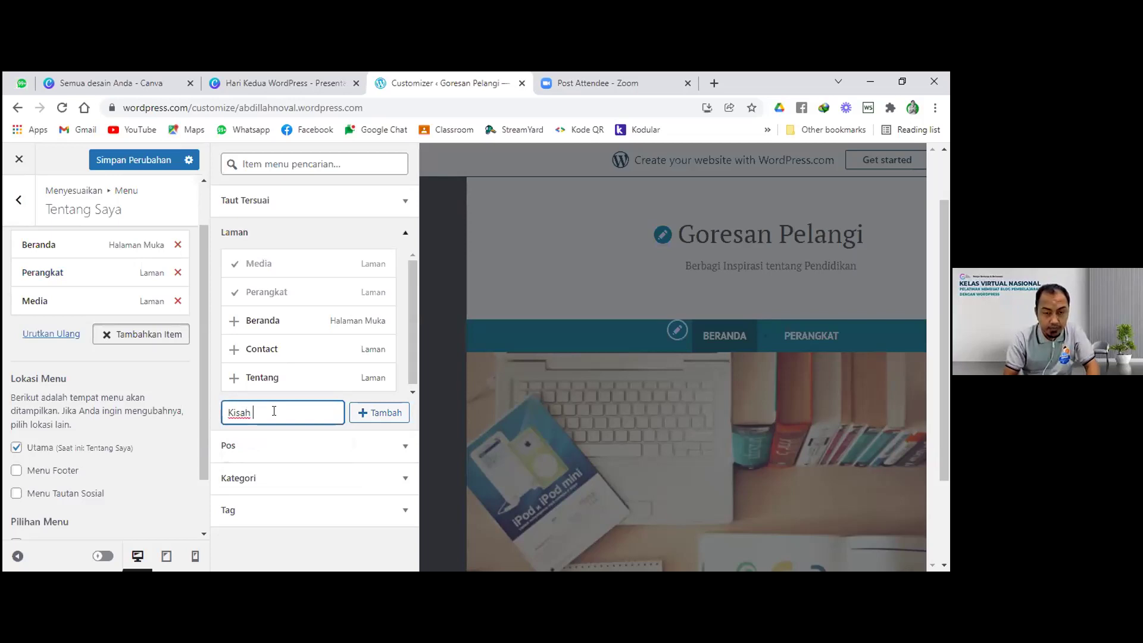
text(Inspirat)
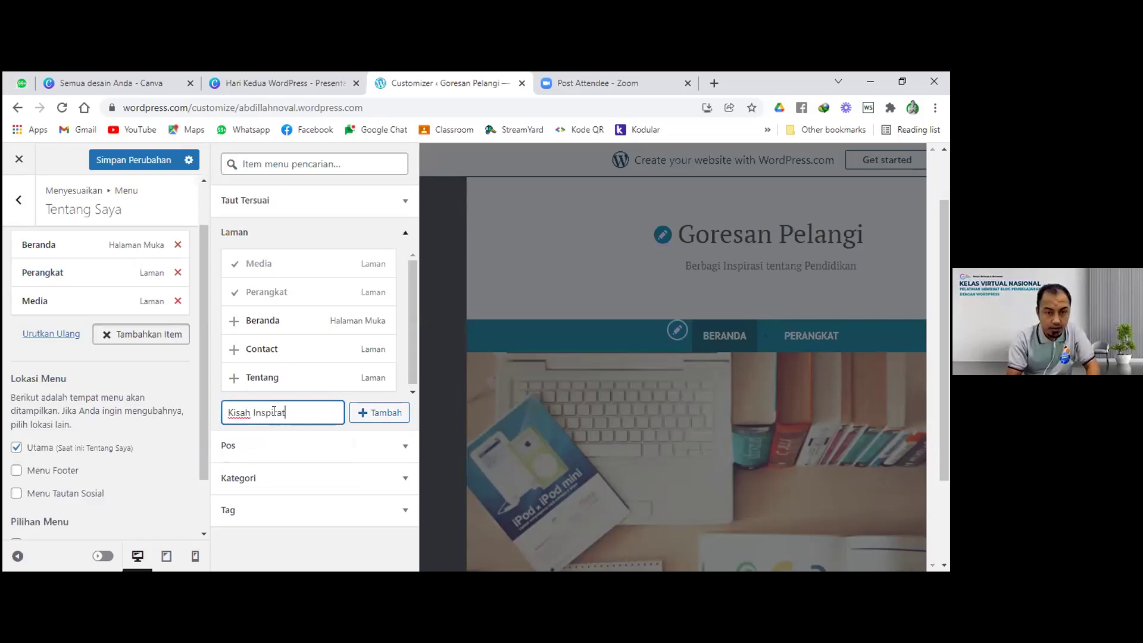
text(if)
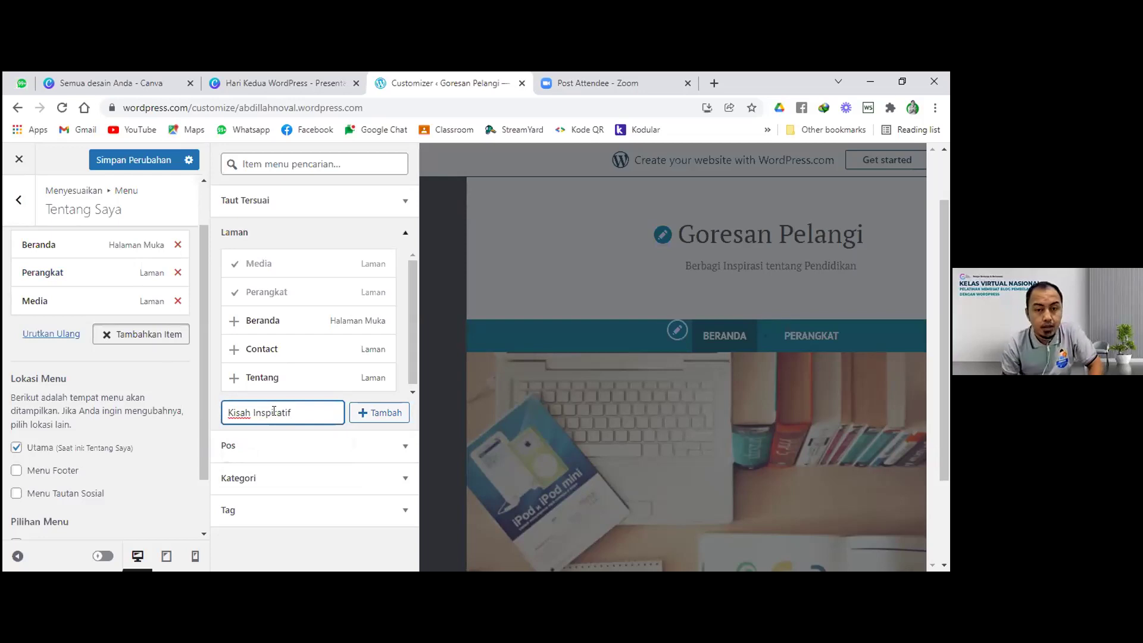
click(381, 413)
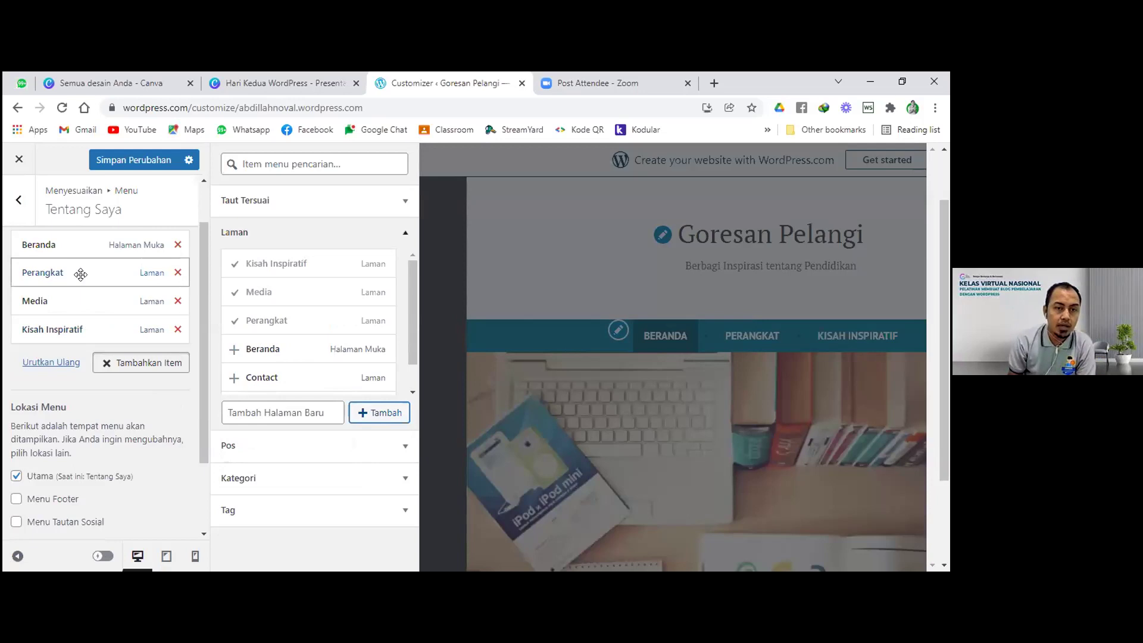
Step: Create a new page named RPP 1 Lembar and nest it as a submenu item under Perangkat
click(308, 412)
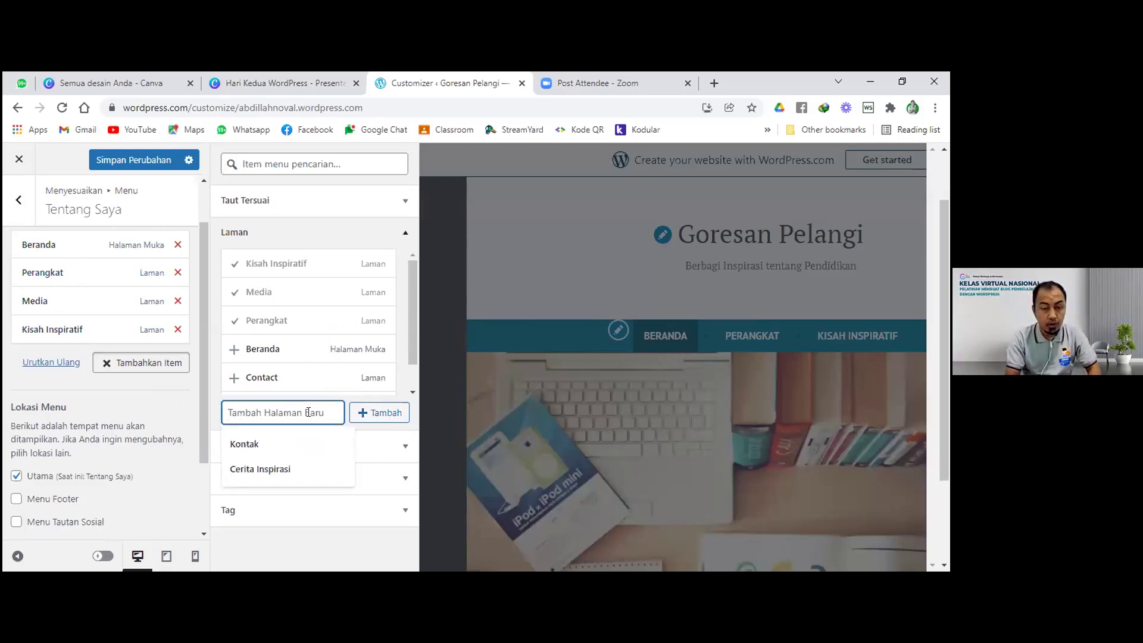
text(RPP)
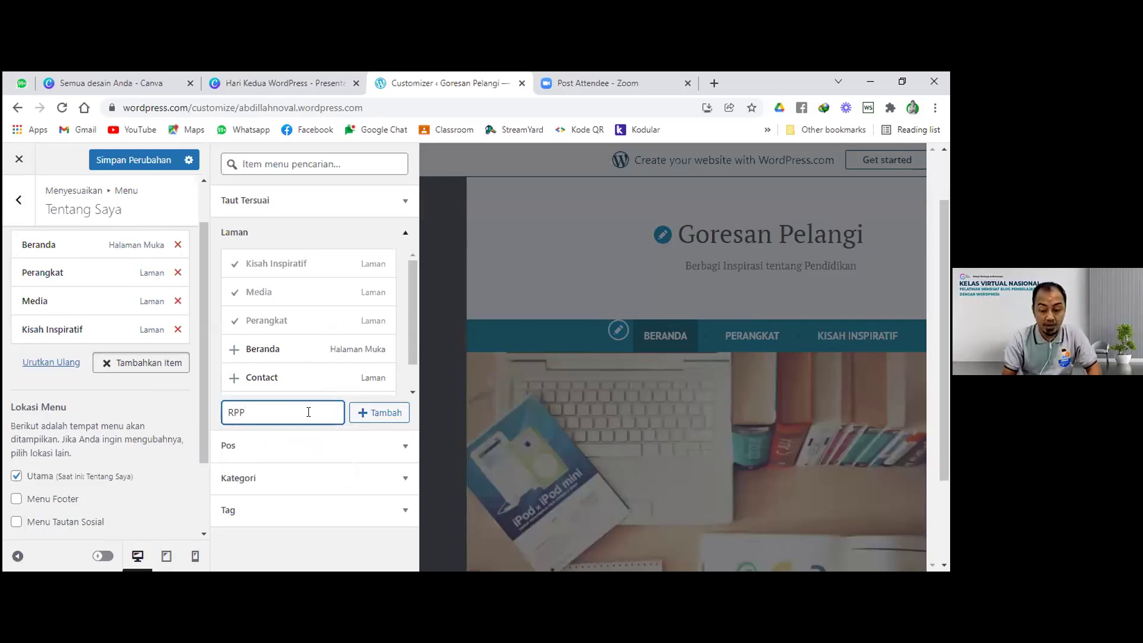
text( 1 Lembar)
click(375, 412)
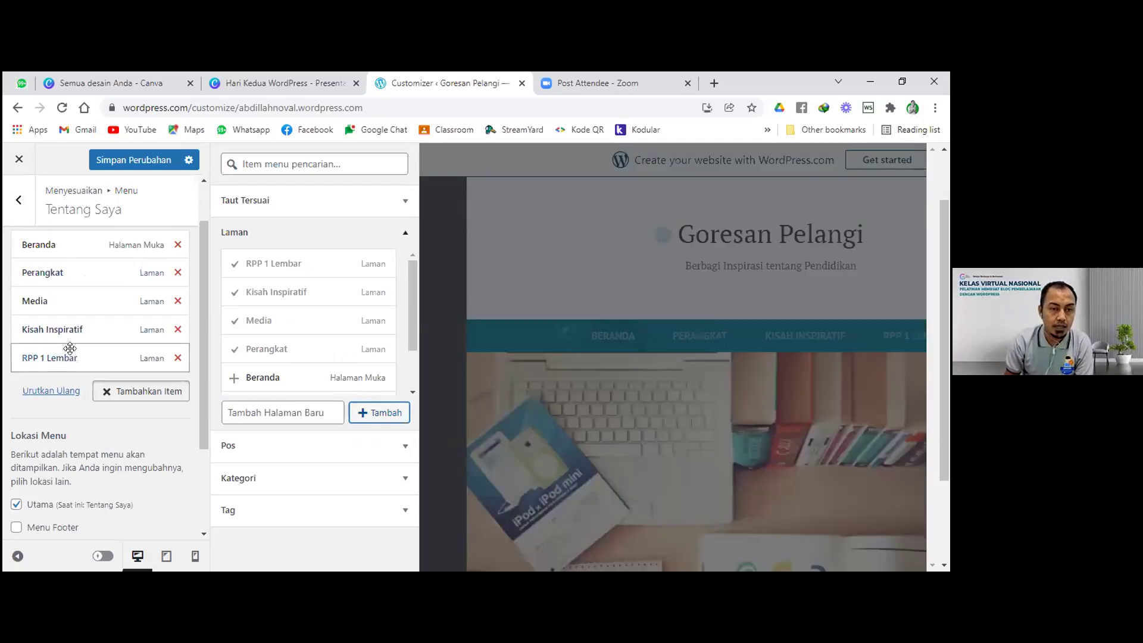
drag(60, 357, 69, 291)
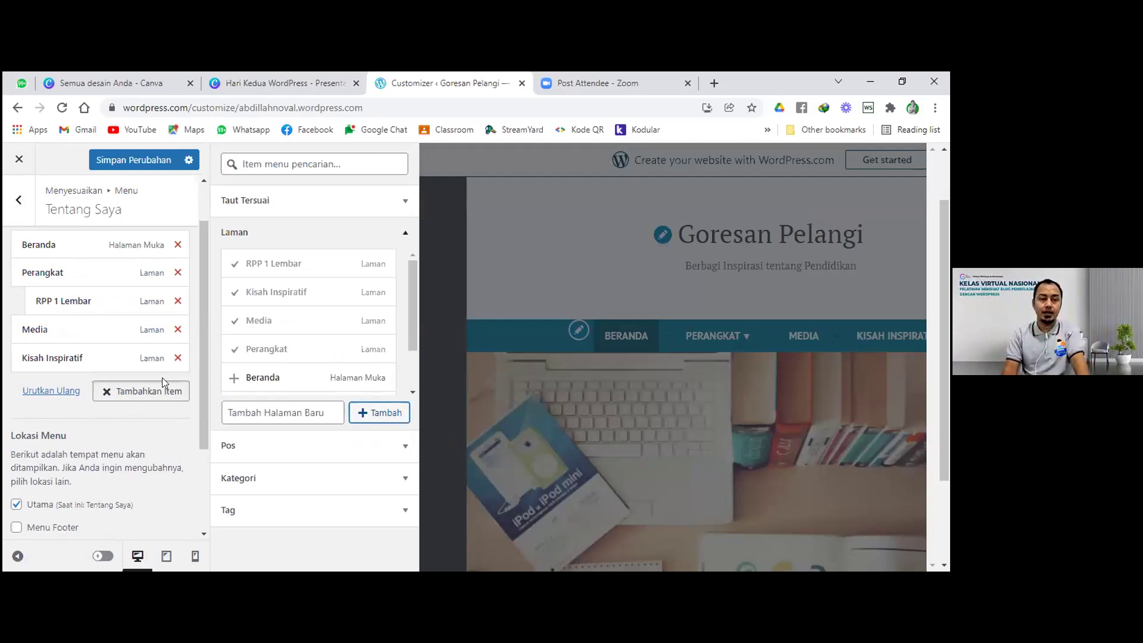
Step: Examine the settings of the RPP 1 Lembar item and check the navigation menu in the site preview
click(79, 299)
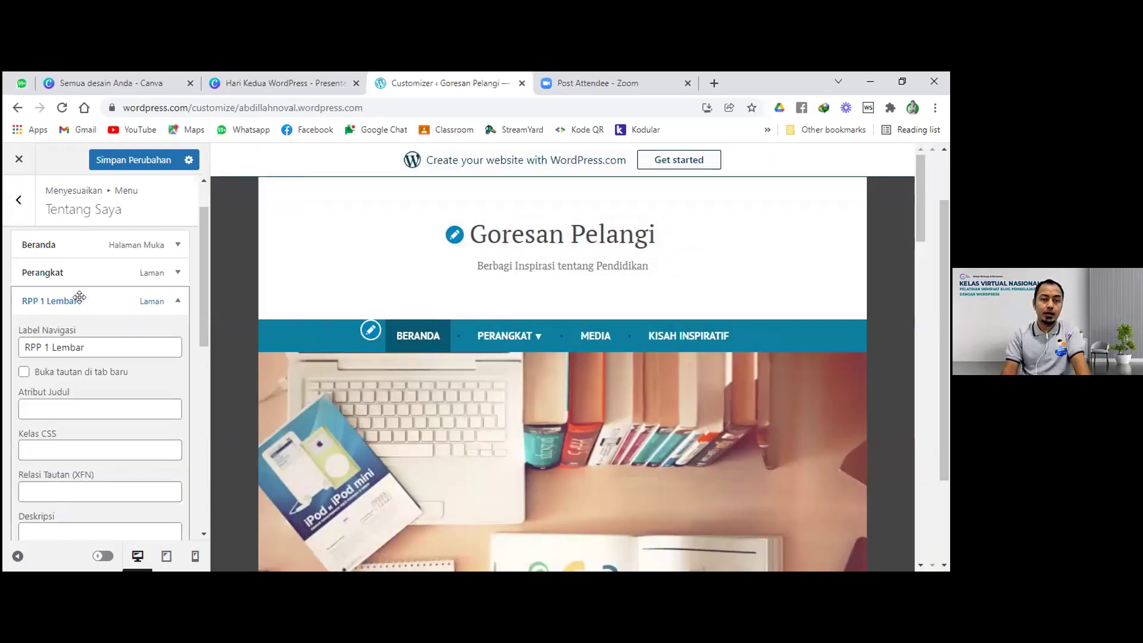
scroll(102, 351, down, 5)
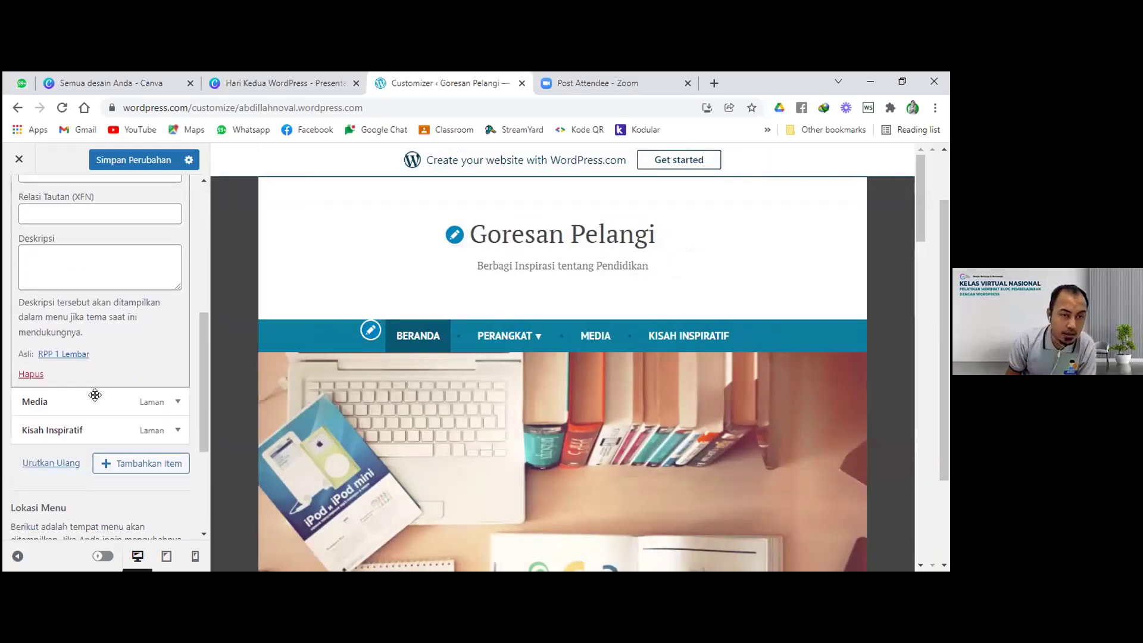
scroll(96, 395, up, 5)
click(177, 301)
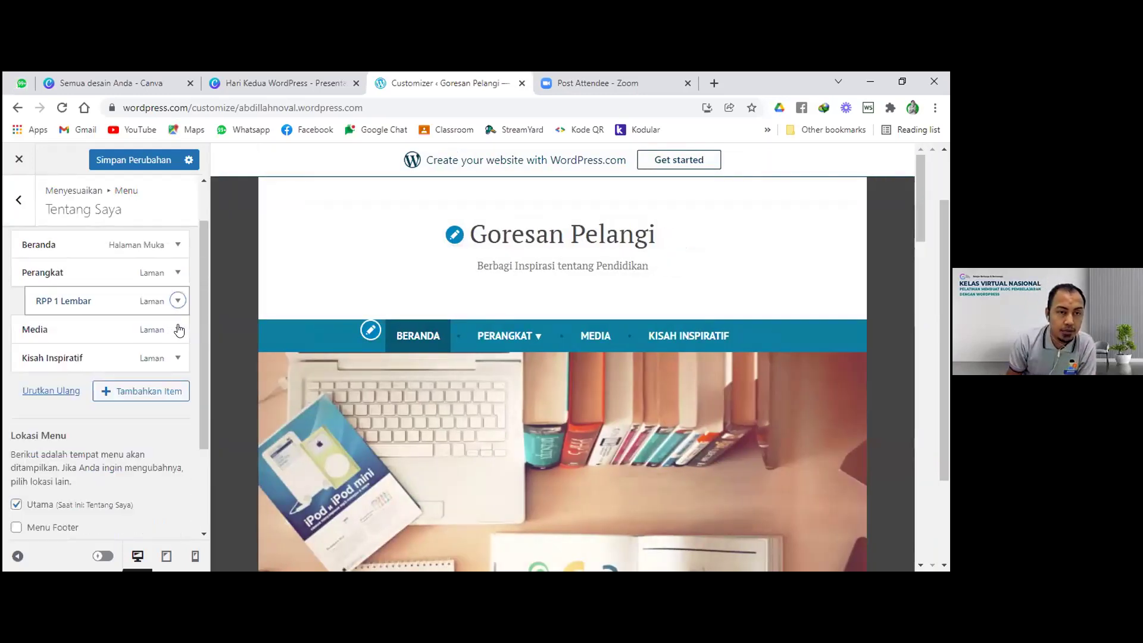
mouse_move(538, 336)
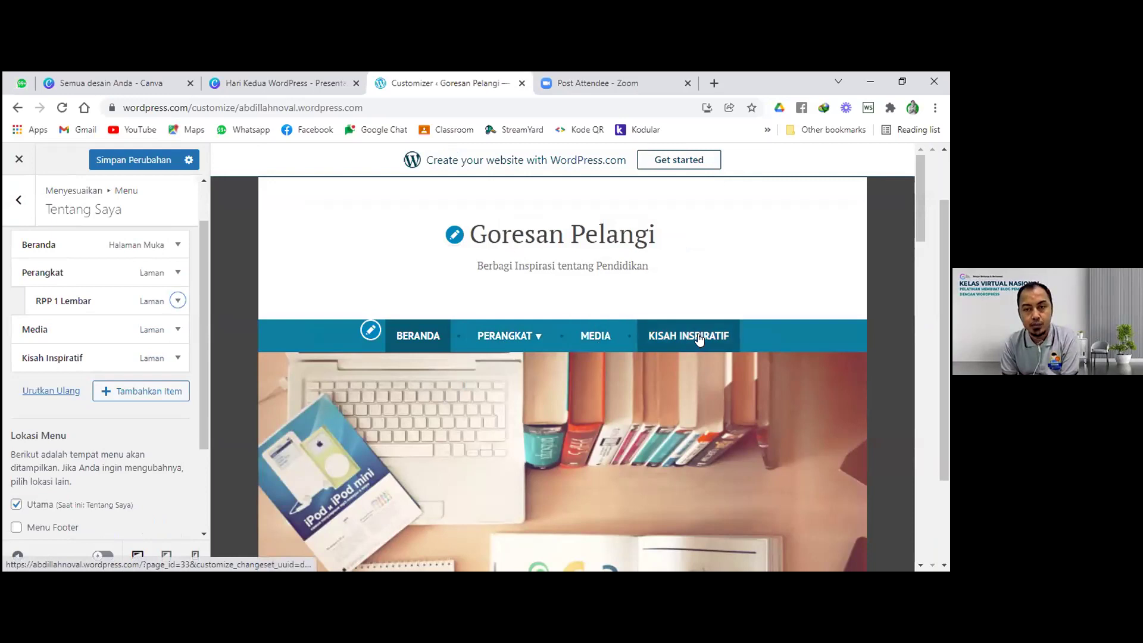
mouse_move(500, 349)
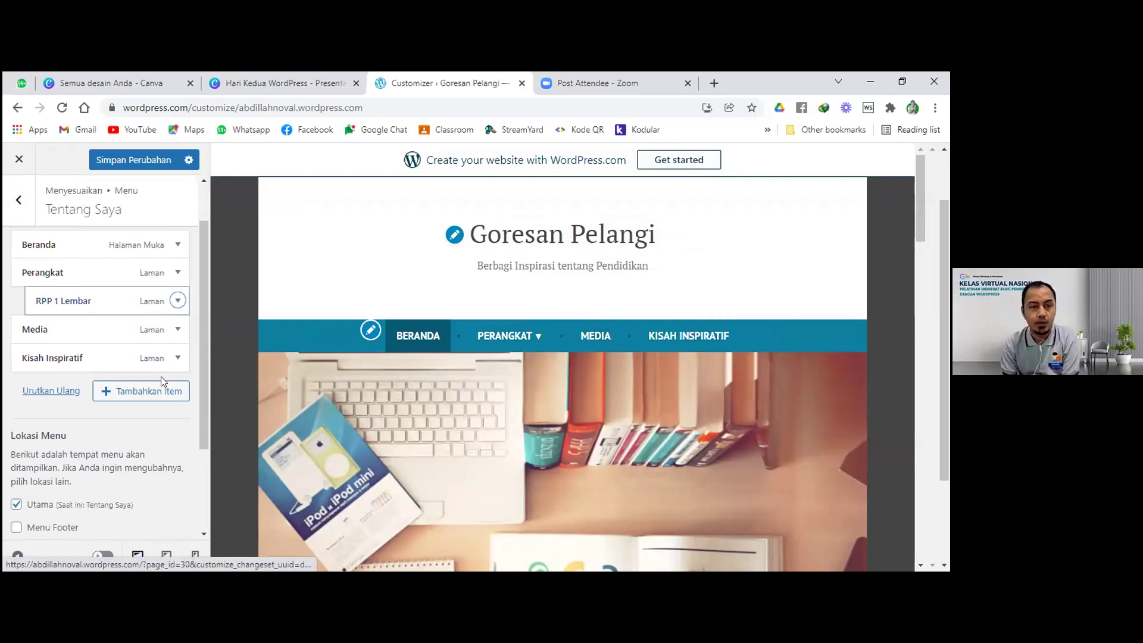
Step: Create a new page named Power Point and nest it as a submenu item under Media
click(124, 395)
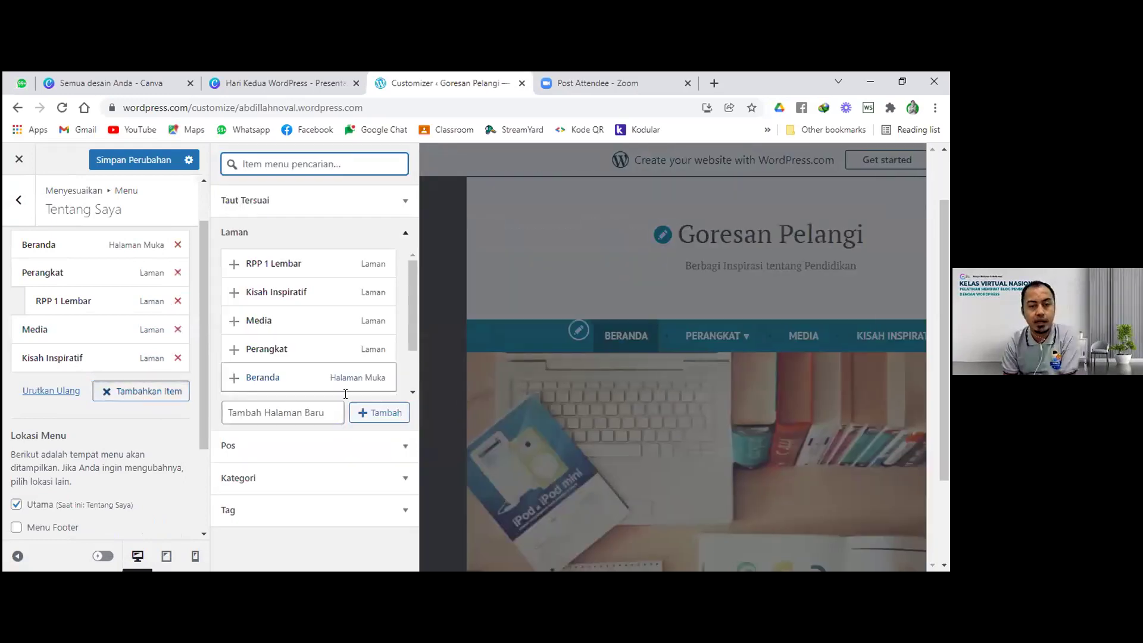
click(253, 410)
text(M)
key(BackSpace)
text(P)
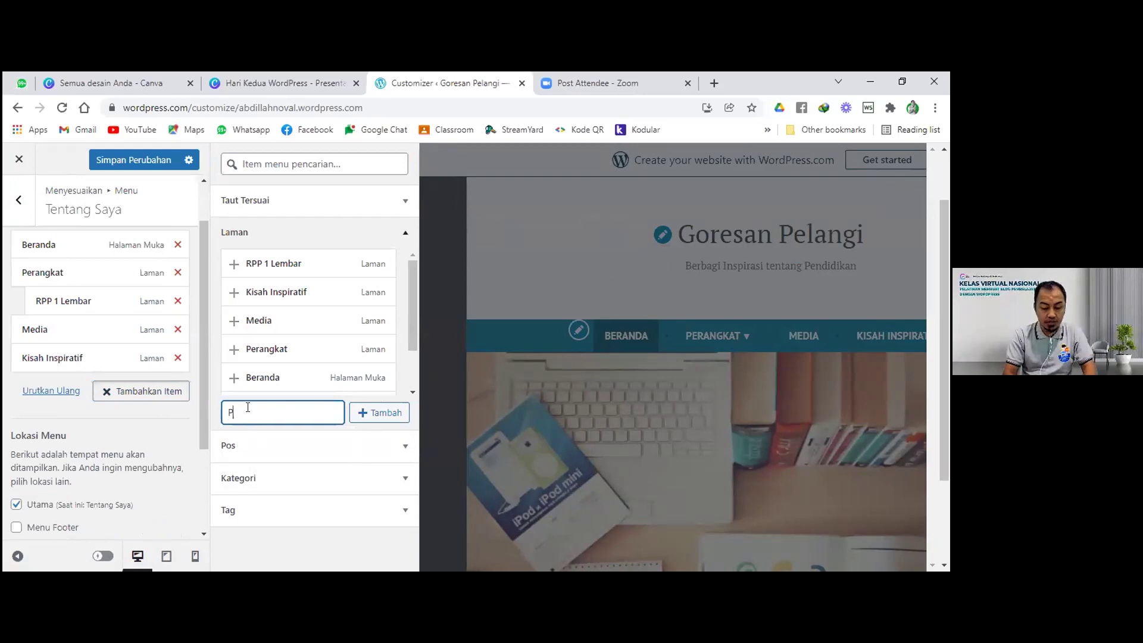
text(ower Point)
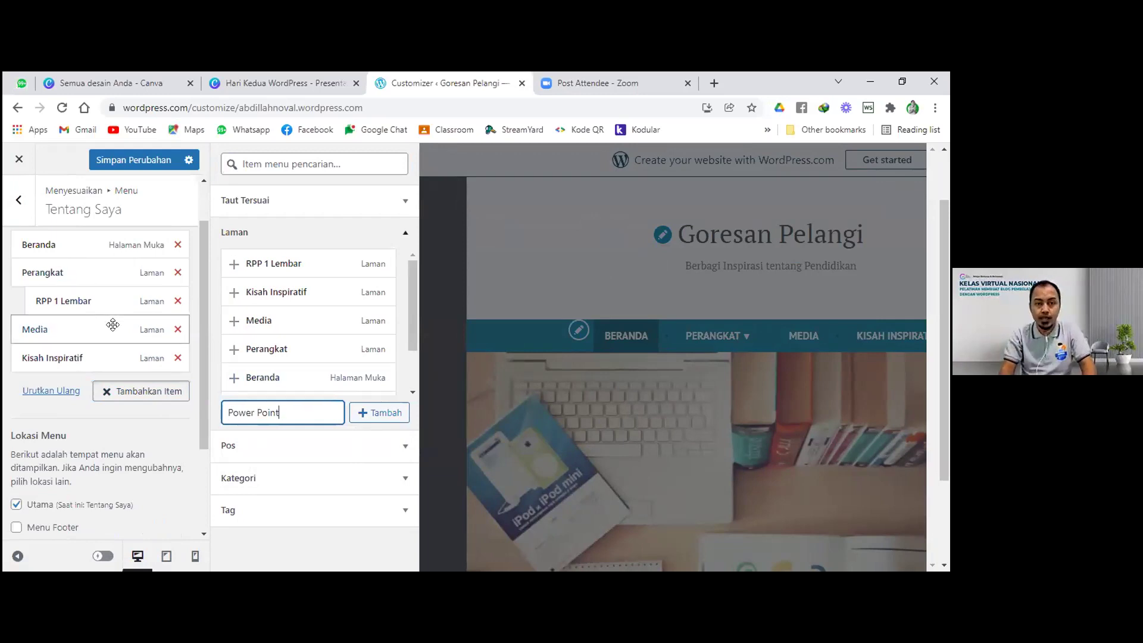
click(382, 421)
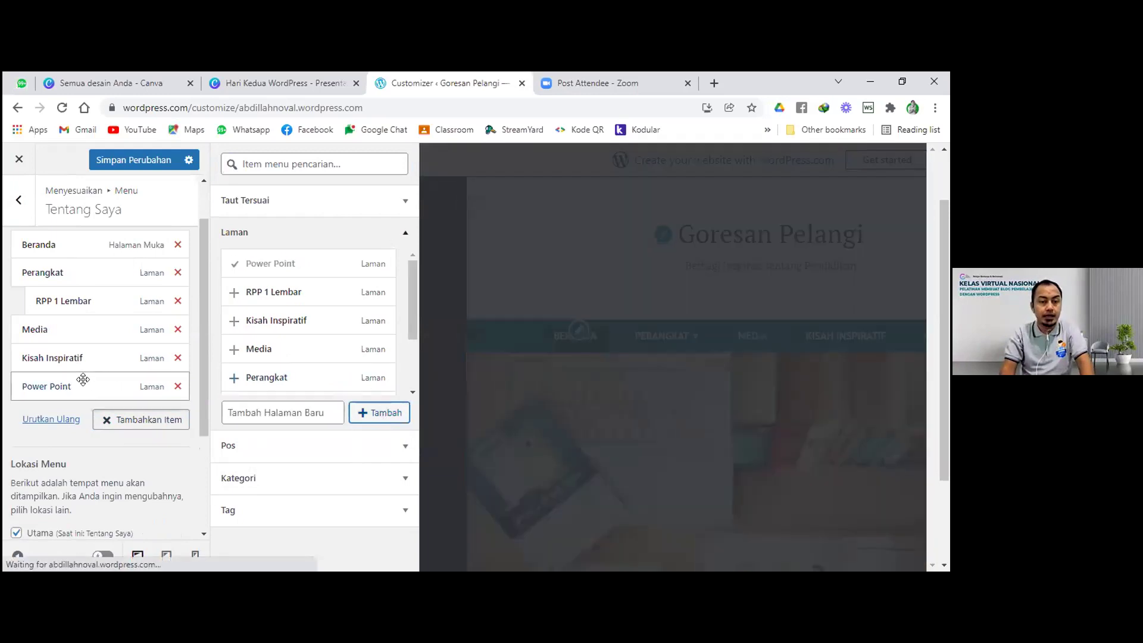
drag(87, 388, 102, 358)
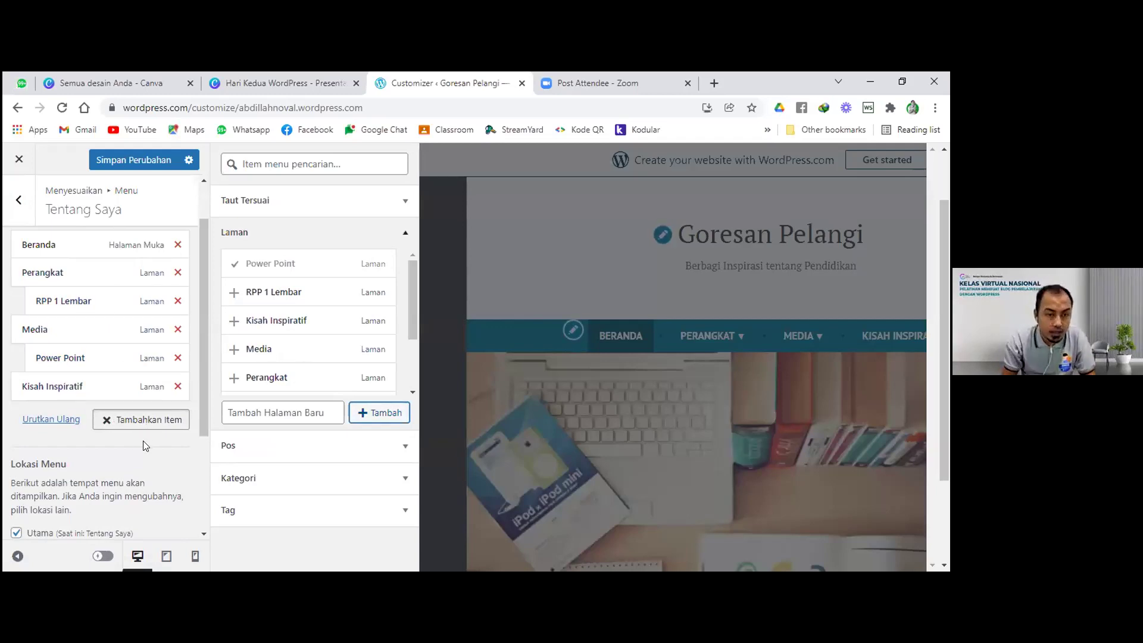
Step: Save the menu changes and close the customizer after reviewing the home page preview
click(139, 161)
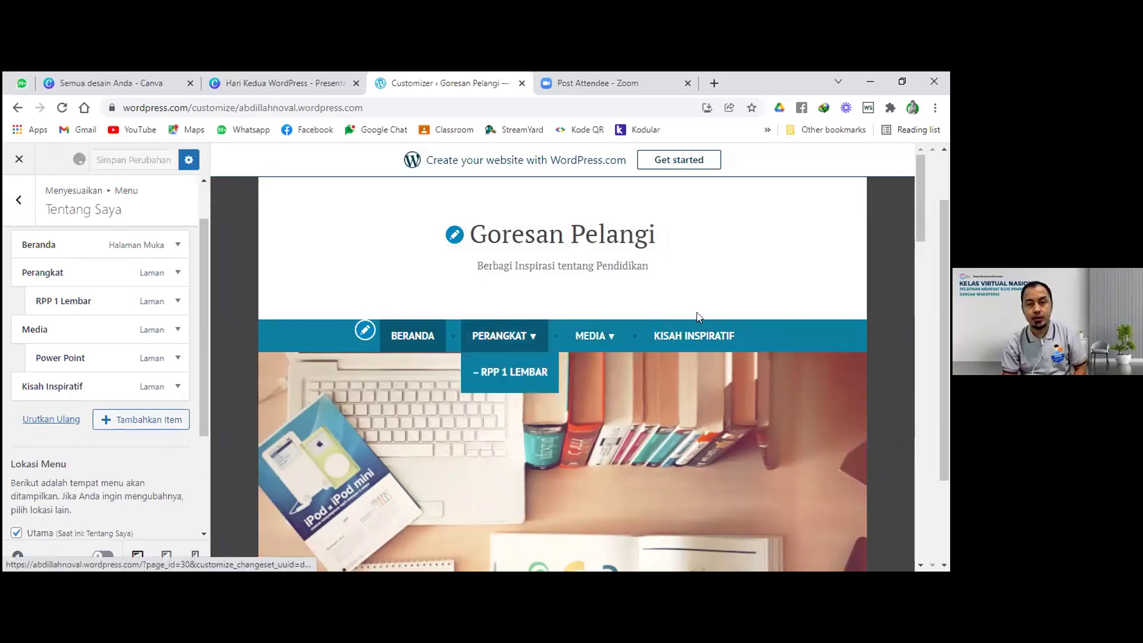
scroll(690, 351, down, 15)
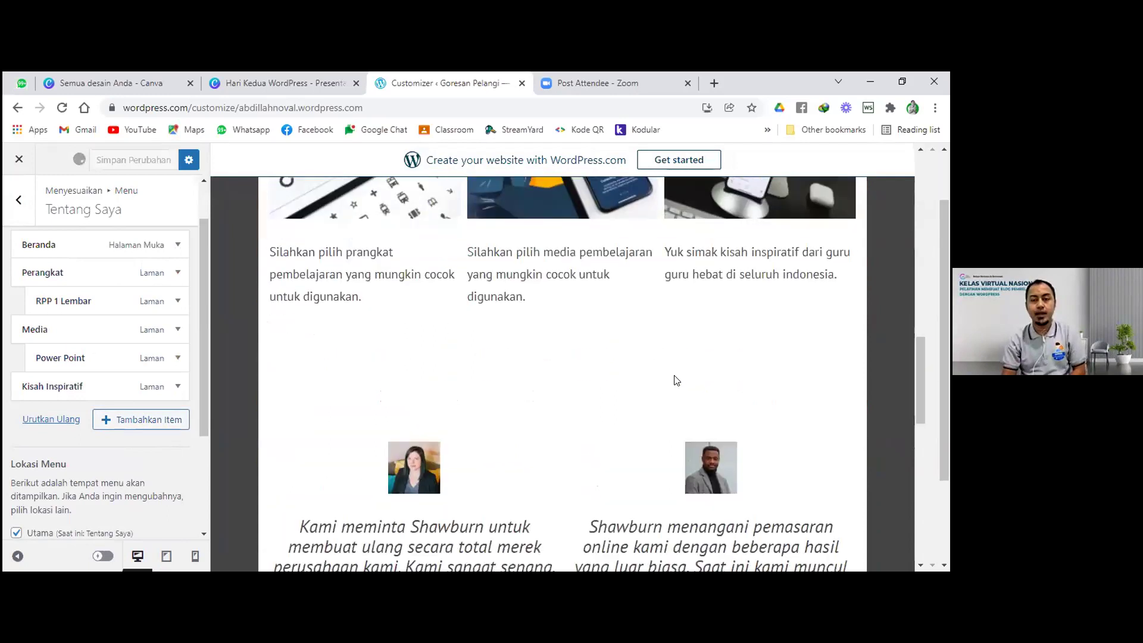
scroll(676, 380, up, 12)
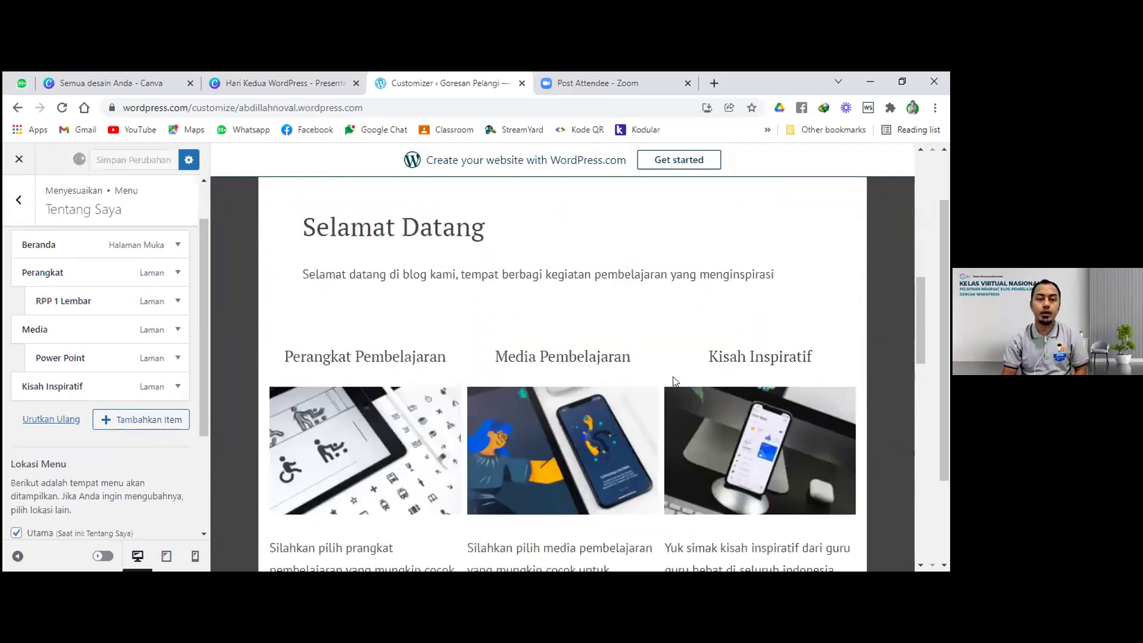
scroll(674, 379, up, 5)
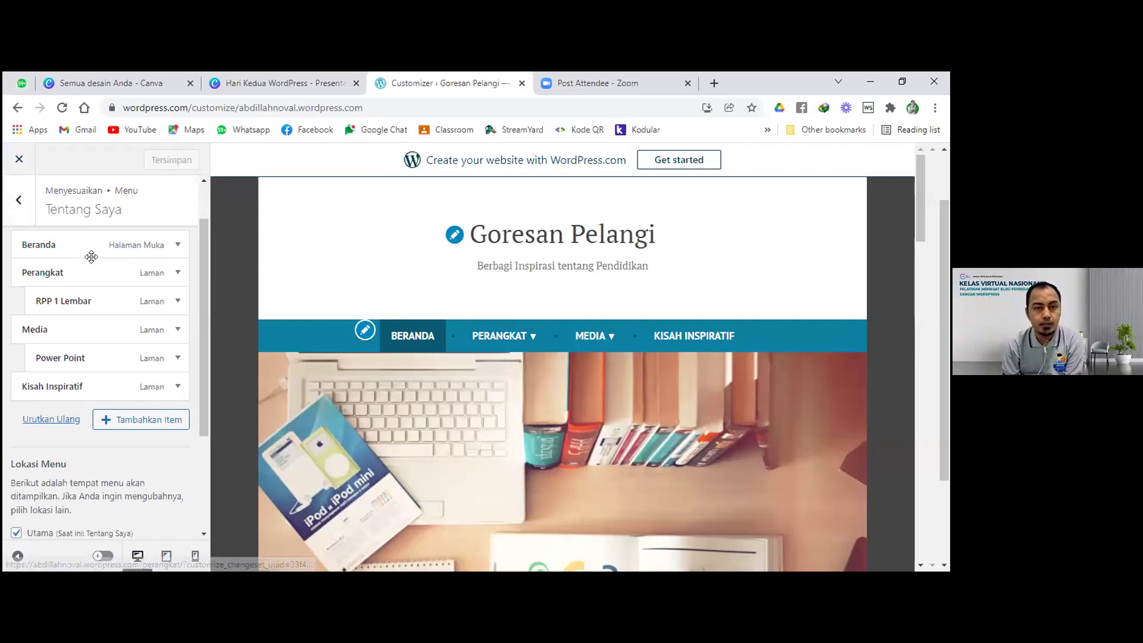
click(19, 159)
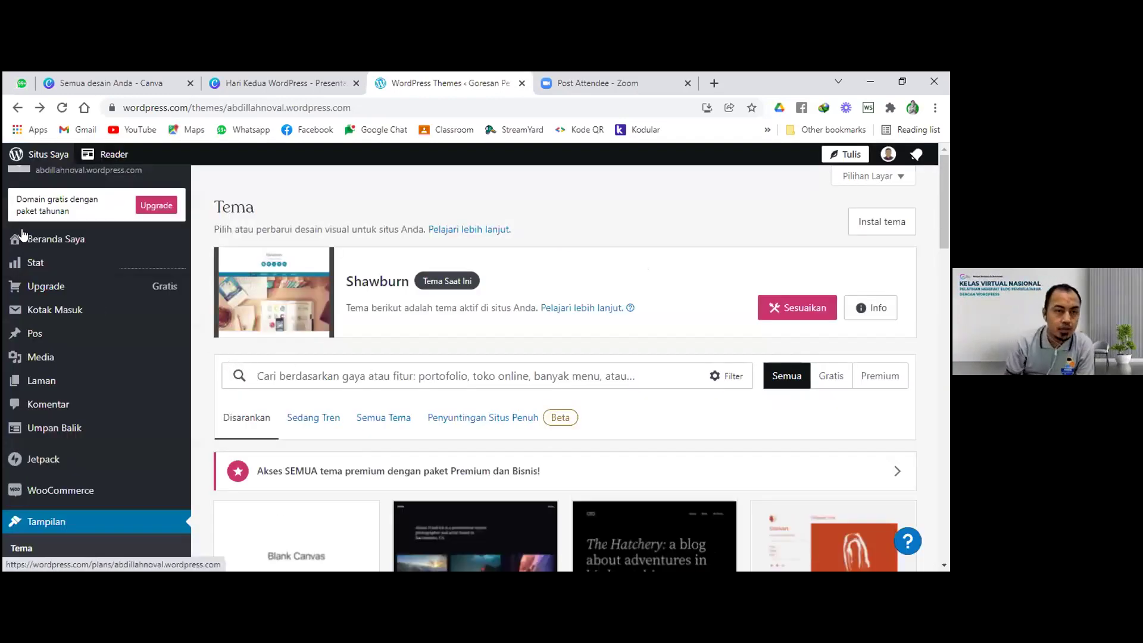
Step: Open the site preview and examine the Perangkat page and its submenu
click(24, 178)
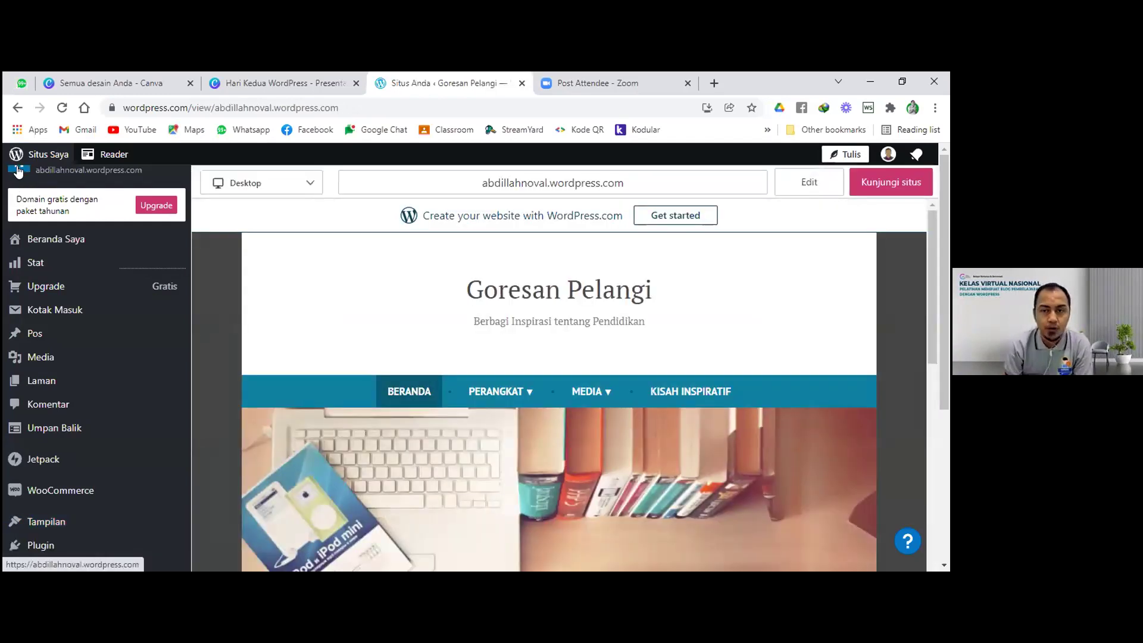
click(500, 394)
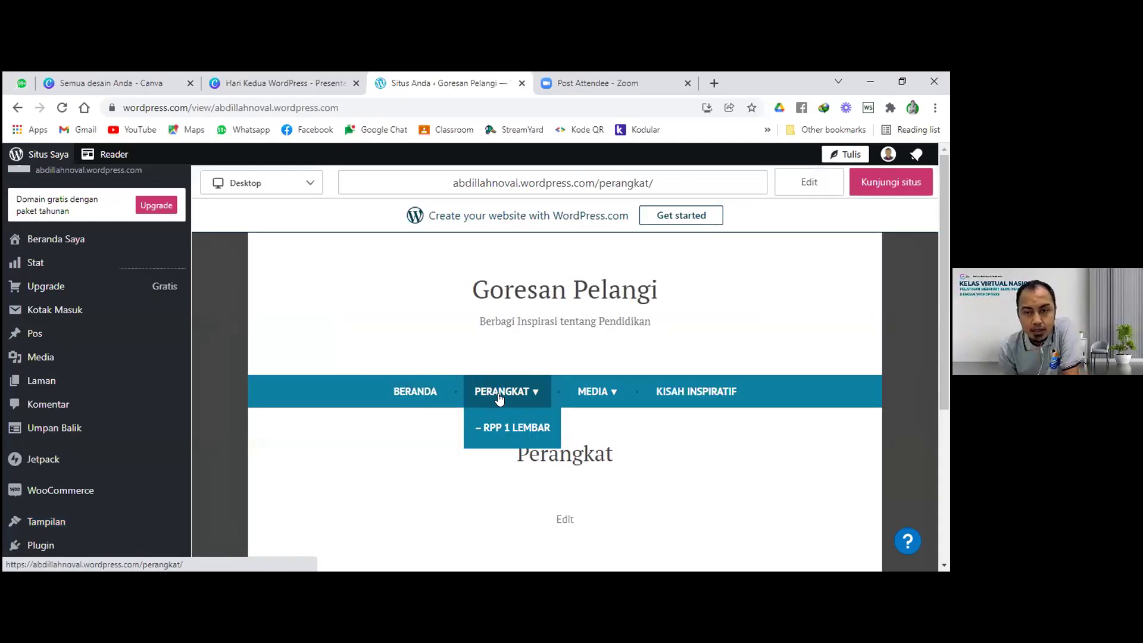
scroll(543, 459, down, 4)
scroll(552, 439, up, 2)
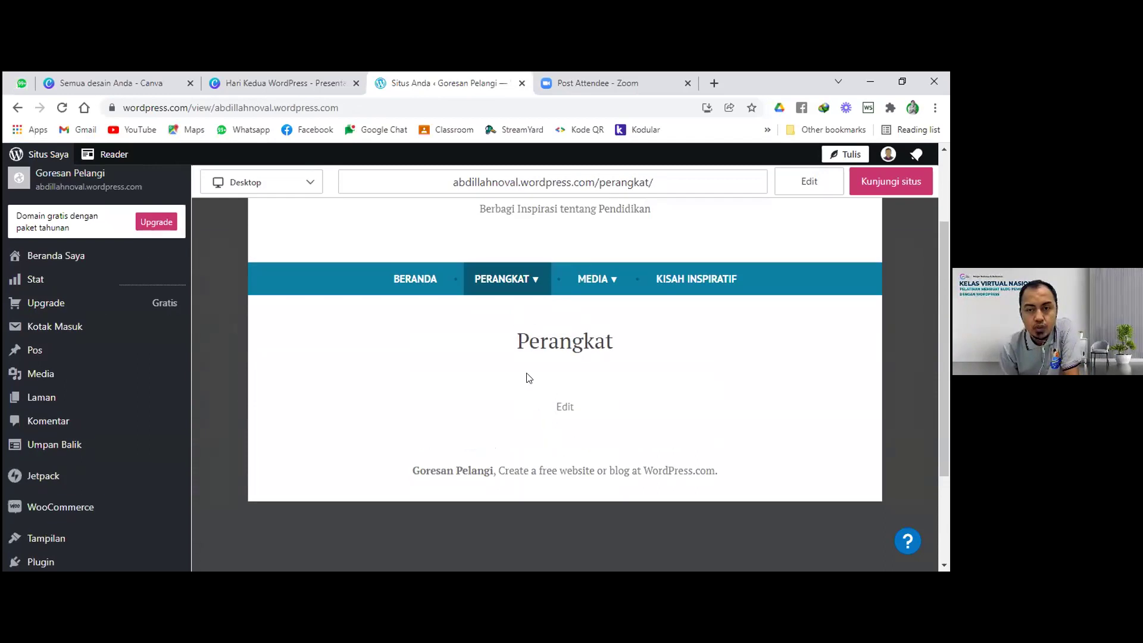
drag(518, 341, 604, 410)
click(607, 413)
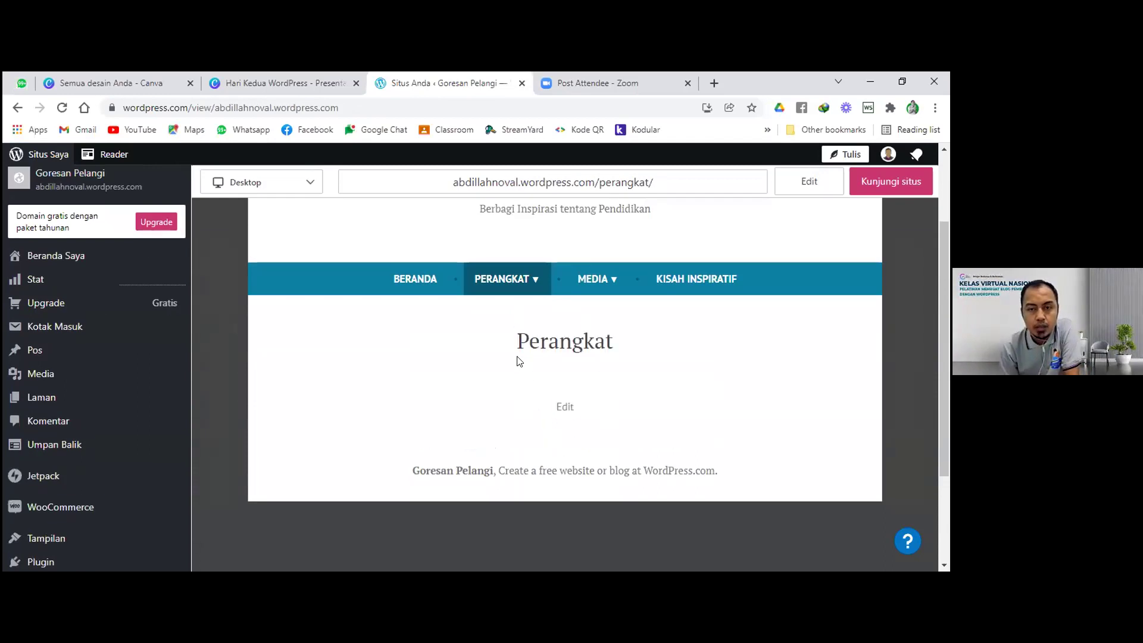
drag(516, 339, 615, 364)
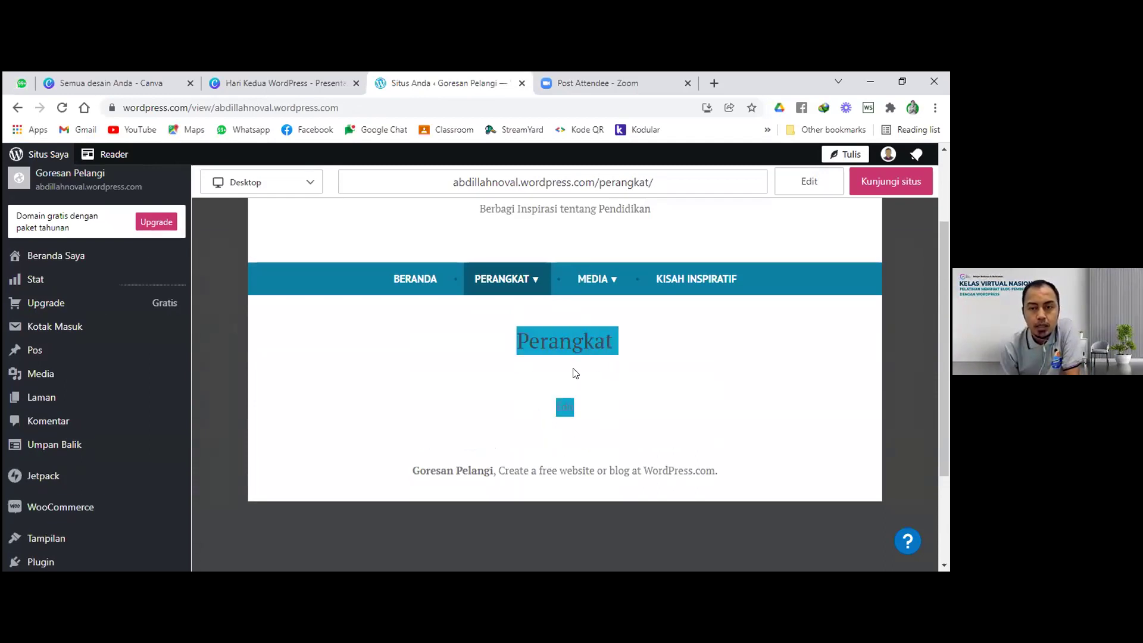
click(525, 328)
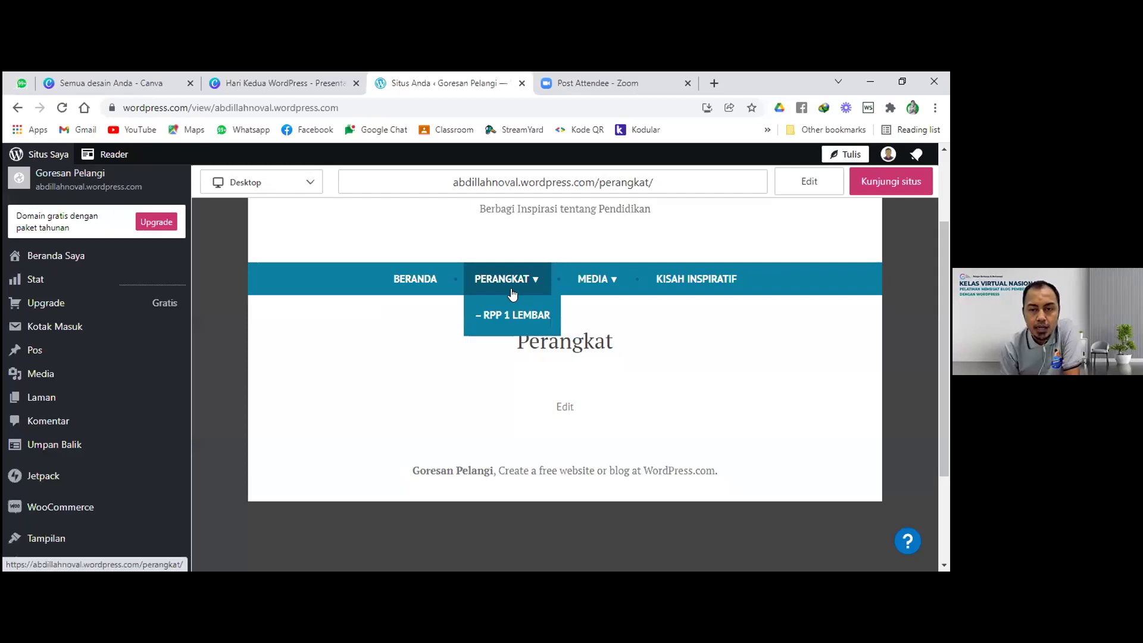
drag(513, 347, 592, 407)
click(605, 429)
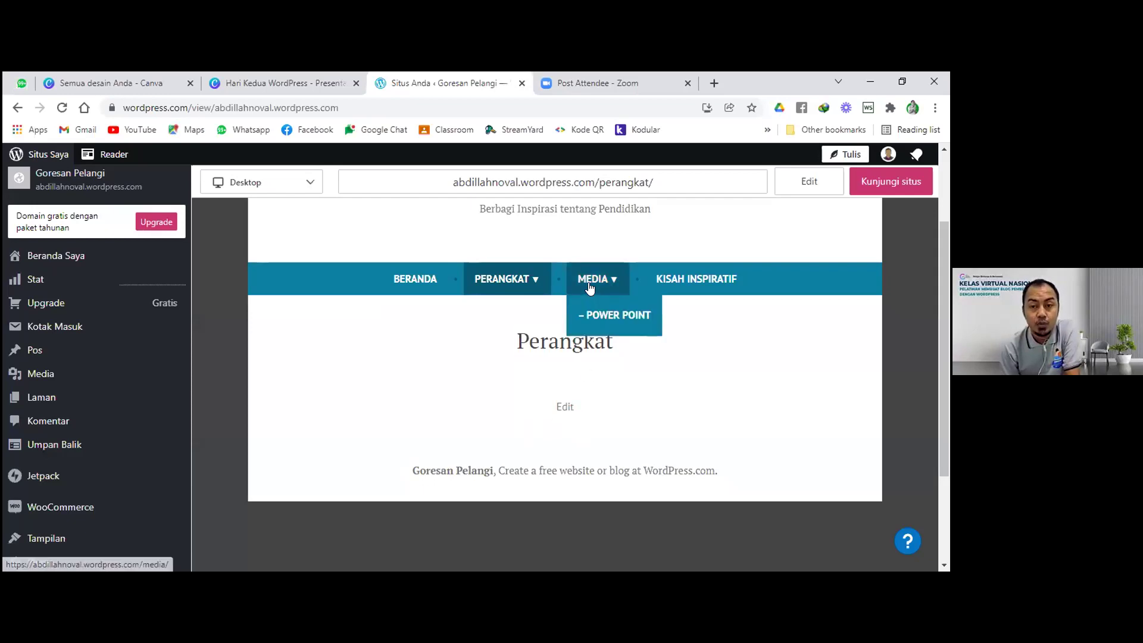
Step: Check the Media and Kisah Inspiratif pages in the site preview
click(590, 287)
drag(531, 349, 591, 408)
click(590, 421)
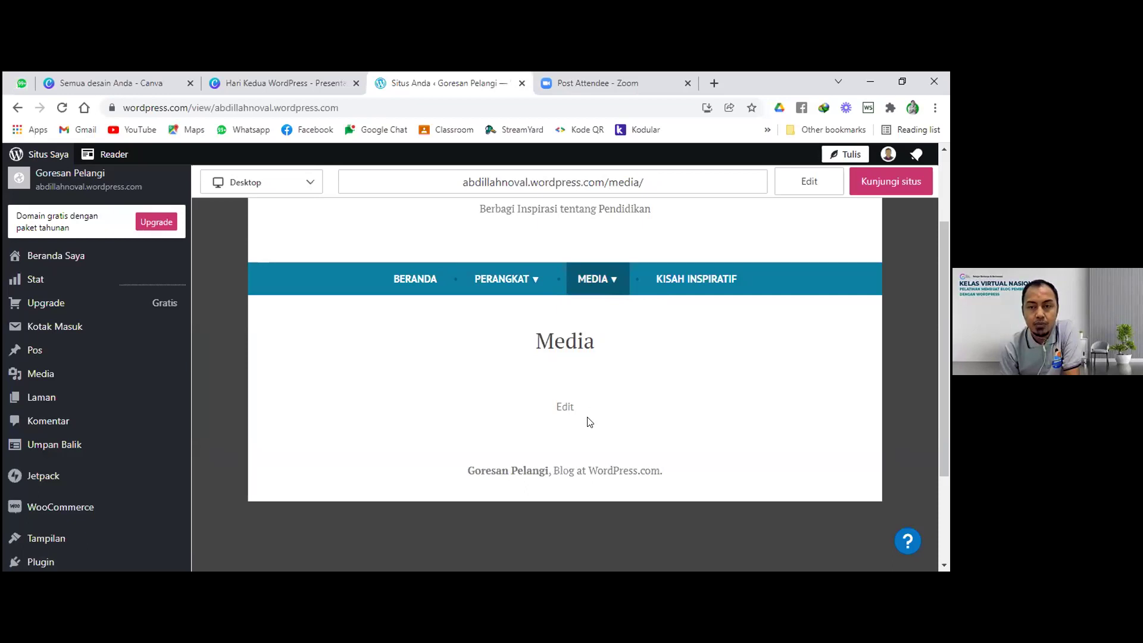
mouse_move(523, 281)
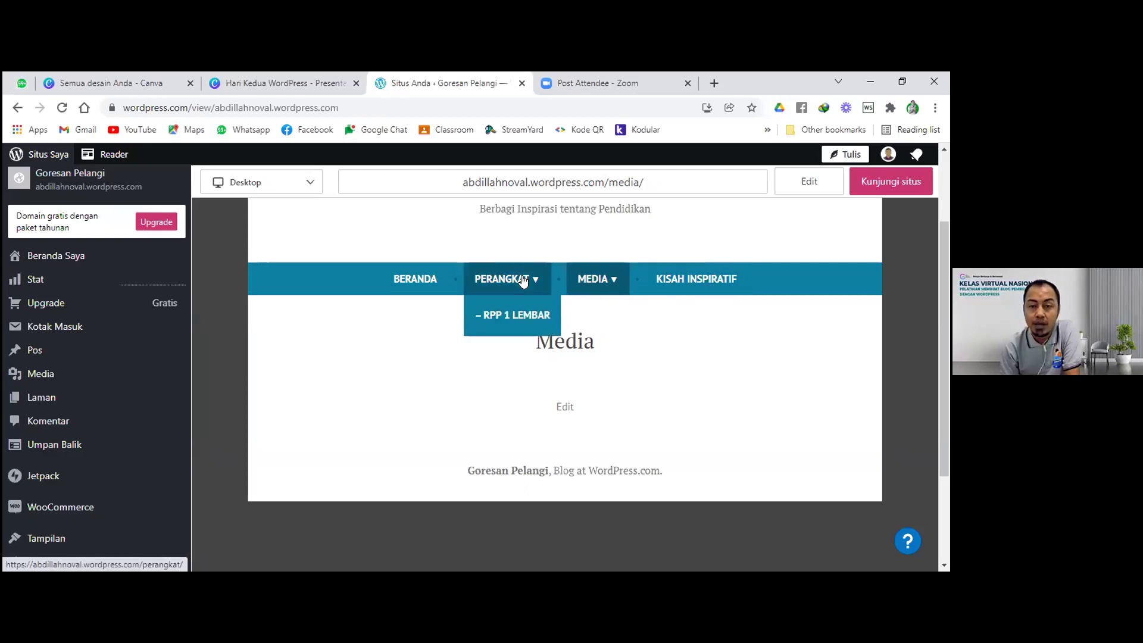
click(678, 290)
drag(483, 342, 606, 421)
click(605, 421)
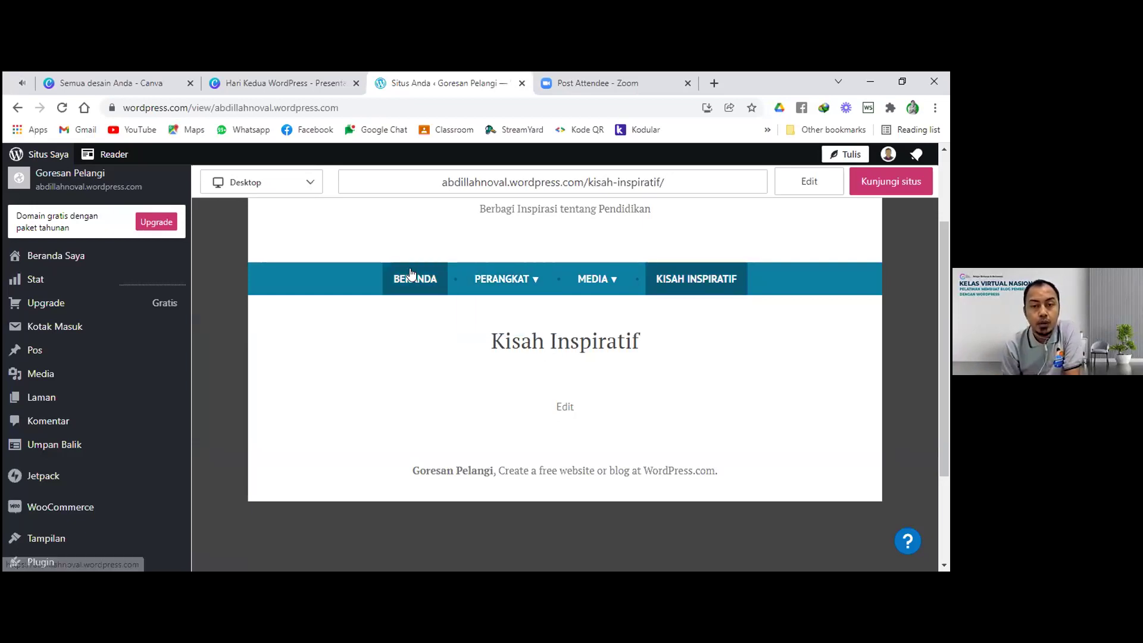
Step: Review the Beranda page's content in the preview and return to the Perangkat page
click(422, 284)
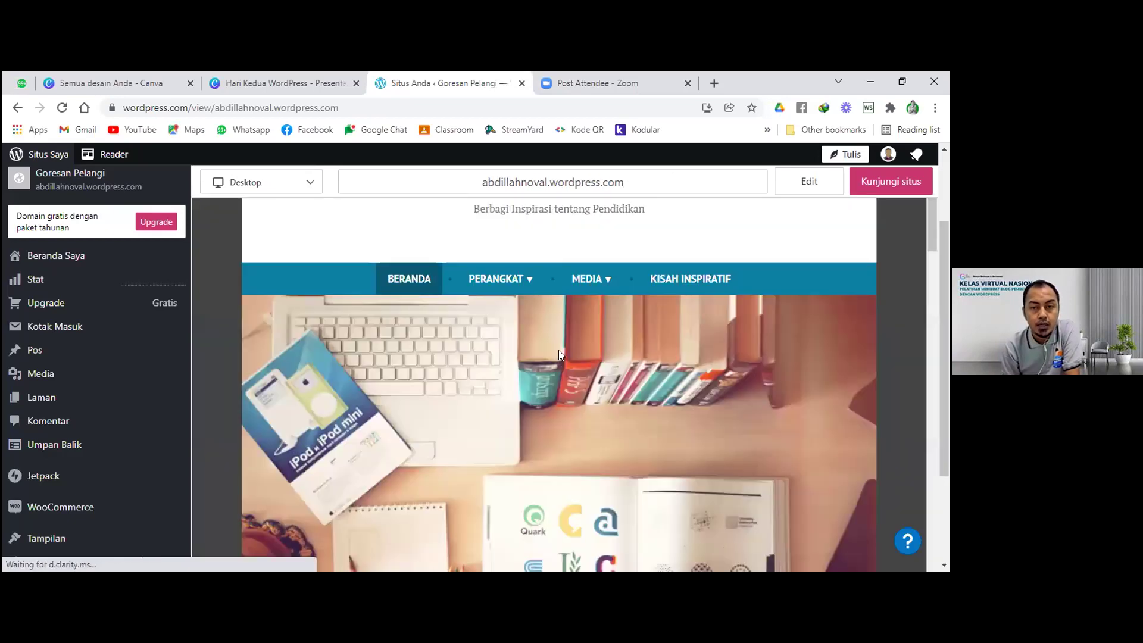
scroll(594, 340, down, 5)
scroll(482, 332, down, 5)
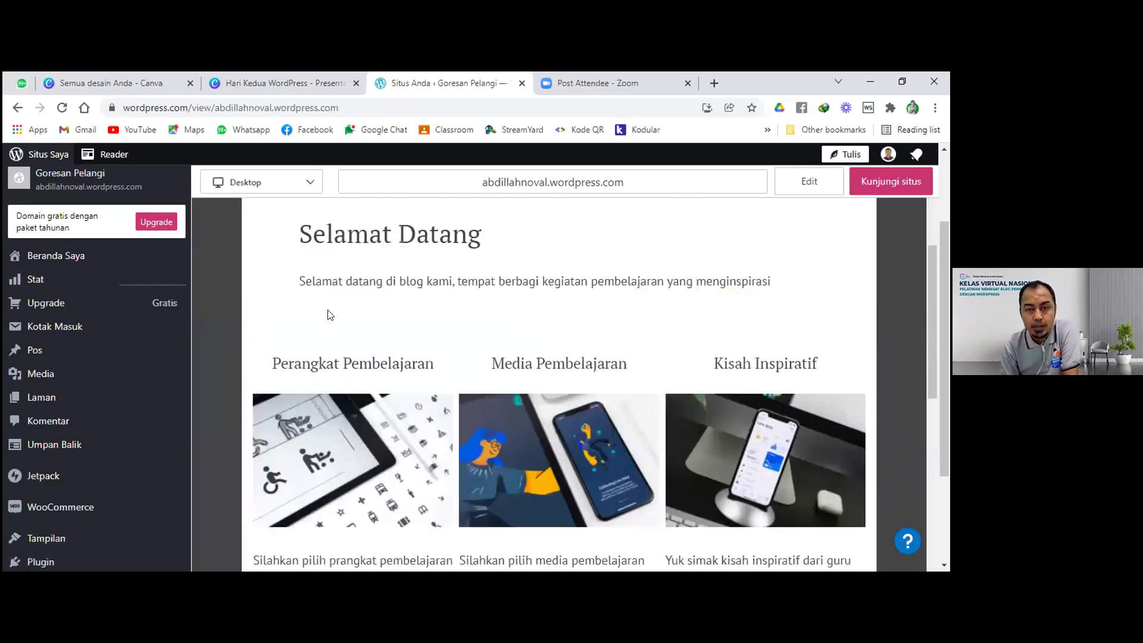
scroll(492, 430, down, 3)
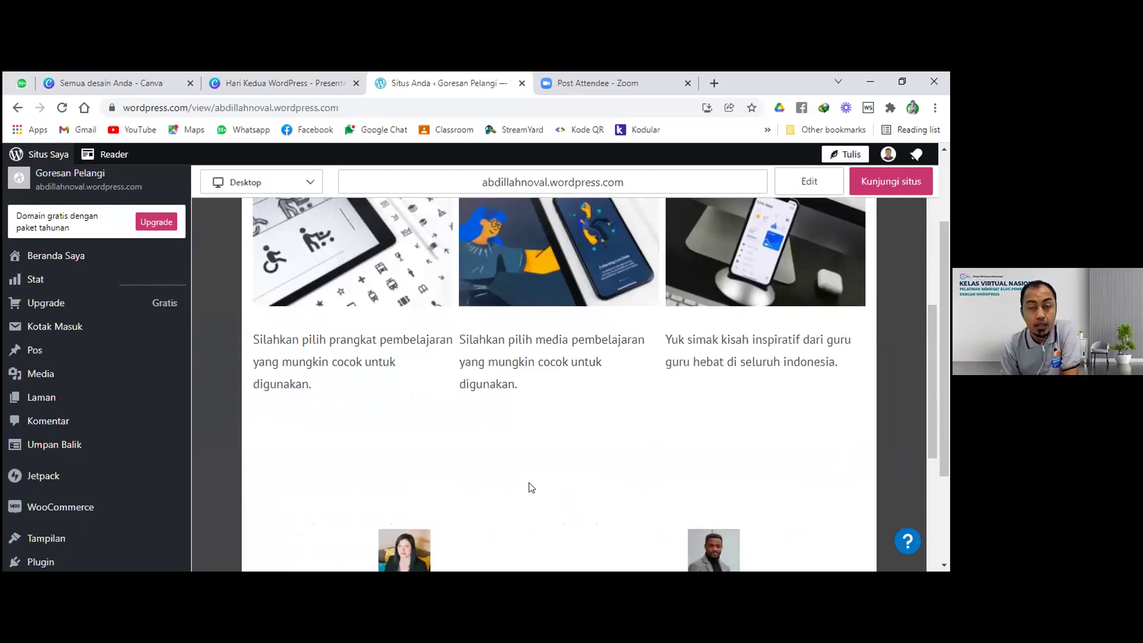
scroll(528, 484, up, 10)
mouse_move(491, 280)
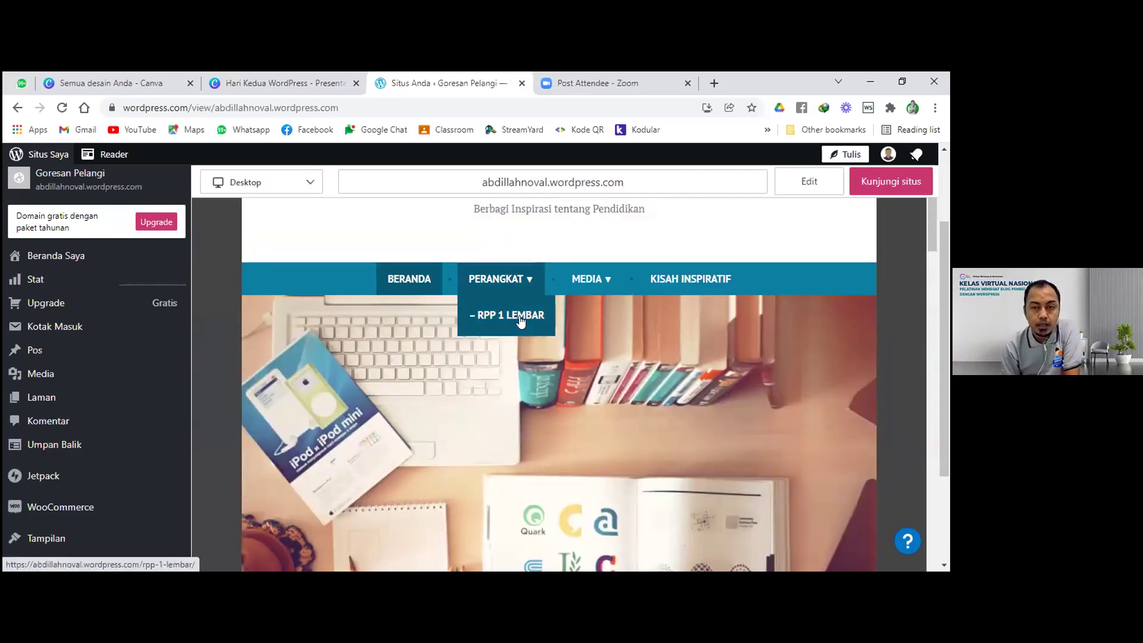
click(508, 281)
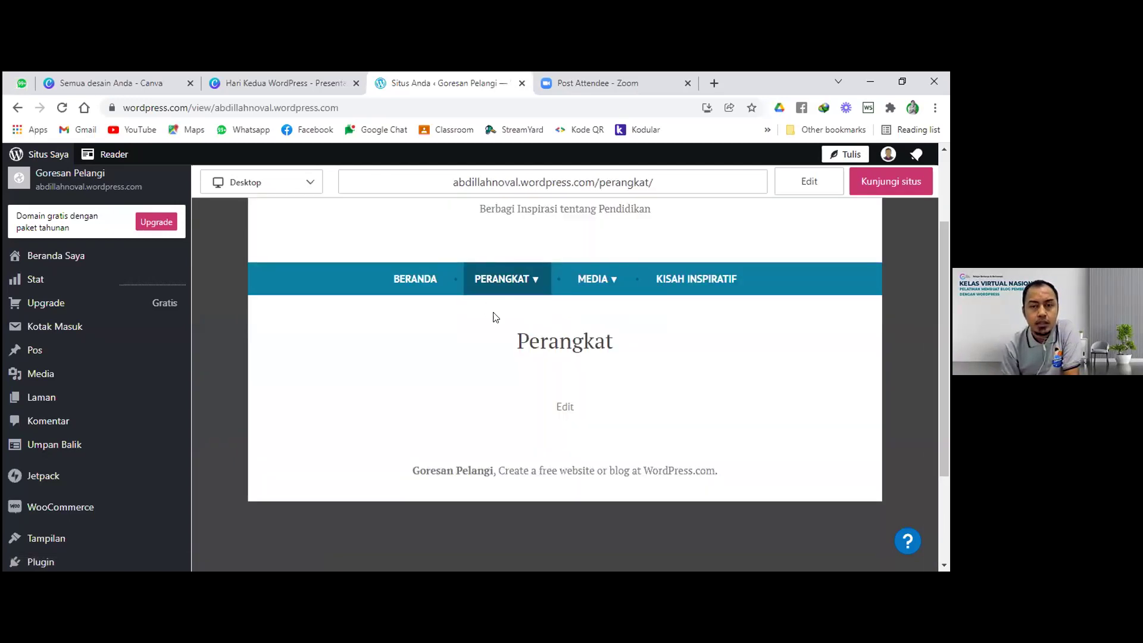
drag(505, 318, 569, 406)
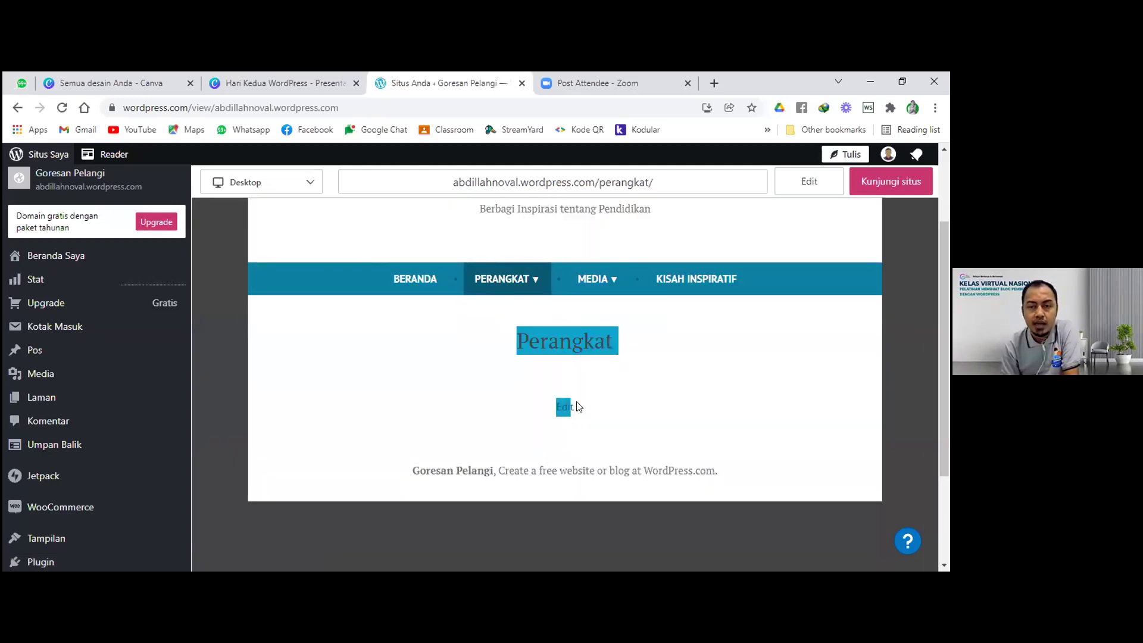
click(686, 417)
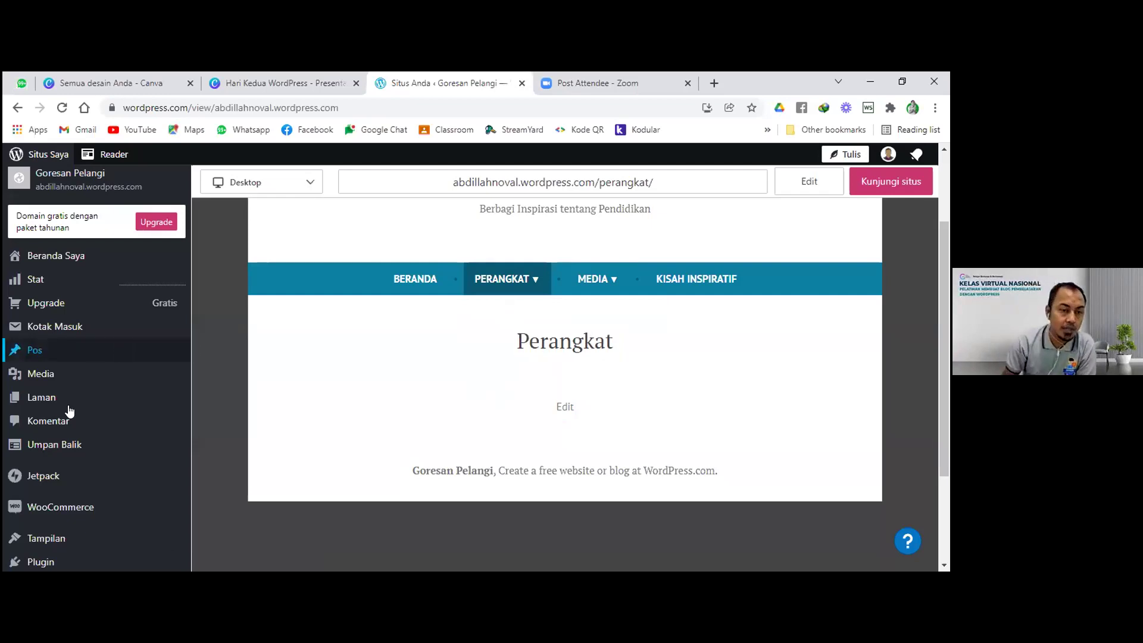
Step: Find the Perangkat page in the list of published pages and open it for editing
mouse_move(48, 396)
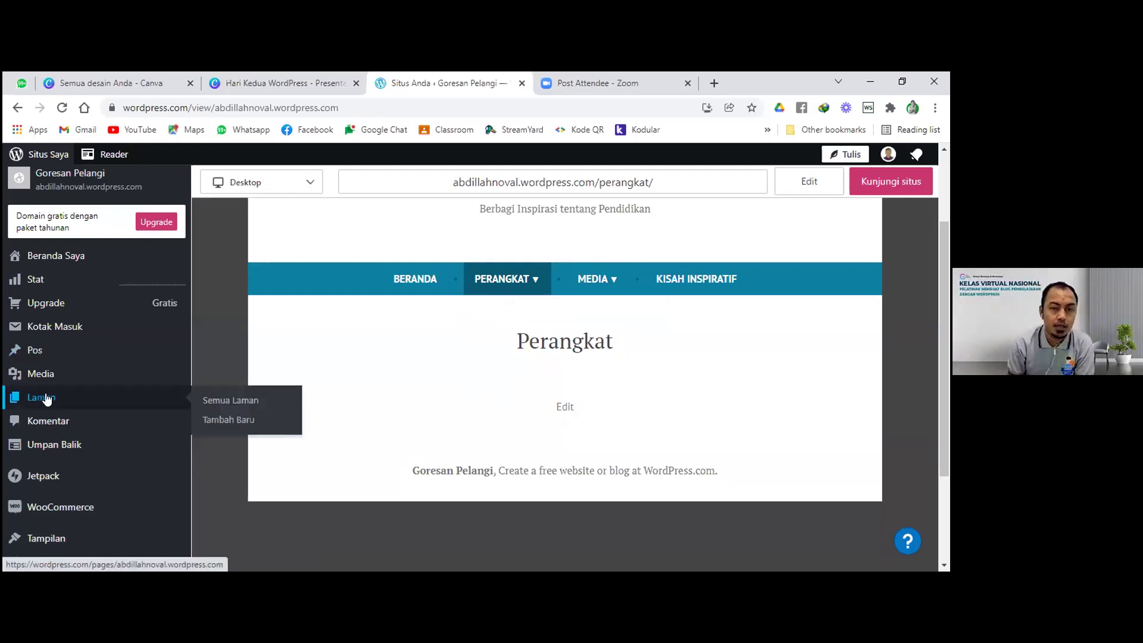
click(46, 398)
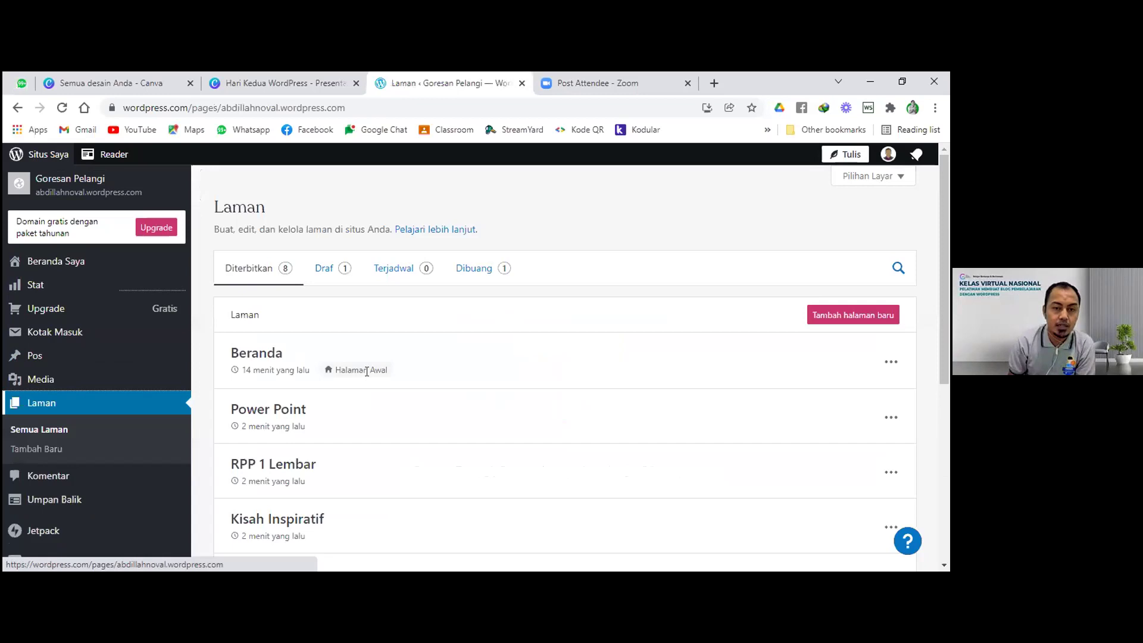
scroll(366, 373, down, 5)
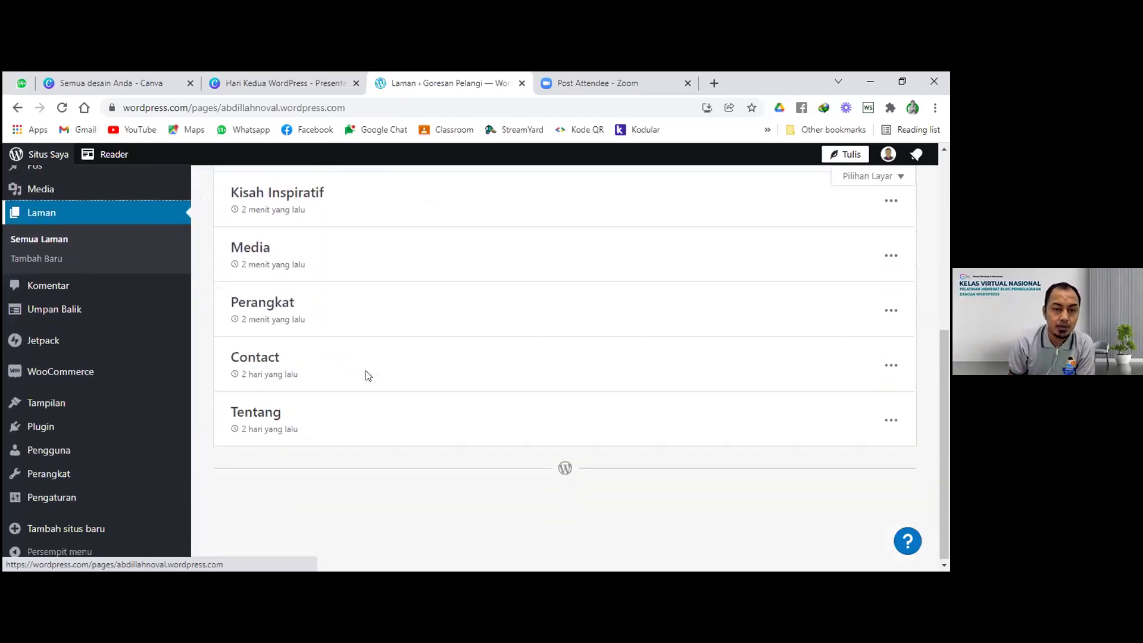
scroll(365, 375, up, 5)
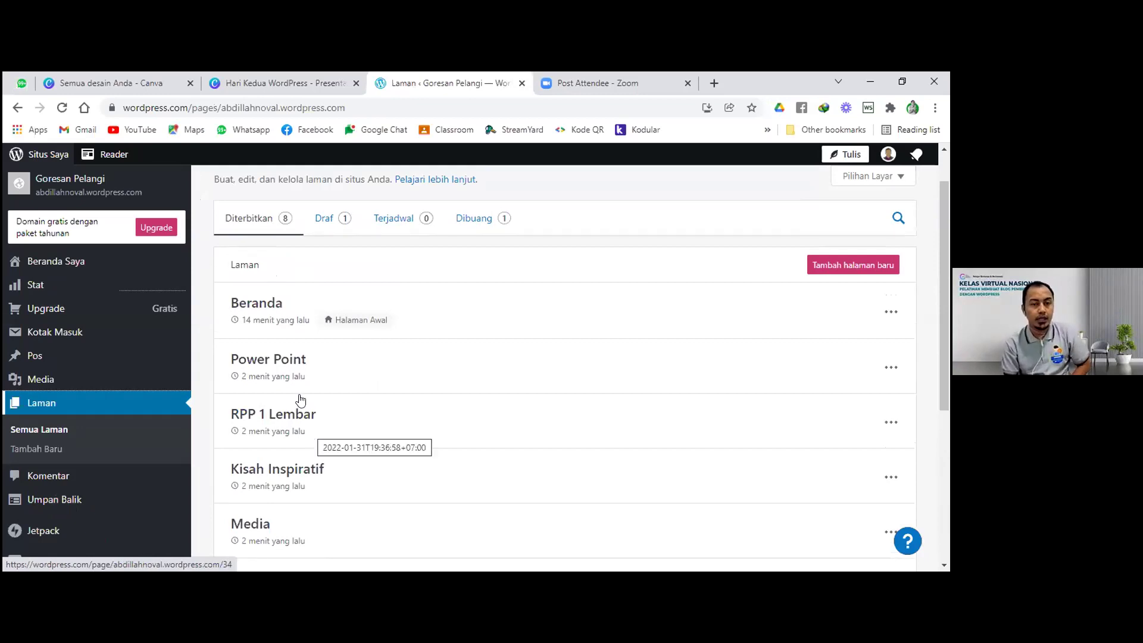
scroll(303, 423, down, 2)
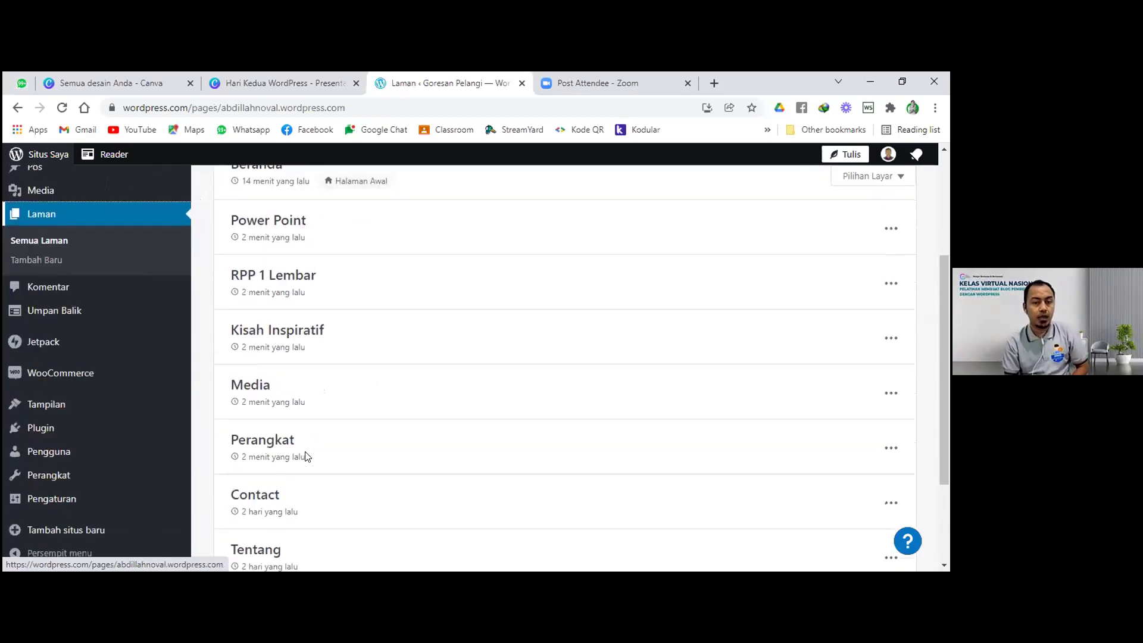
scroll(906, 377, down, 1)
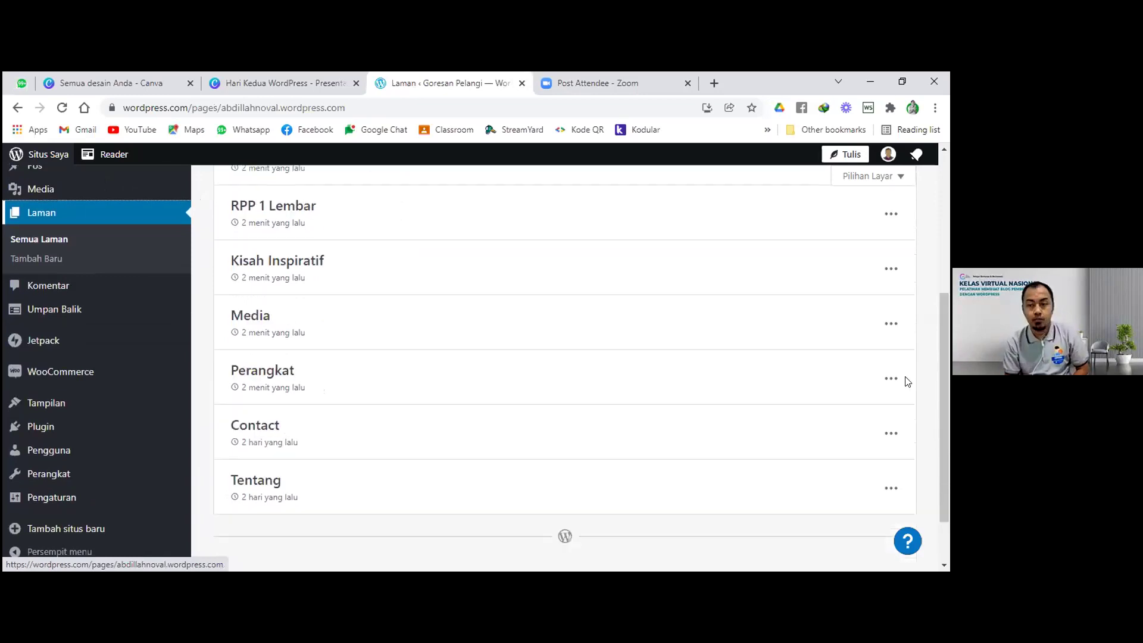
click(891, 378)
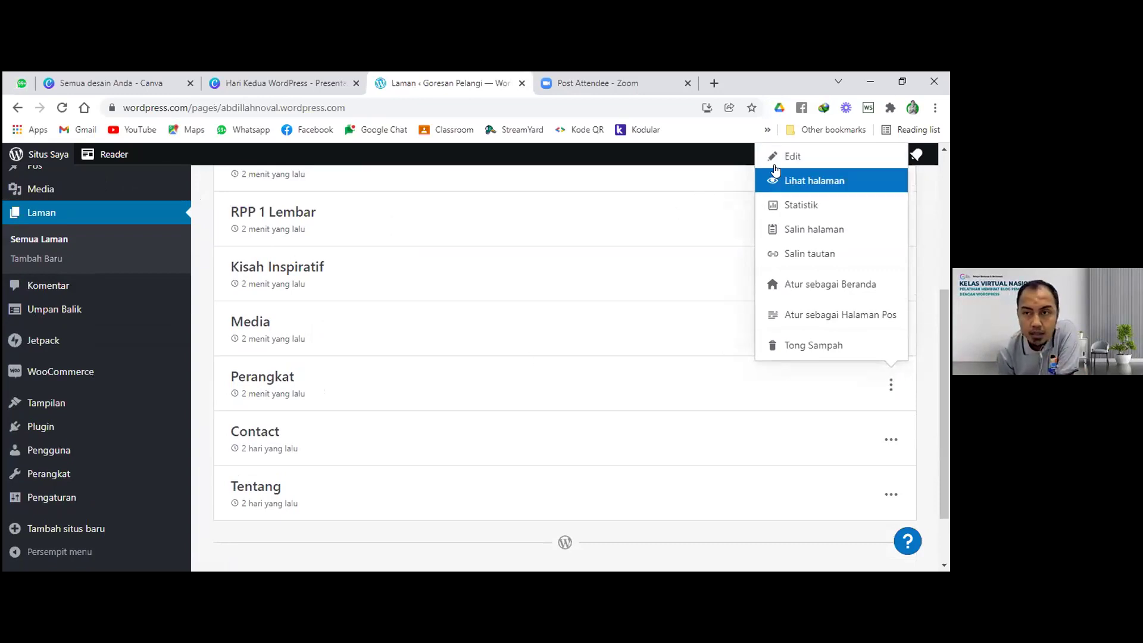
click(791, 157)
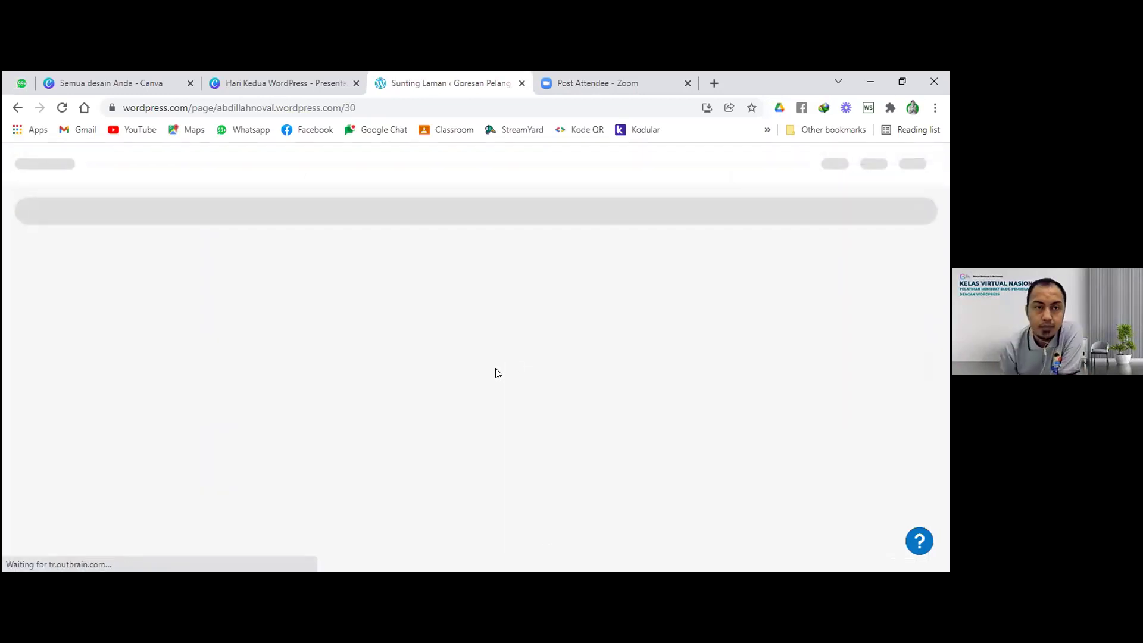
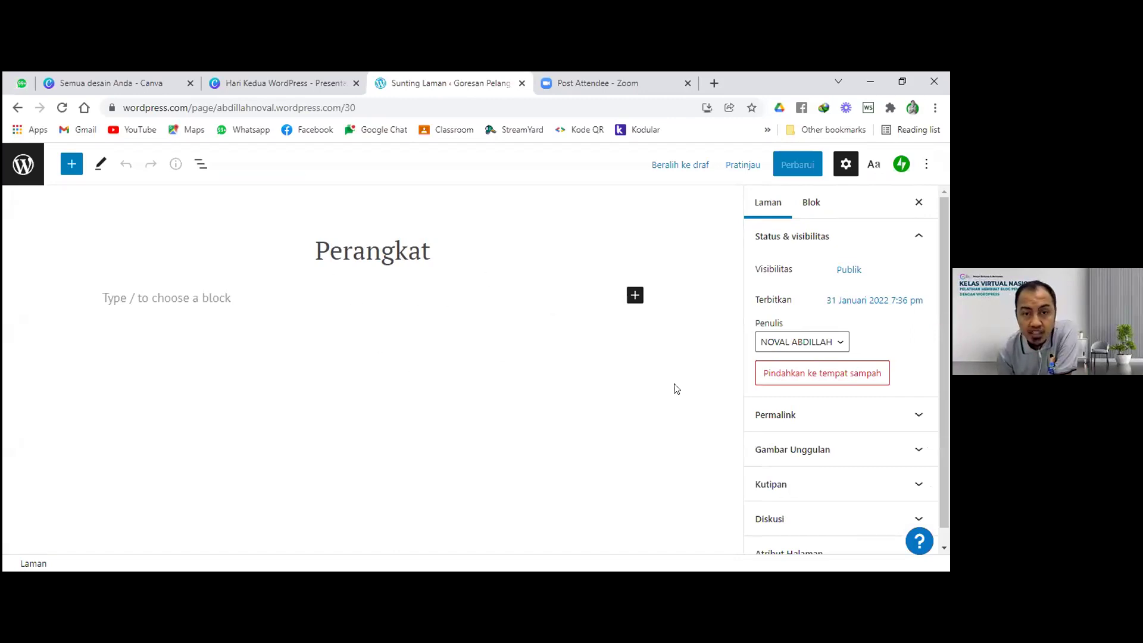
Step: Examine the Perangkat page's permalink and featured image settings
click(849, 415)
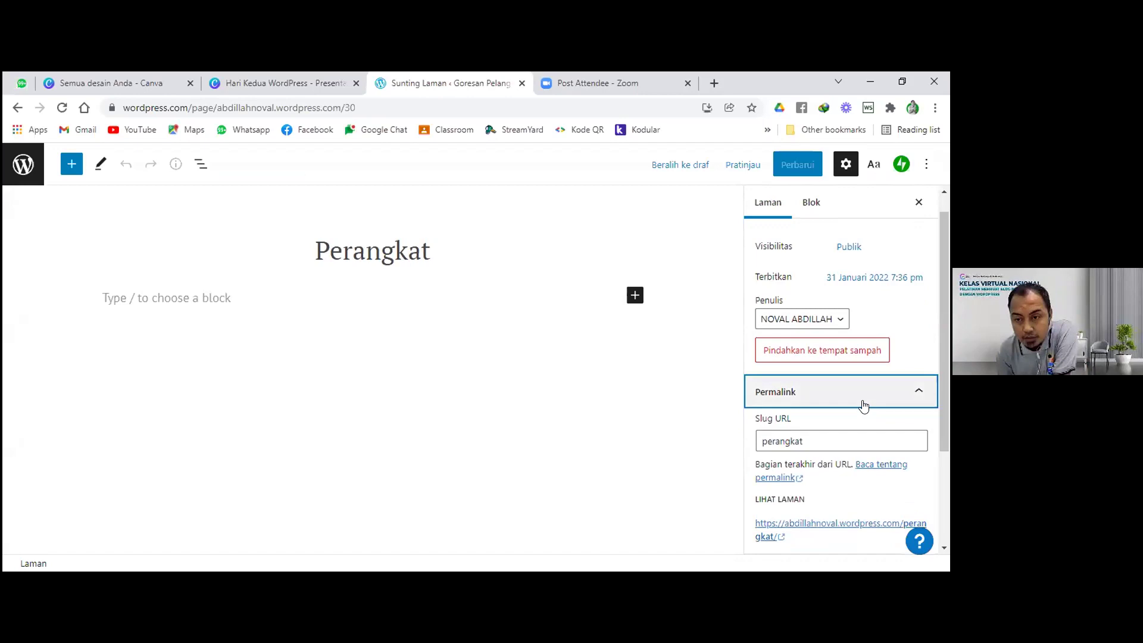
scroll(857, 396, down, 1)
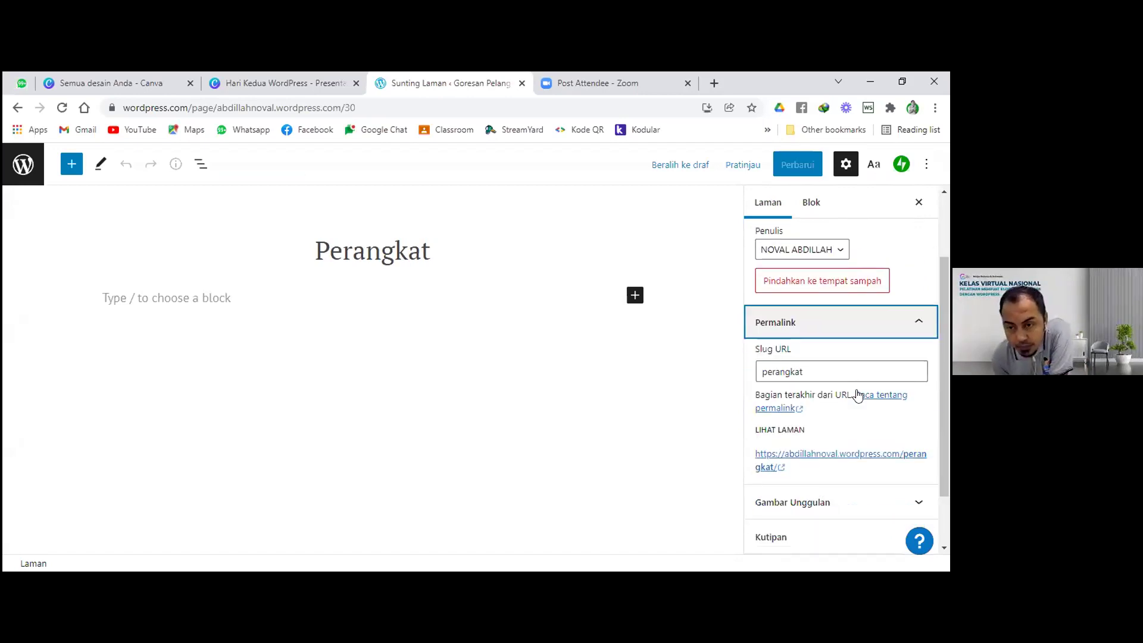
scroll(865, 421, down, 1)
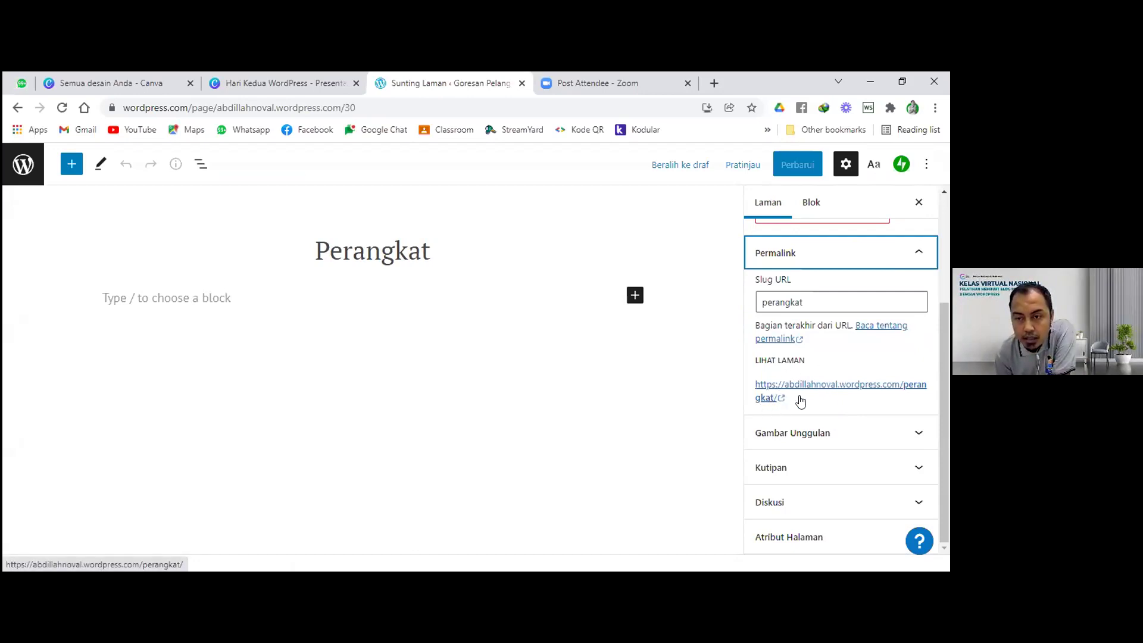
click(824, 307)
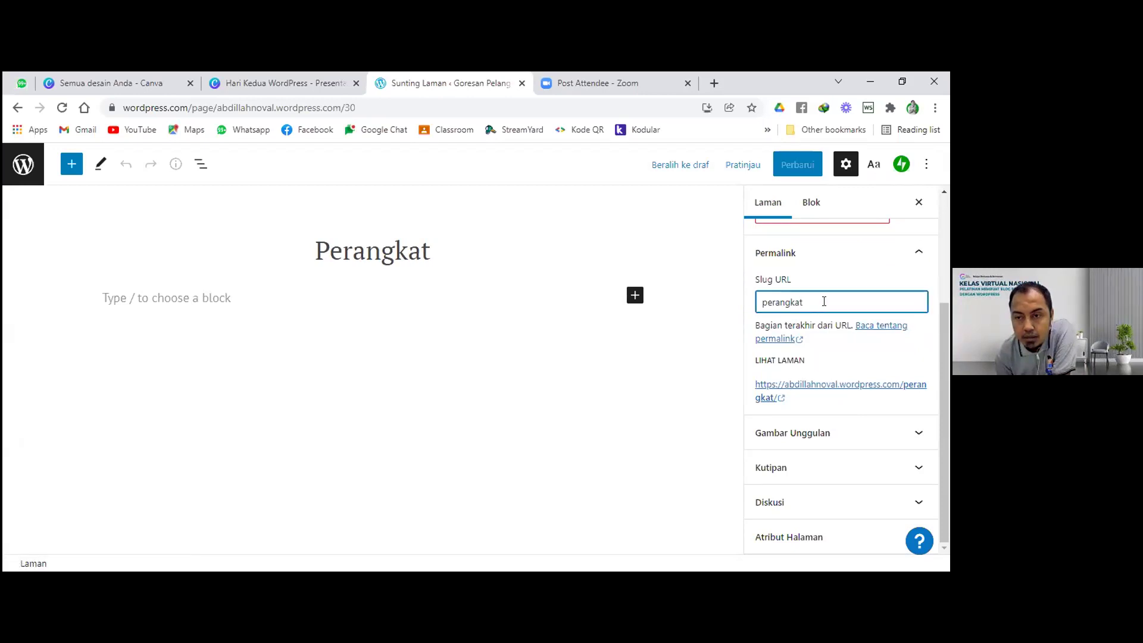
click(833, 266)
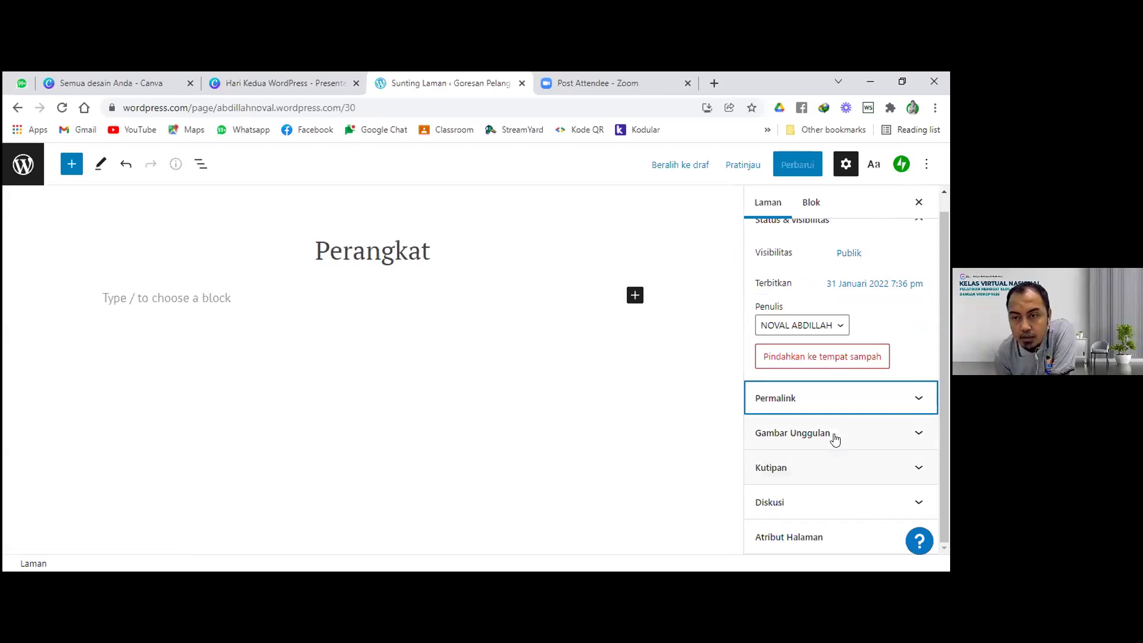
scroll(834, 435, up, 1)
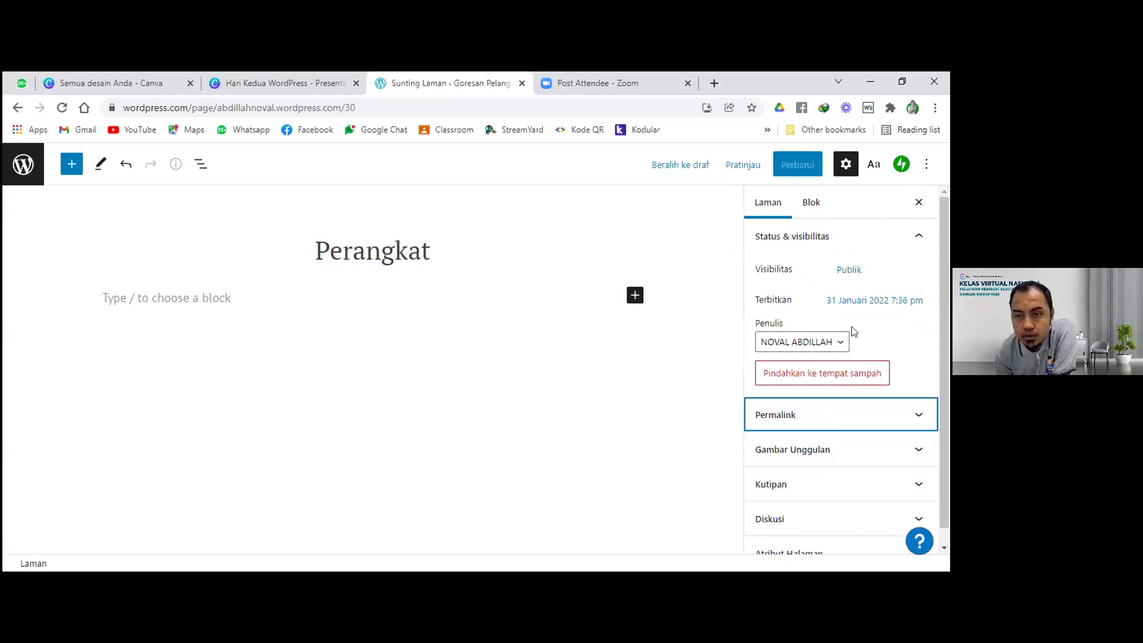
scroll(851, 357, down, 1)
click(845, 442)
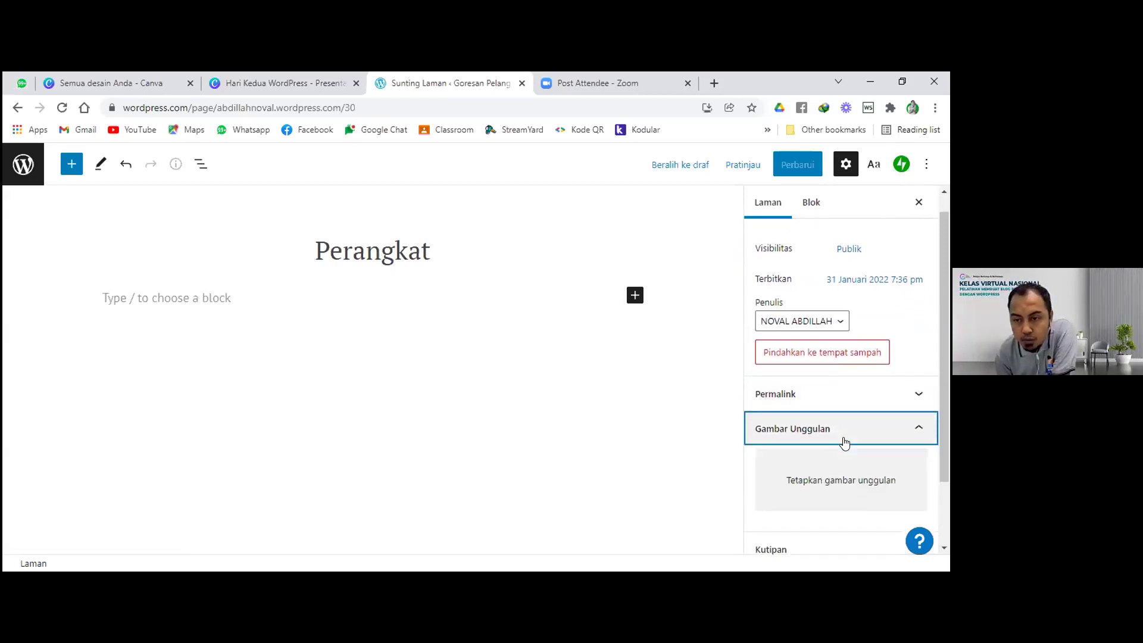
scroll(848, 411, down, 2)
click(857, 347)
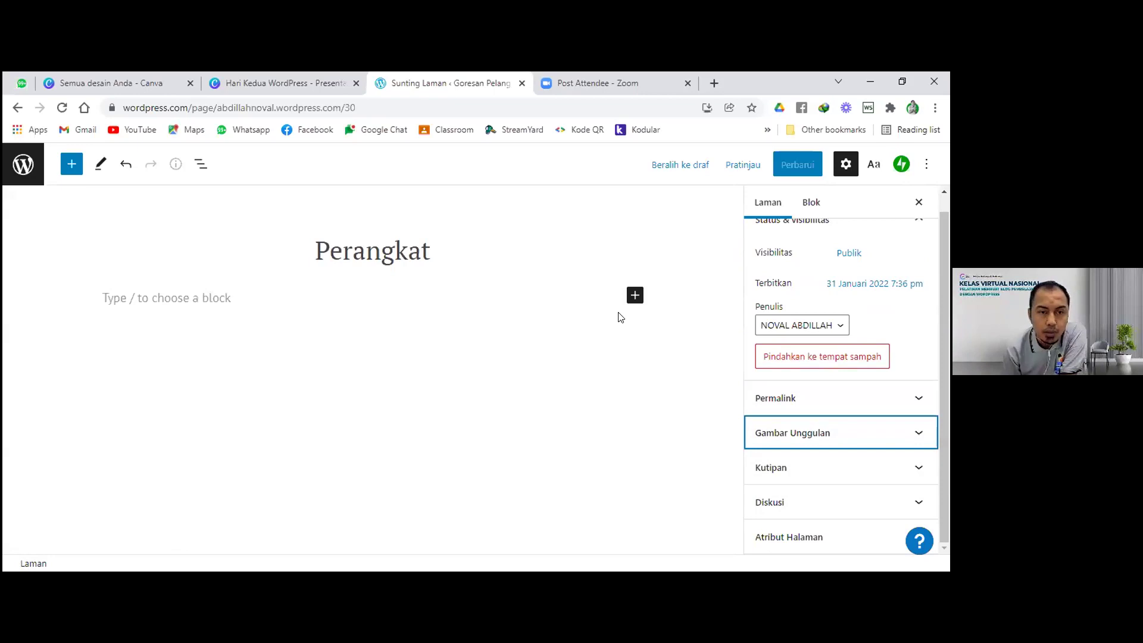
Step: Add a paragraph block to the empty body of the Perangkat page
click(635, 296)
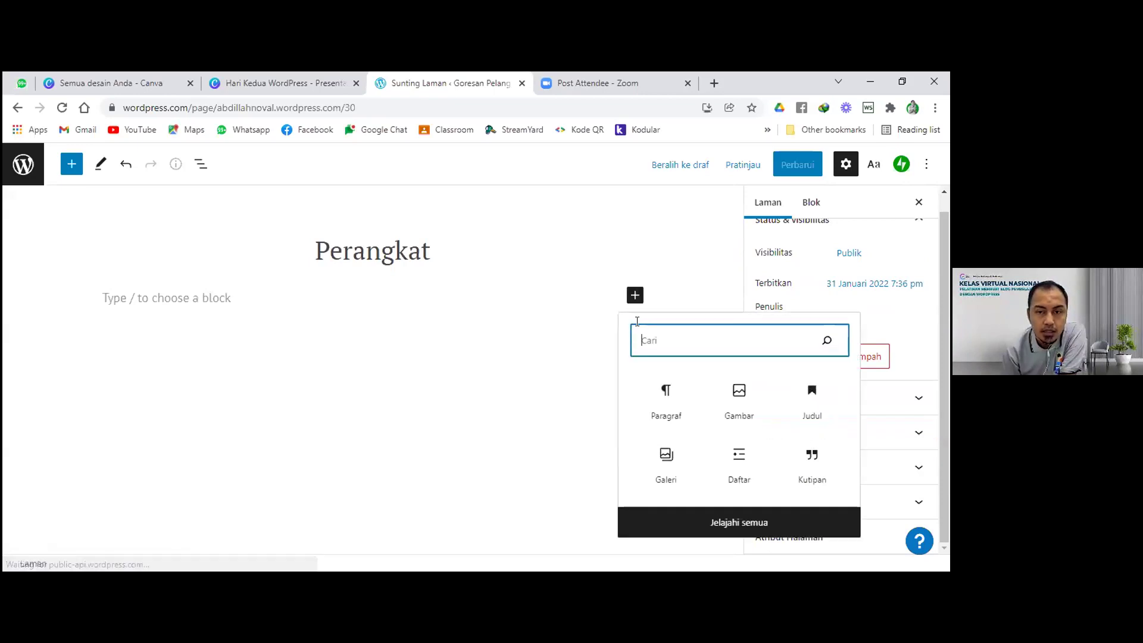
click(684, 426)
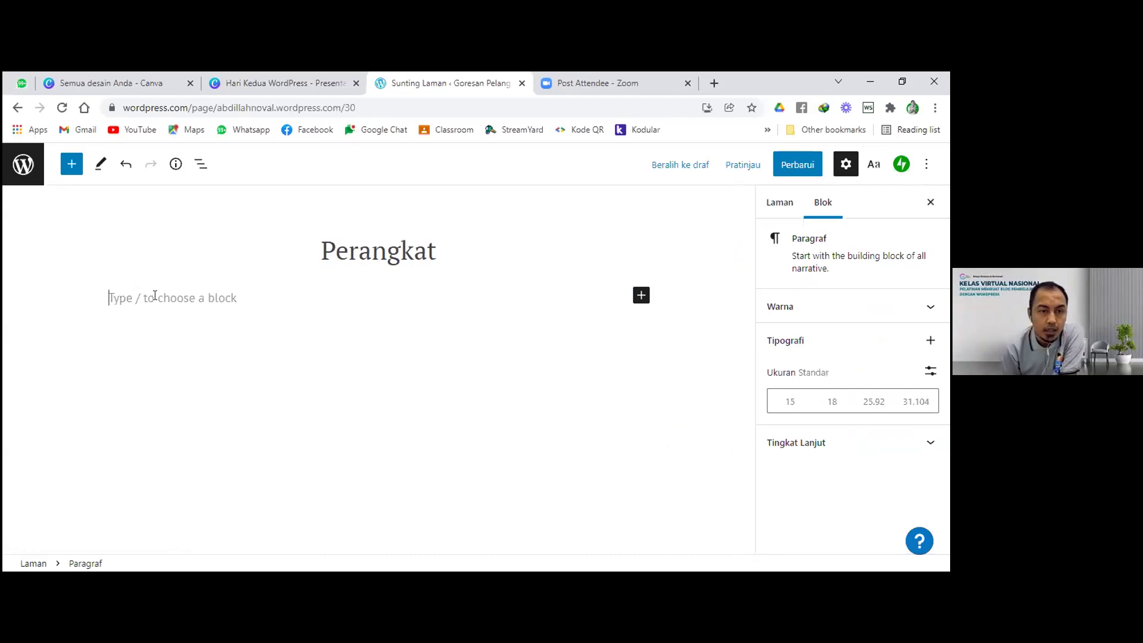
Step: Search Google for "lorem ipsum" in a new browser tab and open the lipsum.com result
click(710, 85)
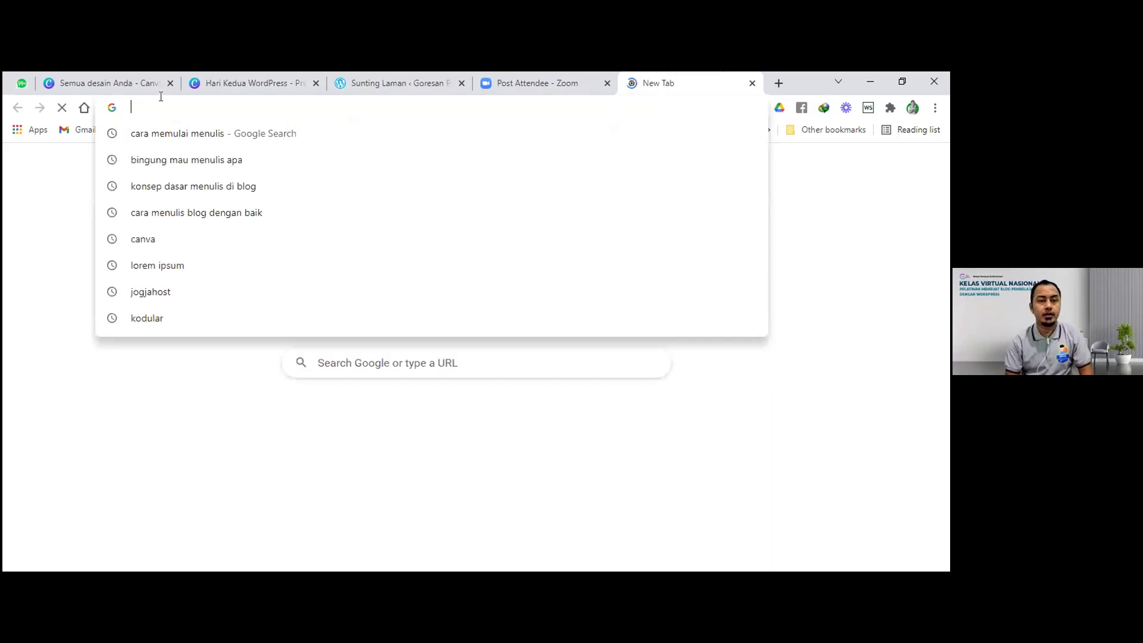
text(lorem)
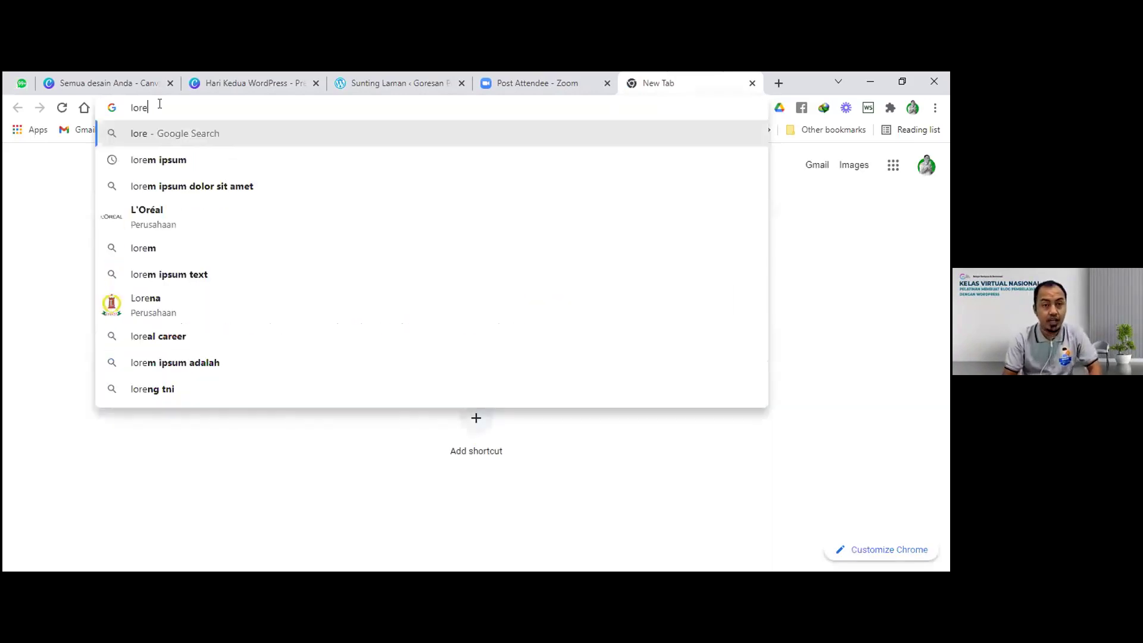
key(Down)
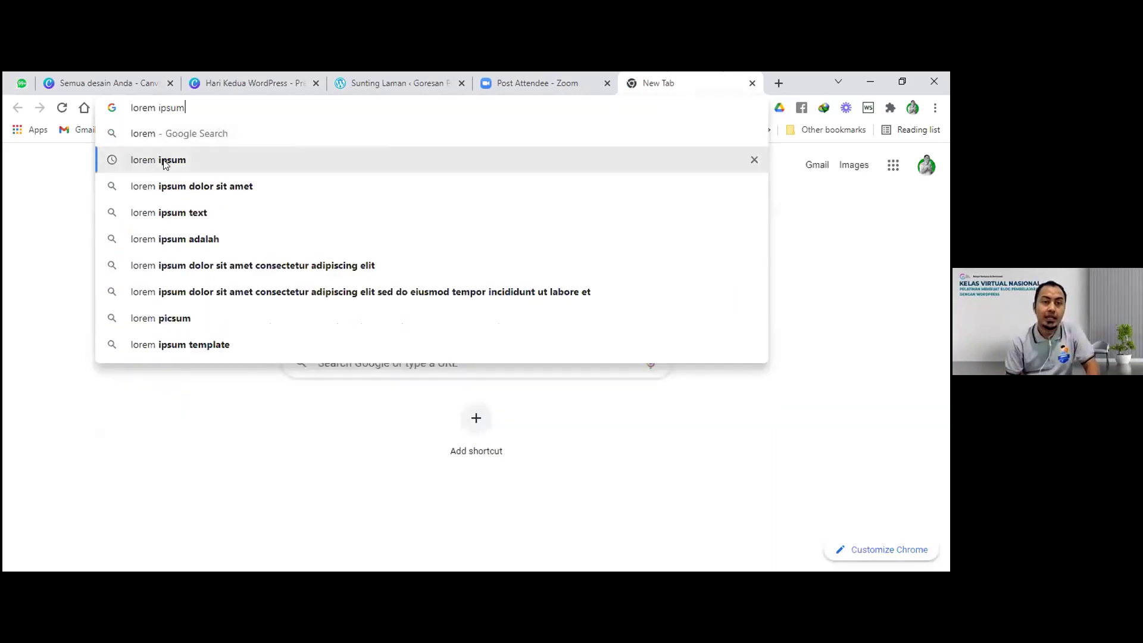
key(Return)
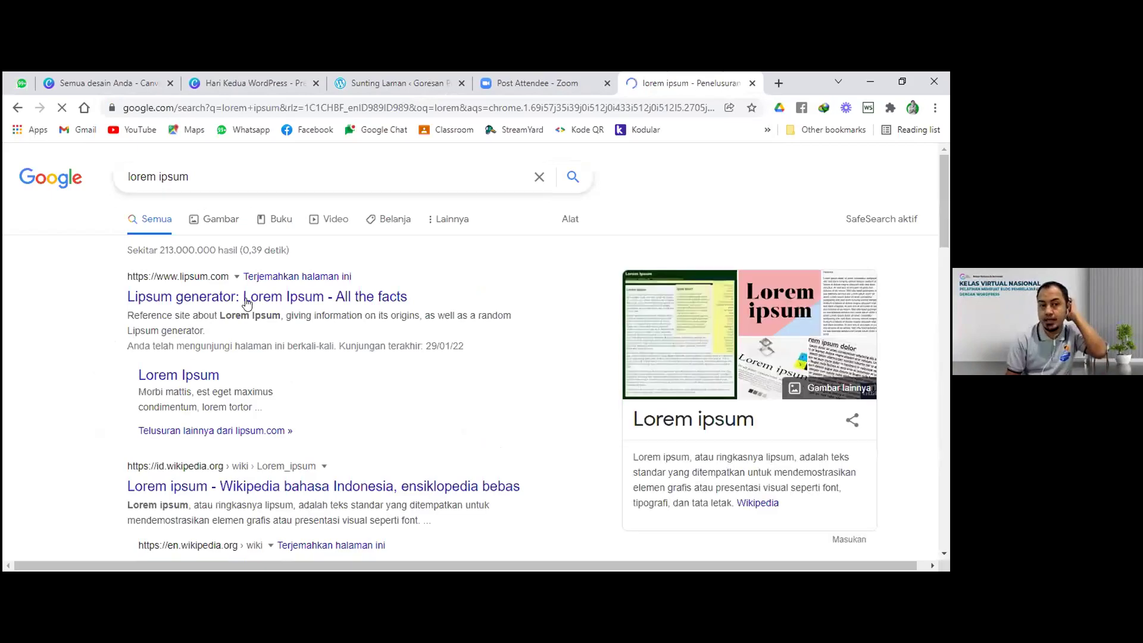
click(247, 297)
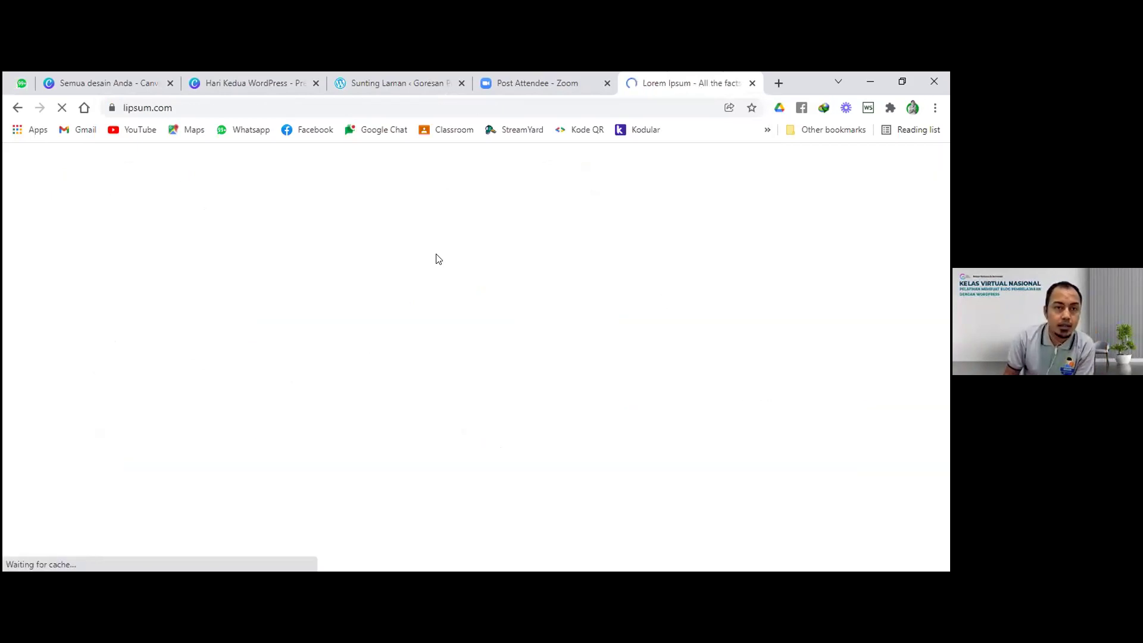
Step: Copy the full paragraph under "What is Lorem Ipsum?" on lipsum.com
scroll(179, 310, down, 2)
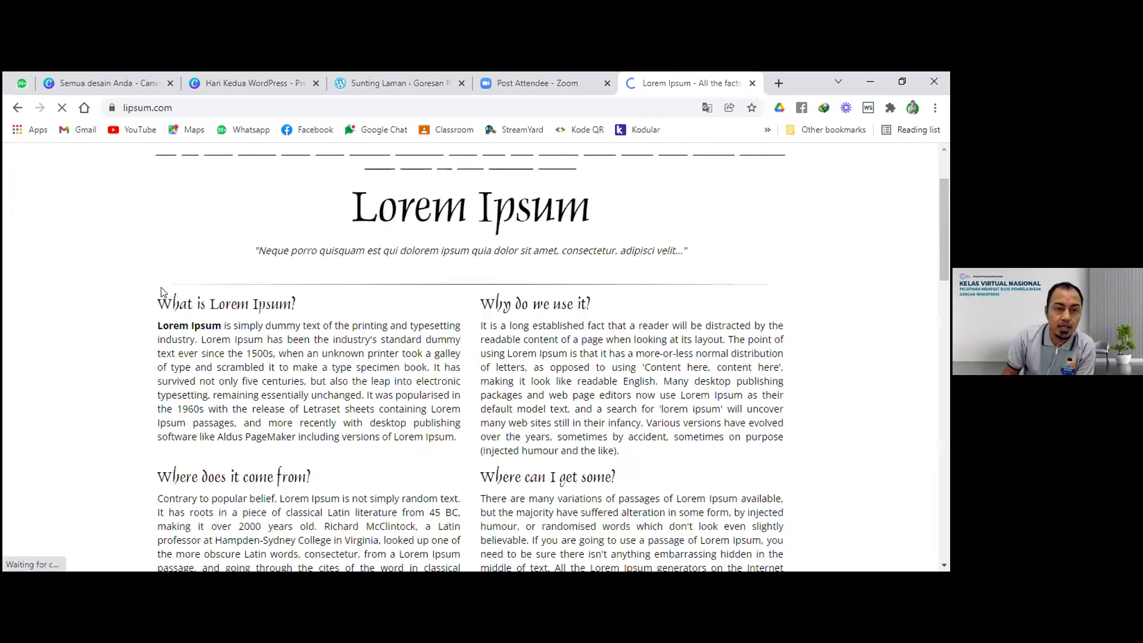
drag(157, 283, 459, 403)
key(ctrl+c)
right_click(325, 345)
click(351, 360)
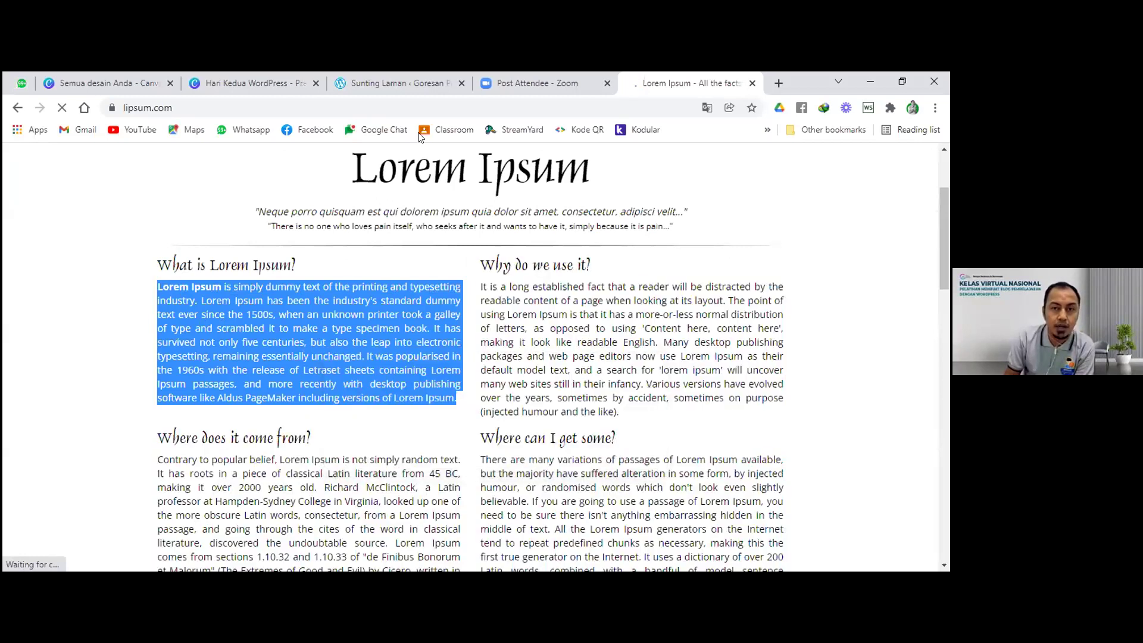
Step: Return to the Perangkat page editor and paste the copied Lorem Ipsum text into a paragraph block
click(391, 83)
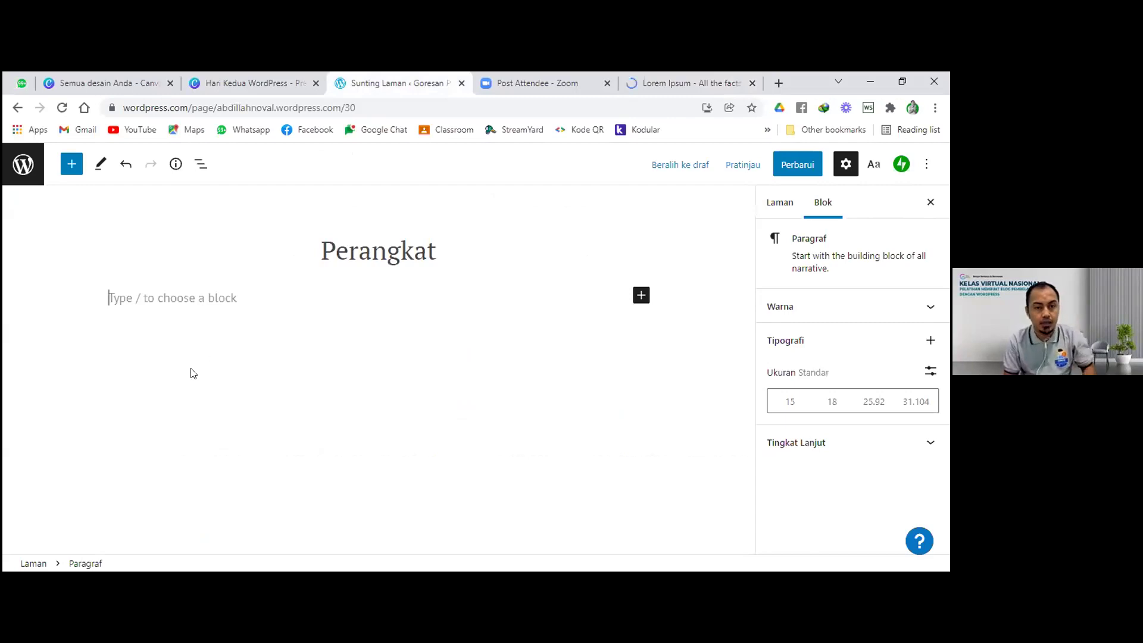
click(641, 295)
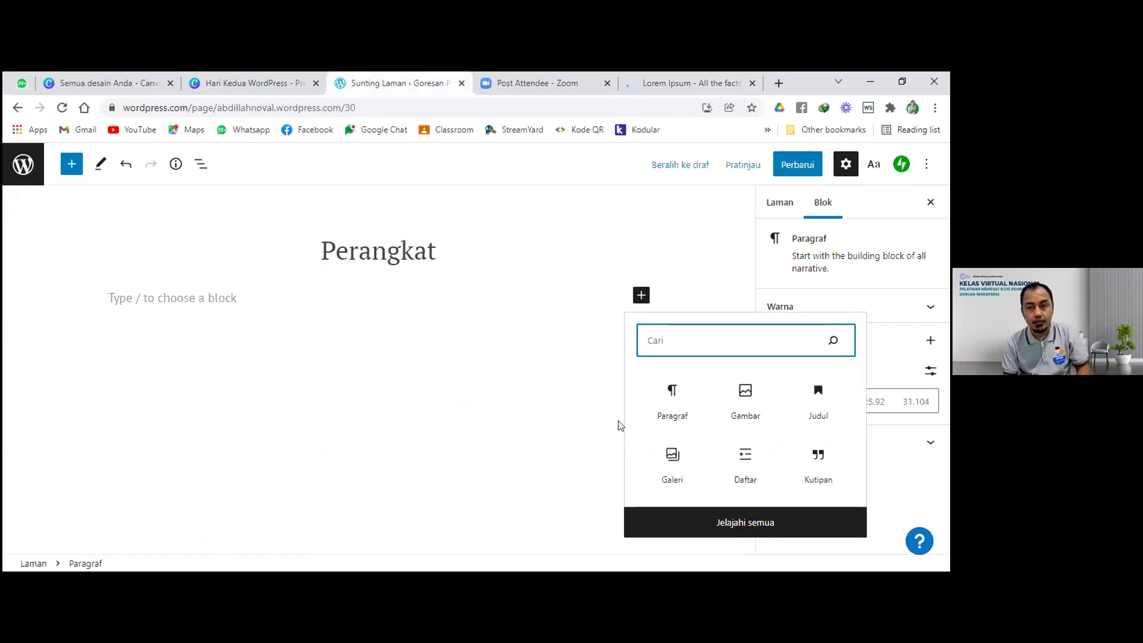
click(674, 420)
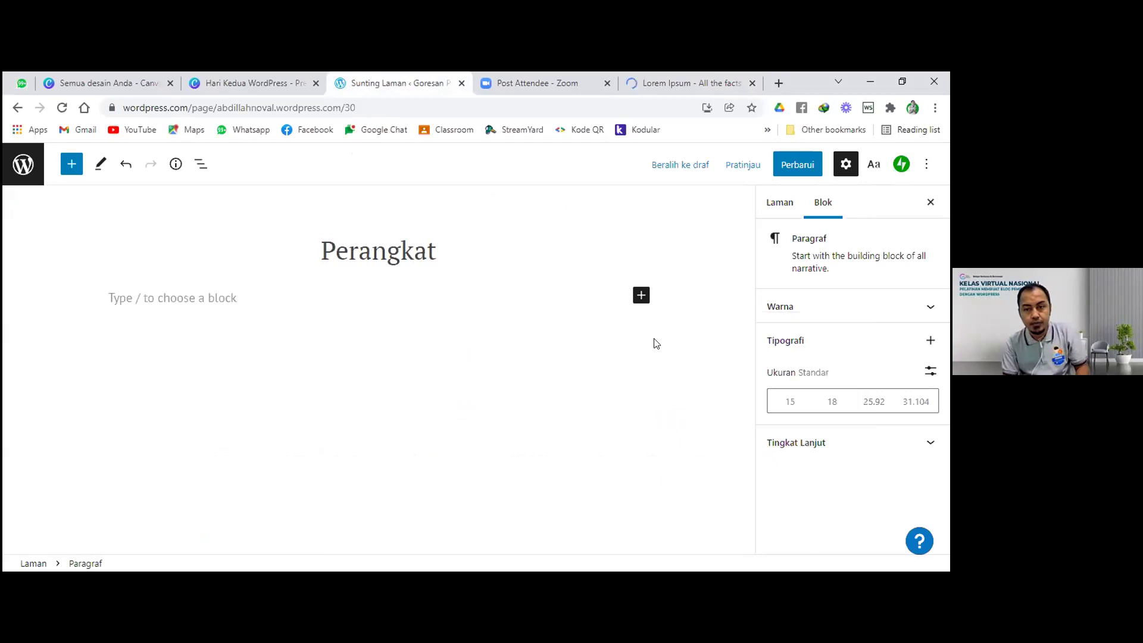
click(641, 295)
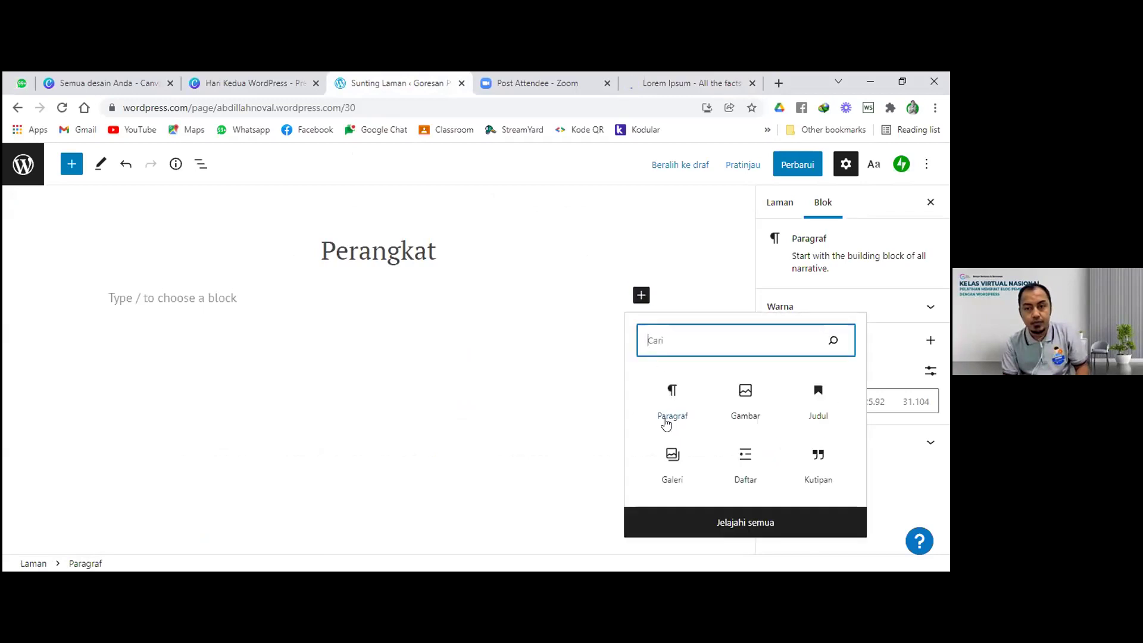
key(Tab)
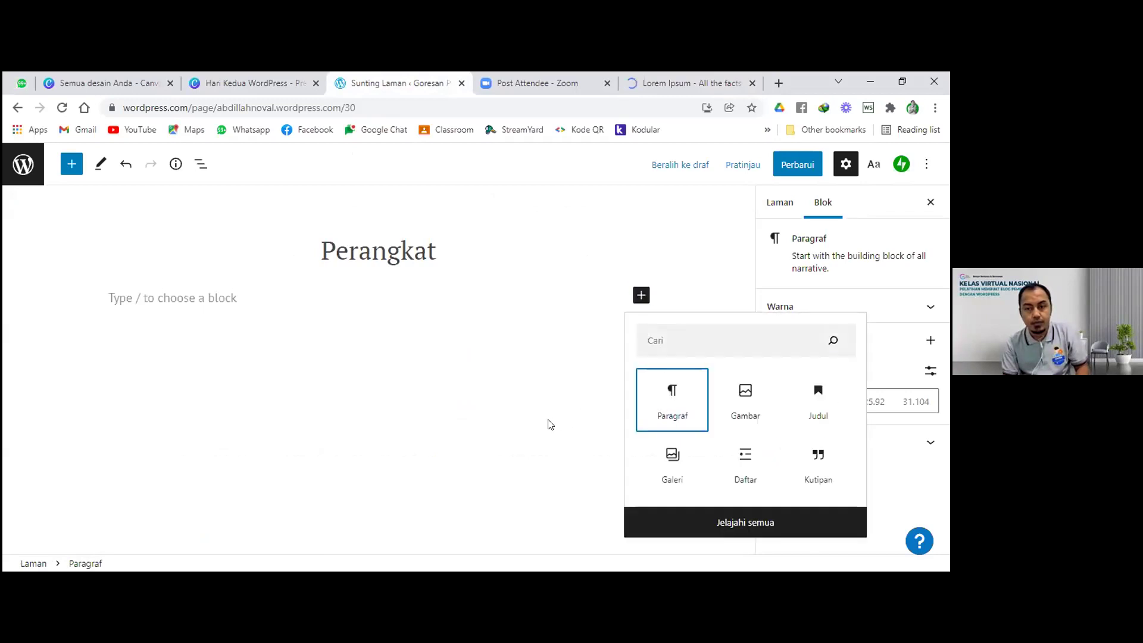
click(669, 402)
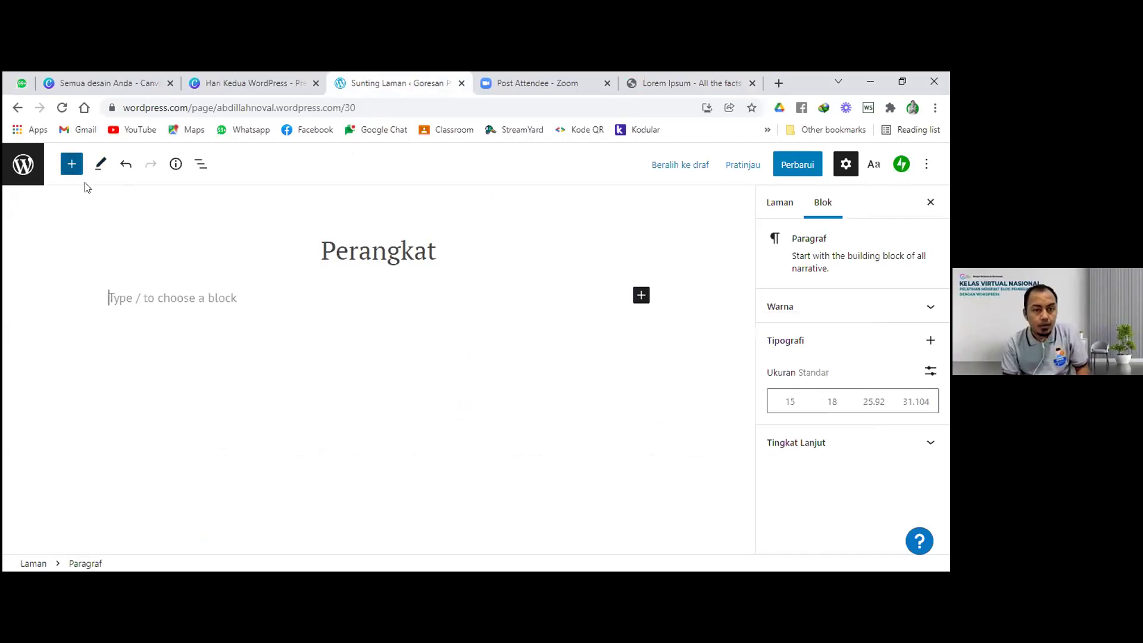
click(71, 165)
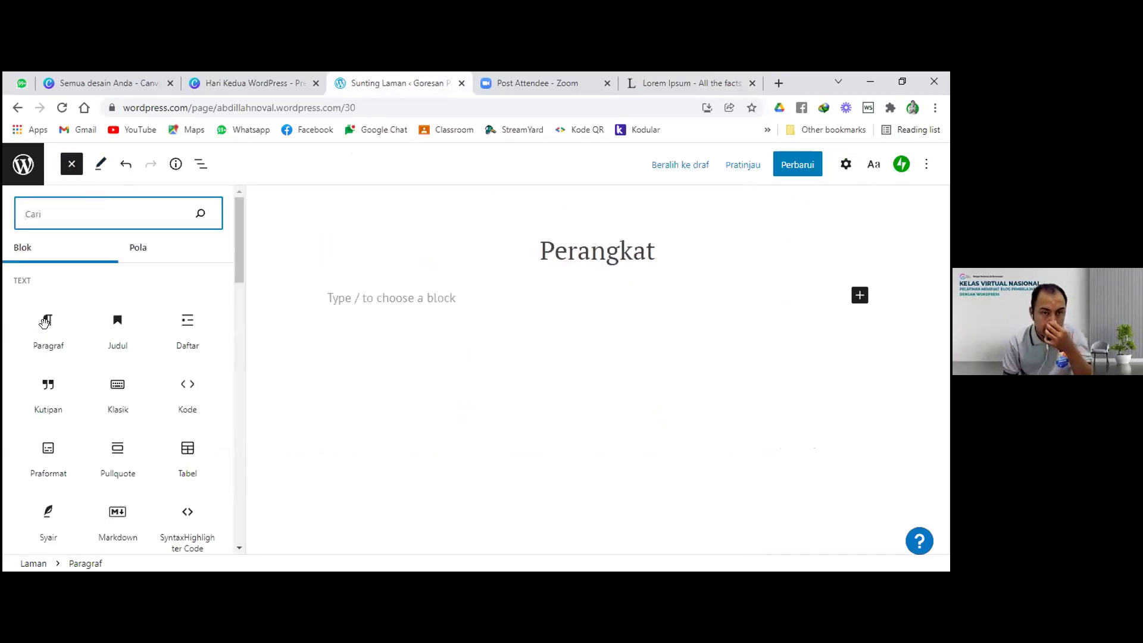
mouse_move(44, 324)
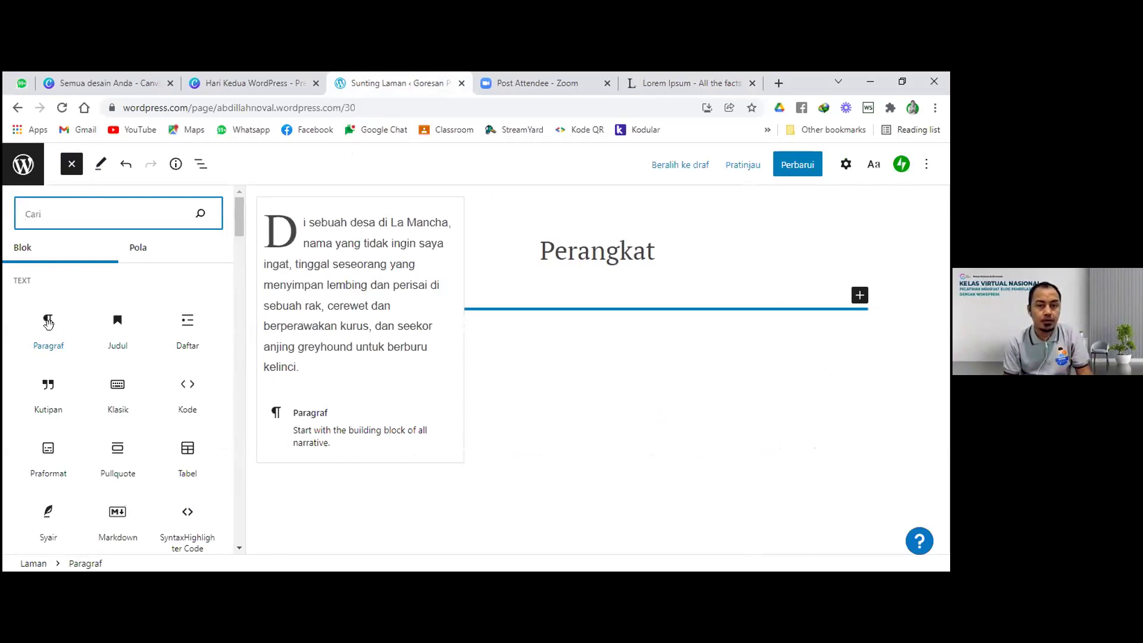
click(48, 322)
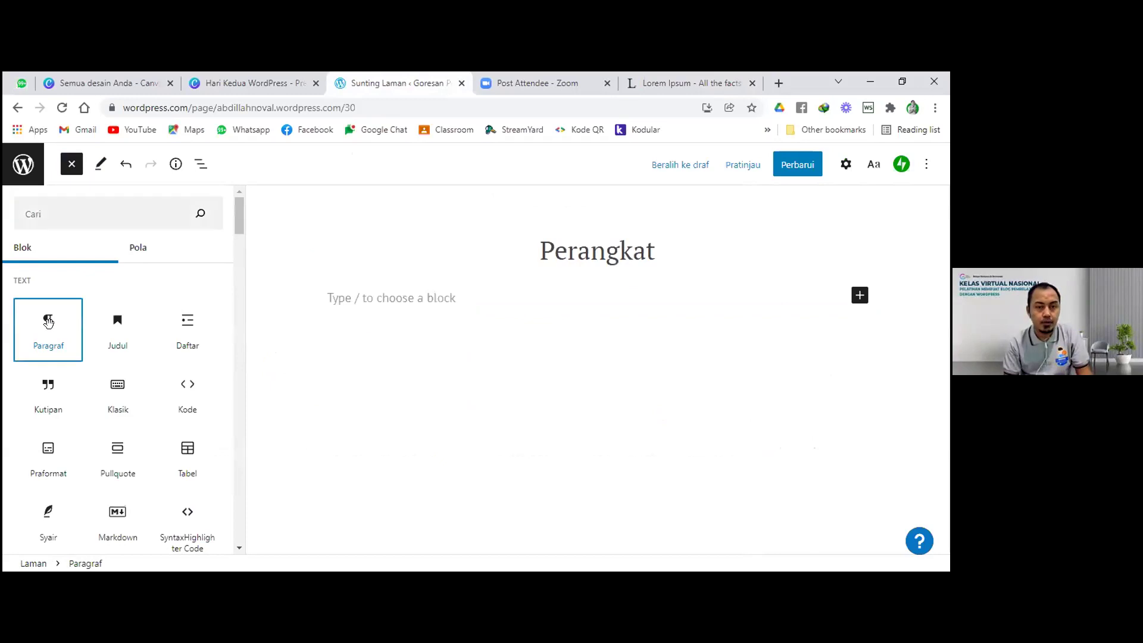
click(370, 298)
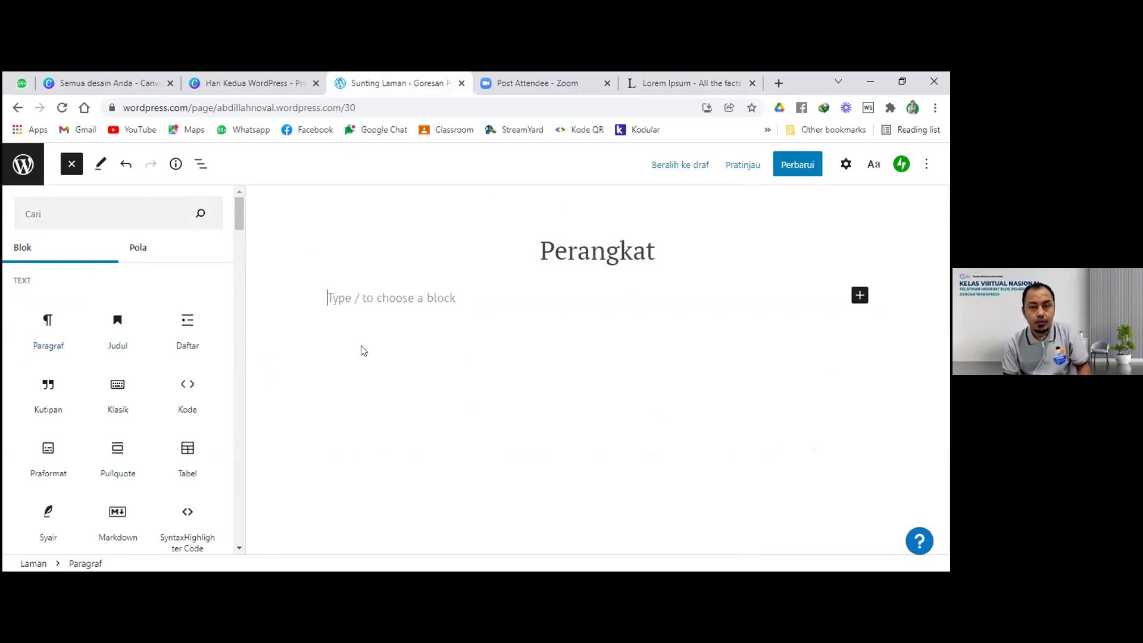
key(ctrl+v)
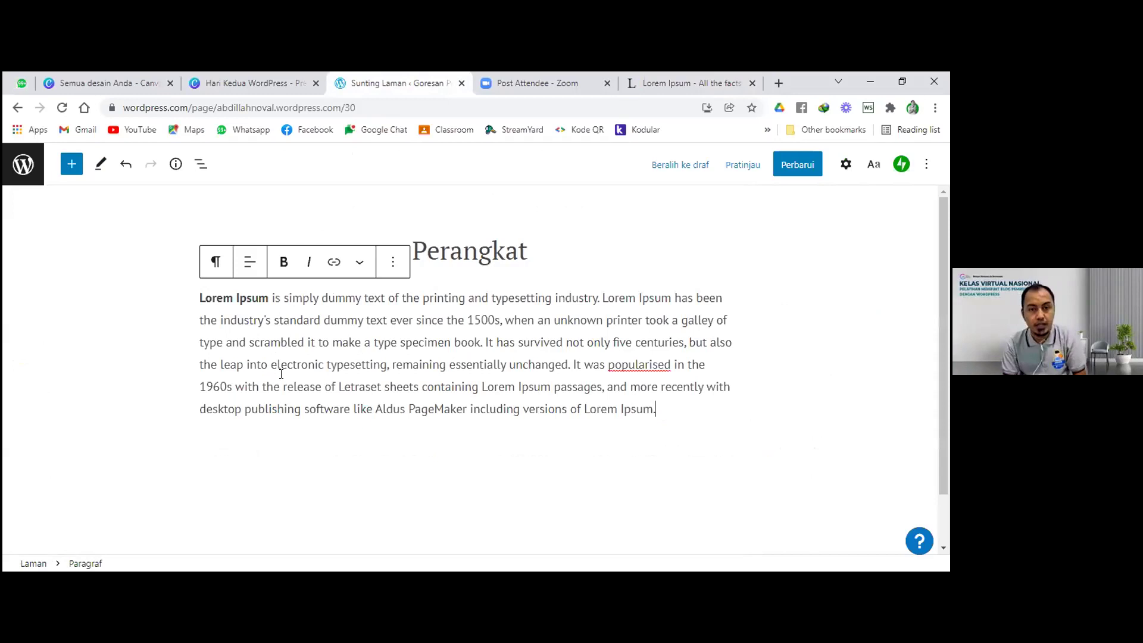
Step: Justify the entire Lorem Ipsum paragraph with the Rata kanan kiri format
click(290, 448)
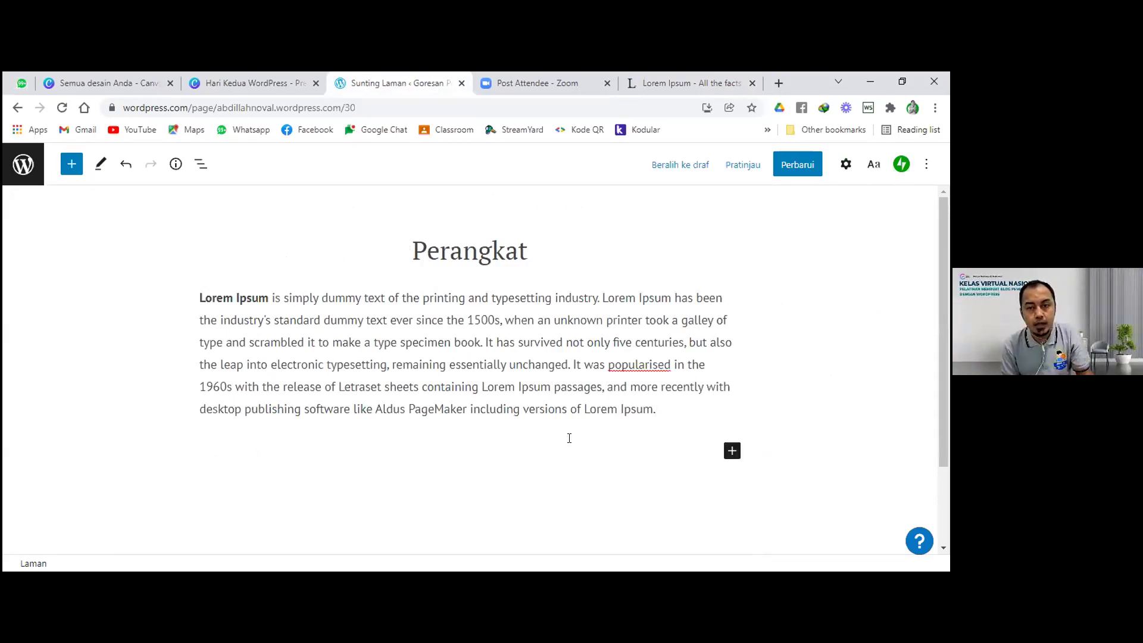
click(658, 412)
key(shift+Left)
key(shift+Left)
shift+click(554, 385)
click(551, 386)
key(ctrl+a)
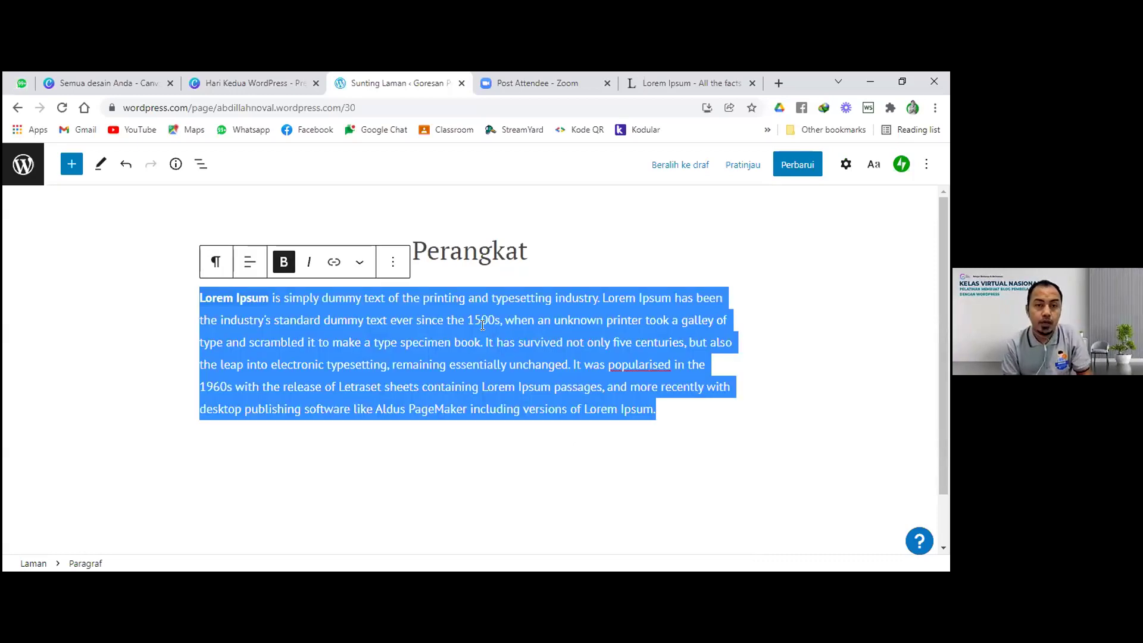
click(392, 264)
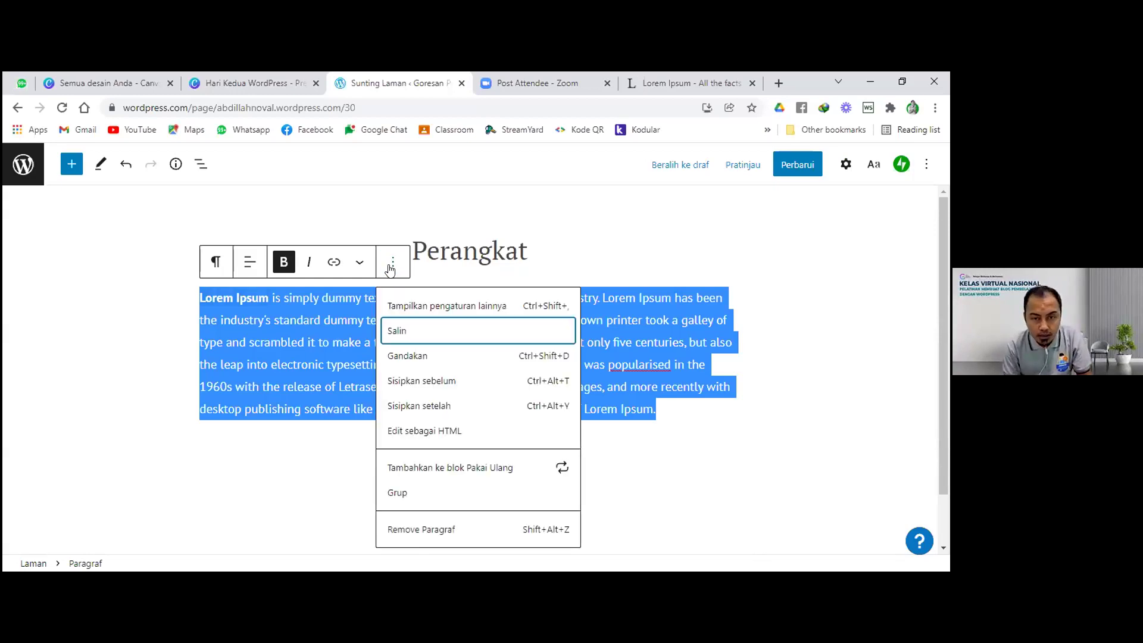
click(360, 263)
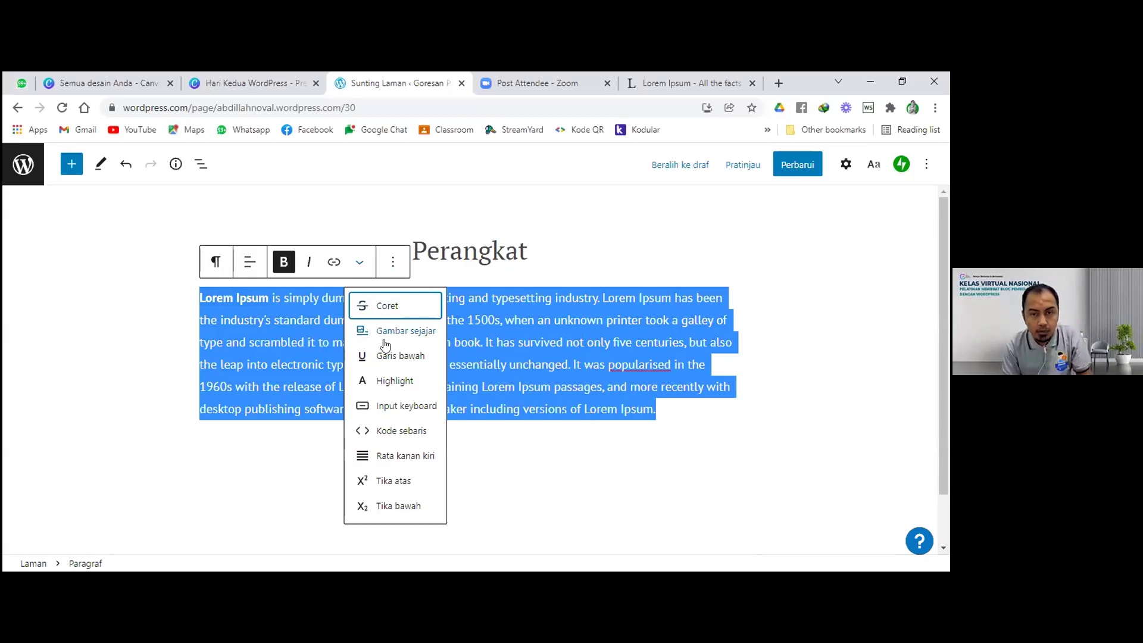
click(402, 456)
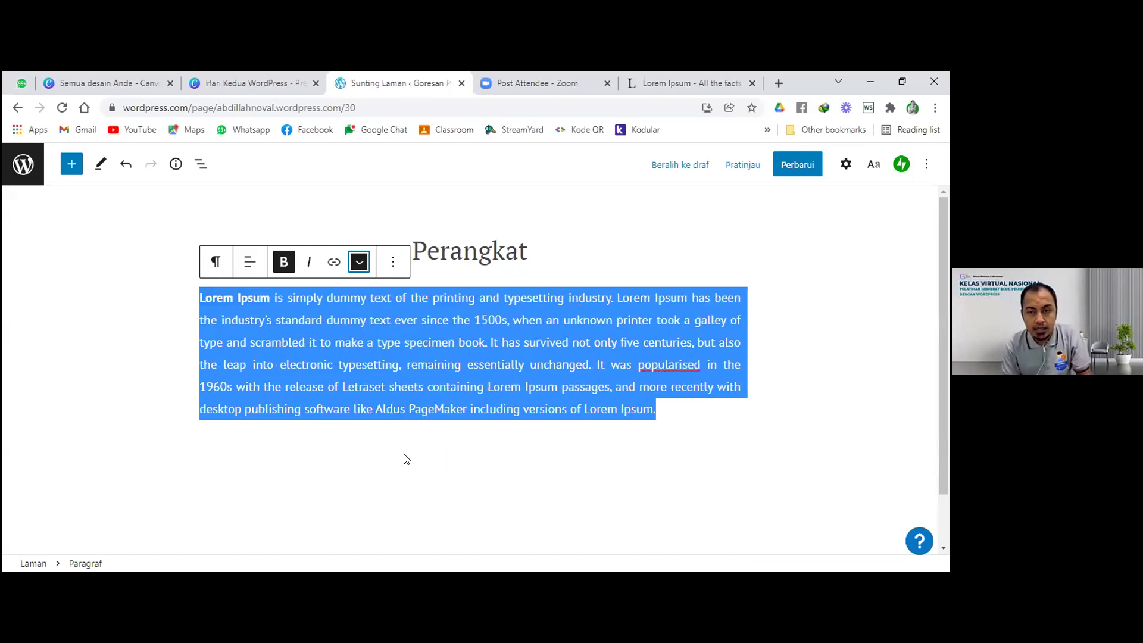
click(579, 474)
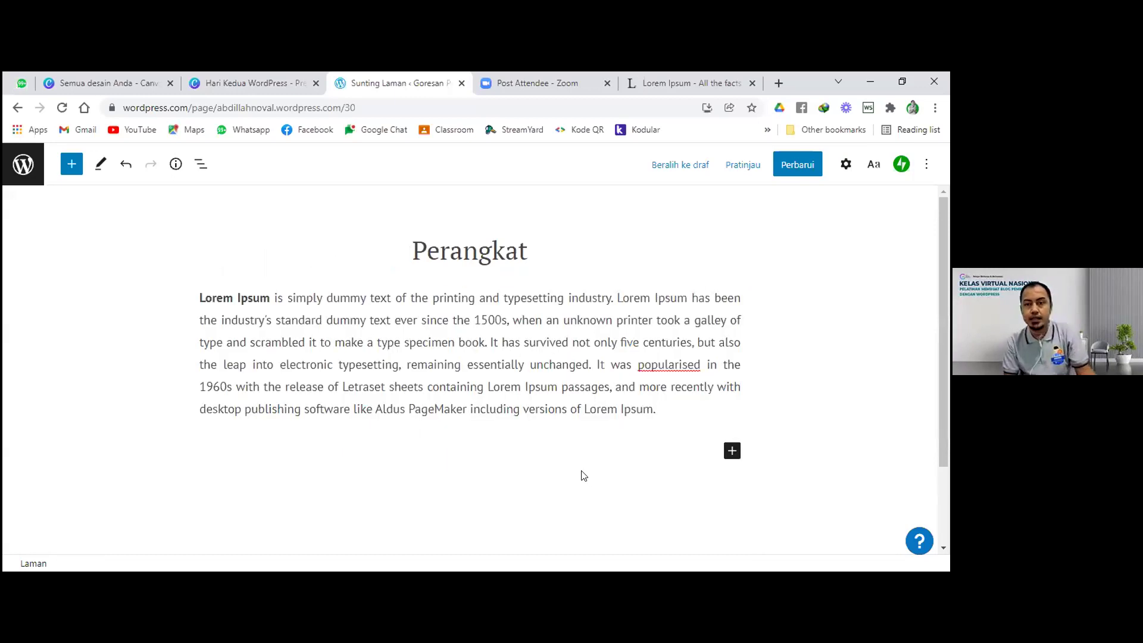
Step: Start a new line after the Lorem Ipsum paragraph and insert a Gambar (image) block there
click(663, 411)
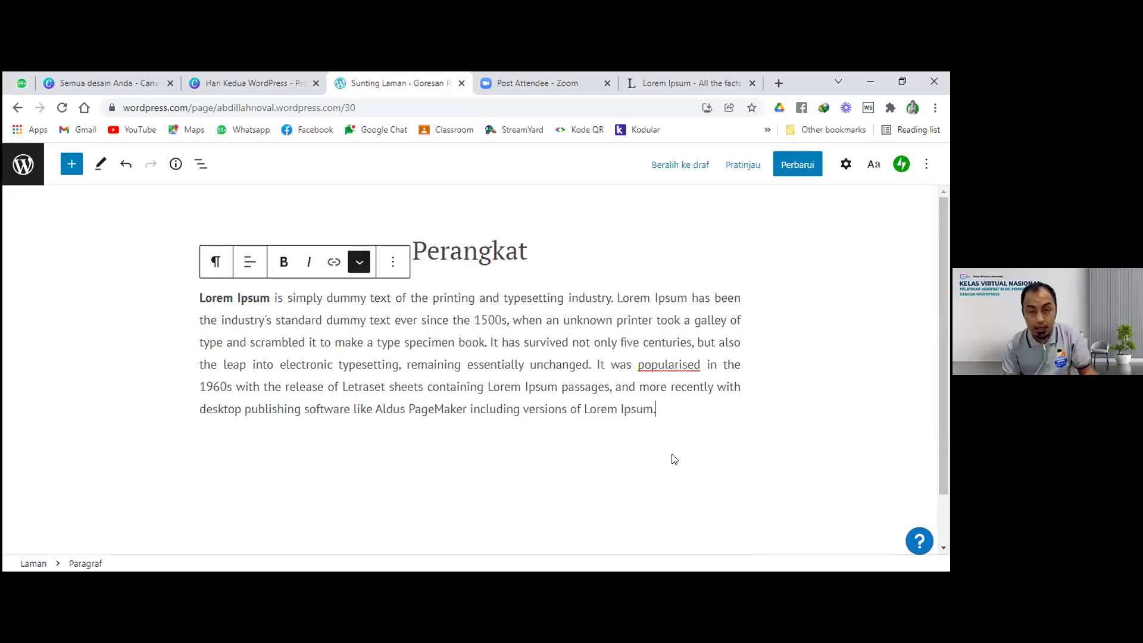
key(Return)
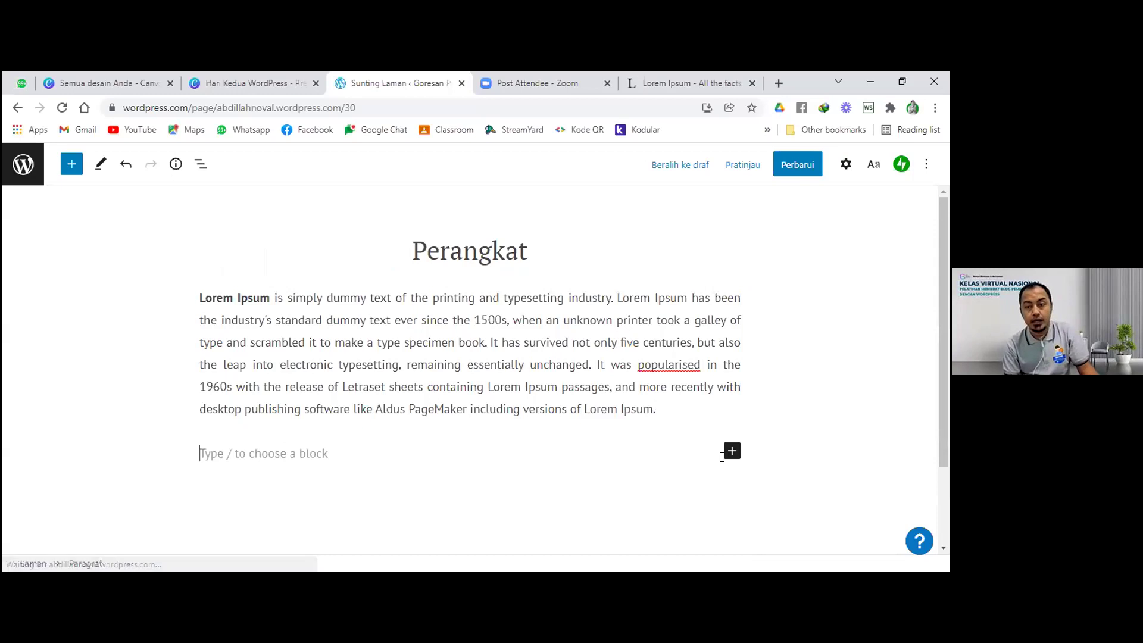
click(729, 452)
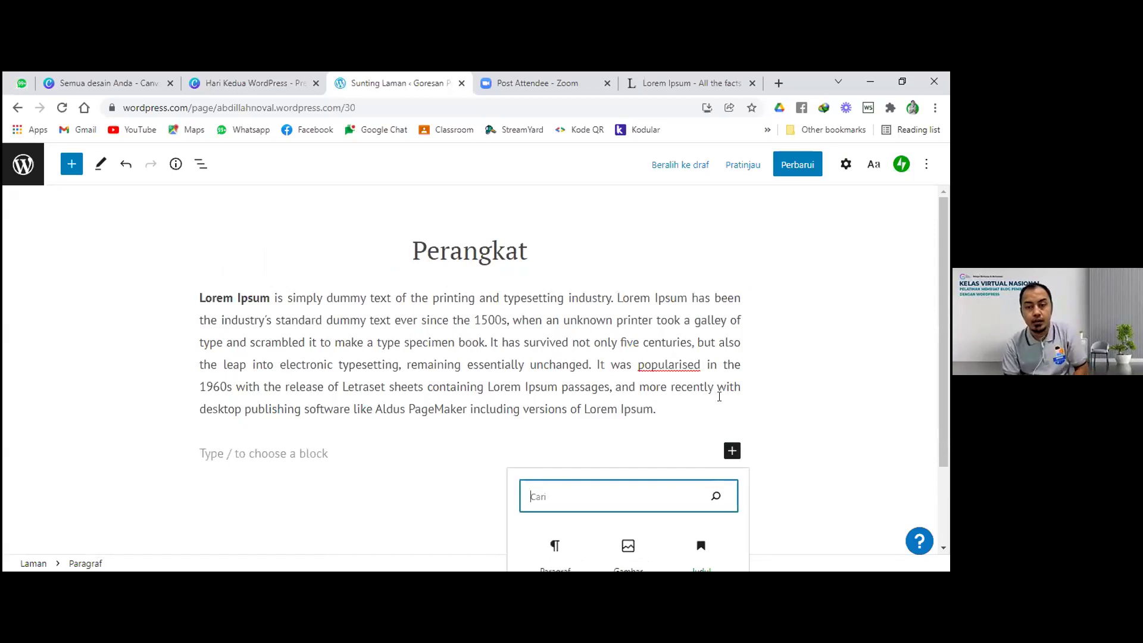
click(625, 452)
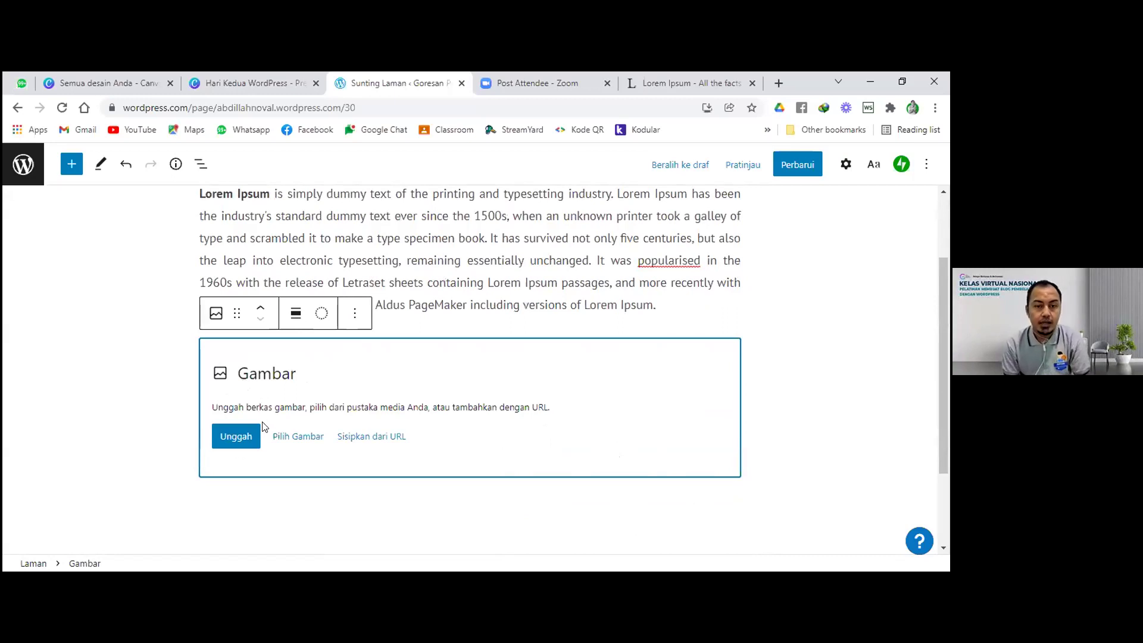
click(155, 450)
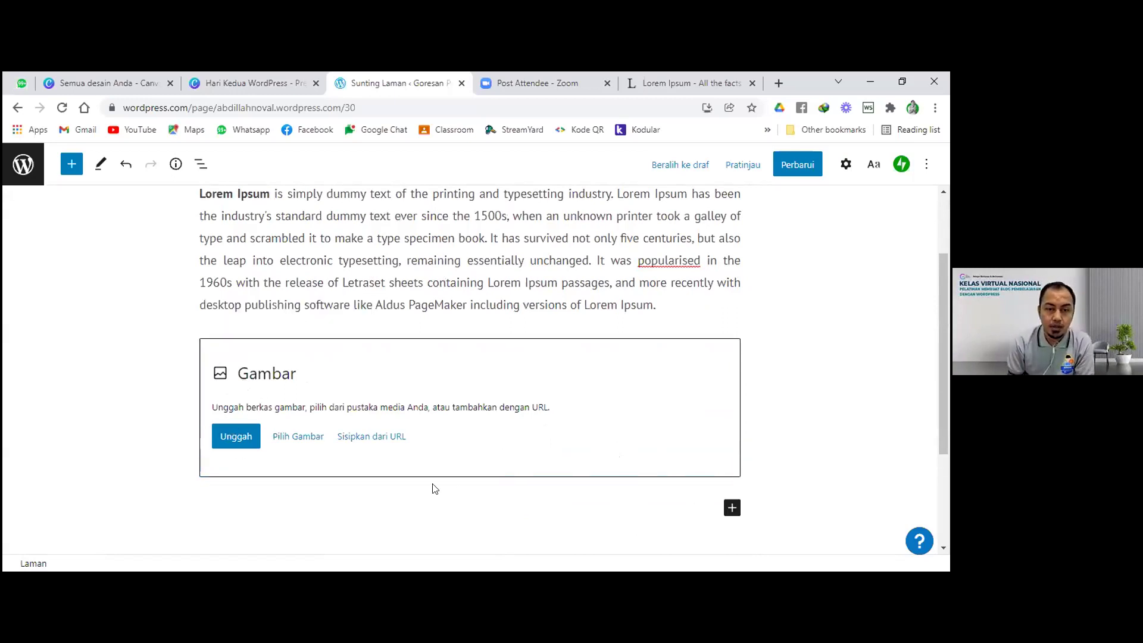
Step: Upload the yellow photo collage from the Last month group of the Downloads folder into the Gambar block
click(231, 438)
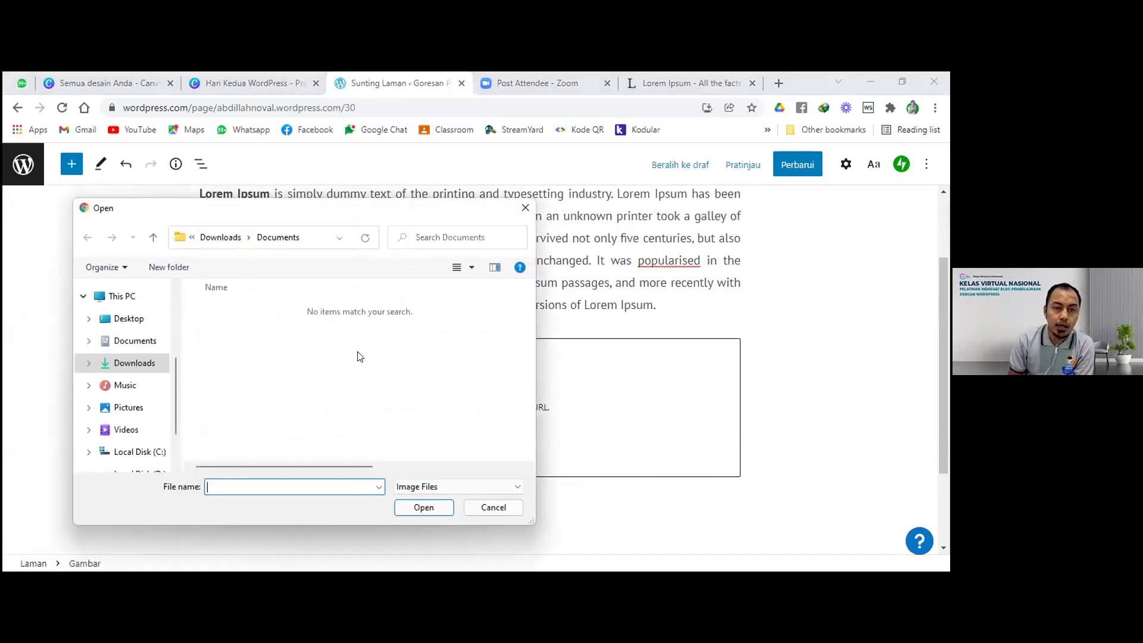
click(136, 364)
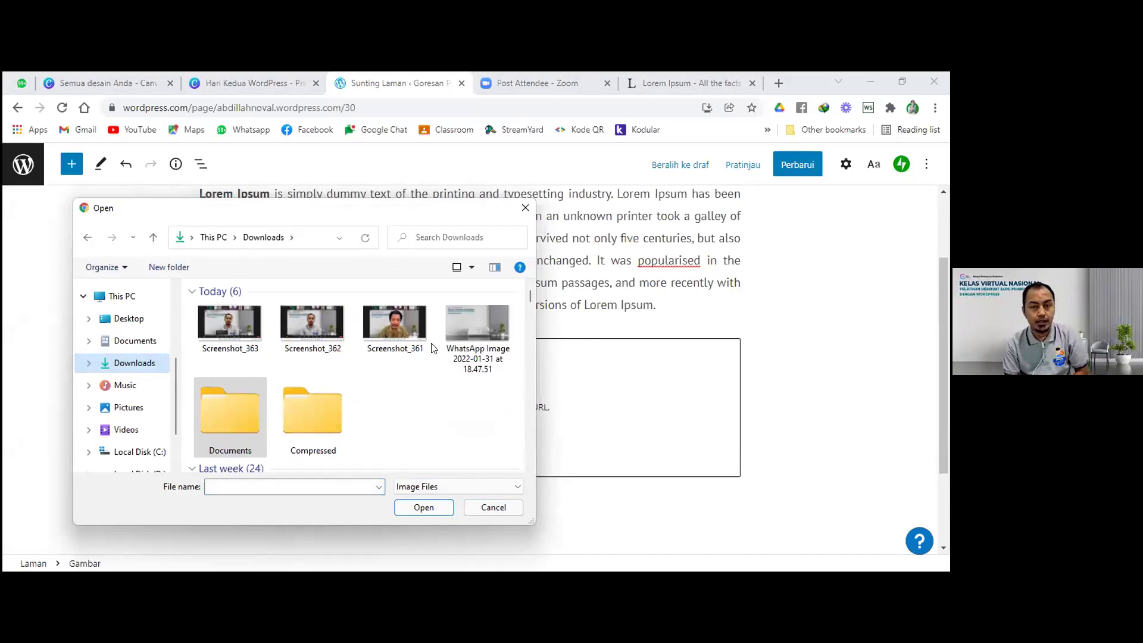
scroll(433, 348, down, 2)
scroll(433, 351, down, 2)
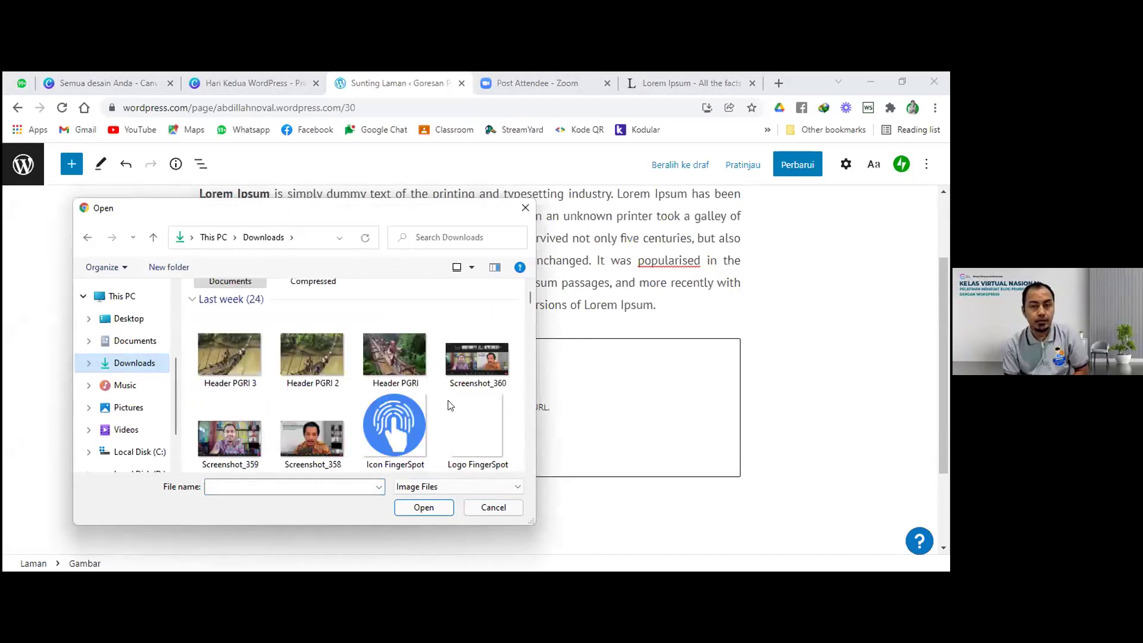
scroll(451, 405, down, 2)
scroll(437, 368, down, 4)
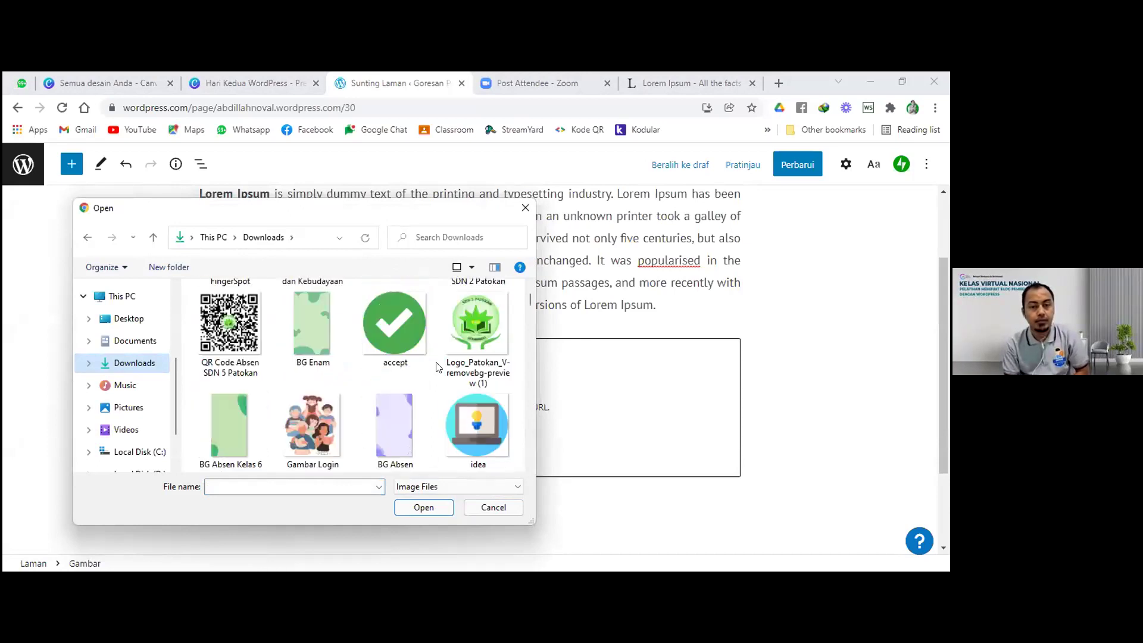
scroll(437, 367, down, 6)
scroll(438, 367, up, 2)
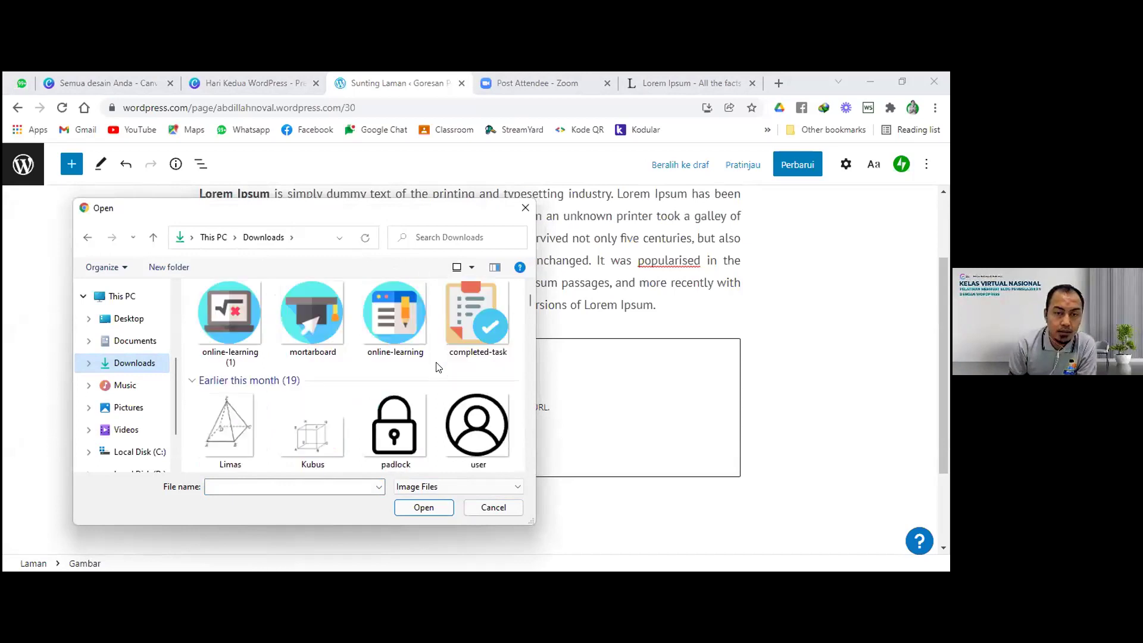
scroll(437, 367, up, 3)
scroll(437, 367, down, 8)
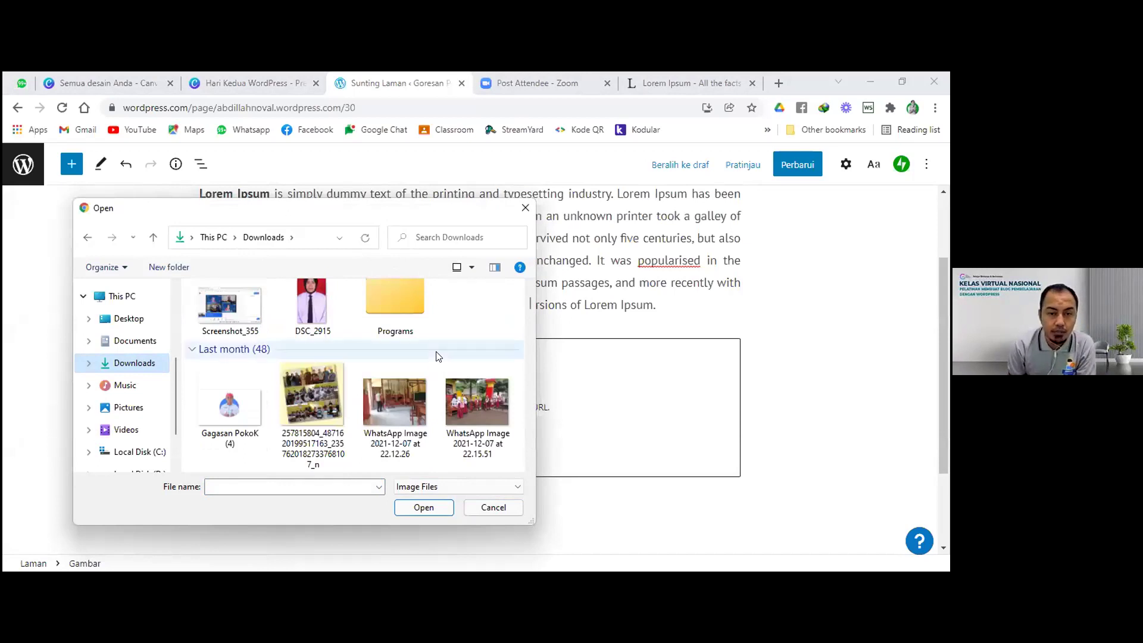
click(327, 389)
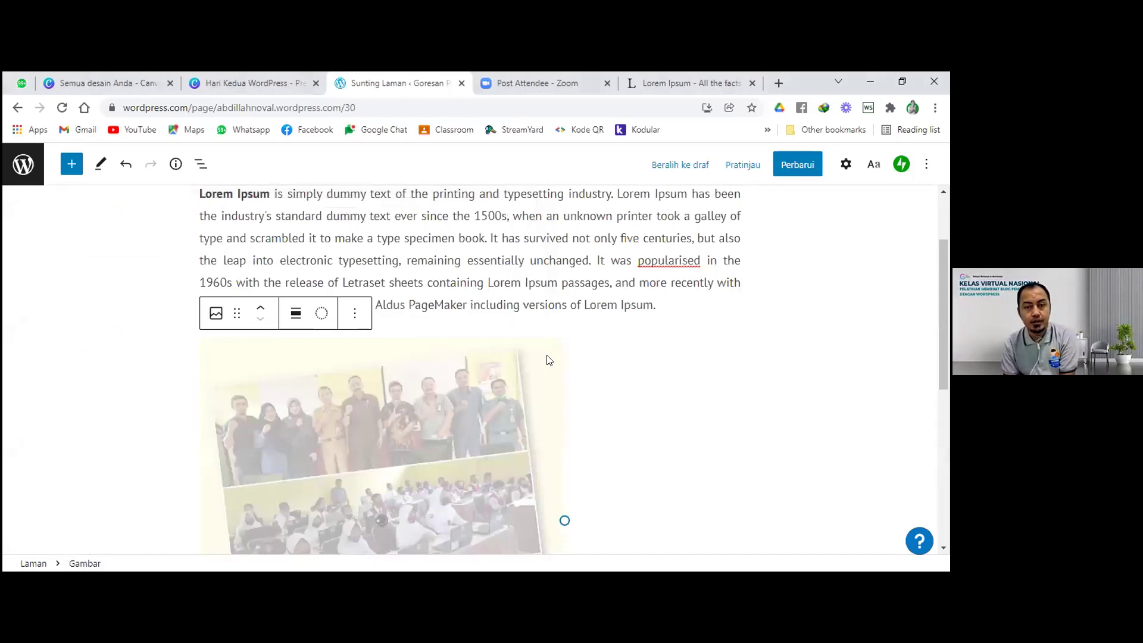
scroll(544, 360, down, 3)
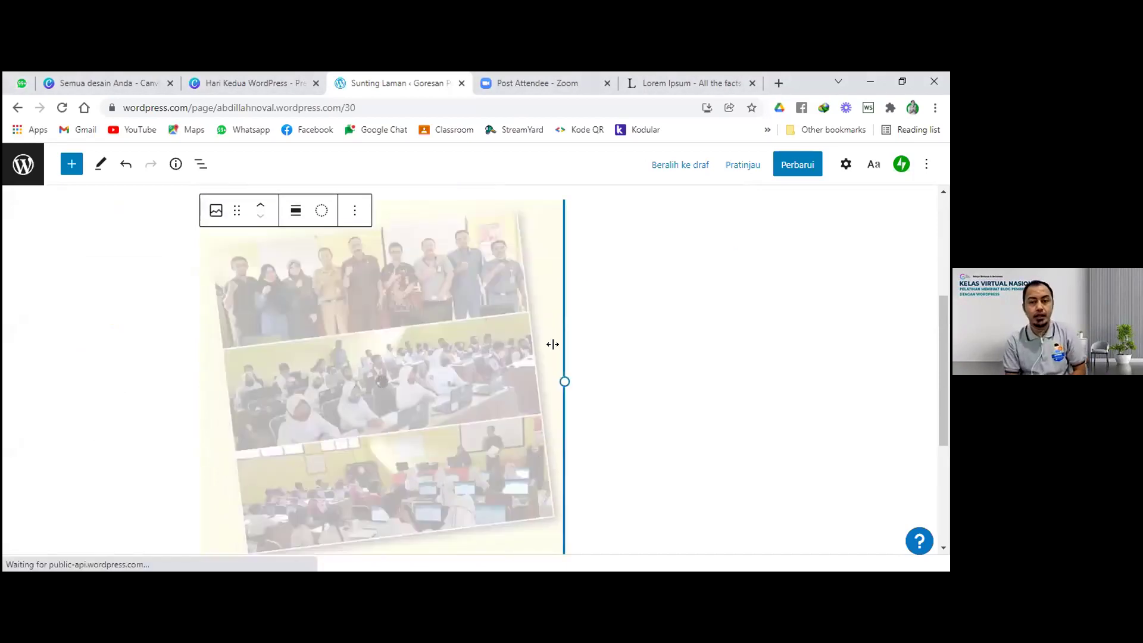
scroll(579, 464, down, 4)
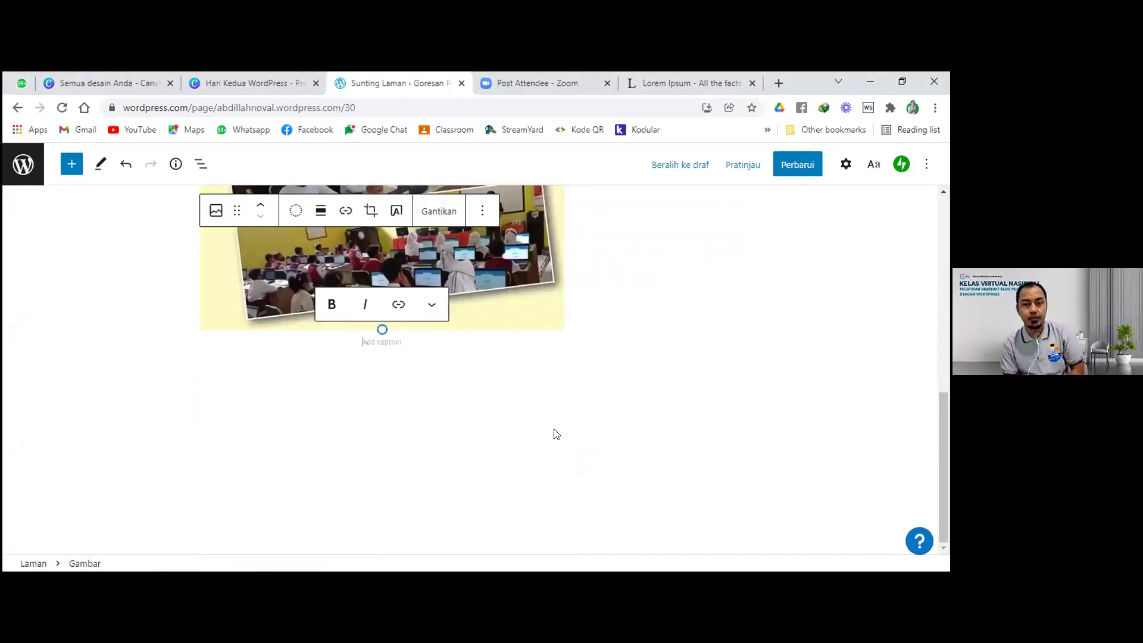
scroll(556, 434, up, 1)
scroll(510, 443, up, 5)
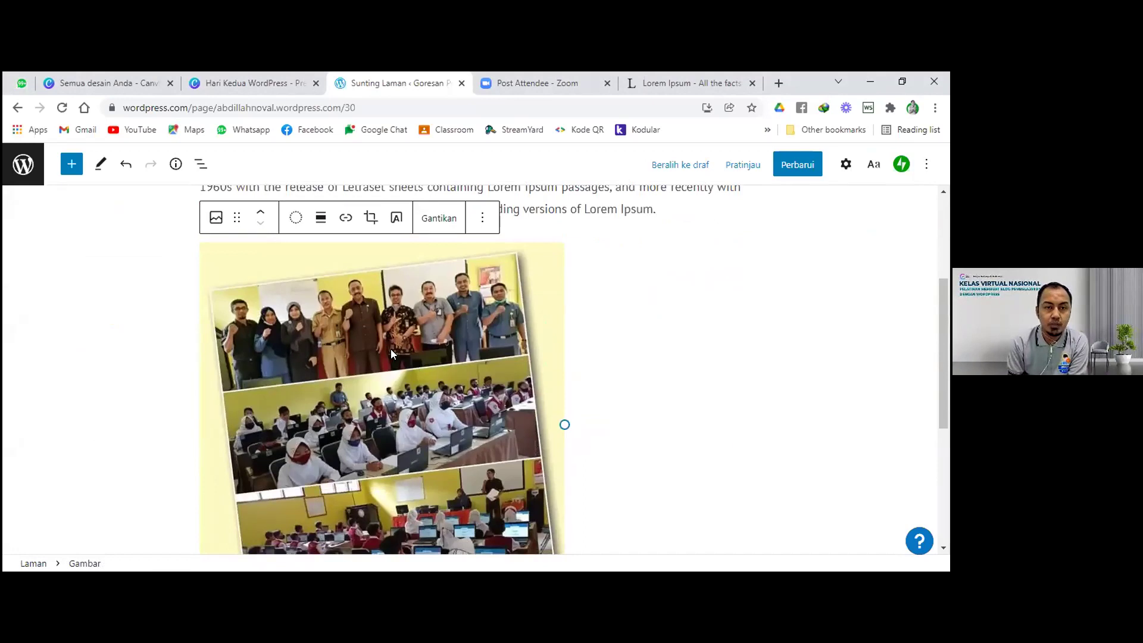
Step: Shrink the uploaded photo collage proportionally to a little over half its displayed width
click(483, 221)
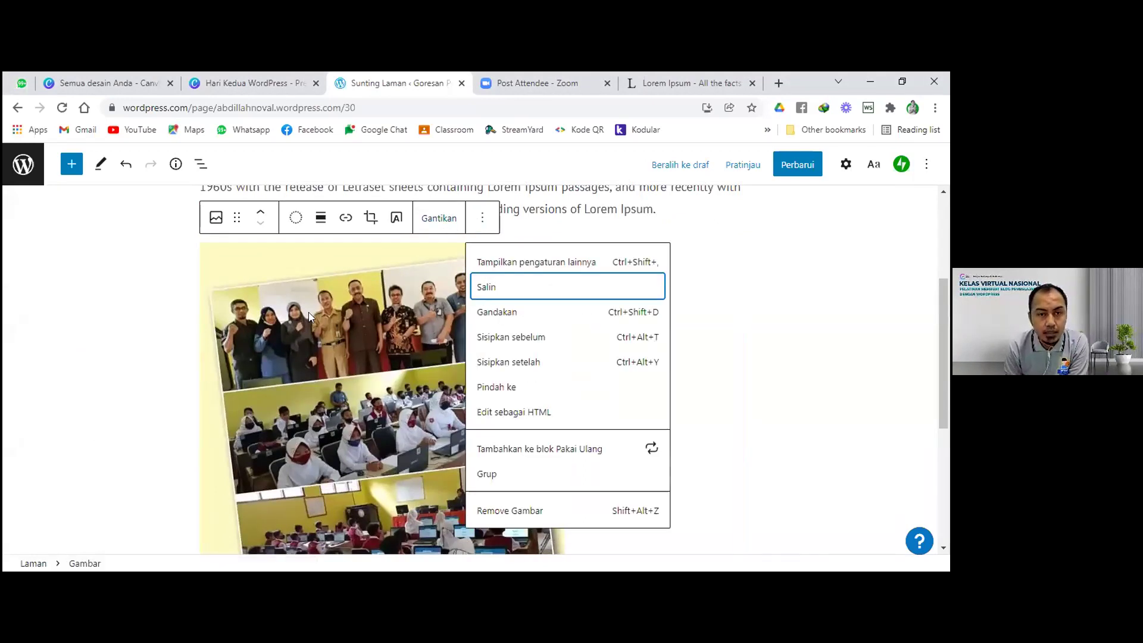
click(300, 333)
scroll(379, 350, down, 3)
scroll(379, 350, up, 2)
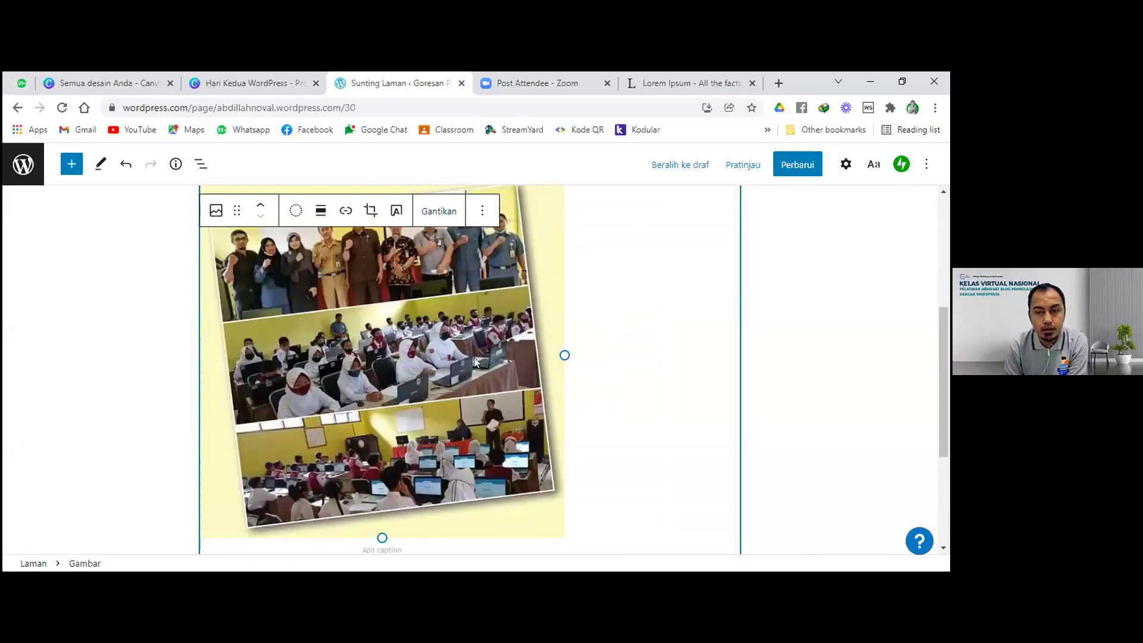
drag(378, 536, 301, 375)
scroll(315, 311, up, 1)
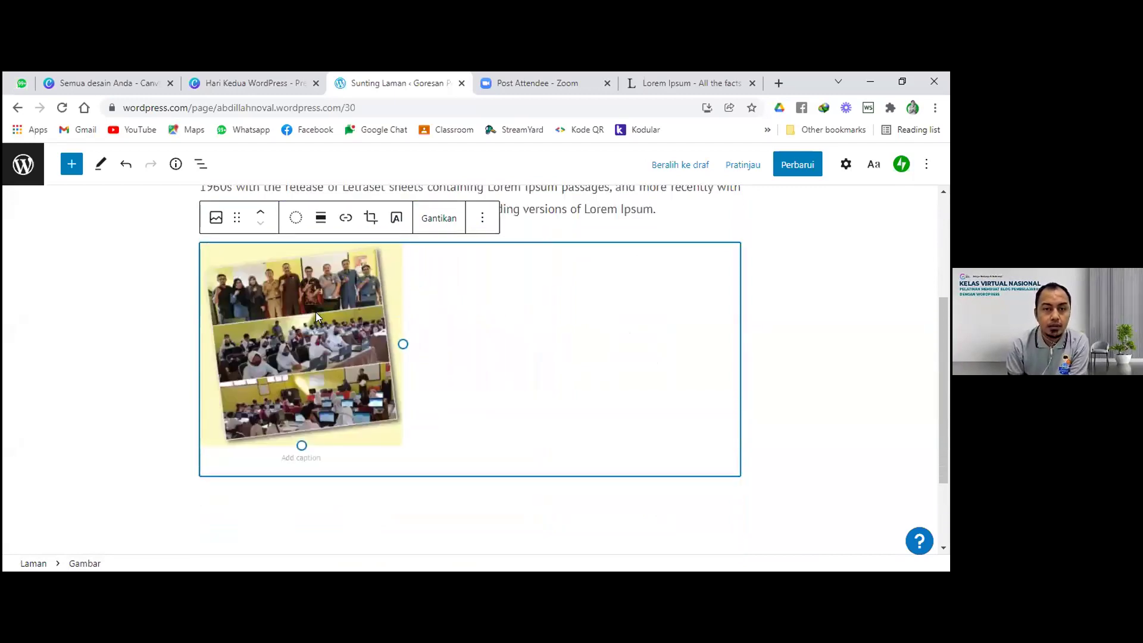
scroll(315, 312, up, 1)
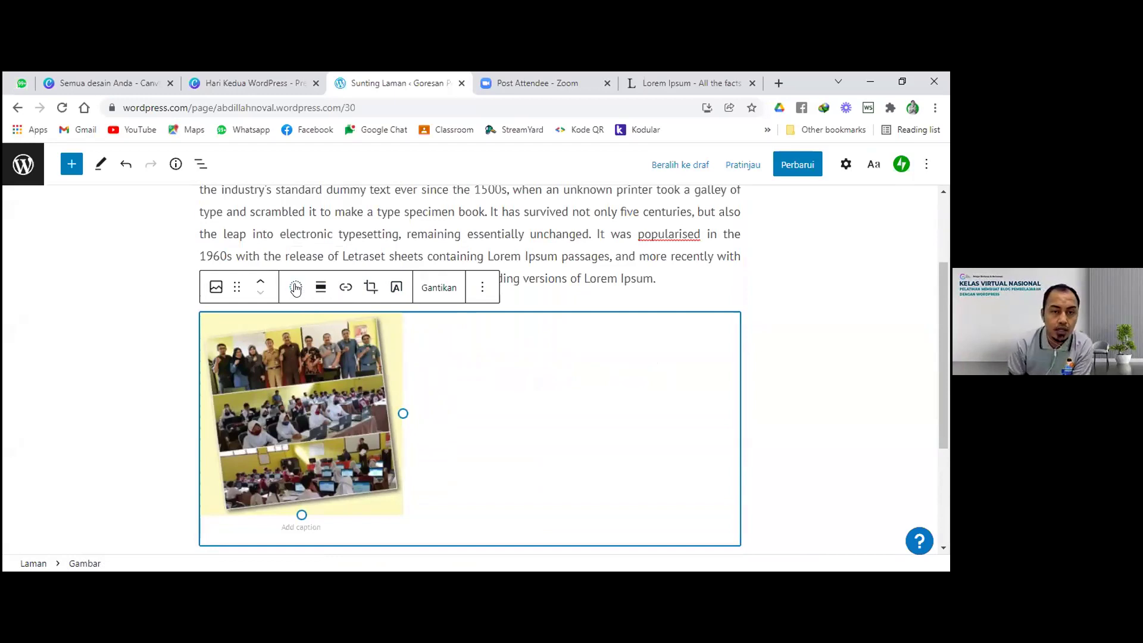
Step: Move the image block above the Lorem Ipsum paragraph and back below it
click(259, 283)
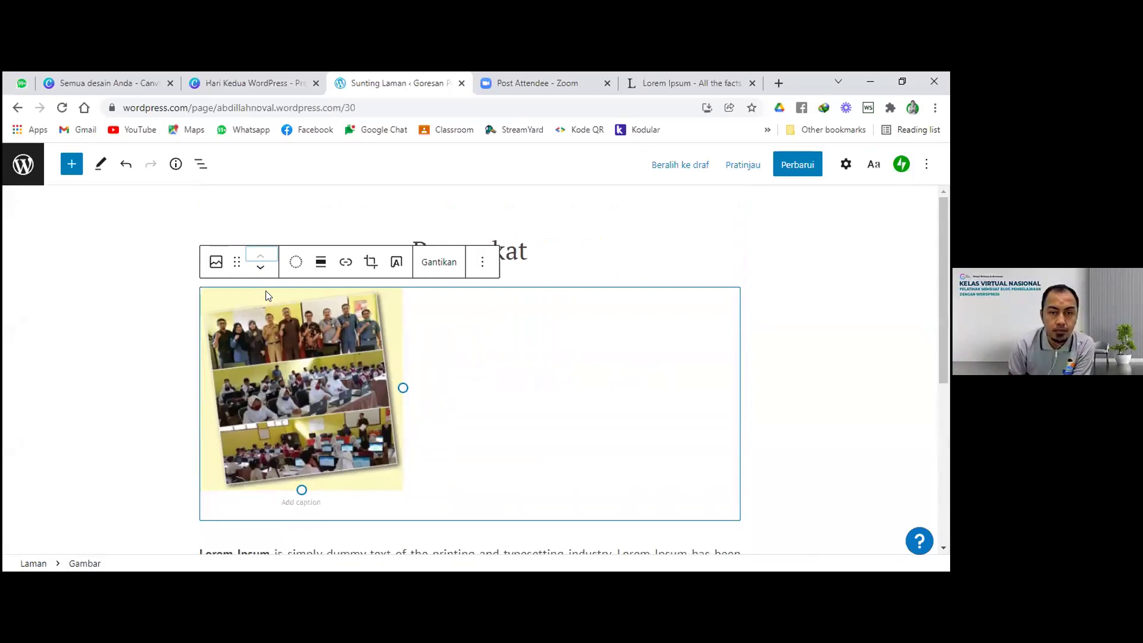
click(260, 267)
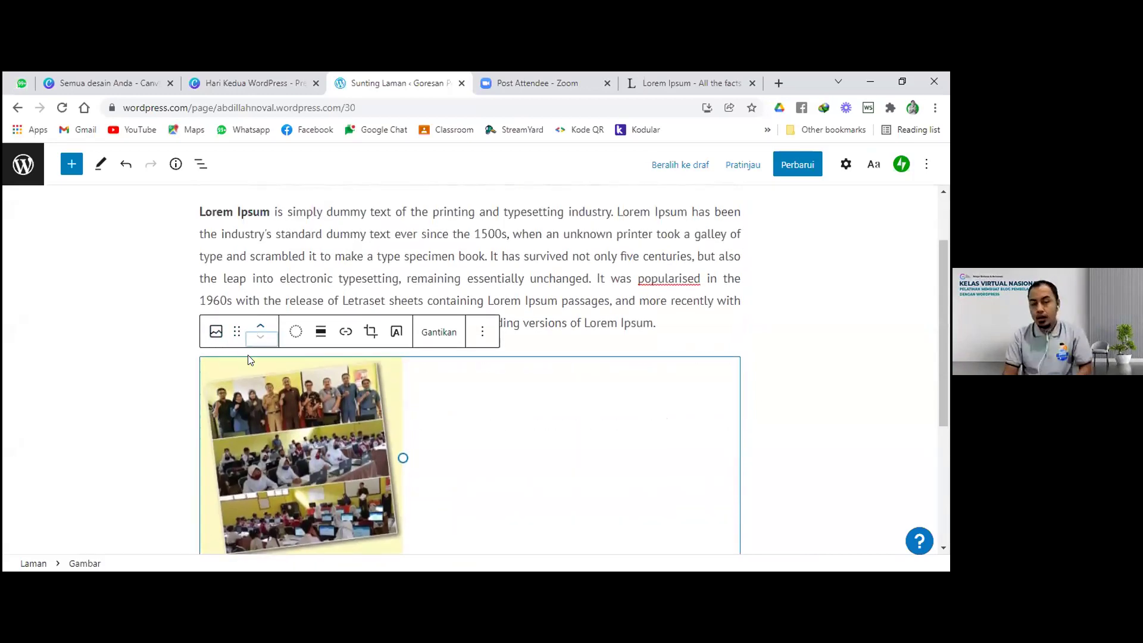
click(688, 328)
Step: Try adding text over the collage, which converts it to a Sampul block, and undo the conversion
click(290, 431)
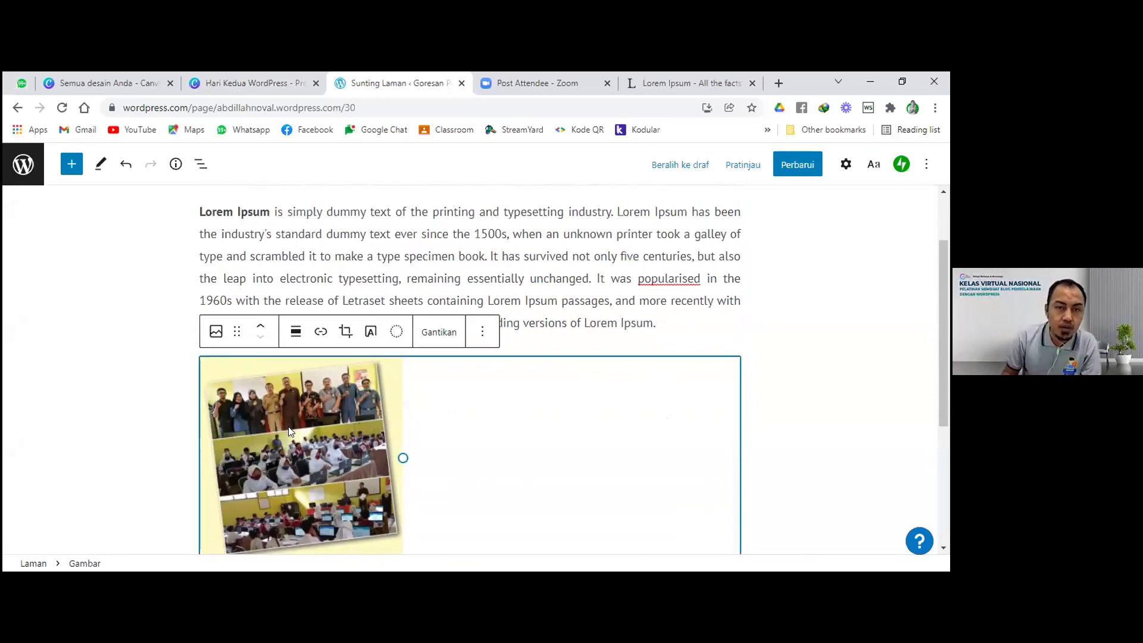
click(370, 335)
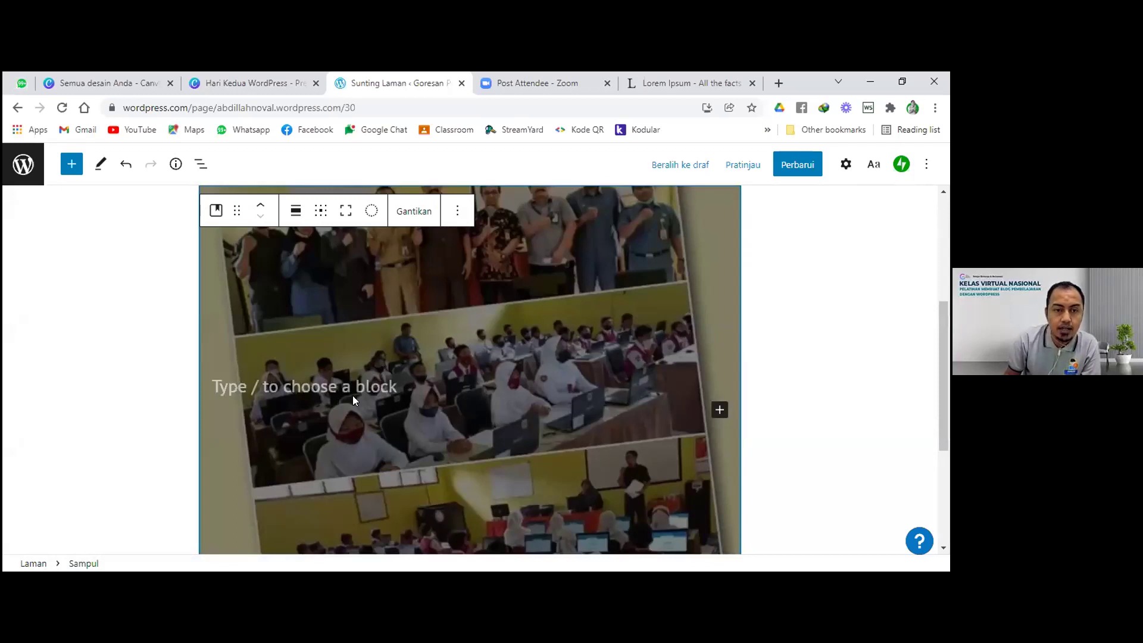
click(382, 391)
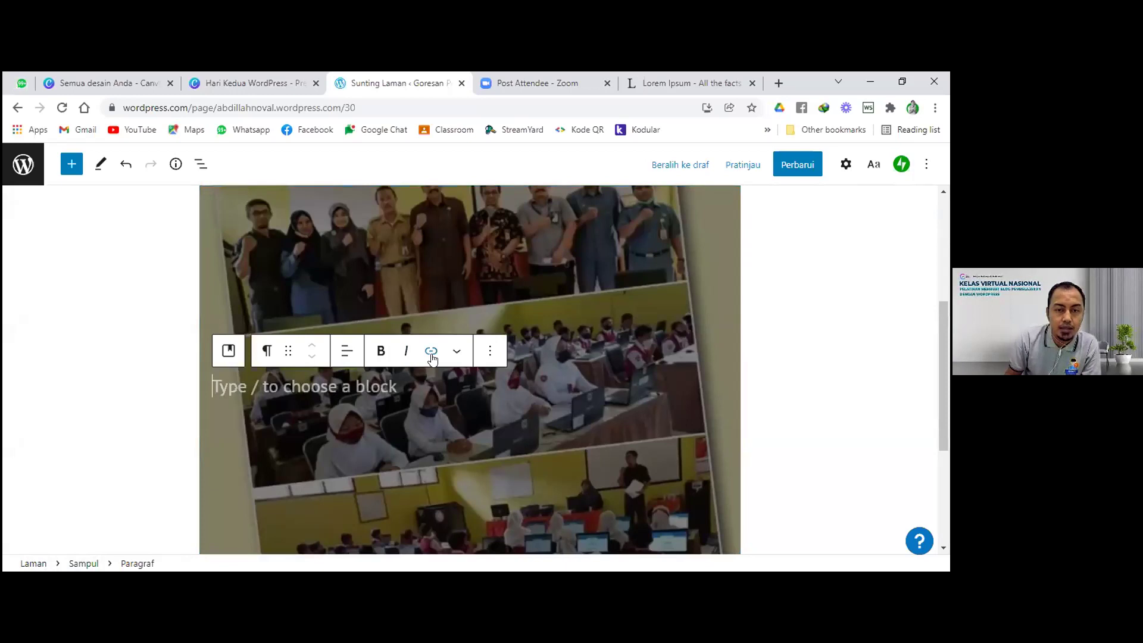
click(920, 379)
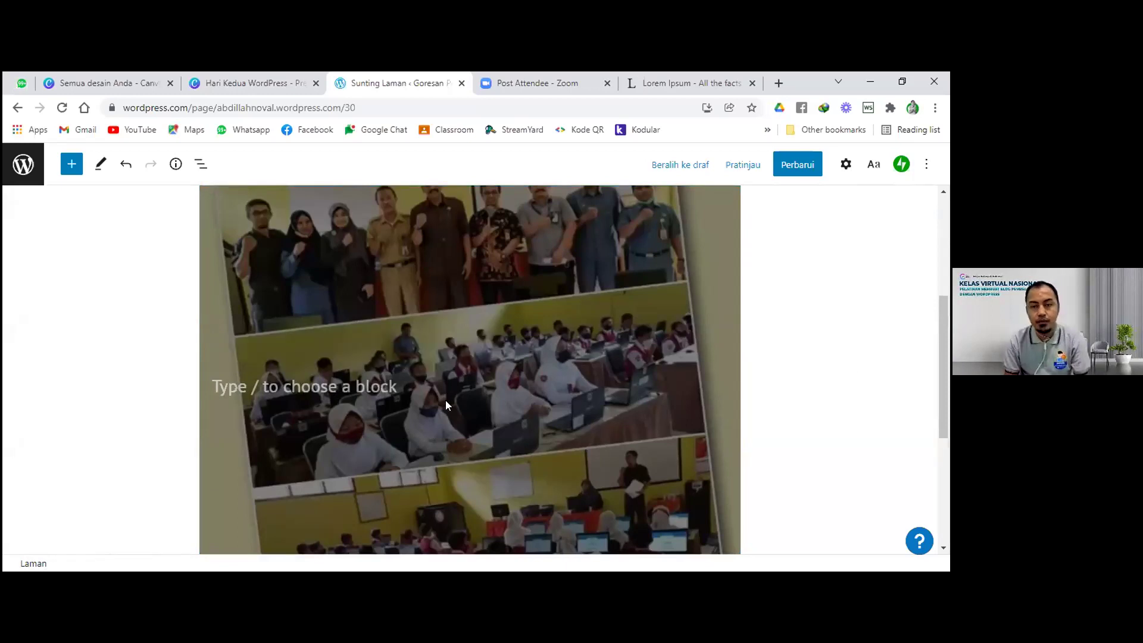
click(413, 399)
scroll(414, 393, up, 3)
key(ctrl+z)
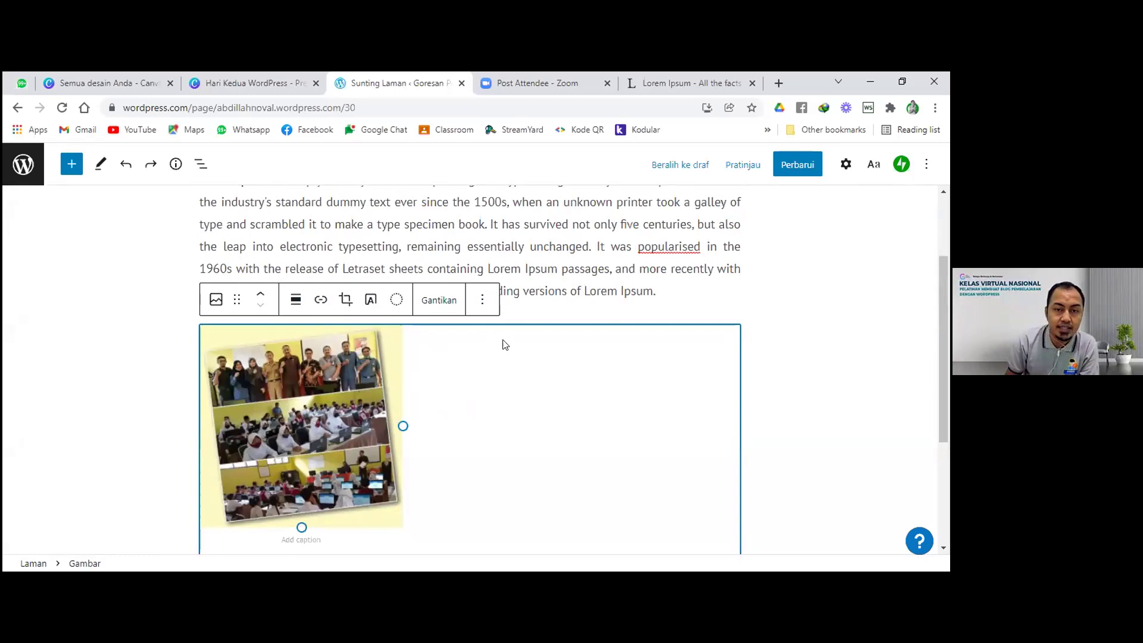
Step: Select and copy the entire Lorem Ipsum paragraph above the image
click(818, 339)
scroll(573, 433, up, 2)
scroll(574, 433, down, 3)
scroll(573, 433, up, 3)
scroll(573, 435, down, 5)
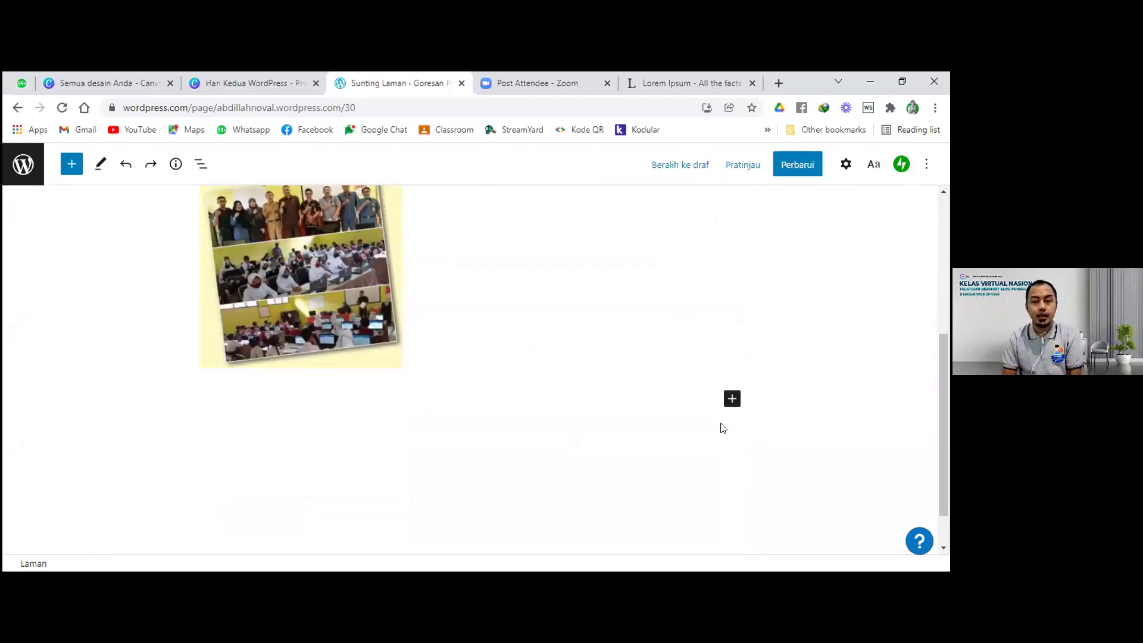
scroll(726, 411, up, 3)
click(556, 311)
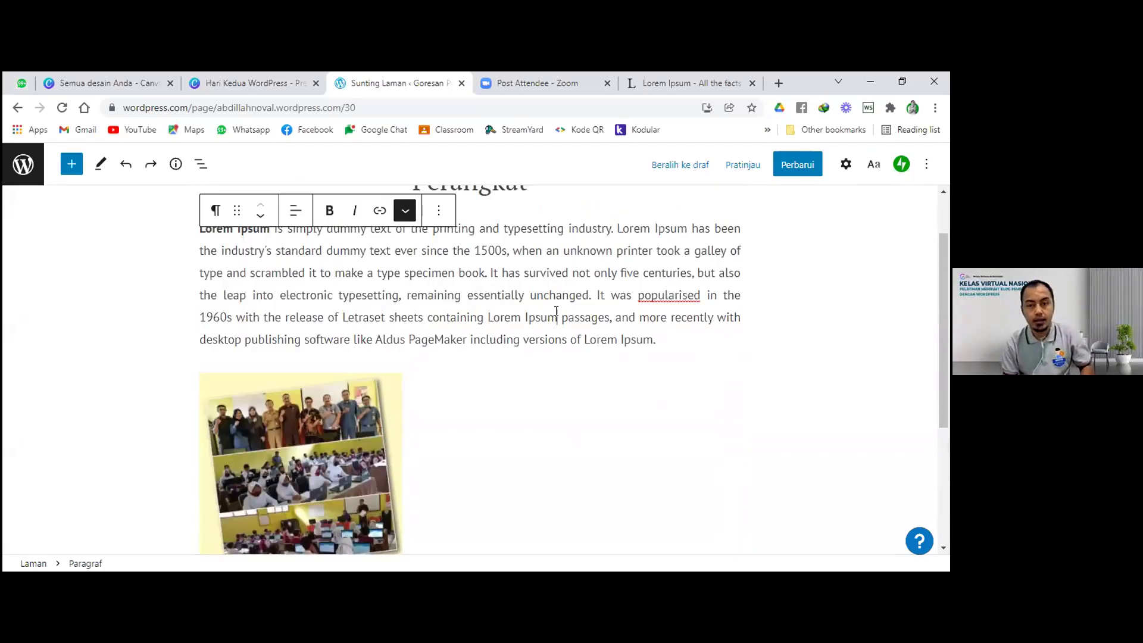
key(ctrl+a)
key(ctrl+c)
Step: Start a new paragraph block below the image and paste the copied Lorem Ipsum text into it
scroll(551, 340, down, 4)
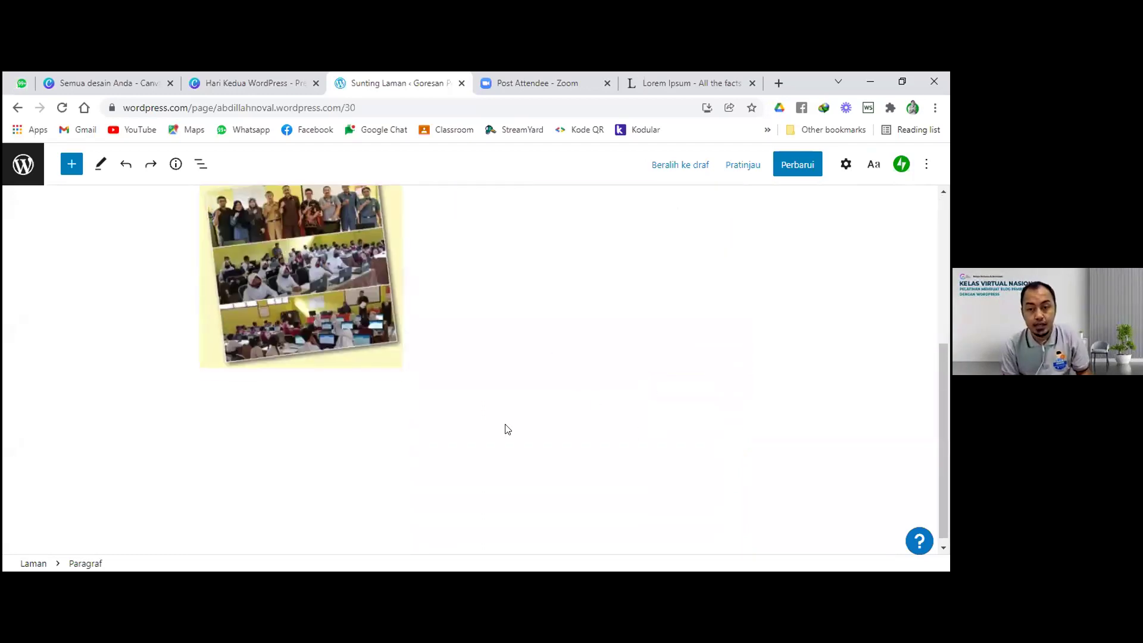
click(391, 405)
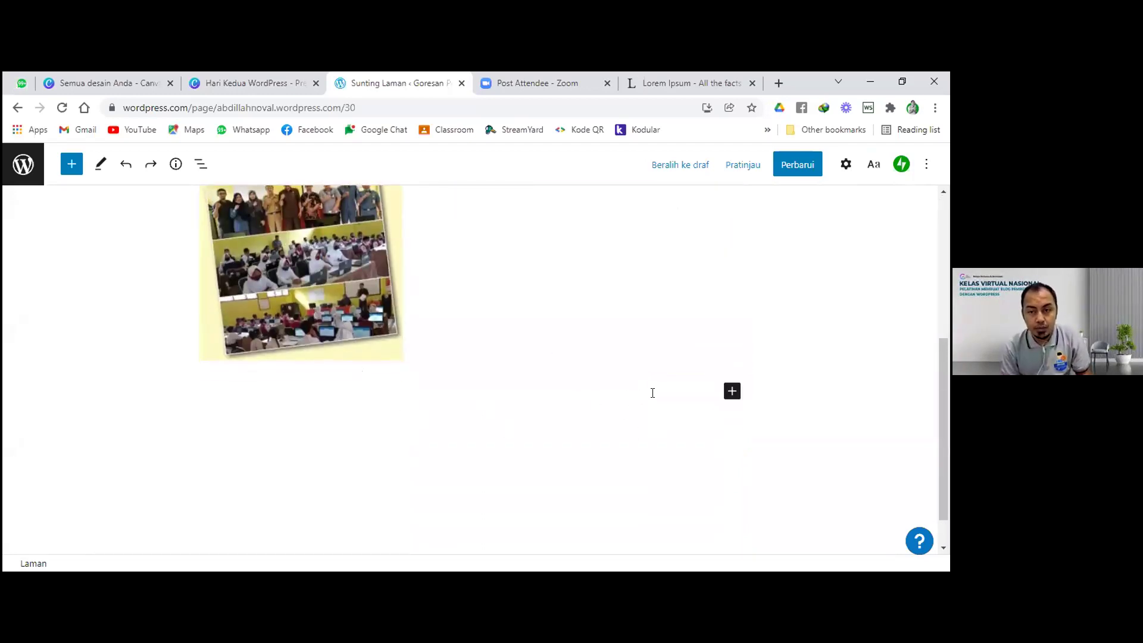
click(653, 393)
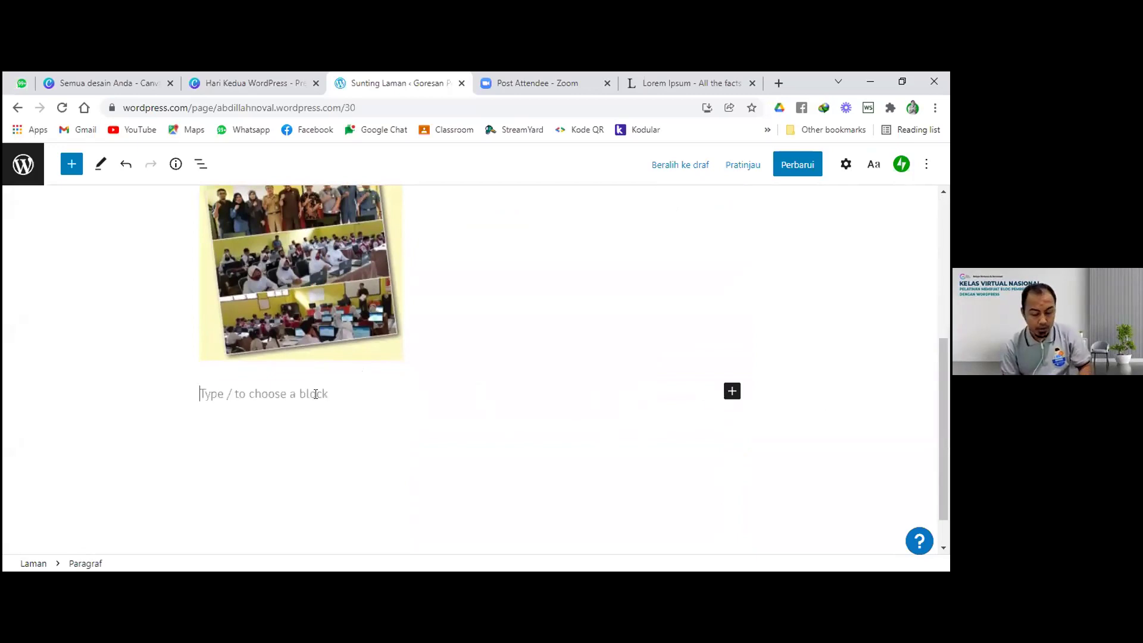
key(ctrl+v)
scroll(806, 428, up, 3)
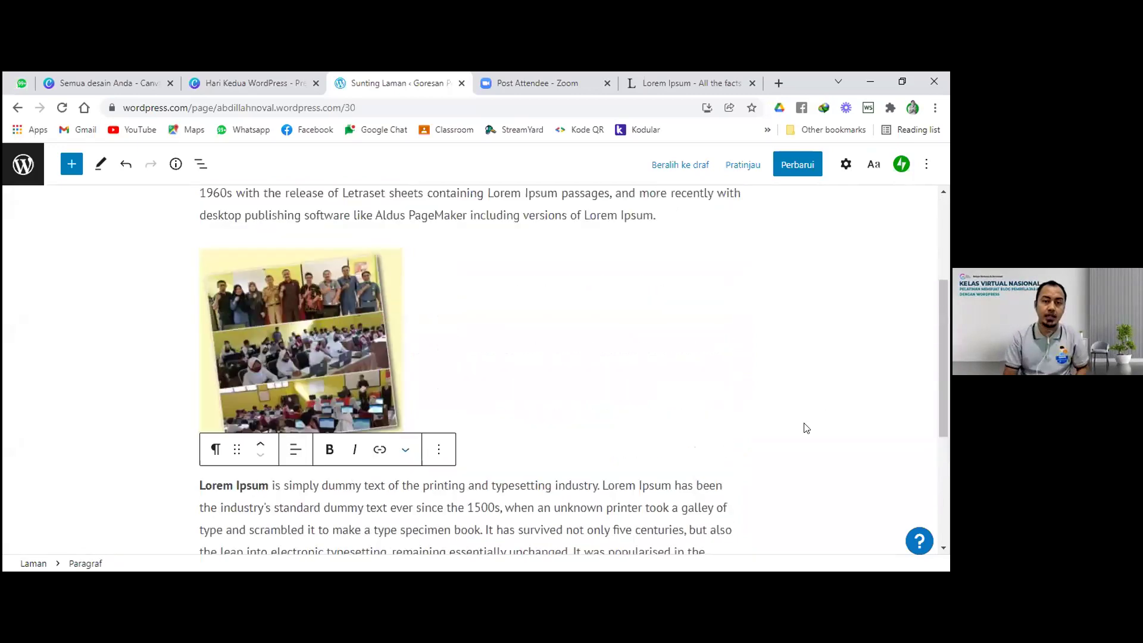
Step: Deselect the pasted paragraph and review the Perangkat page's arrangement of title, text and image
click(739, 395)
scroll(721, 395, up, 3)
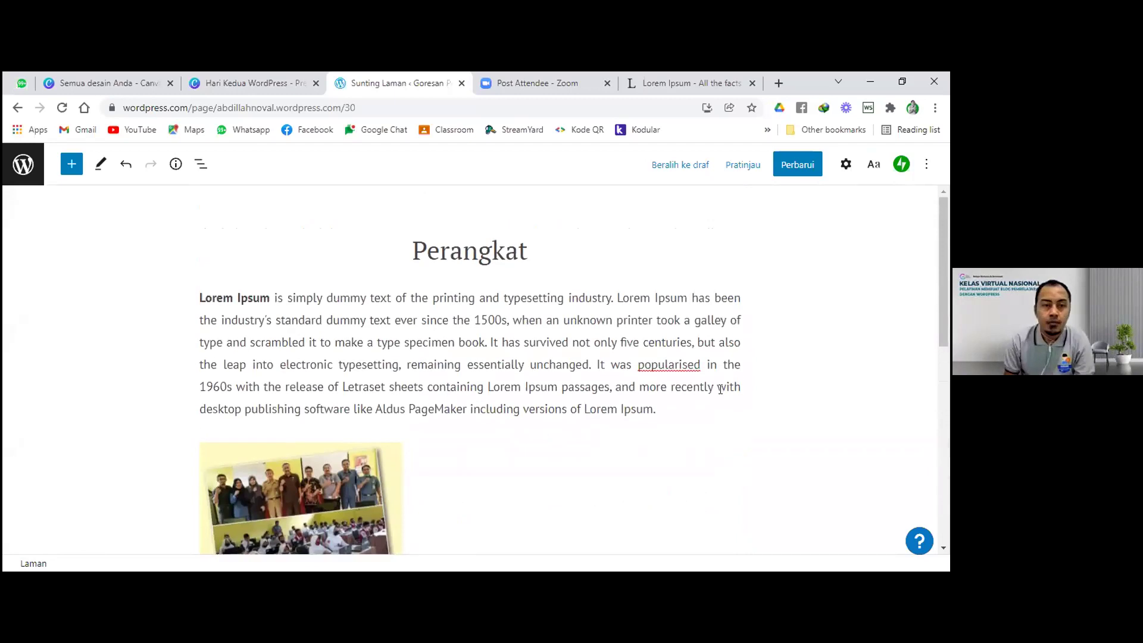
scroll(720, 389, down, 1)
scroll(720, 391, down, 2)
scroll(646, 365, up, 3)
scroll(643, 359, up, 1)
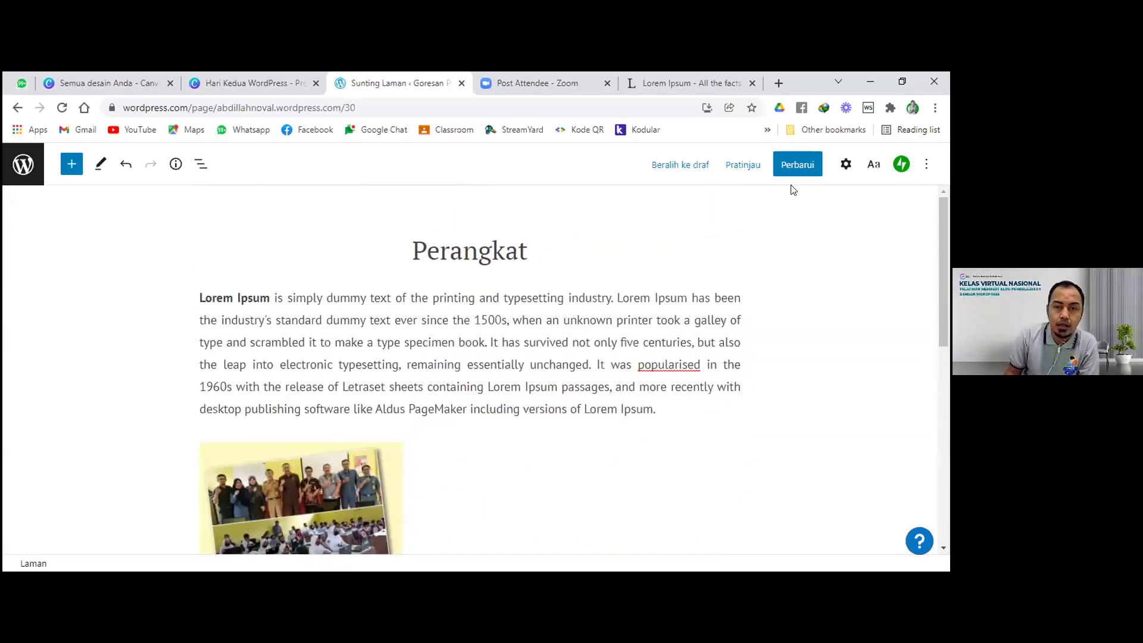
scroll(539, 348, down, 2)
scroll(538, 328, up, 2)
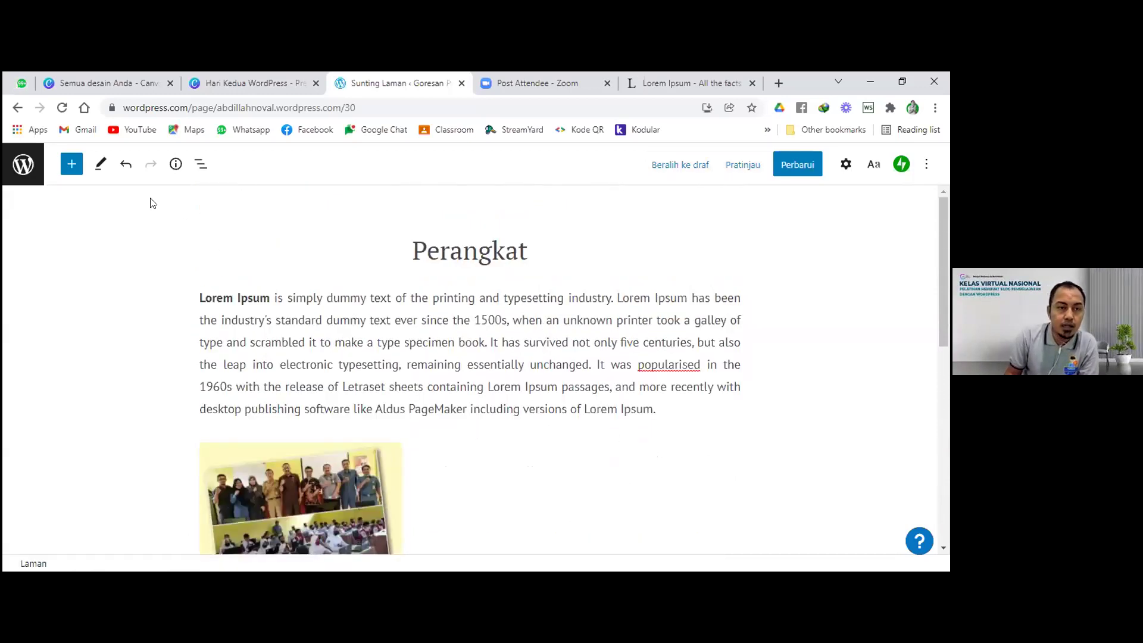
Step: Insert a Galeri Tampilan Kotak block below the second Lorem Ipsum paragraph and open its image upload
click(72, 164)
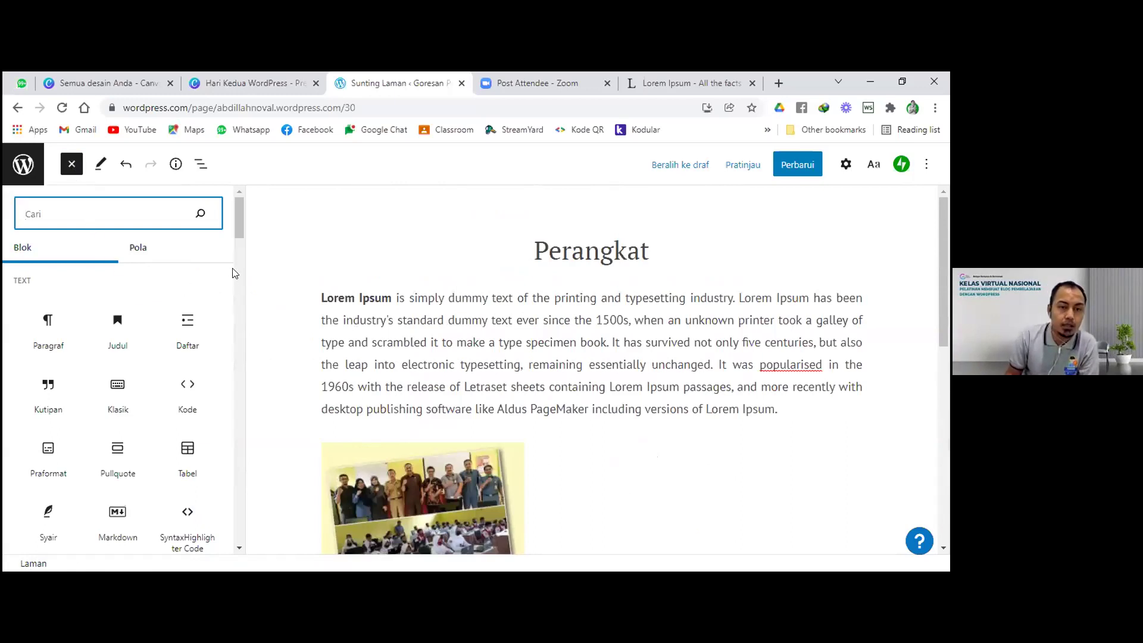
drag(239, 224, 240, 233)
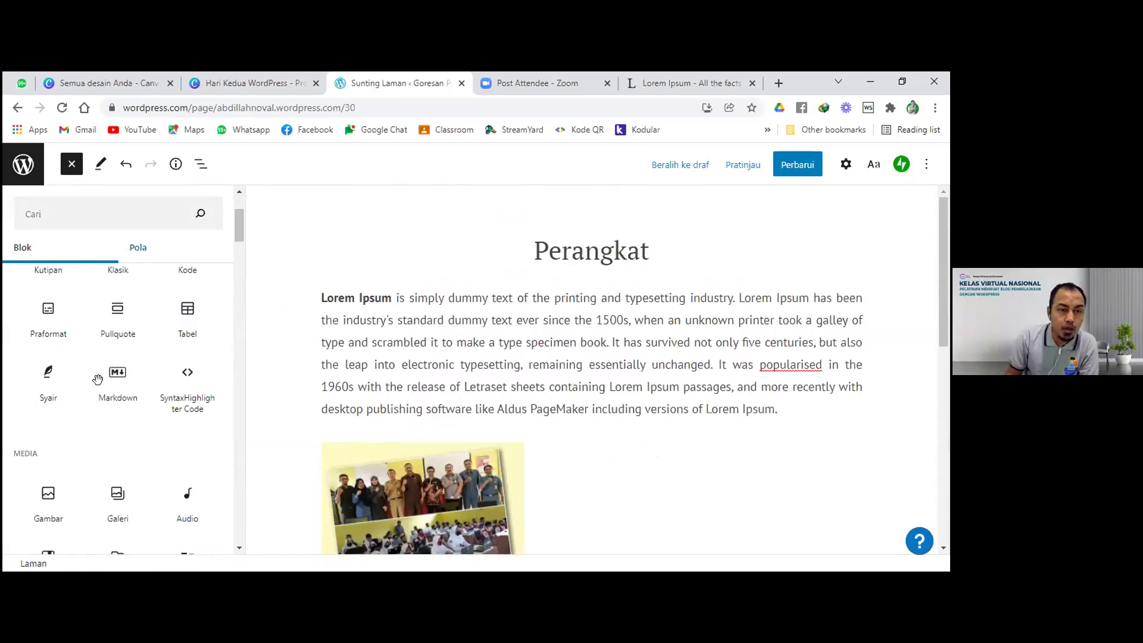
scroll(127, 459, down, 1)
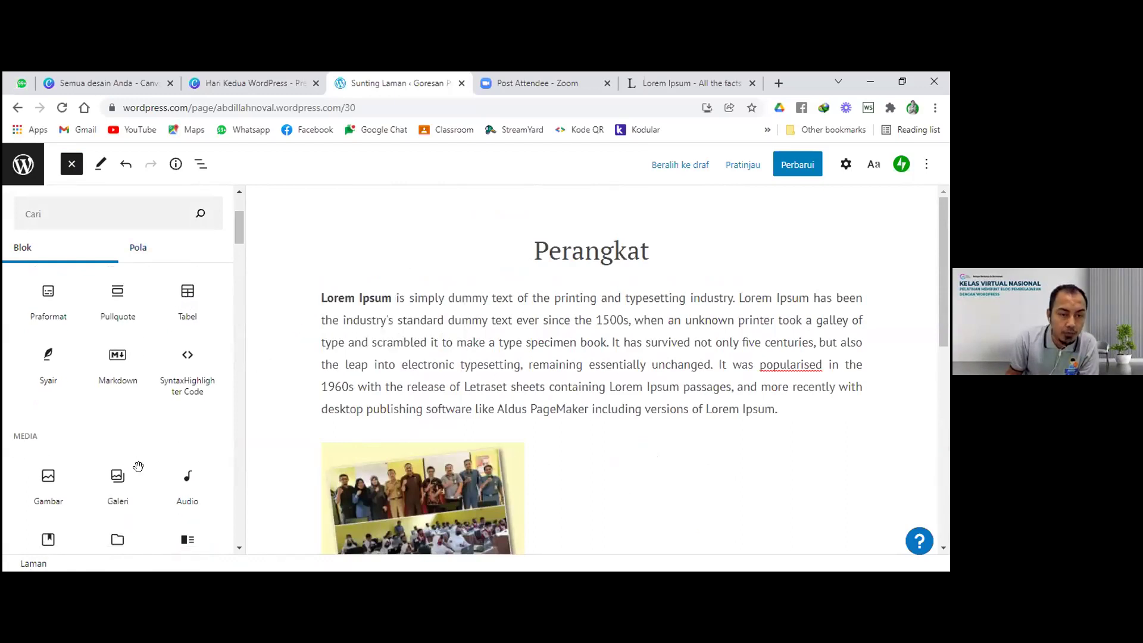
scroll(142, 466, down, 5)
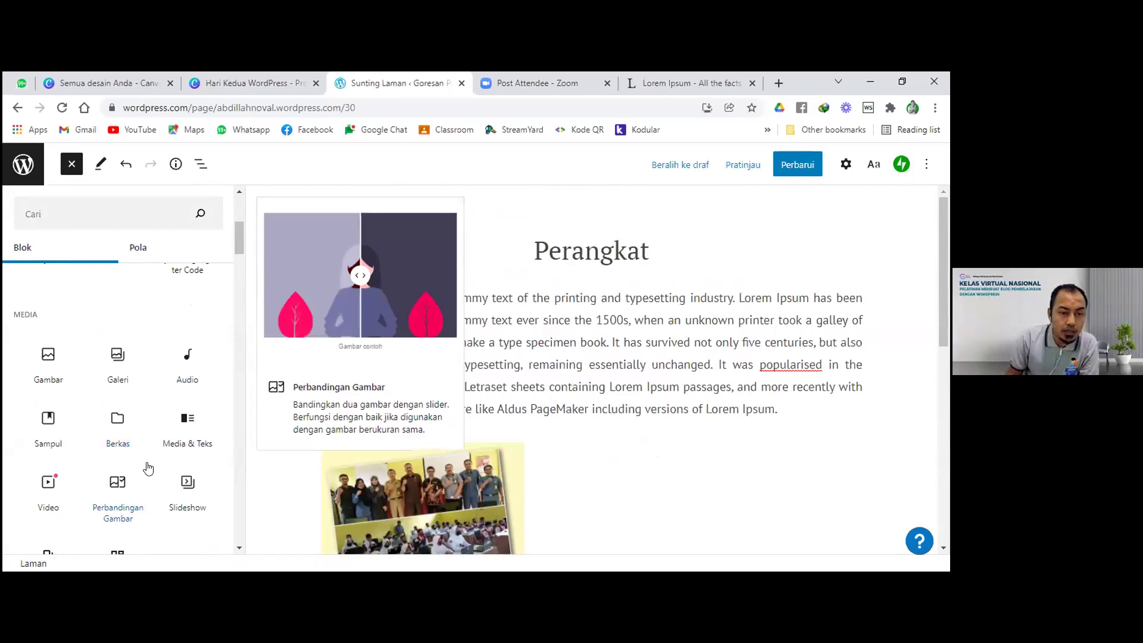
scroll(148, 469, down, 2)
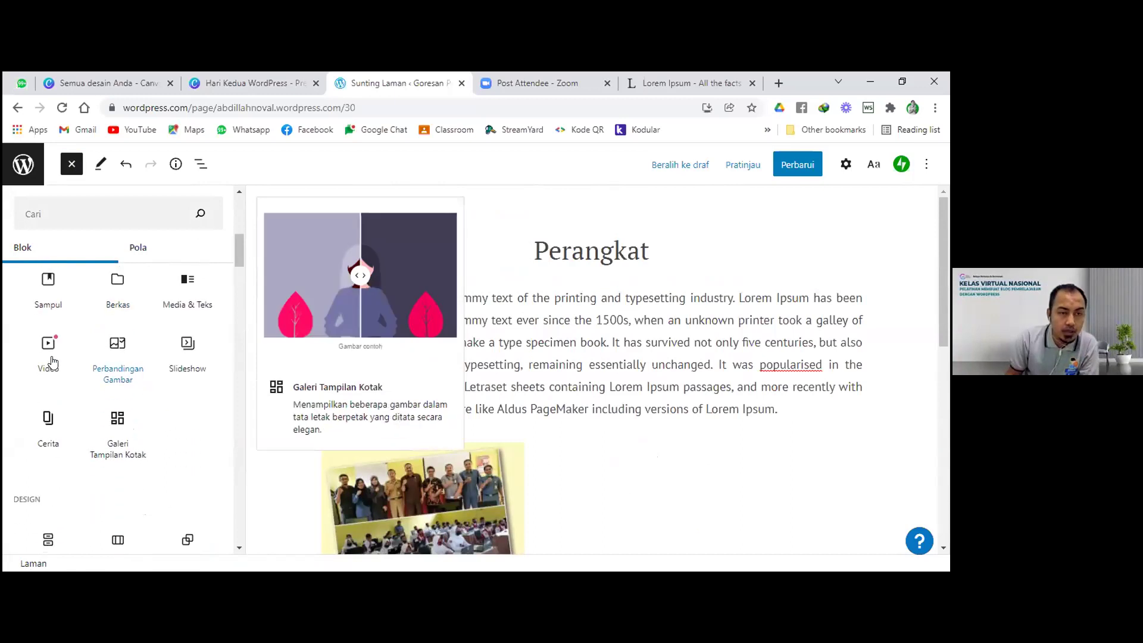
mouse_move(47, 351)
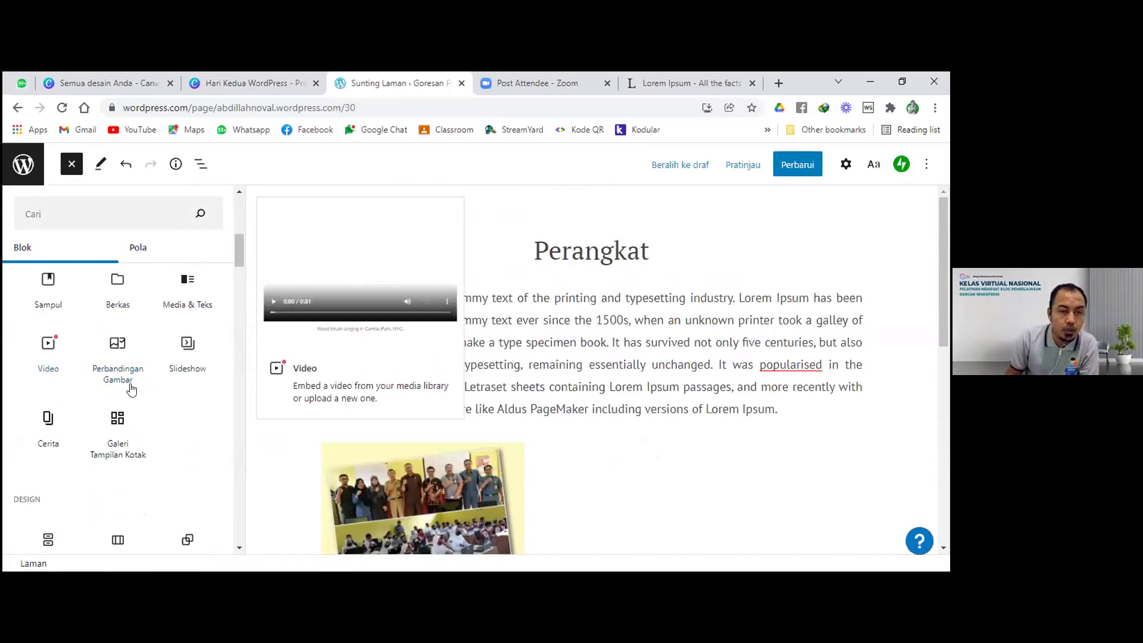
mouse_move(121, 432)
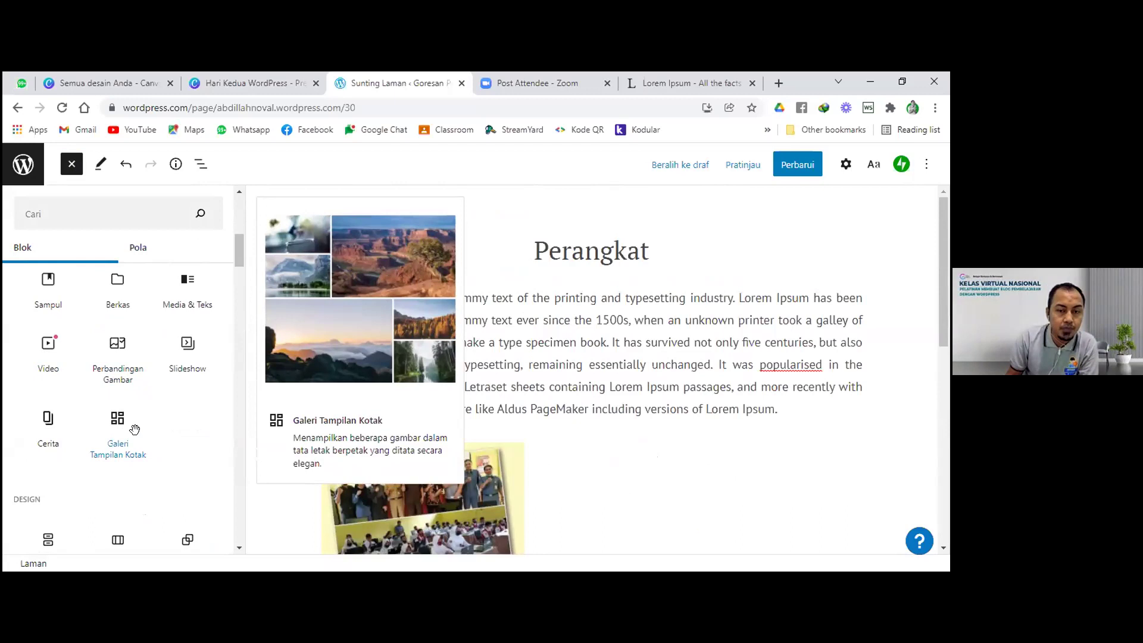
click(133, 427)
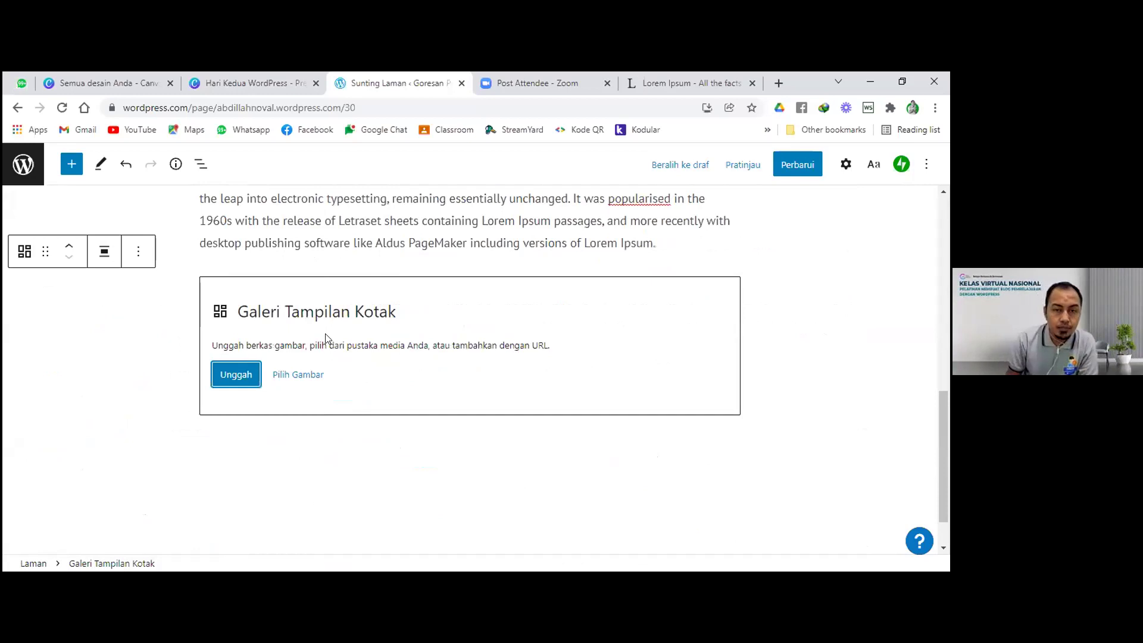
click(241, 378)
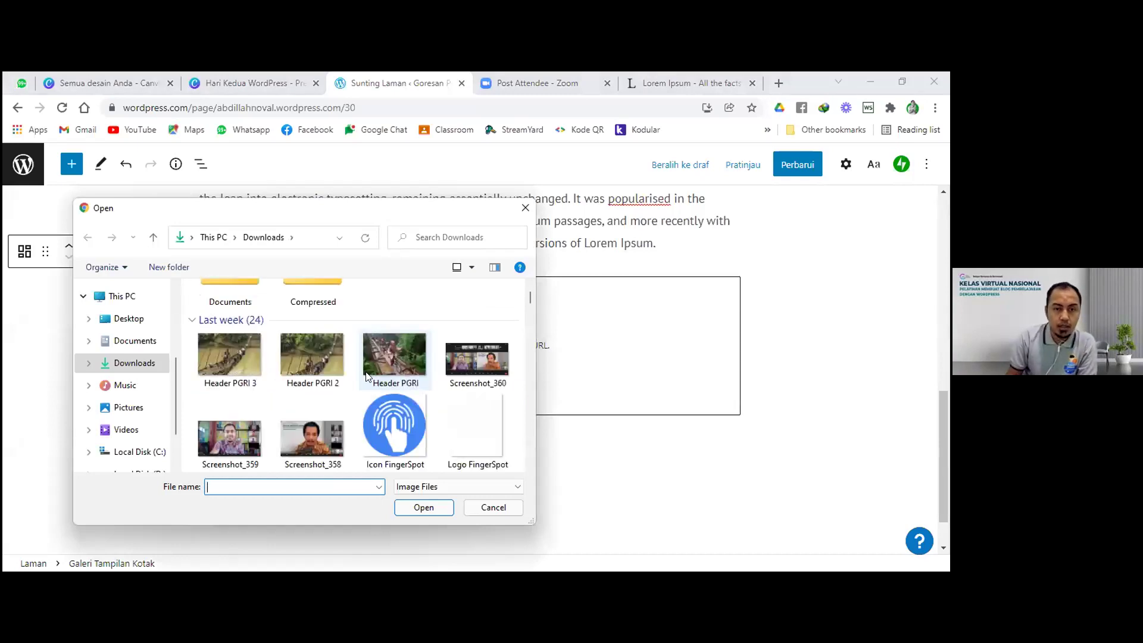
click(346, 368)
ctrl+click(379, 368)
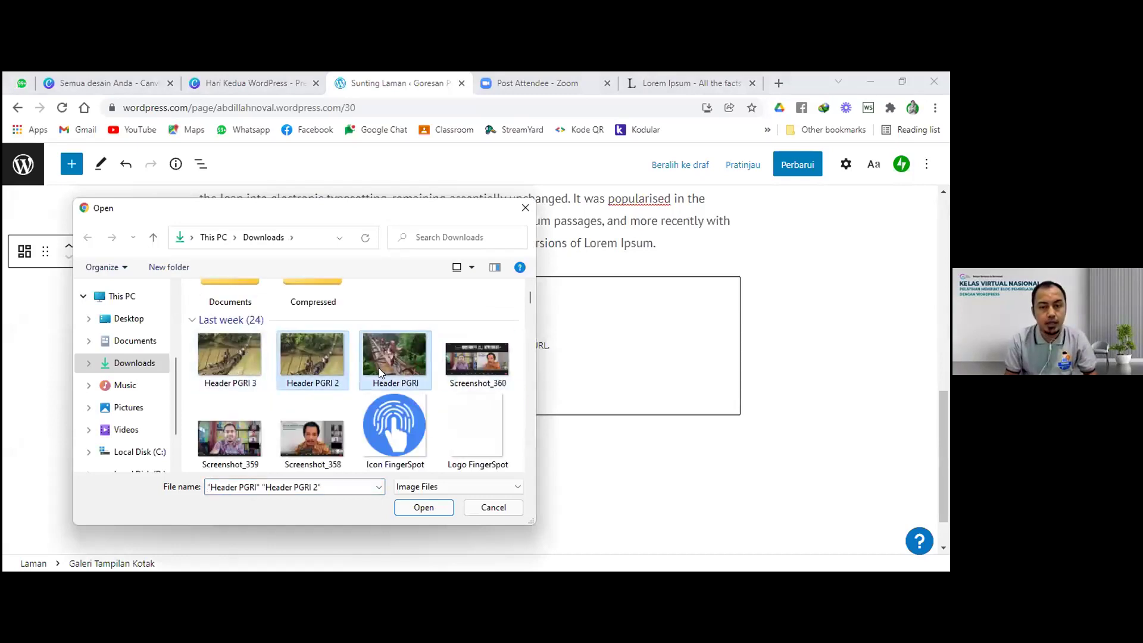
scroll(378, 368, down, 1)
scroll(336, 405, down, 3)
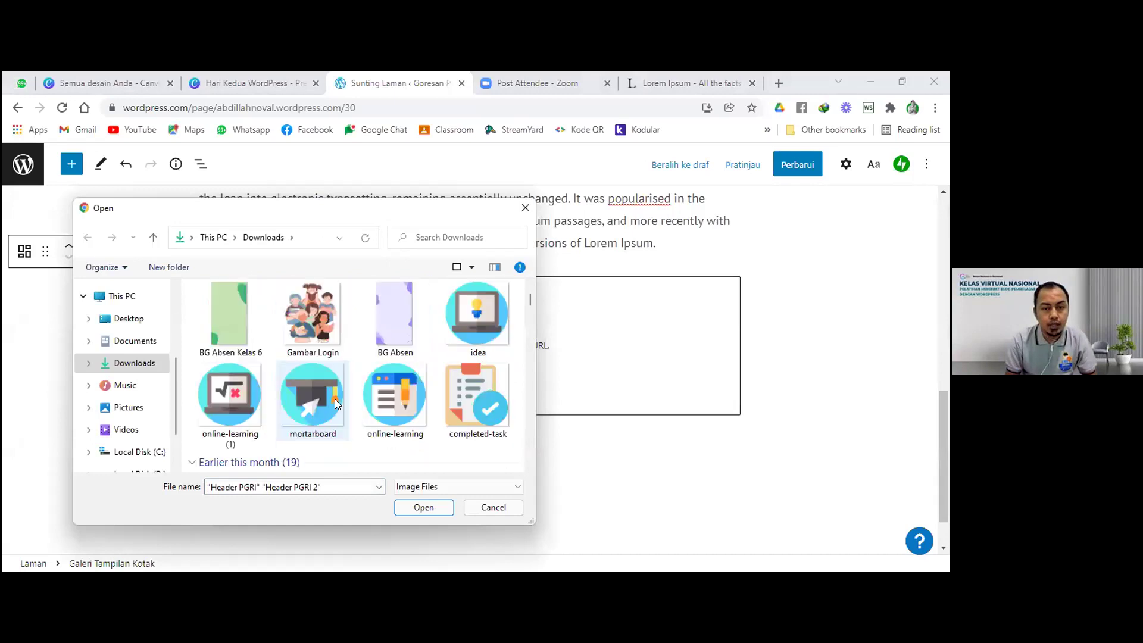
scroll(336, 402, down, 8)
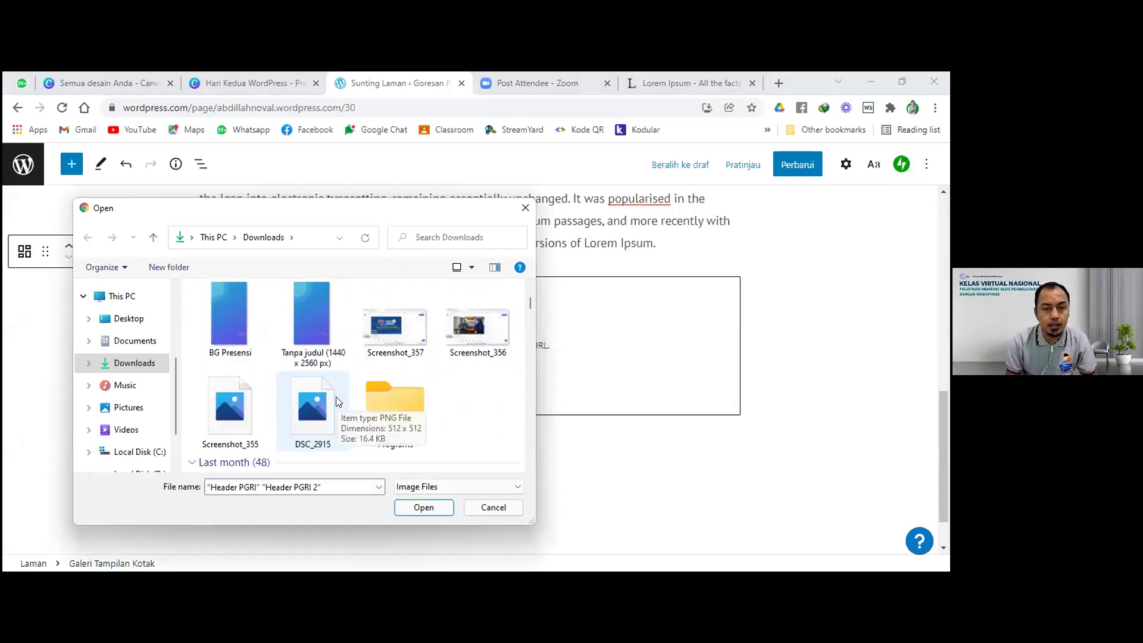
scroll(336, 397, down, 5)
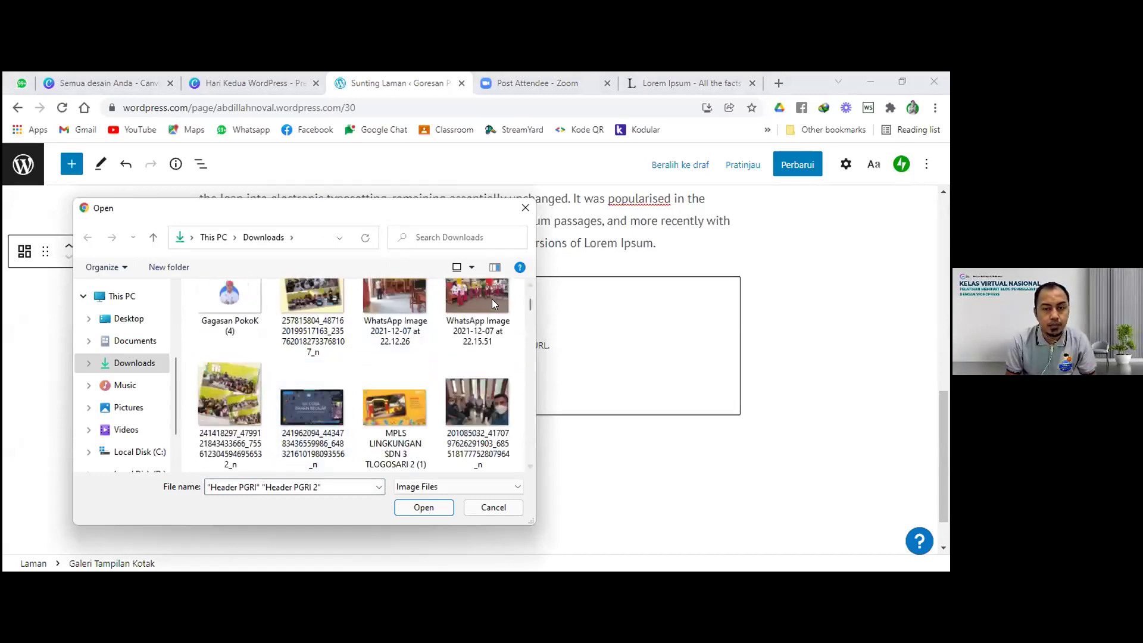
shift+click(474, 304)
scroll(466, 361, up, 2)
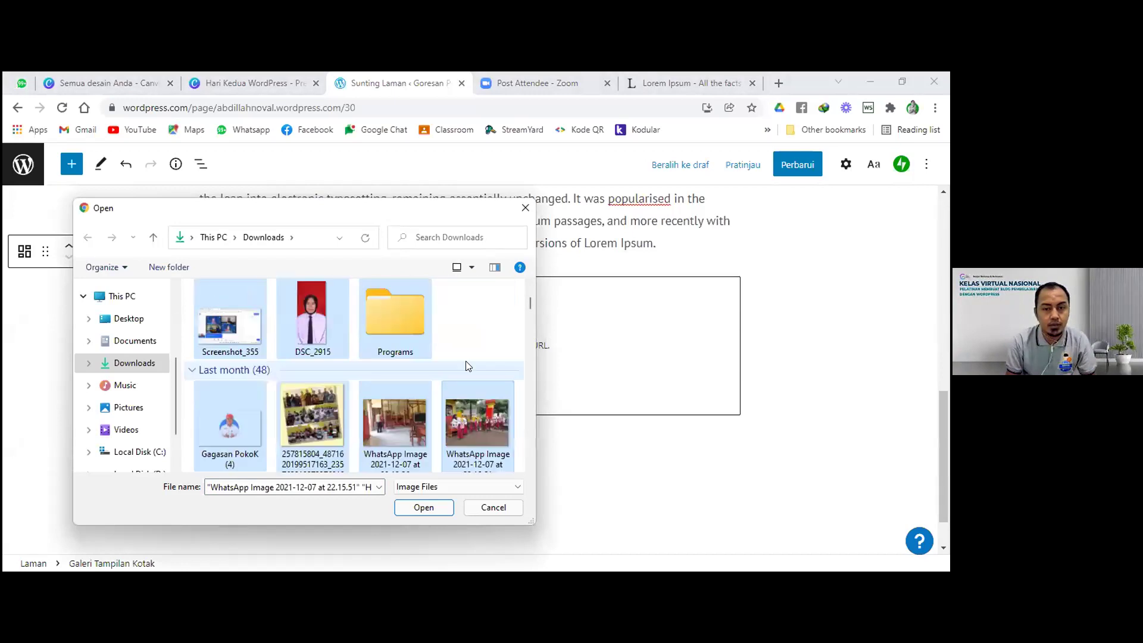
scroll(467, 366, down, 5)
scroll(467, 364, up, 12)
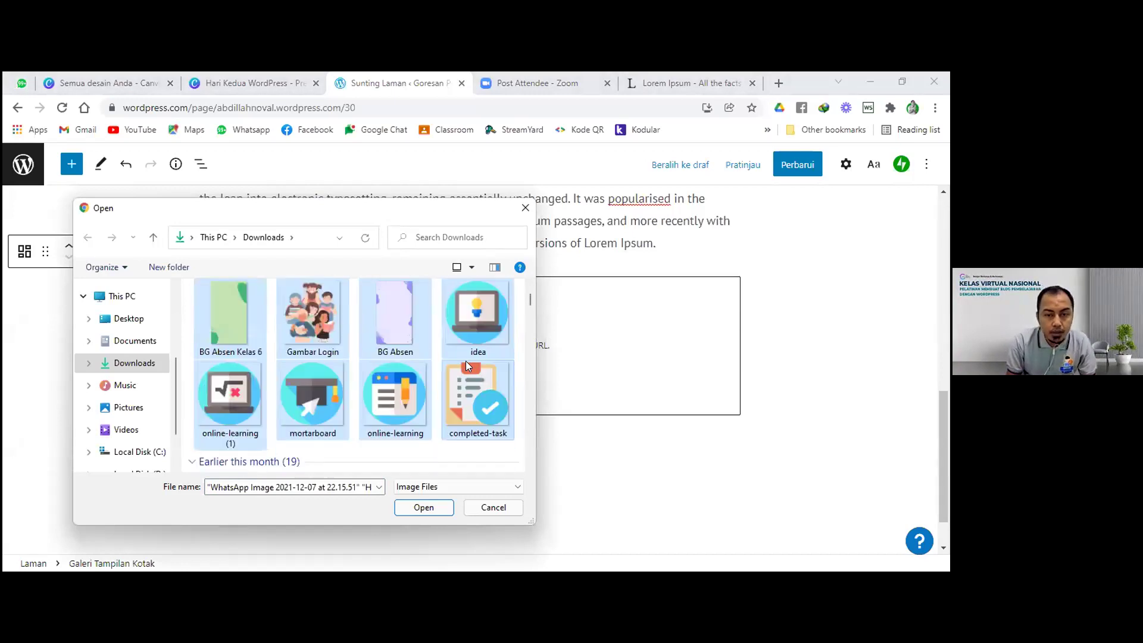
click(320, 420)
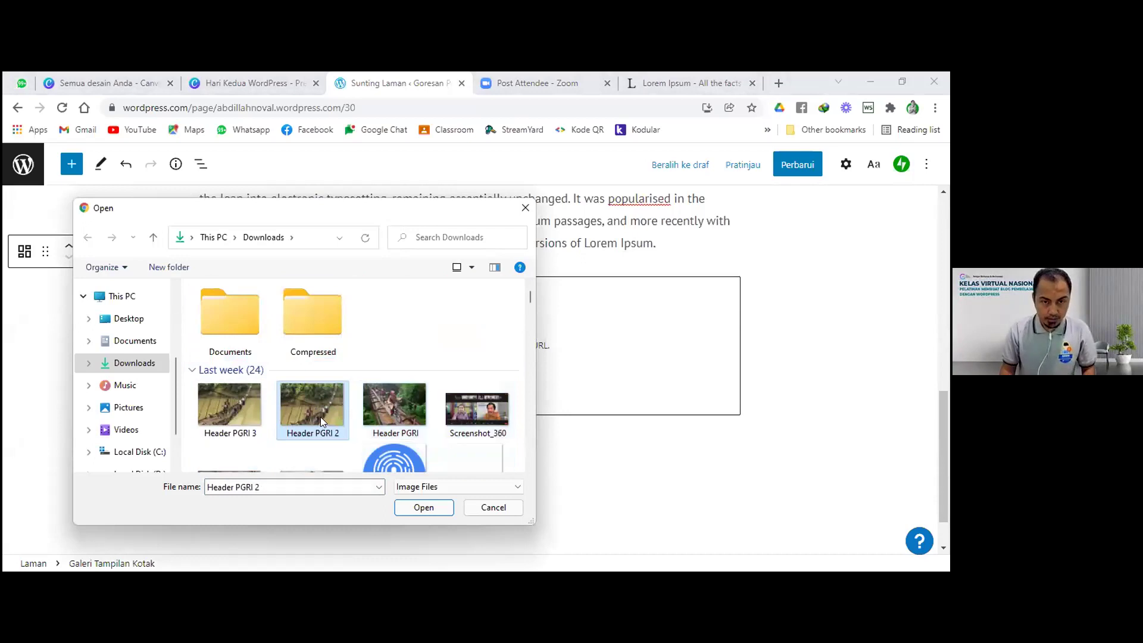
Step: Select Header PGRI 3, Header PGRI and the WhatsApp images 2021-12-07 at 22.12.26 and 22.15.51 from Downloads for the gallery
click(228, 407)
ctrl+click(402, 398)
scroll(402, 398, down, 12)
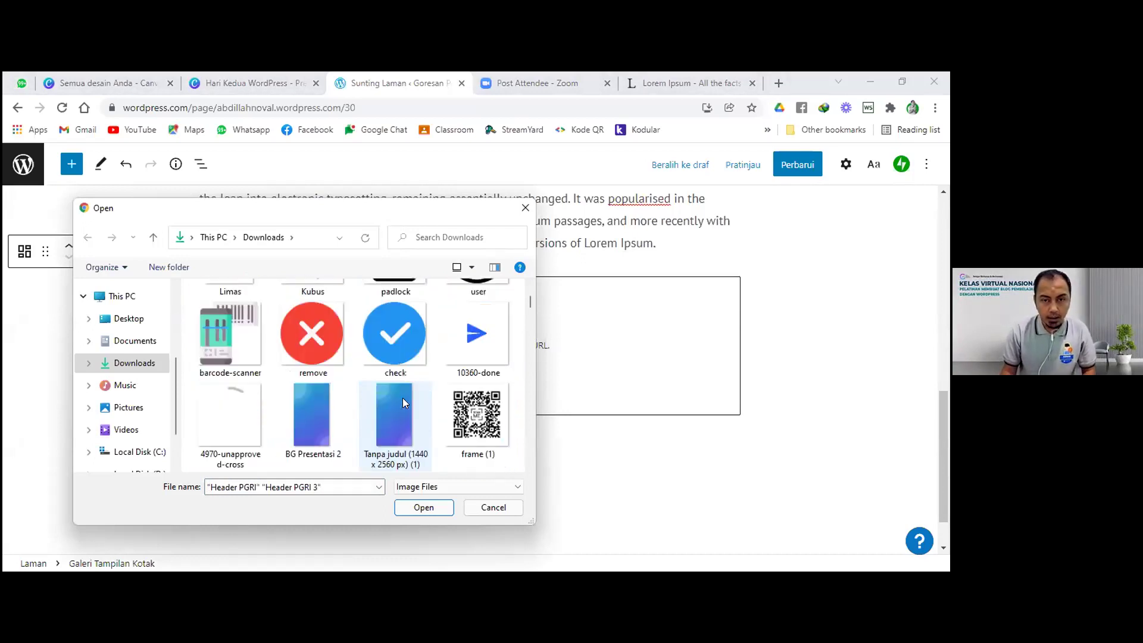
scroll(402, 398, down, 2)
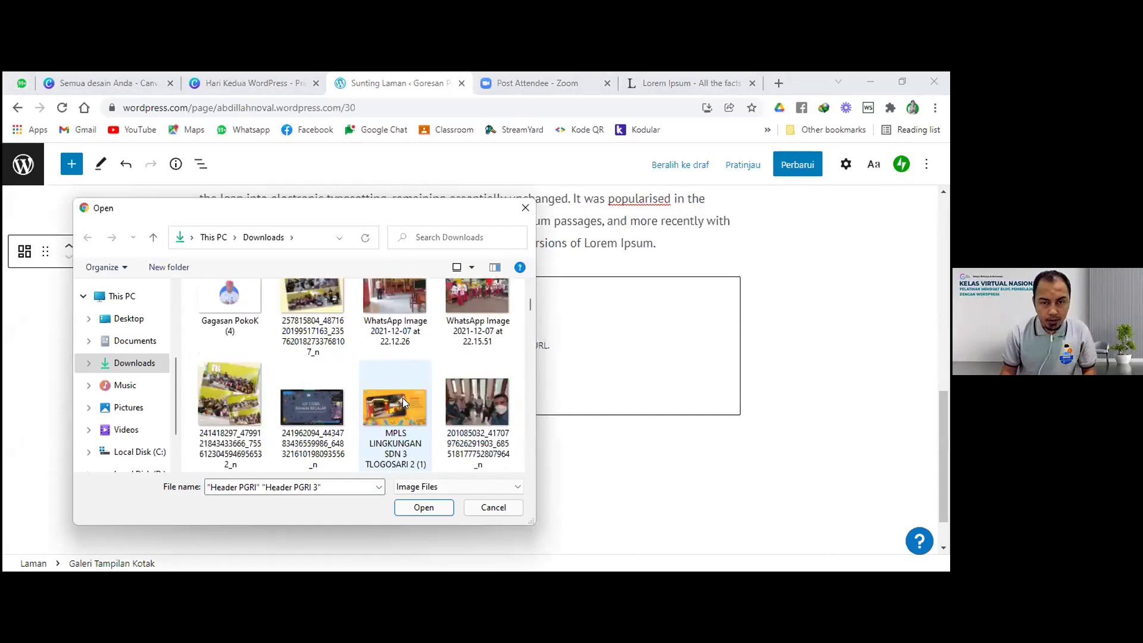
ctrl+click(403, 326)
ctrl+click(465, 322)
scroll(446, 369, down, 1)
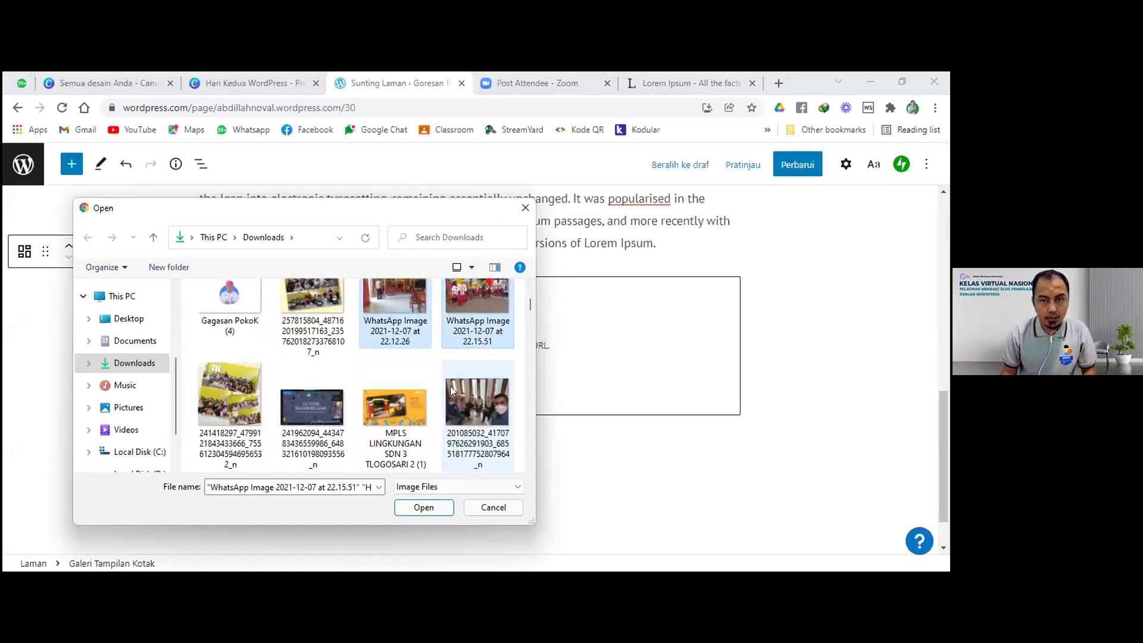
Step: Add the 201085032 group photo to the selection in Downloads and upload all selected photos into the page's tiled gallery
ctrl+click(464, 388)
click(423, 507)
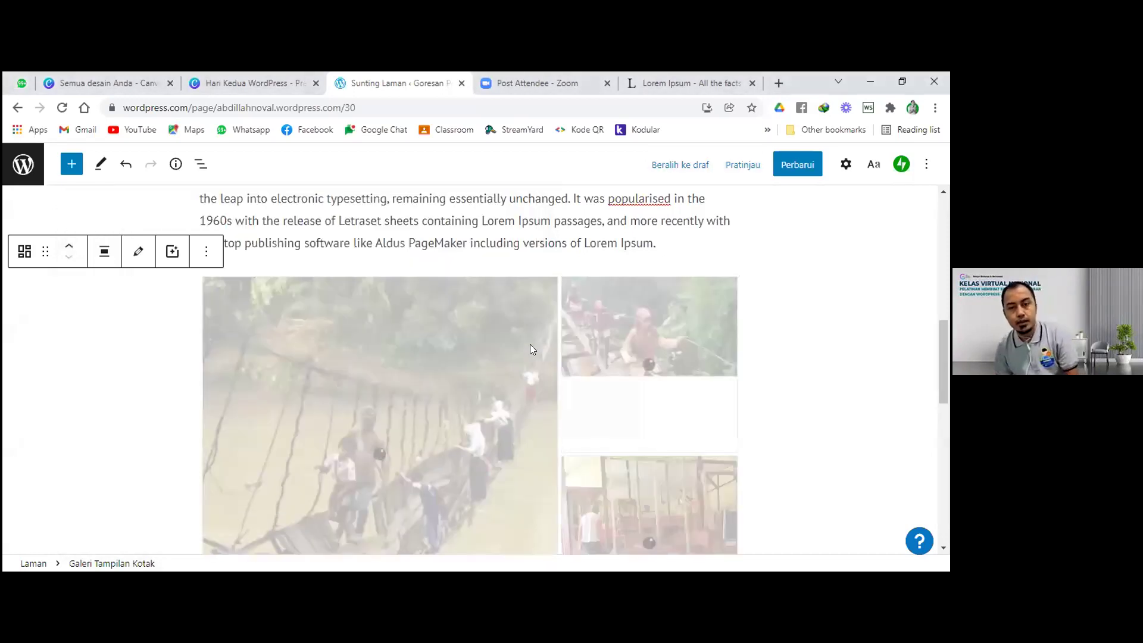
scroll(531, 356, down, 8)
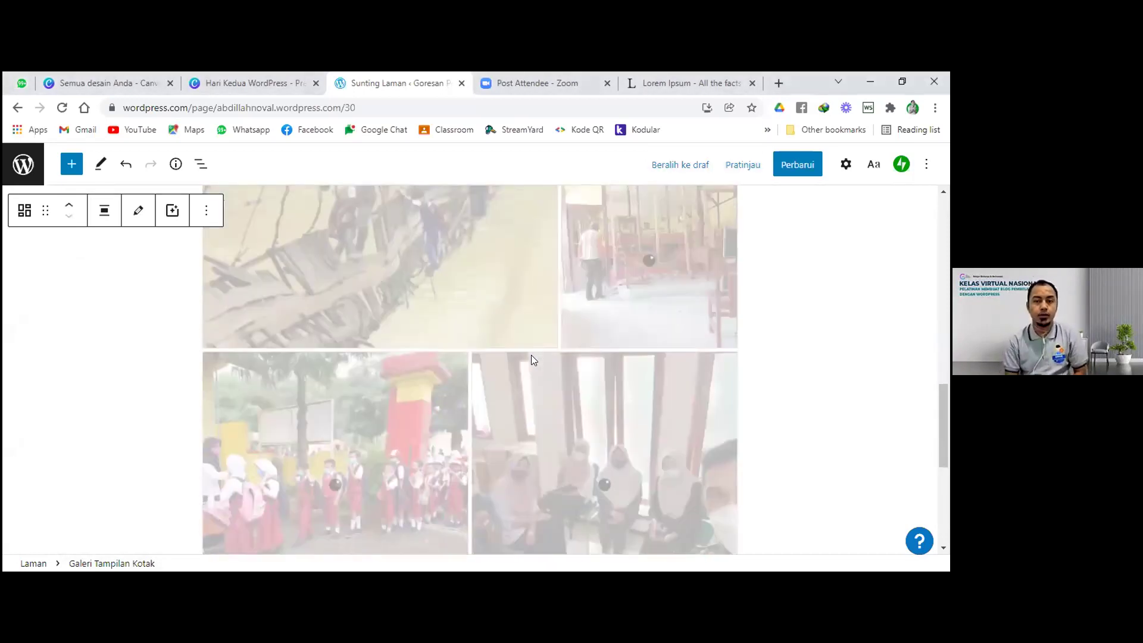
scroll(531, 356, down, 1)
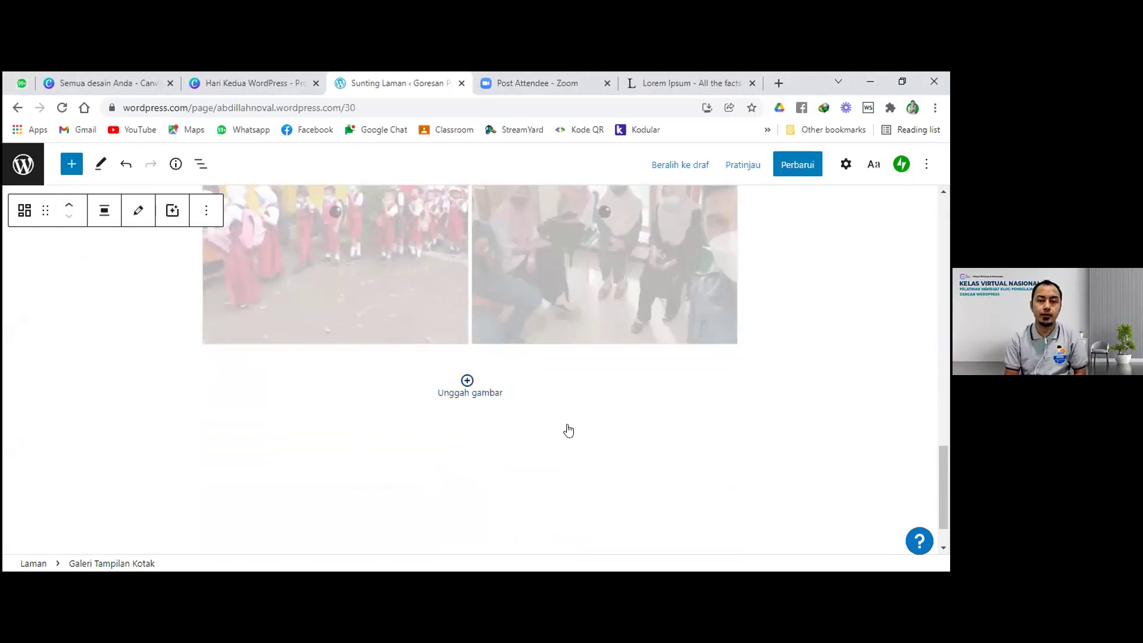
scroll(568, 440, up, 2)
scroll(568, 444, up, 6)
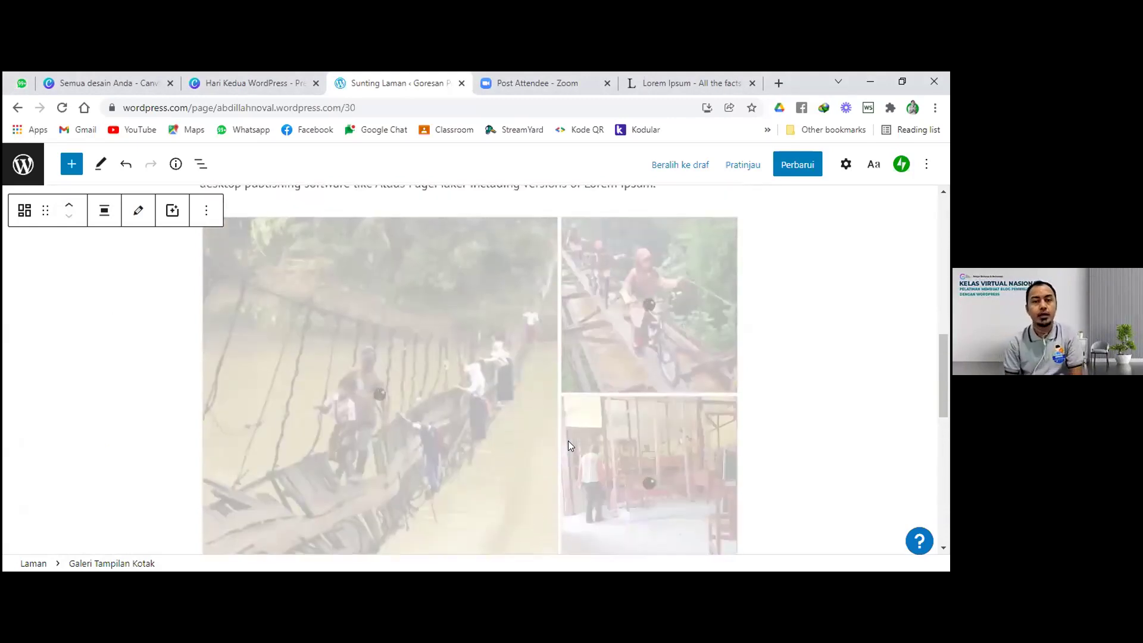
scroll(568, 443, up, 5)
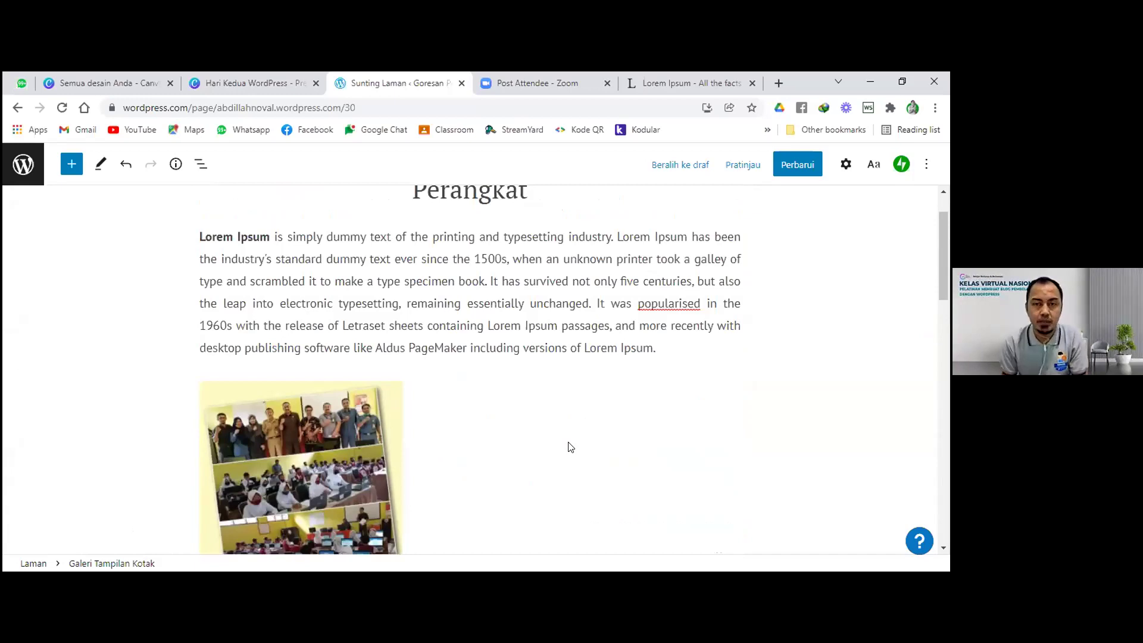
Step: Delete the yellow collage image between the two Lorem Ipsum paragraphs
scroll(570, 434, down, 3)
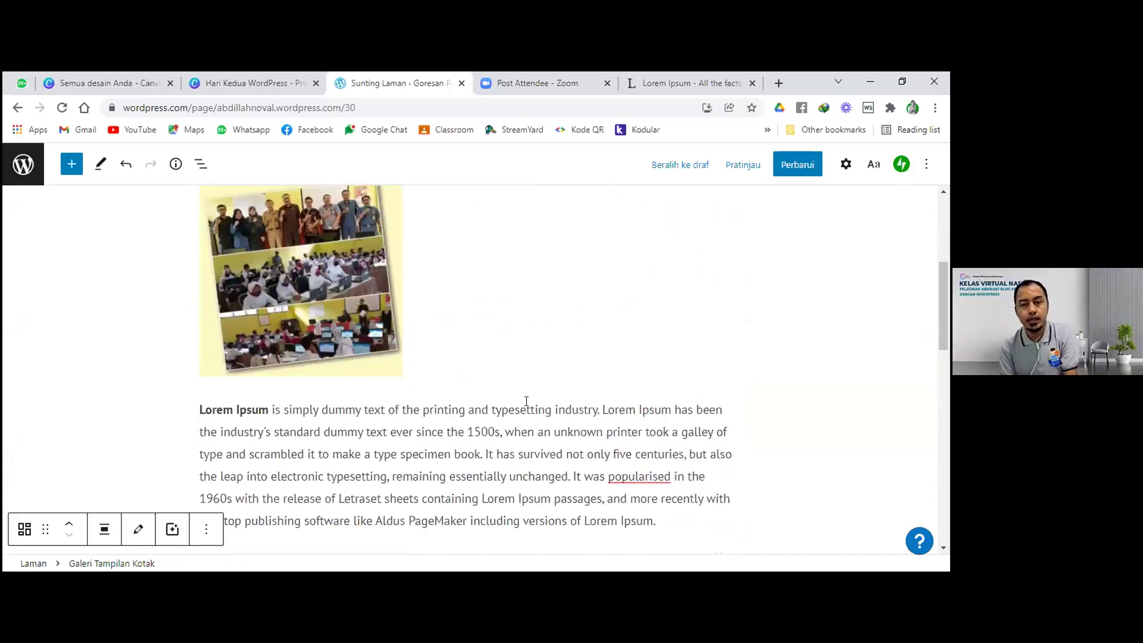
scroll(526, 401, down, 2)
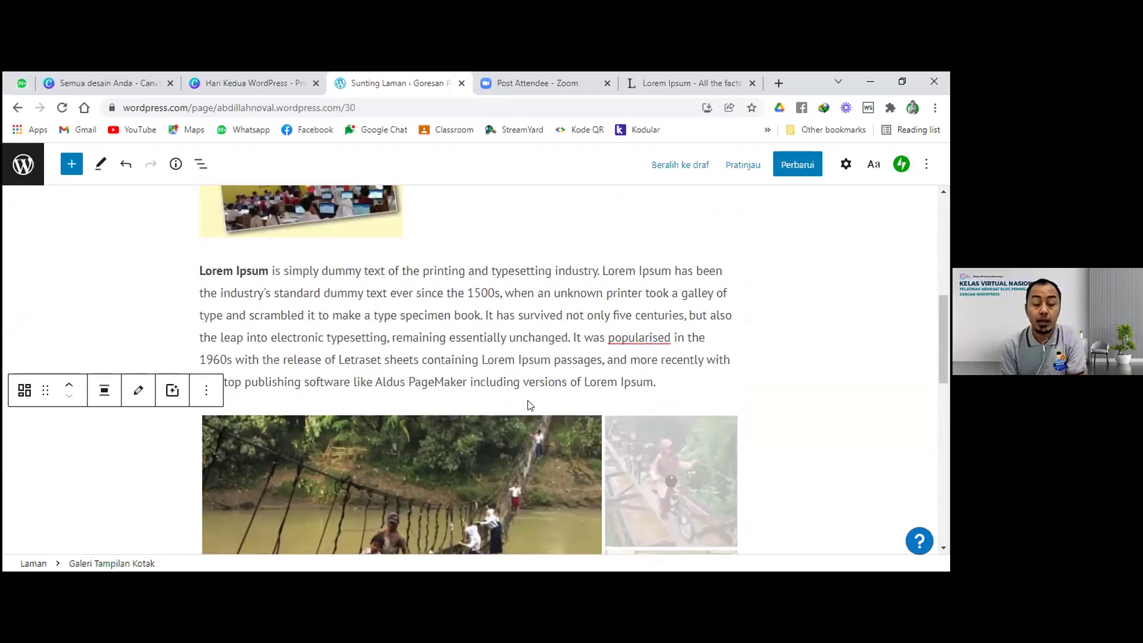
scroll(530, 405, up, 1)
scroll(400, 322, up, 1)
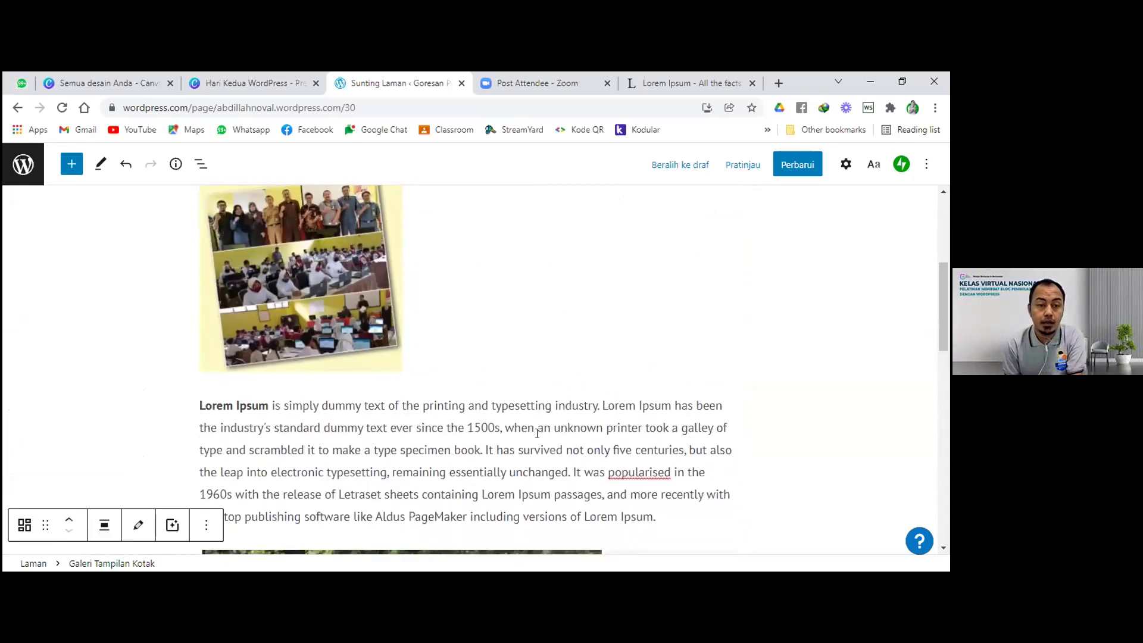
click(351, 308)
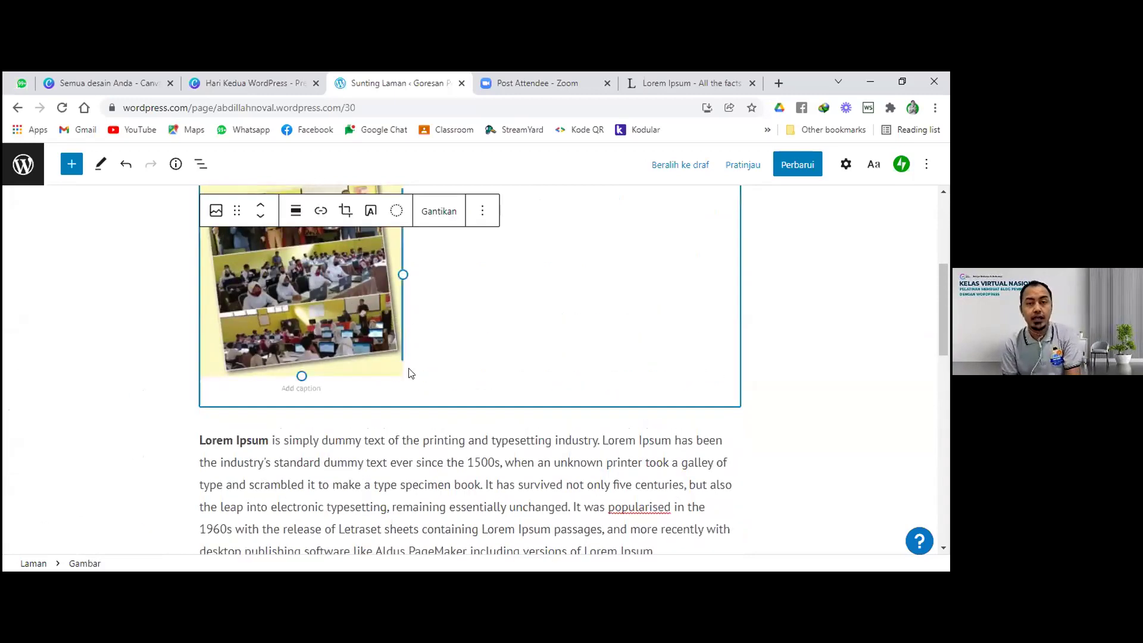
scroll(489, 402, up, 1)
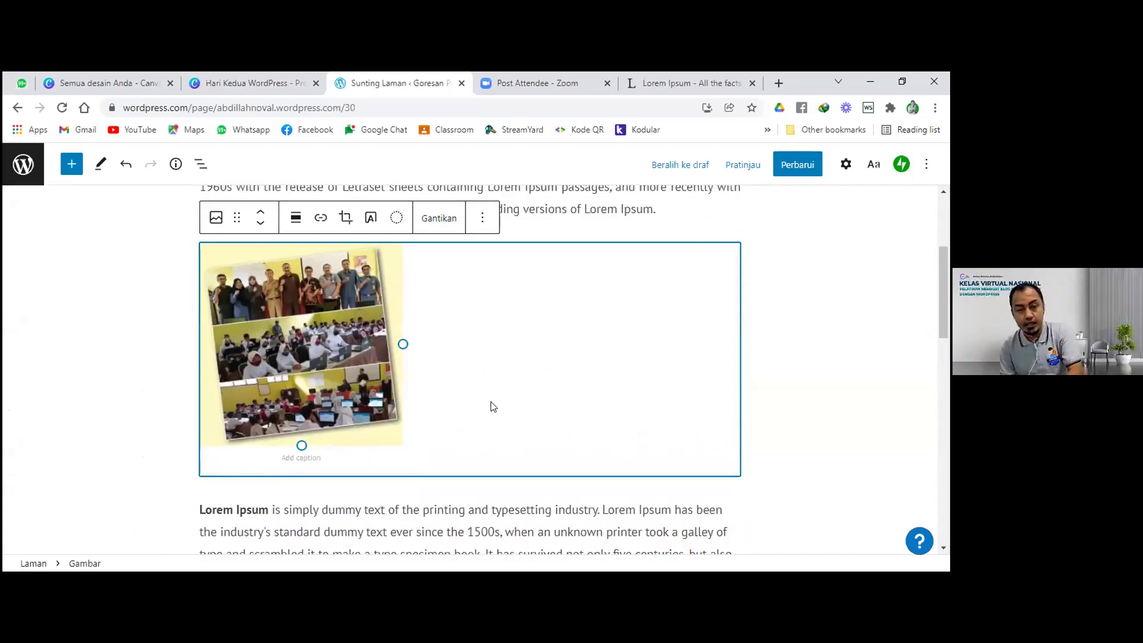
key(Delete)
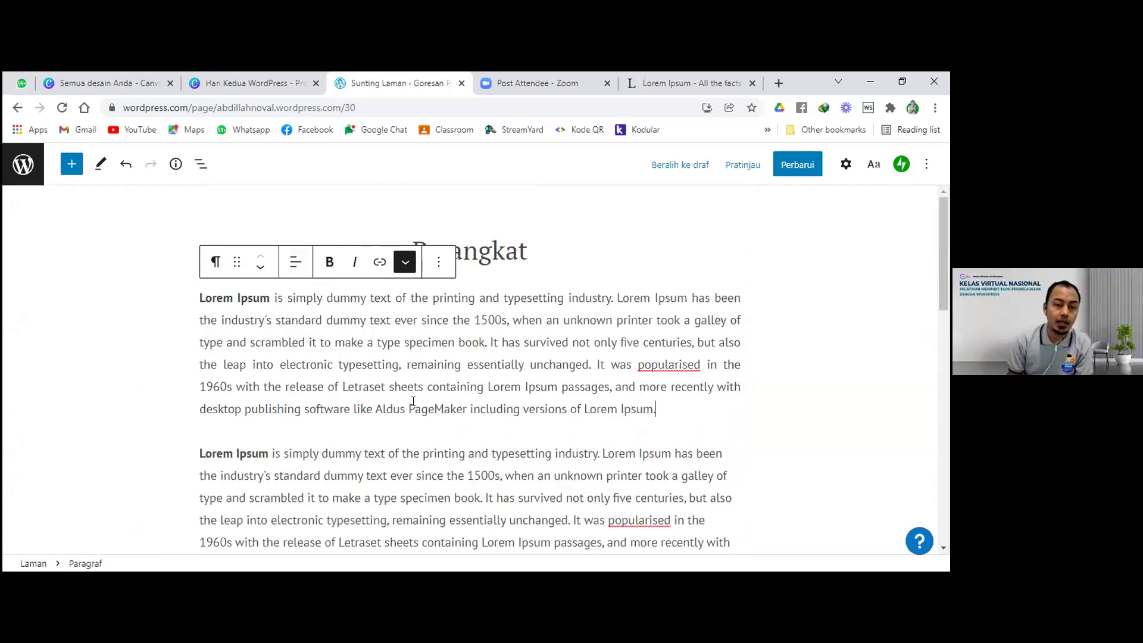
Step: Move the tiled gallery block up one place so it sits between the two Lorem Ipsum paragraphs
scroll(283, 451, down, 3)
click(283, 451)
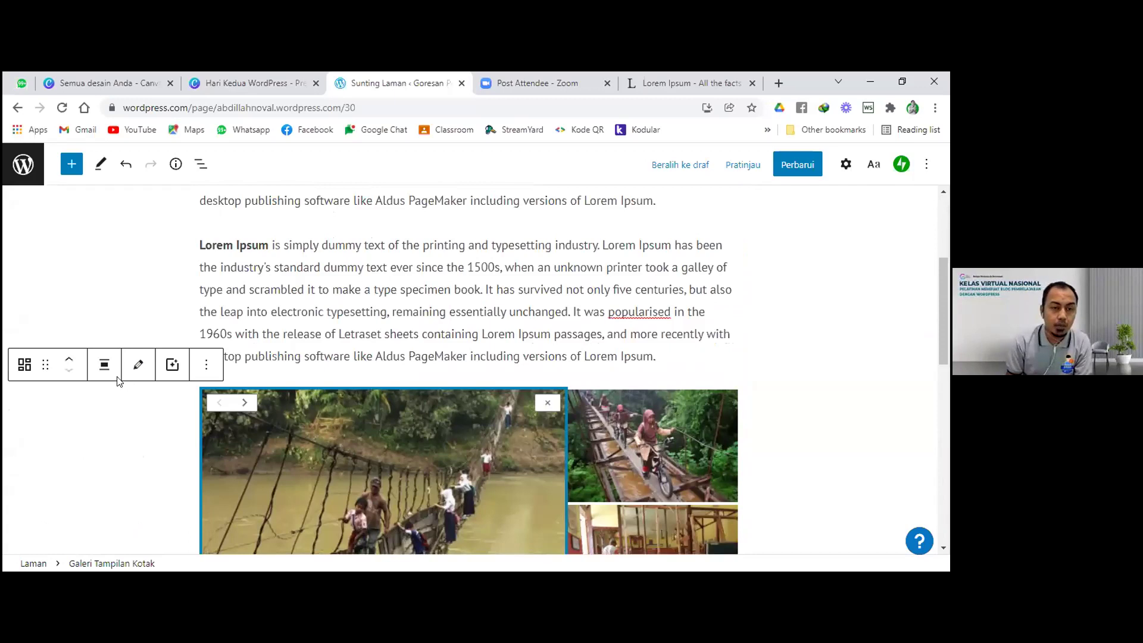
click(69, 359)
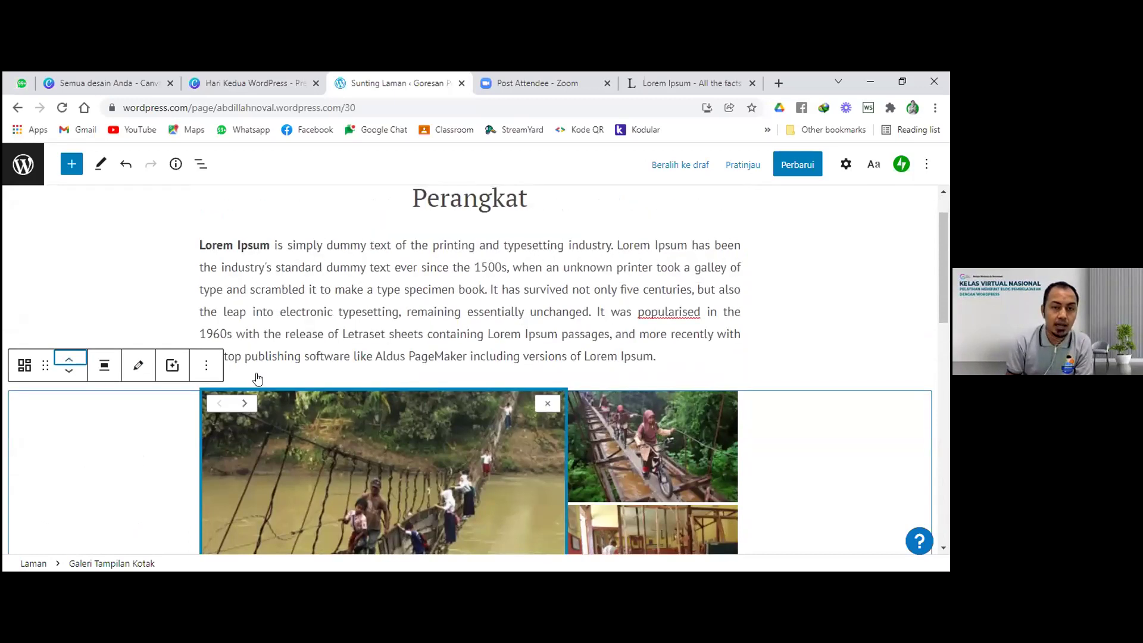
scroll(268, 381, down, 7)
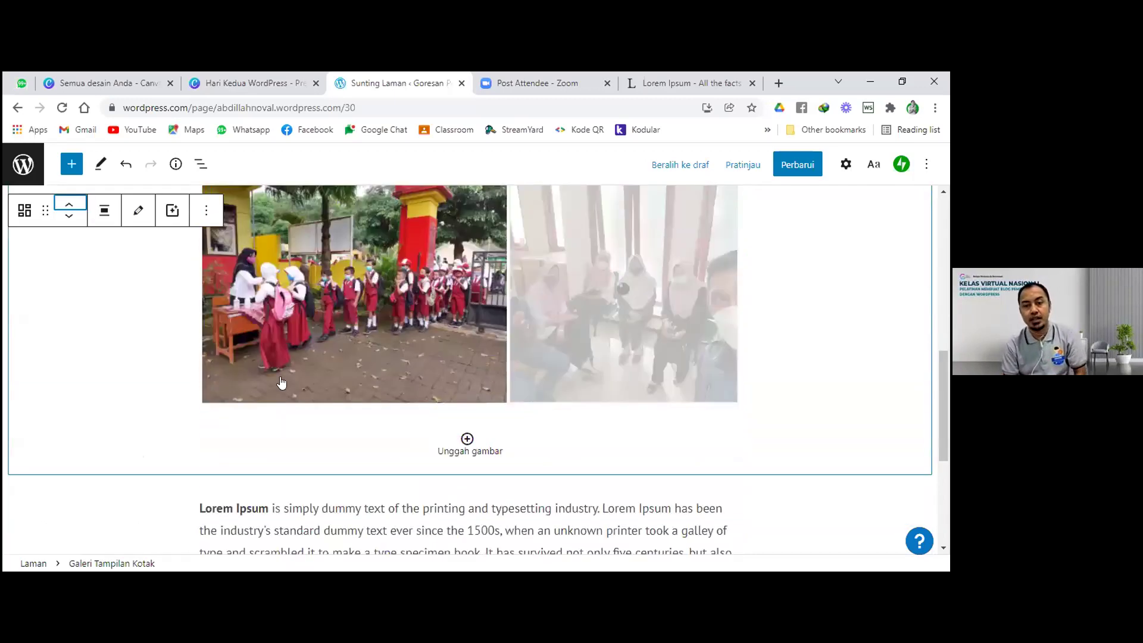
scroll(524, 391, down, 2)
scroll(528, 390, up, 6)
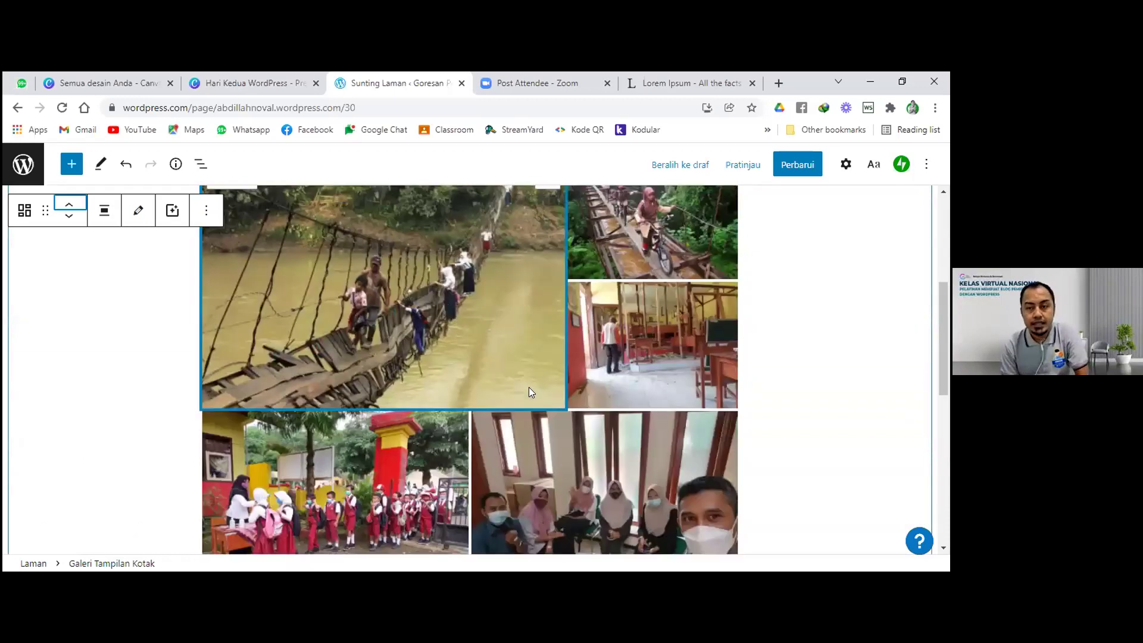
scroll(528, 392, up, 4)
Step: Extend the page title to "Perangkat Pembelajaran"
click(796, 317)
click(471, 248)
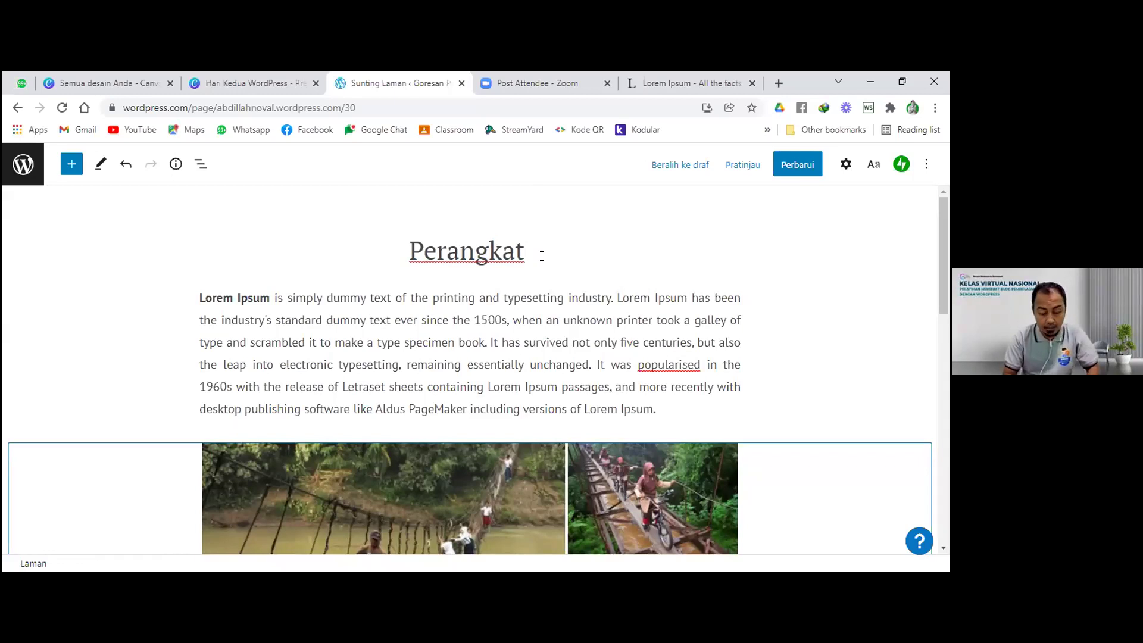
text(Pe)
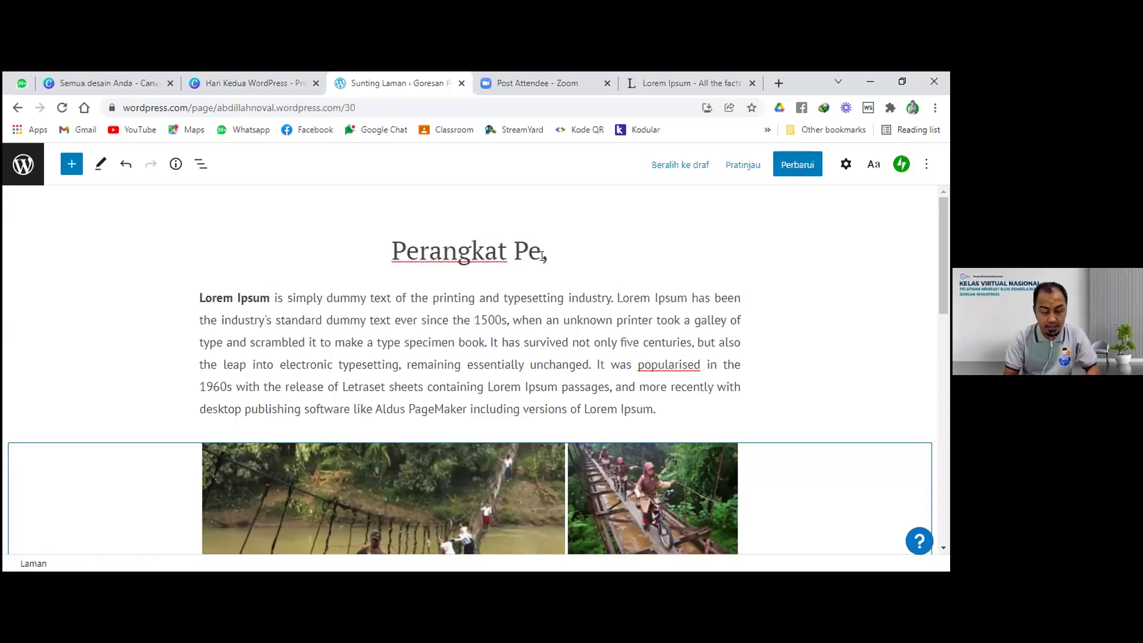
text(,b)
key(BackSpace)
key(BackSpace)
text(mbelajaran)
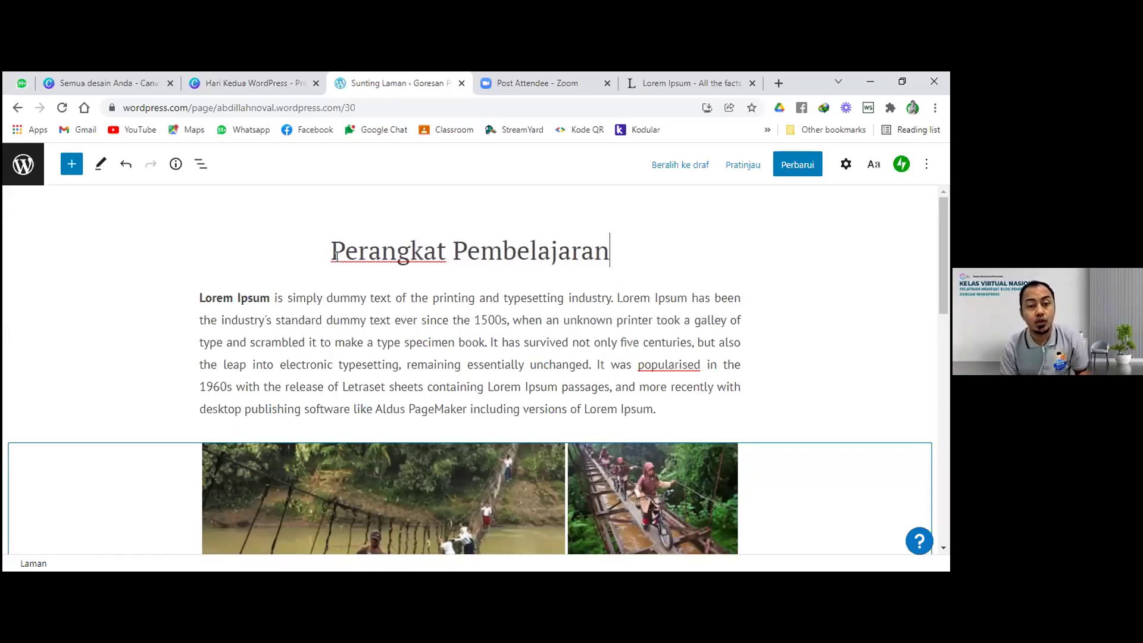
Step: Update the published Perangkat Pembelajaran page with the edits
drag(331, 256, 612, 256)
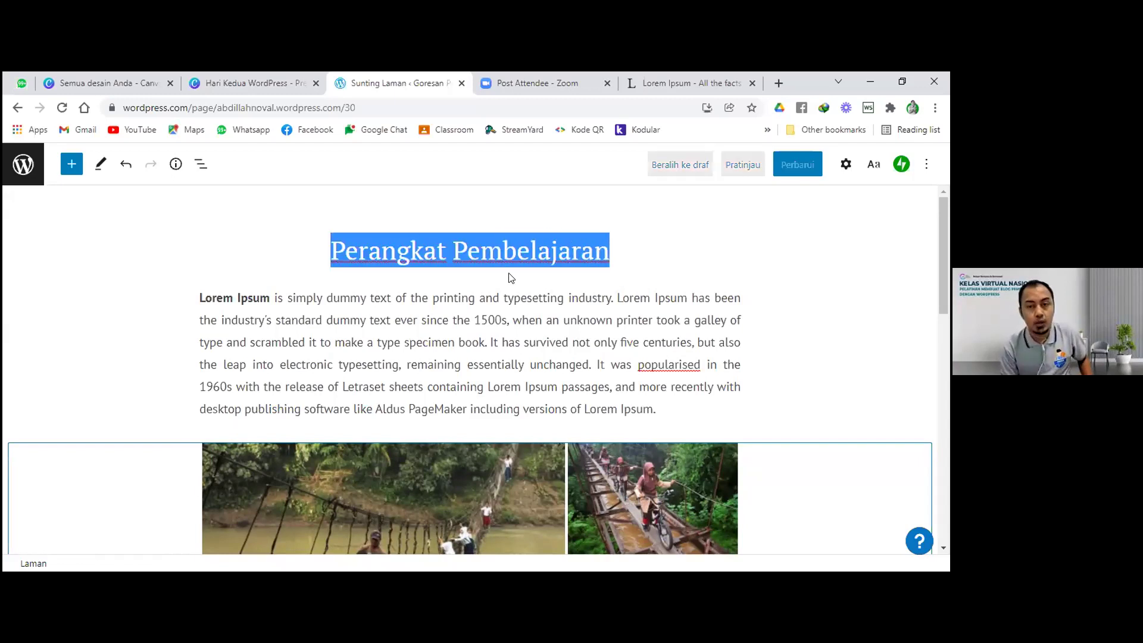
click(437, 255)
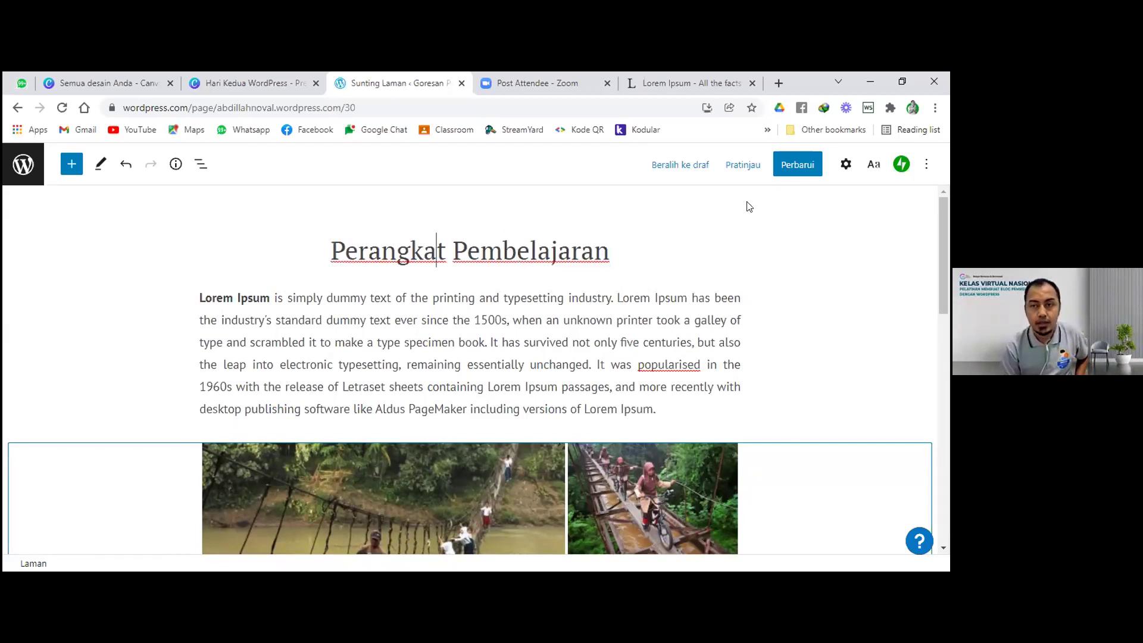
click(798, 169)
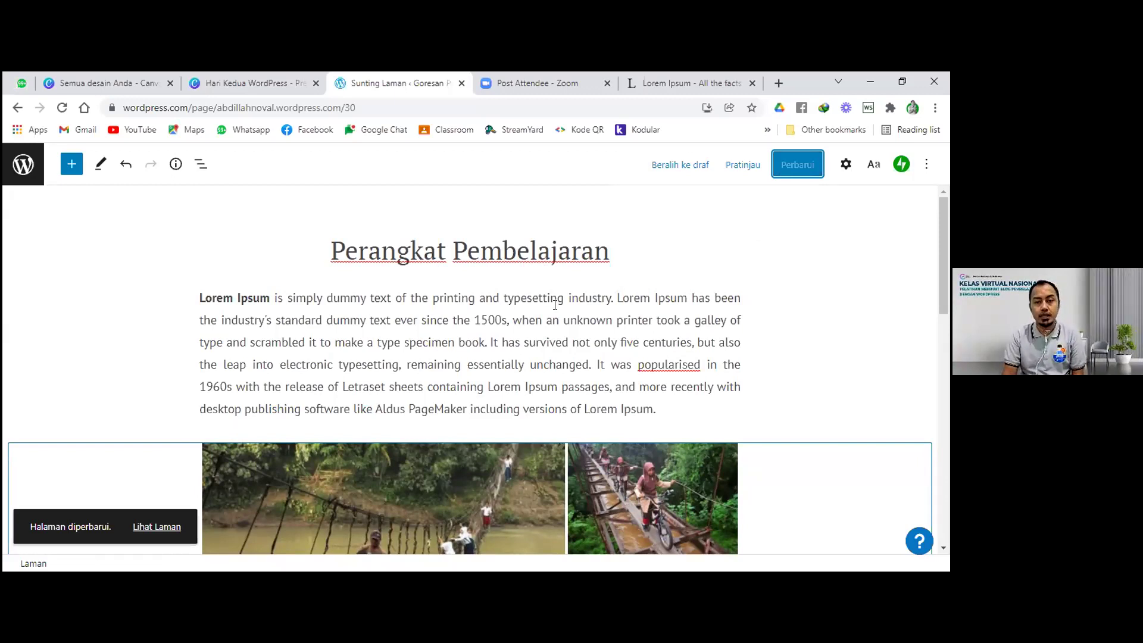
Step: Return to the list of pages and set the Kisah Inspiratif page as the site's posts page (Halaman Pos)
click(25, 175)
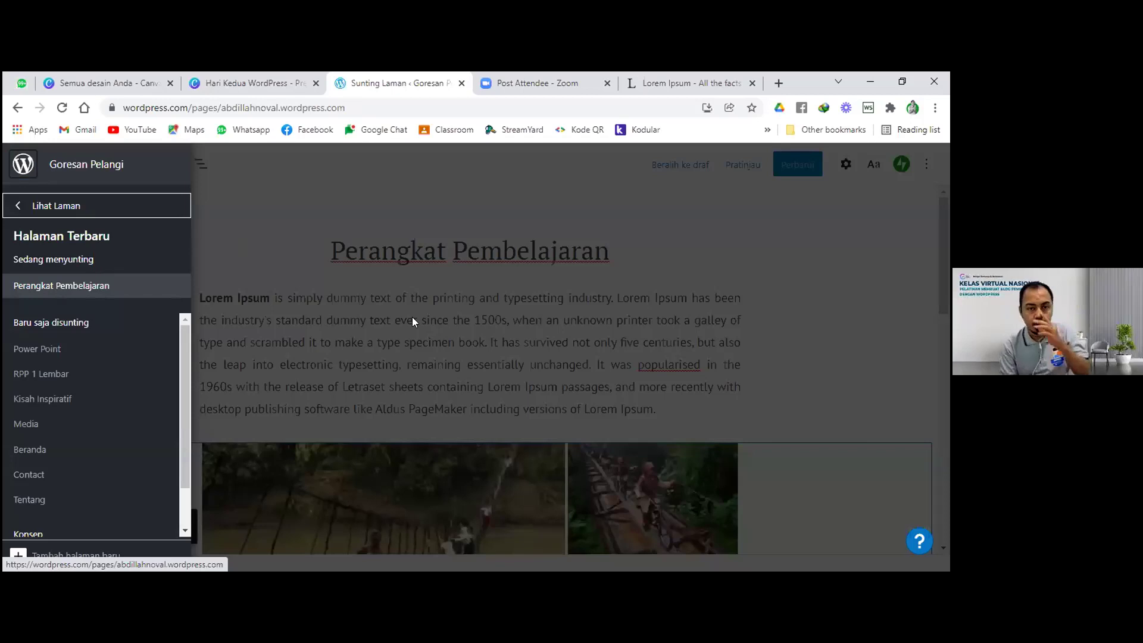
scroll(415, 322, down, 1)
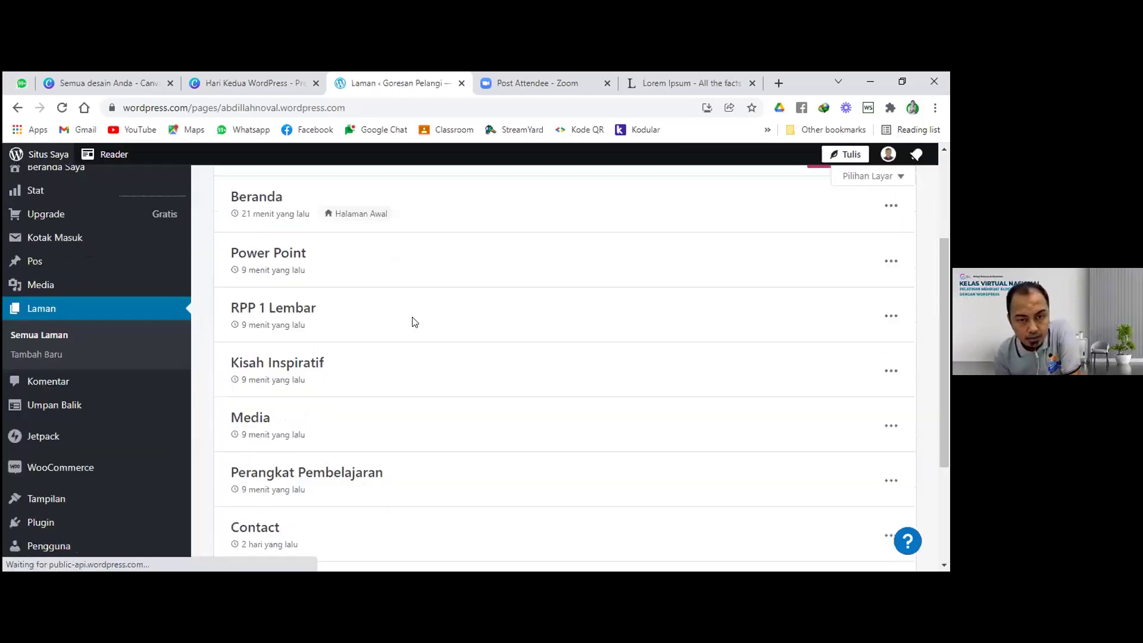
scroll(390, 345, down, 1)
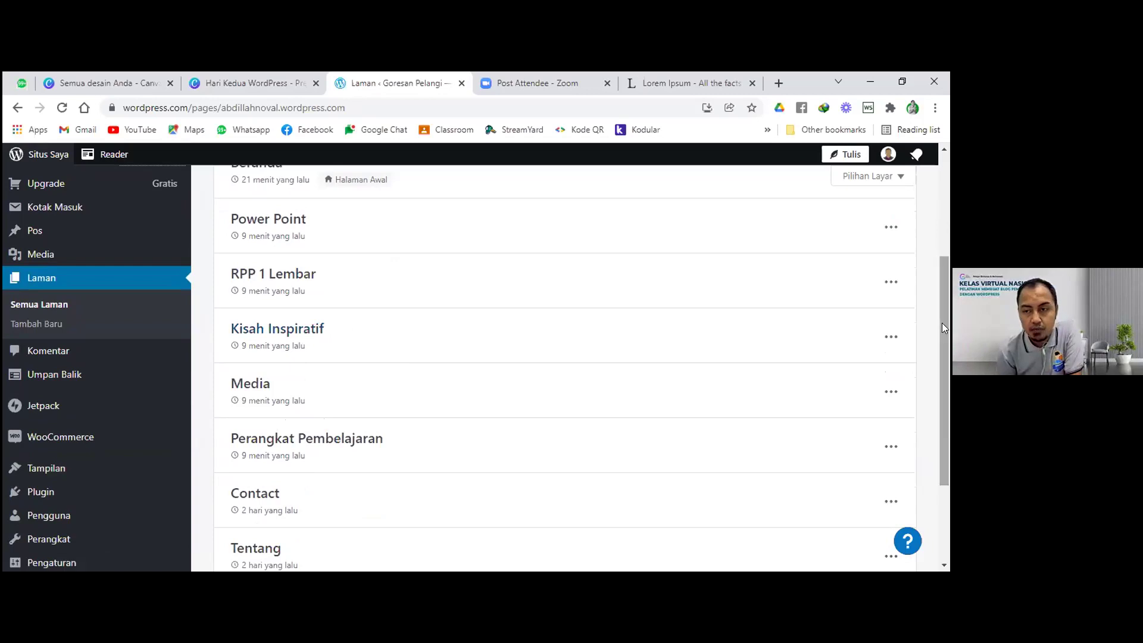
click(889, 337)
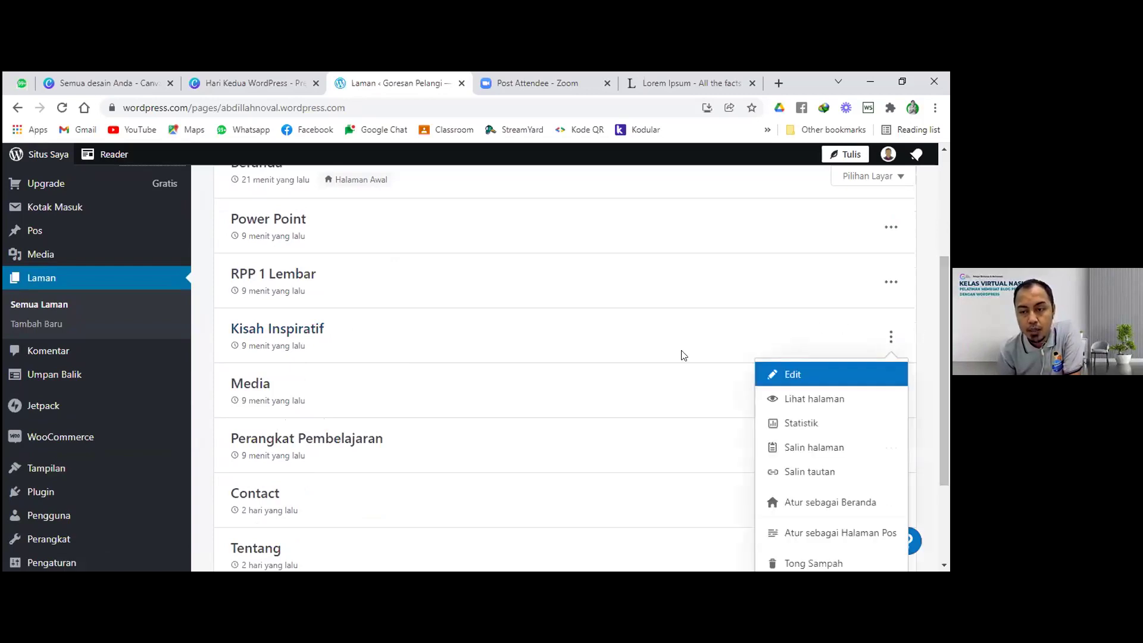
scroll(684, 356, down, 2)
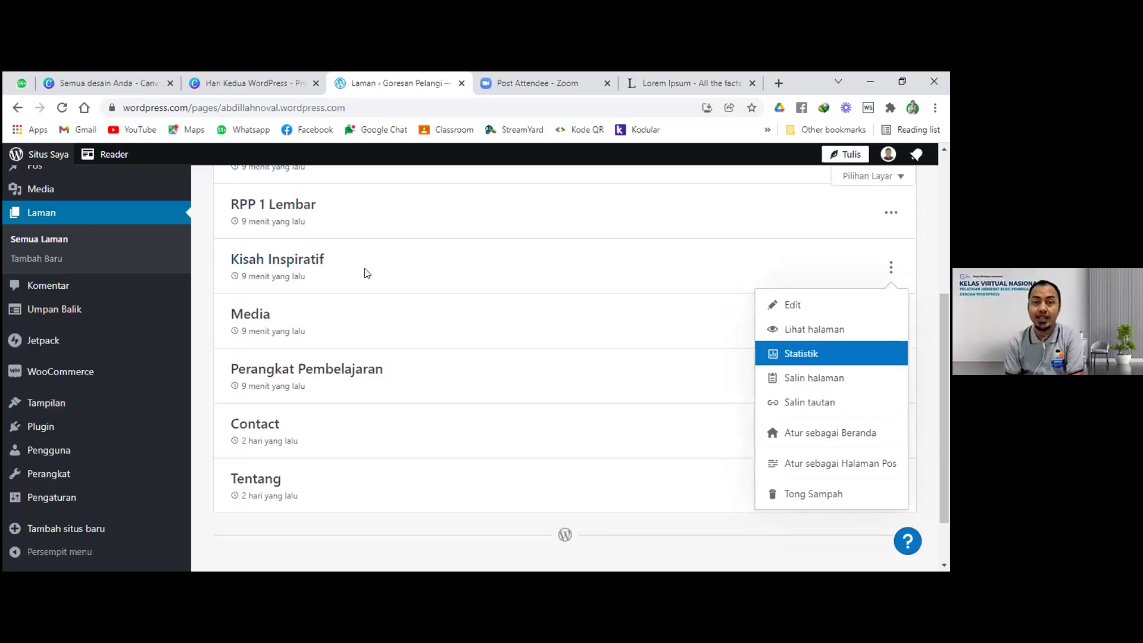
click(481, 261)
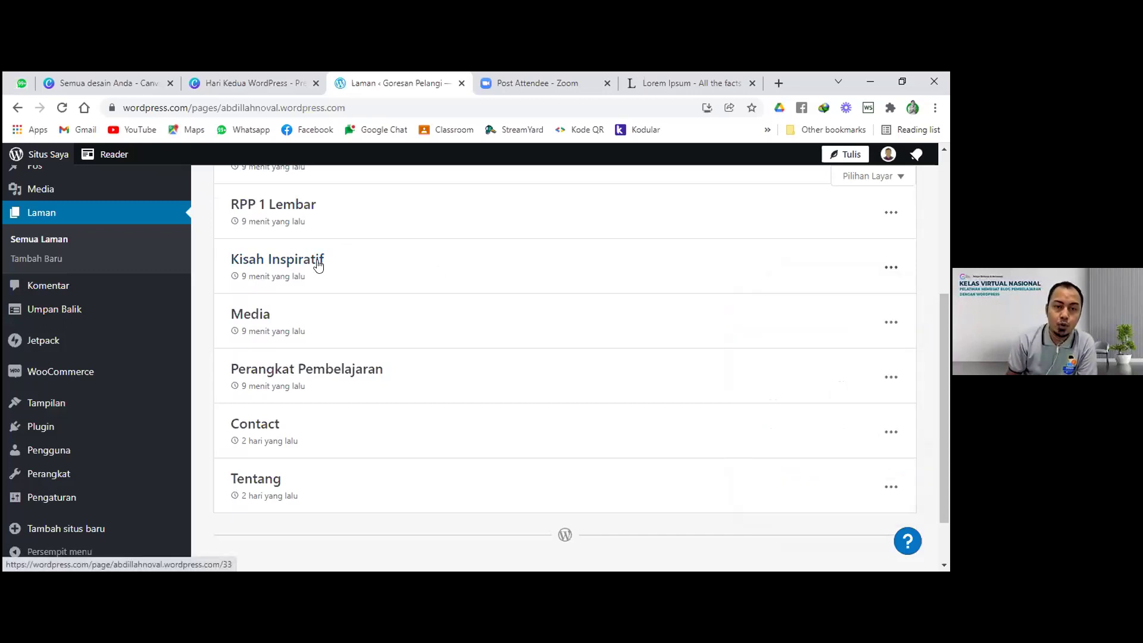
click(891, 267)
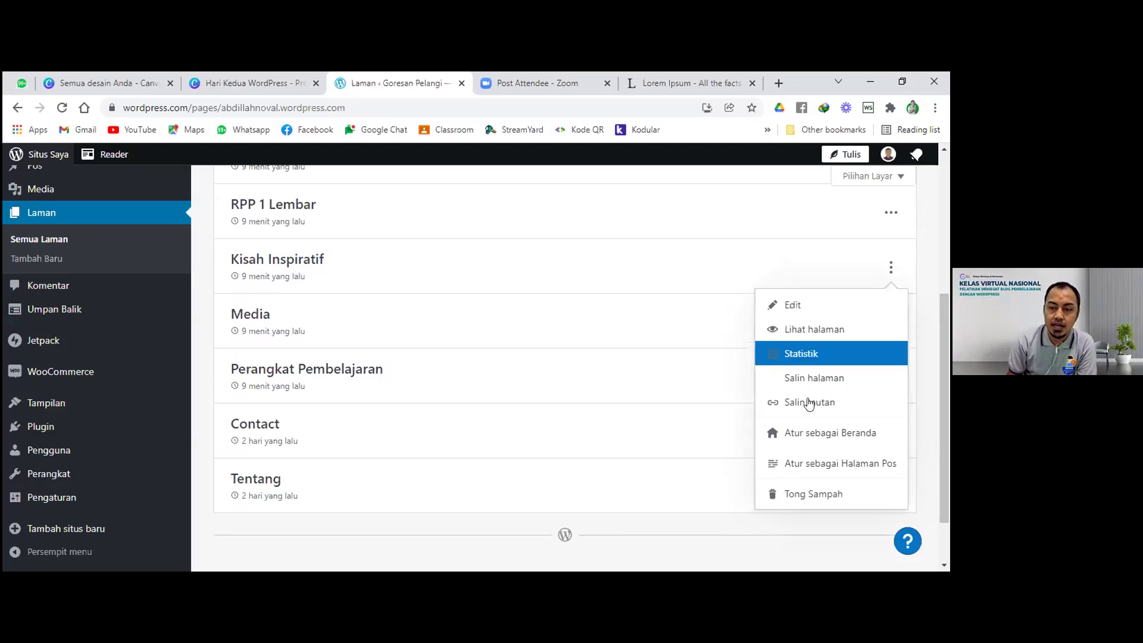
click(829, 464)
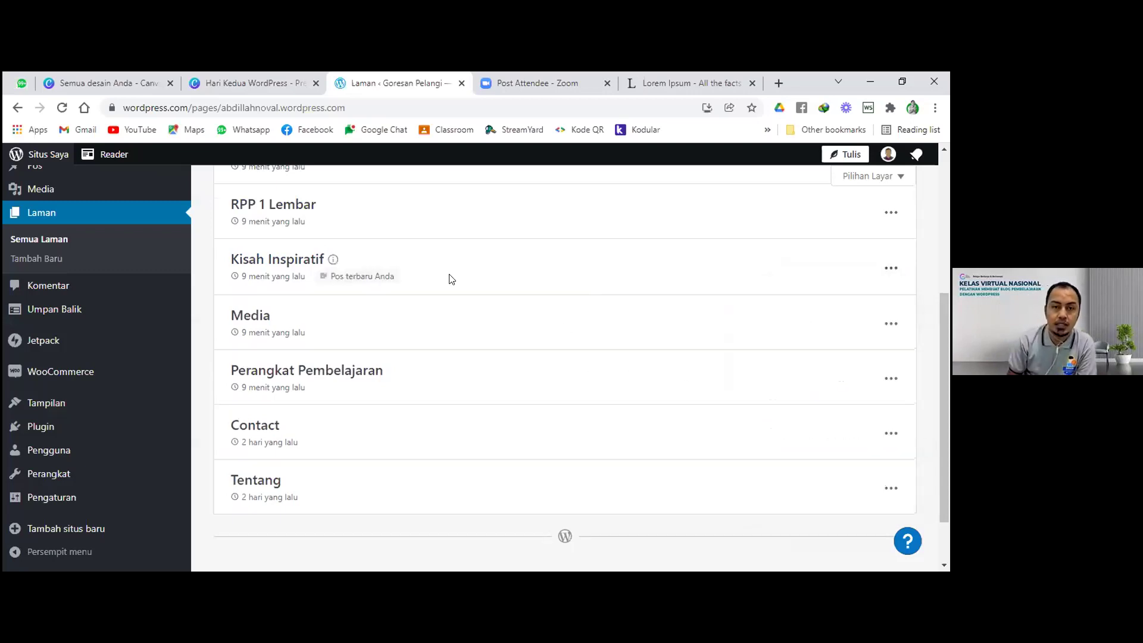
Step: Go to the site's list of posts (Pos) and start a new post
scroll(383, 287, up, 3)
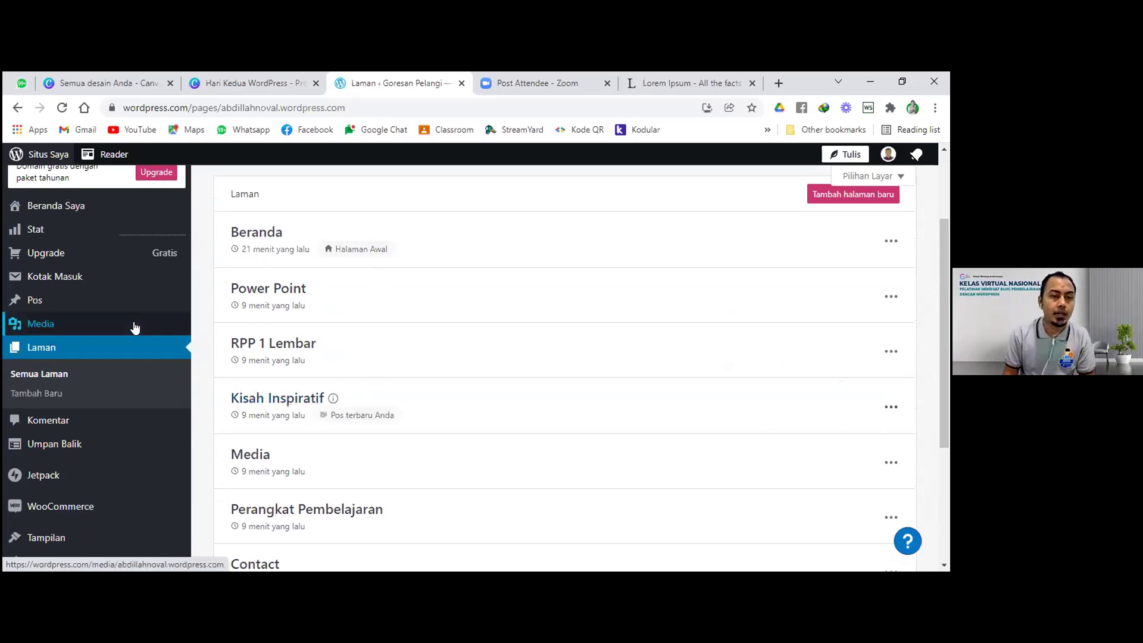
scroll(134, 328, up, 2)
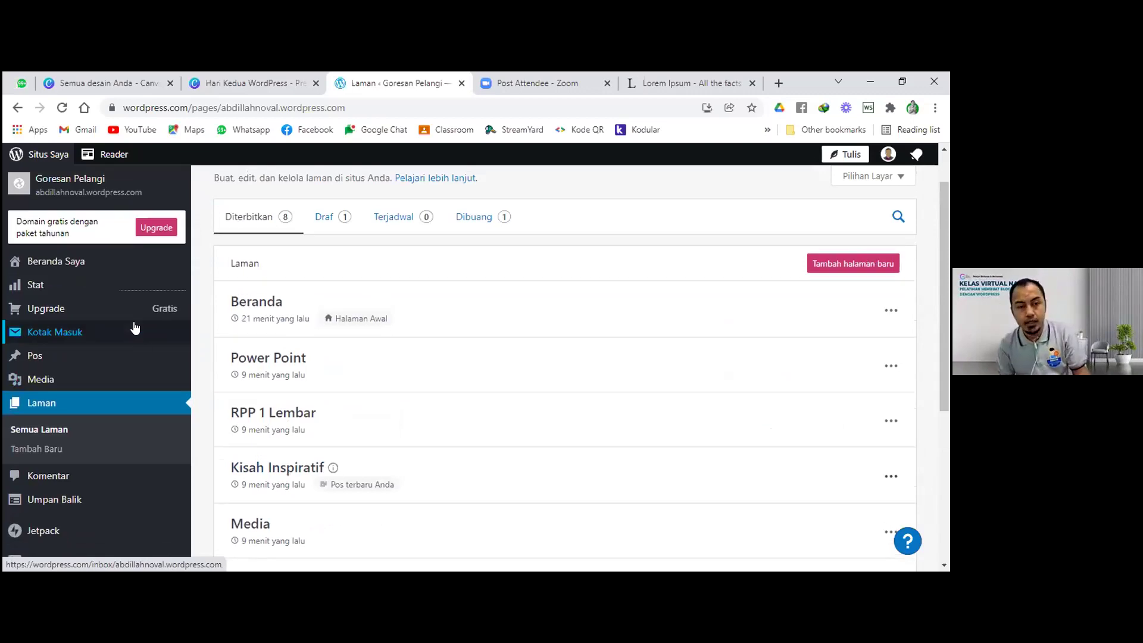
mouse_move(103, 361)
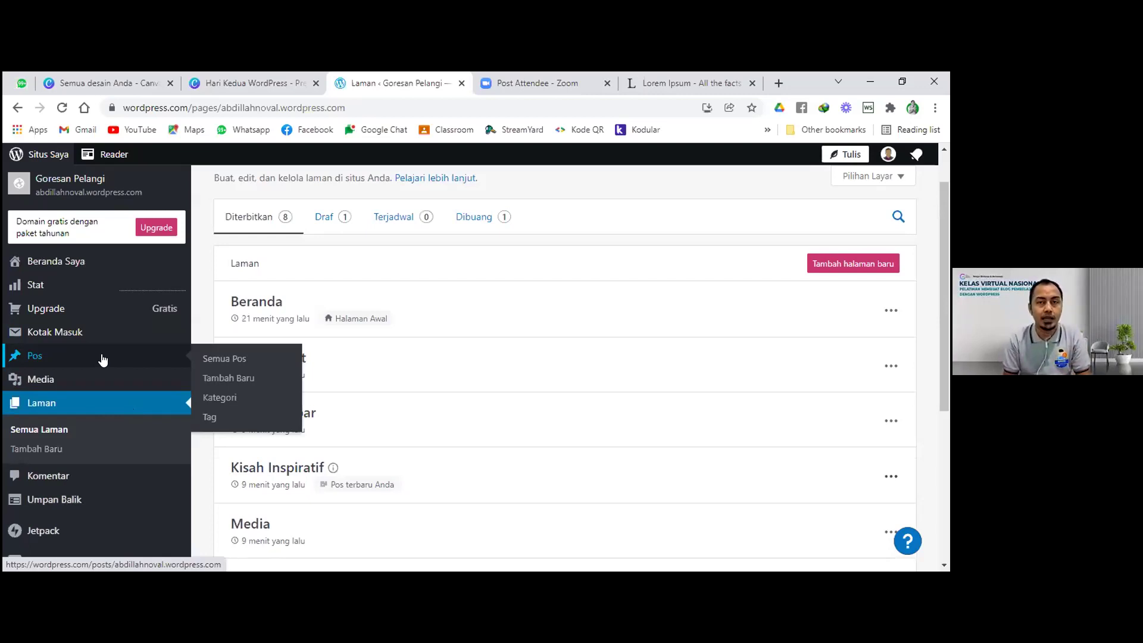
click(103, 358)
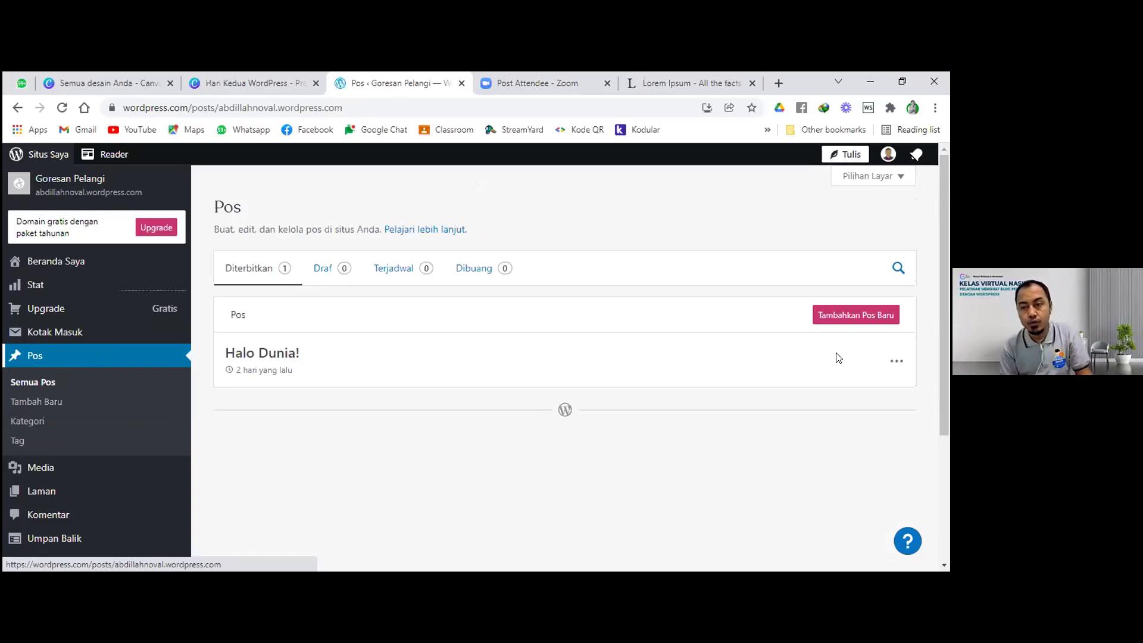
click(854, 326)
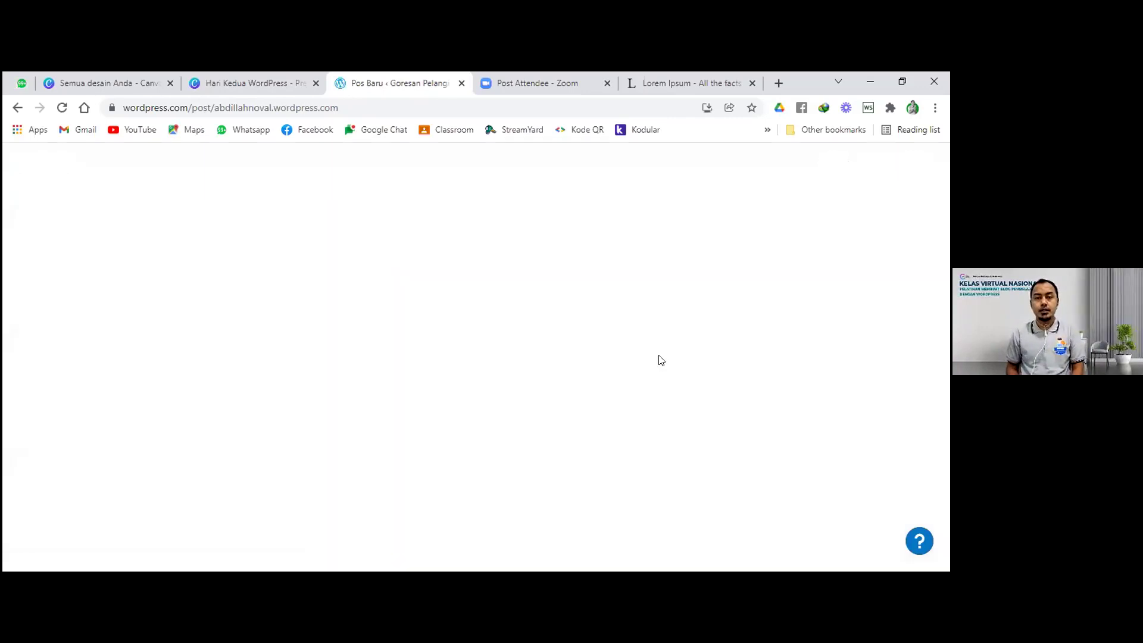
Step: Open the existing Goresan Pelangi Blogspot blog in a new tab and list its articles labelled Pojok Inspirasi
click(685, 85)
click(778, 84)
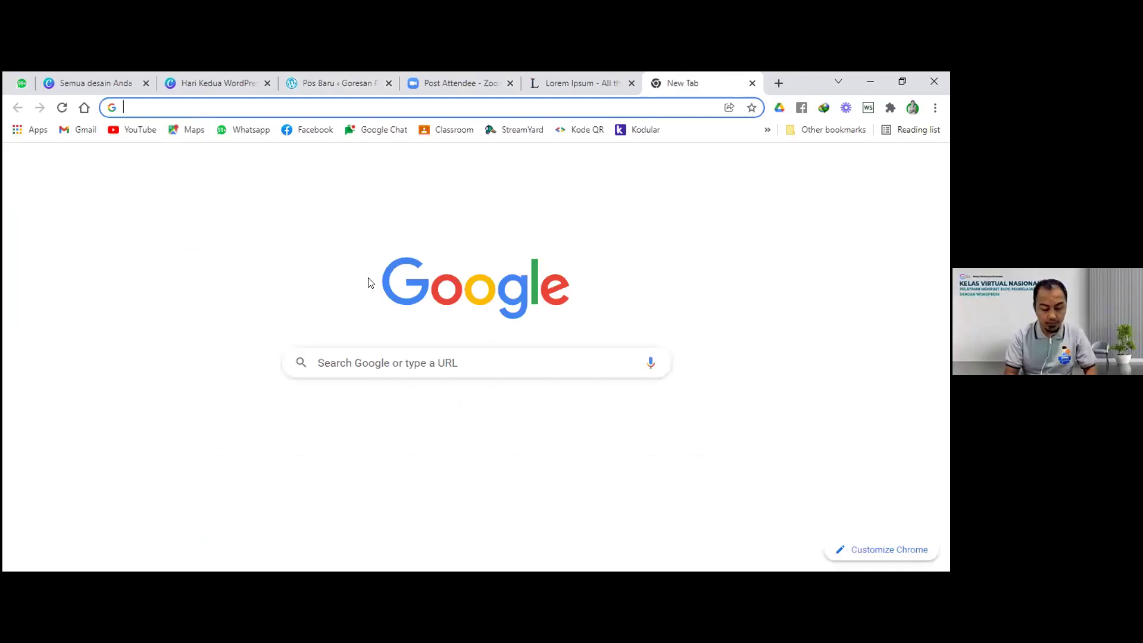
text(abdi)
key(Right)
key(Return)
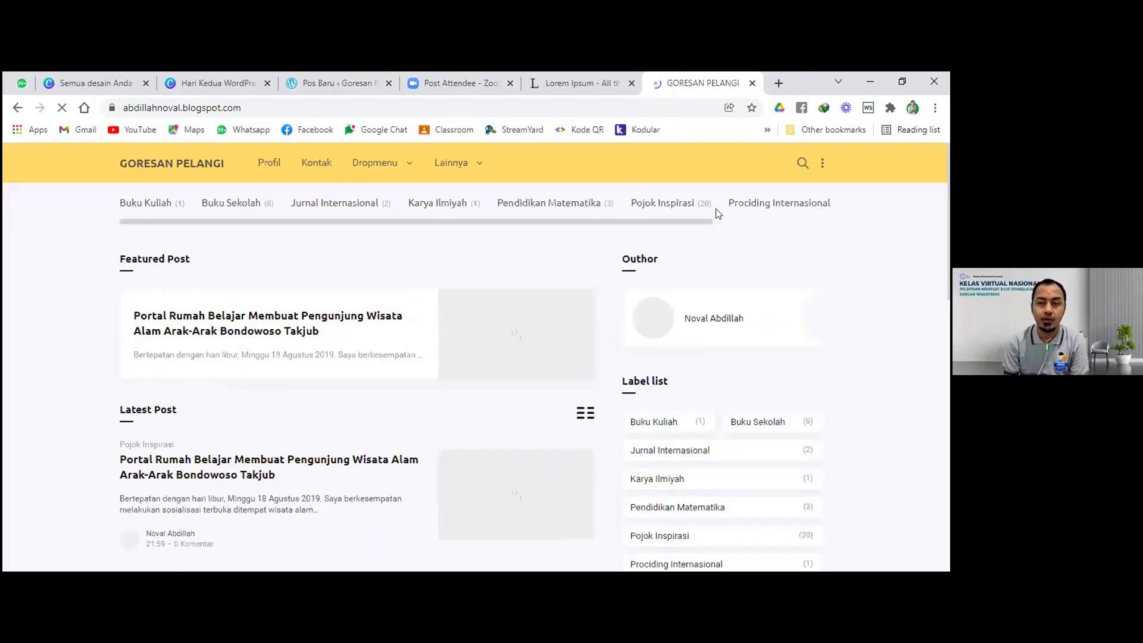
click(662, 204)
click(314, 78)
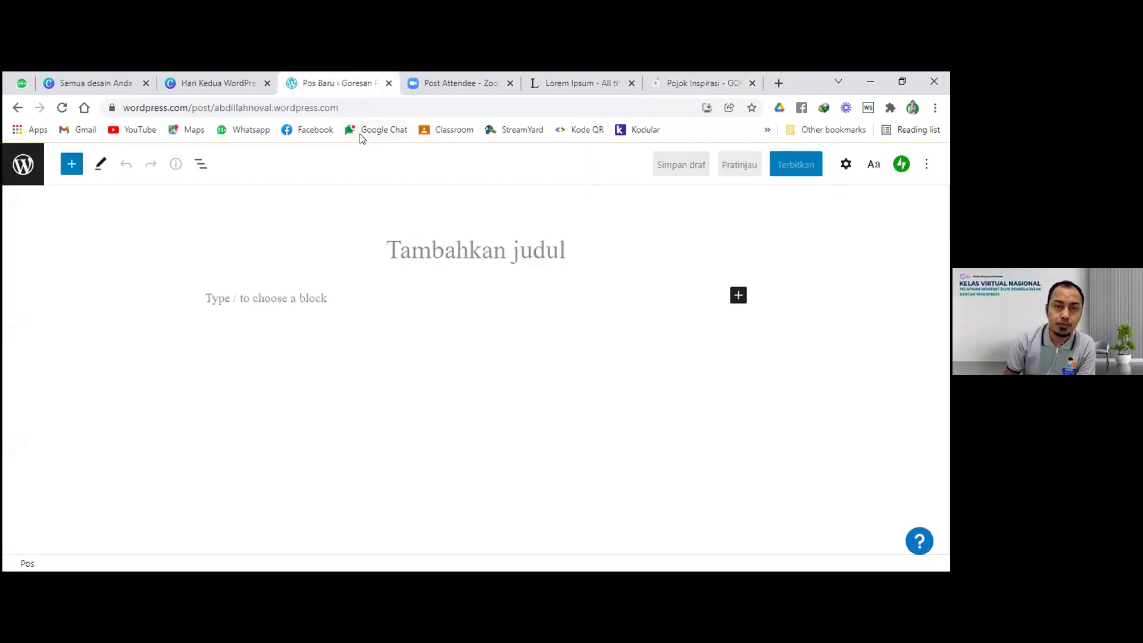
click(674, 80)
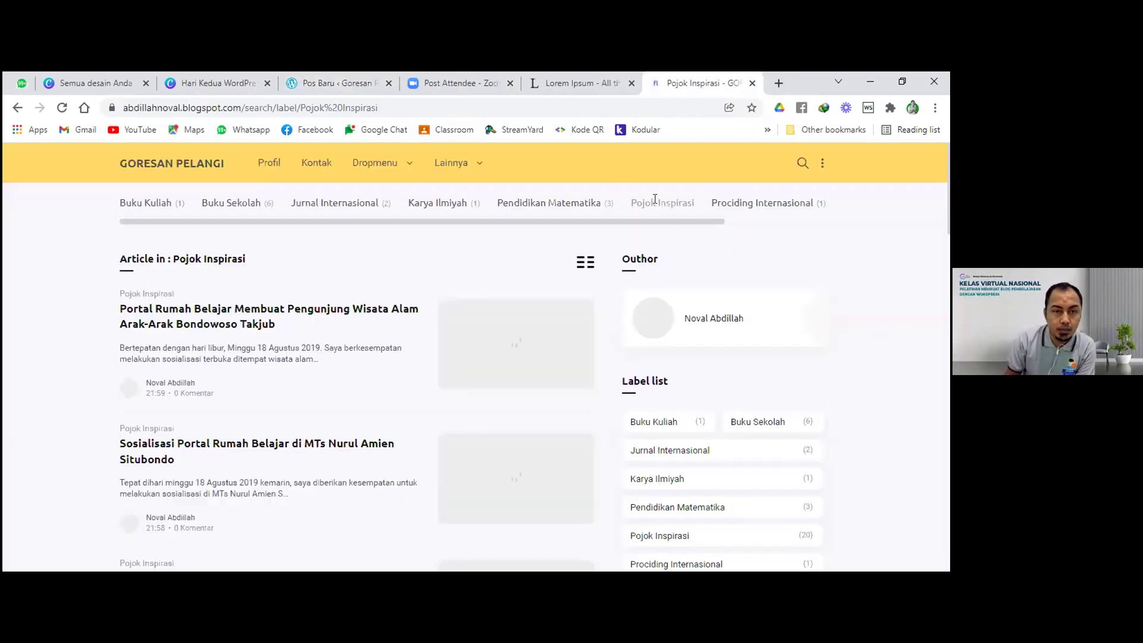
Step: Open the articles MENGEKPLORASI KONSEP PELUANG and APAKAH MATEMATIKA ITU EXACT? in separate tabs and look through the former
scroll(655, 199, down, 20)
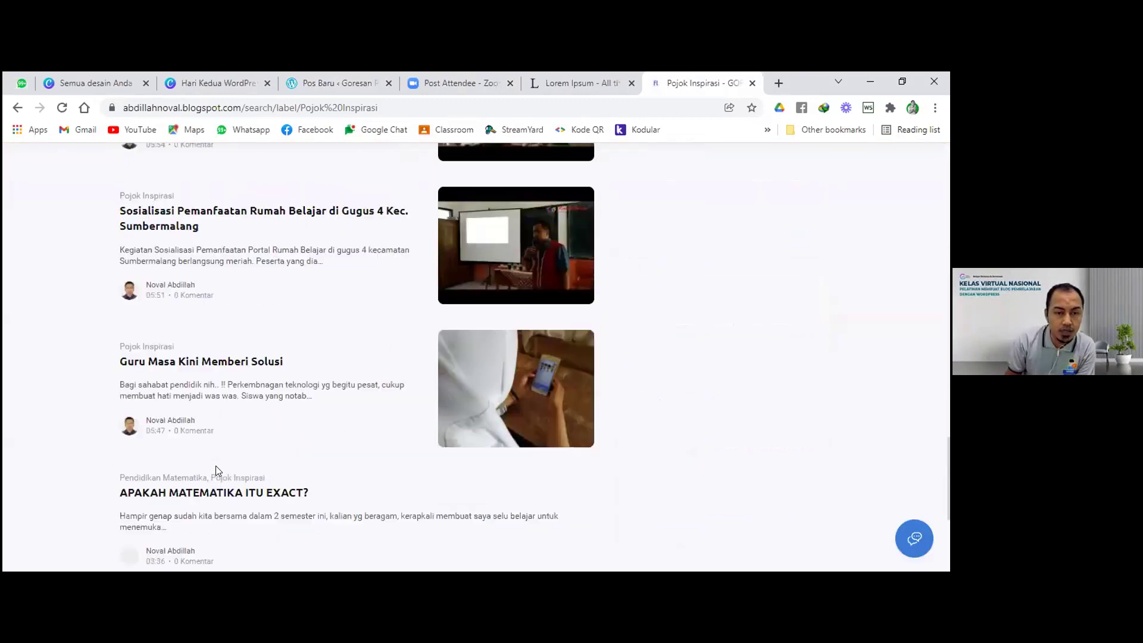
scroll(212, 464, down, 4)
click(364, 494)
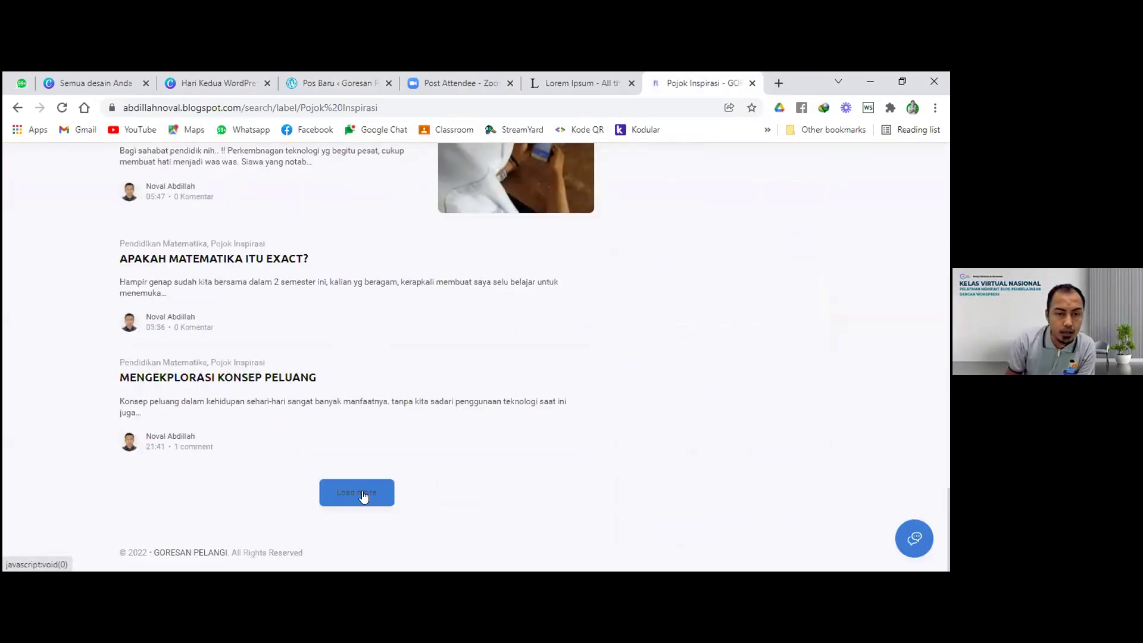
right_click(290, 381)
click(369, 207)
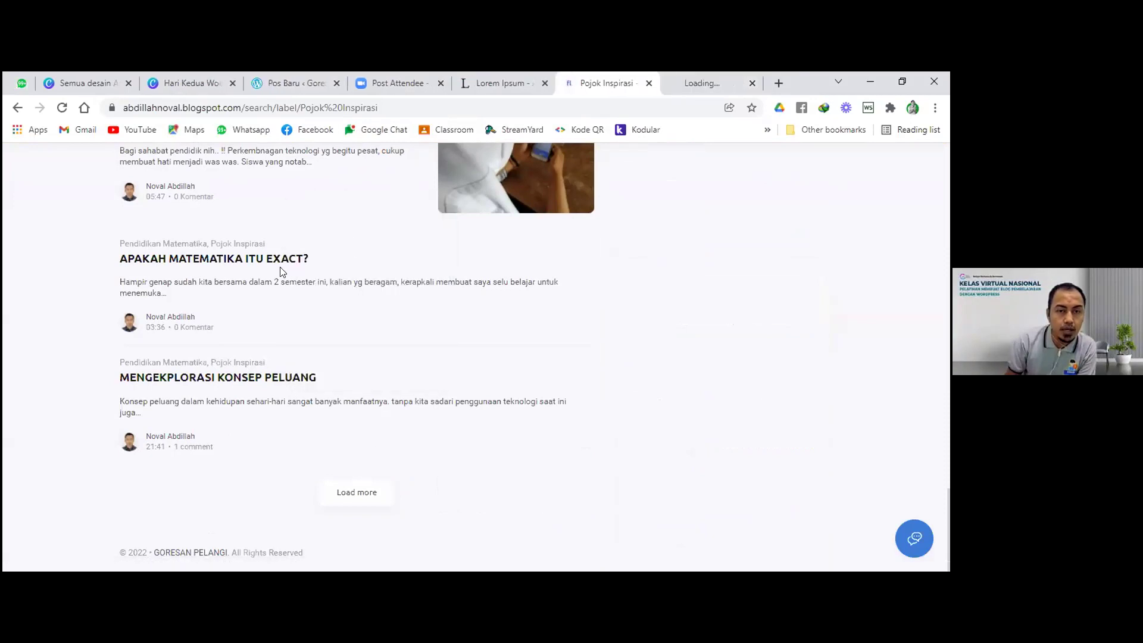
right_click(281, 258)
click(309, 266)
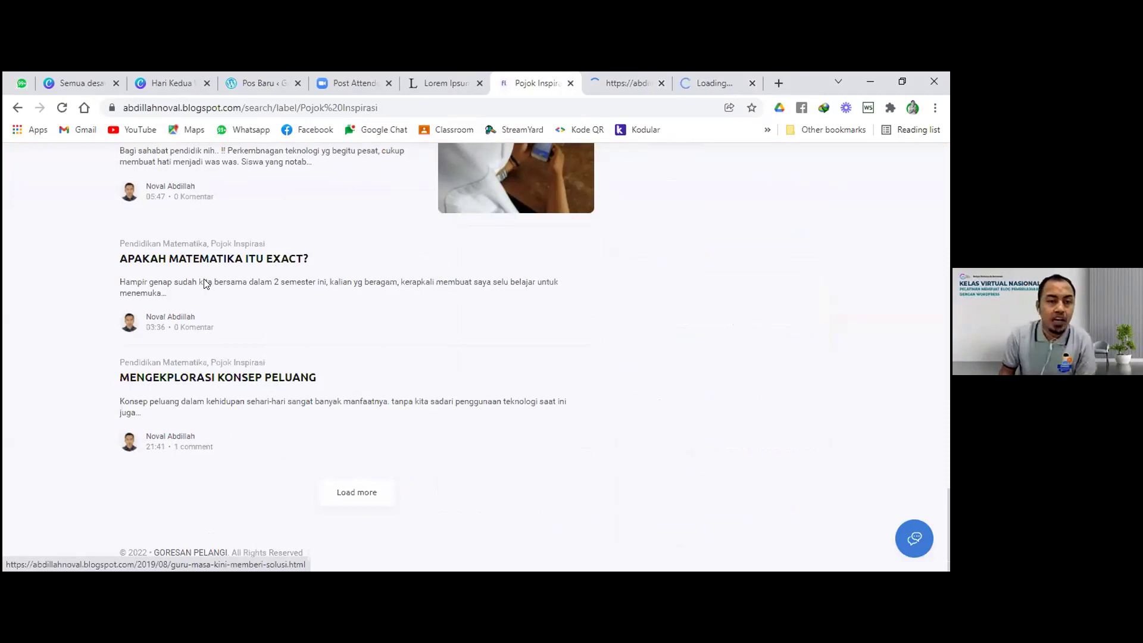
click(625, 83)
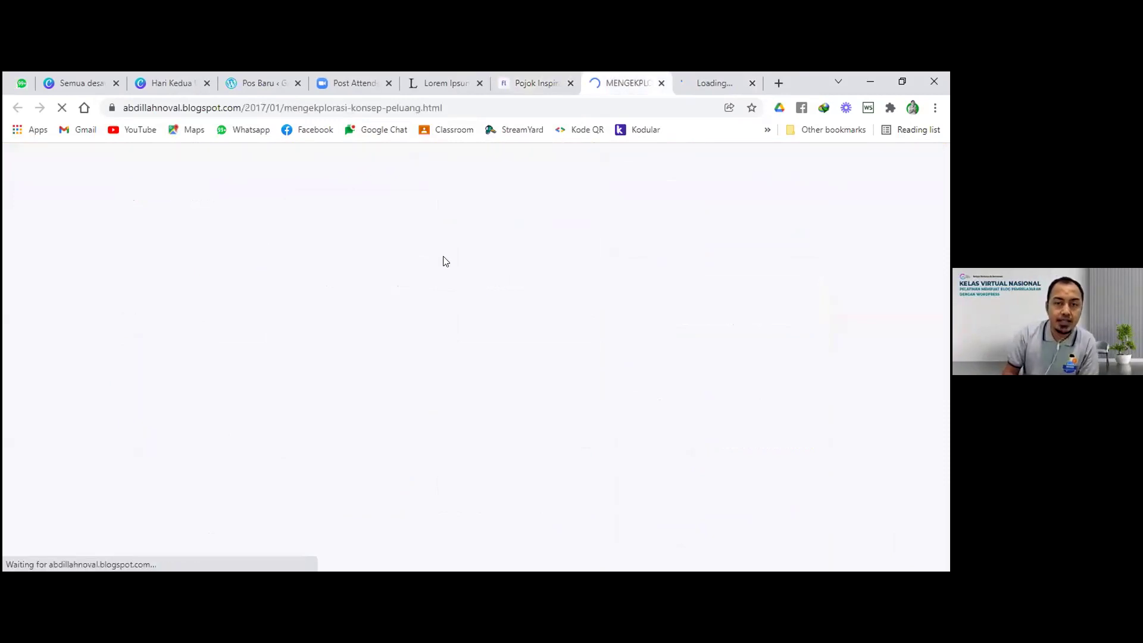
scroll(410, 309, down, 3)
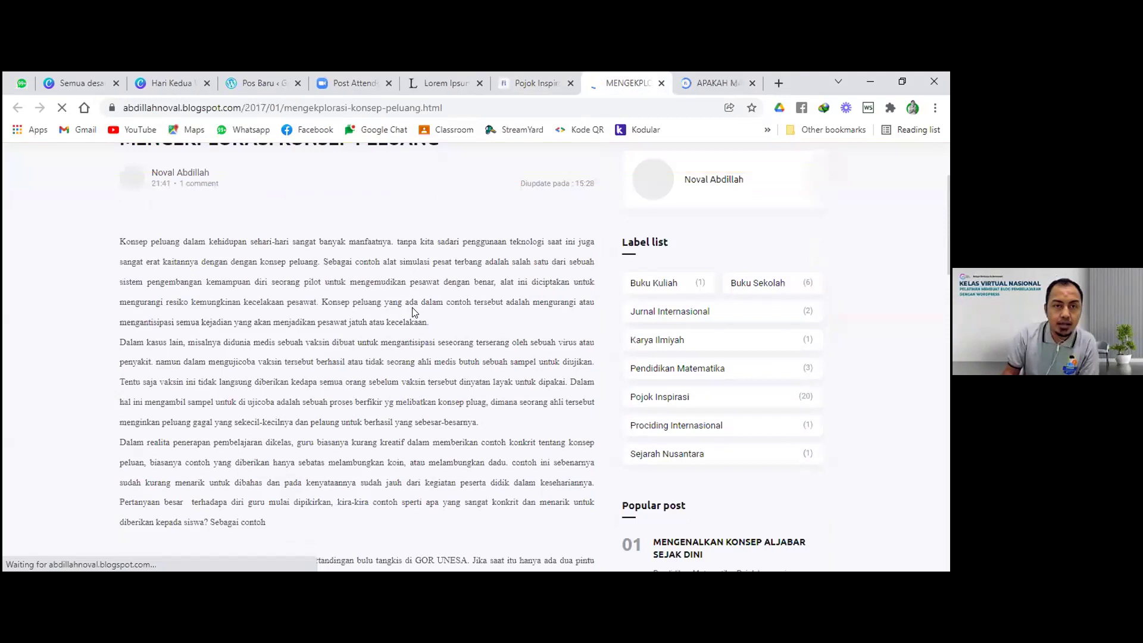
scroll(413, 302, down, 5)
scroll(412, 297, up, 4)
Step: Copy the title "APAKAH MATEMATIKA ITU EXACT?" from the blog article into the new WordPress post's title
click(698, 86)
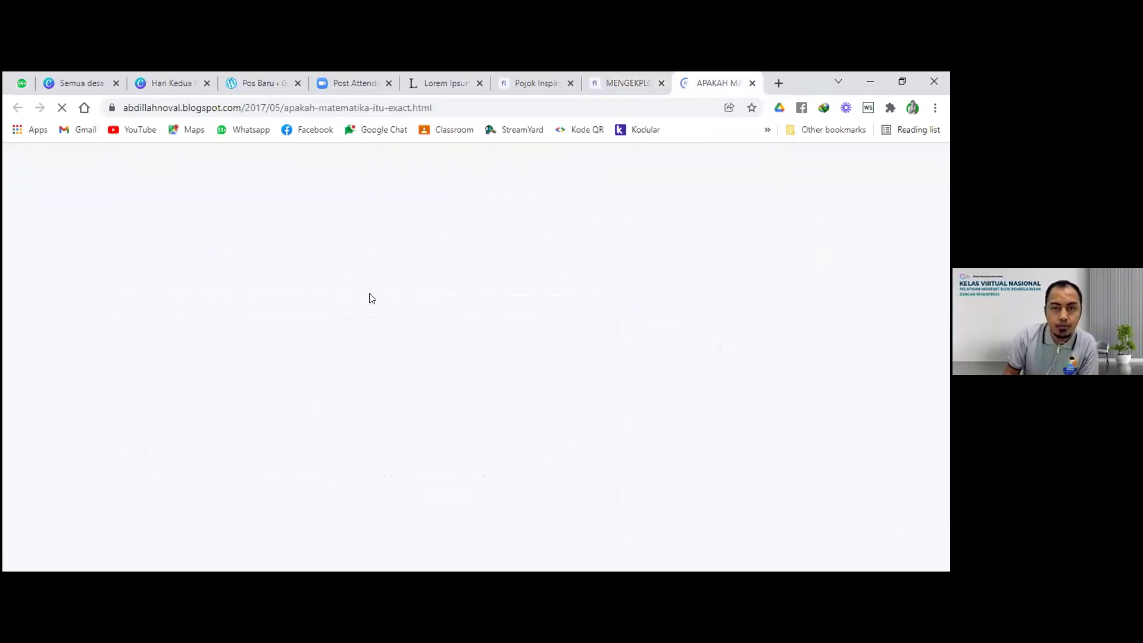
drag(121, 278, 430, 275)
right_click(422, 272)
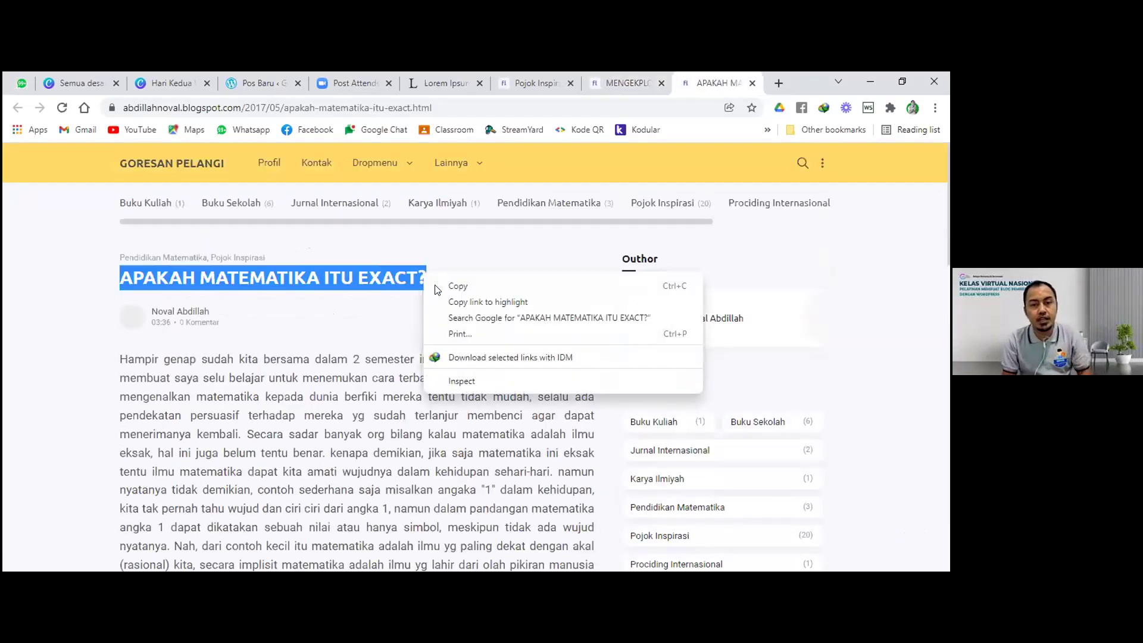
click(438, 290)
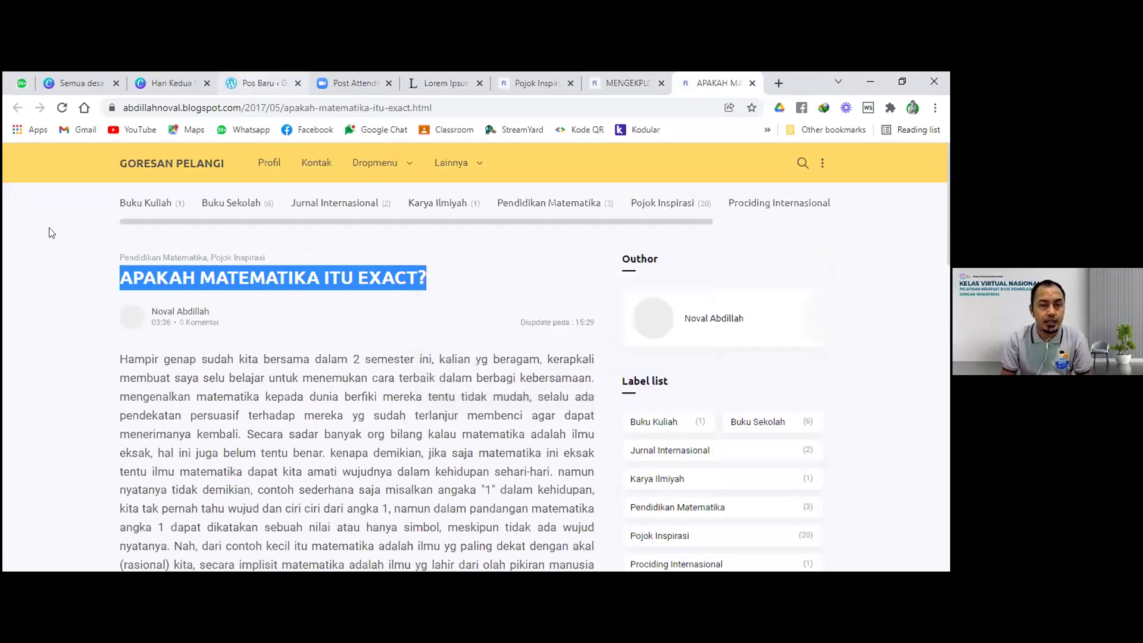
click(264, 84)
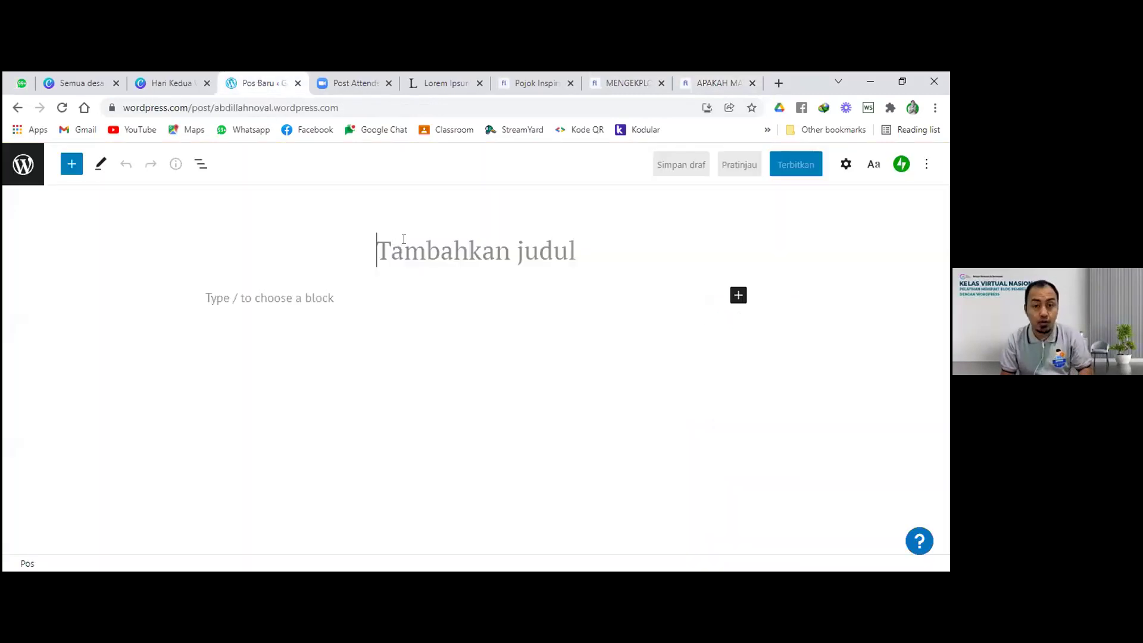
key(ctrl+v)
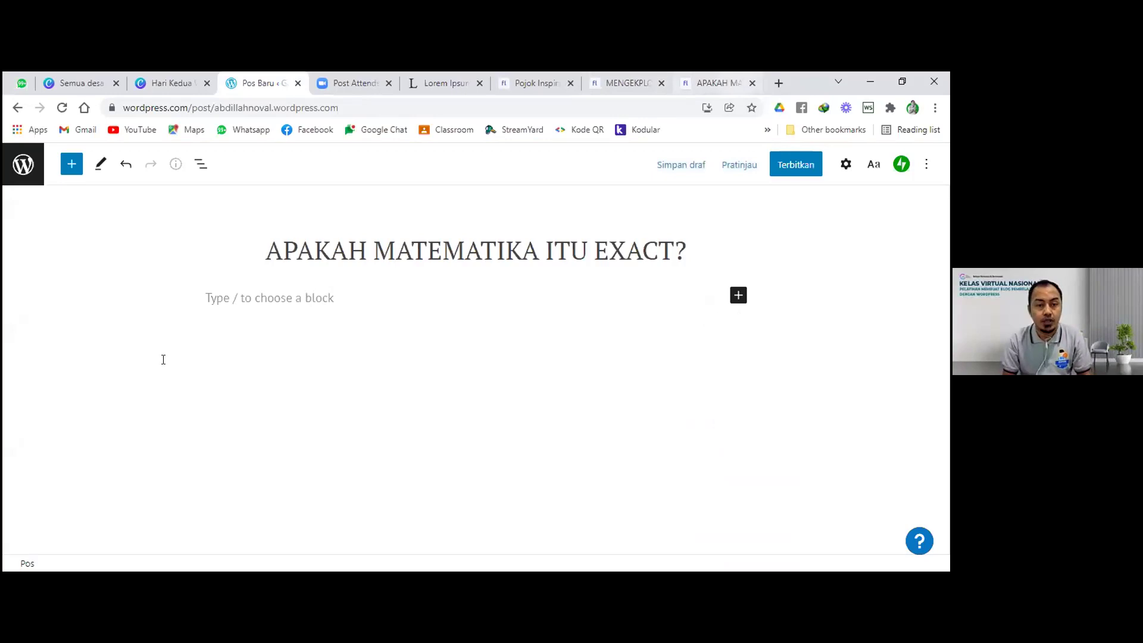
Step: Copy the article's body text, from "Hampir genap" to "dlm khidupn", into the post below its title
key(ctrl+9)
drag(120, 359, 434, 326)
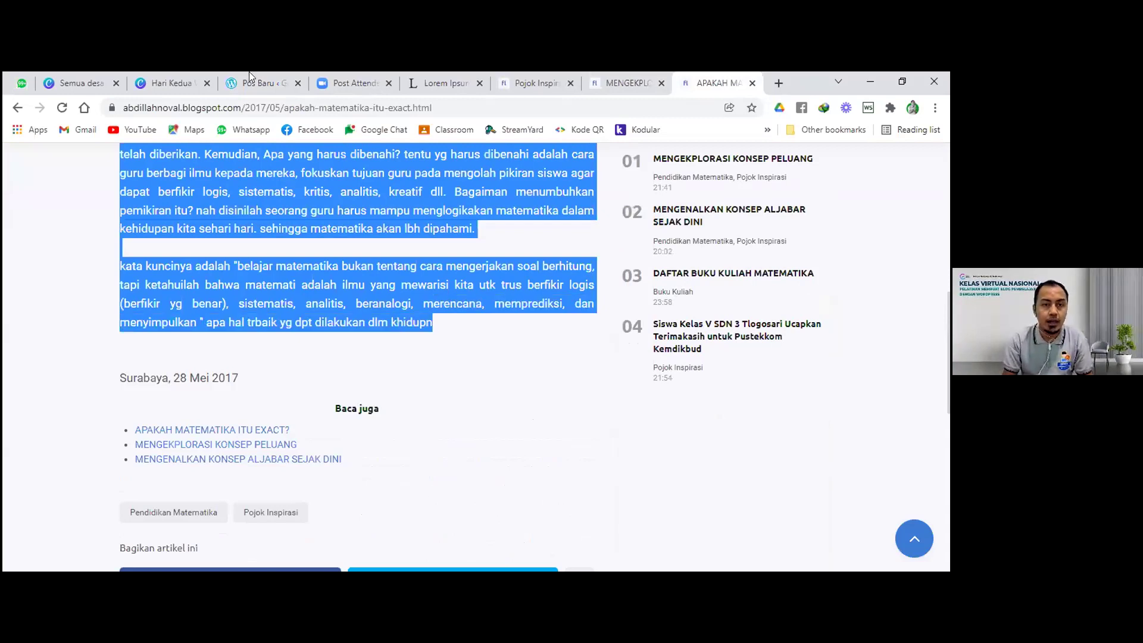
key(ctrl+4)
click(348, 321)
key(ctrl+v)
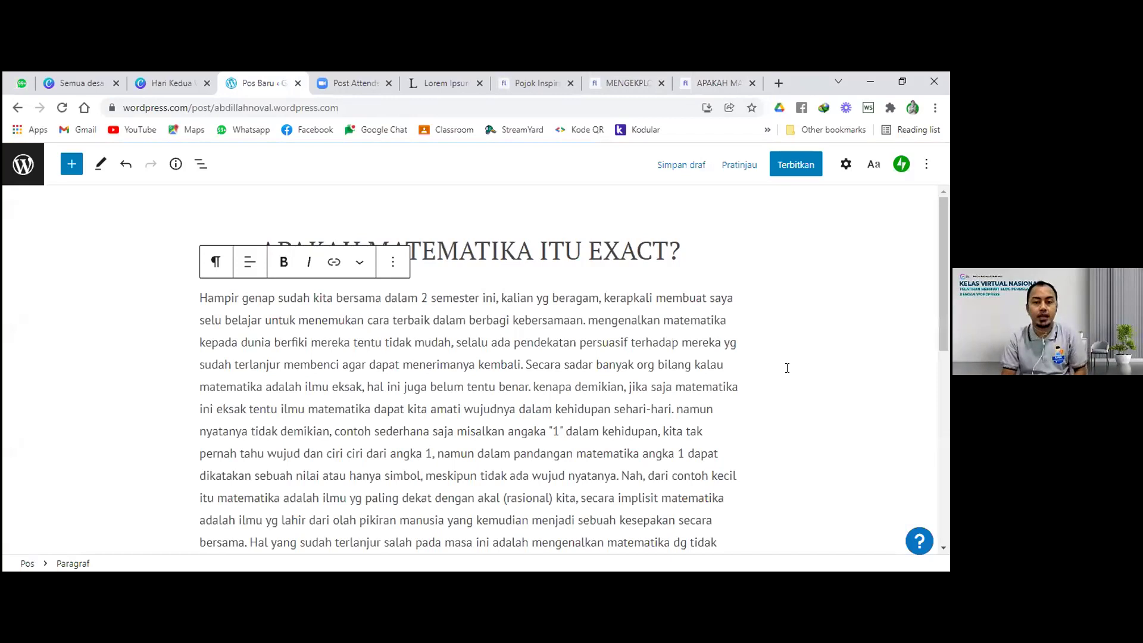
Step: Justify the entire pasted body text with the Rata kanan kiri format and check it through to the end
click(482, 408)
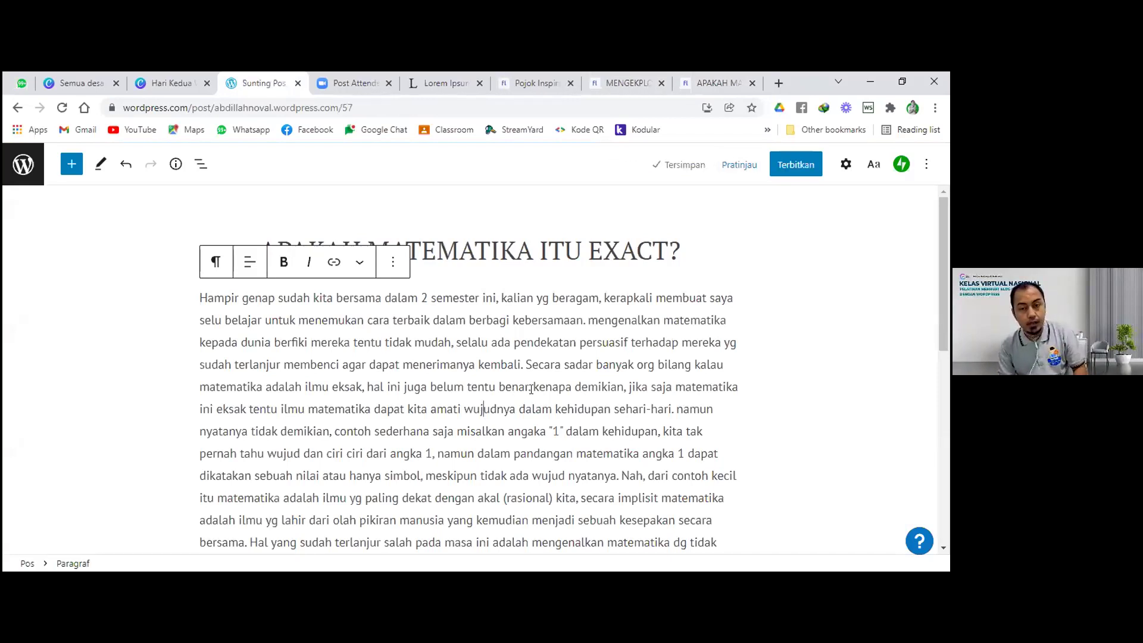
key(ctrl+a)
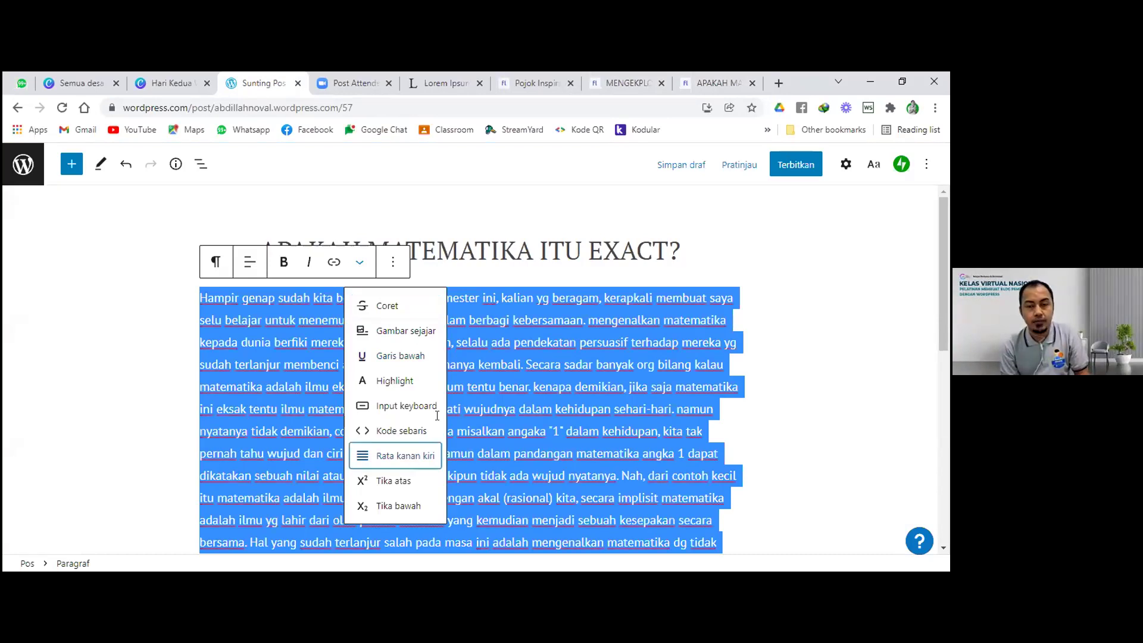
key(Return)
click(504, 425)
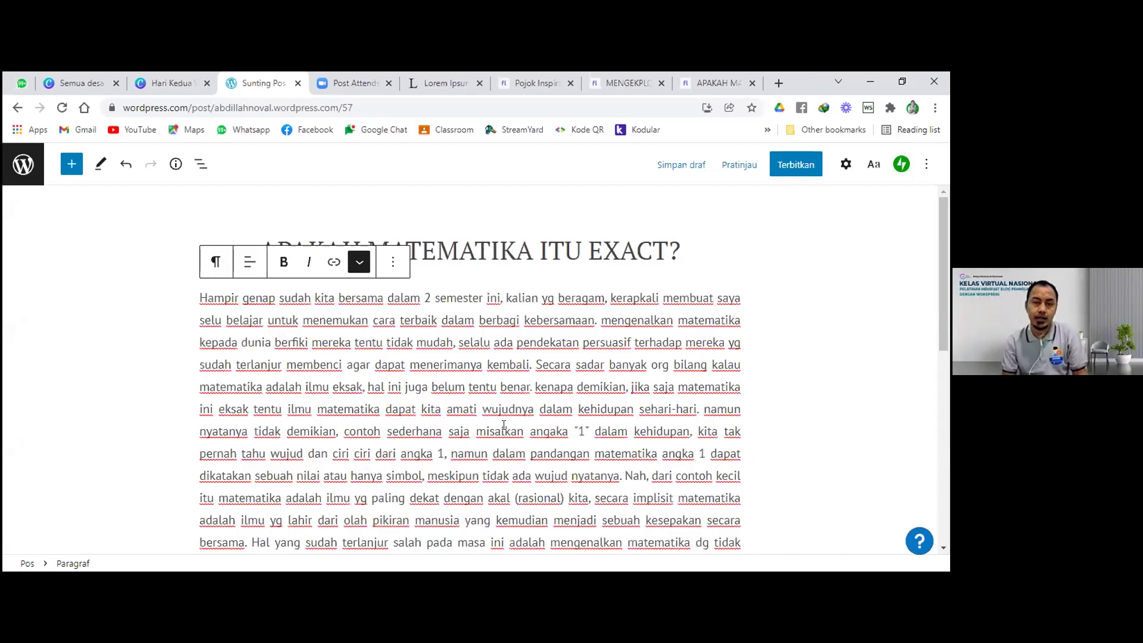
scroll(504, 425, down, 1)
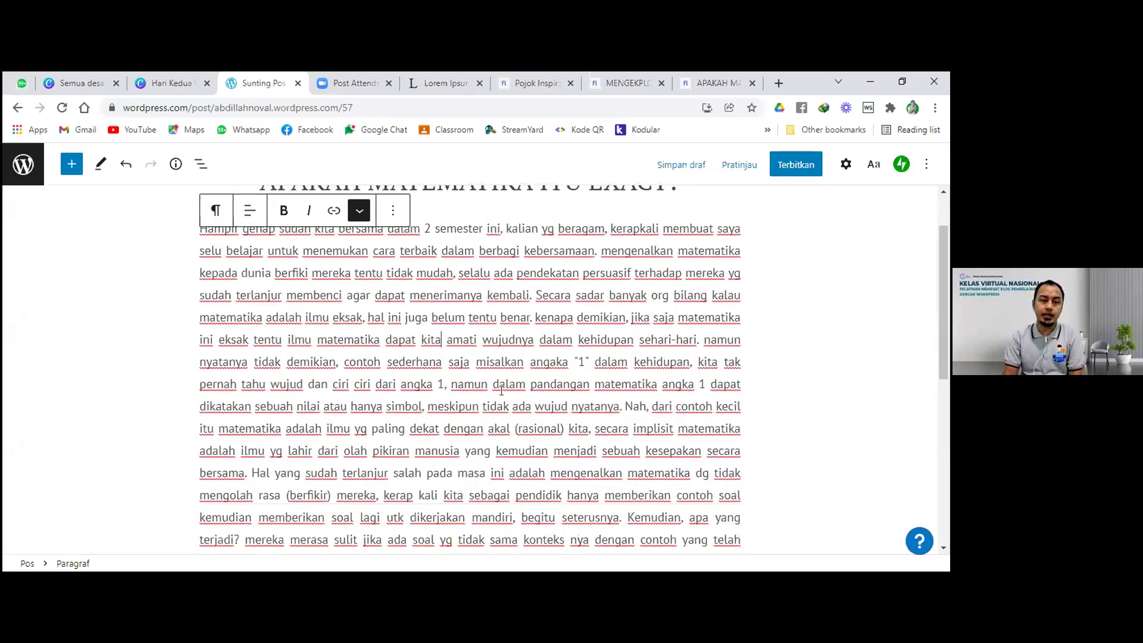
scroll(501, 390, up, 1)
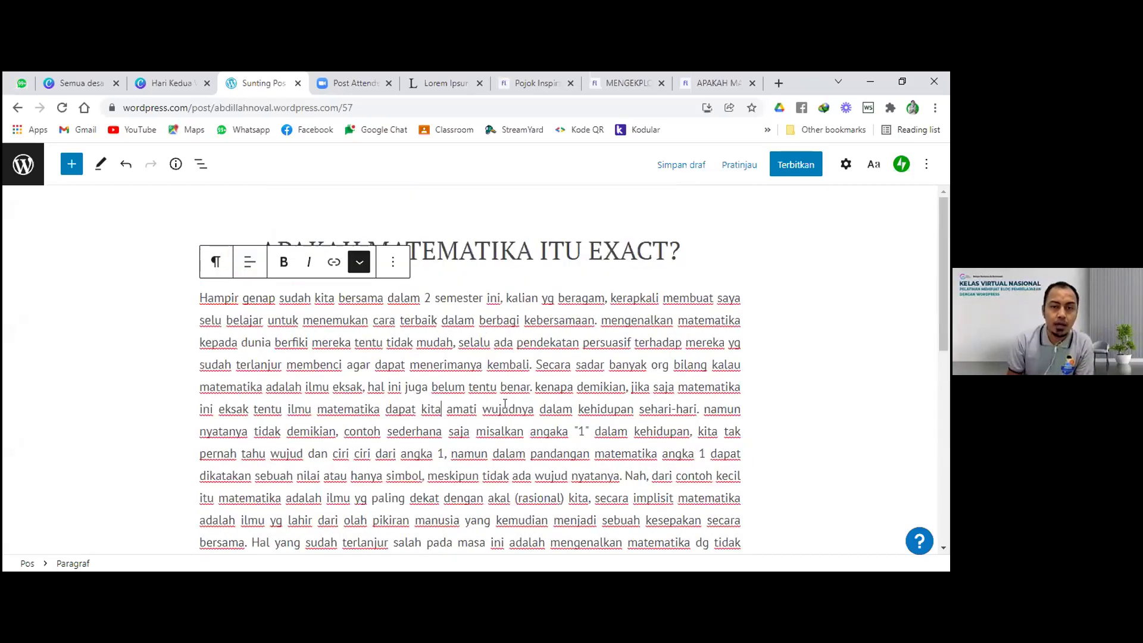
scroll(511, 372, down, 1)
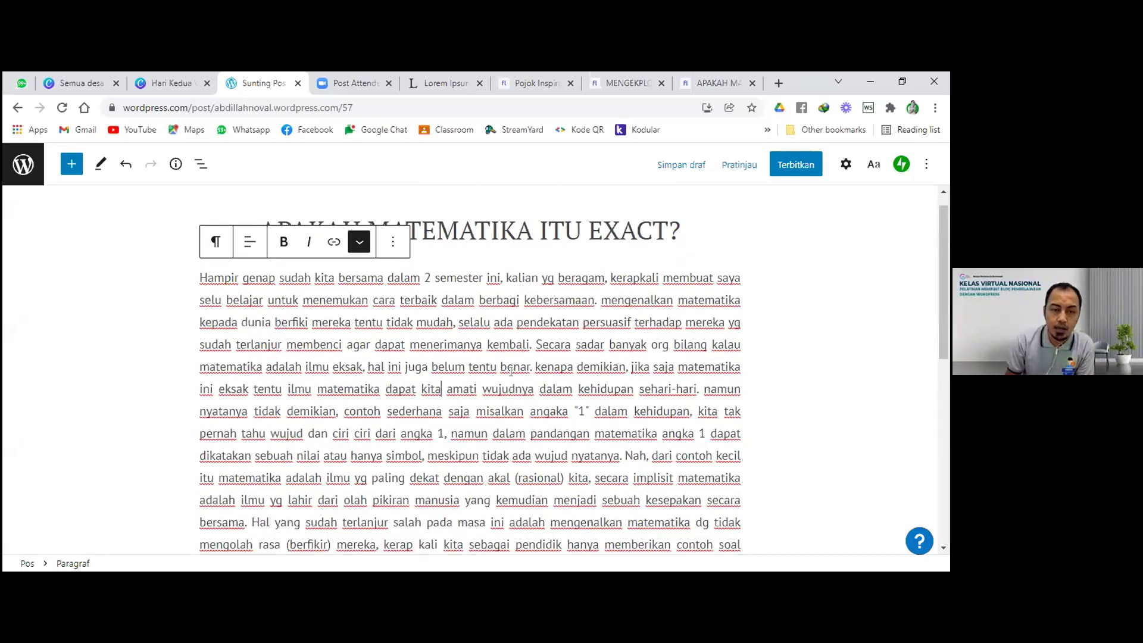
scroll(511, 372, down, 4)
scroll(511, 372, down, 1)
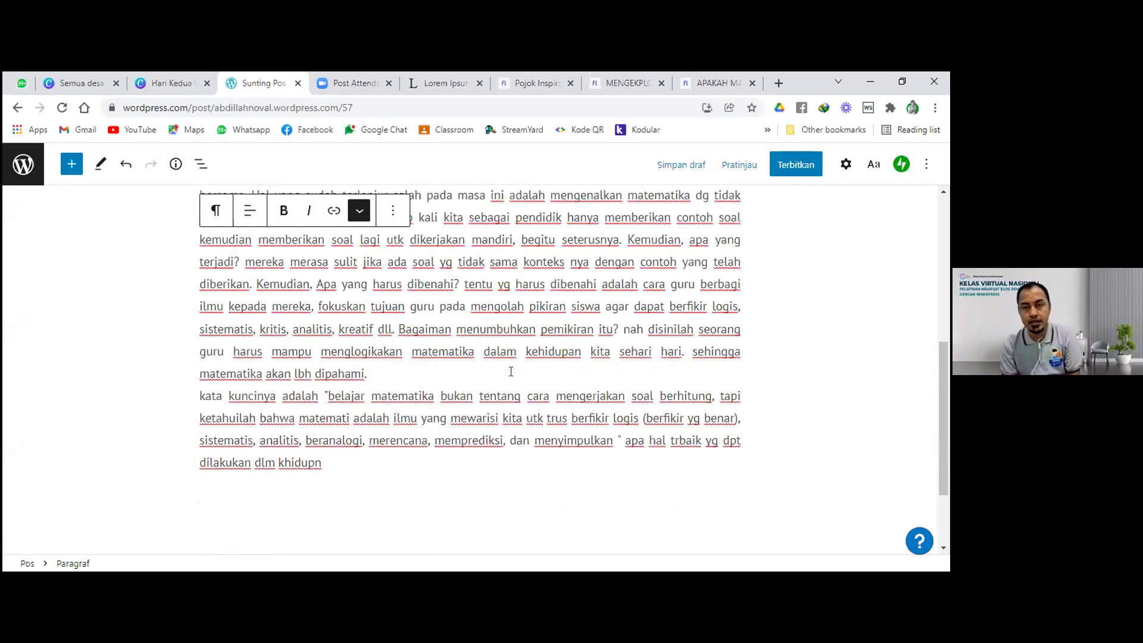
scroll(511, 372, up, 5)
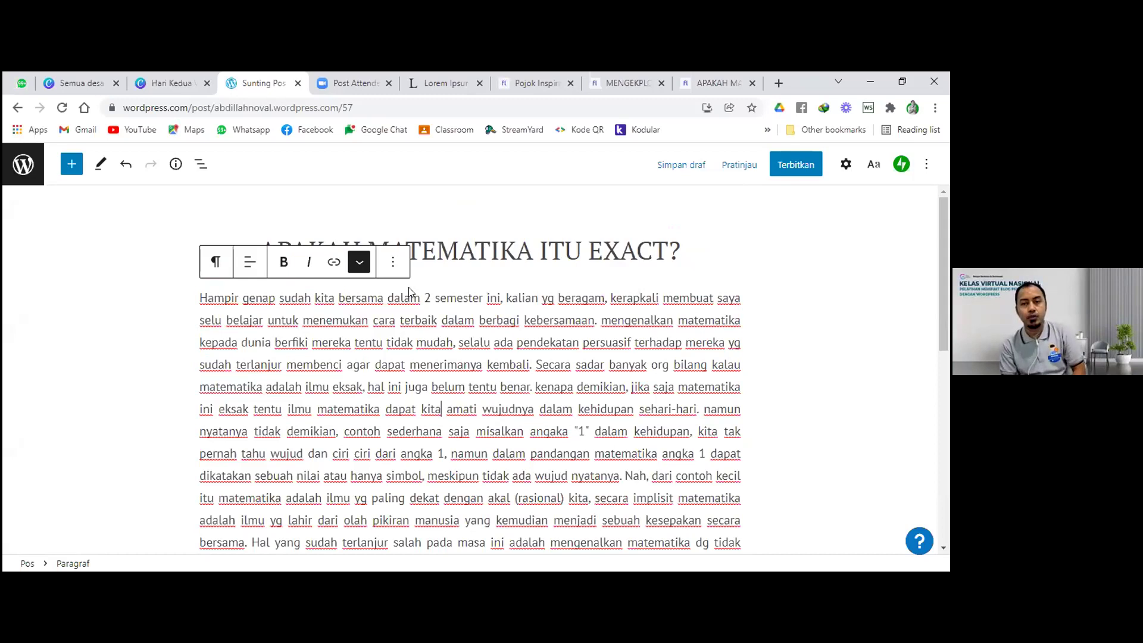
Step: Open a new browser tab
click(779, 83)
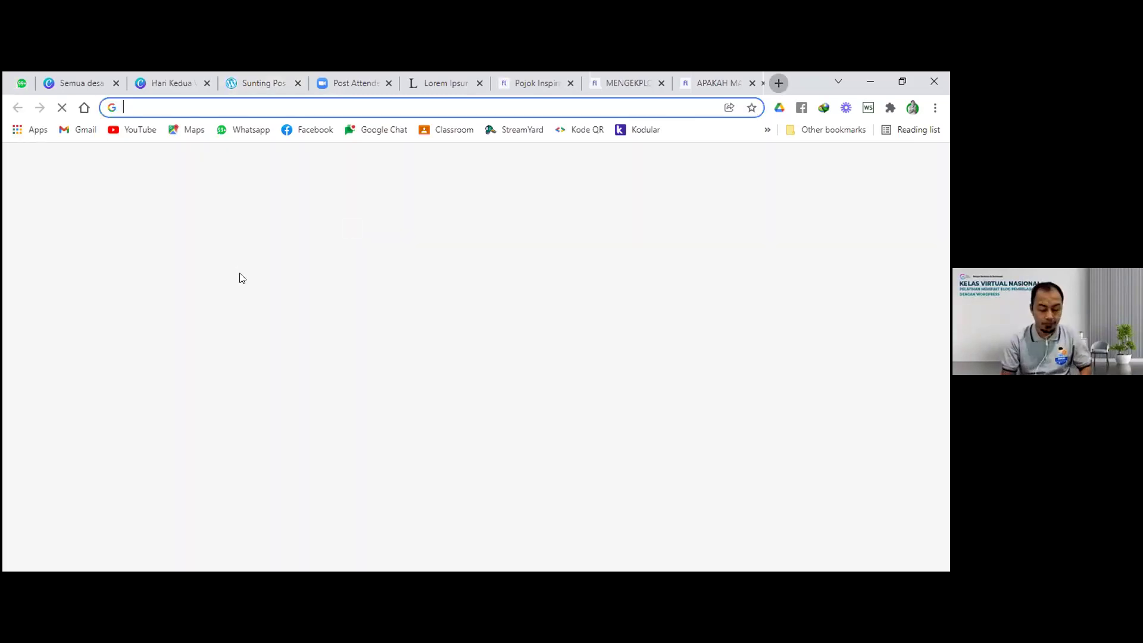
text(ap)
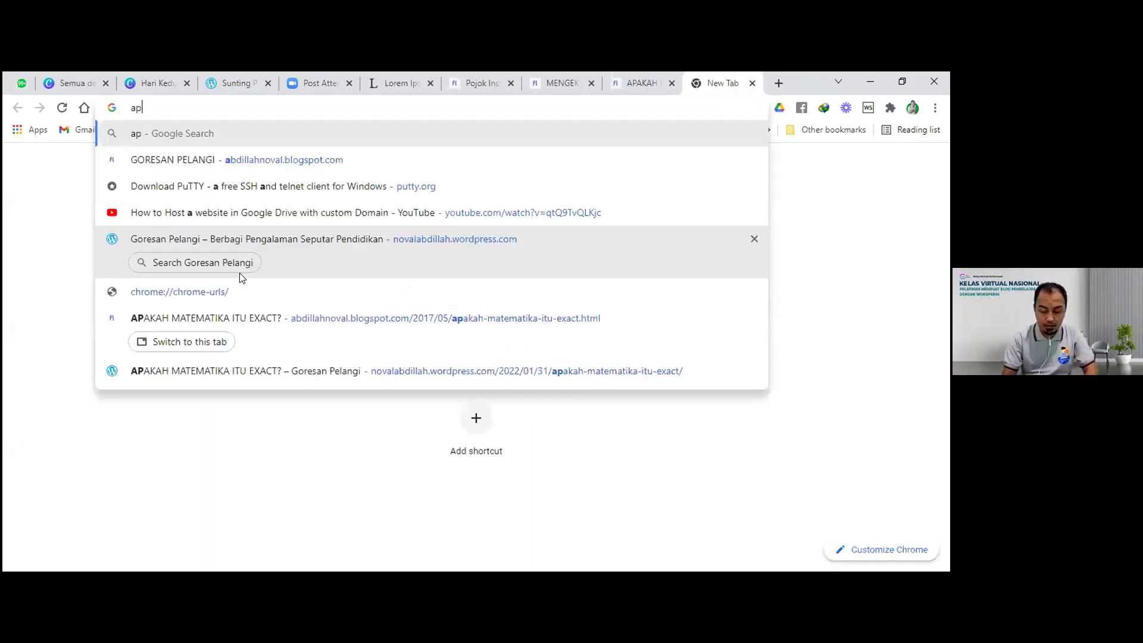
text(a)
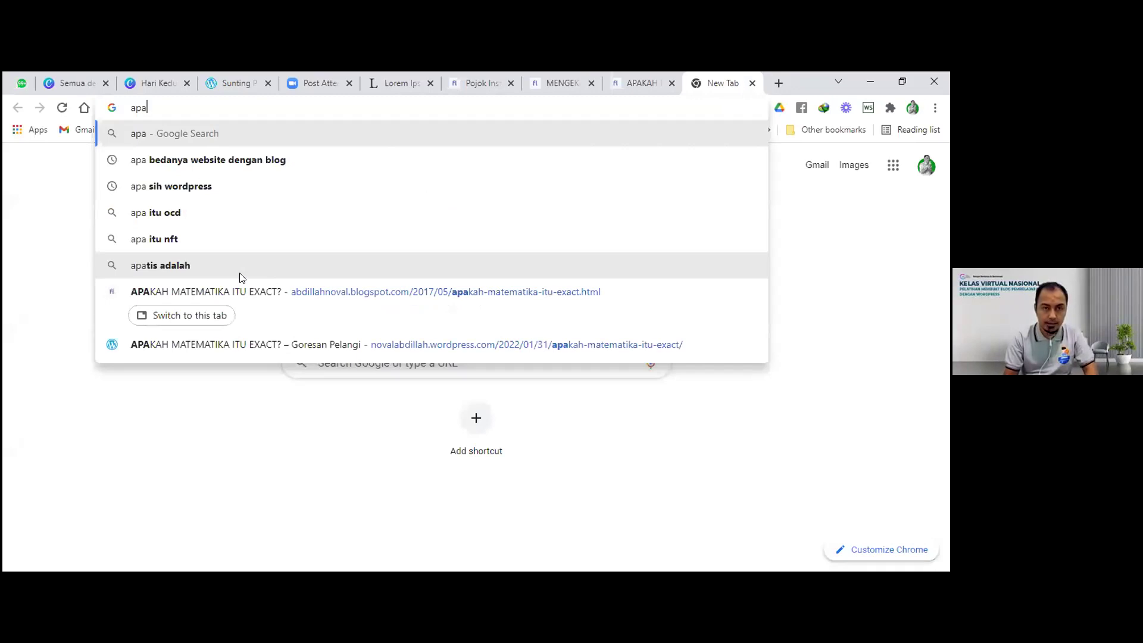
key(BackSpace)
key(BackSpace)
key(BackSpace)
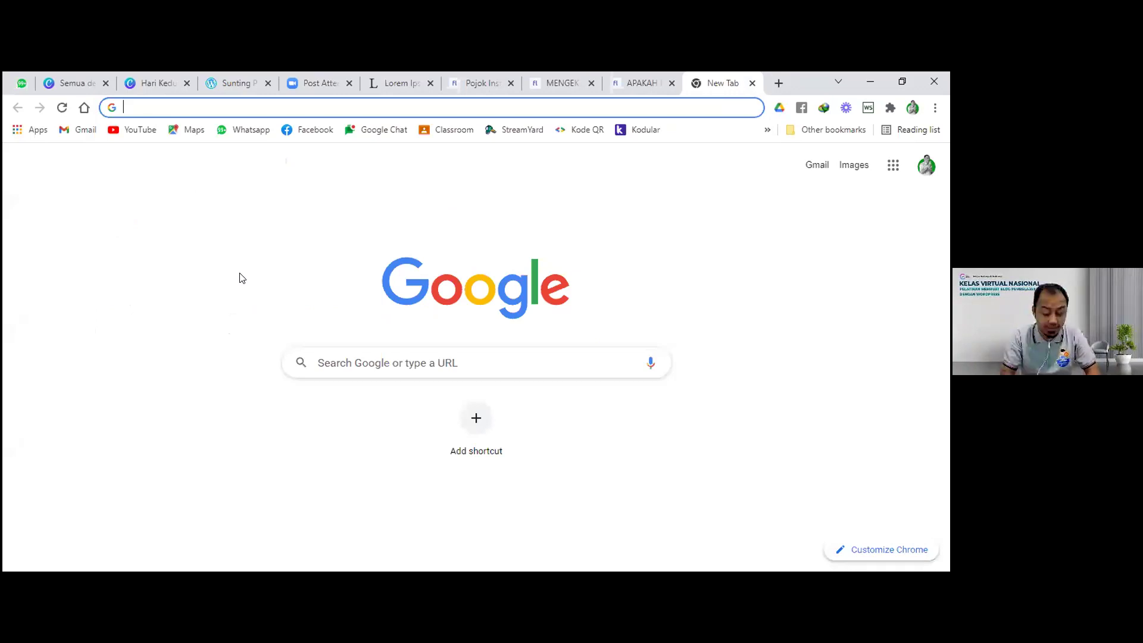
Step: Search Google Images for "orang bertanya"
text(orang)
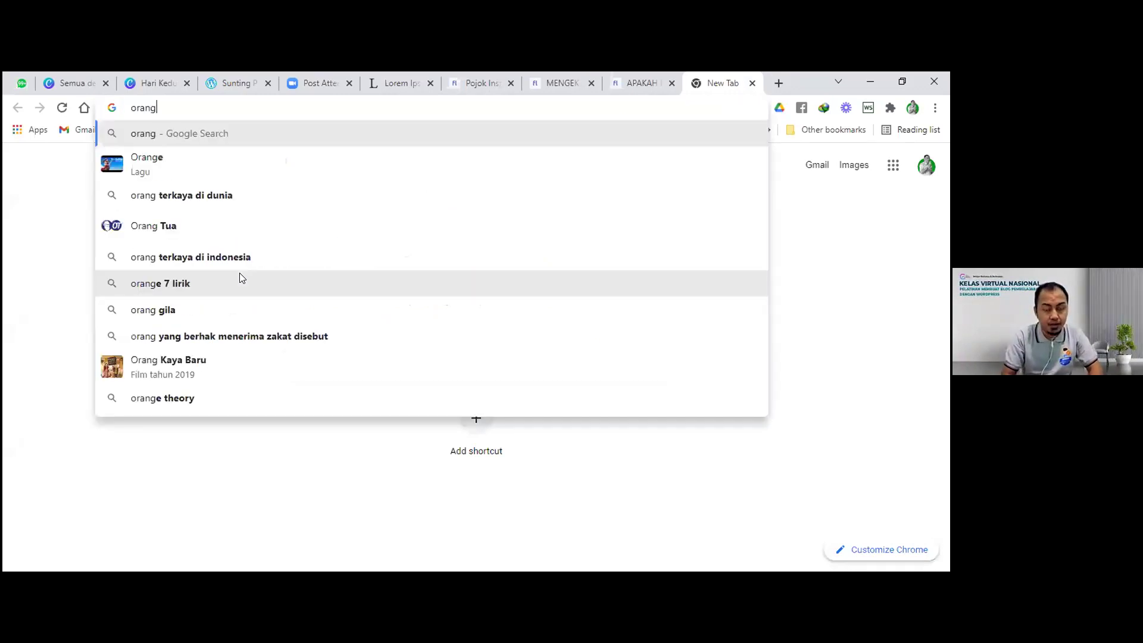
text( bertanya)
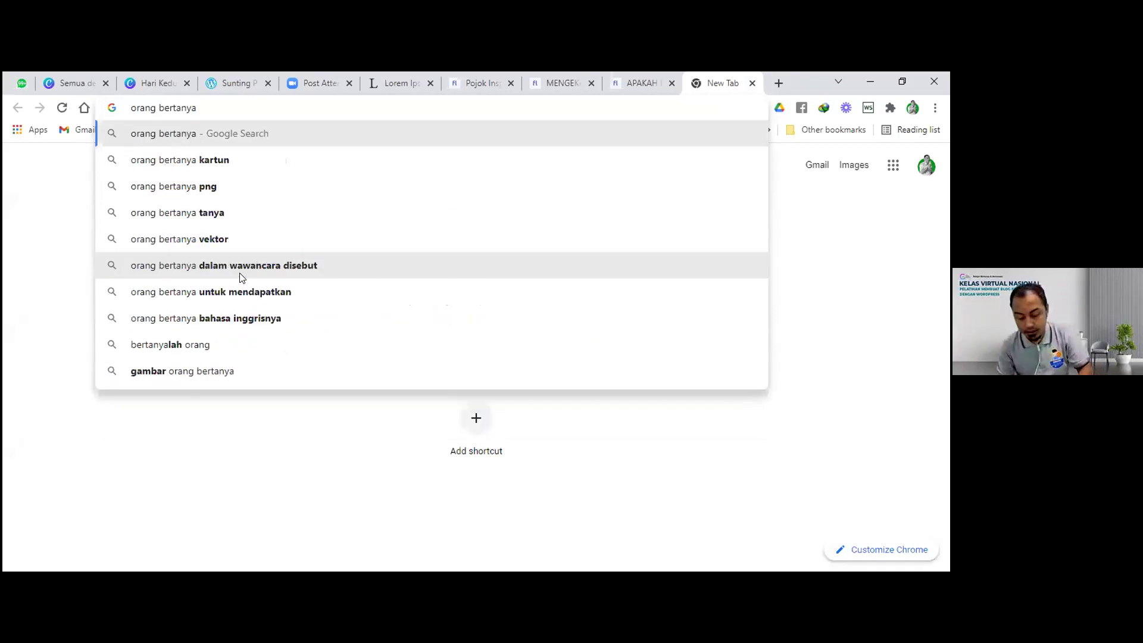
key(Return)
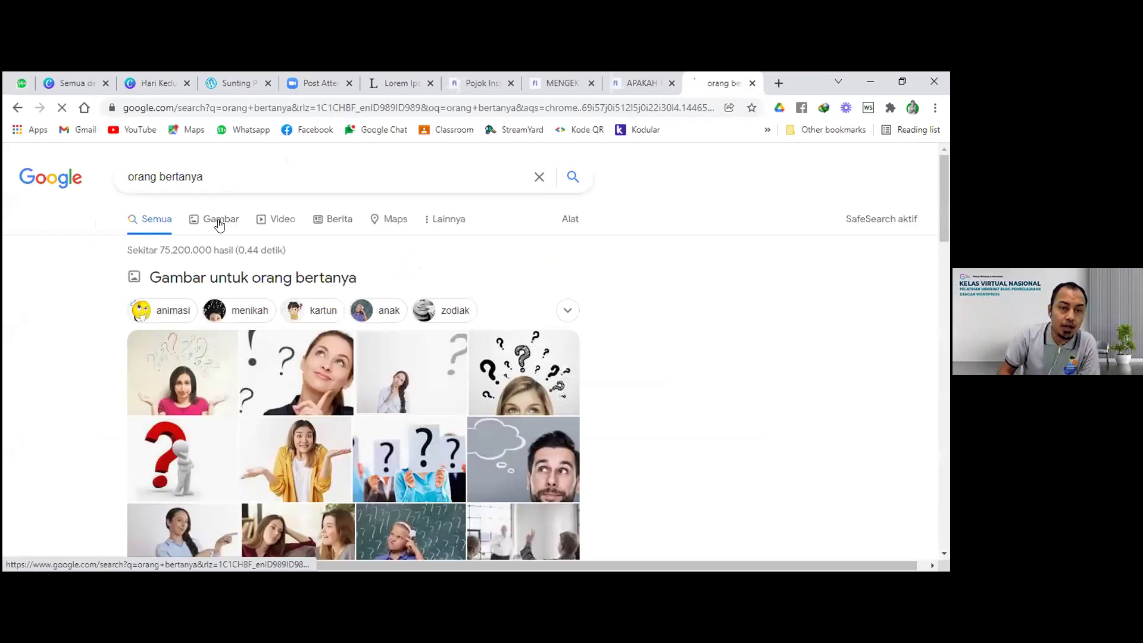
click(219, 221)
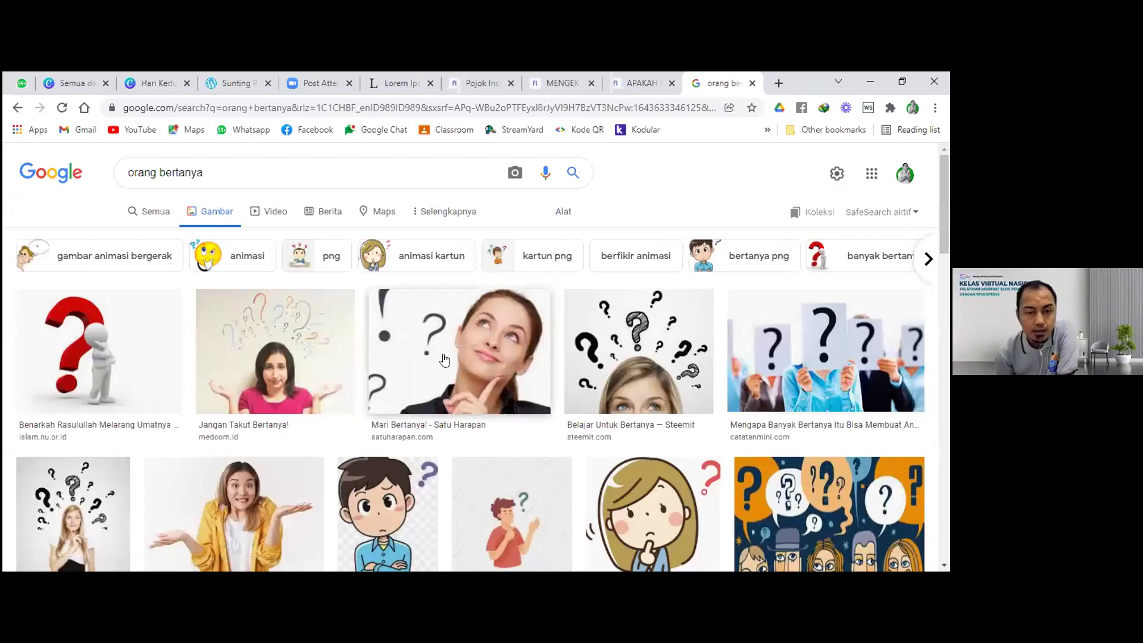
Step: Open the "Mari Bertanya! - Satu Harapan" image from the results and copy the picture
scroll(477, 296, down, 1)
click(477, 296)
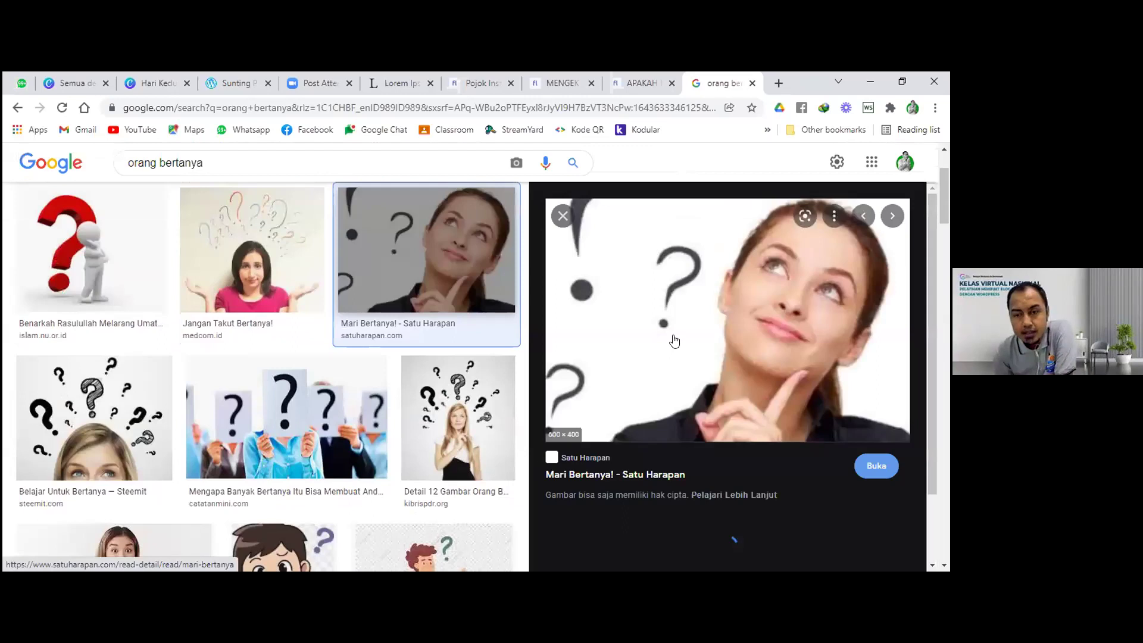
right_click(710, 313)
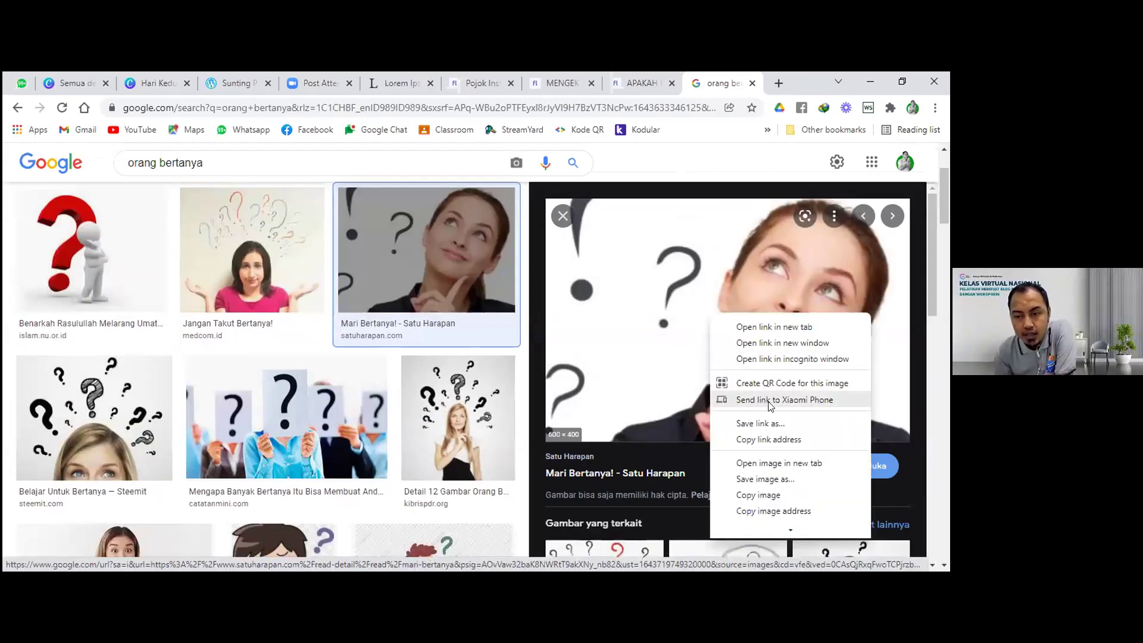
click(684, 324)
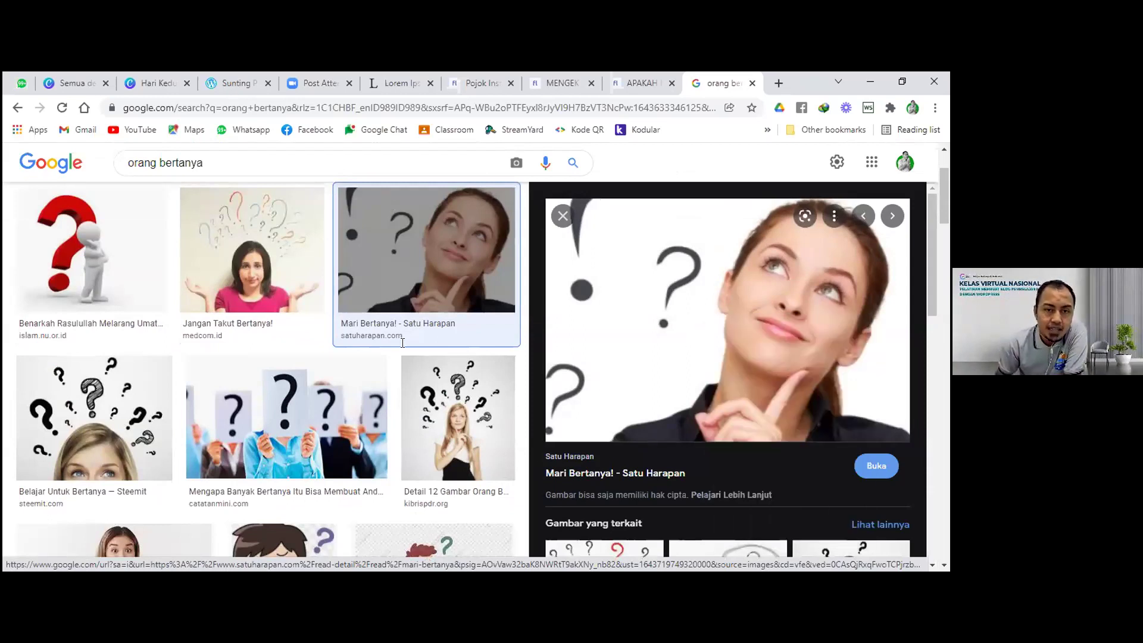
Step: Return to the WordPress post and paste the copied picture into a new block between the title and the body text
key(ctrl+3)
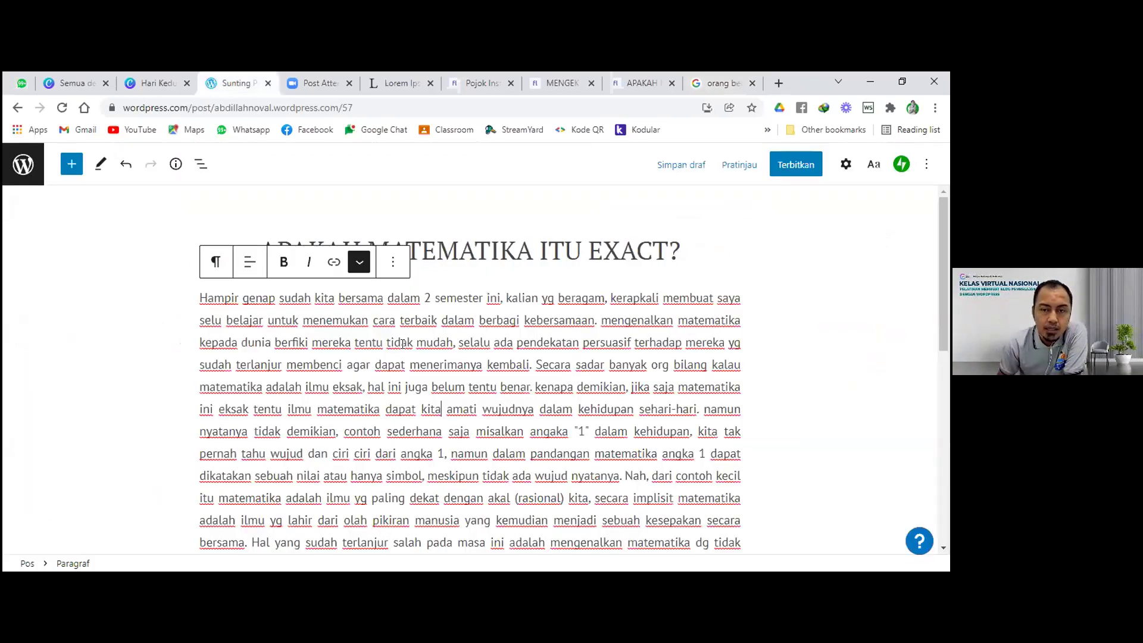
scroll(403, 344, down, 4)
scroll(187, 306, up, 4)
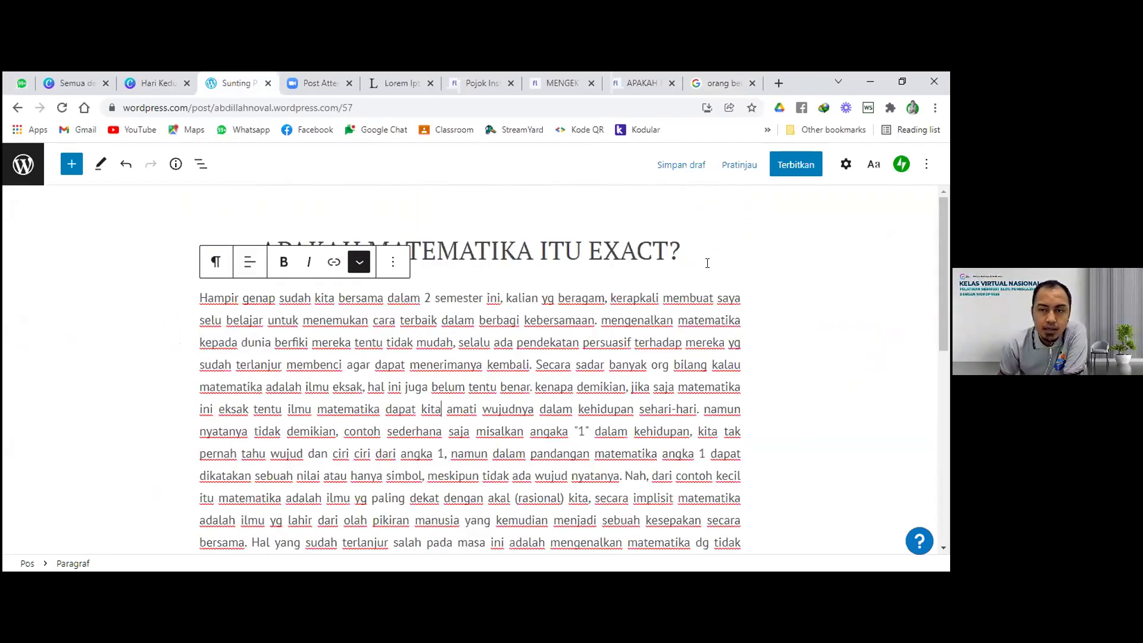
click(199, 297)
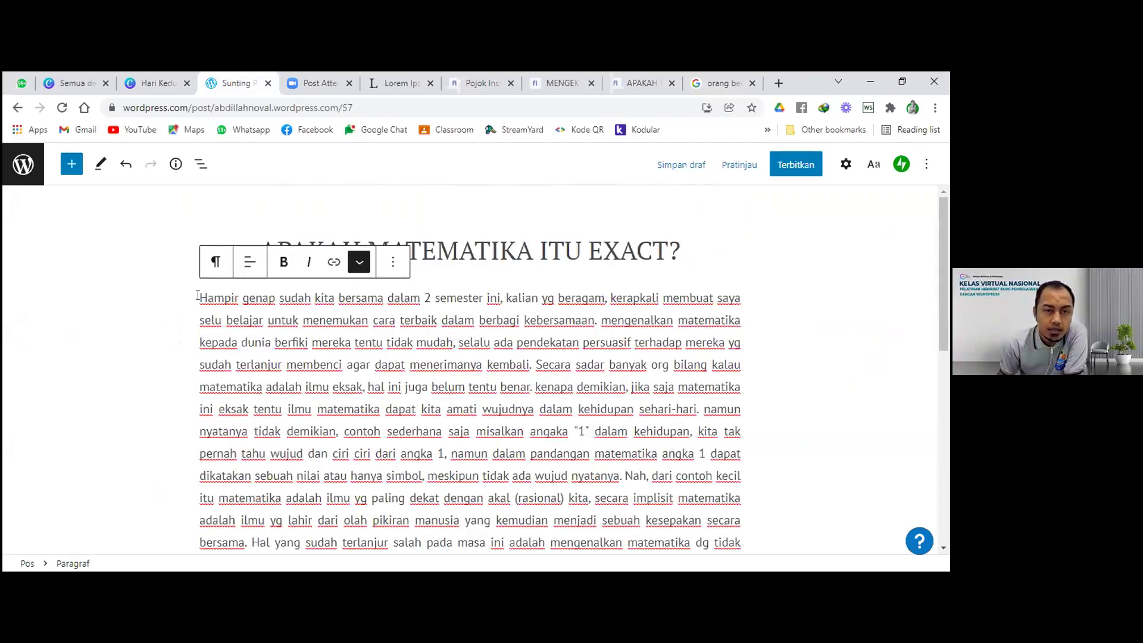
key(Return)
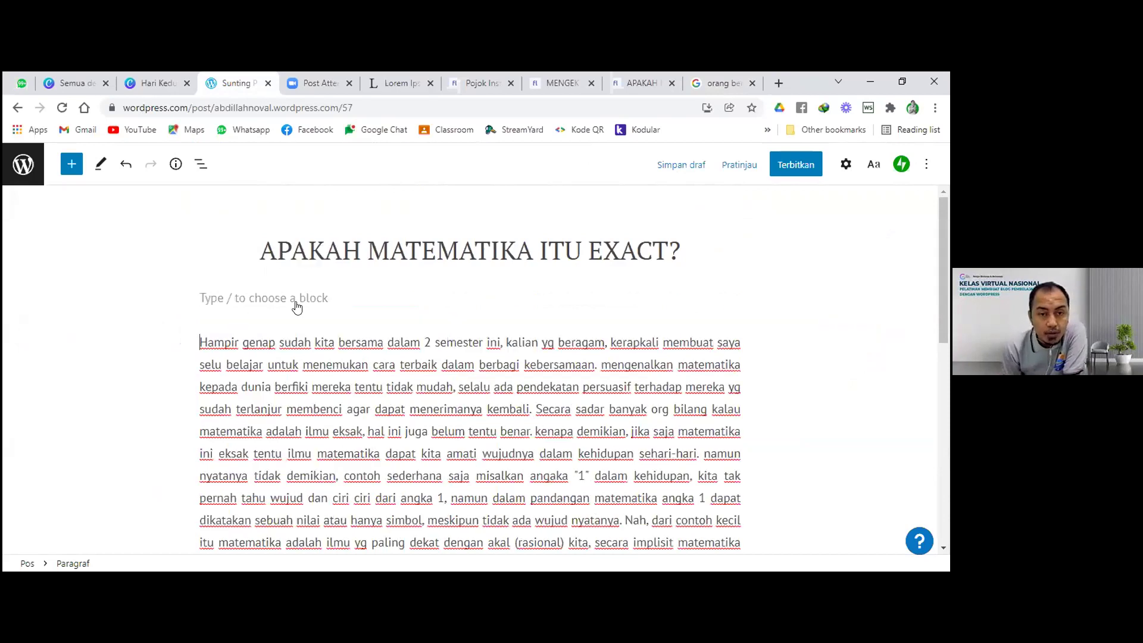
key(Up)
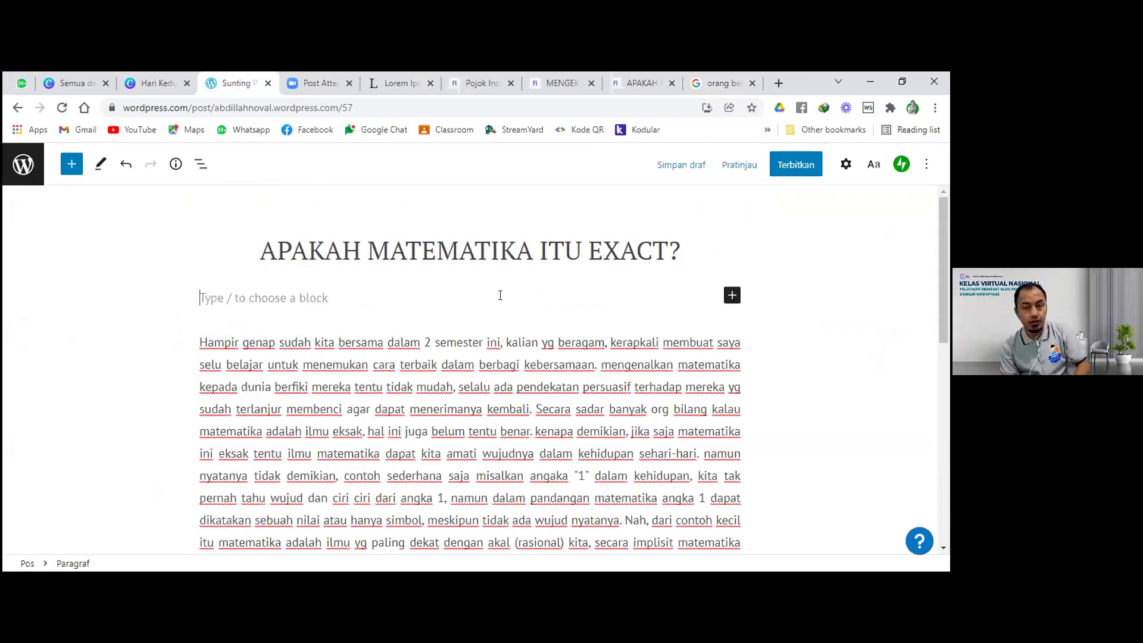
key(ctrl+v)
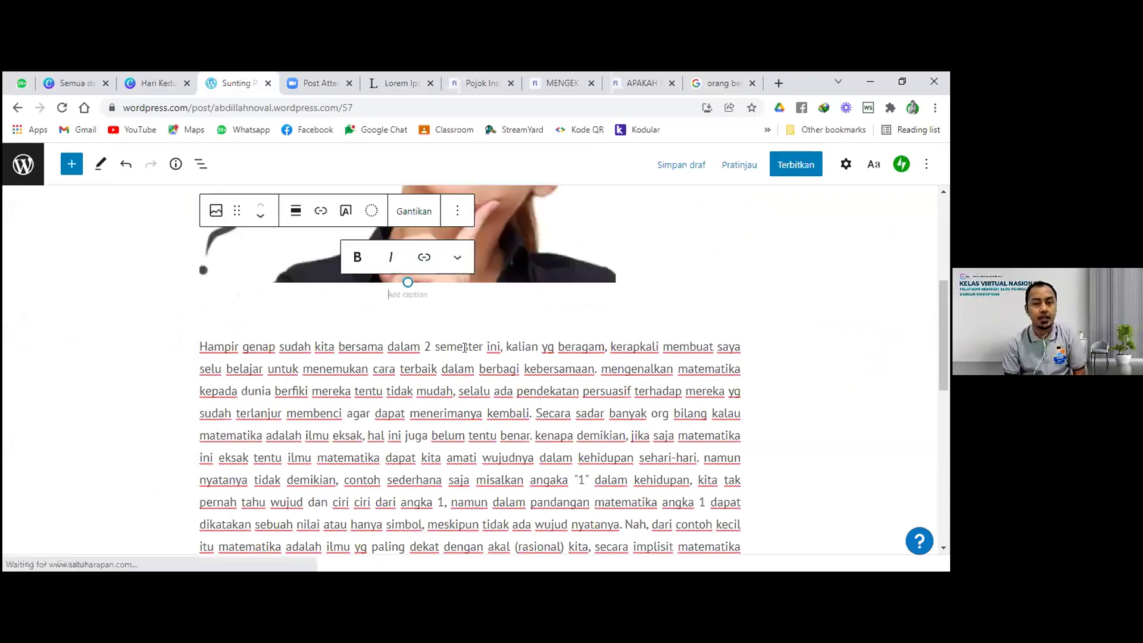
scroll(474, 374, up, 3)
scroll(474, 373, up, 1)
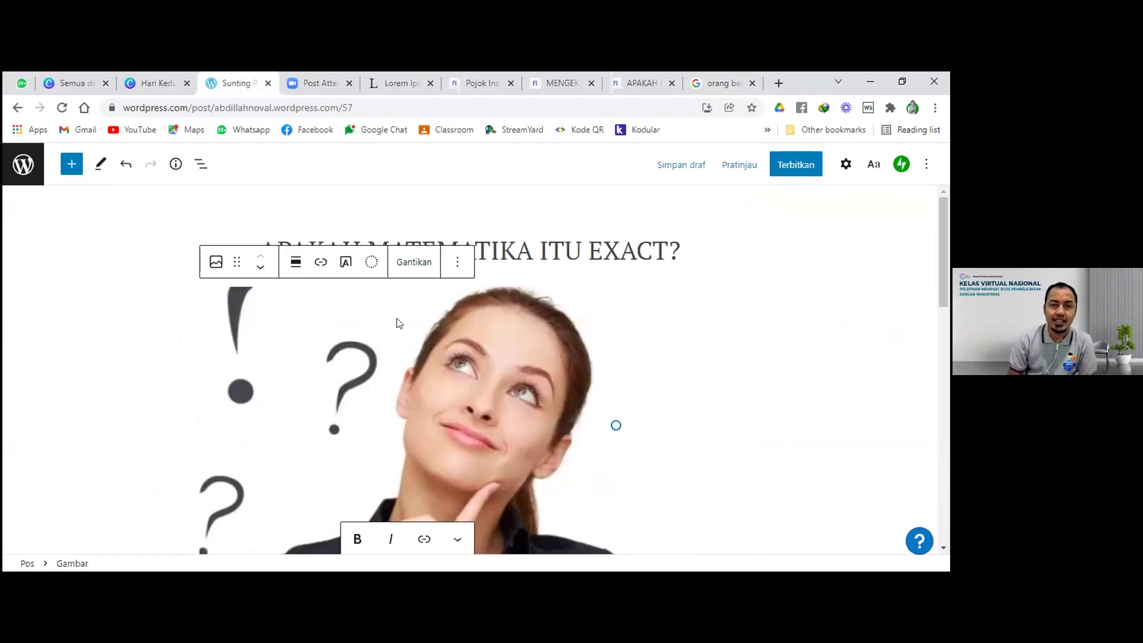
Step: Shrink the pasted picture proportionally to about half its displayed width
scroll(443, 373, down, 2)
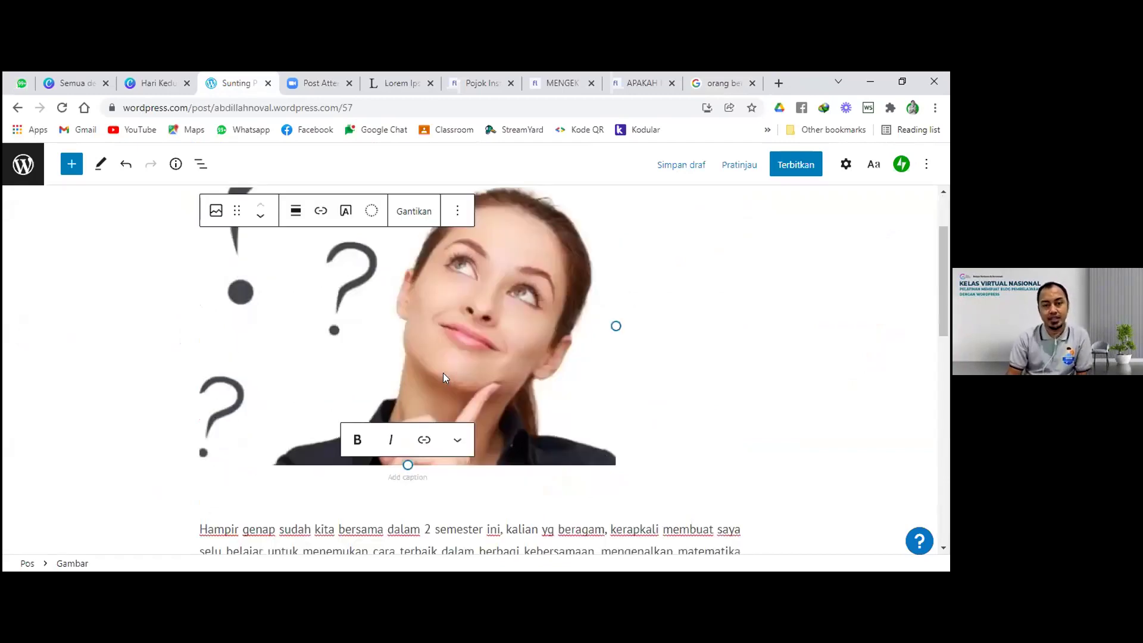
scroll(410, 491, up, 1)
click(407, 498)
drag(406, 497, 362, 360)
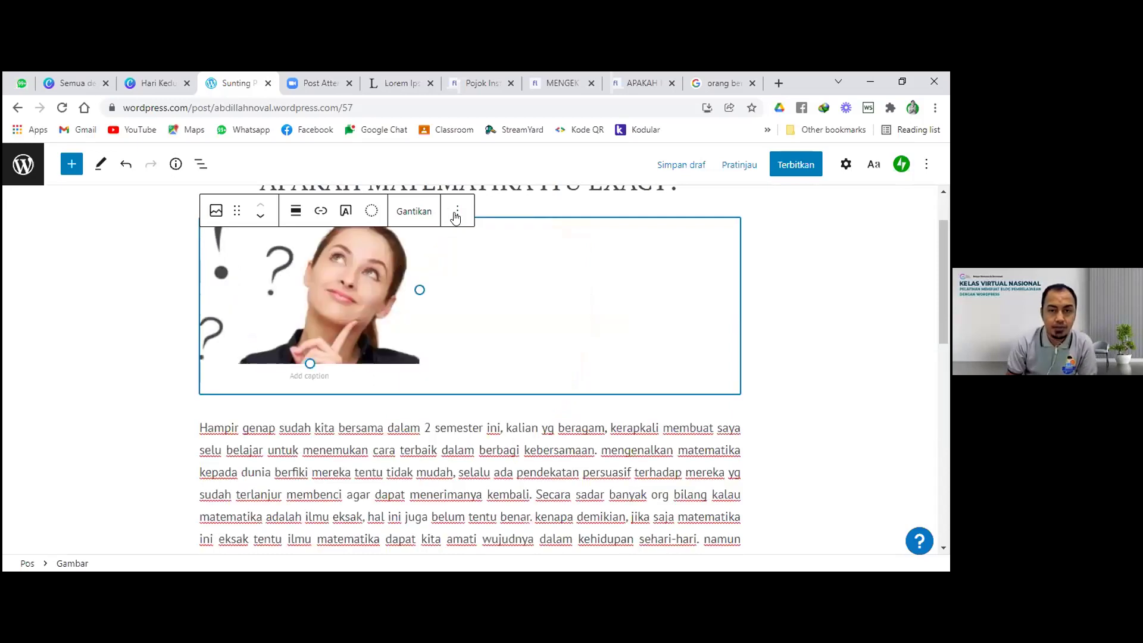
click(456, 213)
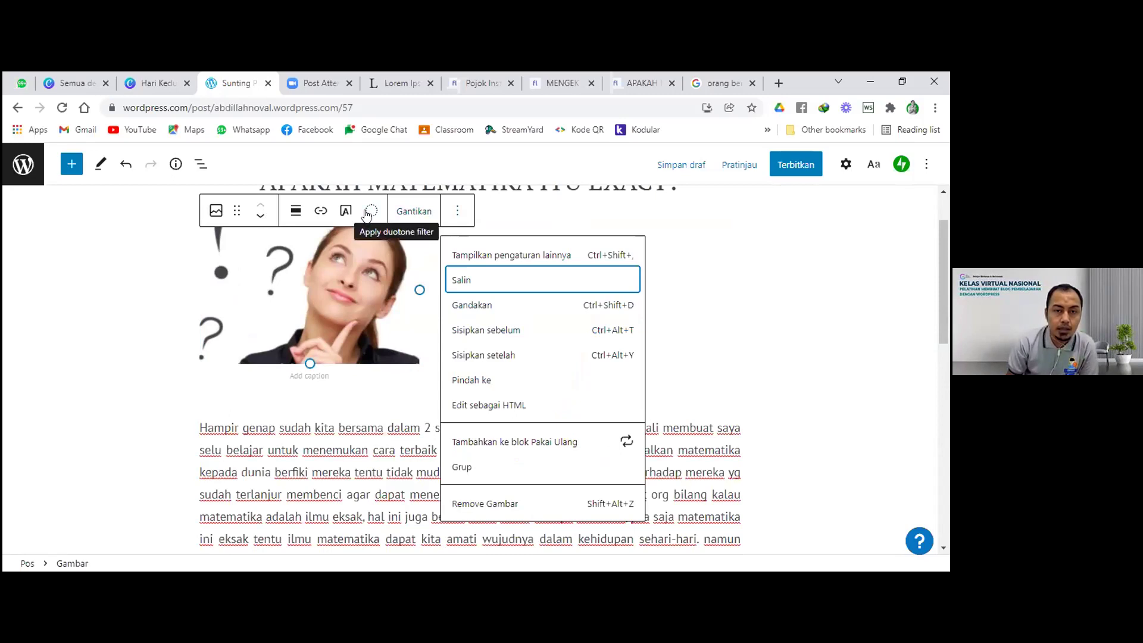
click(687, 306)
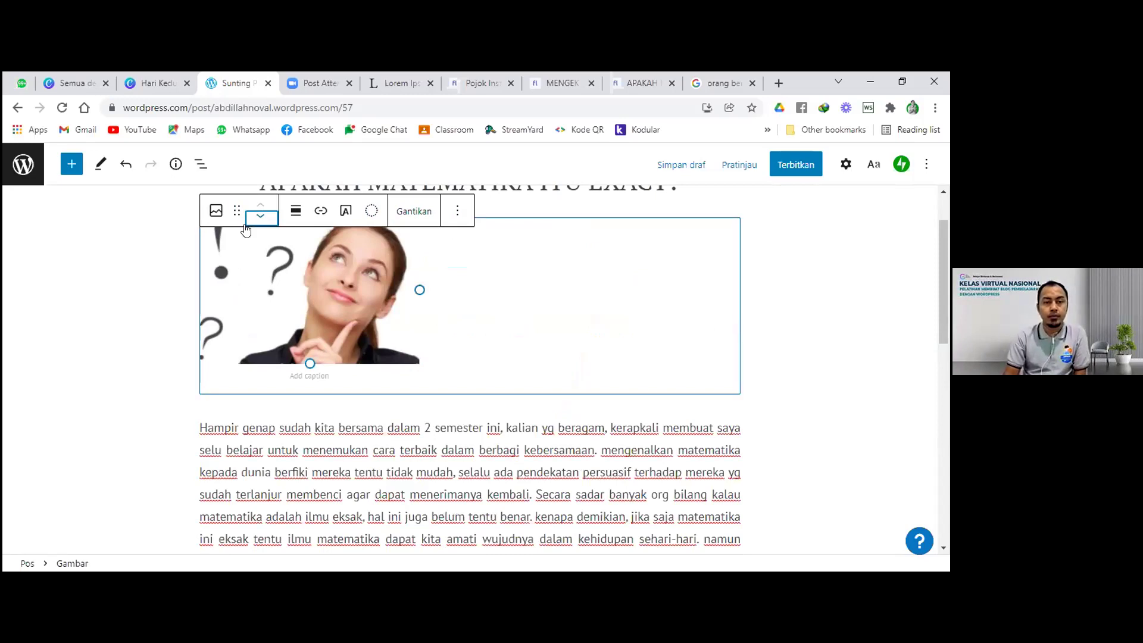
click(233, 211)
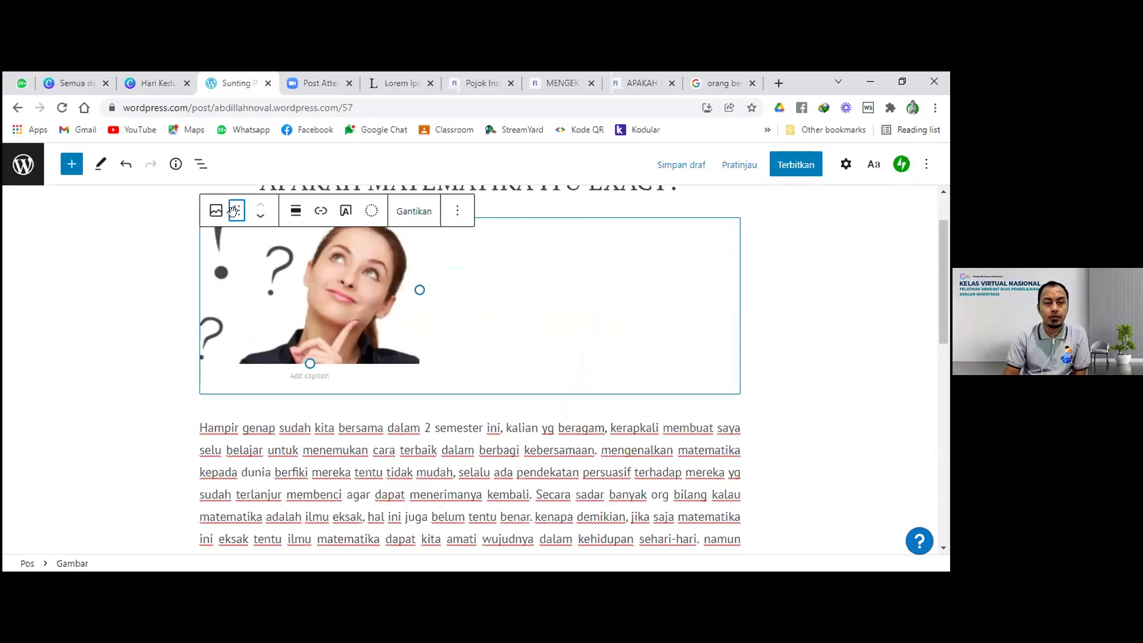
click(762, 298)
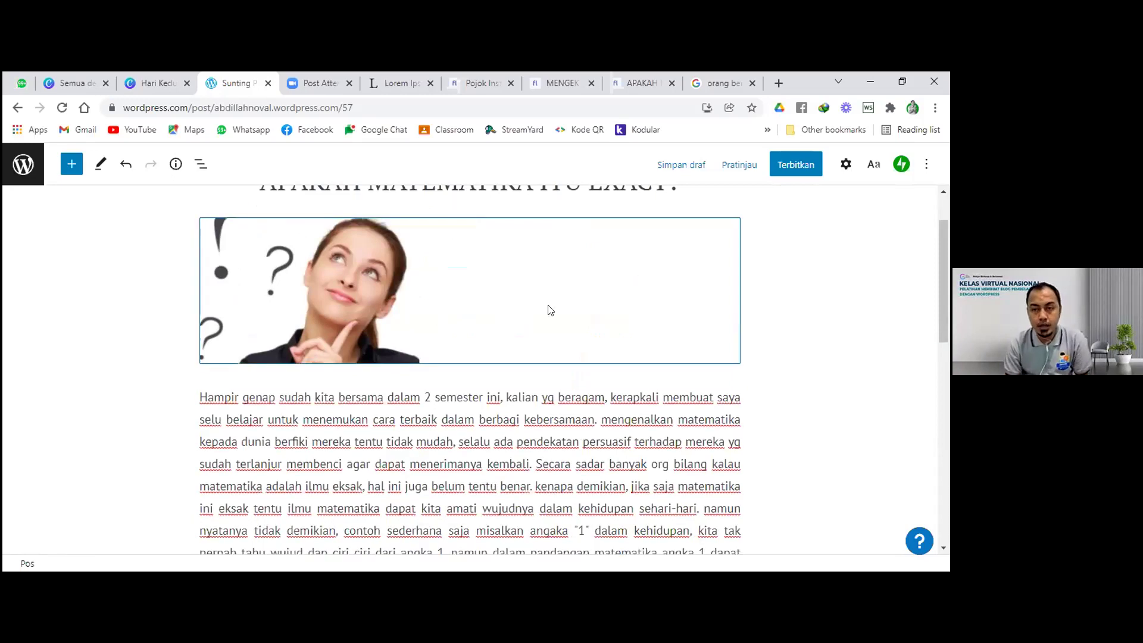
scroll(765, 378, up, 2)
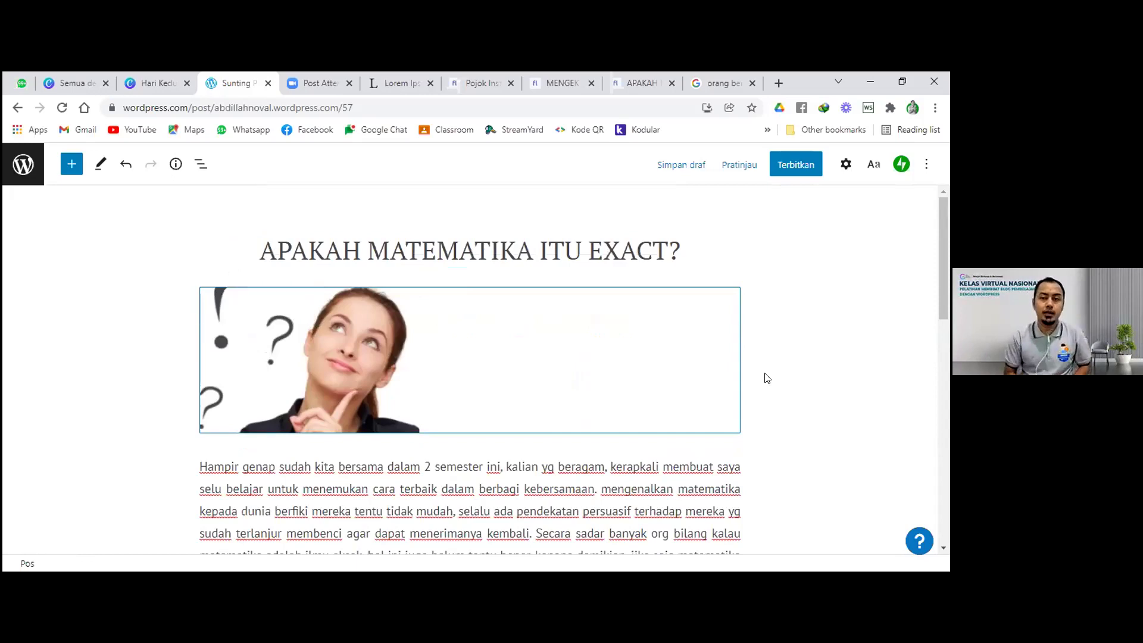
Step: Show the post settings and open the form for a new category under Kategori
click(844, 166)
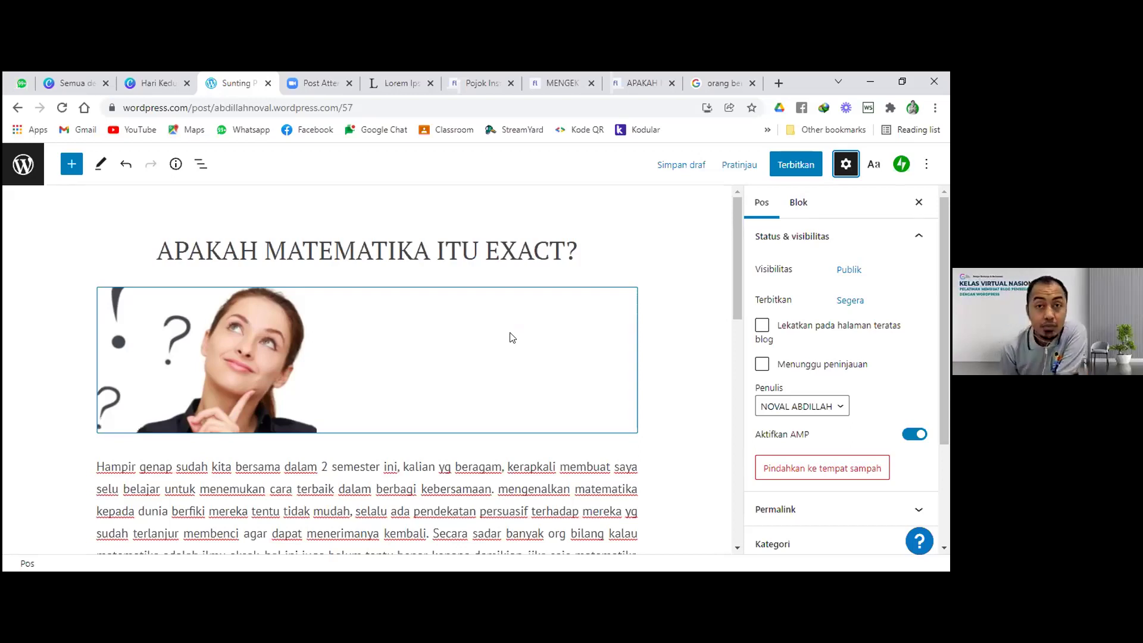
scroll(511, 337, down, 3)
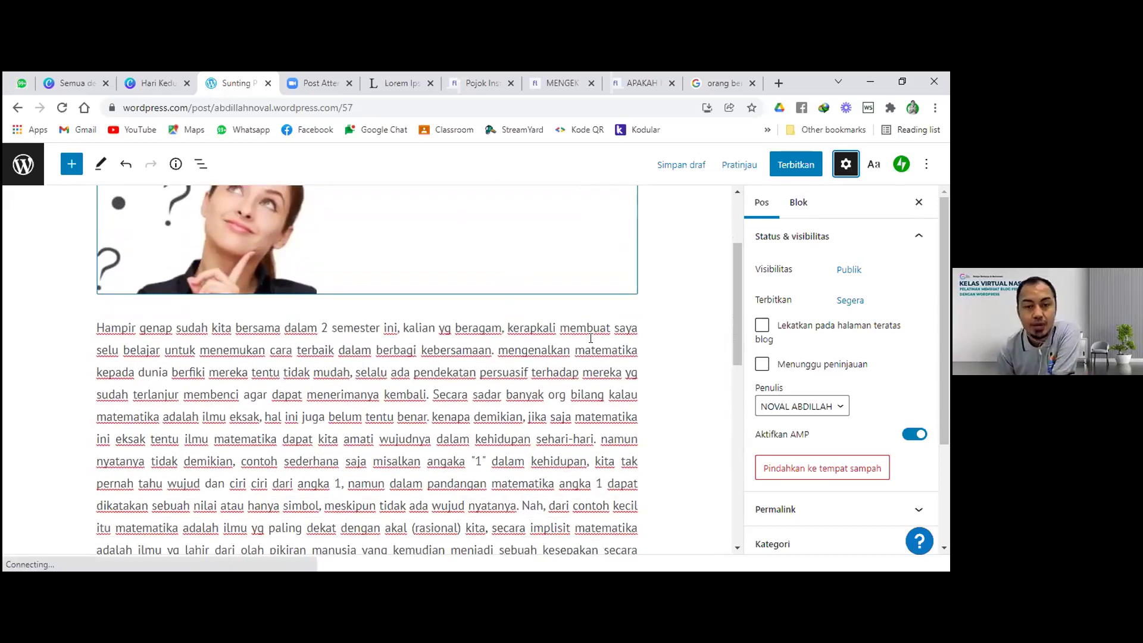
scroll(589, 340, up, 3)
scroll(770, 387, down, 2)
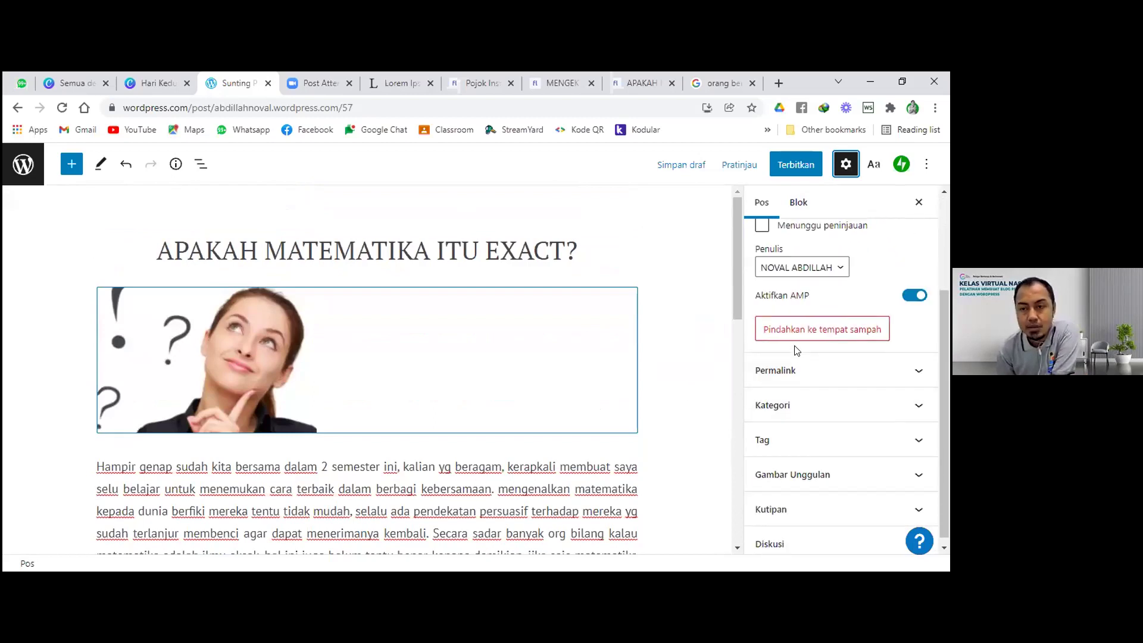
scroll(798, 349, up, 3)
scroll(803, 357, down, 3)
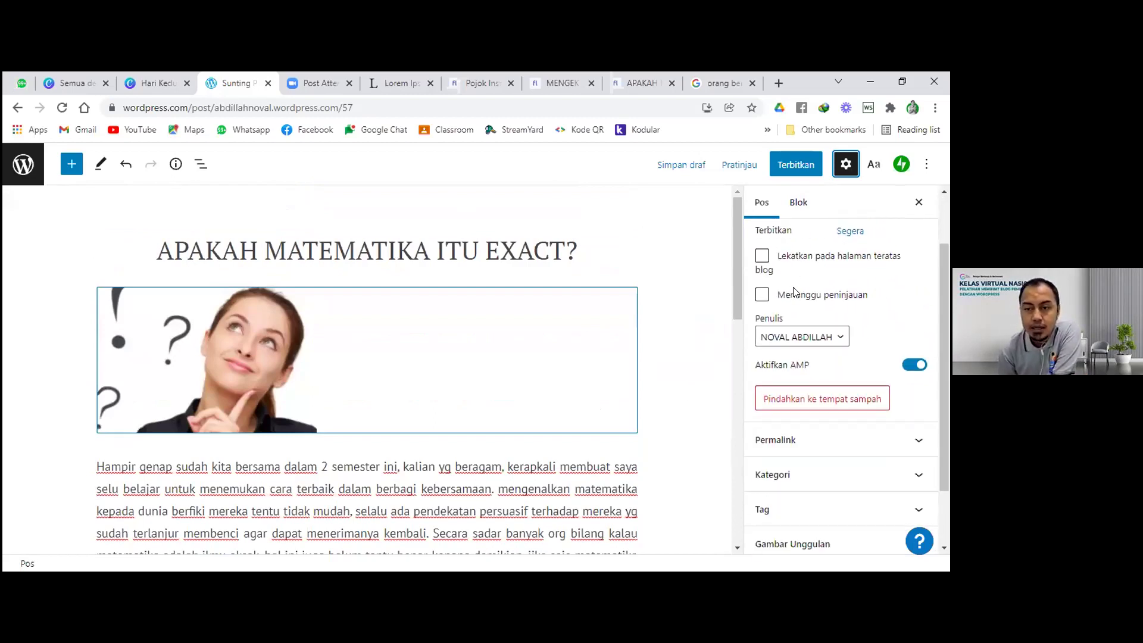
click(811, 415)
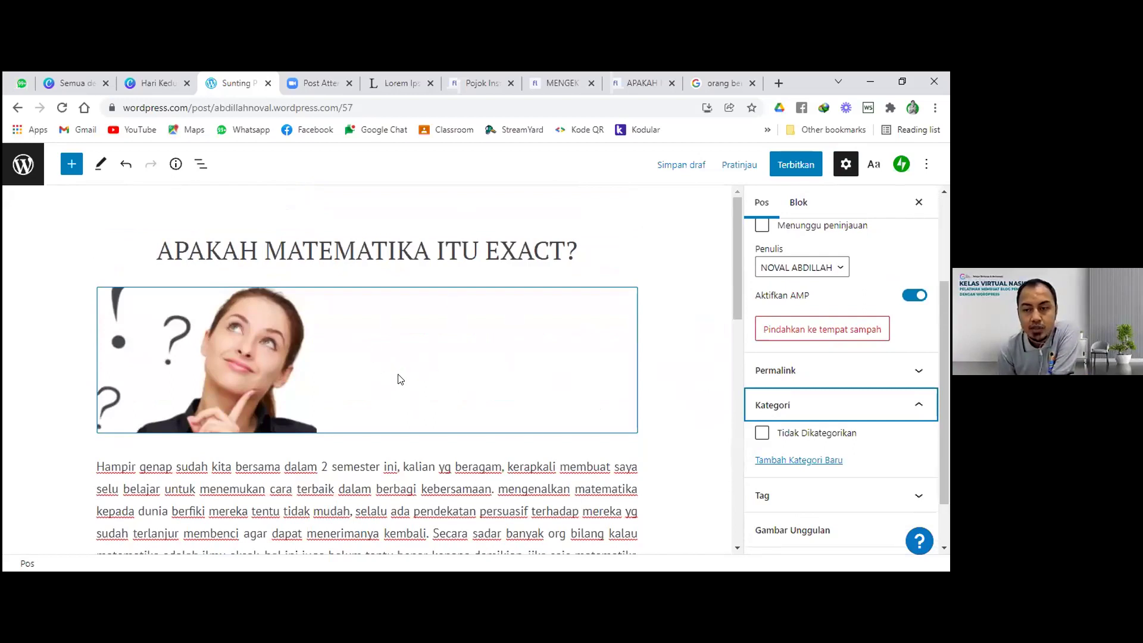
click(787, 463)
scroll(788, 464, down, 1)
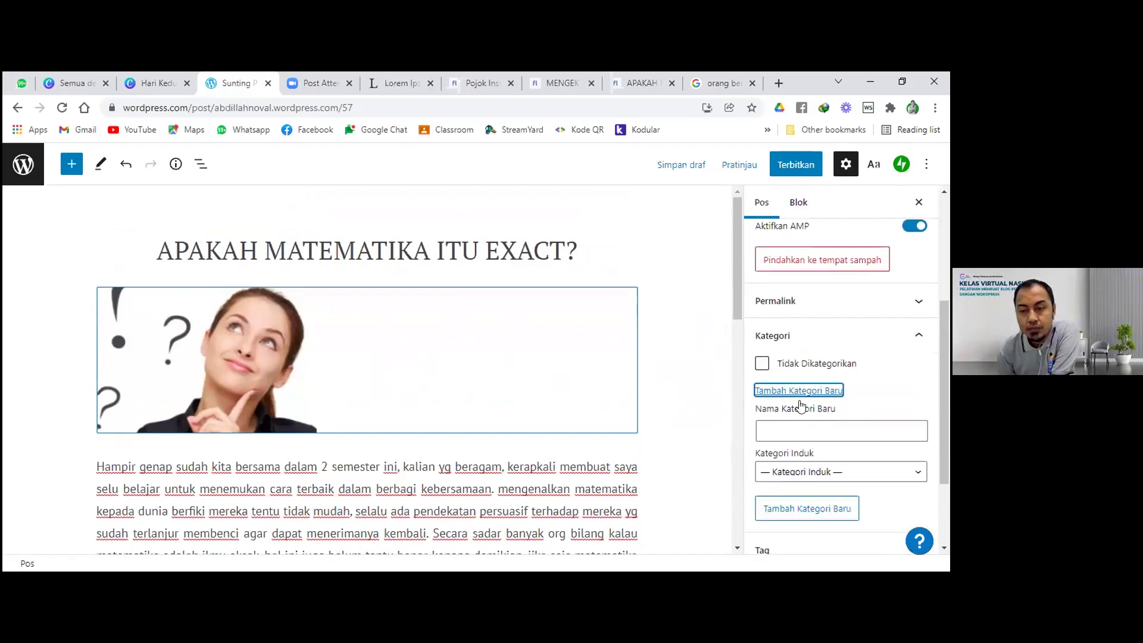
Step: Add the new category Kisah Inspiratif to the post without choosing a parent category
click(815, 430)
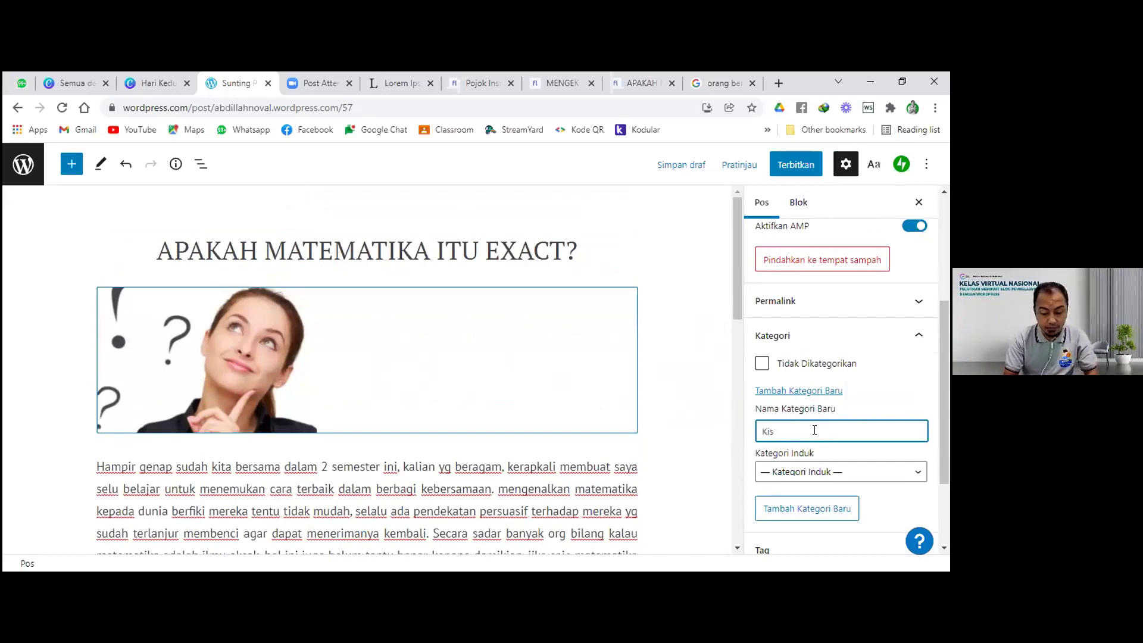
text(Ins)
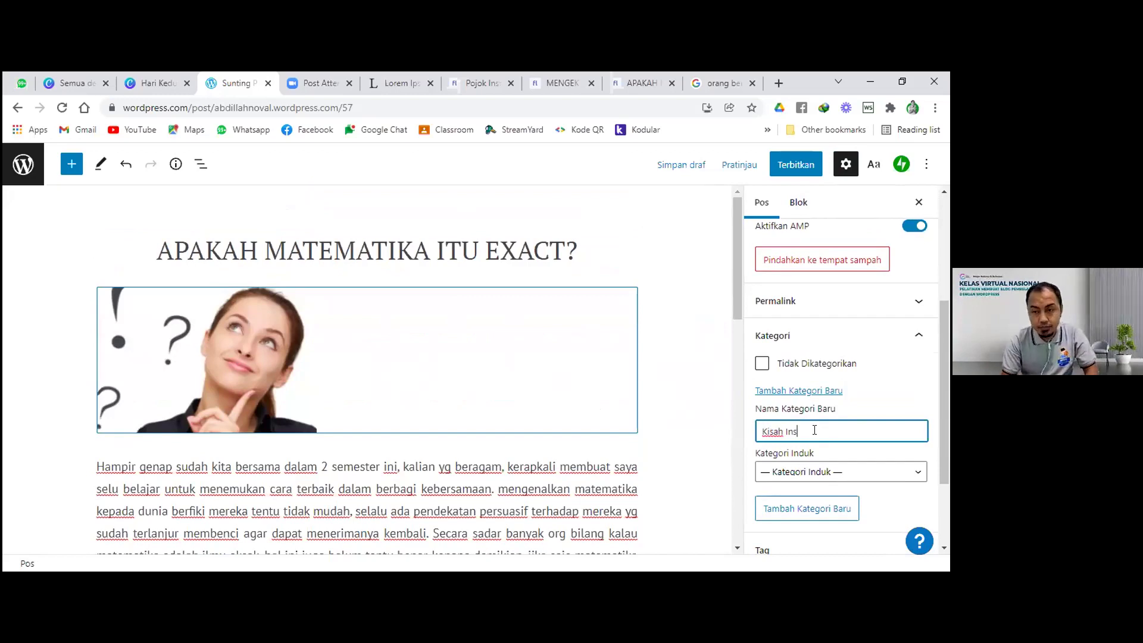
text(piratif)
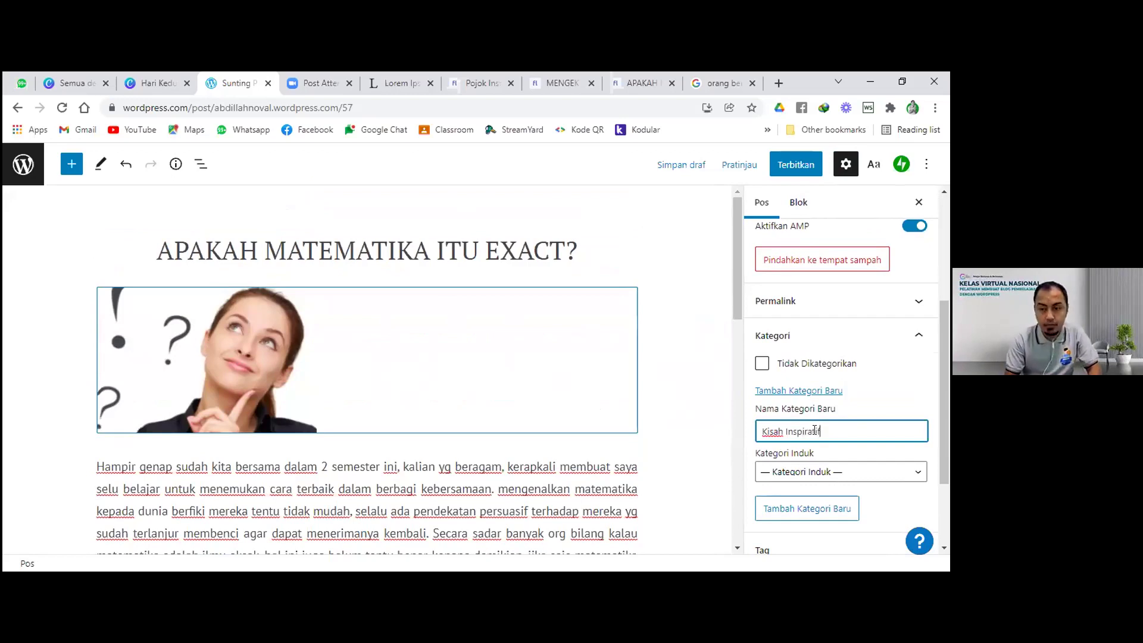
click(866, 472)
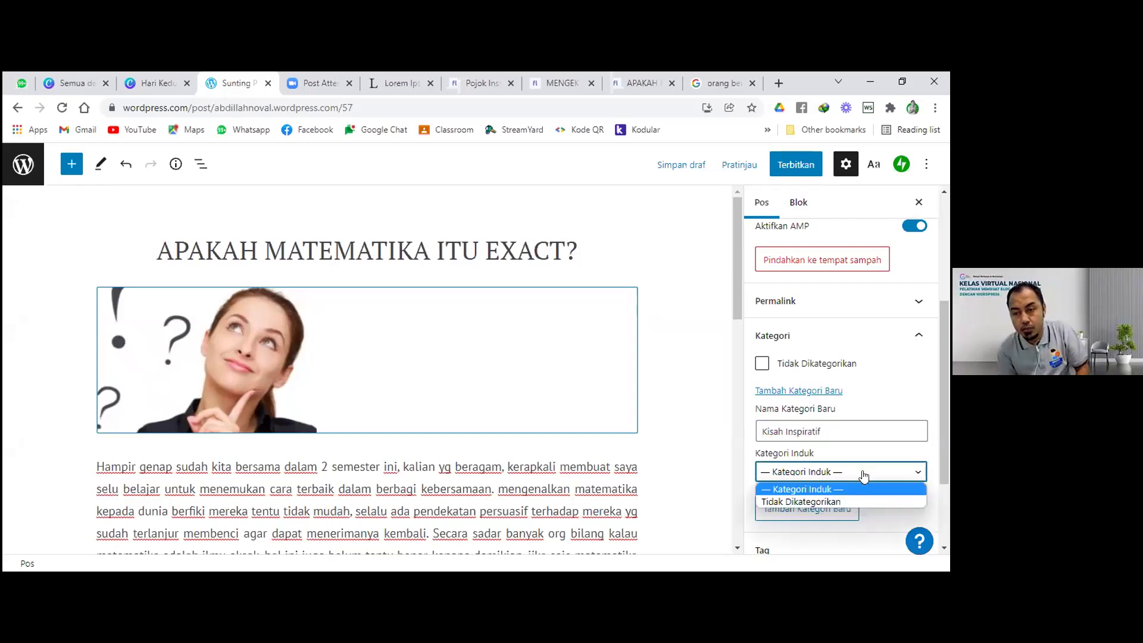
drag(836, 433, 746, 441)
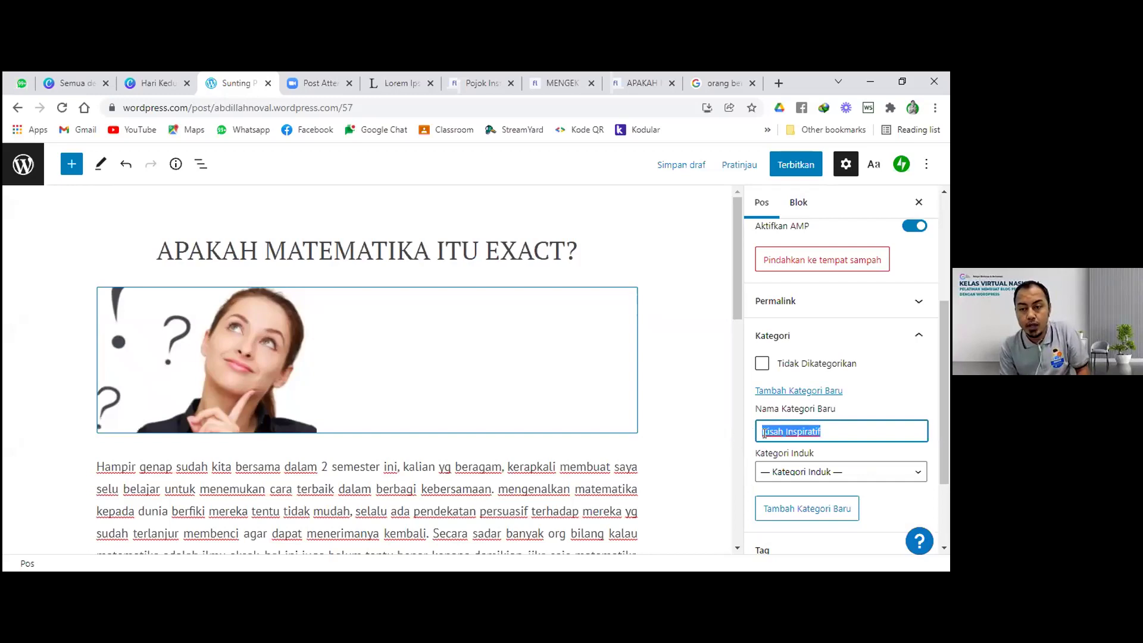
click(890, 430)
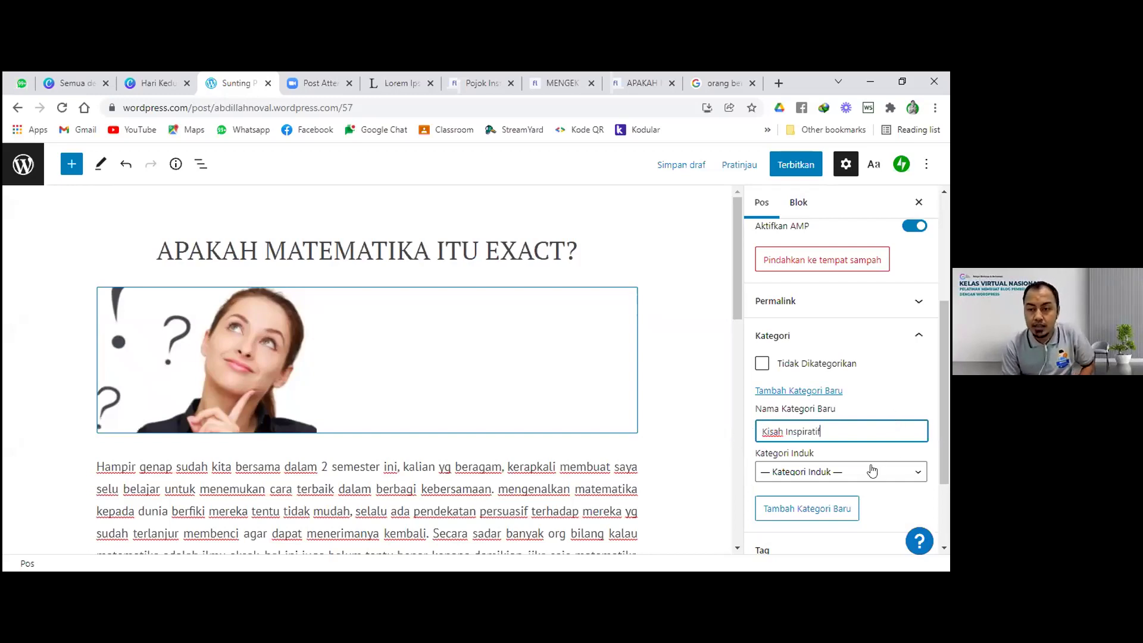
click(810, 513)
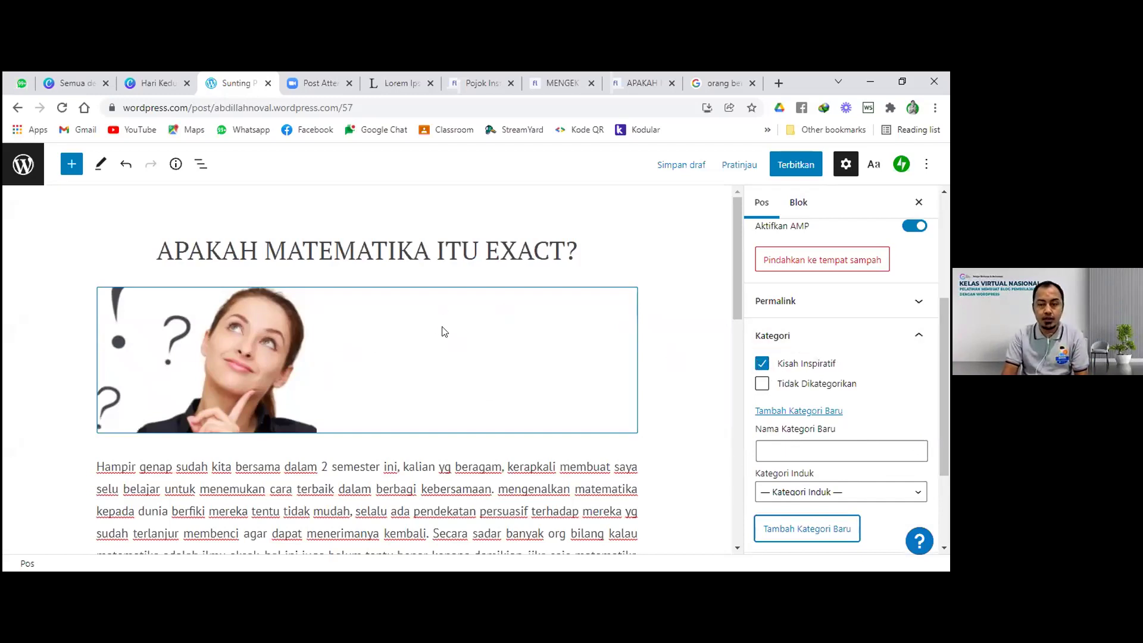
Step: Review the post's Diskusi options for comments and pingbacks, and publish the post
scroll(766, 463, down, 2)
scroll(766, 463, down, 2)
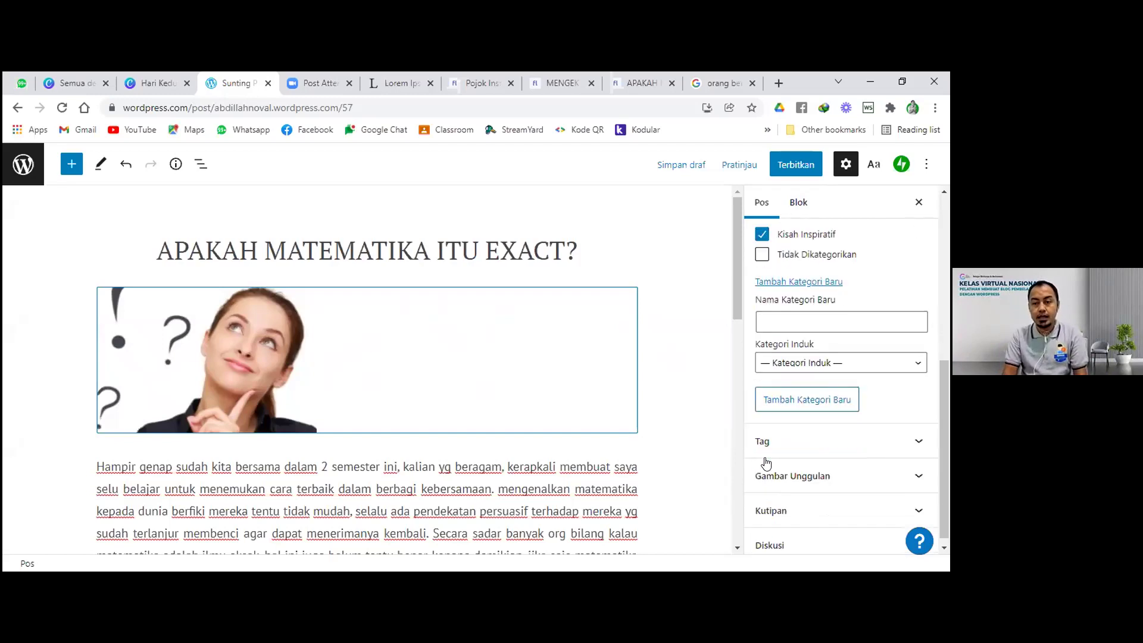
click(822, 537)
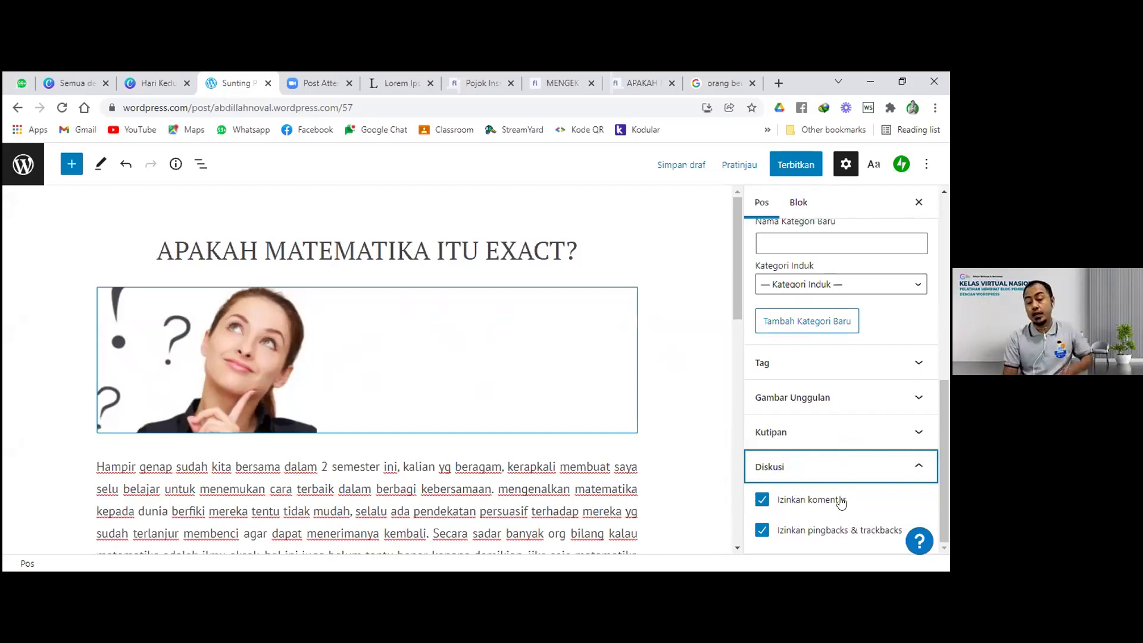
scroll(836, 506, up, 1)
scroll(835, 506, down, 1)
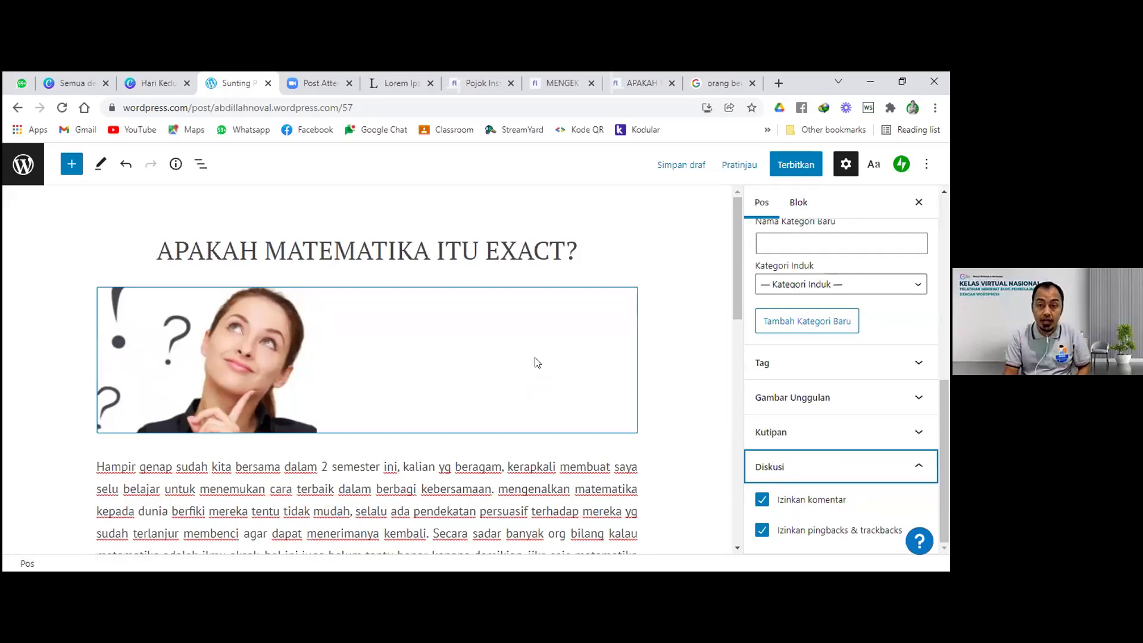
click(791, 166)
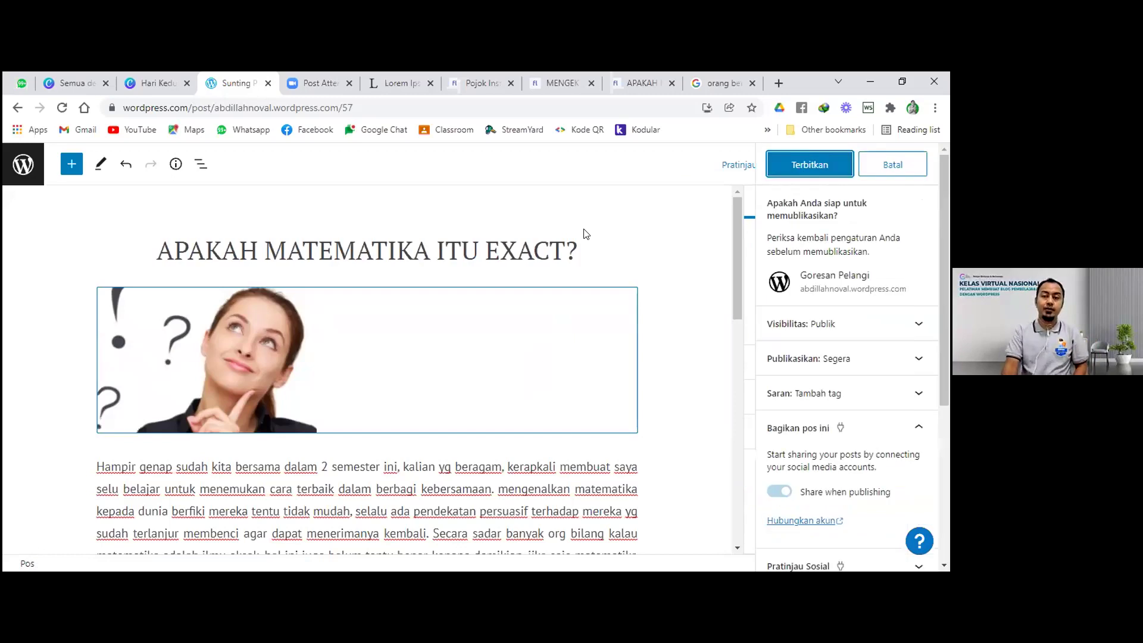
click(819, 174)
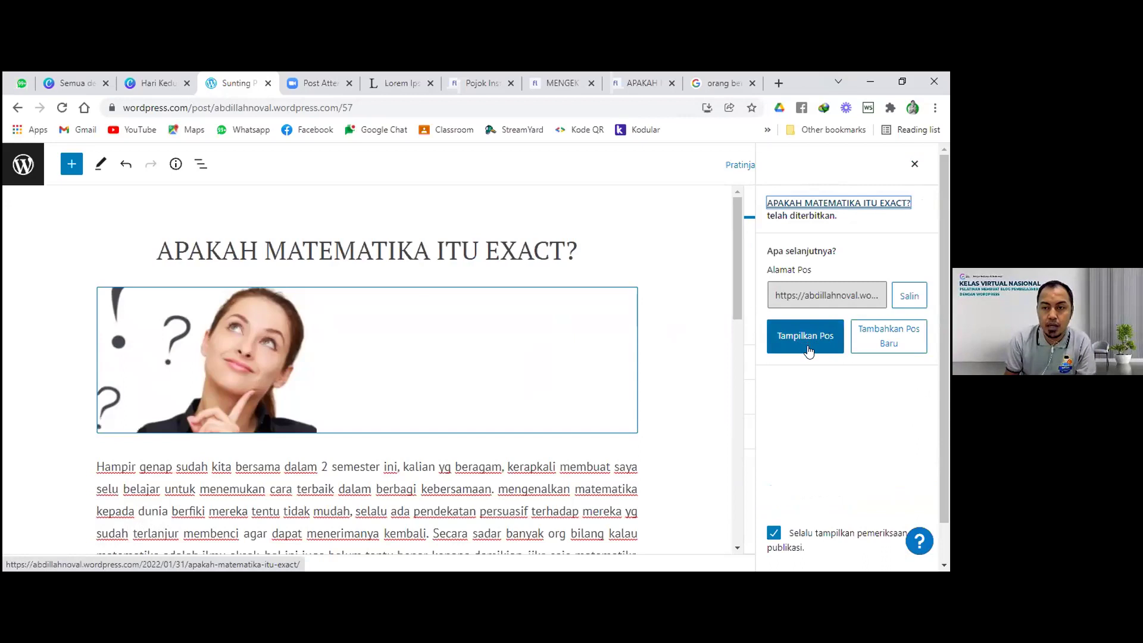
Step: Return to the site's posts list and copy the heading of the blog article MENGEKPLORASI KONSEP PELUANG
click(23, 163)
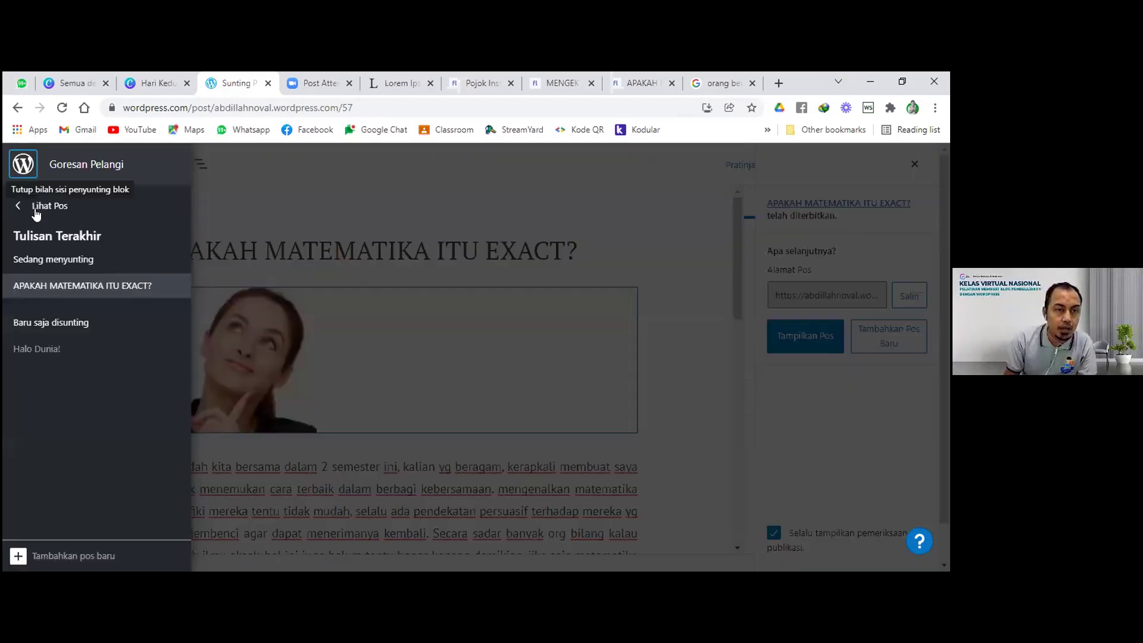
click(37, 208)
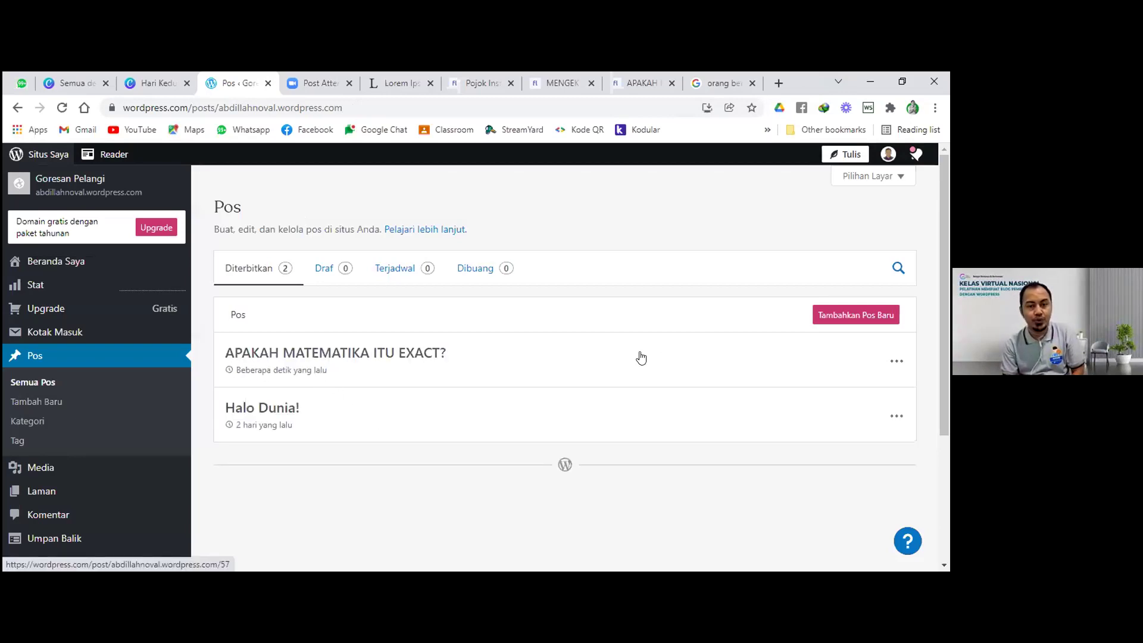
click(639, 81)
click(560, 84)
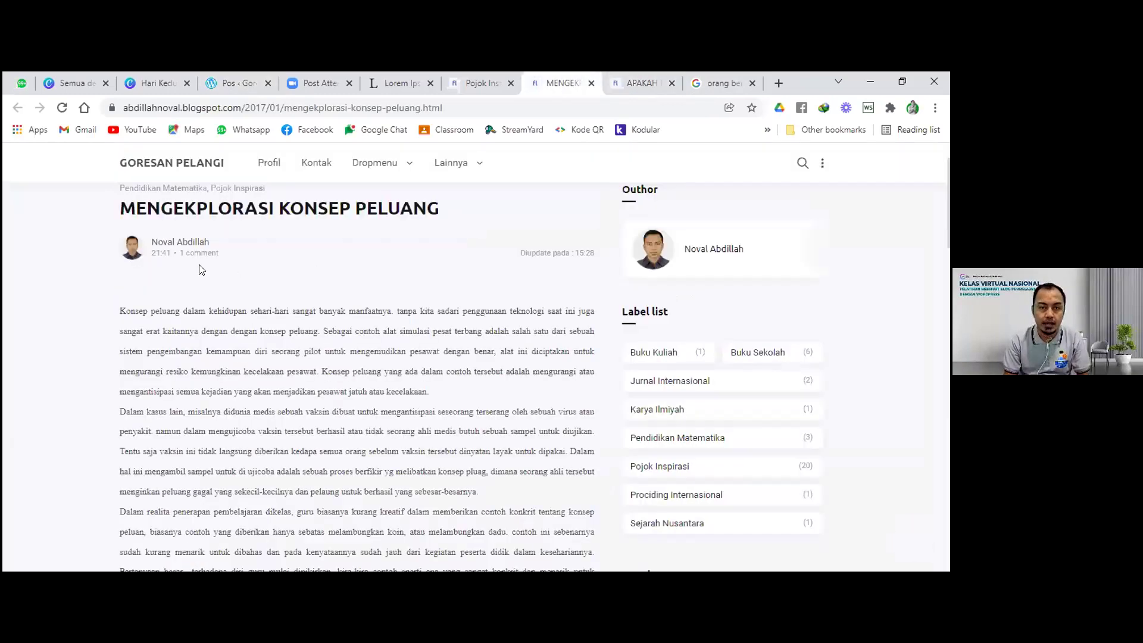
scroll(179, 268, up, 1)
drag(122, 275, 437, 281)
right_click(424, 276)
click(450, 293)
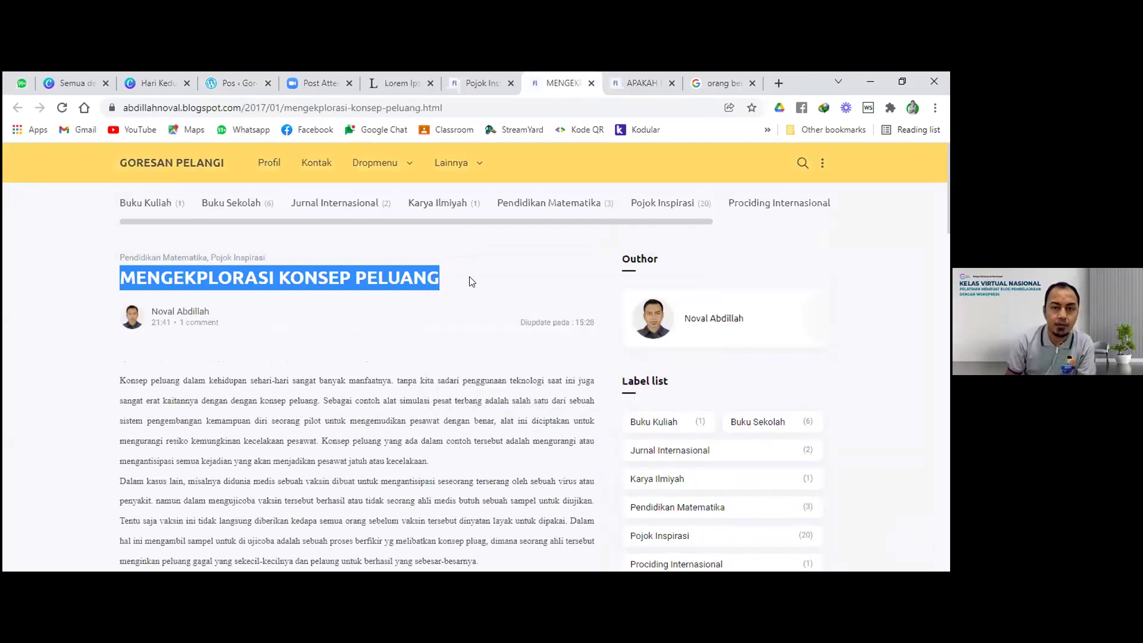
Step: Start a new WordPress post and paste the copied heading MENGEKPLORASI KONSEP PELUANG as its title
click(232, 85)
click(860, 319)
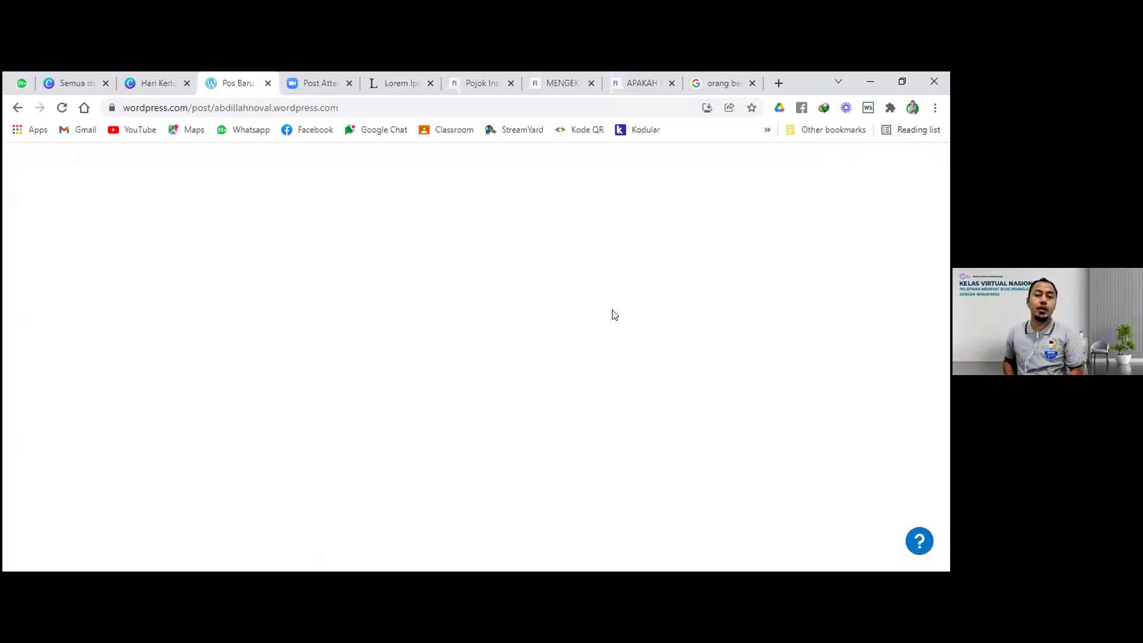
click(432, 260)
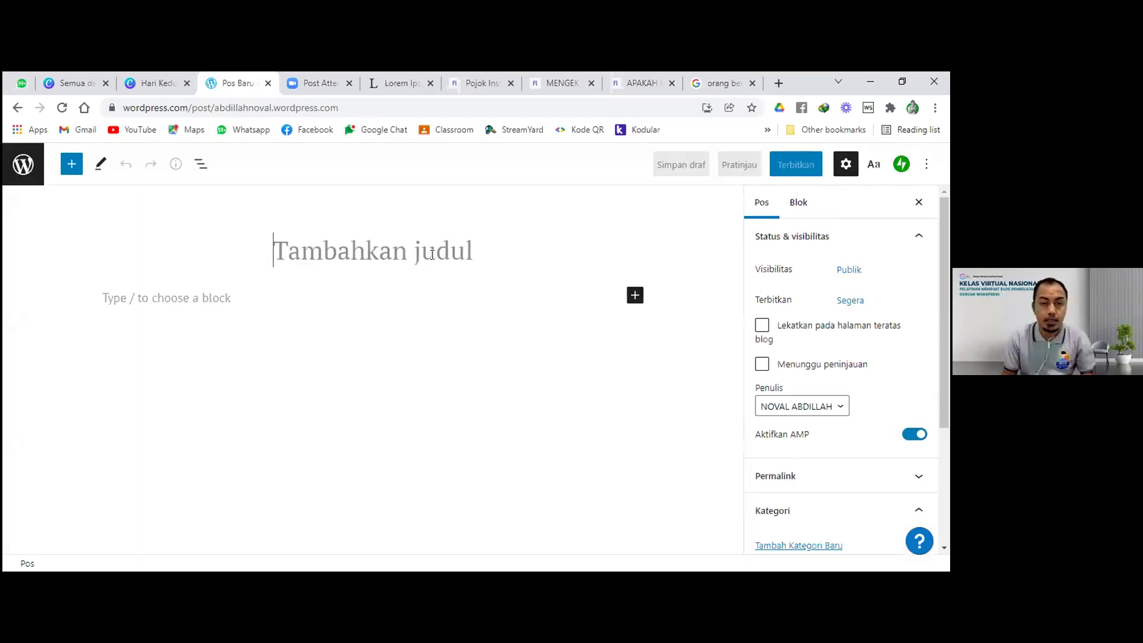
key(ctrl+v)
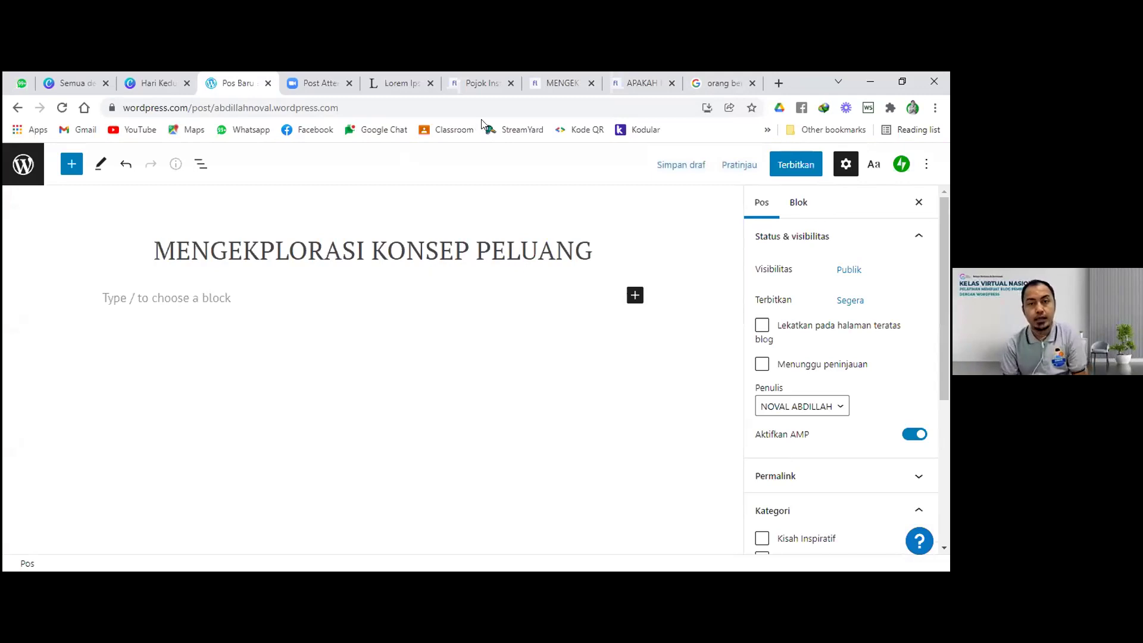
Step: Copy the blog article's body text from the opening paragraph to just above the table and paste it into the post body
click(559, 75)
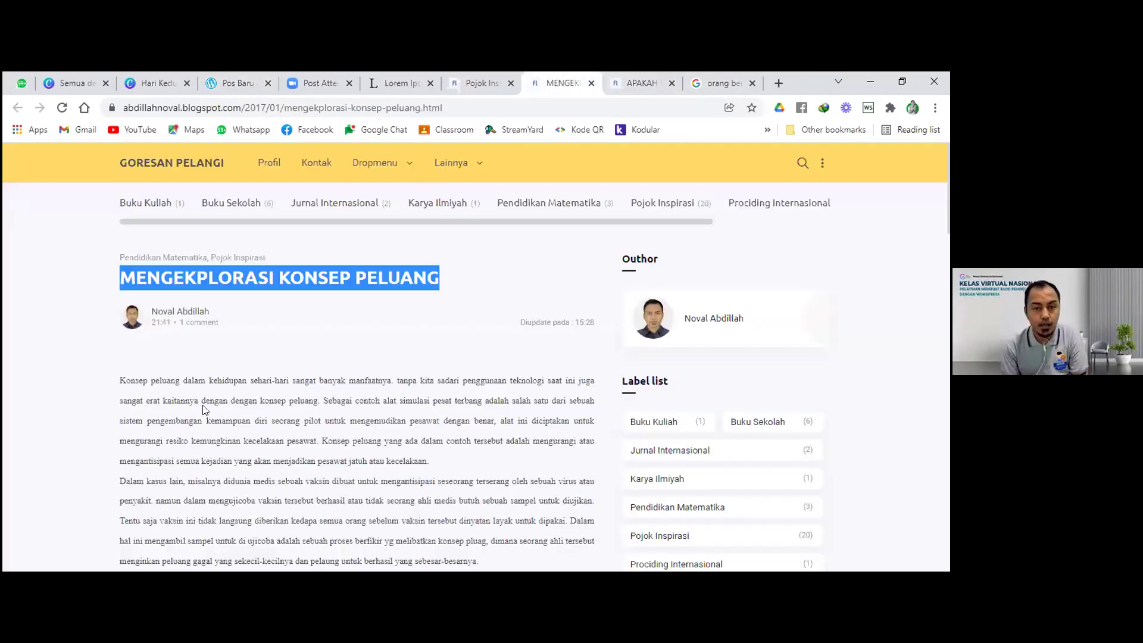
scroll(203, 410, down, 1)
drag(120, 308, 253, 355)
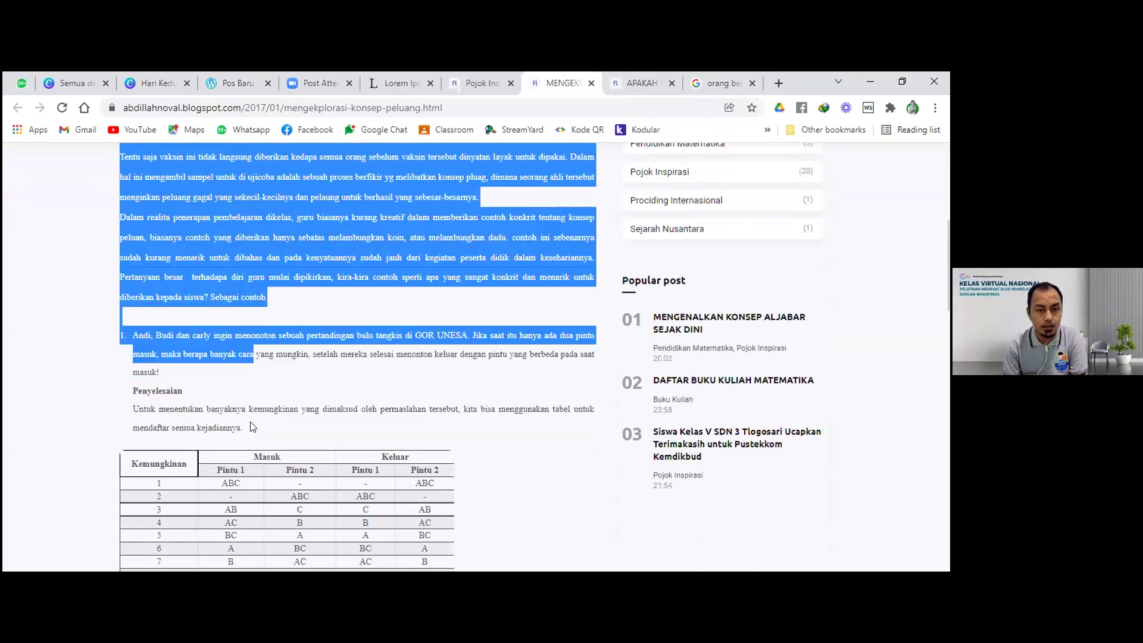
drag(252, 426, 228, 420)
right_click(224, 420)
click(256, 434)
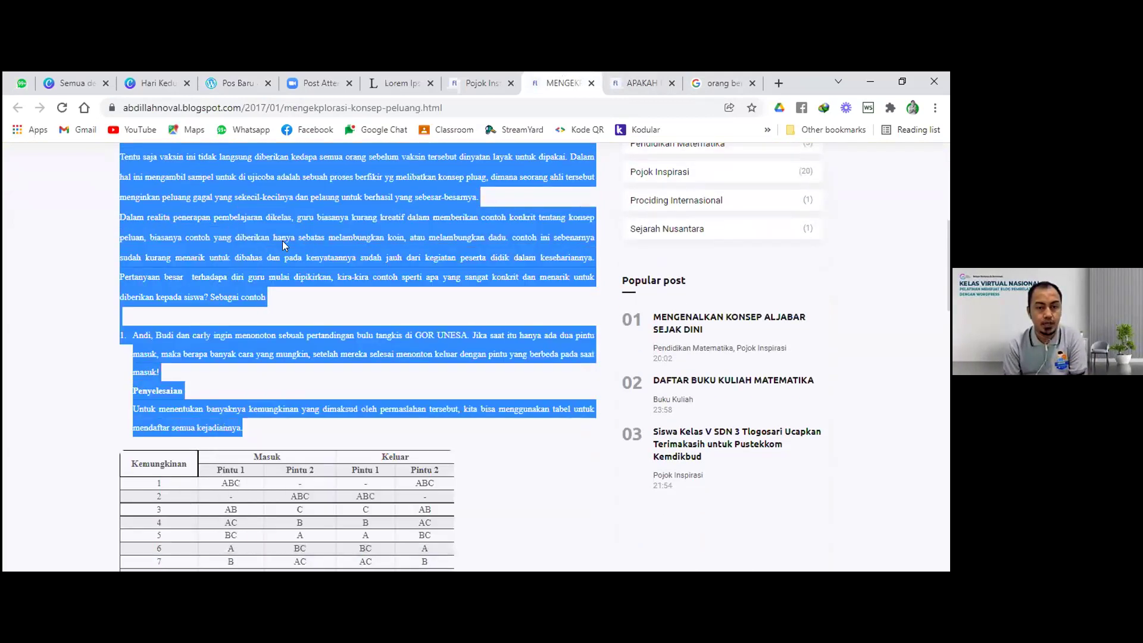
click(233, 83)
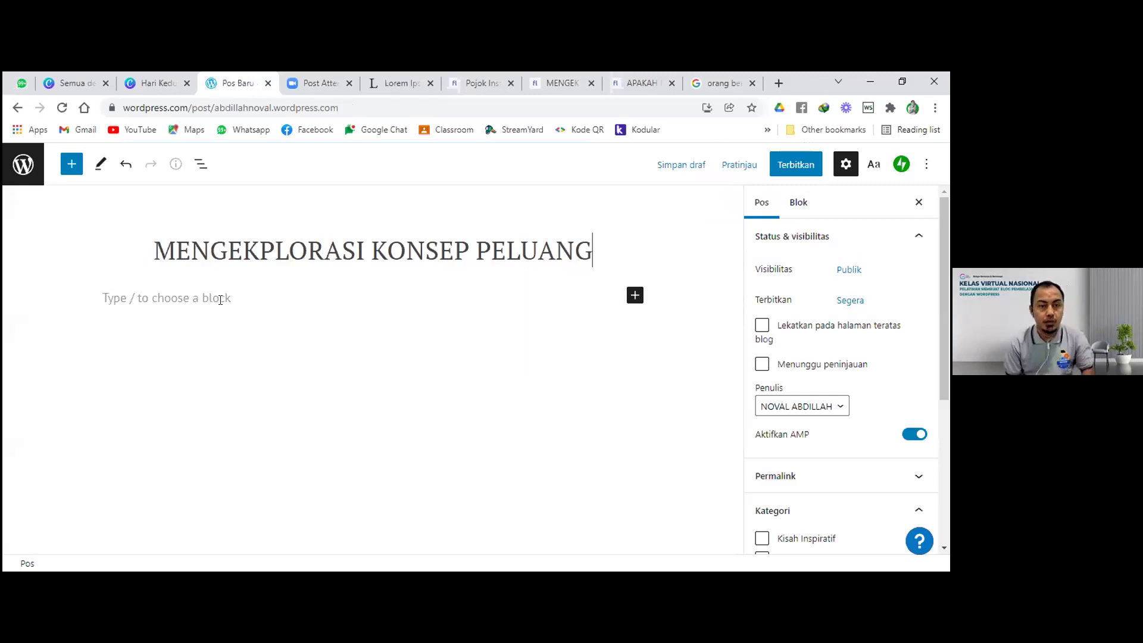
click(203, 315)
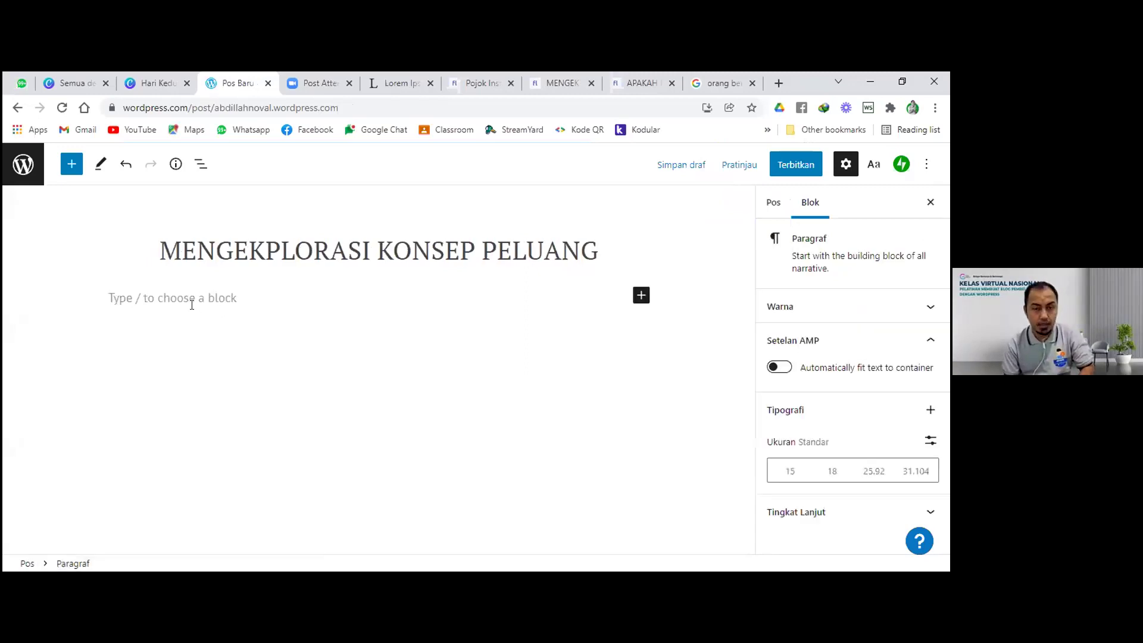
key(ctrl+v)
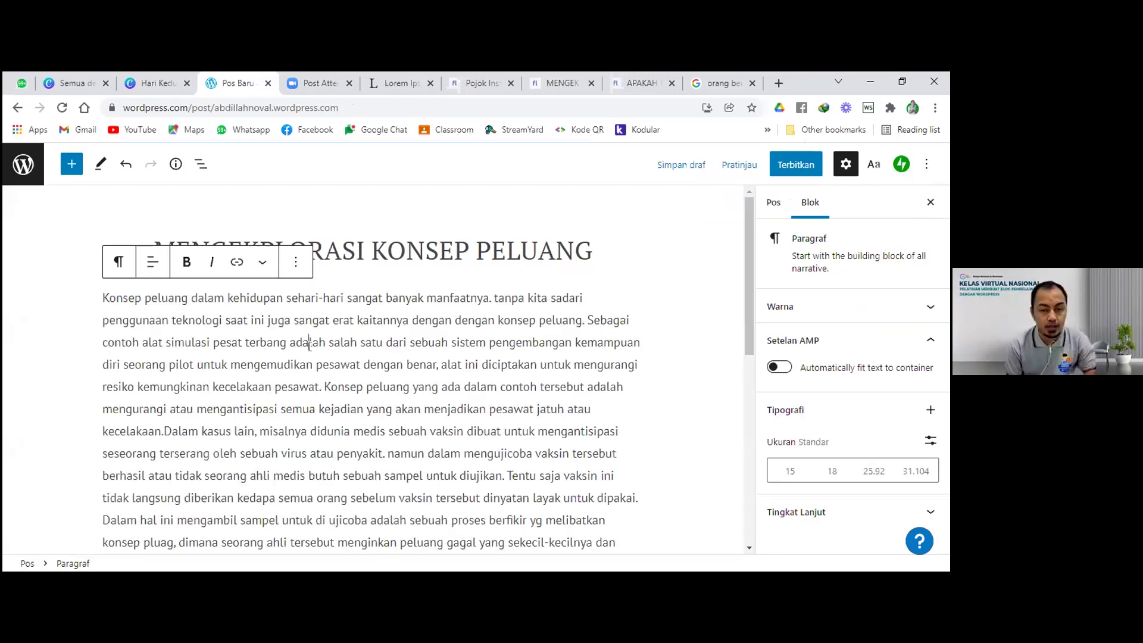
Step: Justify all of the pasted paragraph text in the post body
key(ctrl+a)
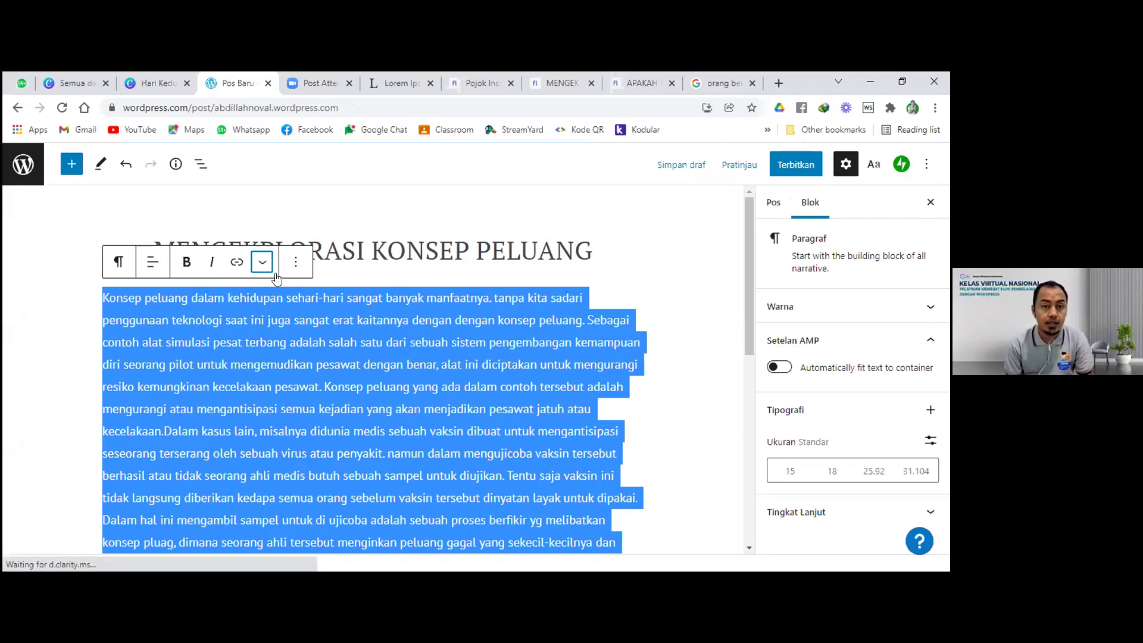
click(263, 262)
click(295, 395)
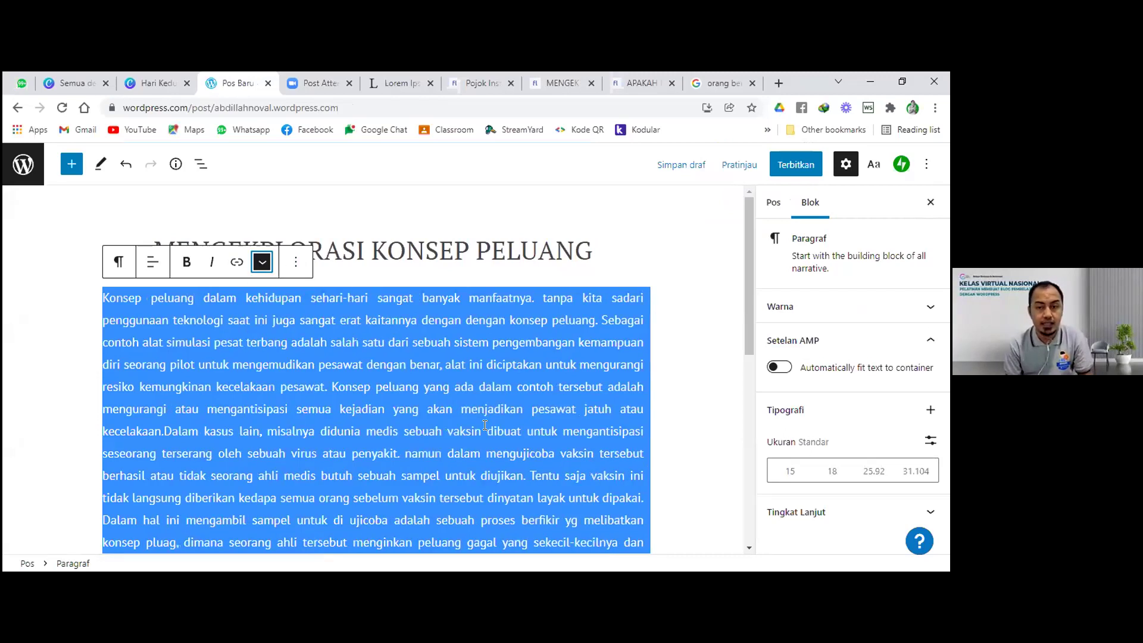
scroll(482, 425, down, 1)
scroll(482, 425, down, 6)
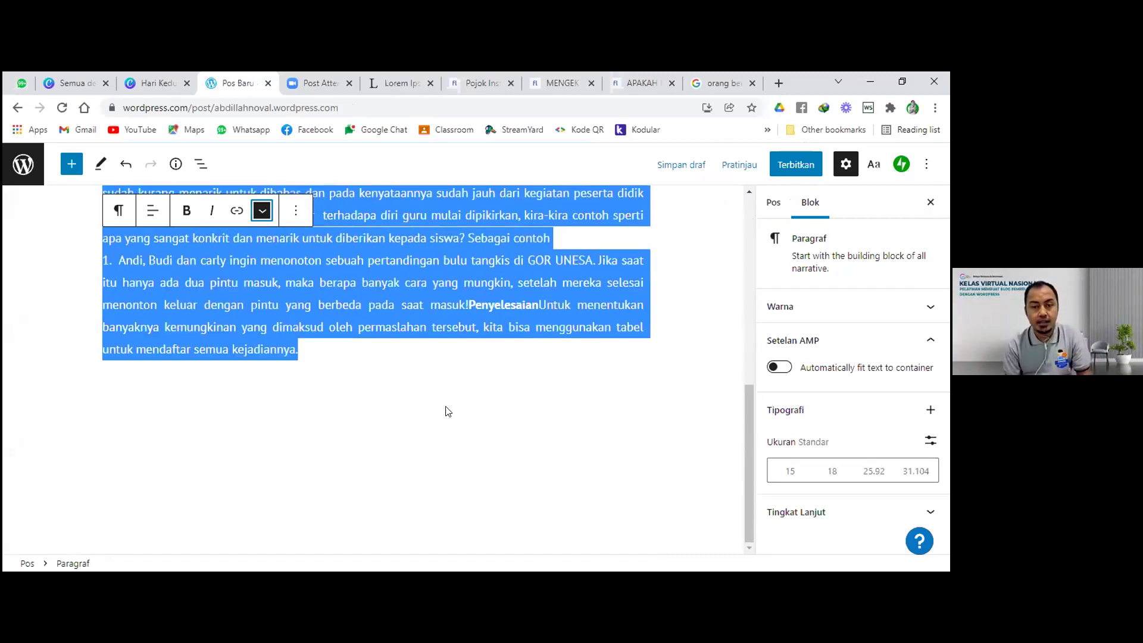
click(365, 365)
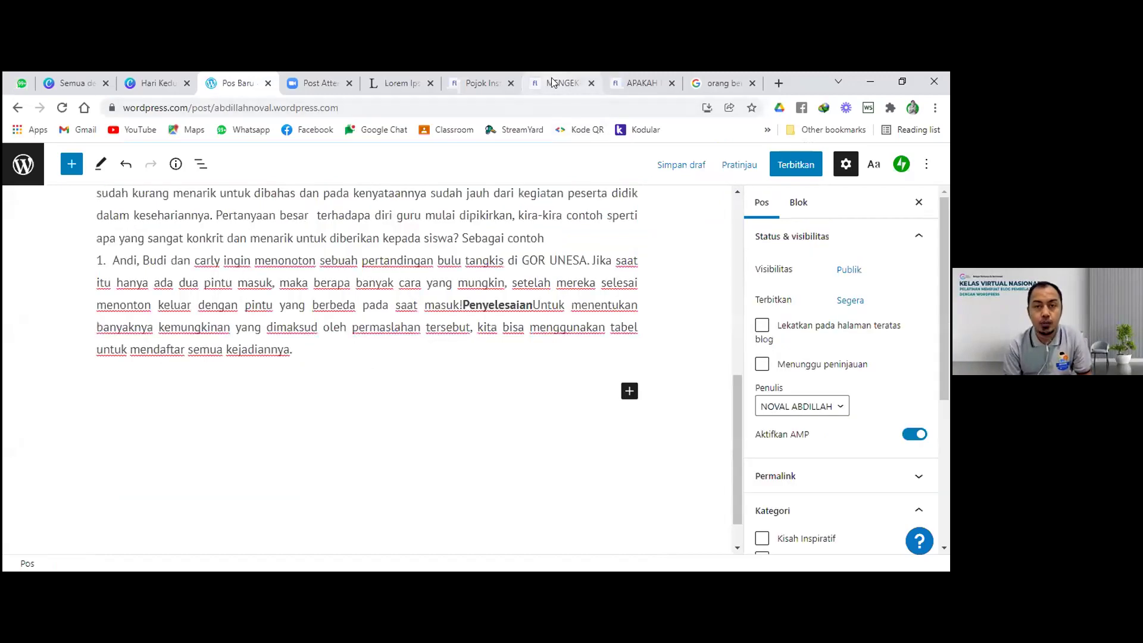
click(552, 83)
scroll(281, 333, down, 5)
click(281, 333)
right_click(281, 333)
click(184, 323)
drag(202, 312, 183, 322)
click(500, 317)
right_click(375, 325)
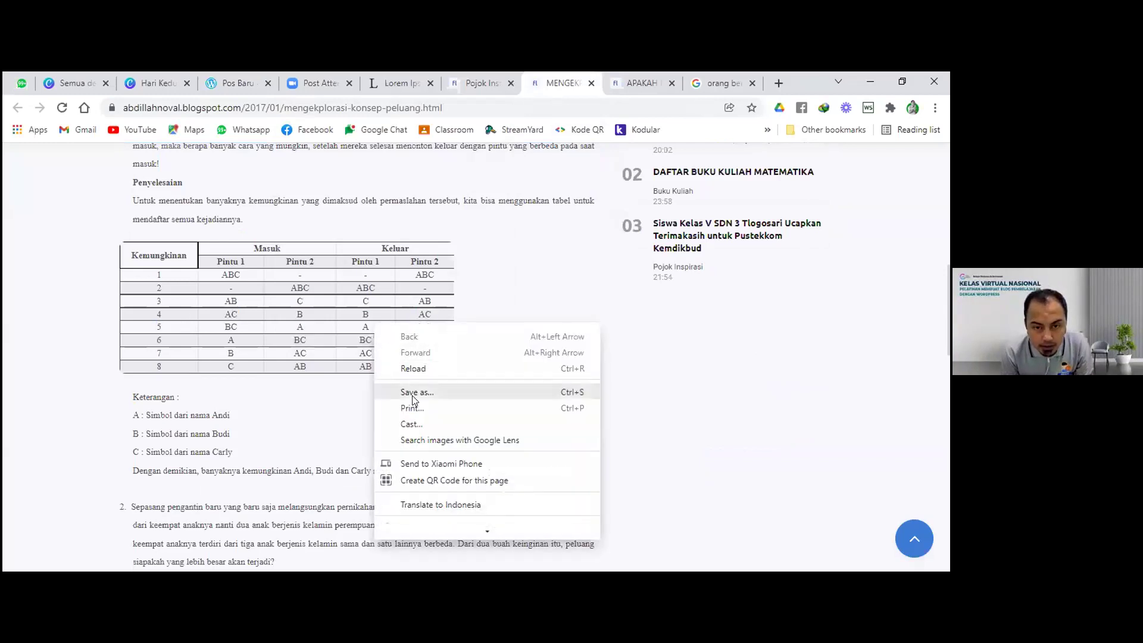
key(Escape)
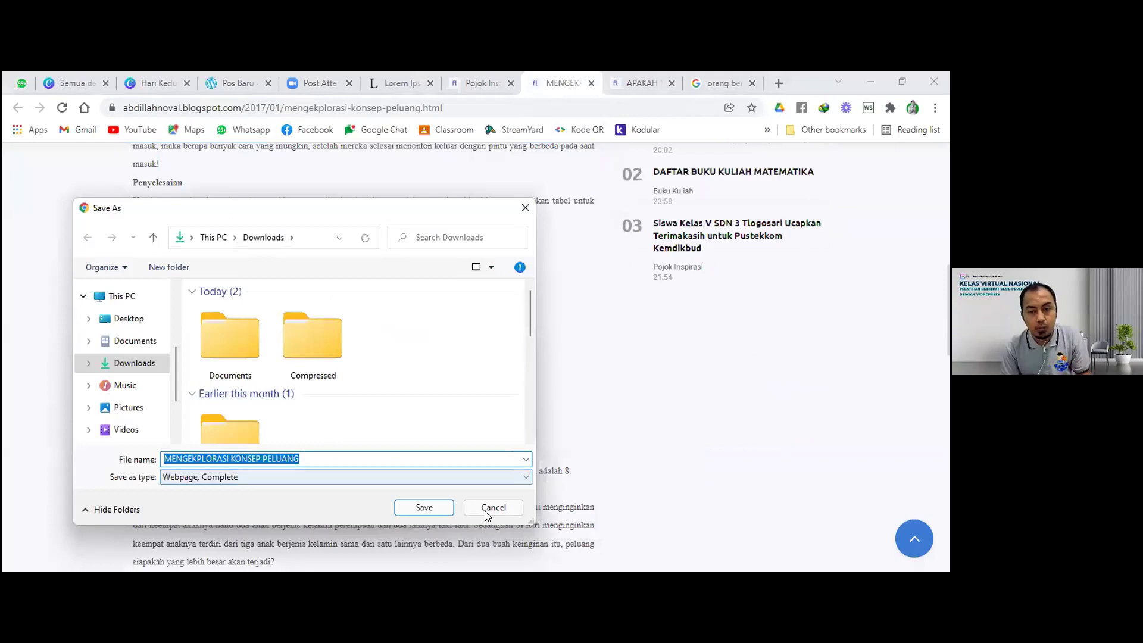
click(493, 507)
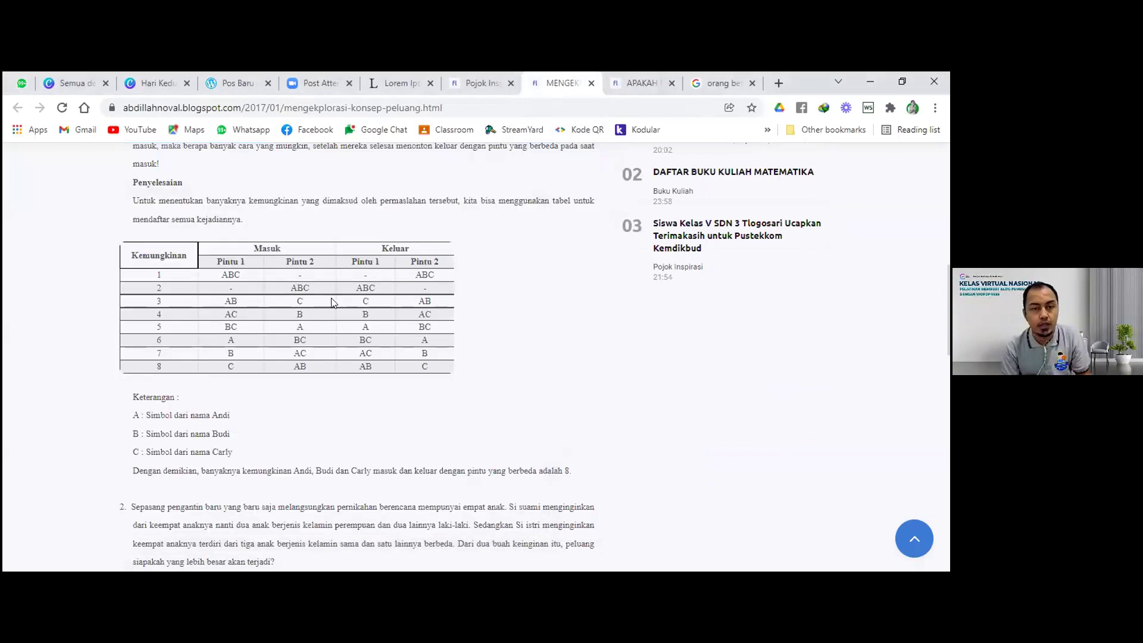
right_click(259, 305)
click(256, 357)
Step: Look through the rest of the blog article around the table, and check the pasted text in the post draft
scroll(306, 426, down, 15)
scroll(306, 422, down, 3)
scroll(297, 357, up, 10)
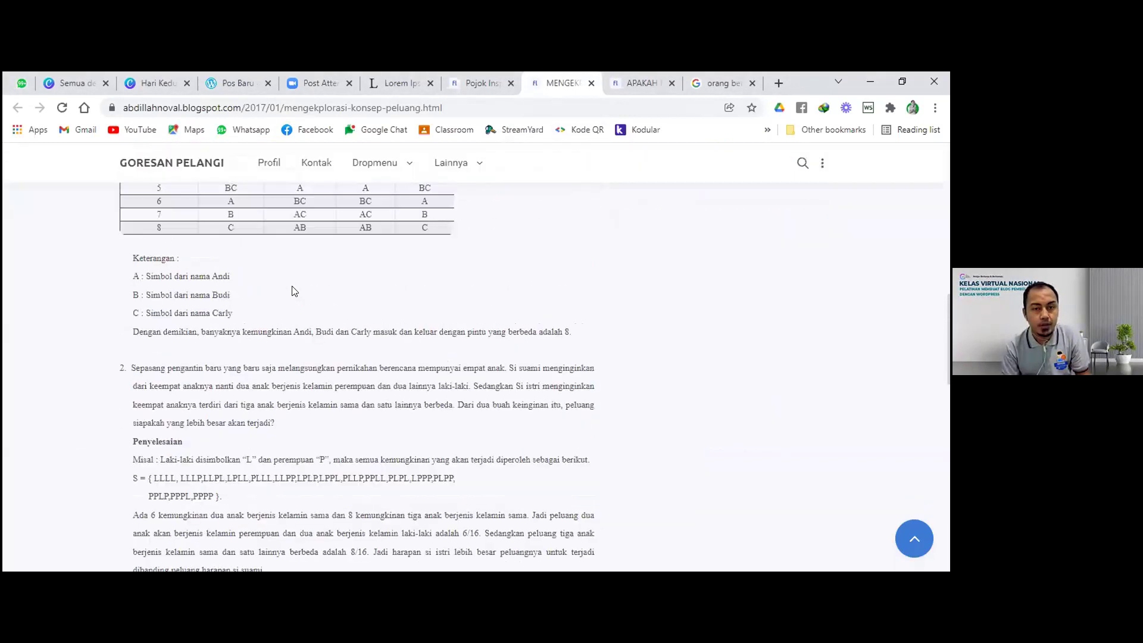
scroll(291, 291, up, 2)
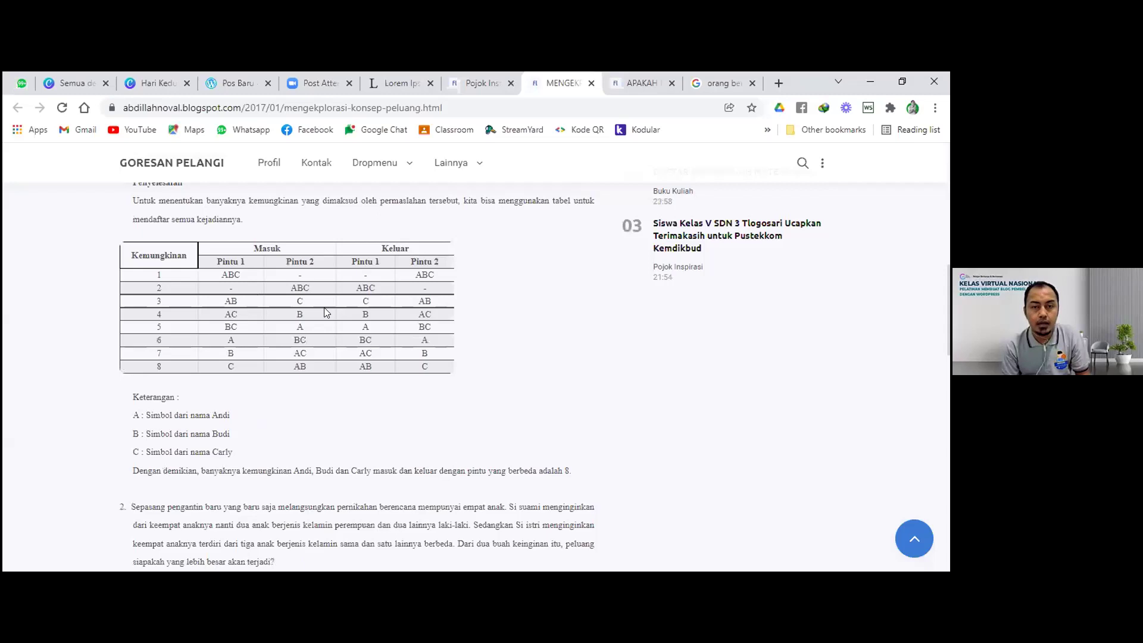
scroll(288, 316, up, 1)
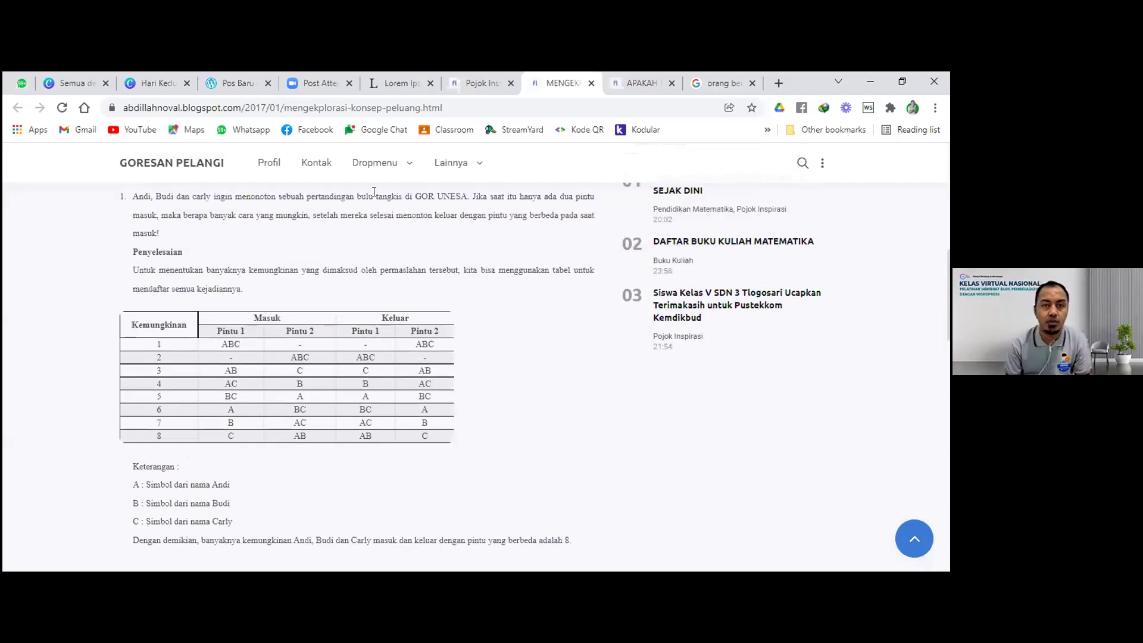
click(251, 89)
scroll(312, 407, up, 3)
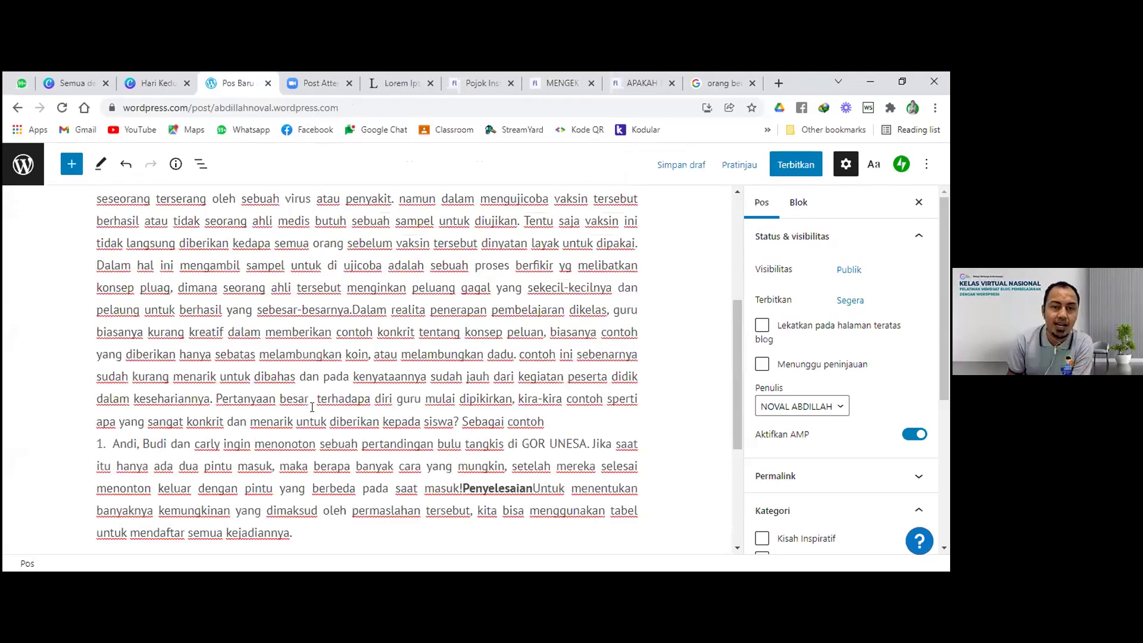
scroll(311, 408, up, 4)
scroll(321, 407, down, 2)
scroll(333, 407, up, 1)
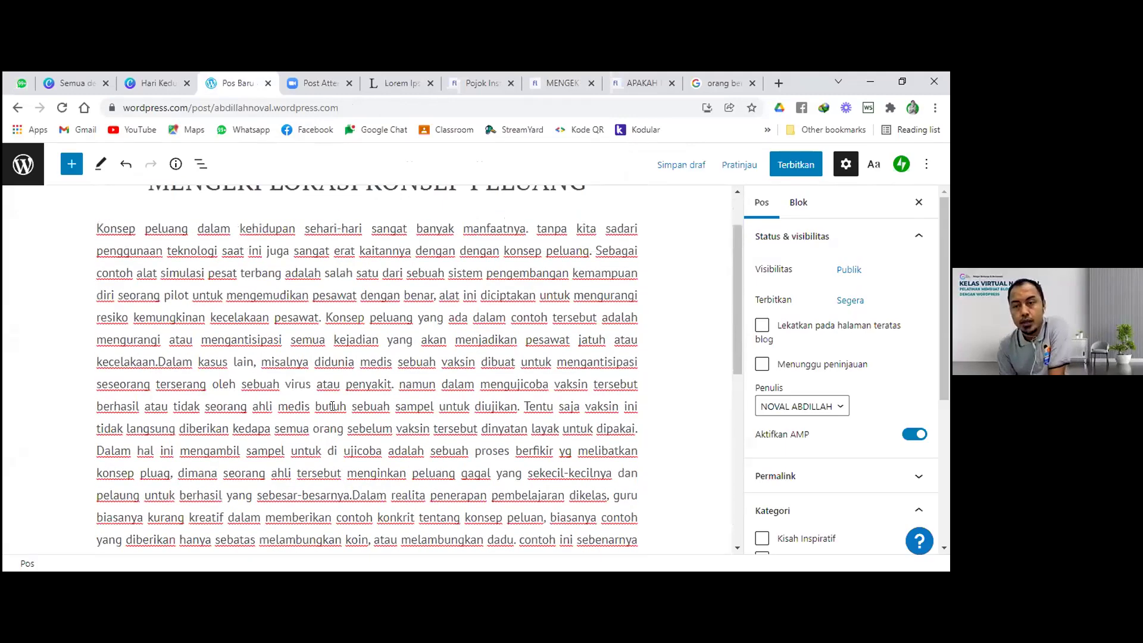
scroll(332, 407, up, 1)
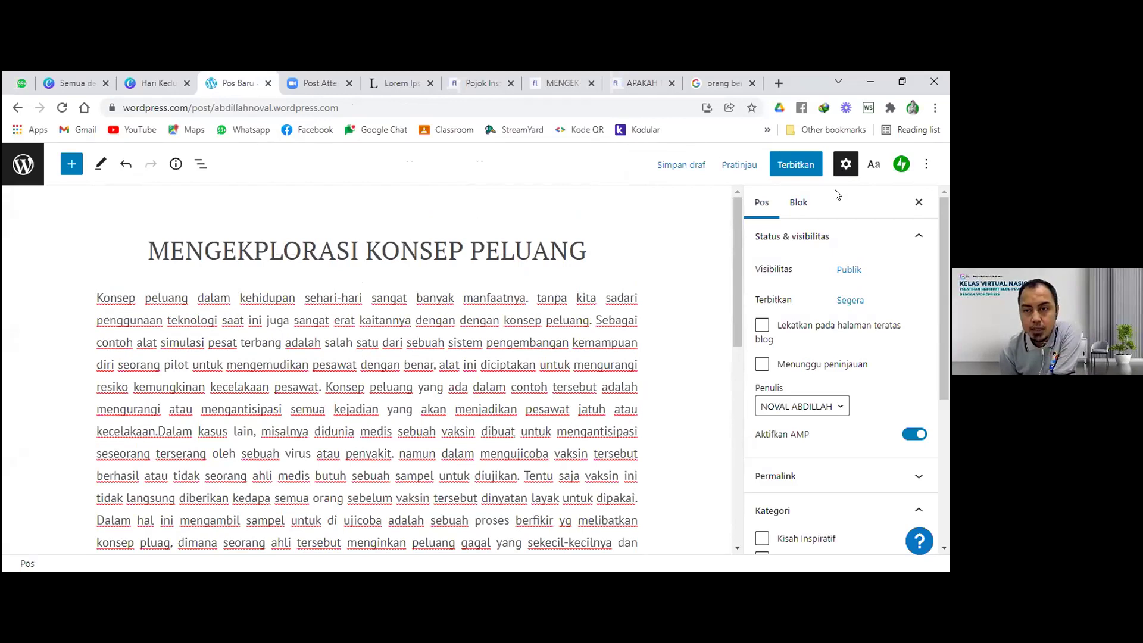
Step: Assign the post to the existing category Kisah Inspiratif in the post settings
click(846, 164)
click(846, 164)
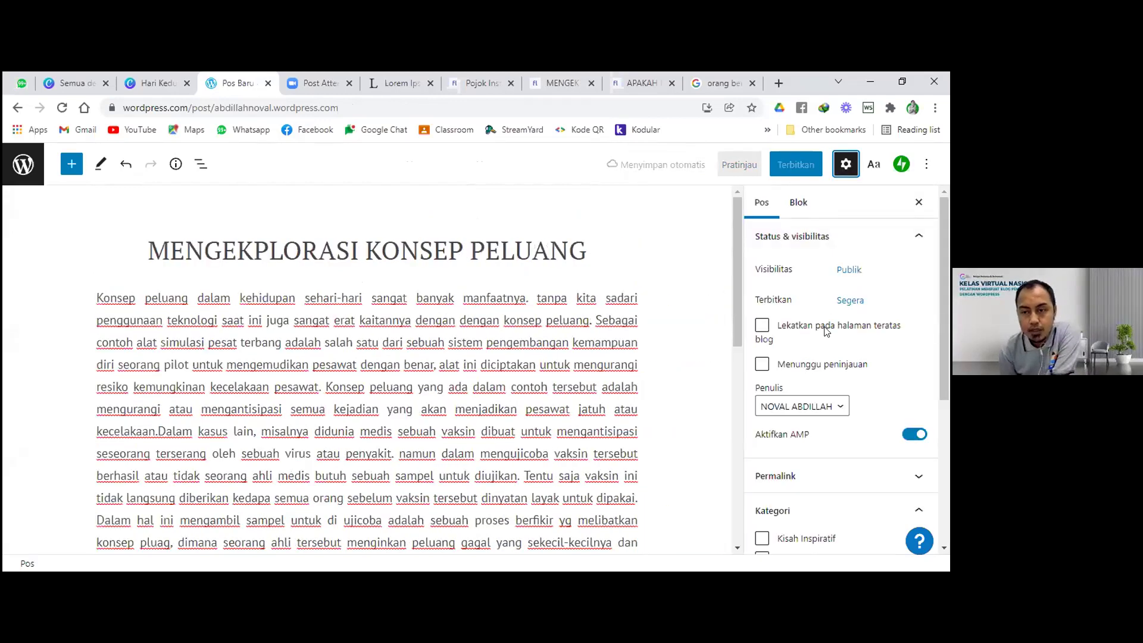
scroll(827, 358, down, 2)
scroll(837, 381, down, 1)
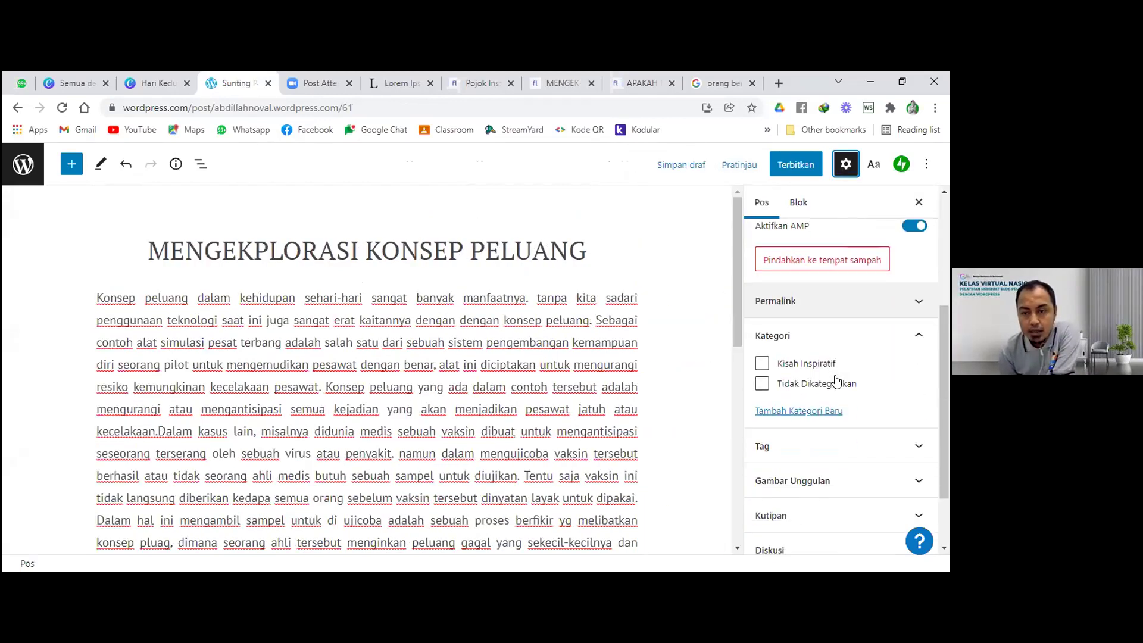
click(371, 325)
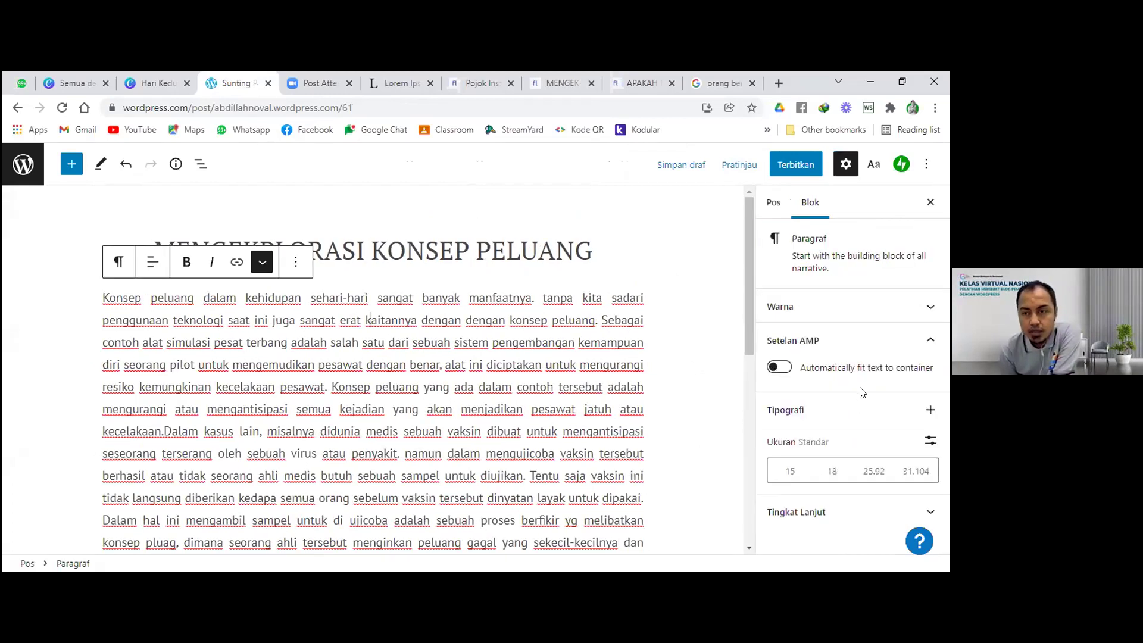
click(656, 264)
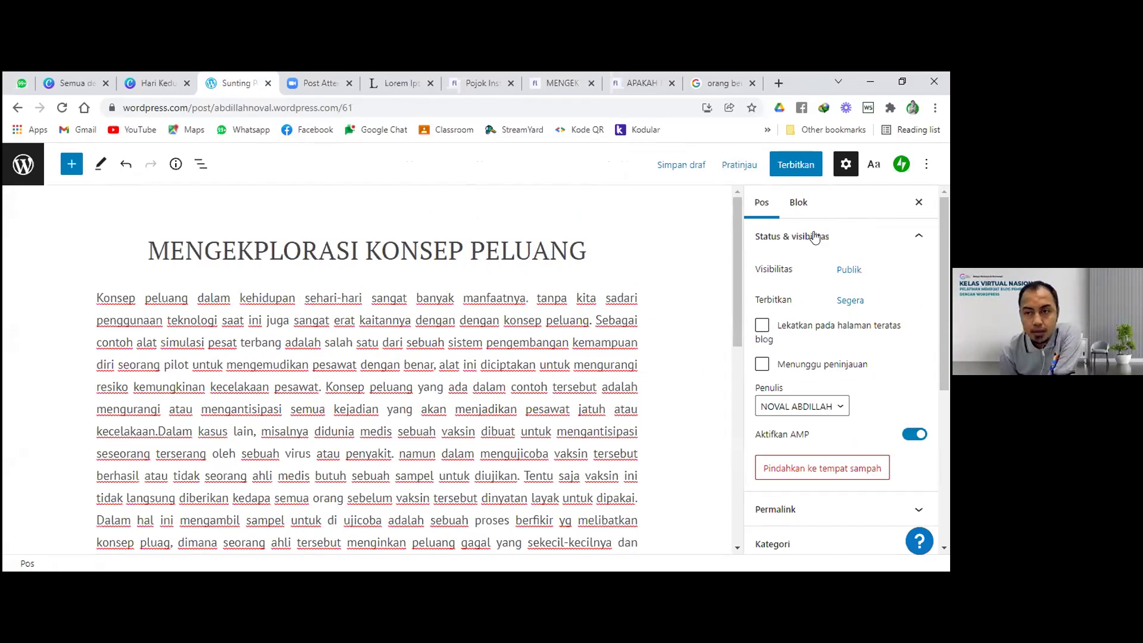
scroll(812, 343, down, 3)
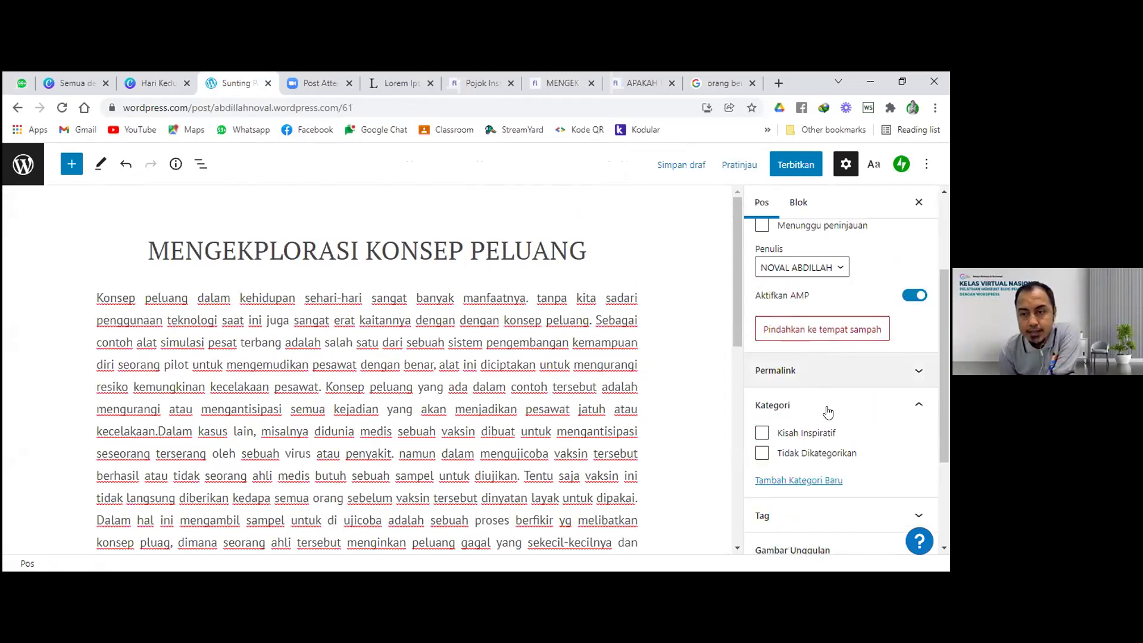
click(762, 434)
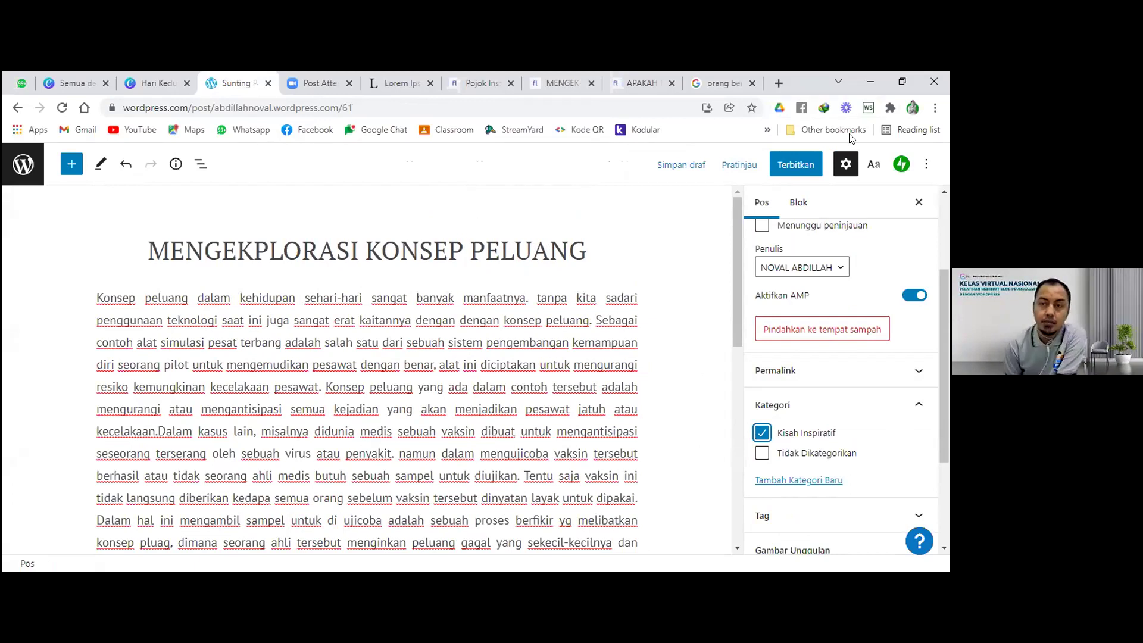
Step: Publish the MENGEKPLORASI KONSEP PELUANG post and show the editor's list of recent posts
click(776, 165)
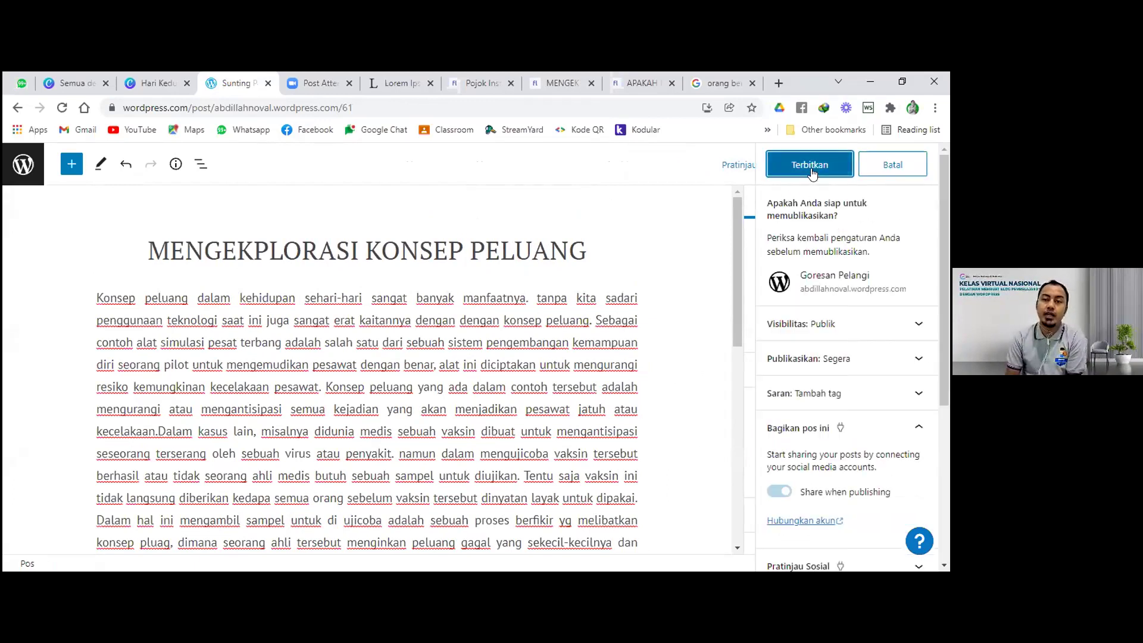
click(812, 166)
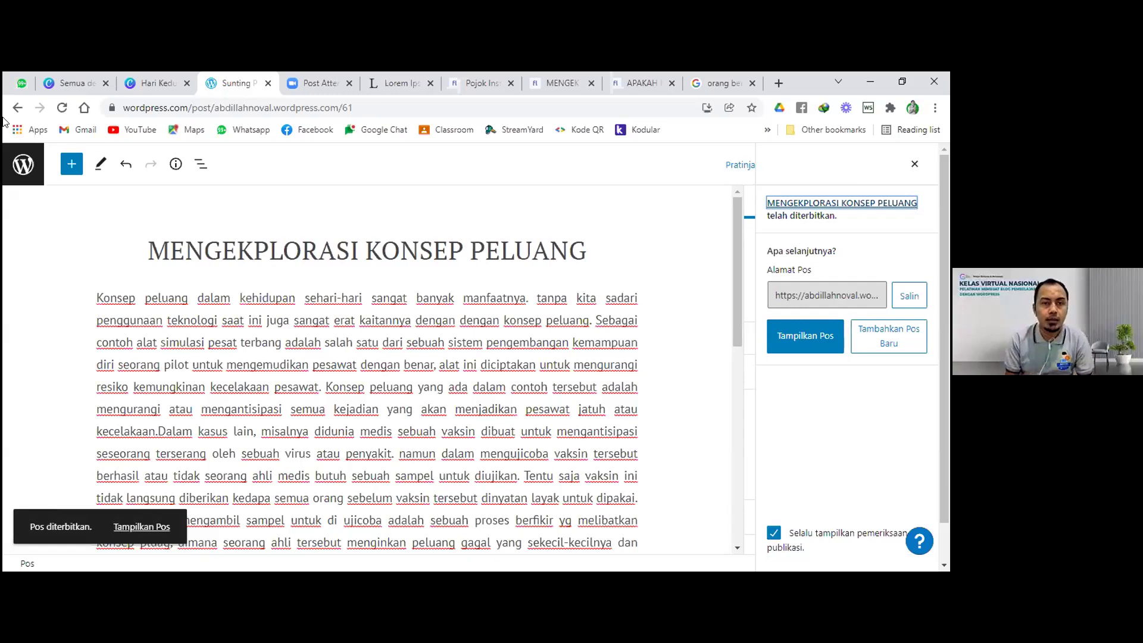
click(30, 176)
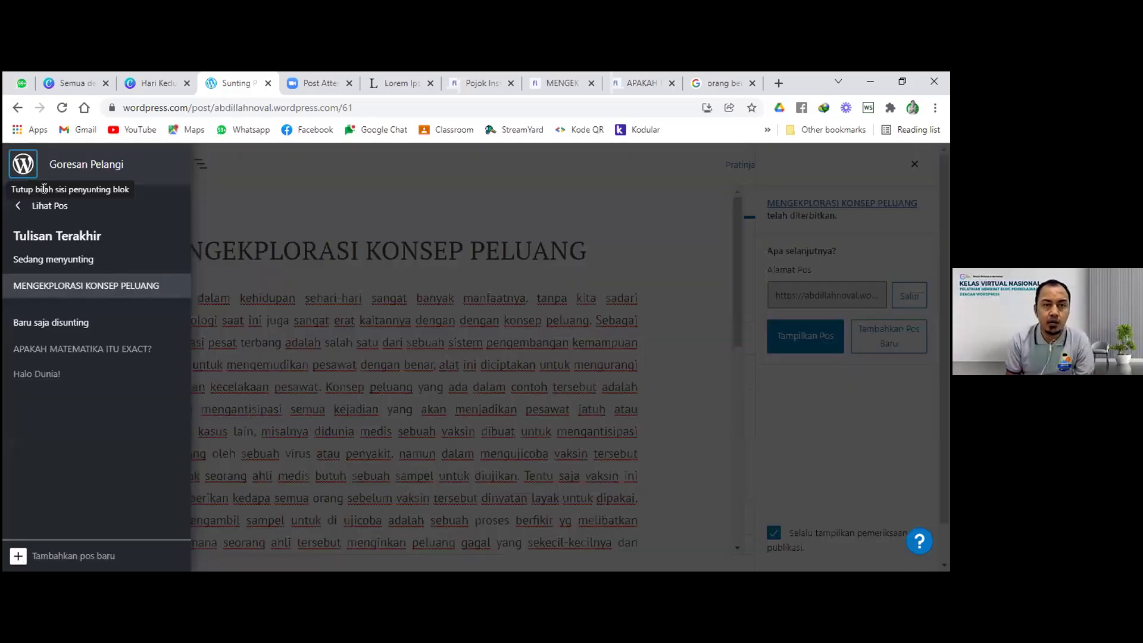
Step: Leave the editor for the post list, open the site preview and look through the Perangkat Pembelajaran page
click(75, 203)
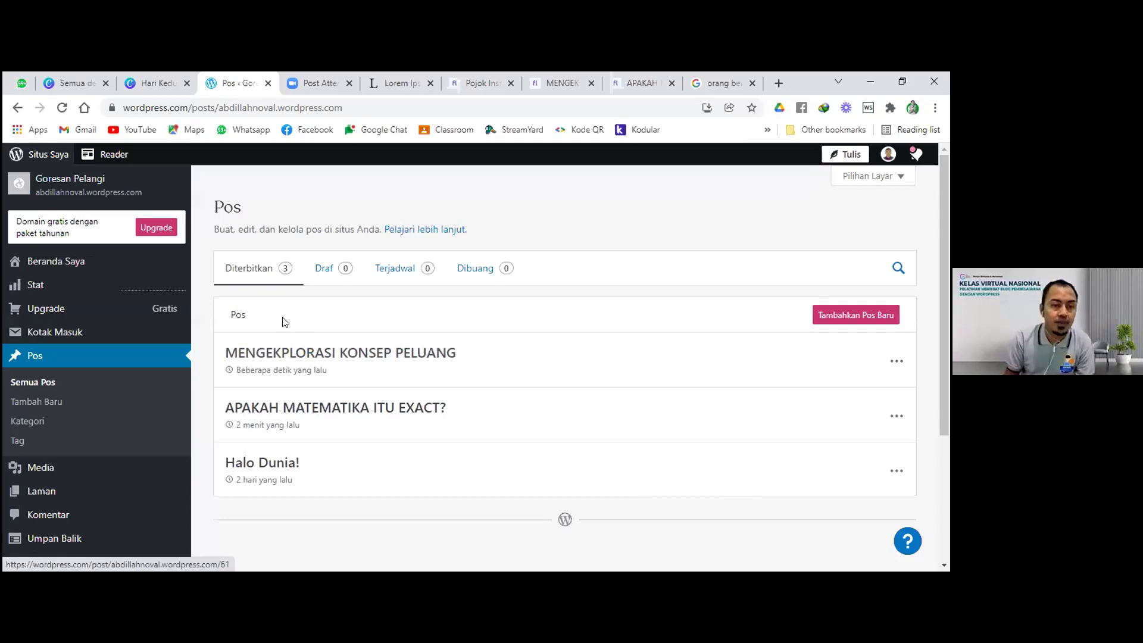
click(19, 188)
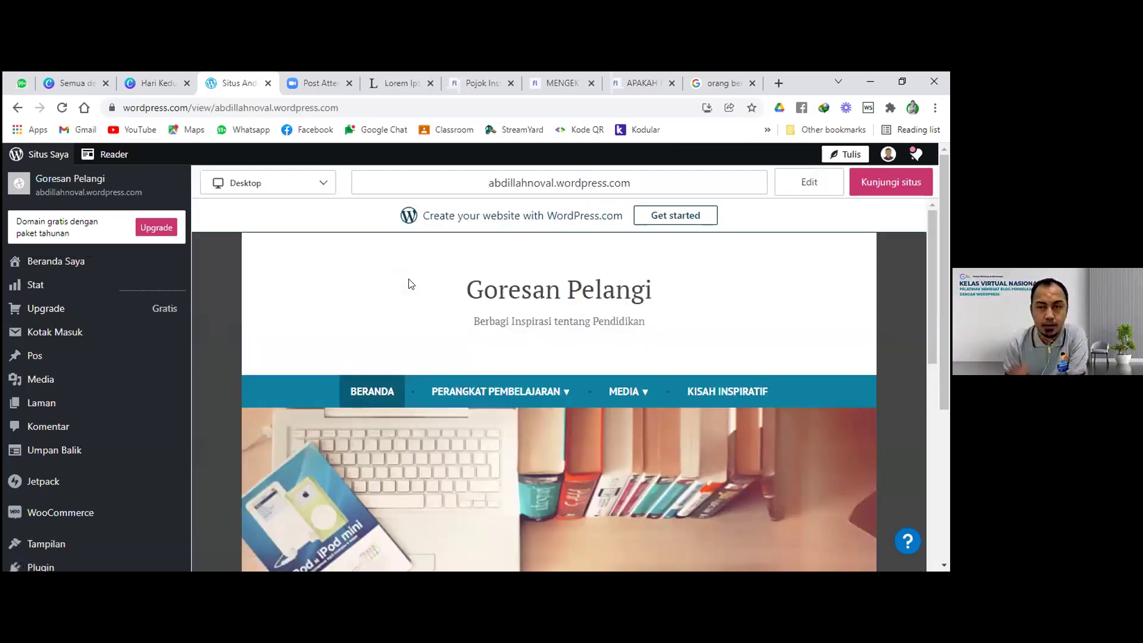
scroll(464, 327, down, 1)
mouse_move(532, 329)
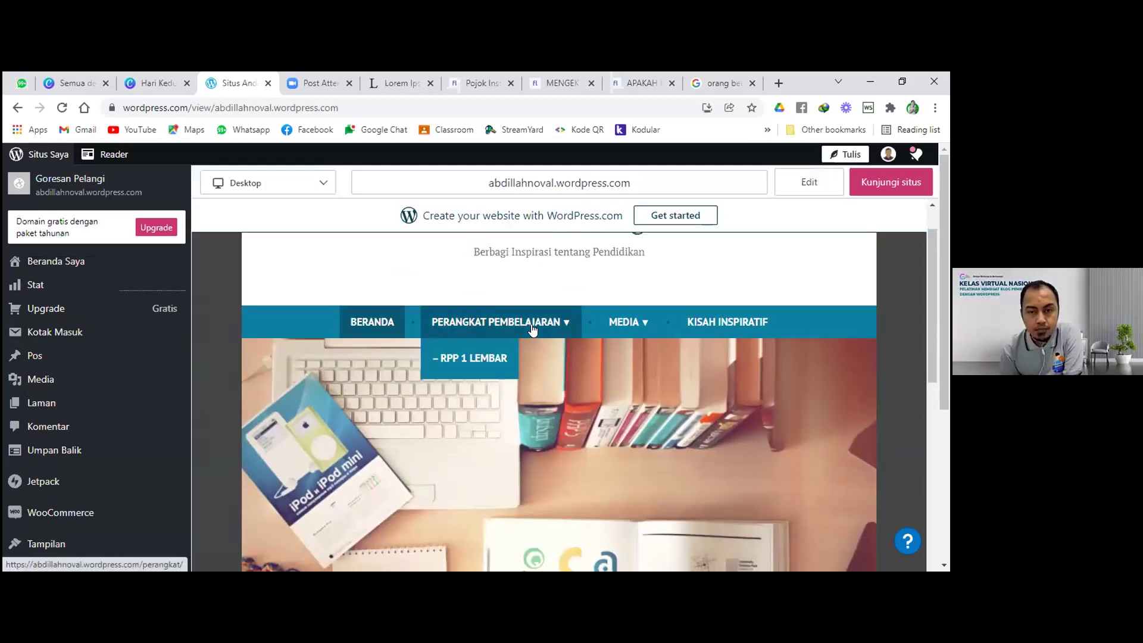
click(545, 342)
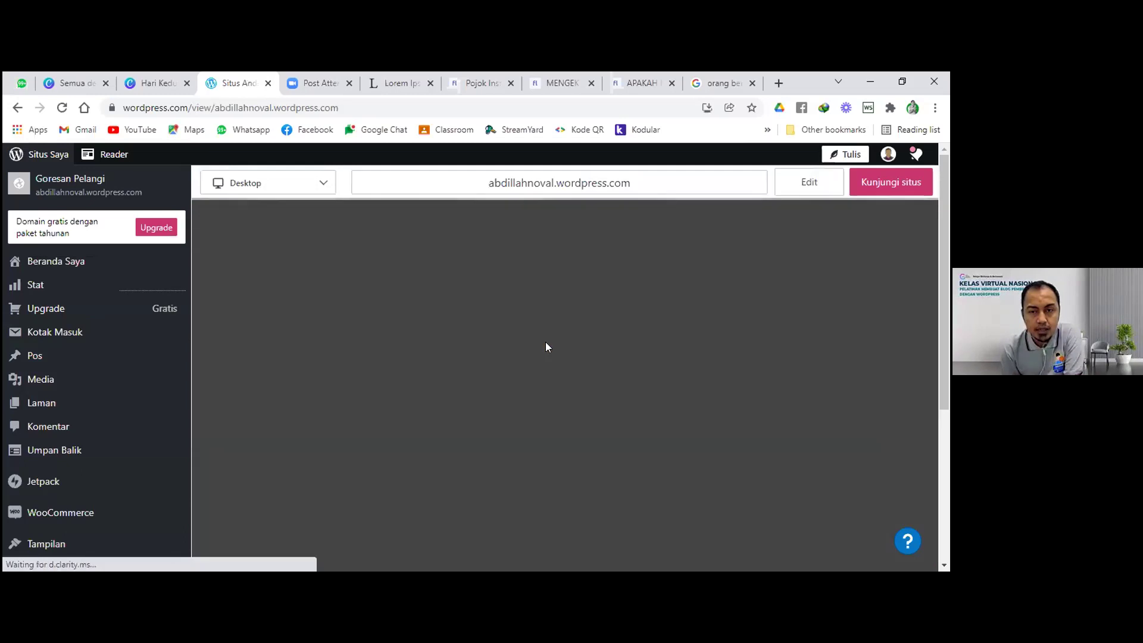
scroll(543, 374, down, 10)
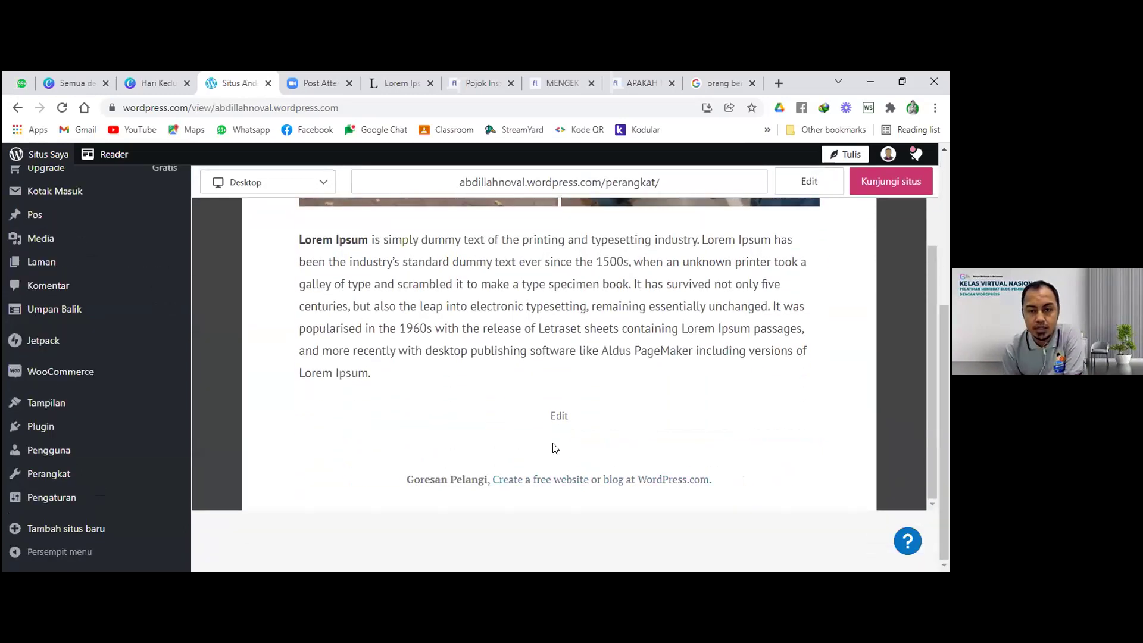
scroll(551, 449, up, 10)
scroll(544, 365, up, 5)
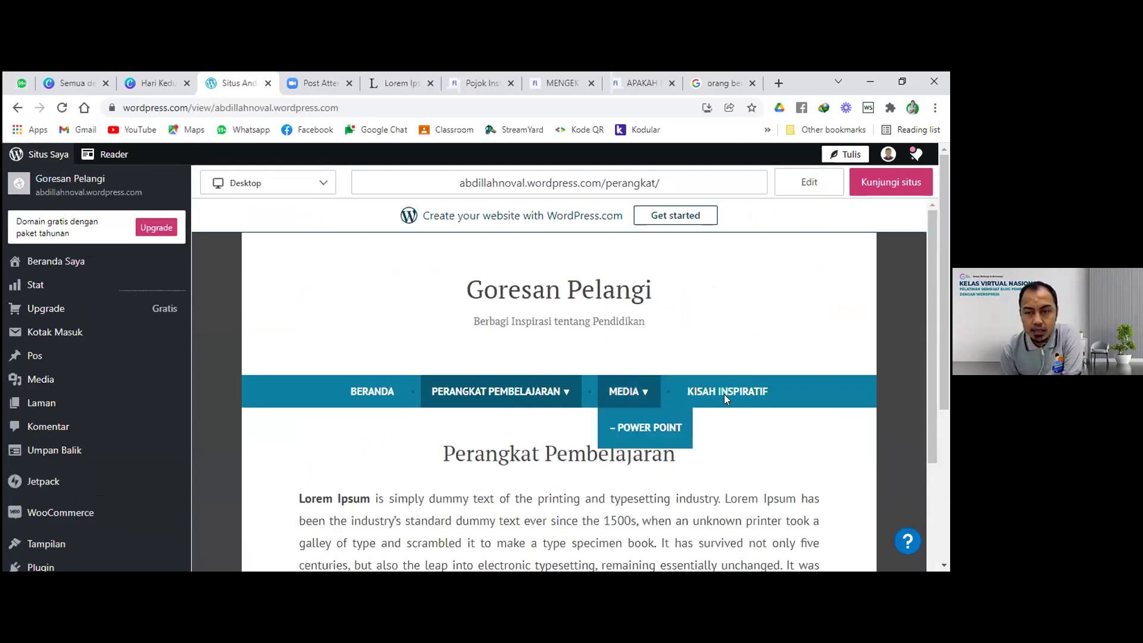
Step: Open the Kisah Inspiratif page in the site preview and check the published posts it lists
click(724, 394)
scroll(599, 395, down, 1)
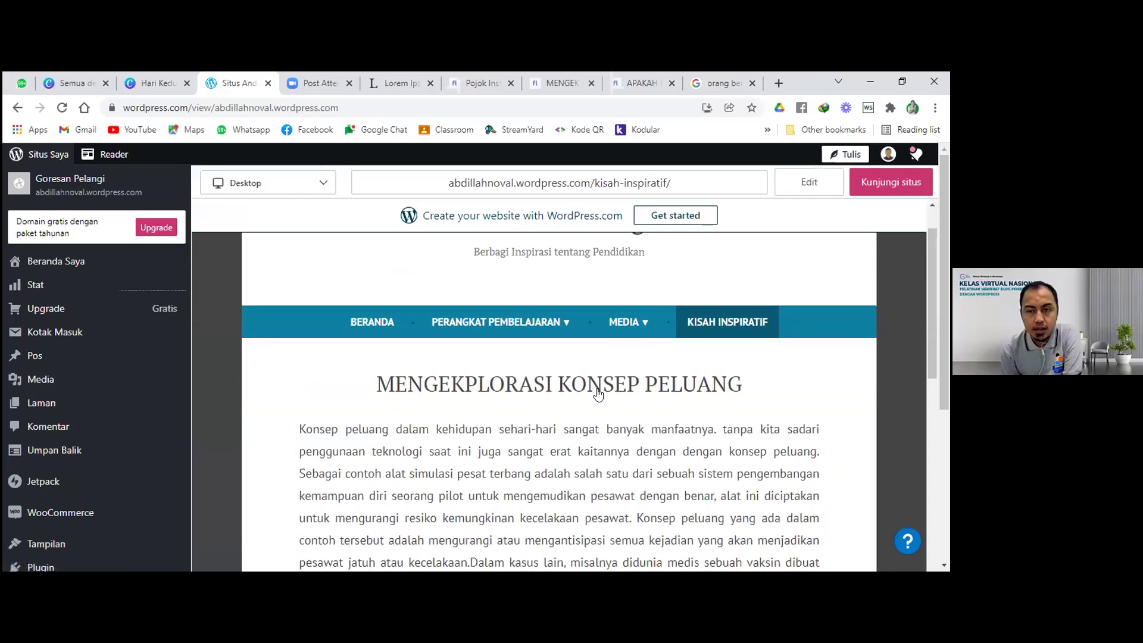
scroll(417, 333, down, 1)
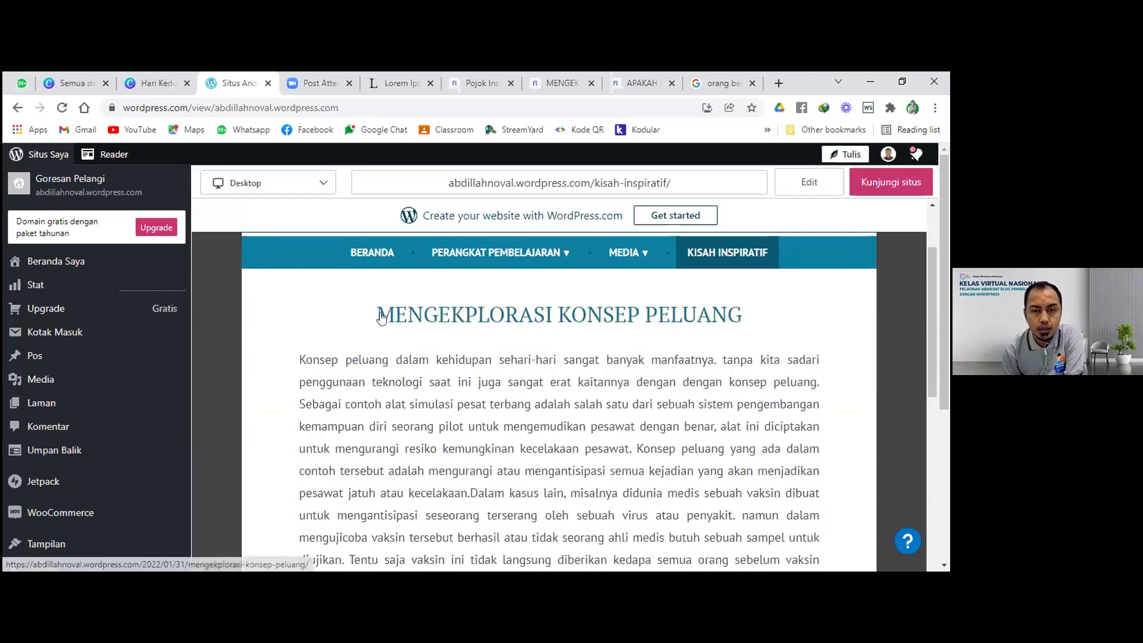
scroll(492, 326, down, 1)
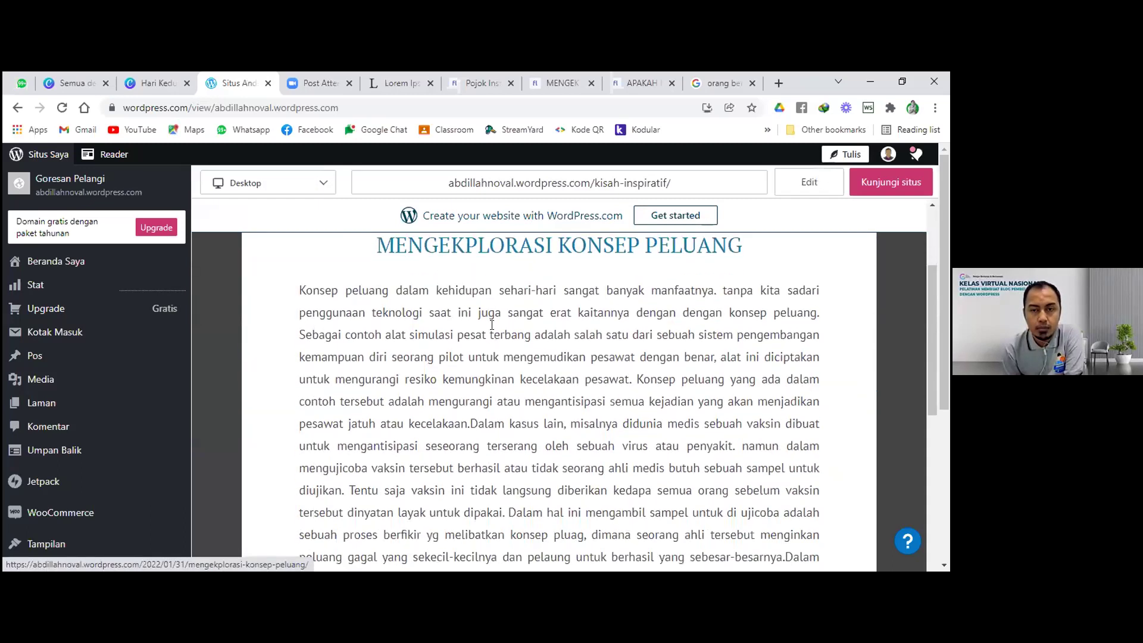
scroll(492, 325, down, 12)
scroll(492, 389, down, 8)
scroll(492, 389, down, 4)
scroll(494, 393, up, 4)
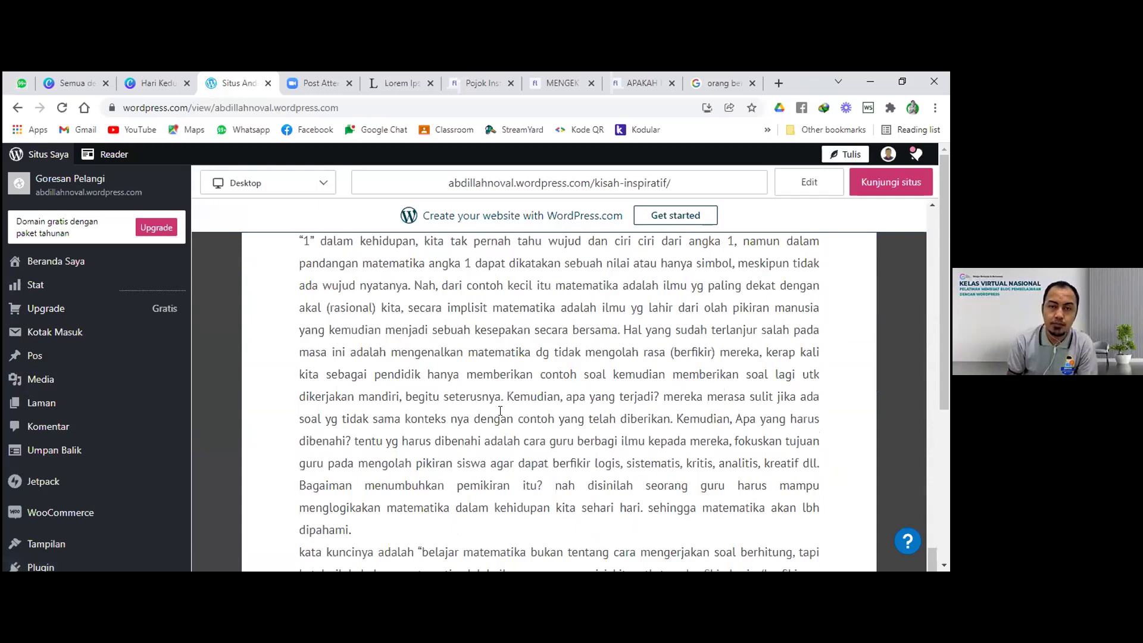
scroll(500, 411, up, 20)
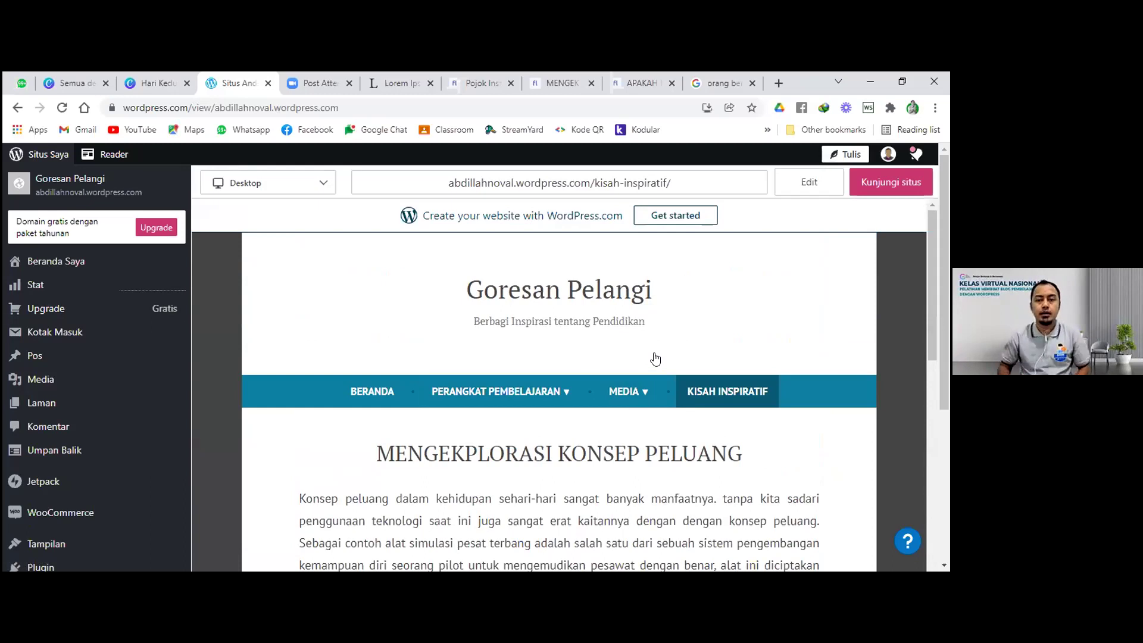
Step: View the RPP 1 Lembar page under Perangkat Pembelajaran in the site preview and check its content
mouse_move(548, 398)
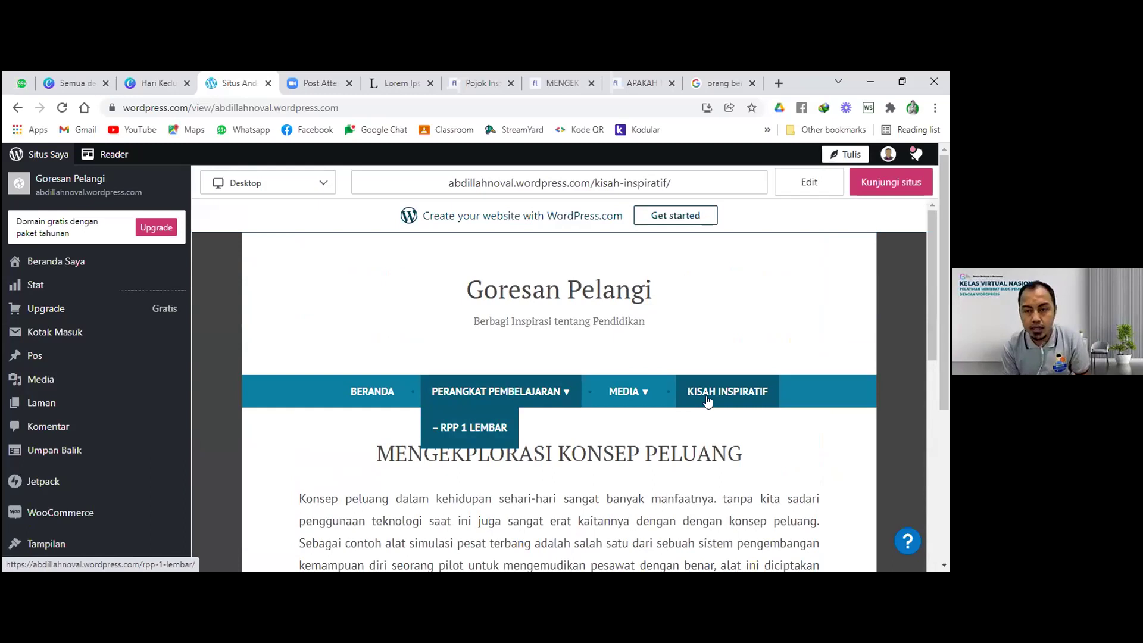
click(485, 436)
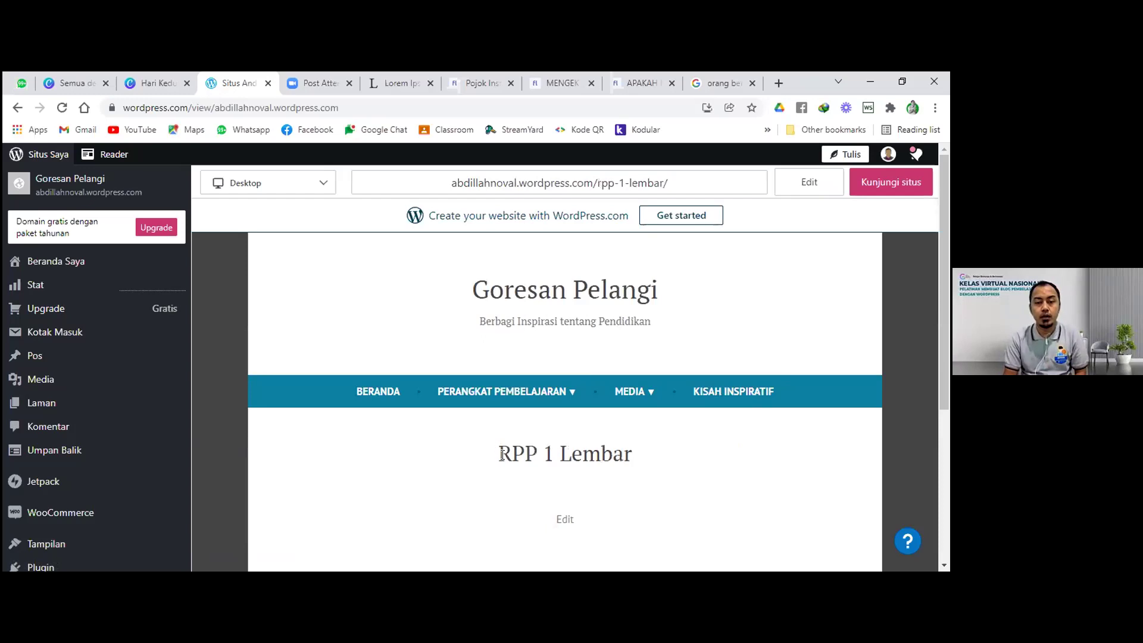
drag(503, 454, 641, 474)
click(641, 476)
mouse_move(514, 403)
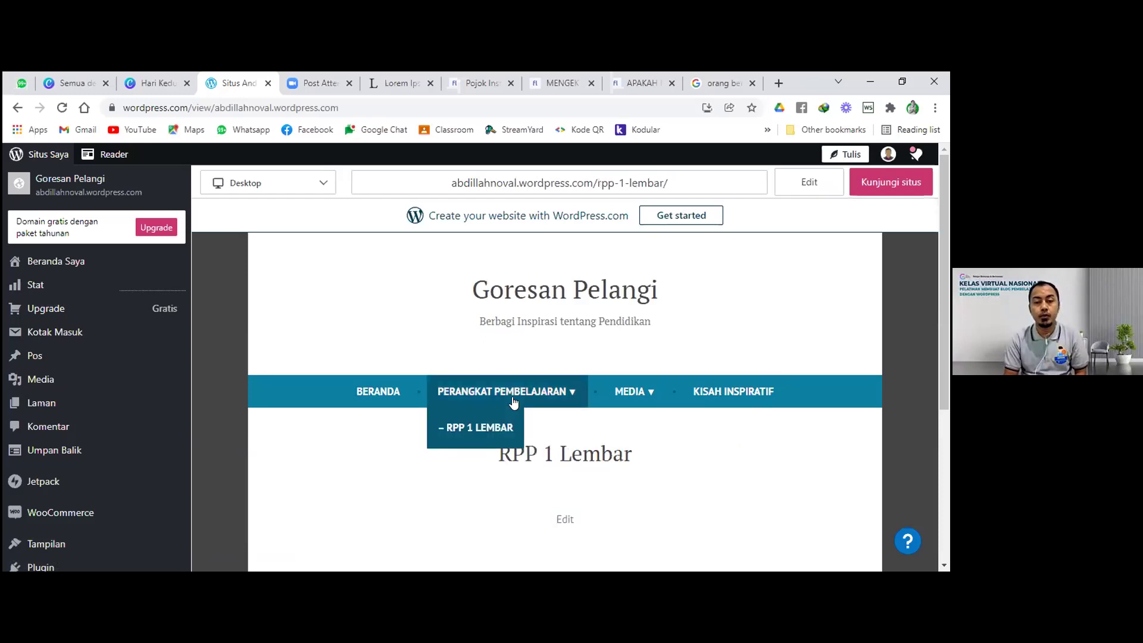
click(495, 427)
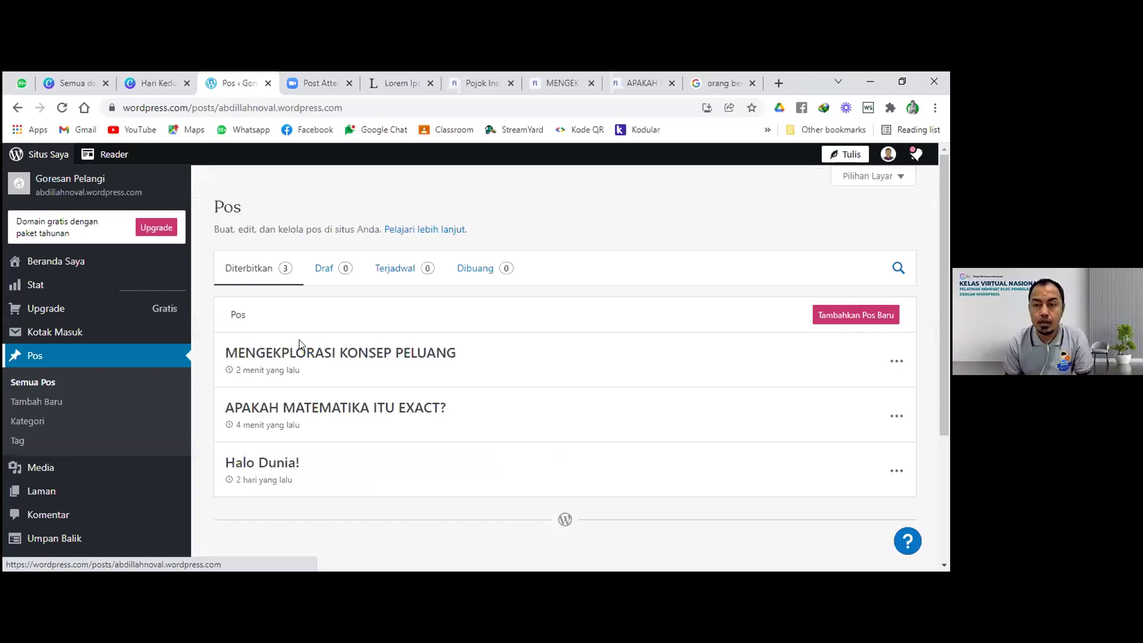
Step: Create a new post from the post list with the title "RPP 1 Lembar Kelas 6 Semester 2"
click(841, 314)
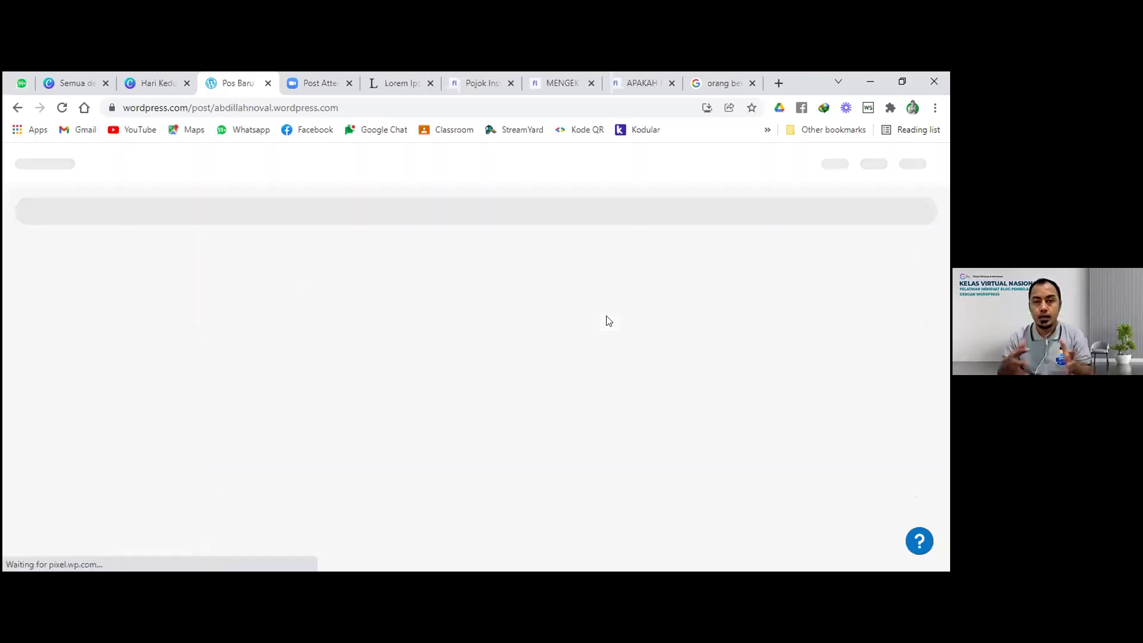
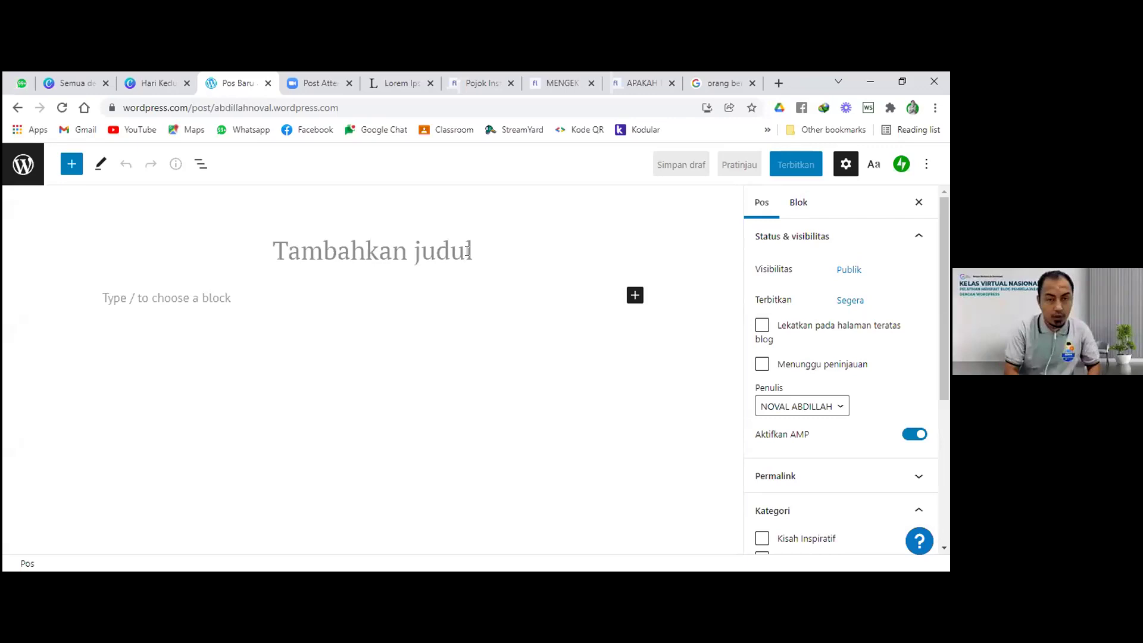
text(RPP 1)
text(bar Kelas 6 Semester 2)
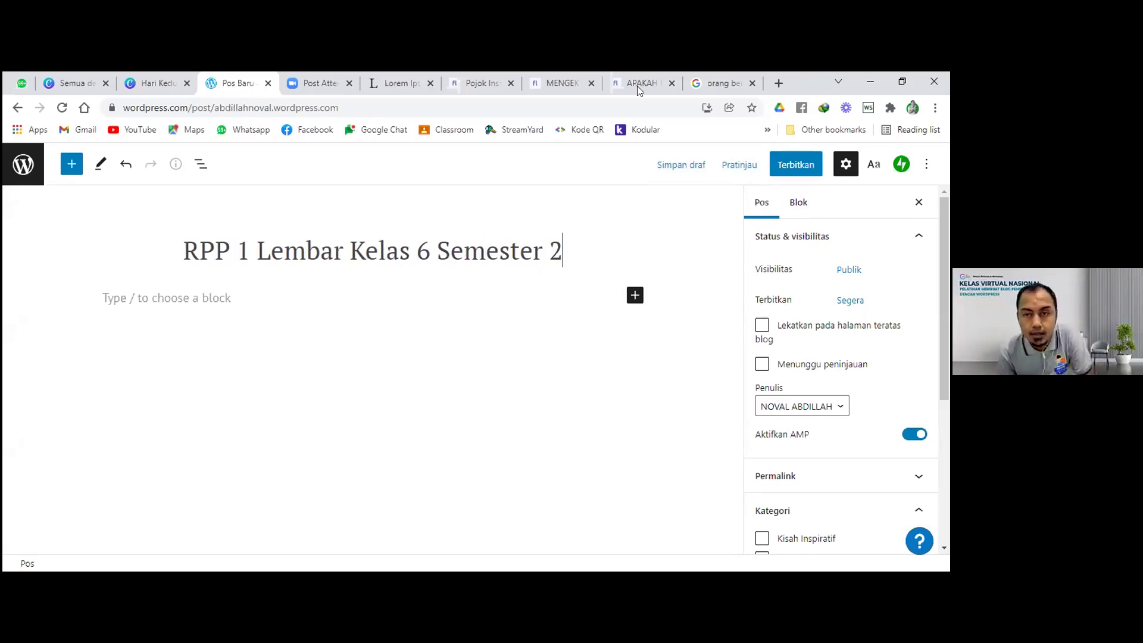
Step: Copy the "What is Lorem Ipsum?" paragraph from the Lorem Ipsum site and paste it into the new post's body
click(721, 83)
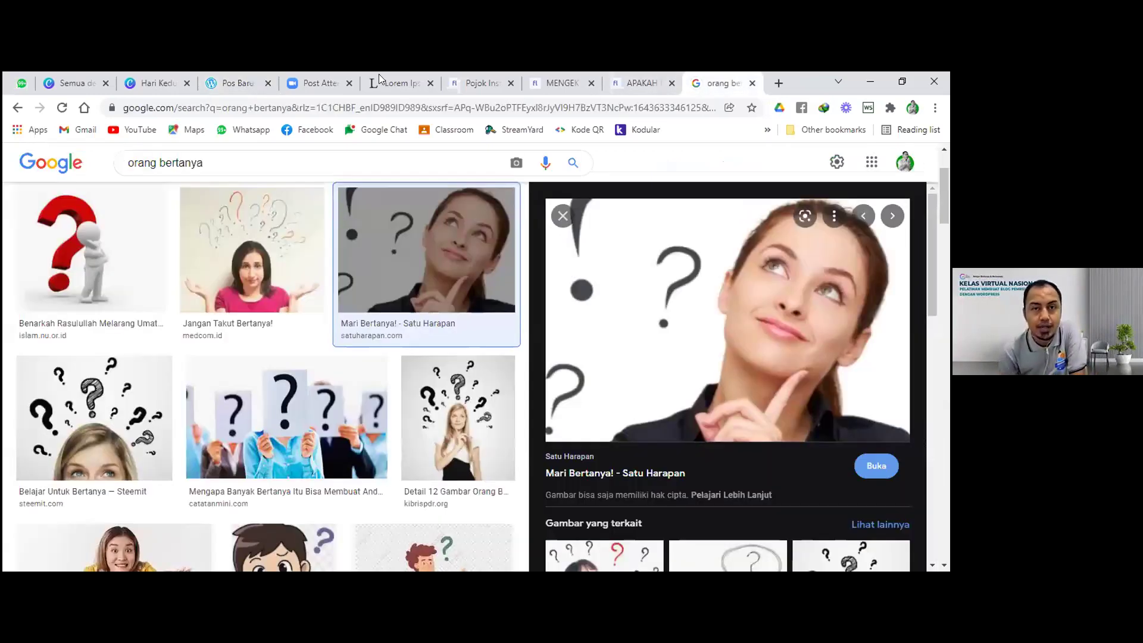
click(393, 82)
right_click(329, 312)
click(715, 83)
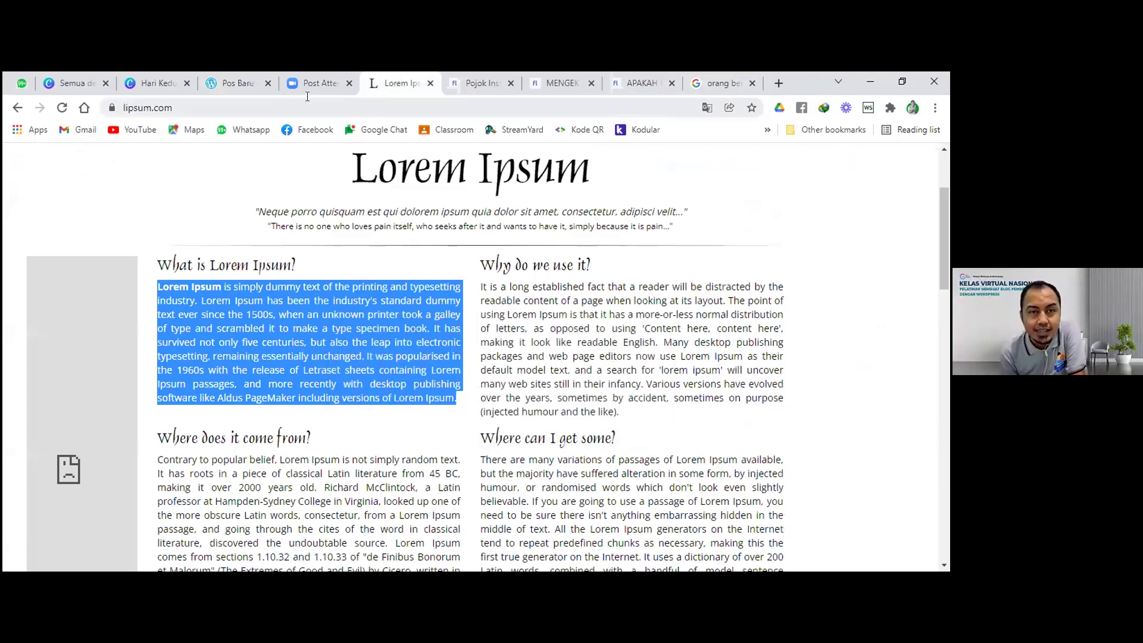
click(230, 85)
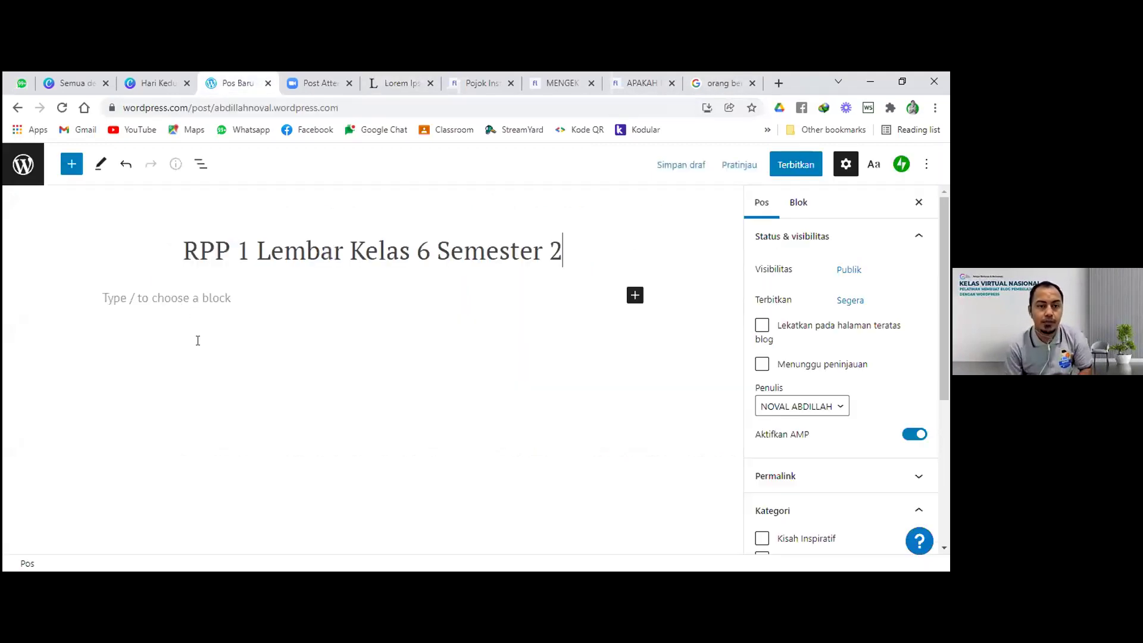
click(170, 298)
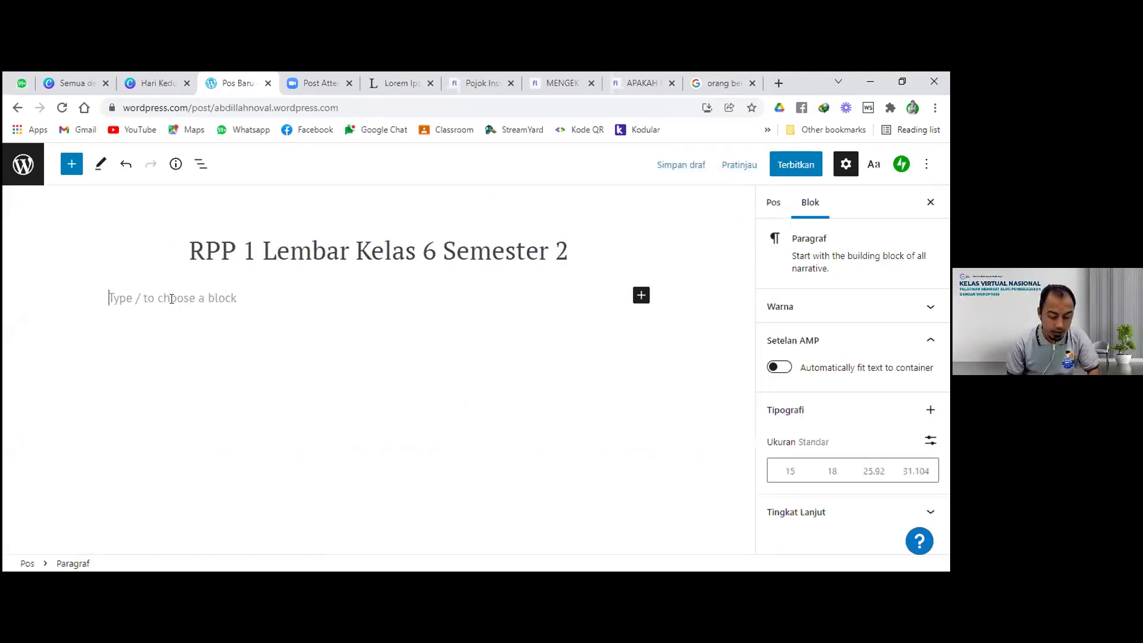
text(Lorem Ipsum is simply dummy text of the printing and typesetting industry. Lorem Ipsum has been the industry's standard dummy text ever since the 1500s, when an unknown printer took a galley of type and scrambled it to make a type specimen book. It has survived not only five centuries, but also the leap into electronic typesetting, remaining essentially unchanged. It was popularised in the 1960s with the release of Letraset sheets containing Lorem Ipsum passages, and more recently with desktop publishing software like Aldus PageMaker including versions of Lorem Ipsum.)
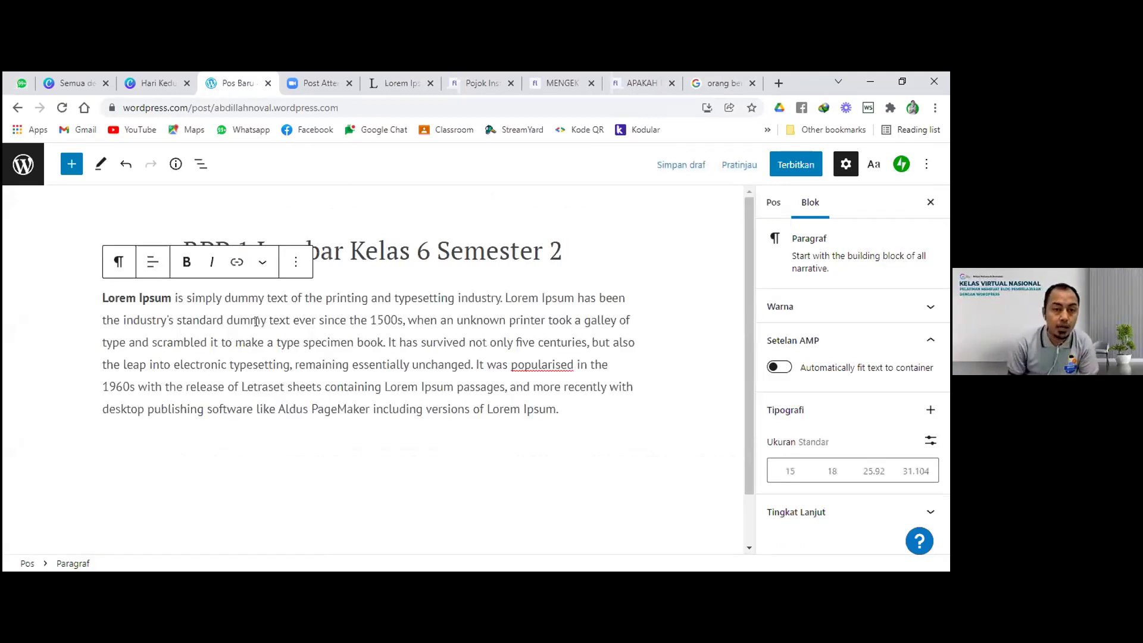
Step: Justify the whole pasted Lorem Ipsum paragraph with the Rata kanan kiri option
key(ctrl+a)
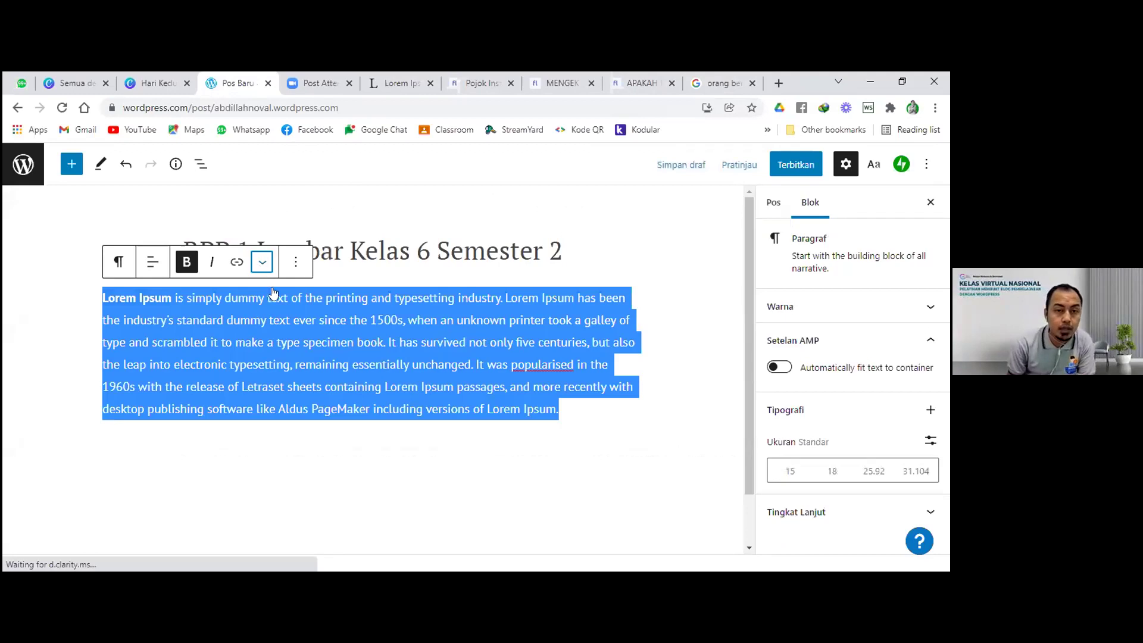
click(262, 262)
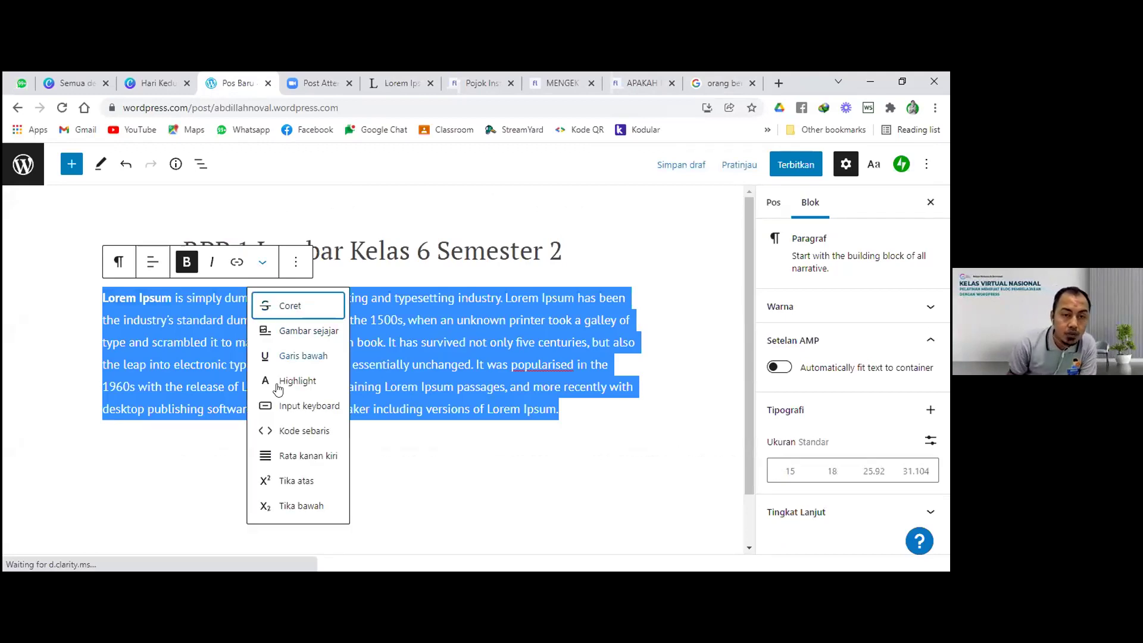
click(299, 456)
click(325, 457)
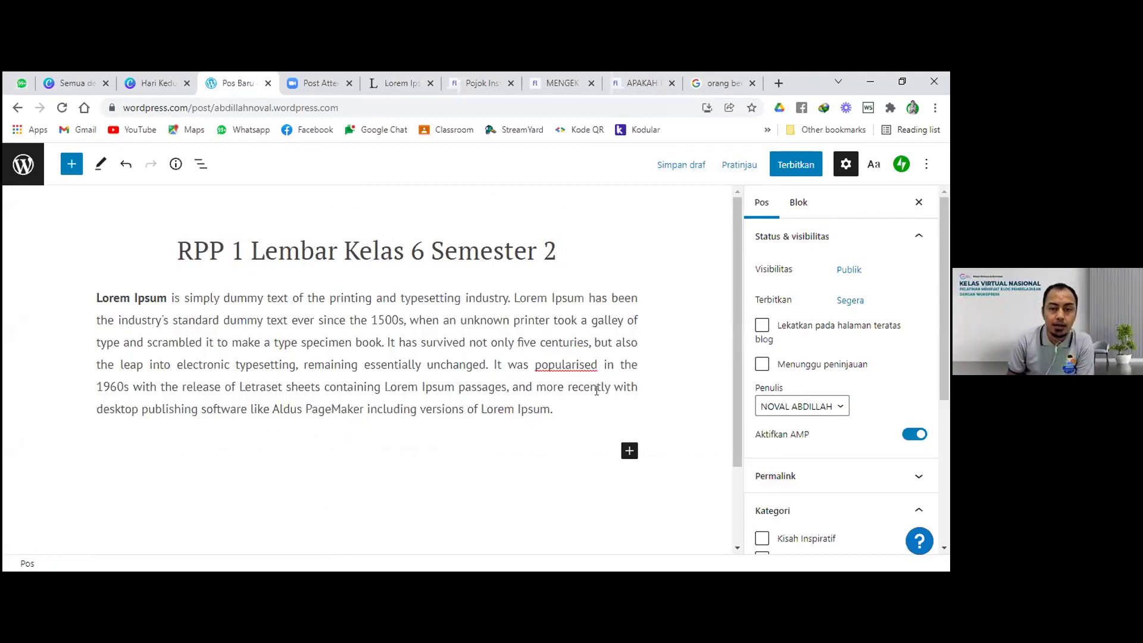
Step: Add a new paragraph reading "Download RPP Disini" below the Lorem Ipsum paragraph
click(155, 455)
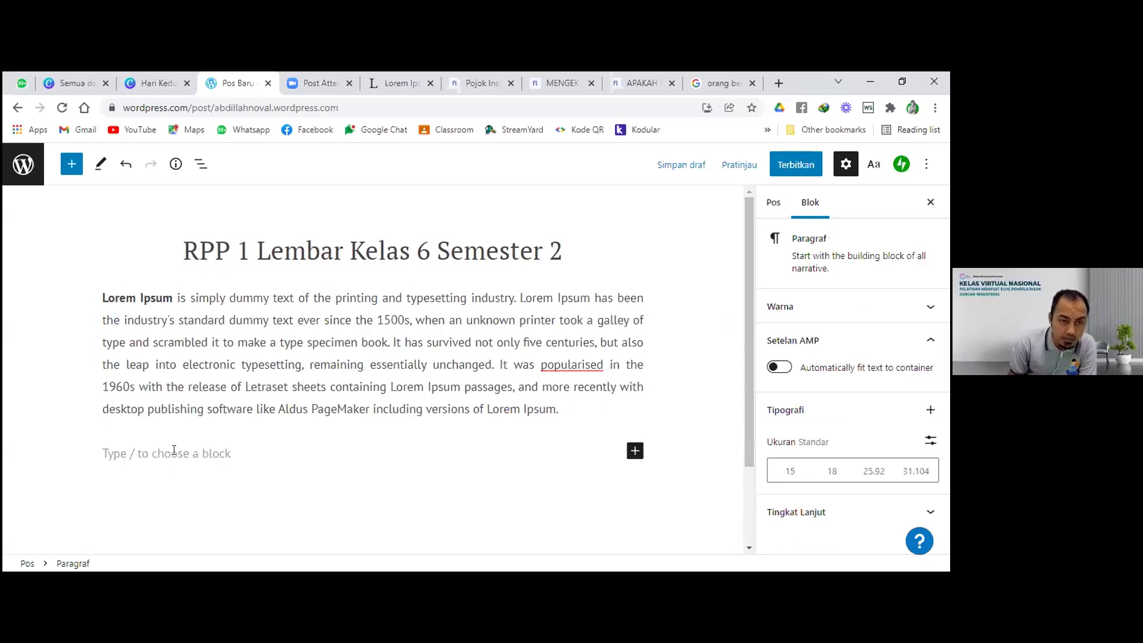
text(Download)
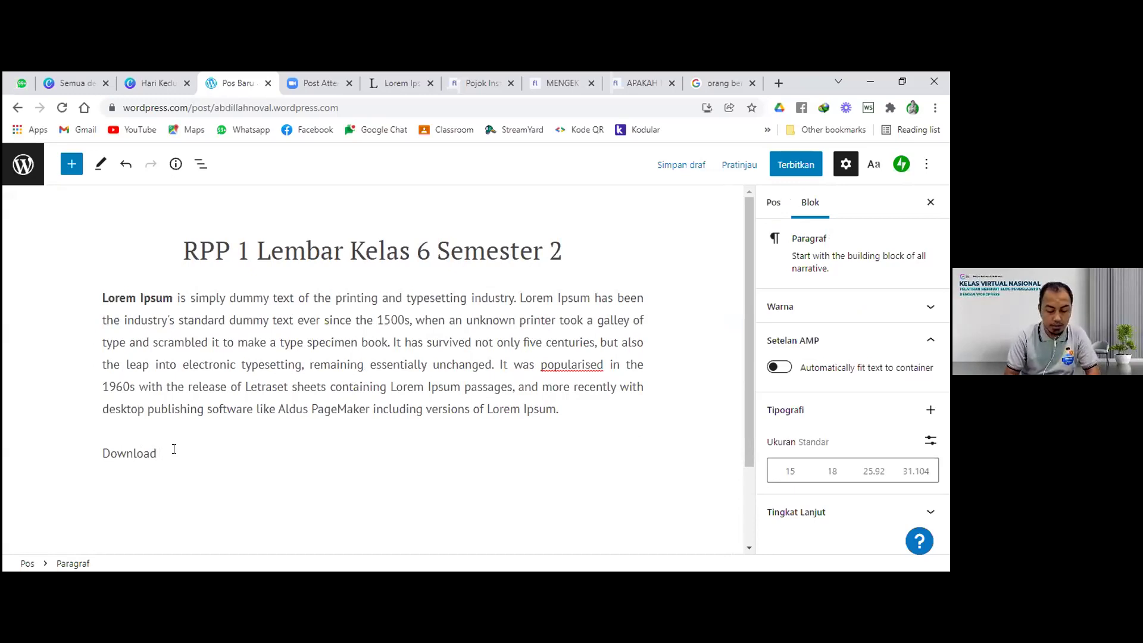
text( RPP)
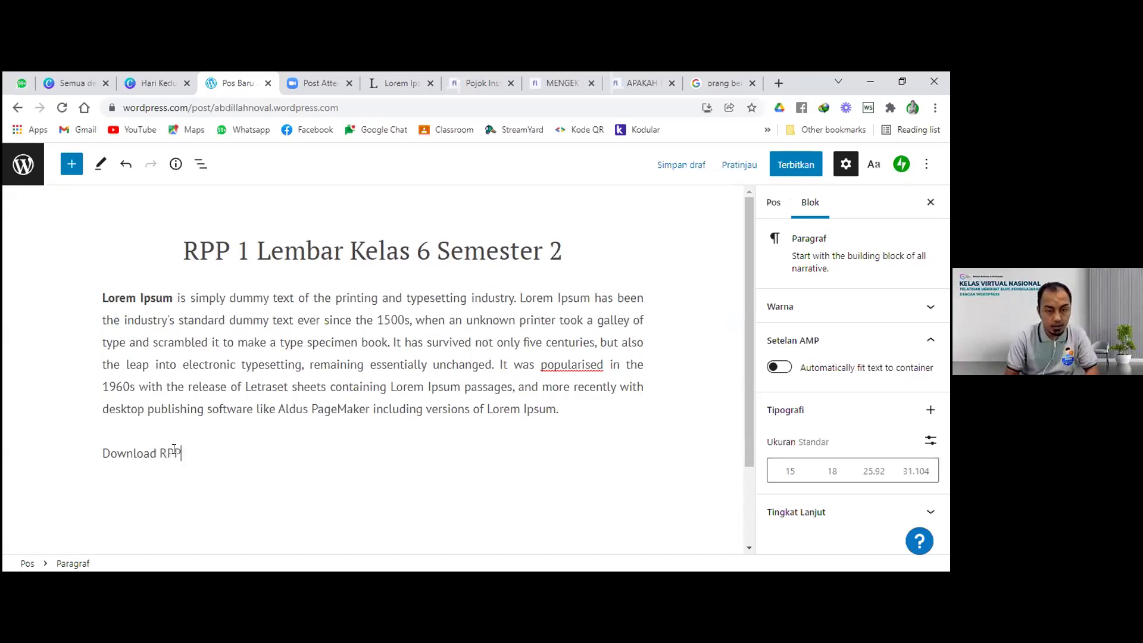
text( Disini)
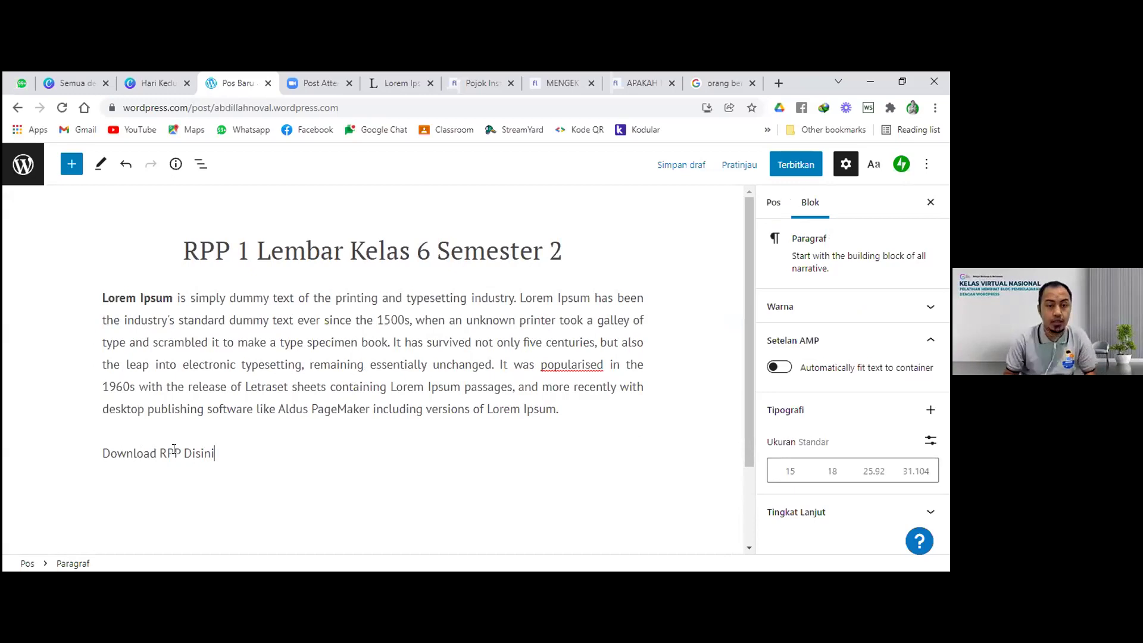
drag(102, 453, 237, 451)
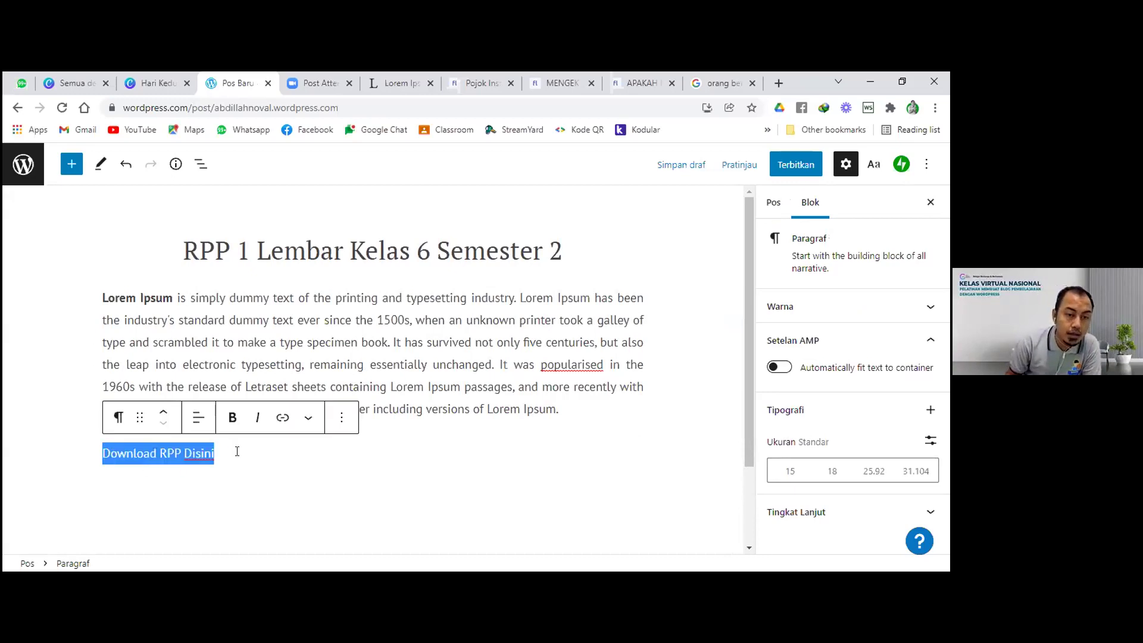
click(283, 417)
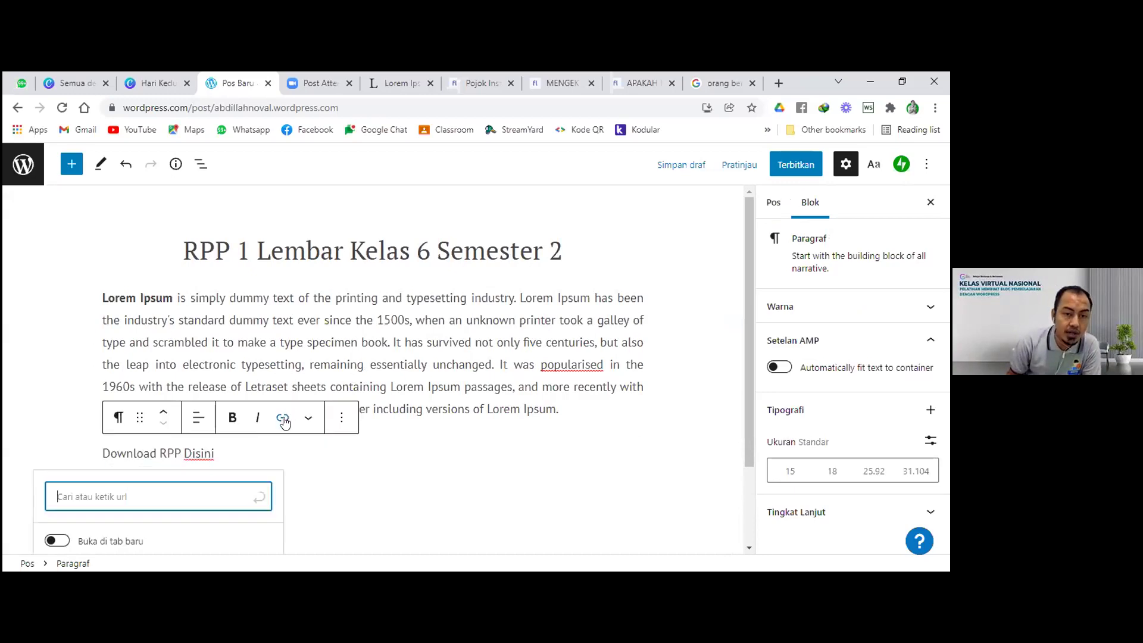
scroll(238, 393, down, 1)
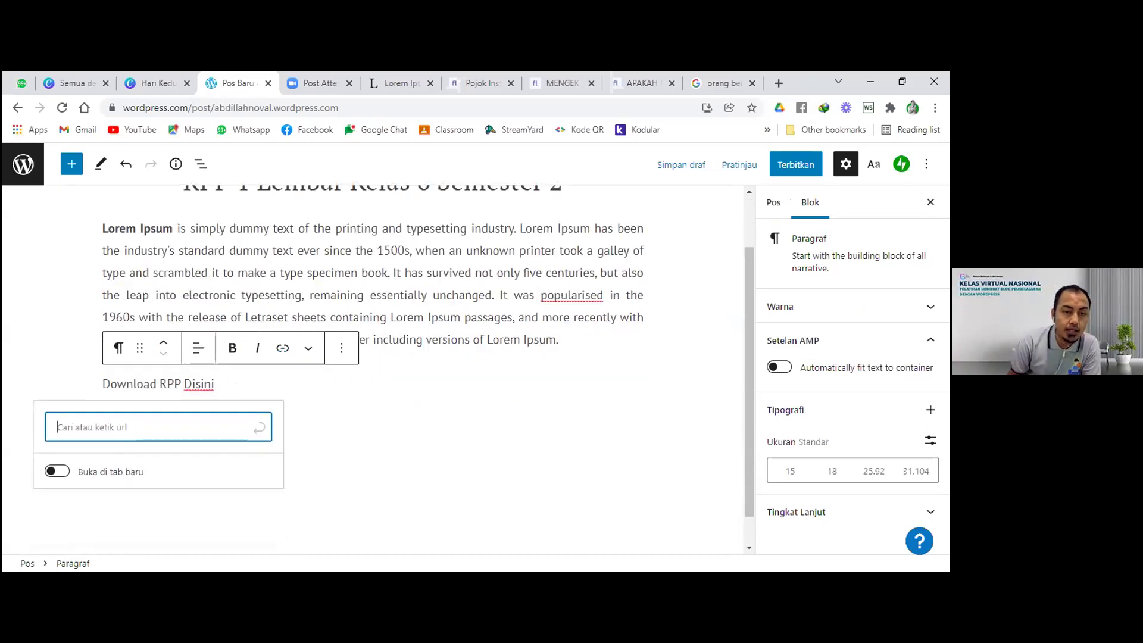
click(339, 410)
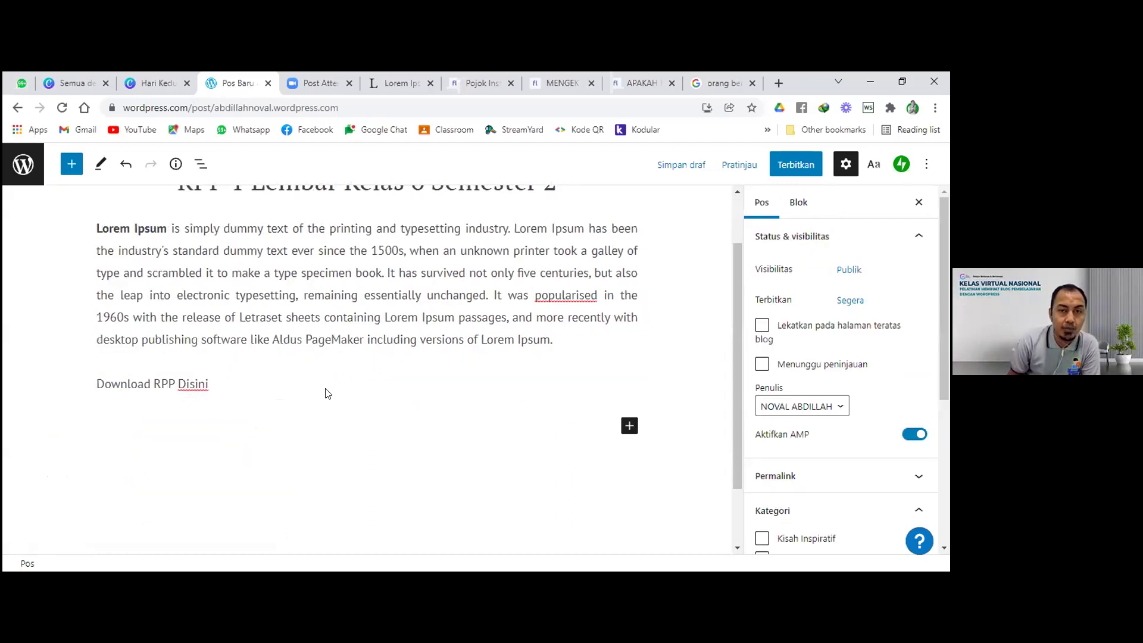
Step: Start adding a link to the "Download RPP Disini" text, and open Google Drive from the Google image results page
drag(97, 386, 249, 395)
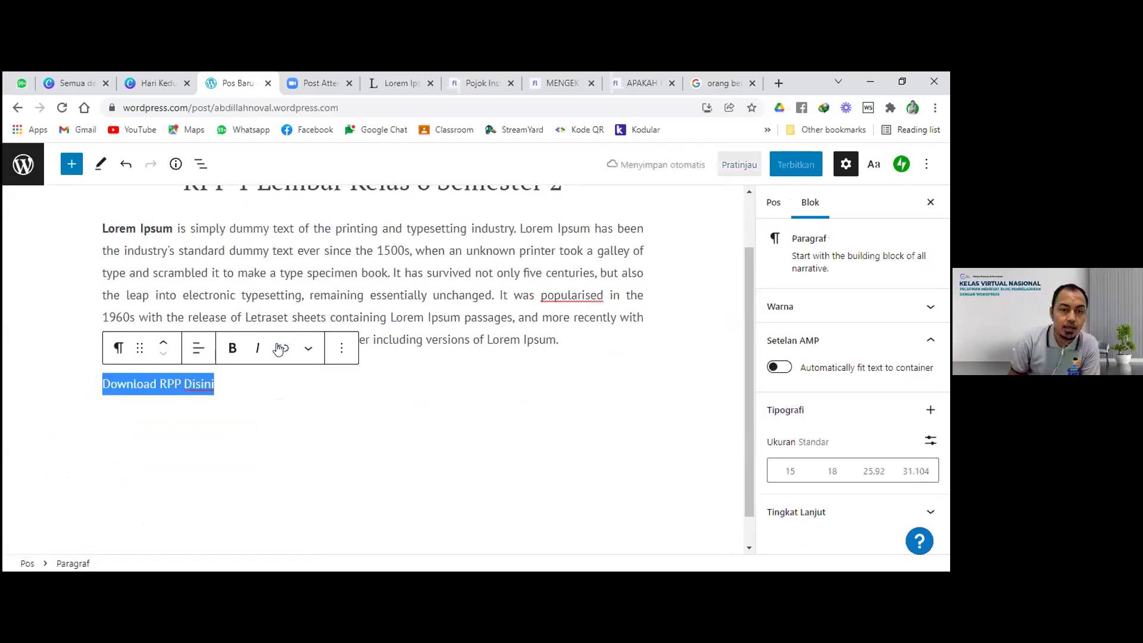
click(282, 348)
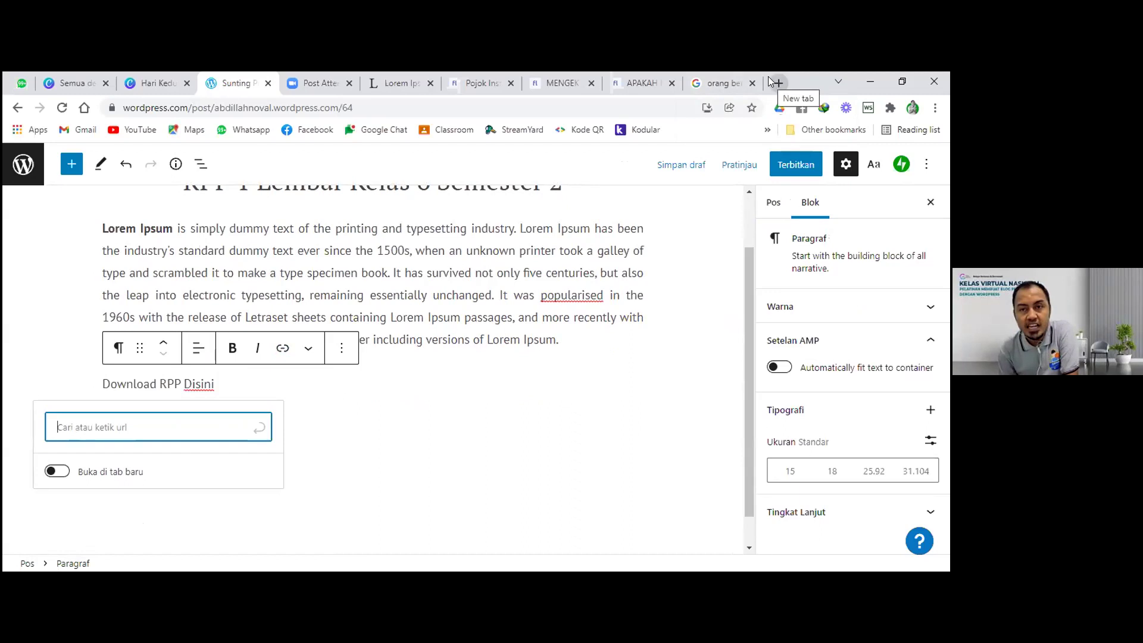
click(728, 84)
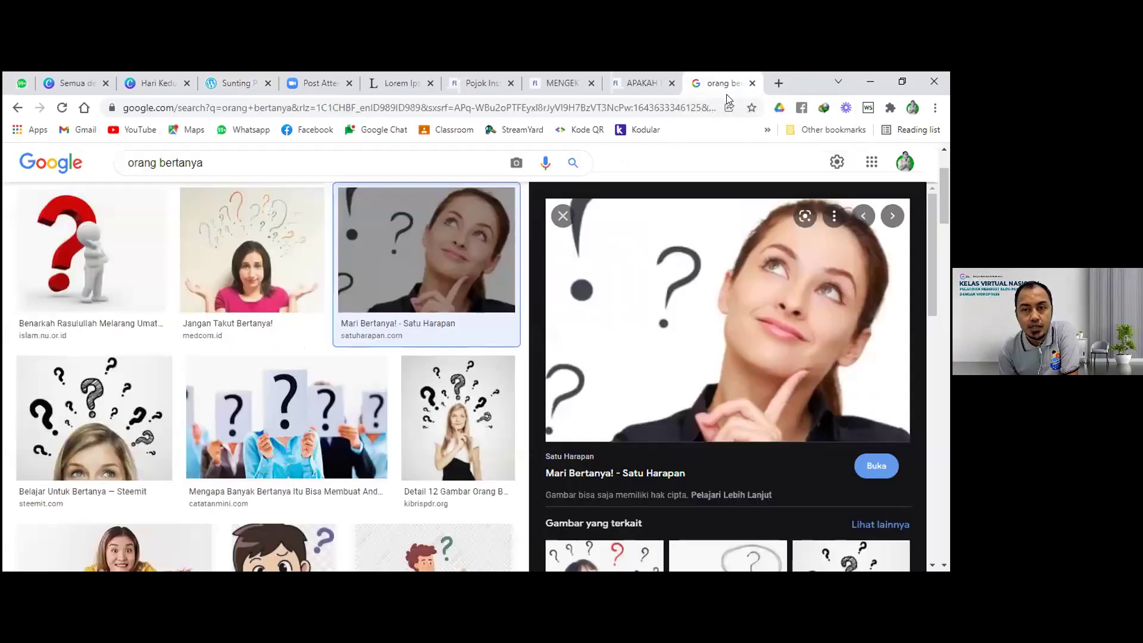
scroll(619, 292, up, 2)
scroll(619, 292, up, 1)
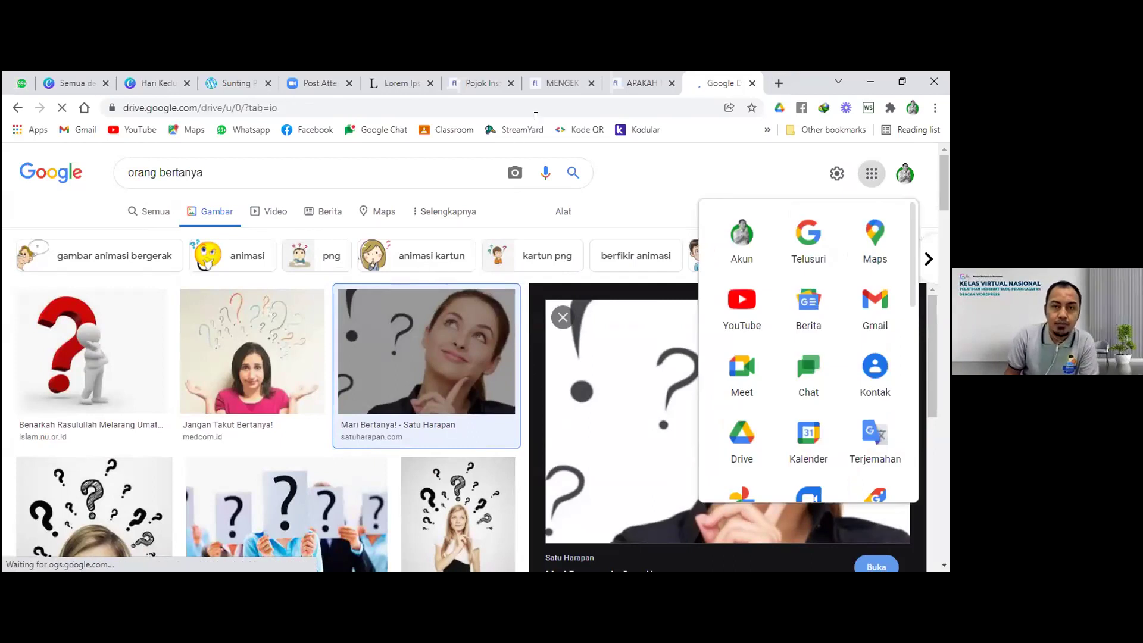
Step: Close the two blog article tabs, MENGEKPLORASI KONSEP PELUANG and APAKAH MATEMATIKA ITU EXACT?, and return to Google Drive
click(588, 88)
click(591, 83)
click(591, 83)
click(493, 88)
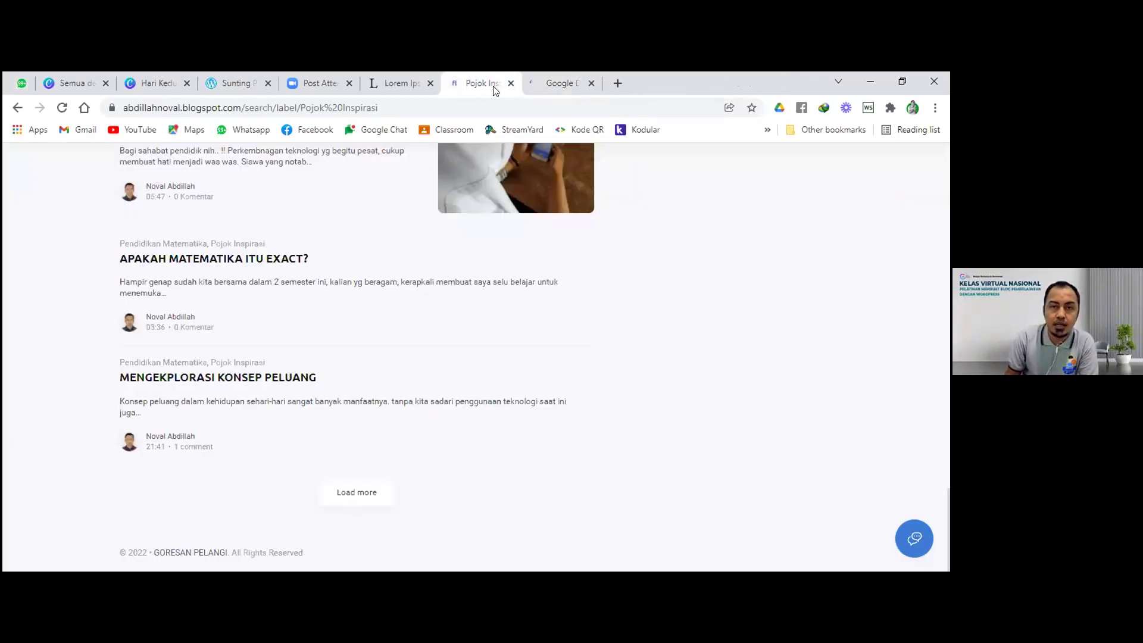
click(572, 83)
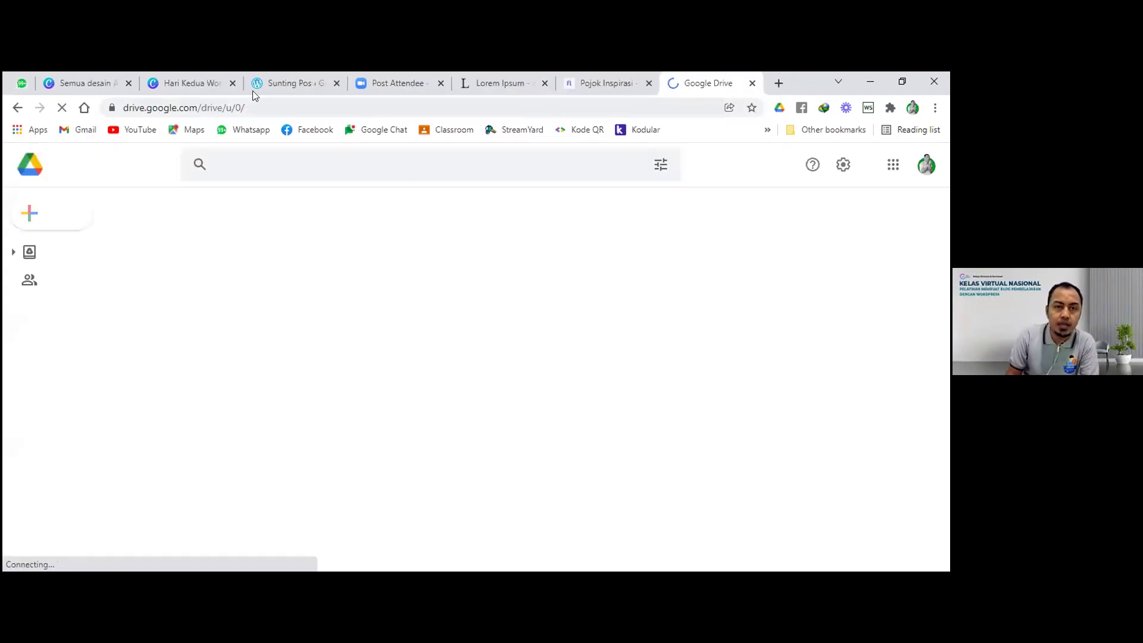
Step: Turn on the Buka di tab baru option for the link on "Download RPP Disini"
click(276, 88)
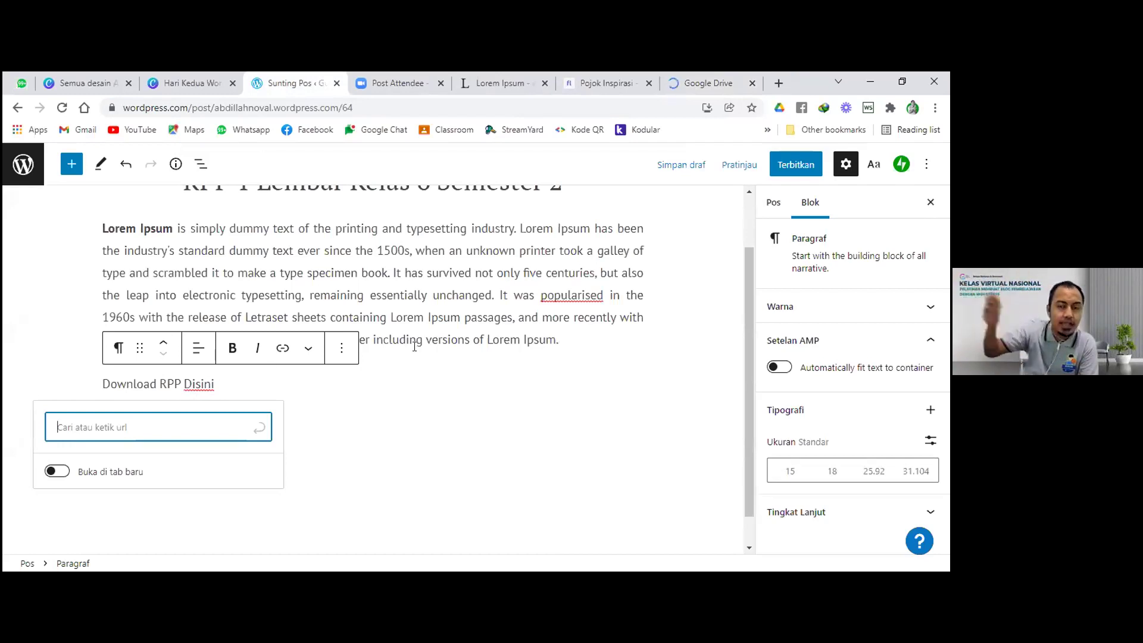
click(708, 83)
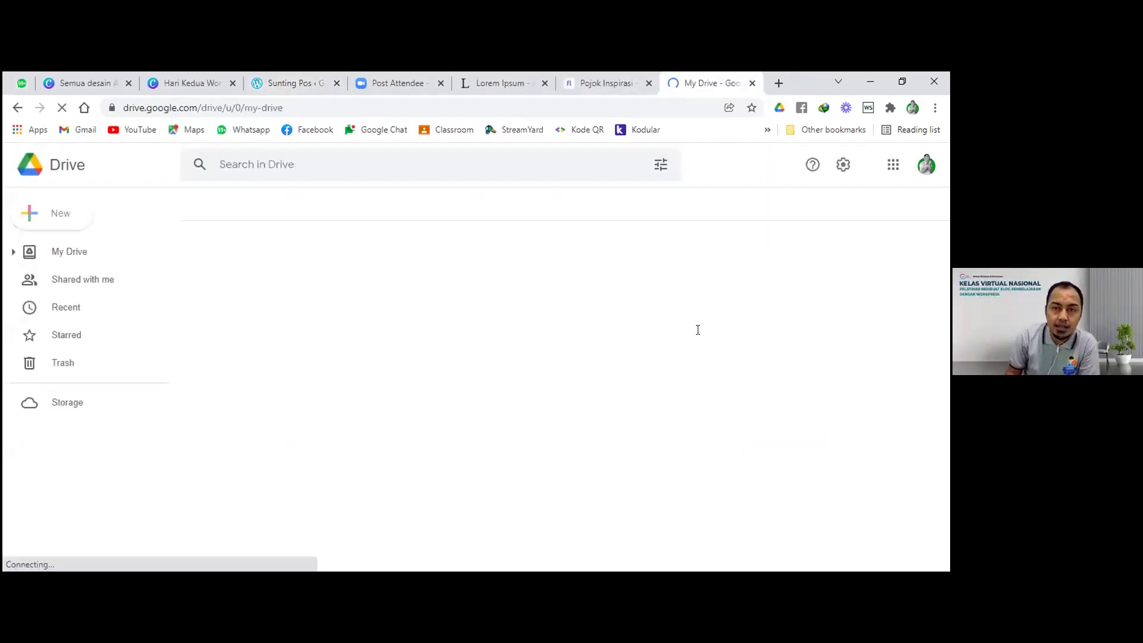
click(280, 83)
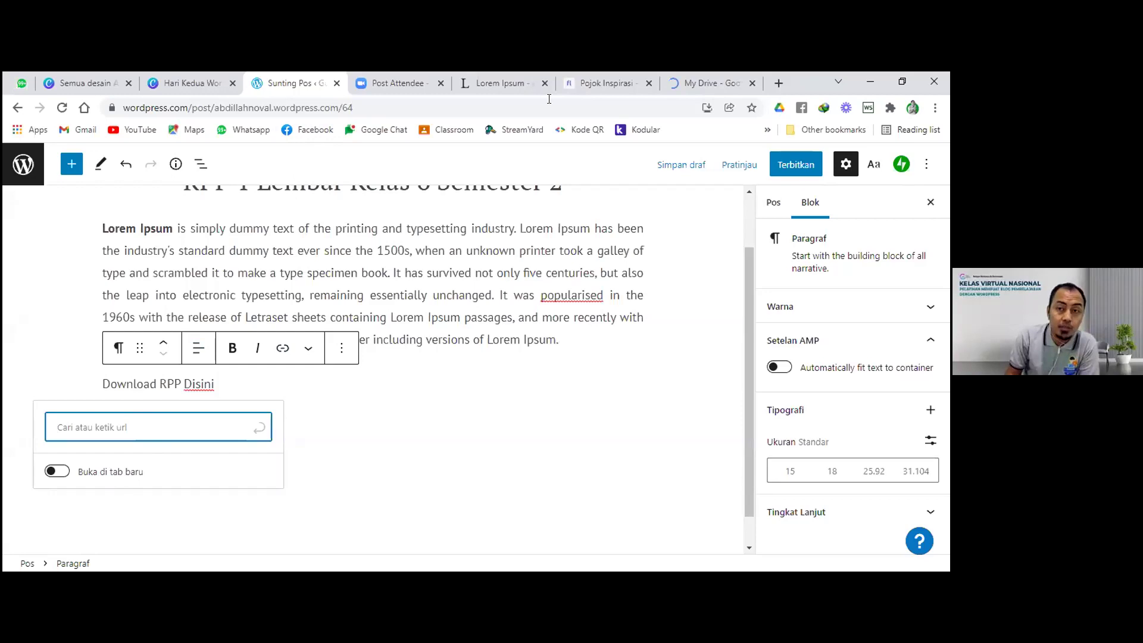
click(58, 472)
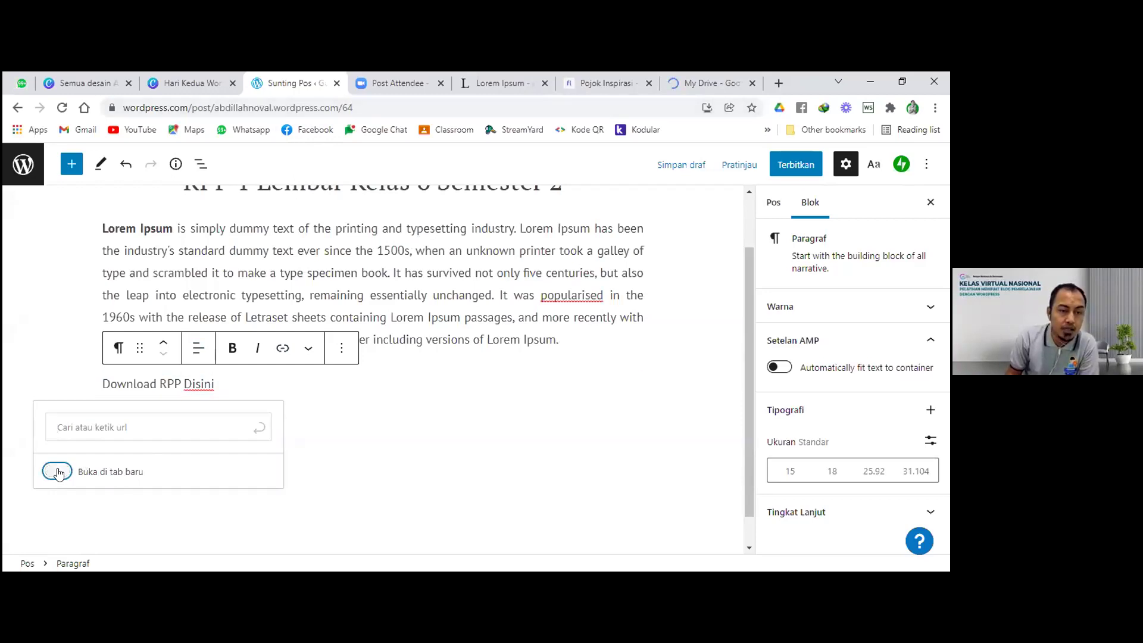
Step: Look through the My Drive file list for a document to offer as the download, dismissing the notices
click(691, 77)
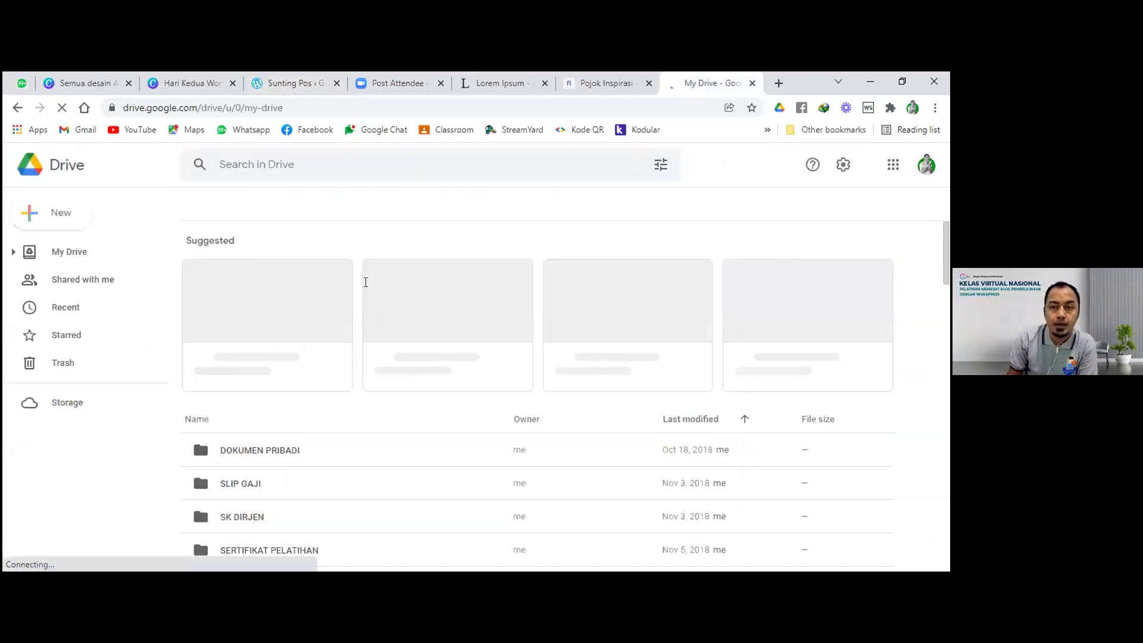
scroll(453, 458, down, 1)
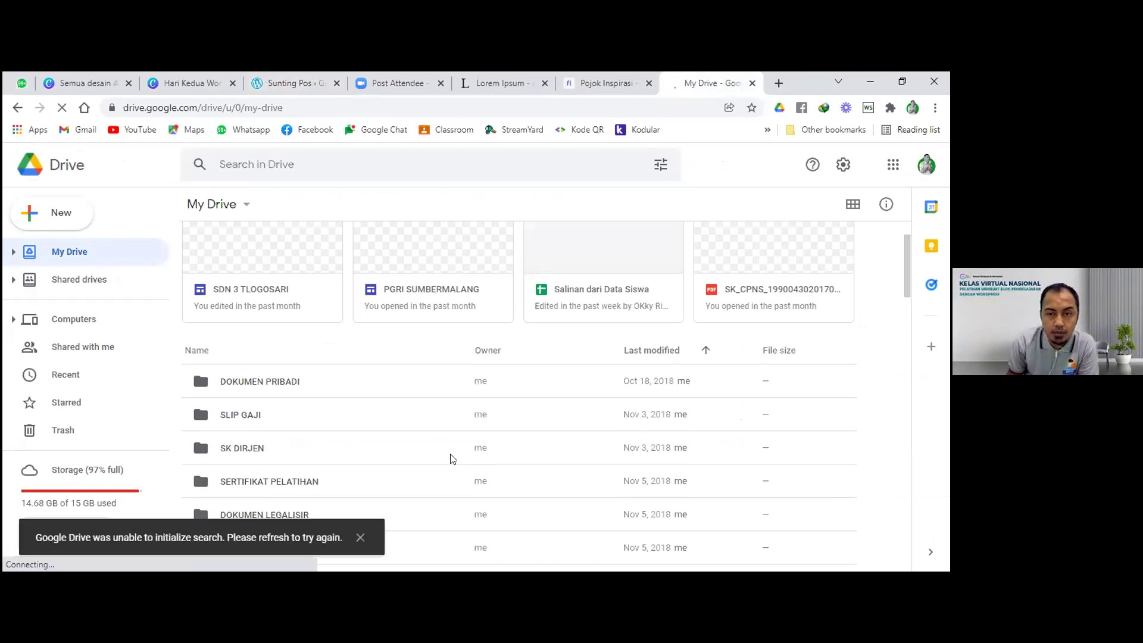
scroll(342, 428, down, 1)
scroll(343, 427, down, 15)
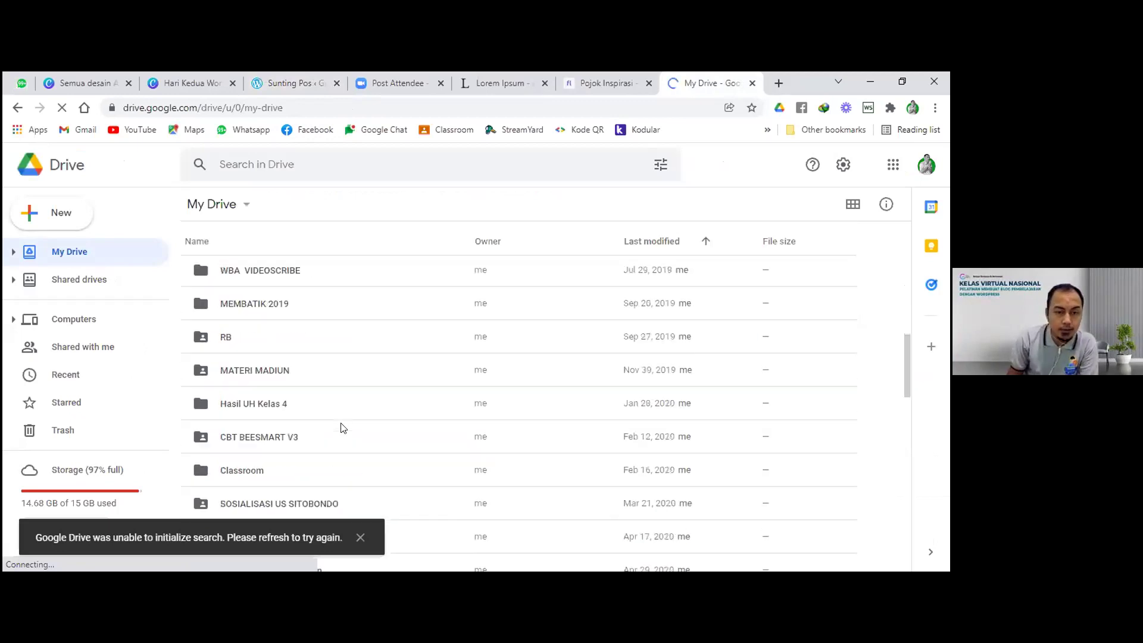
scroll(343, 429, down, 5)
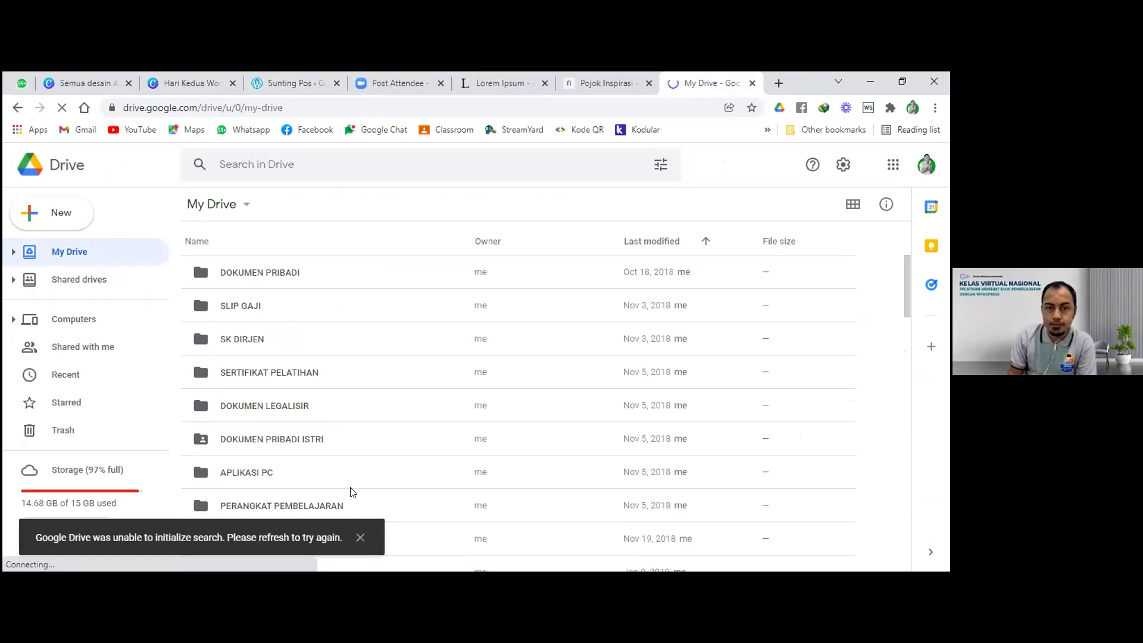
click(359, 538)
scroll(347, 483, down, 4)
scroll(335, 463, down, 5)
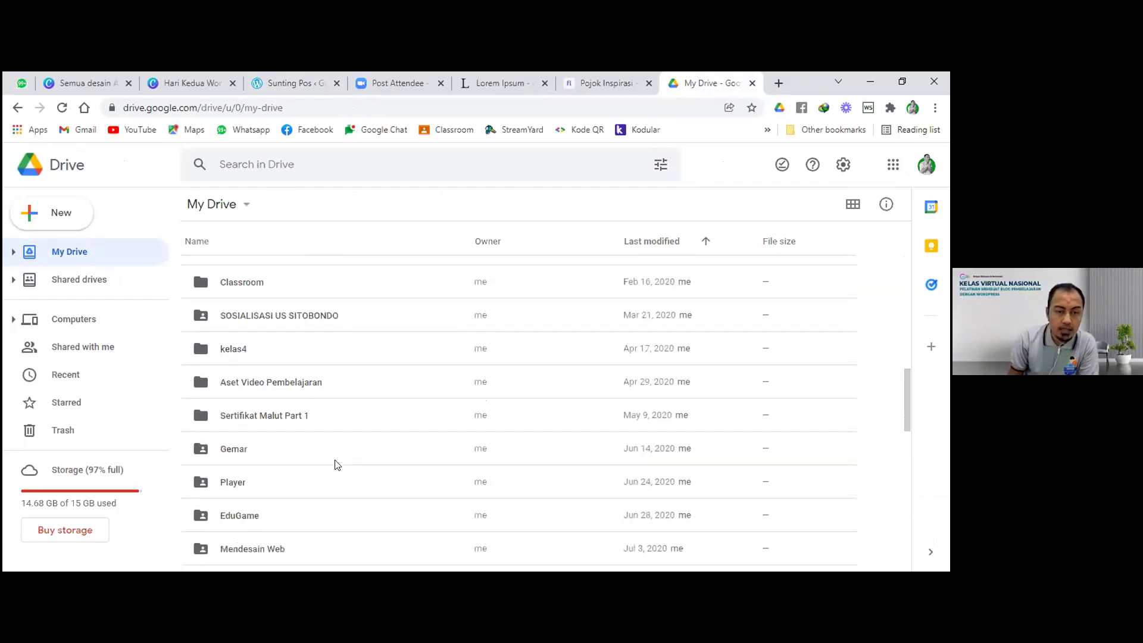
scroll(269, 473, down, 5)
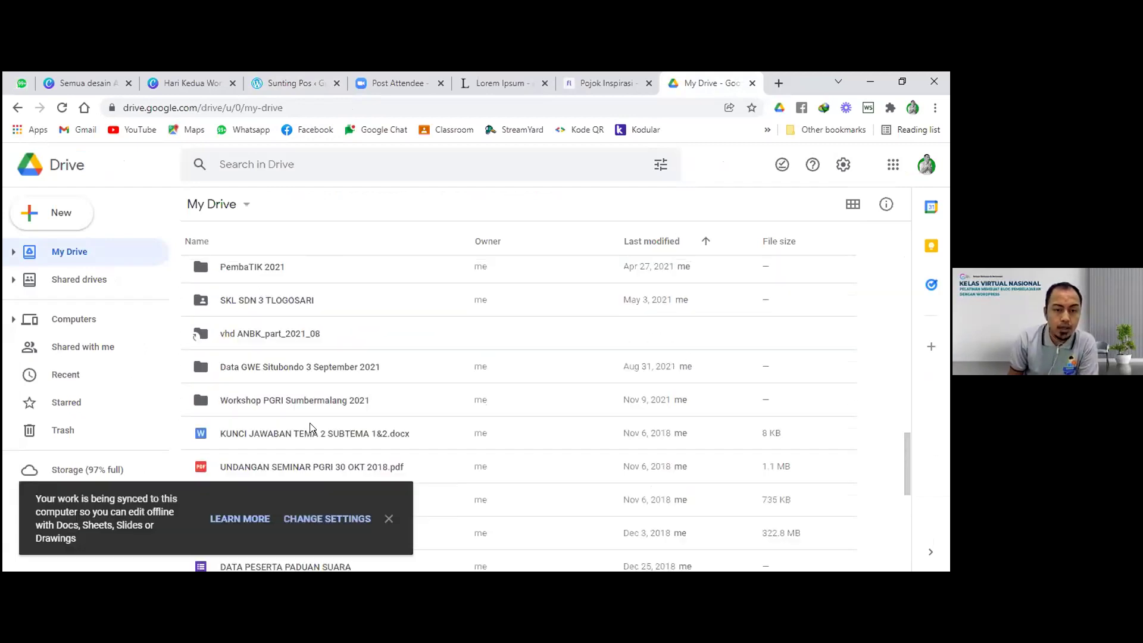
click(388, 518)
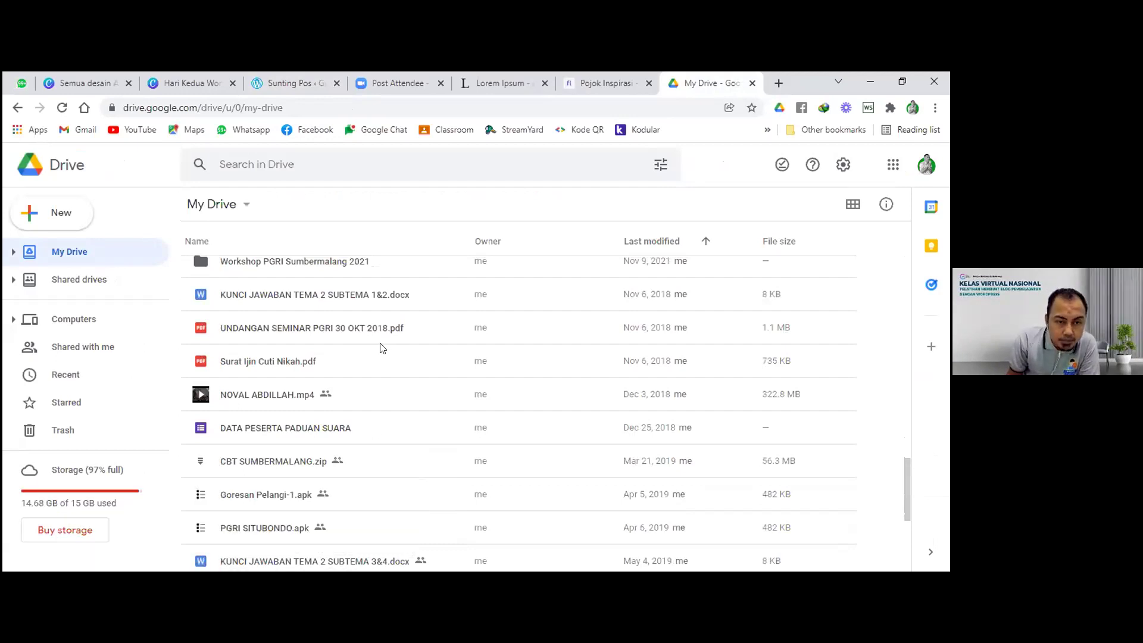
scroll(382, 348, down, 2)
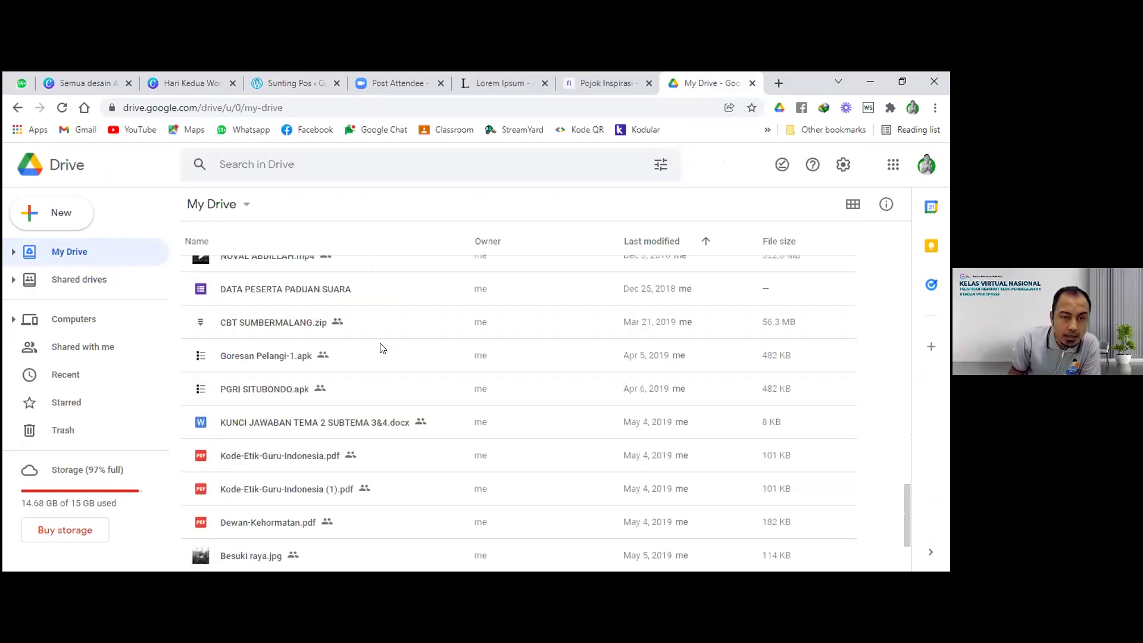
scroll(382, 349, down, 1)
scroll(383, 349, down, 2)
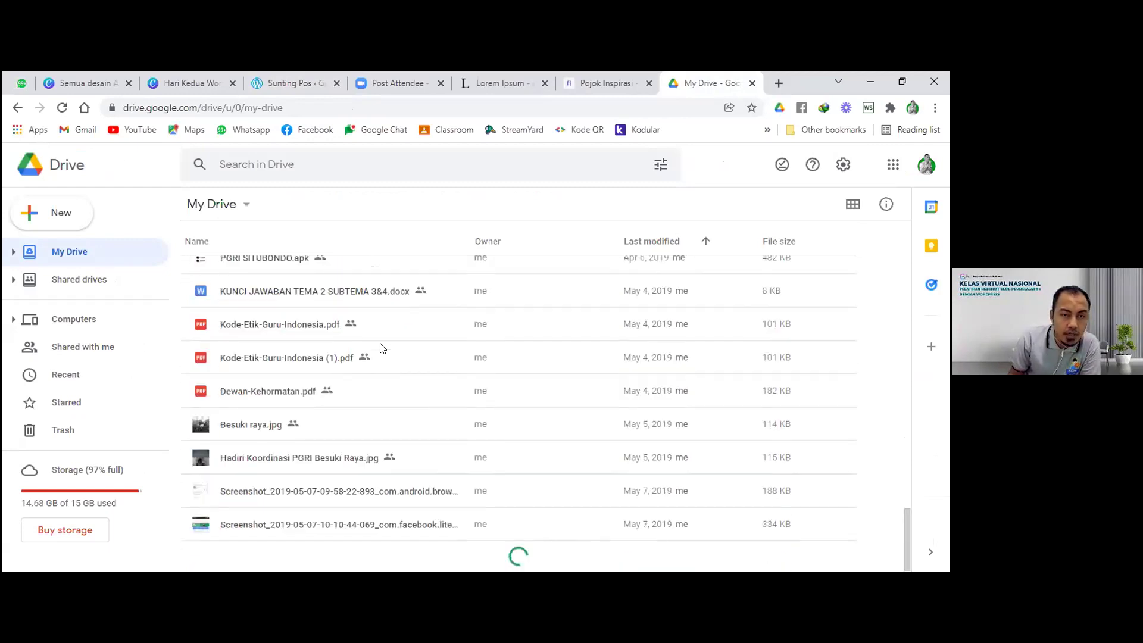
scroll(382, 349, up, 3)
scroll(399, 382, up, 2)
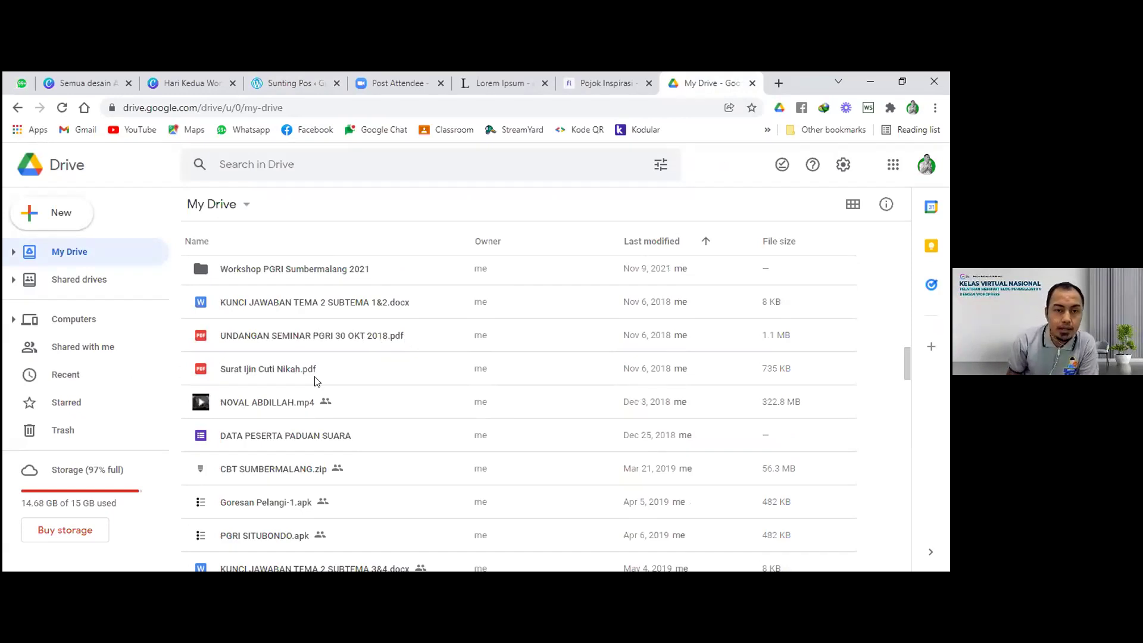
Step: Set sharing of UNDANGAN SEMINAR PGRI 30 OKT 2018.pdf to Anyone with the link and copy its link
click(278, 339)
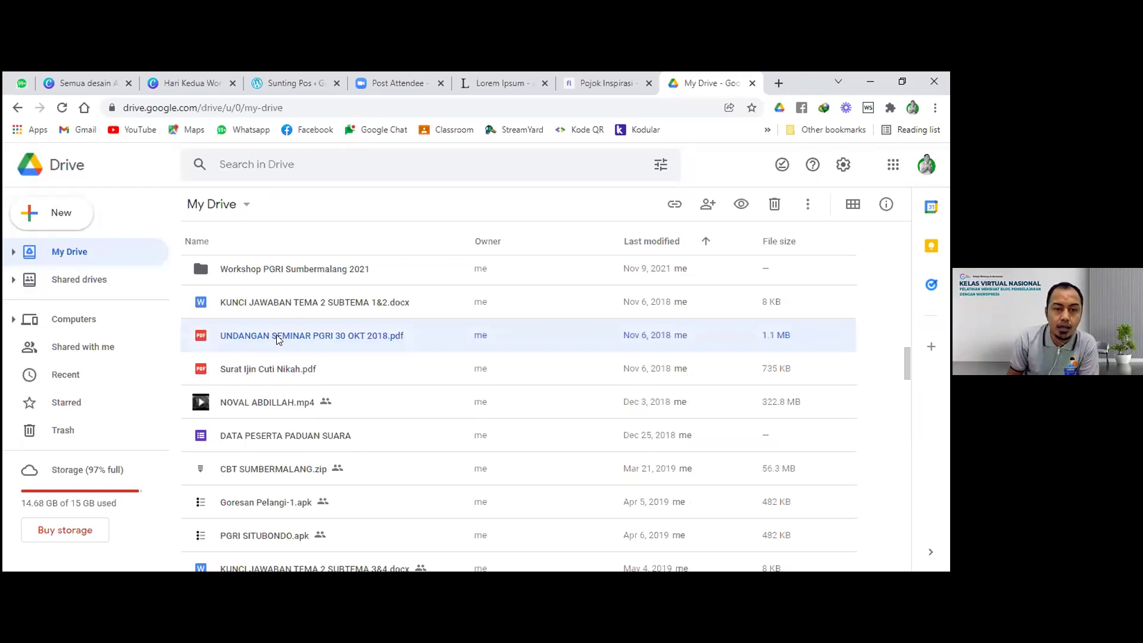
right_click(278, 339)
click(337, 304)
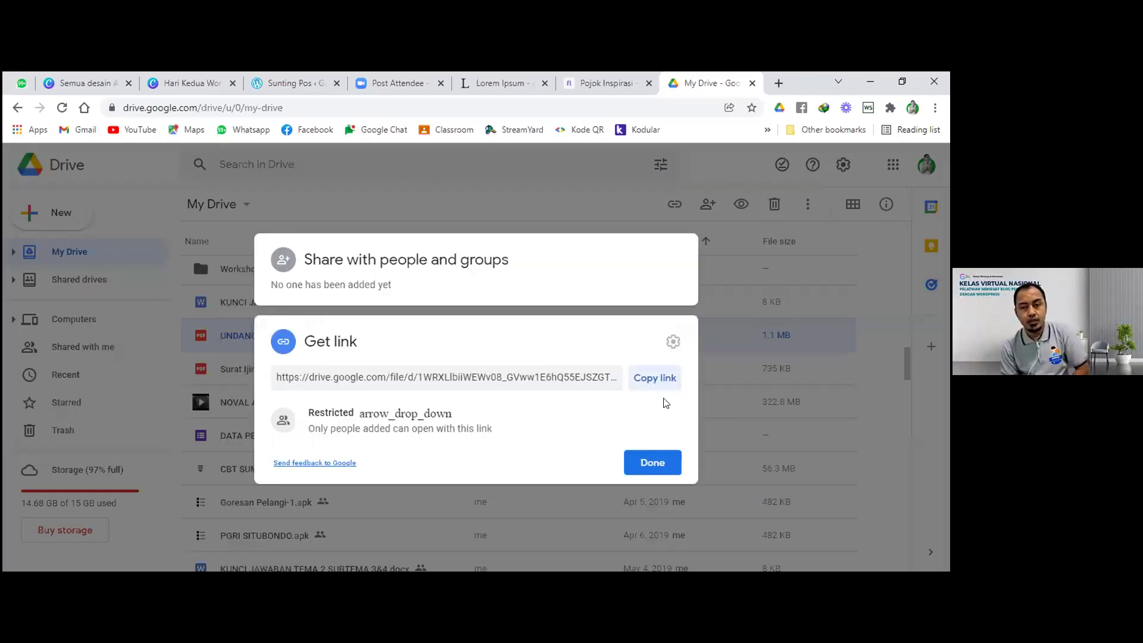
click(661, 384)
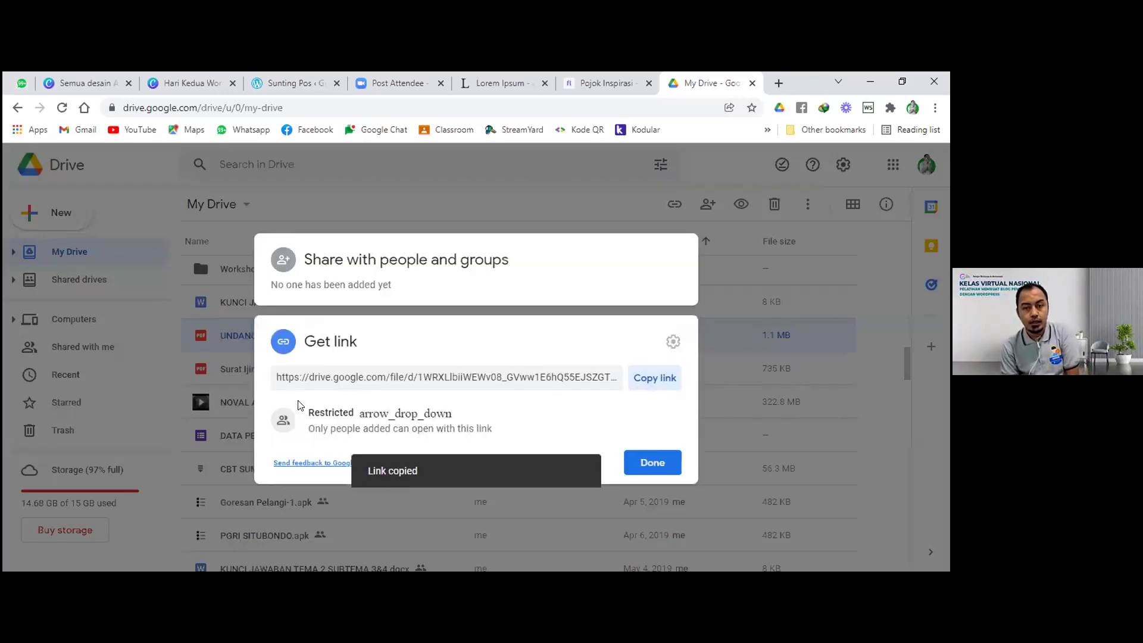
click(331, 413)
click(390, 477)
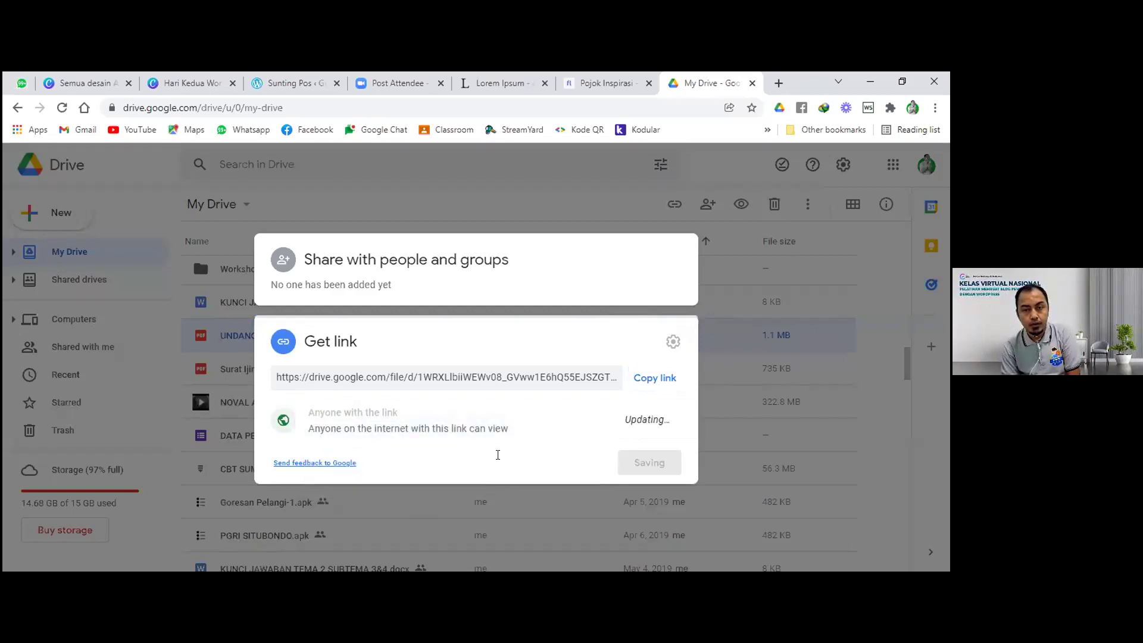
click(662, 363)
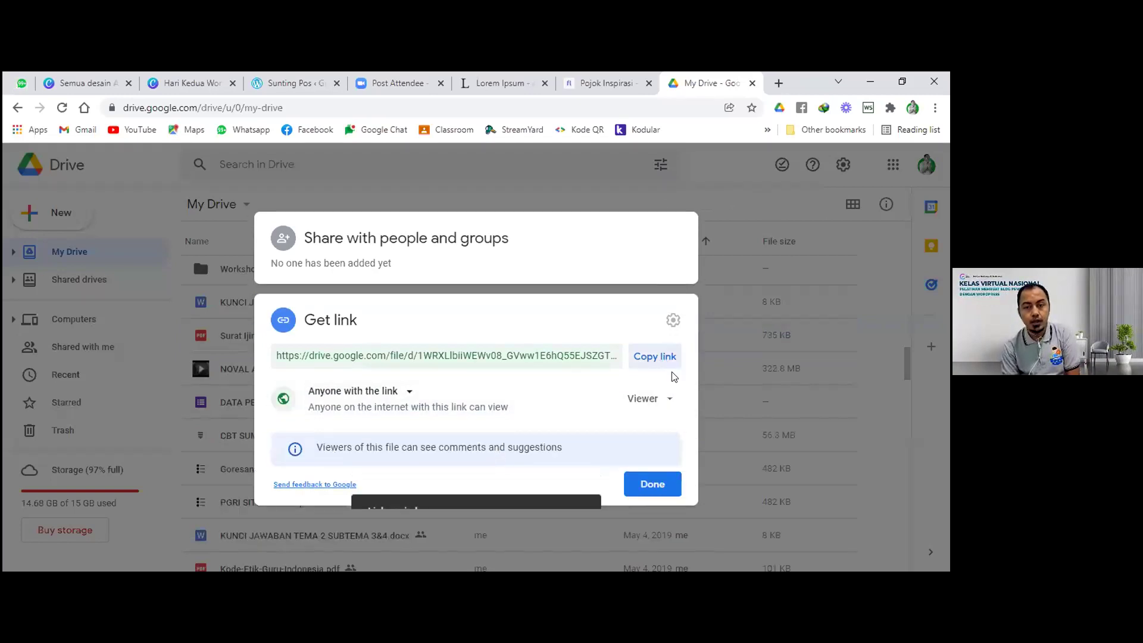
Step: Try to link "Download RPP Disini" in the WordPress post to the copied Drive file URL
click(291, 83)
click(95, 428)
right_click(105, 428)
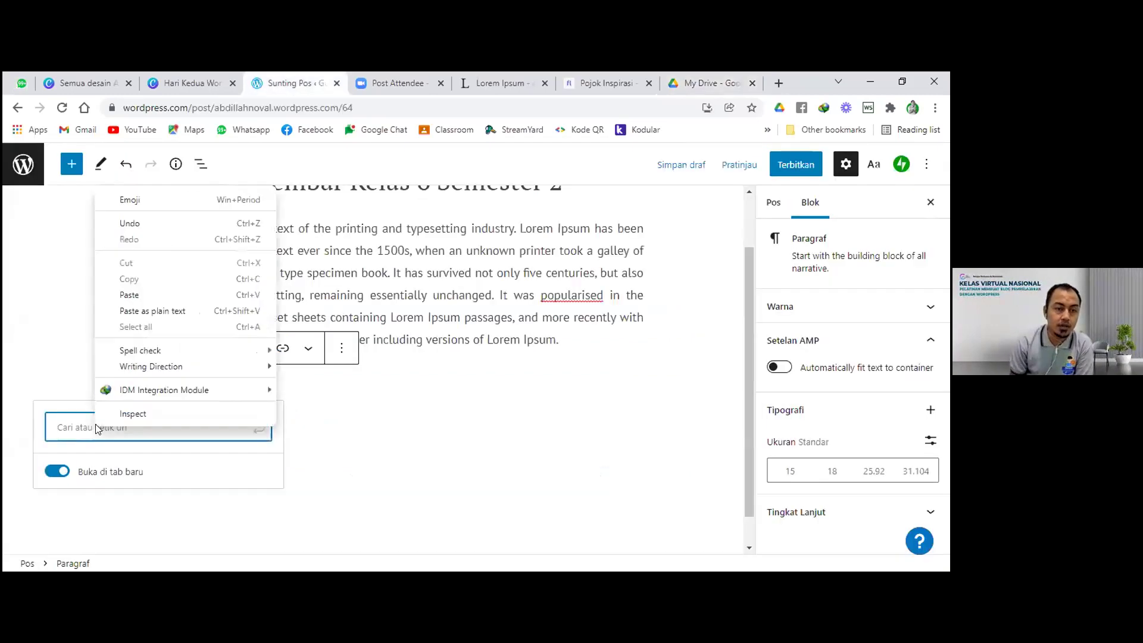
click(132, 296)
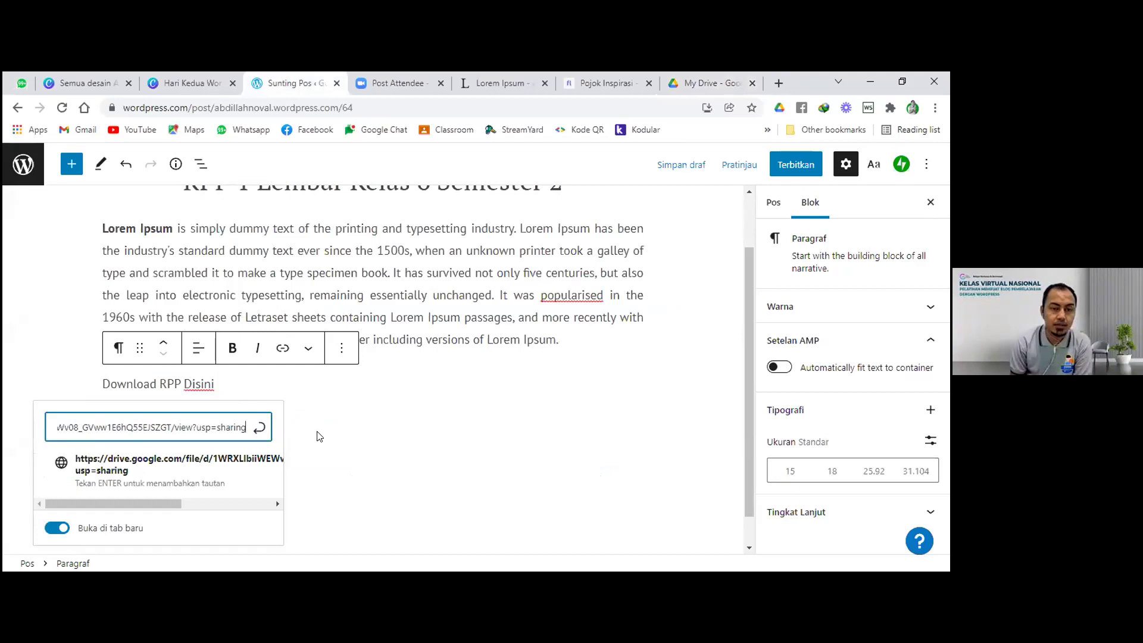
click(318, 436)
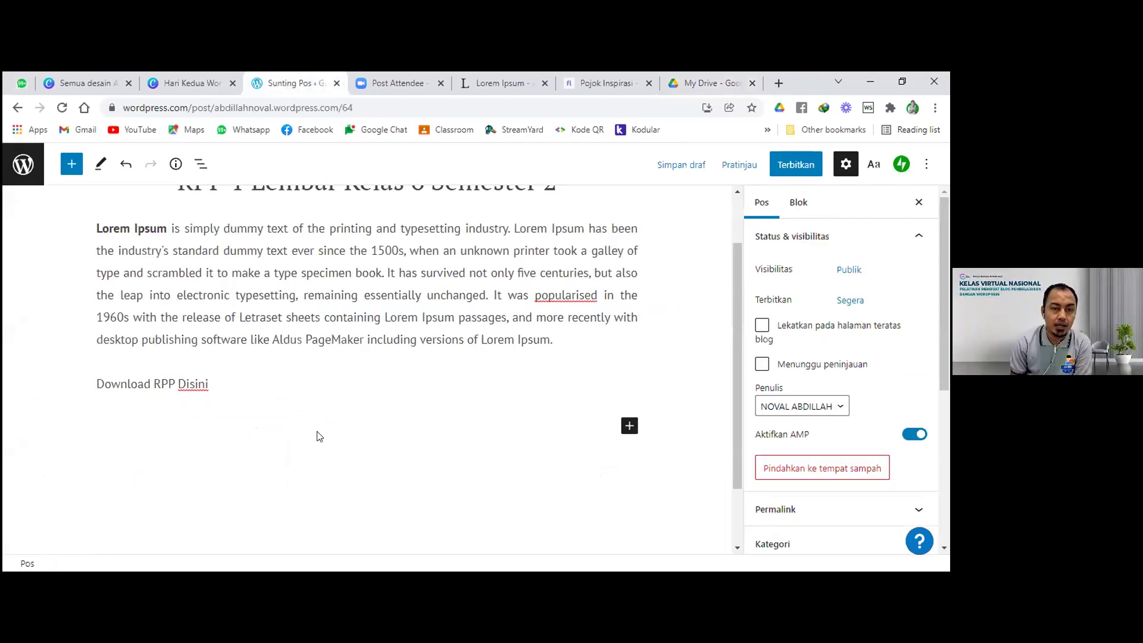
scroll(288, 429, up, 1)
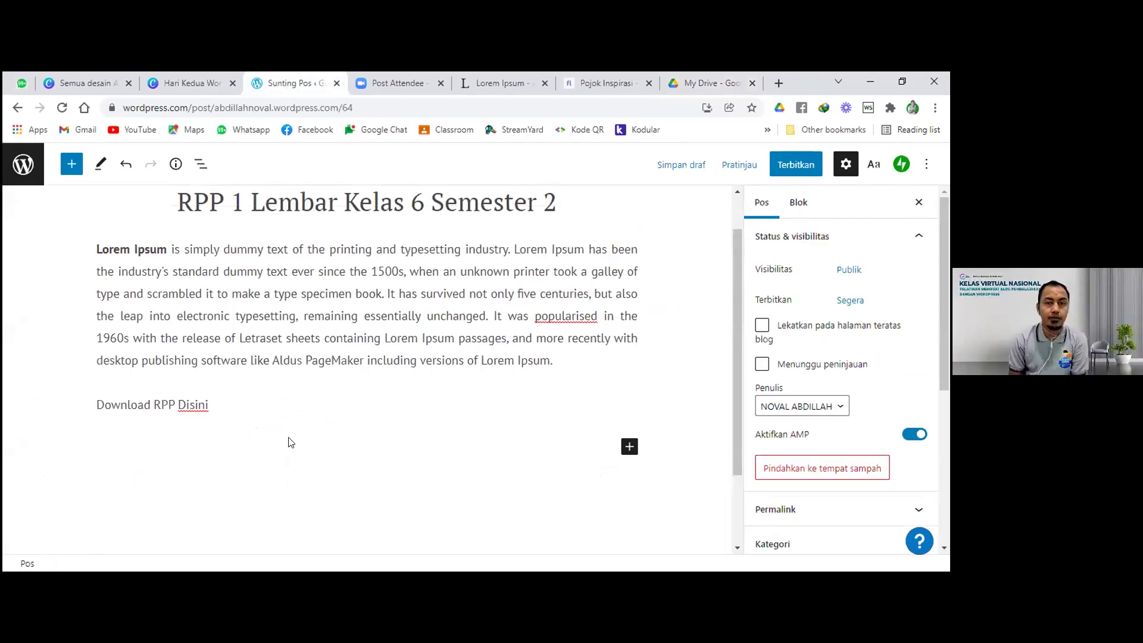
scroll(300, 427, down, 1)
scroll(303, 426, up, 1)
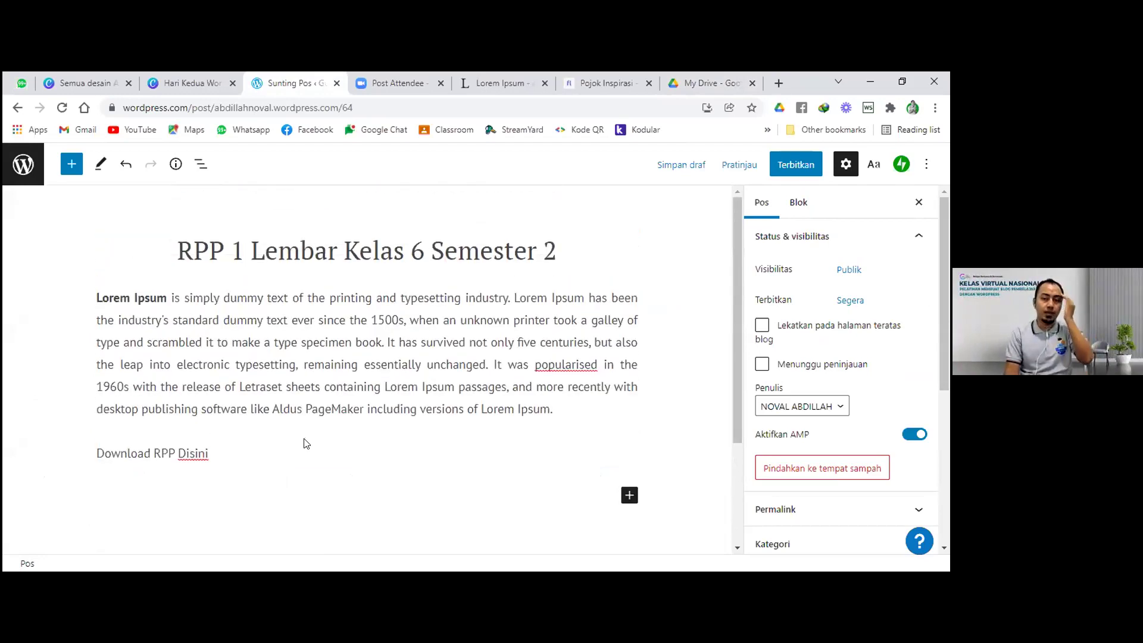
click(838, 169)
click(841, 169)
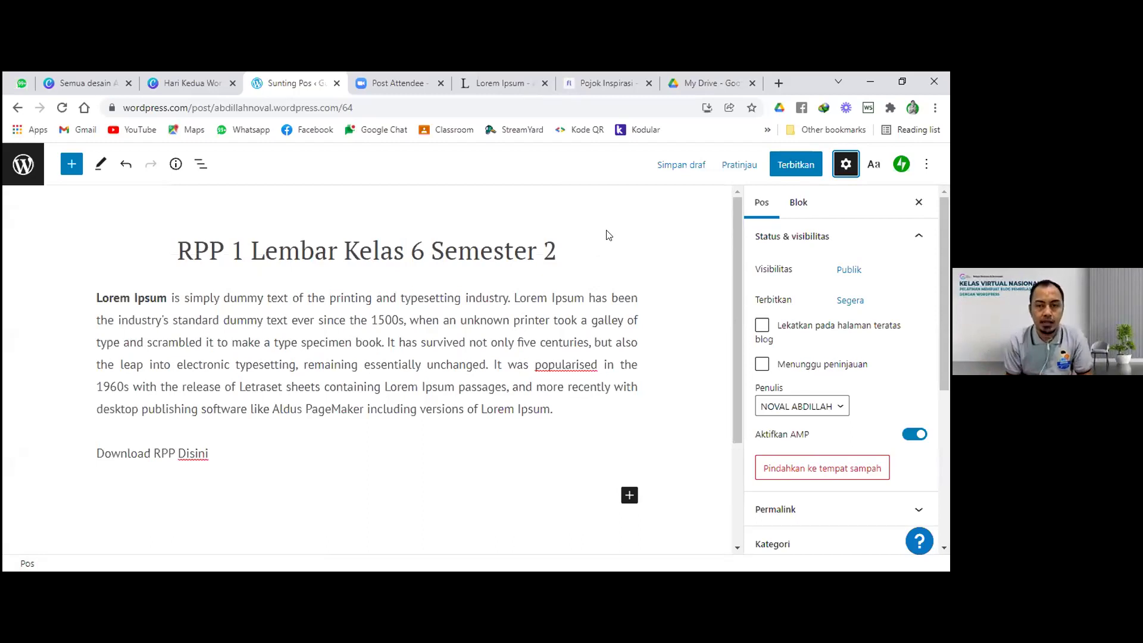
Step: Create a new category named RPP 1 Lembar and keep it assigned to the RPP 1 Lembar Kelas 6 Semester 2 post
scroll(826, 348, down, 2)
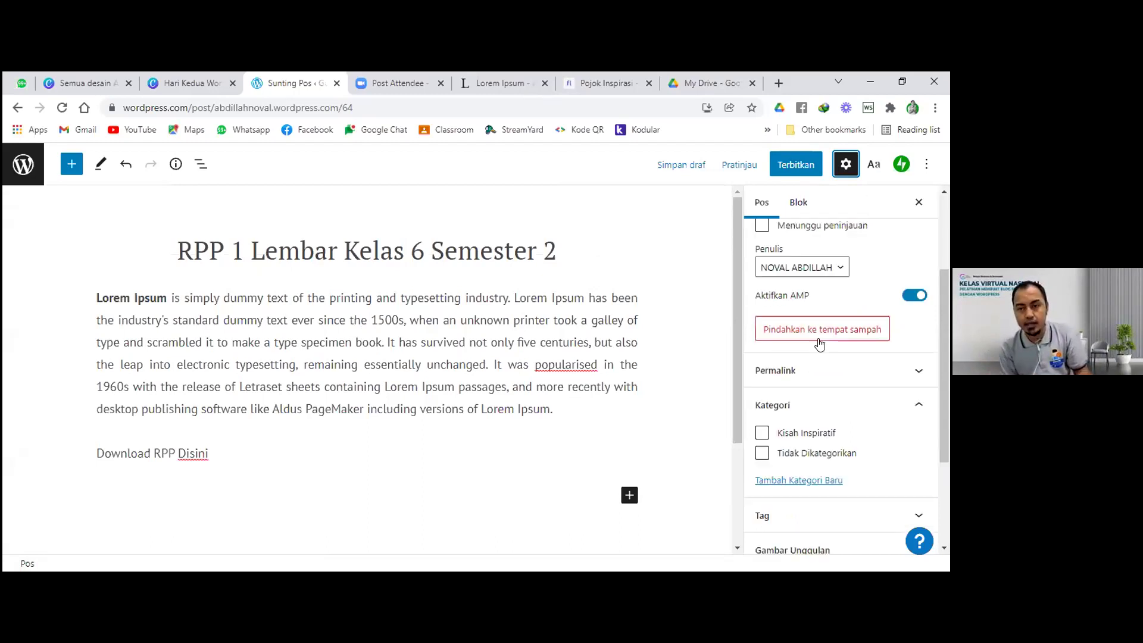
scroll(824, 431, down, 1)
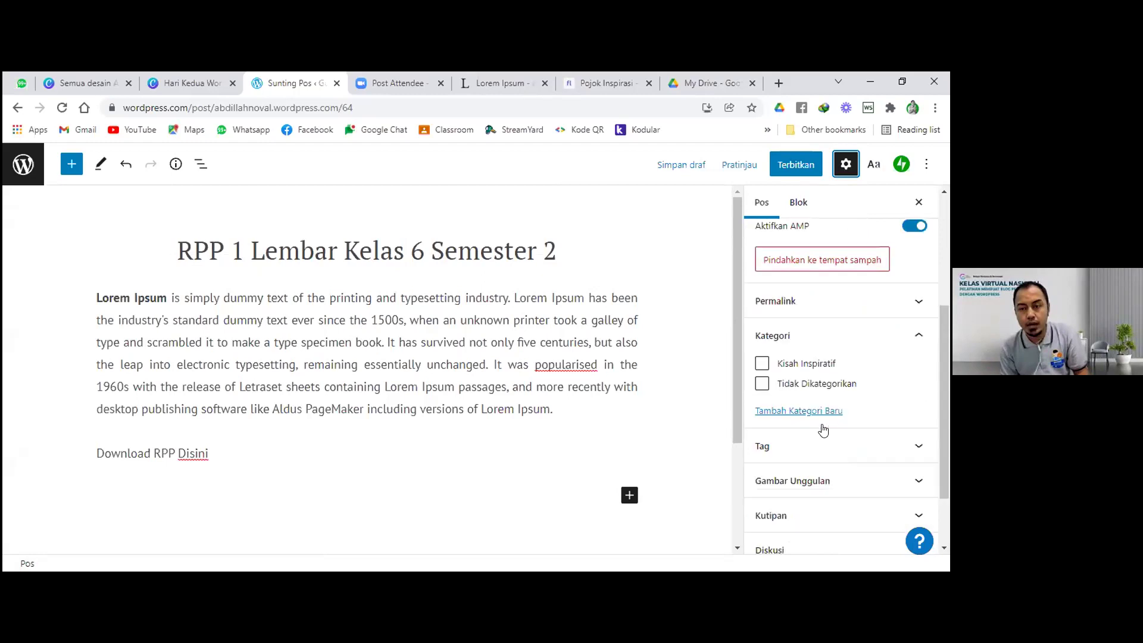
click(822, 411)
click(822, 450)
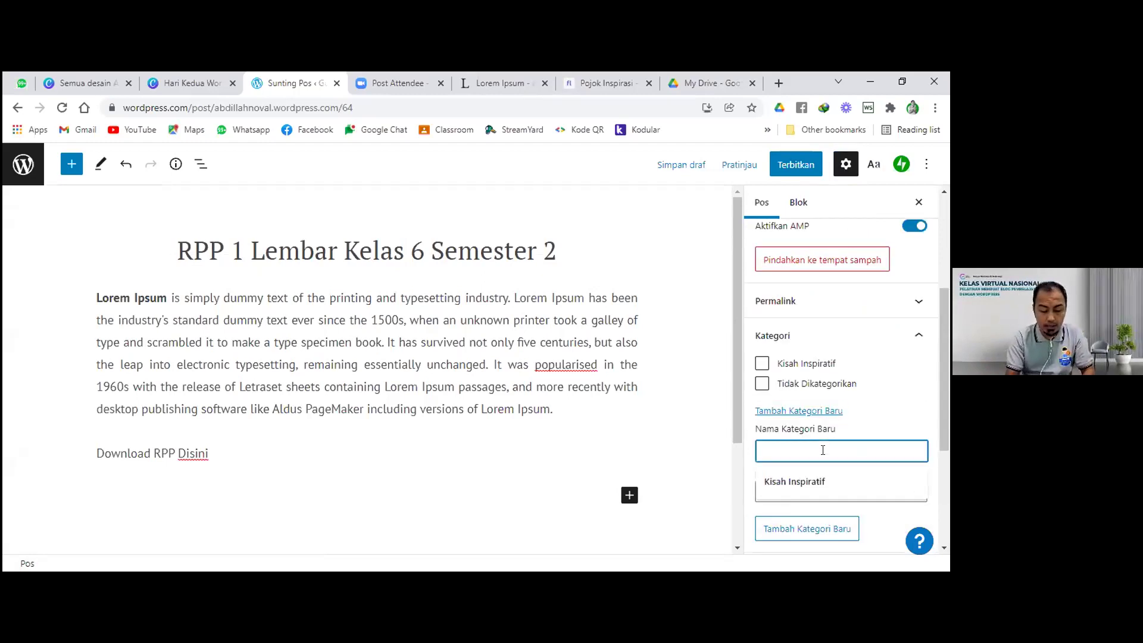
text(RPP 1 Lembar)
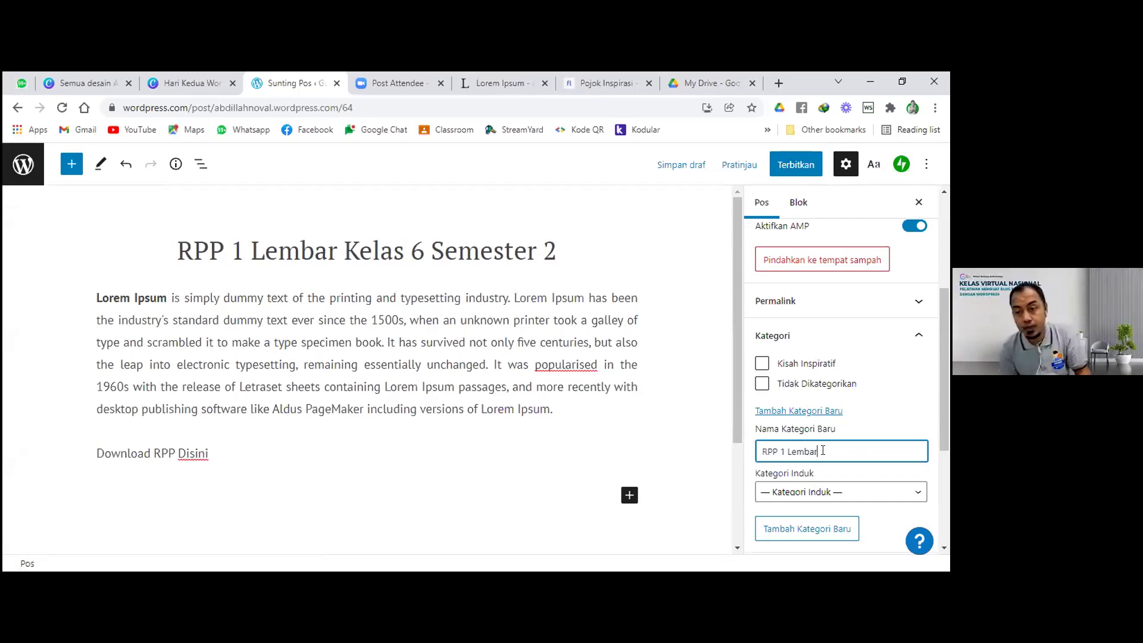
click(819, 539)
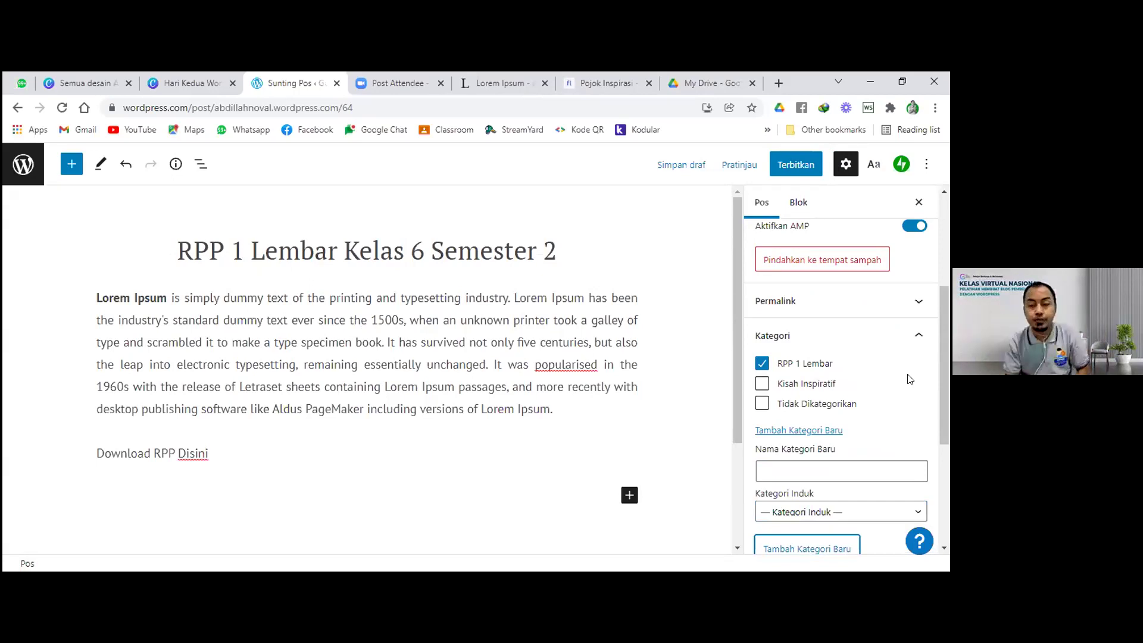
click(763, 364)
click(779, 364)
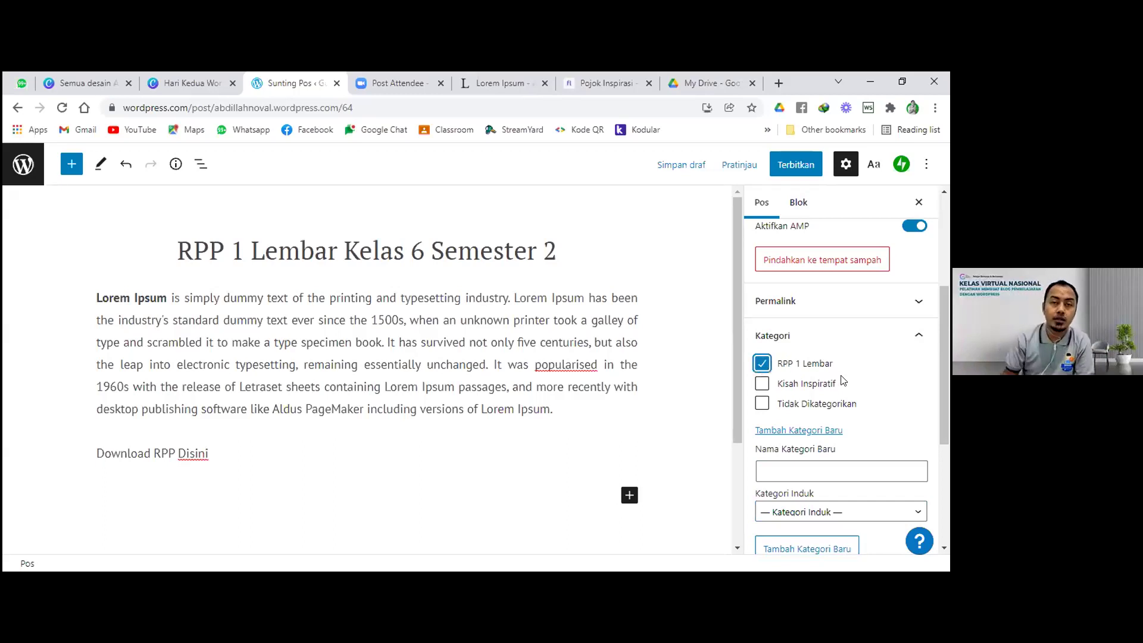
Step: Publish the RPP 1 Lembar Kelas 6 Semester 2 post on the Goresan Pelangi site
scroll(845, 393, down, 2)
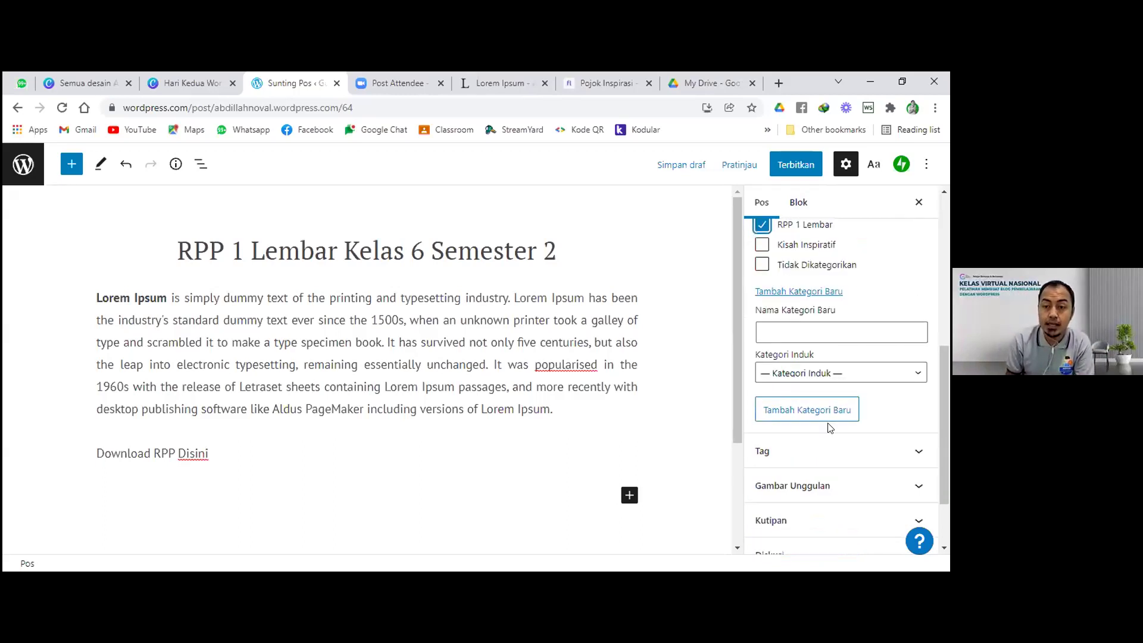
scroll(831, 428, up, 1)
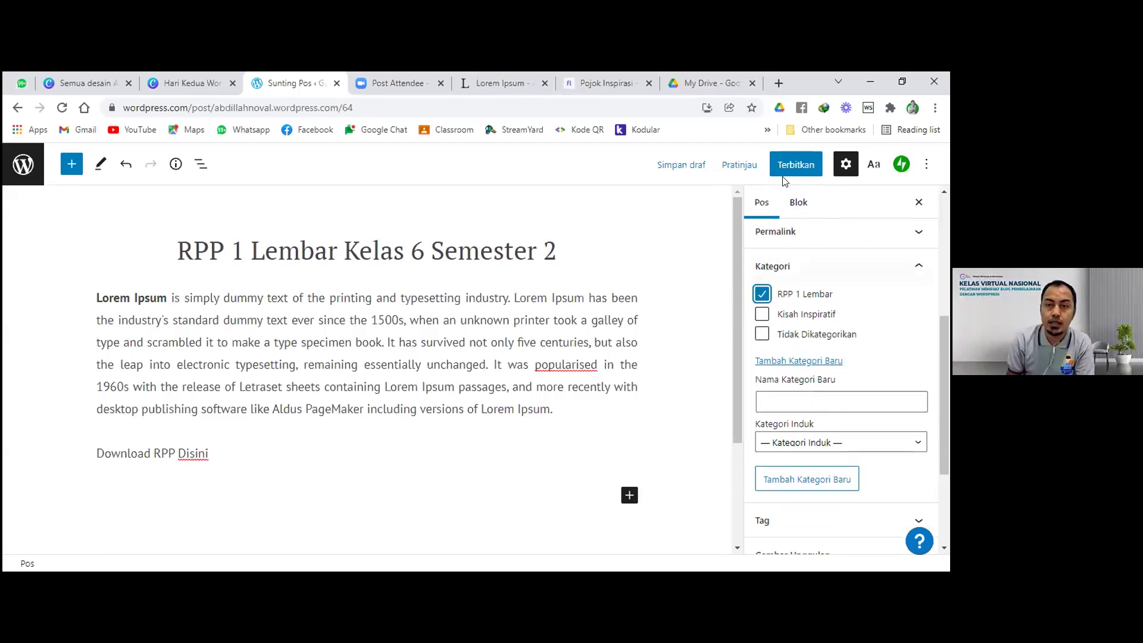
click(796, 164)
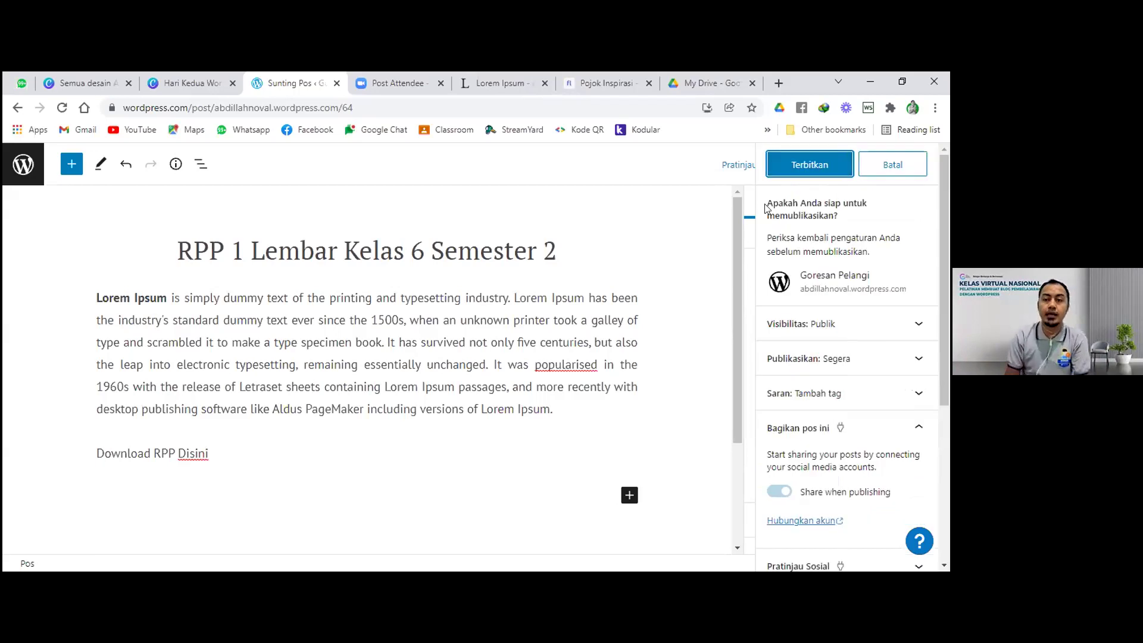
click(822, 169)
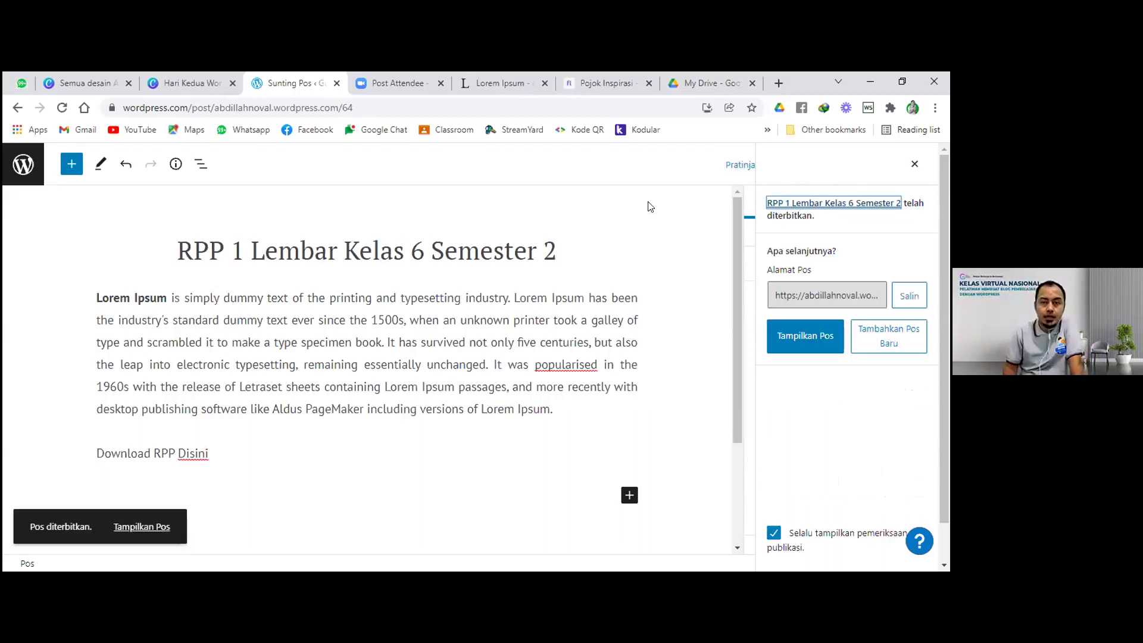
Step: Leave the post editor and review the list of published posts
click(9, 163)
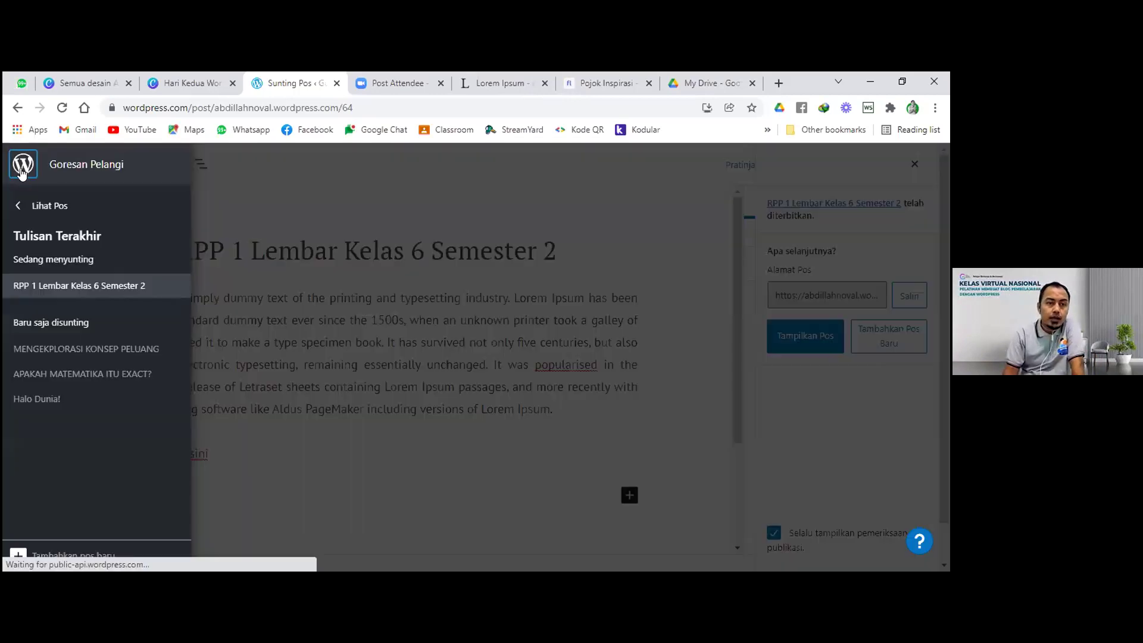
click(41, 208)
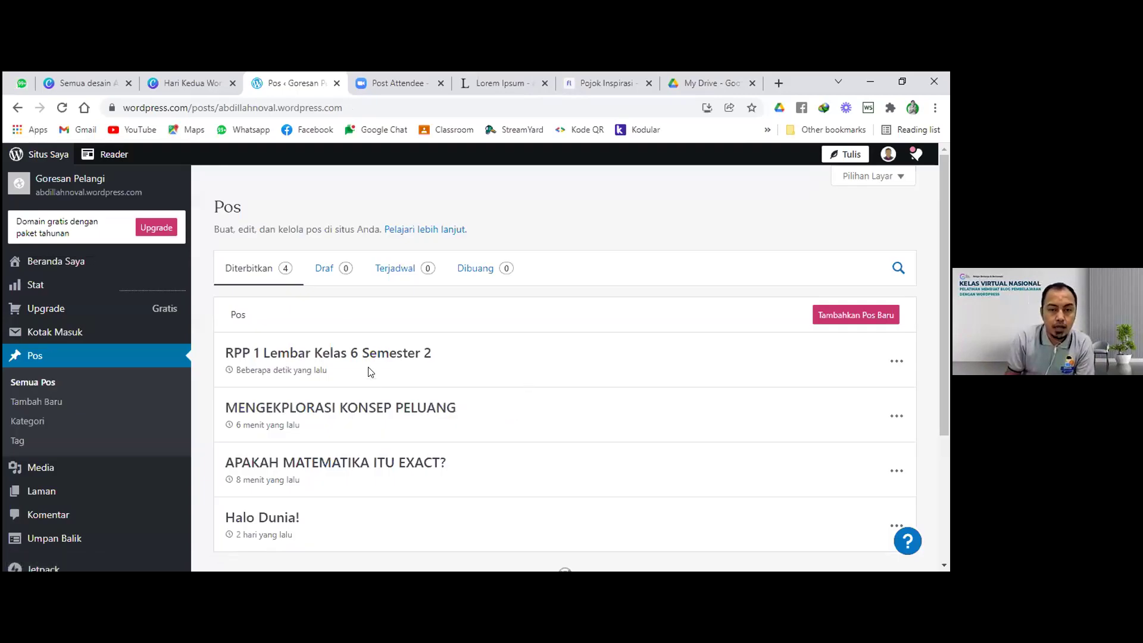
scroll(349, 361, down, 1)
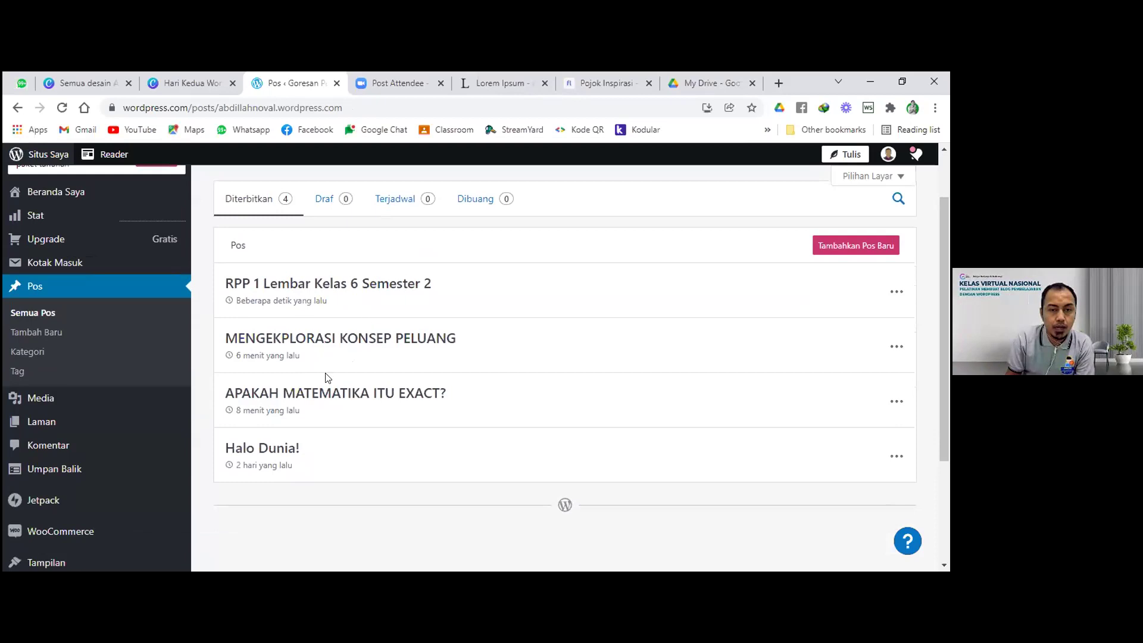
scroll(153, 383, up, 1)
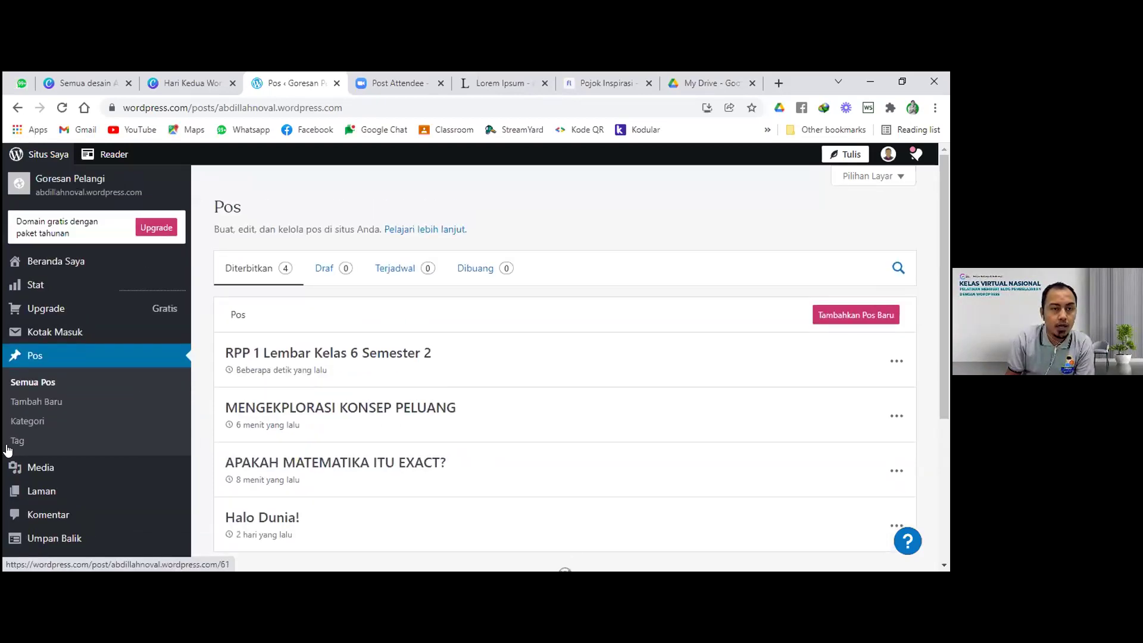
Step: Preview the Goresan Pelangi site and check which posts the Kisah Inspiratif page shows
click(19, 187)
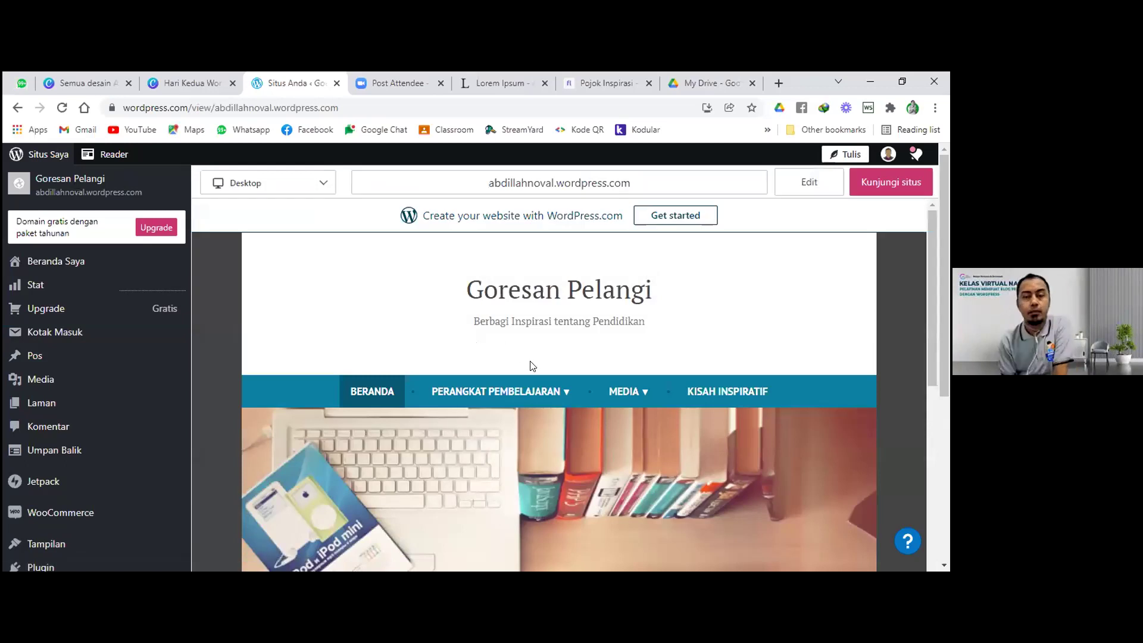
click(725, 391)
scroll(737, 334, down, 1)
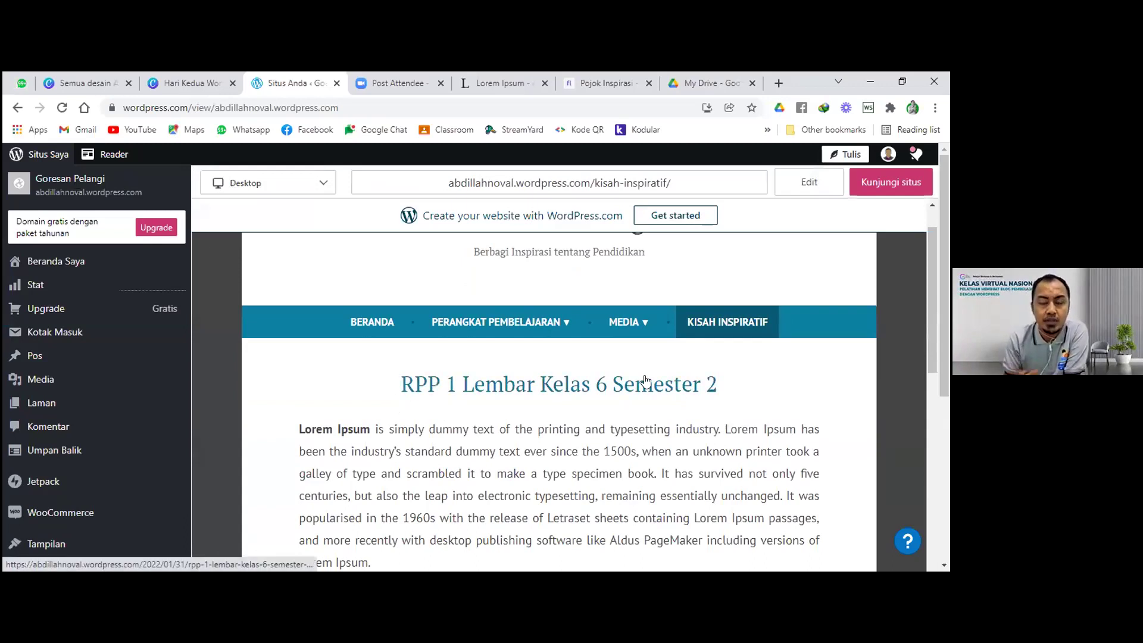
scroll(646, 380, down, 2)
scroll(616, 378, up, 1)
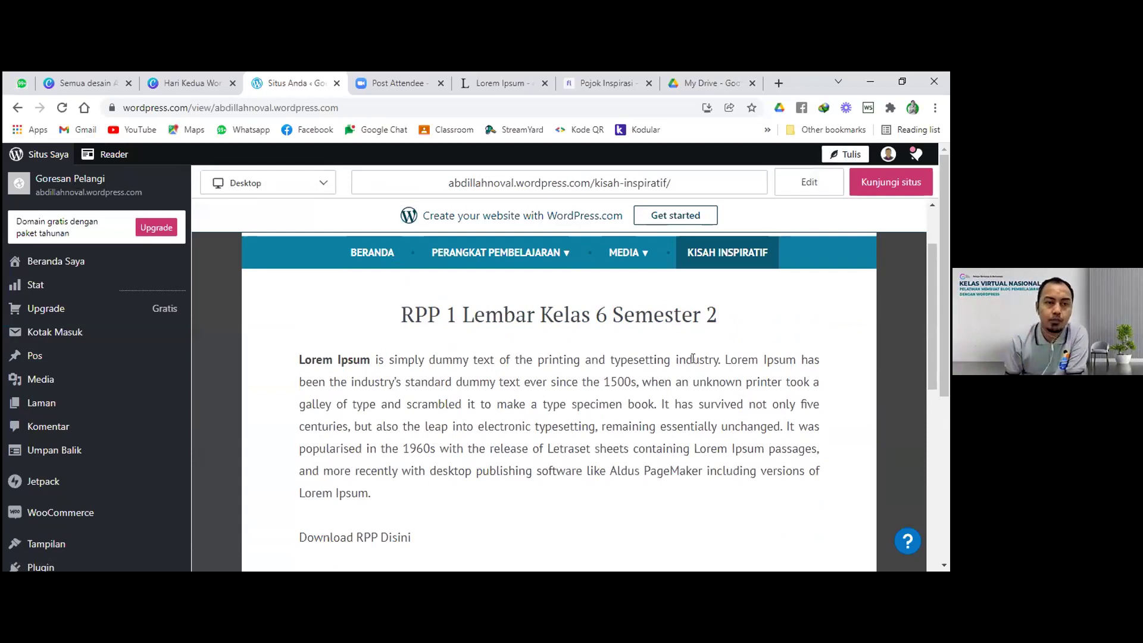
scroll(468, 365, up, 1)
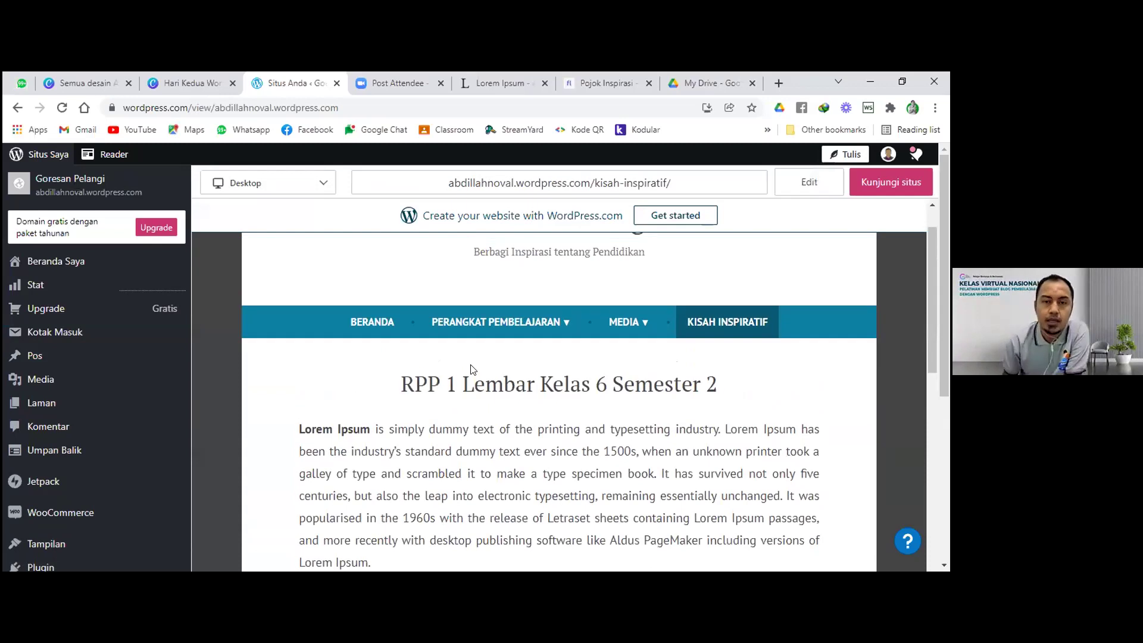
Step: Set the Kisah Inspiratif page as a regular page instead of the latest-posts page
click(105, 402)
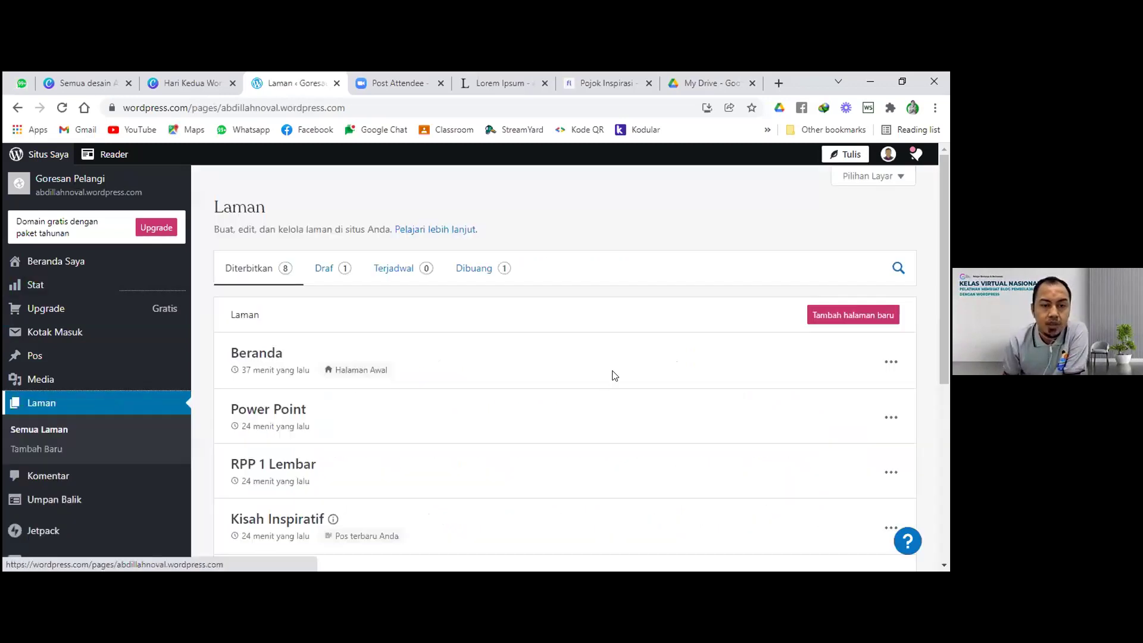
scroll(613, 375, down, 3)
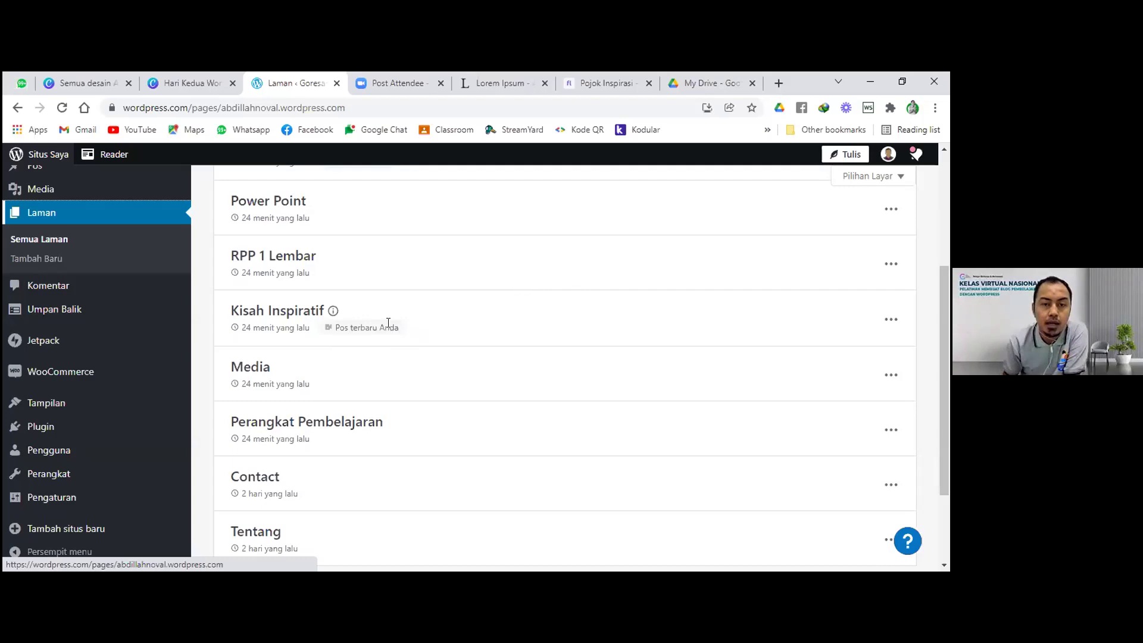
click(891, 319)
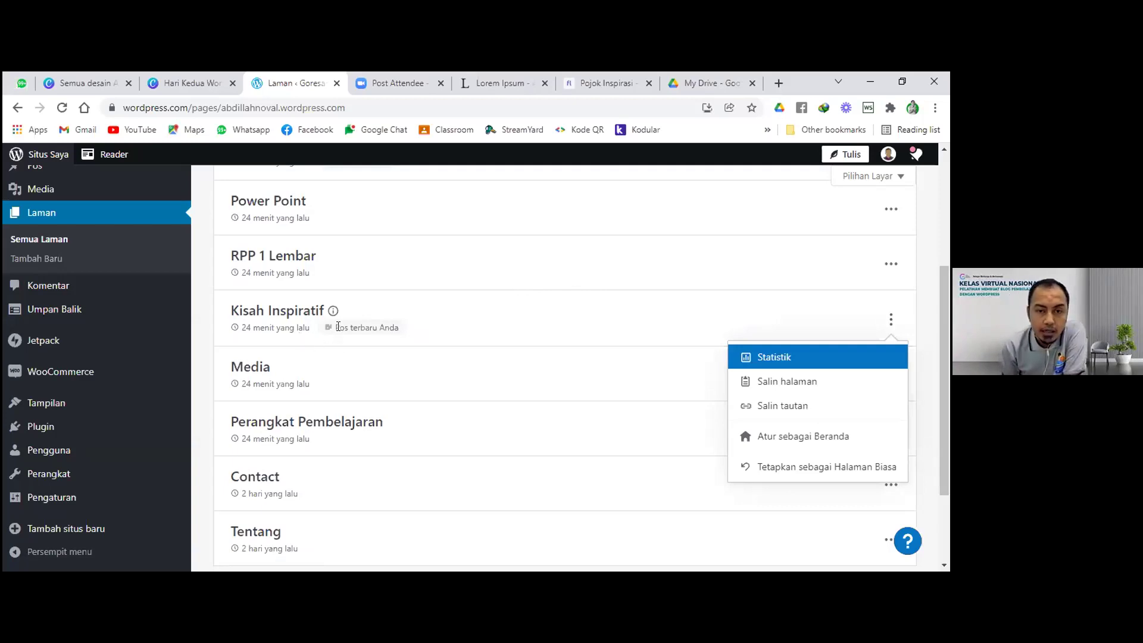
click(790, 471)
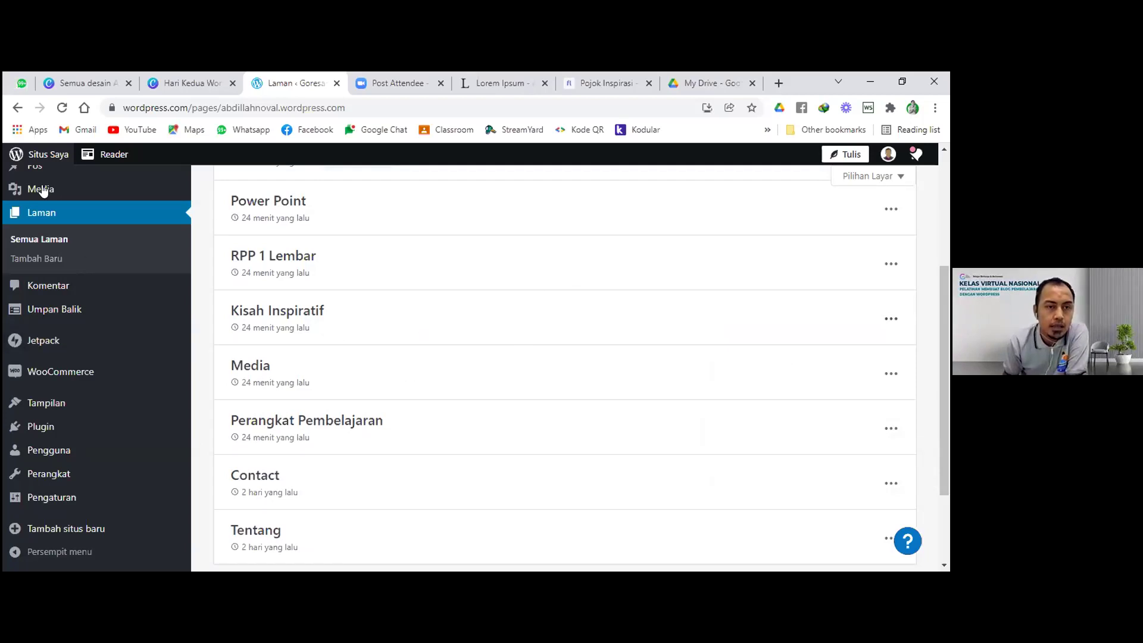
Step: Preview the Kisah Inspiratif page on the site again to check its content
scroll(16, 186, up, 4)
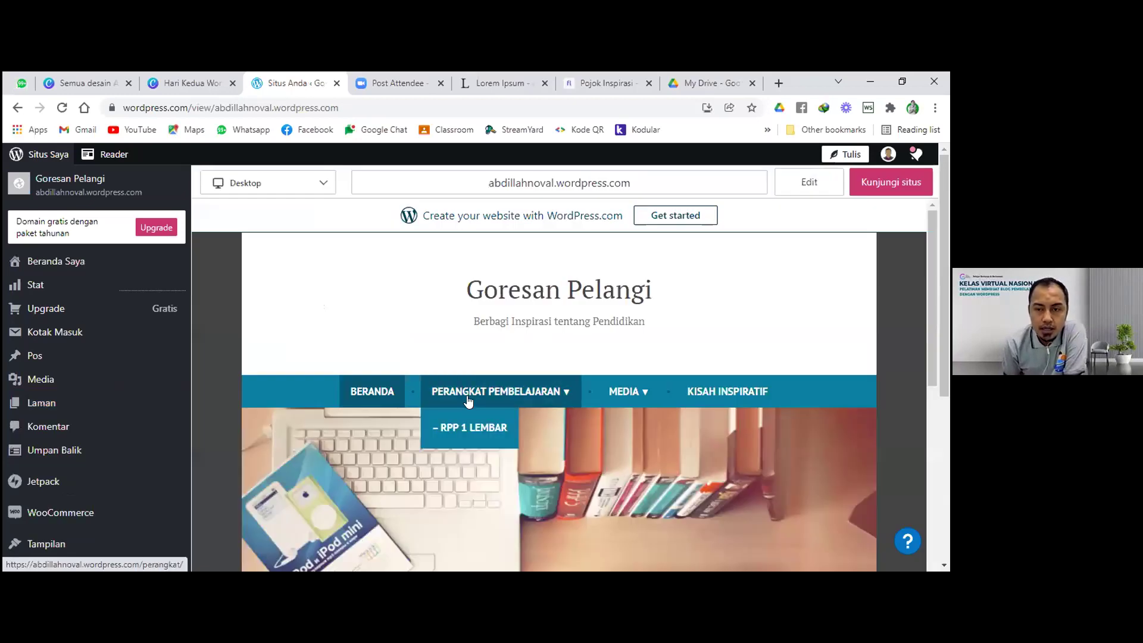
click(758, 393)
scroll(647, 428, down, 2)
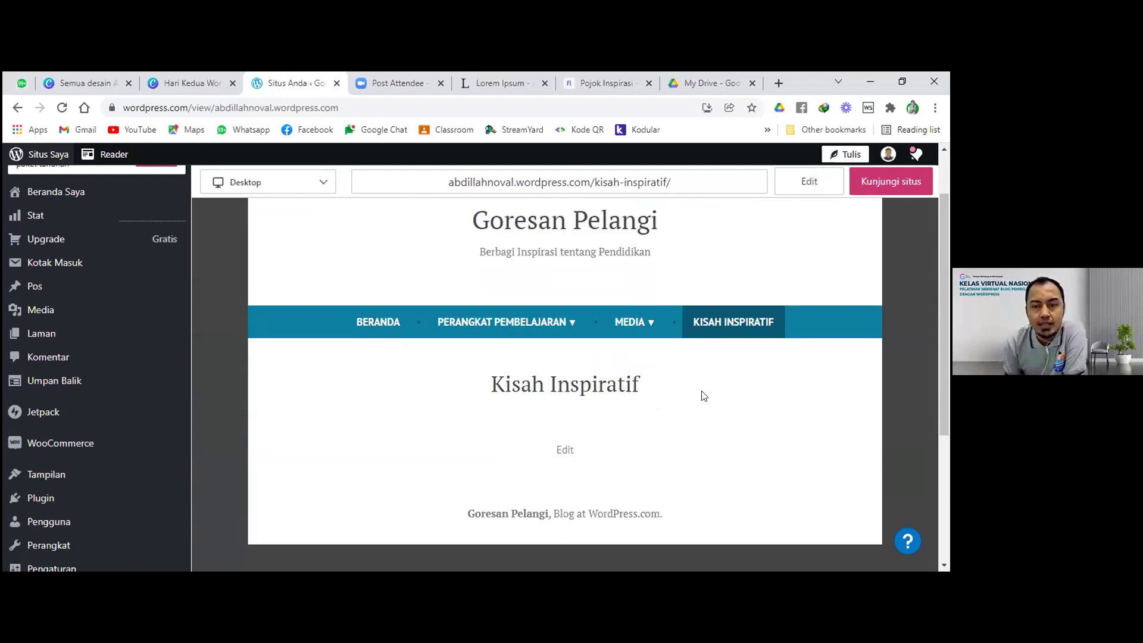
scroll(518, 366, up, 2)
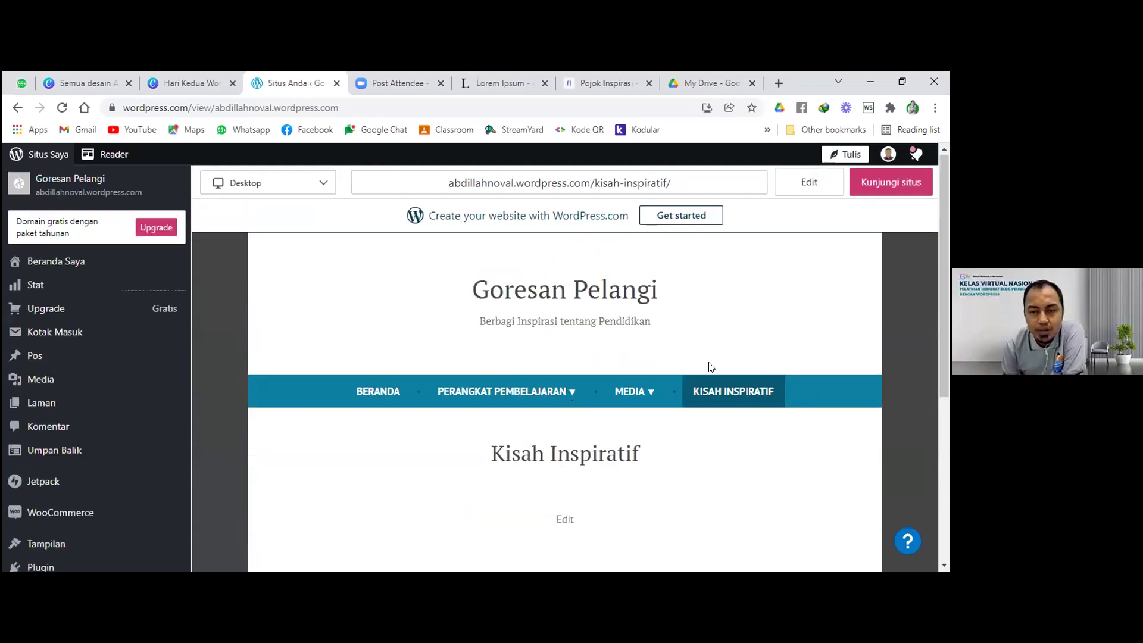
Step: Open the Customizer for the active Shawburn theme
click(154, 288)
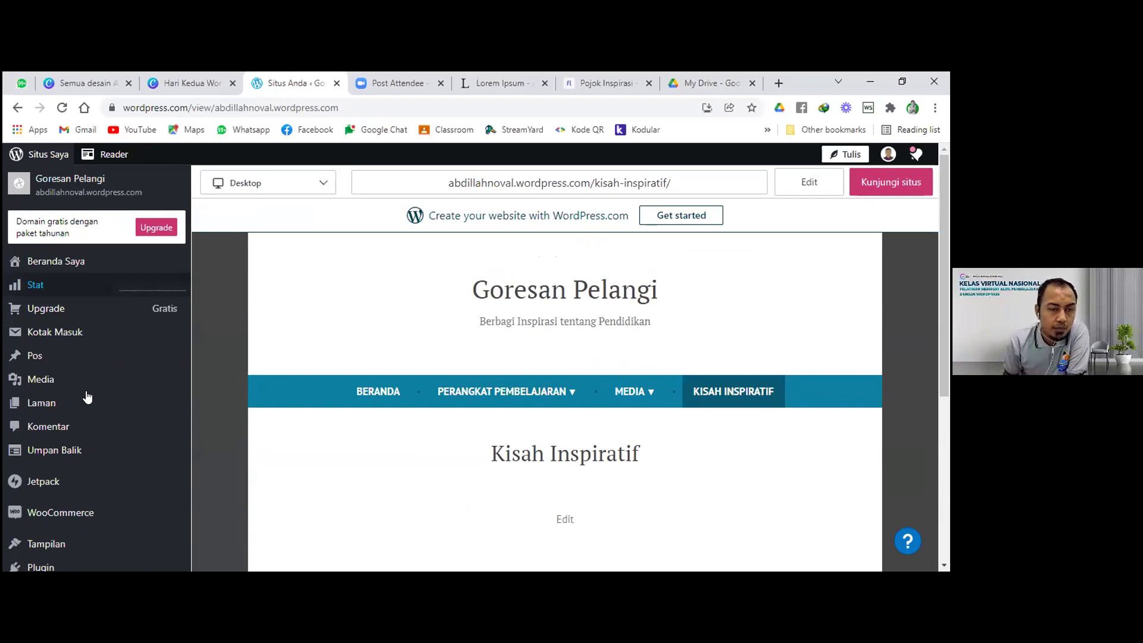
scroll(94, 414, down, 3)
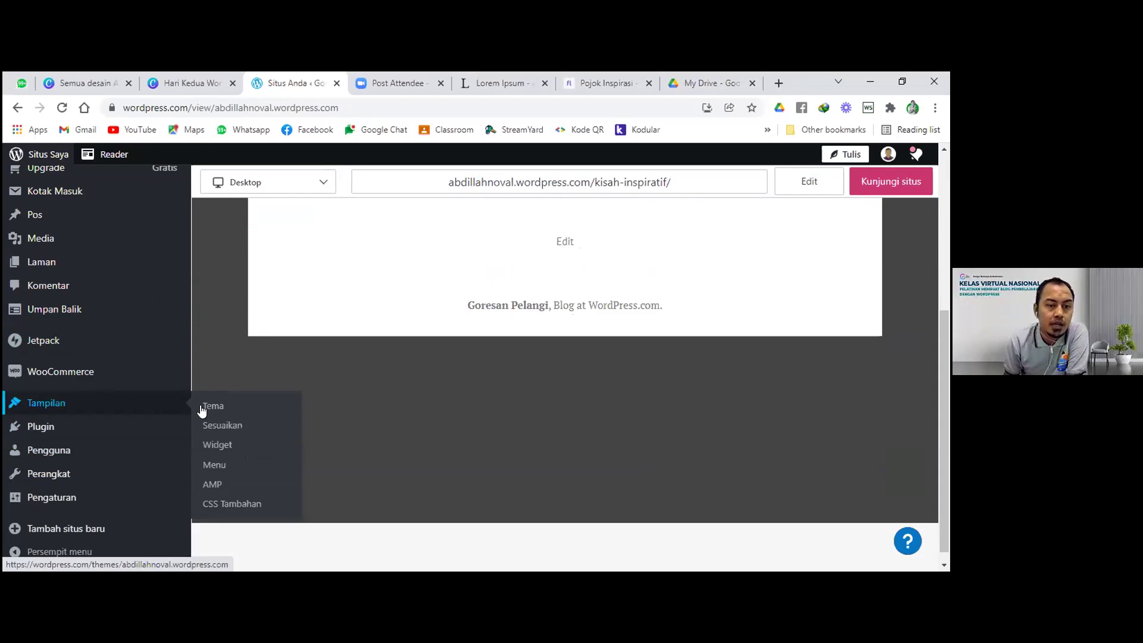
click(225, 466)
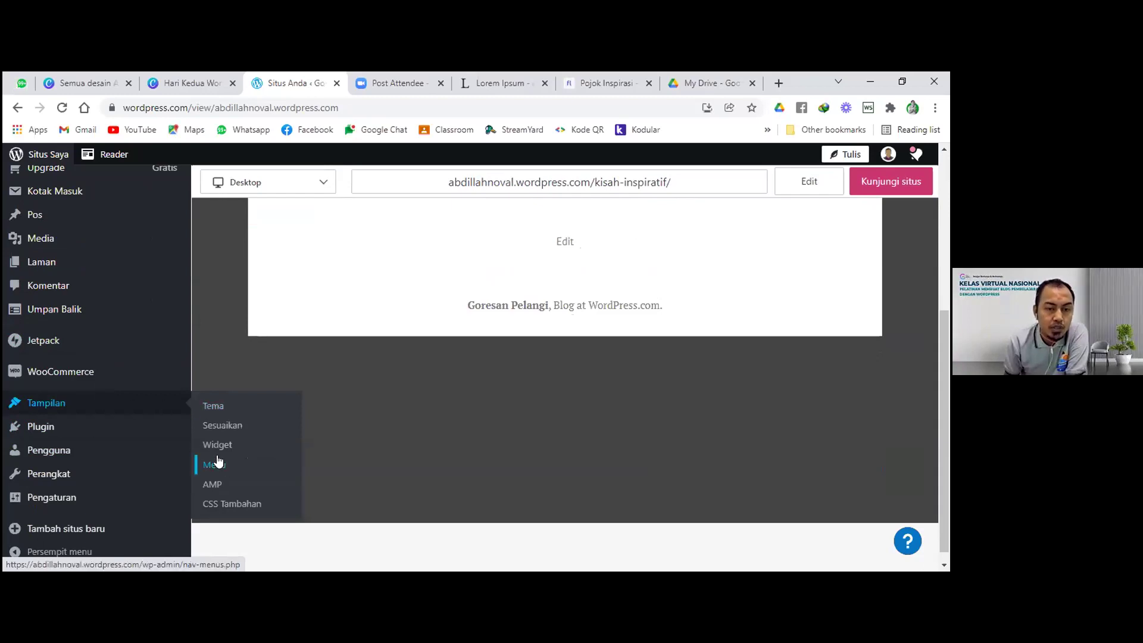
click(224, 409)
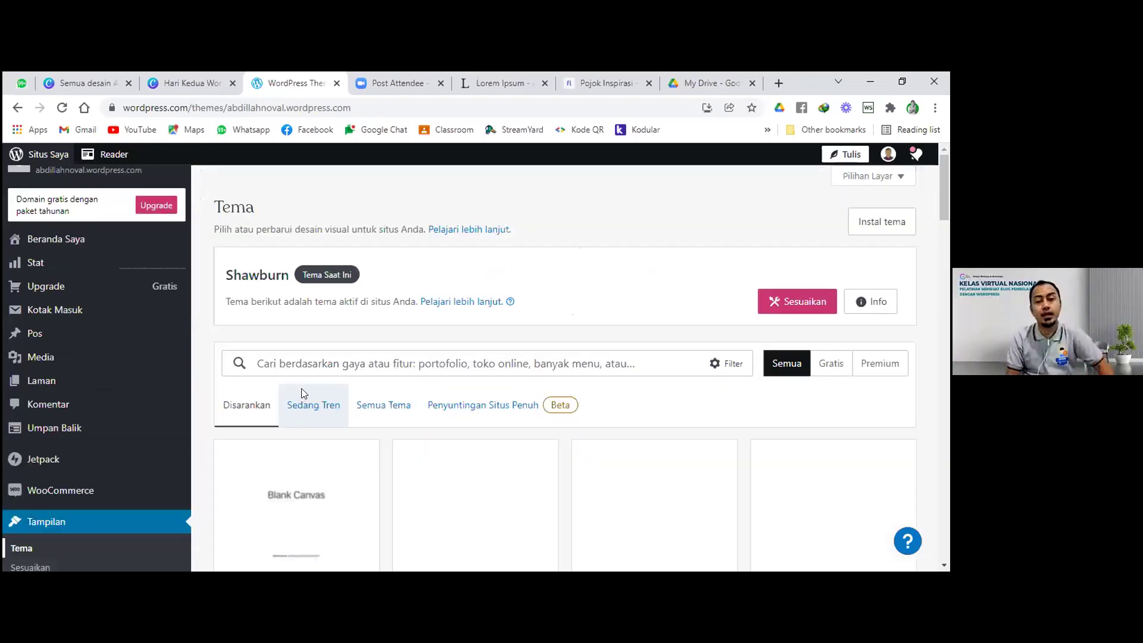
click(786, 311)
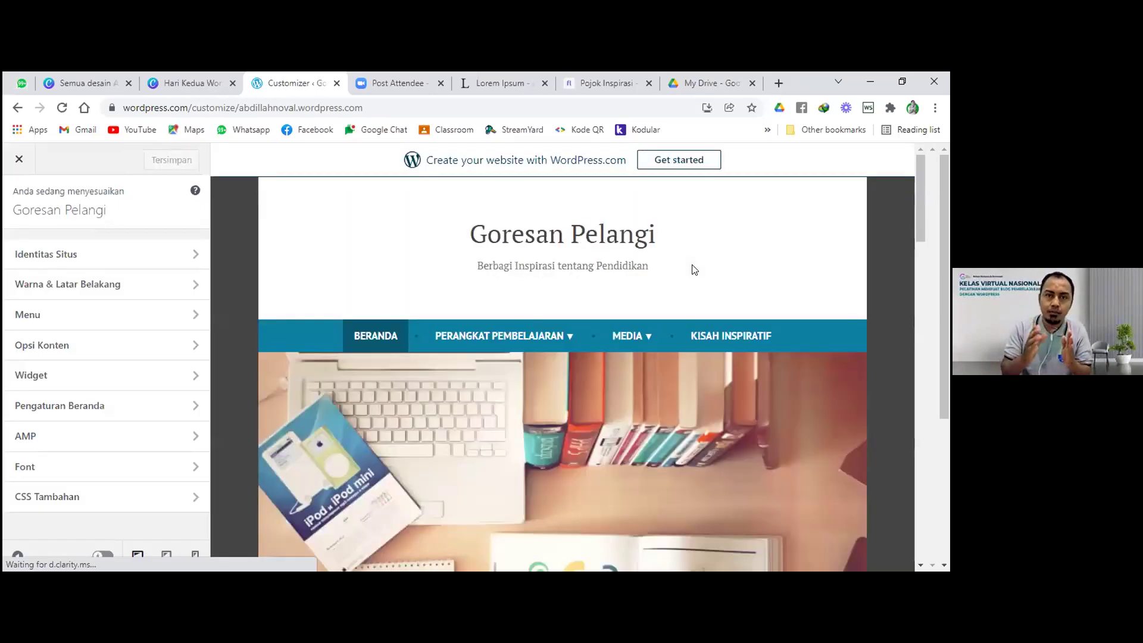
Step: Open the existing Tentang Saya navigation menu for editing in the Customizer
click(103, 328)
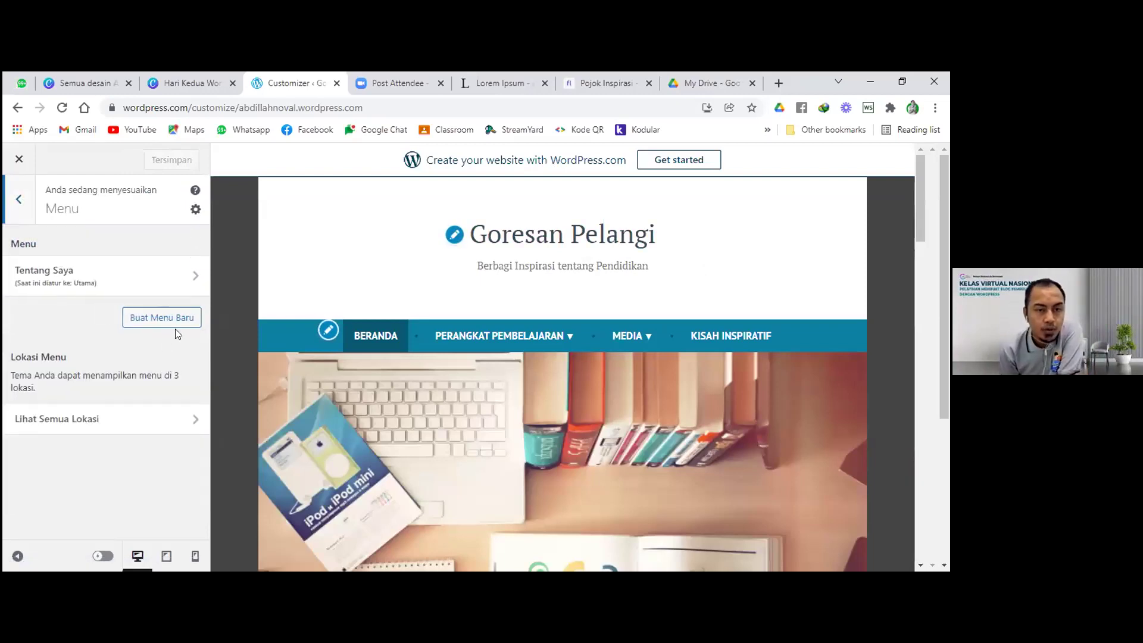
click(159, 319)
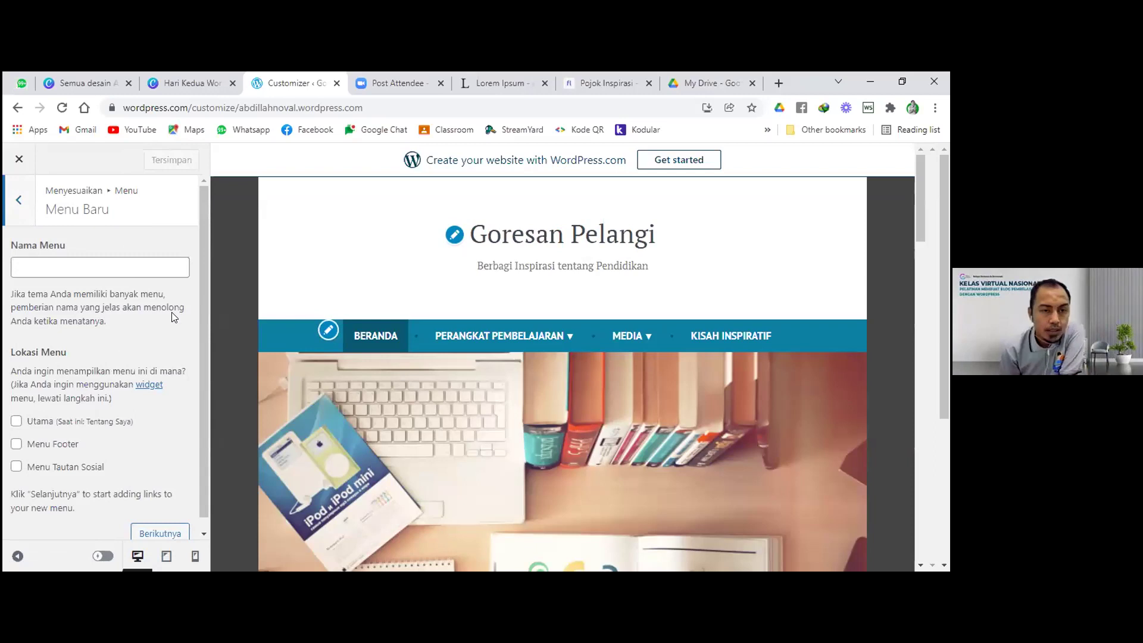
click(21, 202)
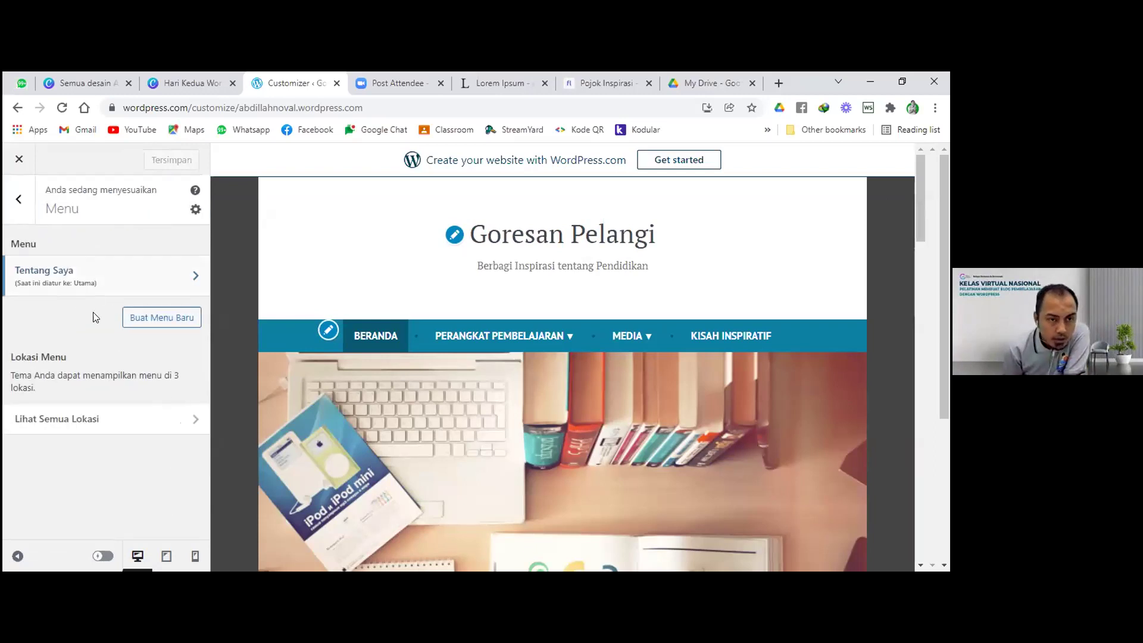
click(99, 280)
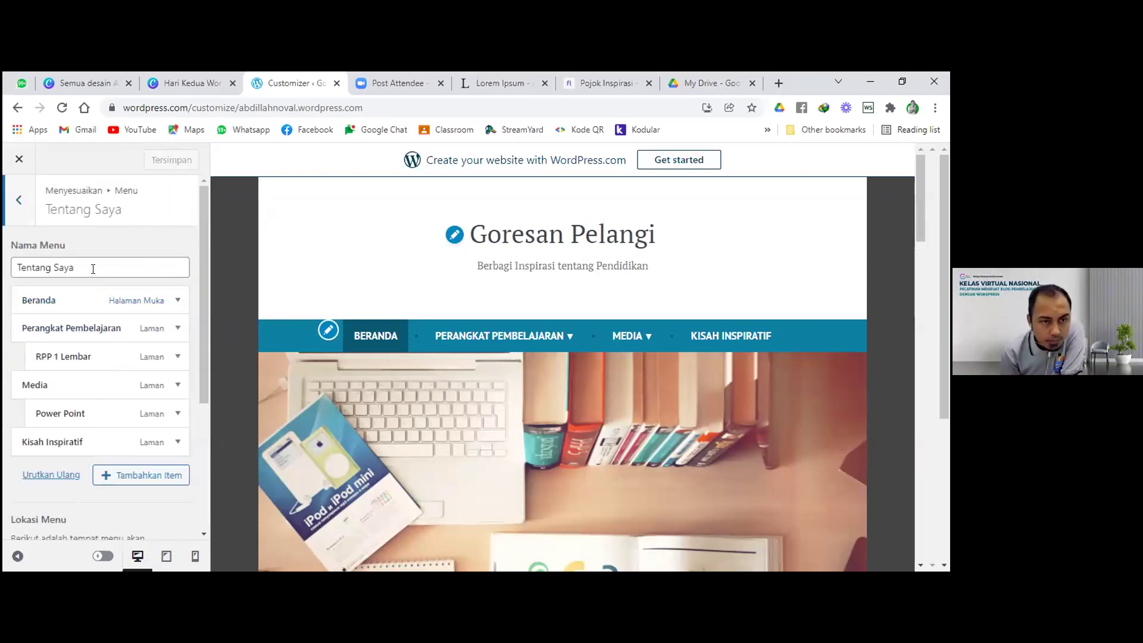
triple_click(56, 260)
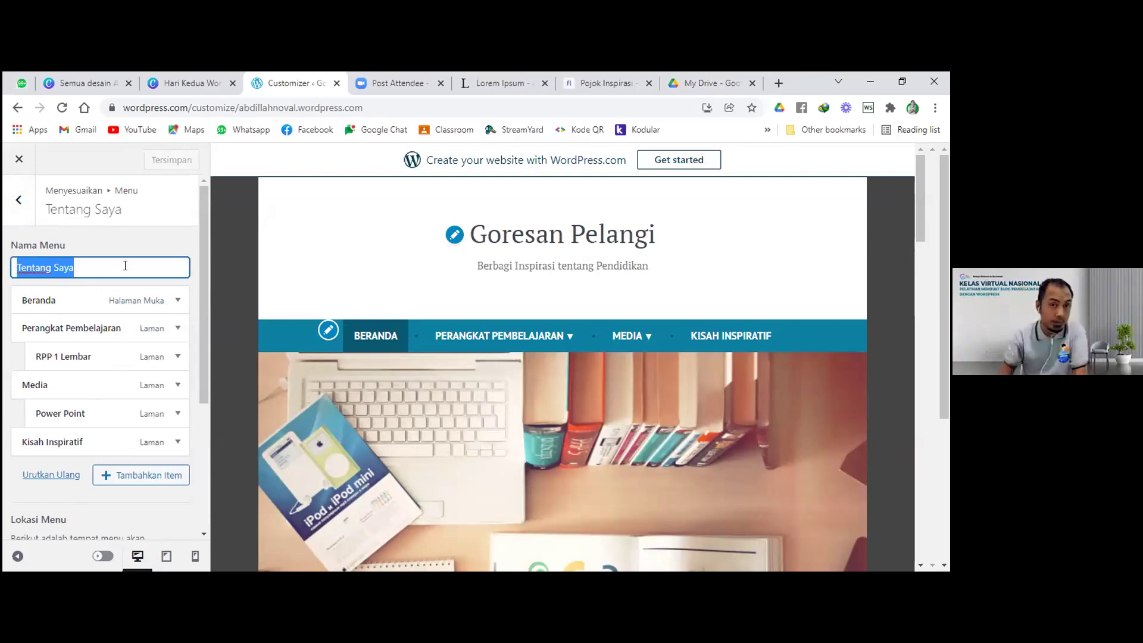
Step: Replace the Kisah Inspiratif page item in the Tentang Saya menu with the Kisah Inspiratif category
click(147, 476)
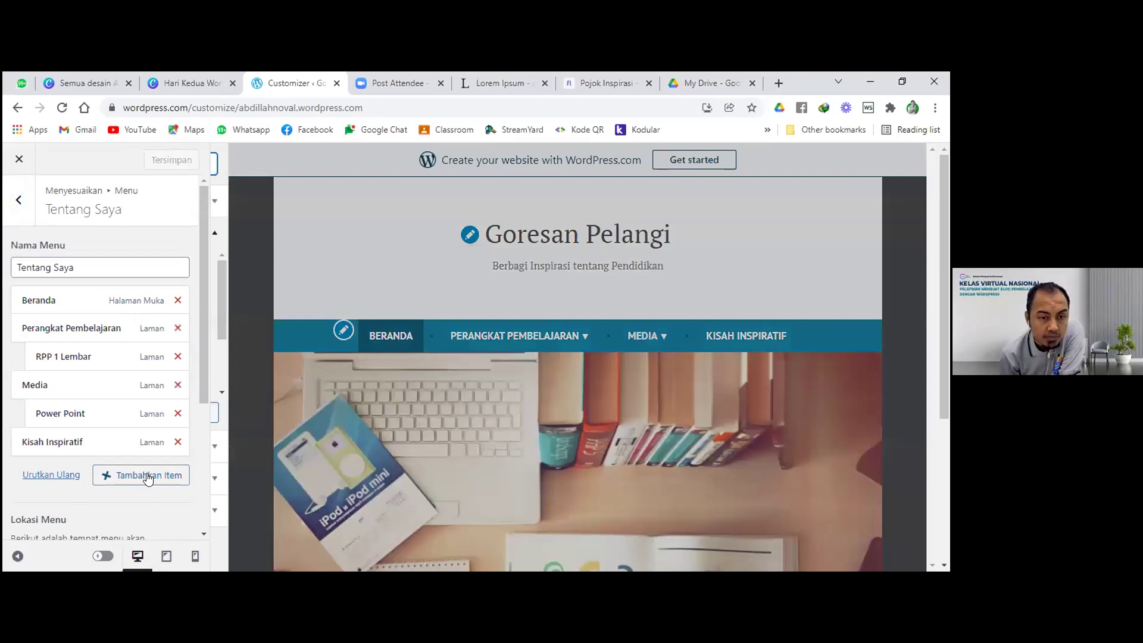
drag(412, 289, 409, 319)
click(368, 482)
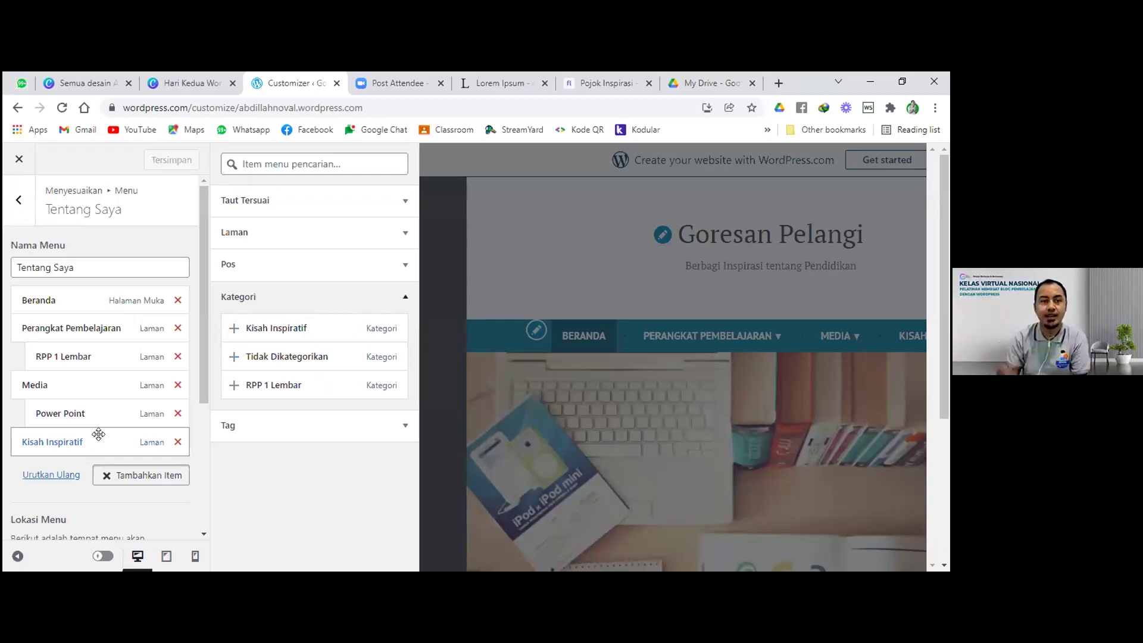
click(177, 442)
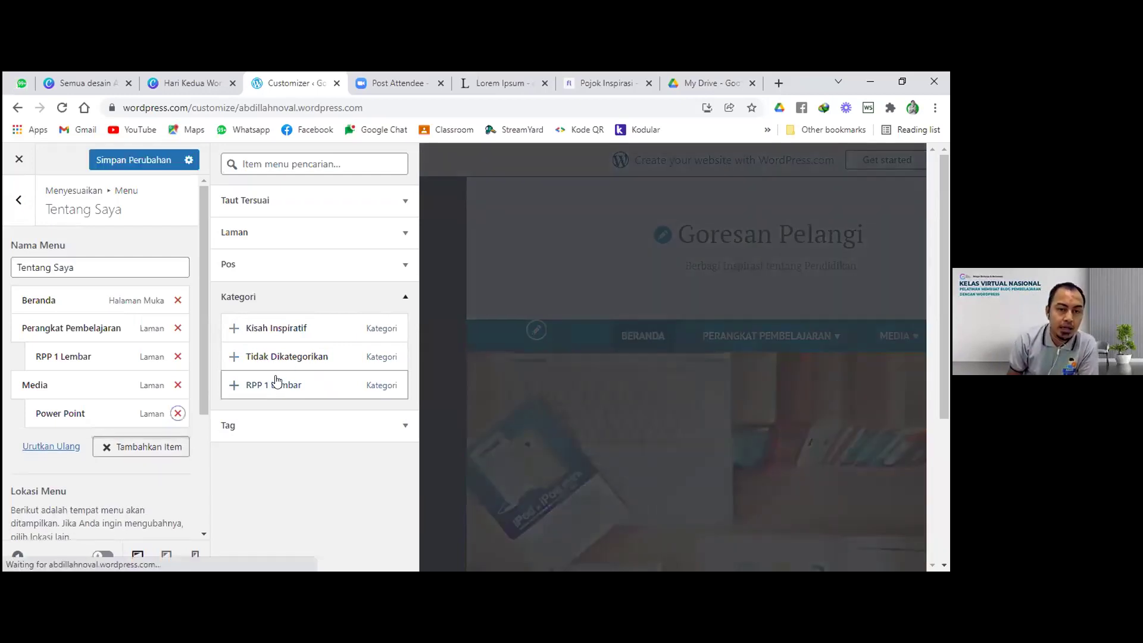
drag(253, 328, 301, 332)
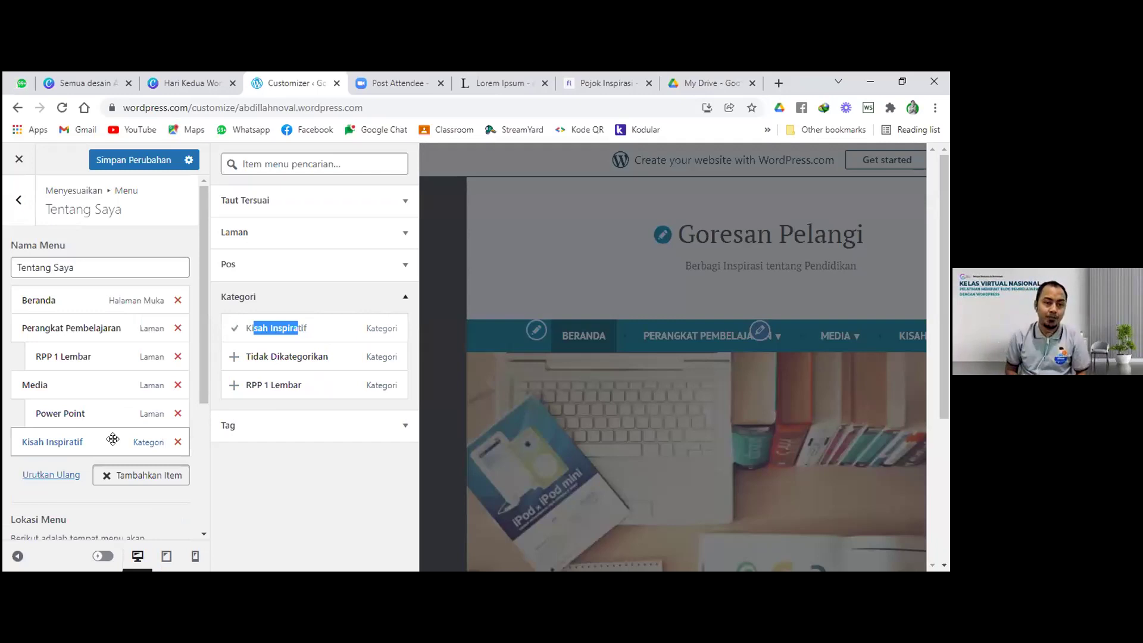
Step: Replace the RPP 1 Lembar page item with the RPP 1 Lembar category nested under Perangkat Pembelajaran, save the menu and close the Customizer
click(88, 352)
click(170, 358)
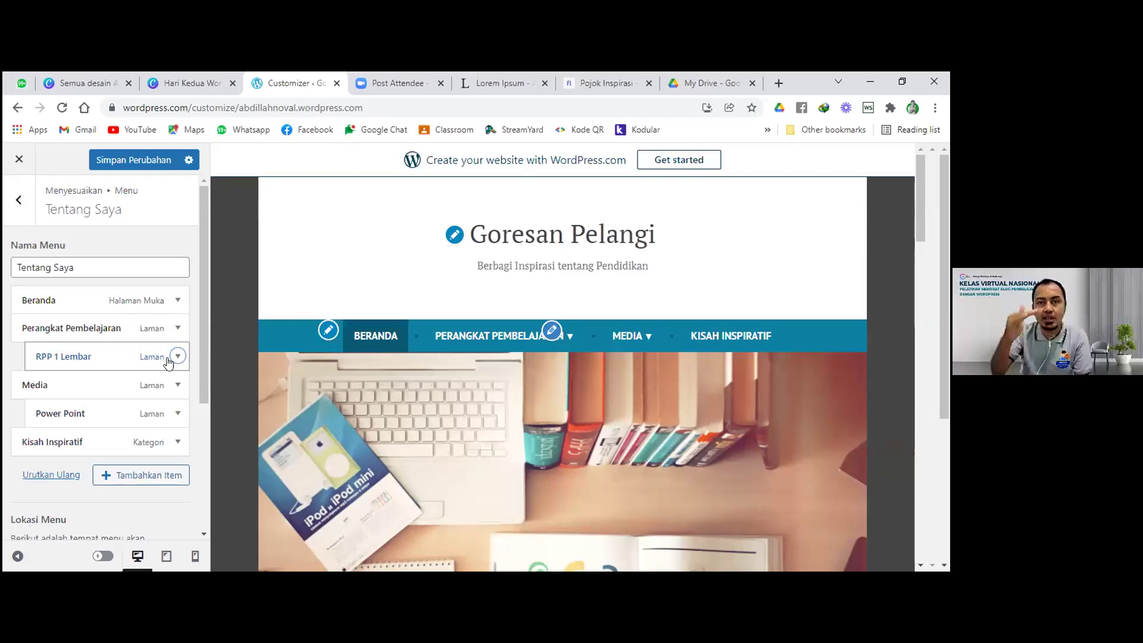
click(156, 476)
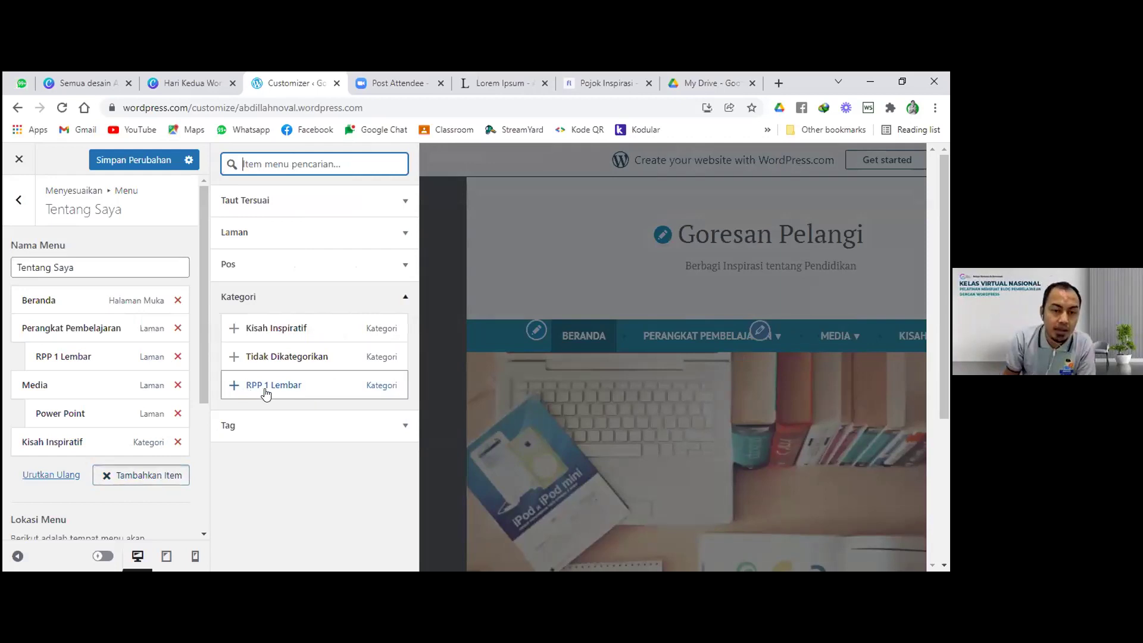
click(178, 357)
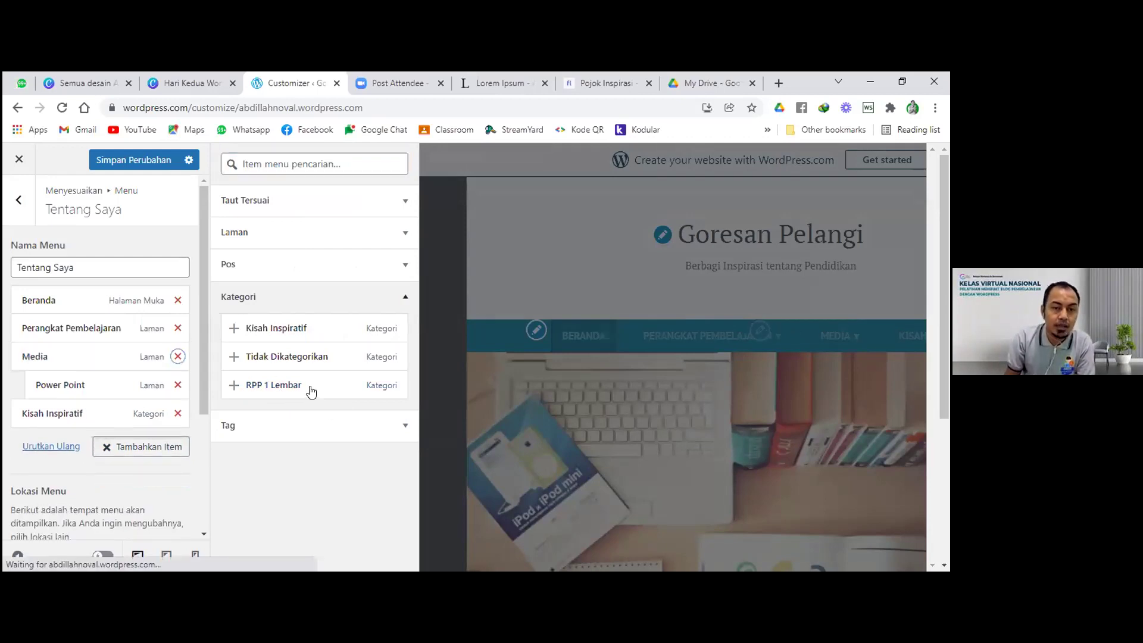
click(310, 389)
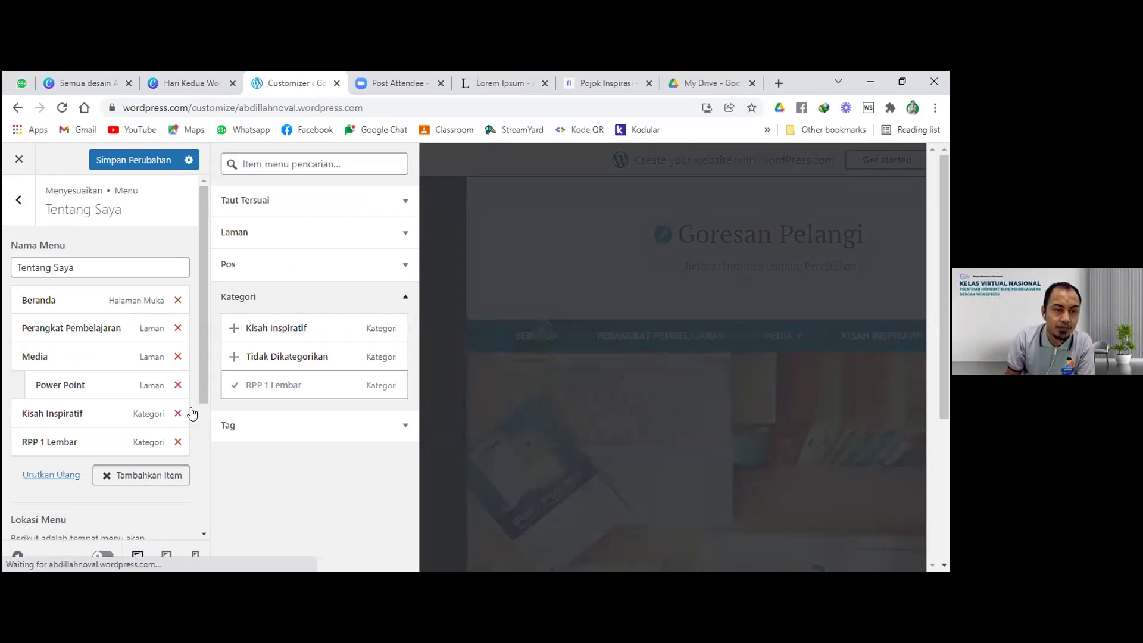
drag(86, 443, 107, 366)
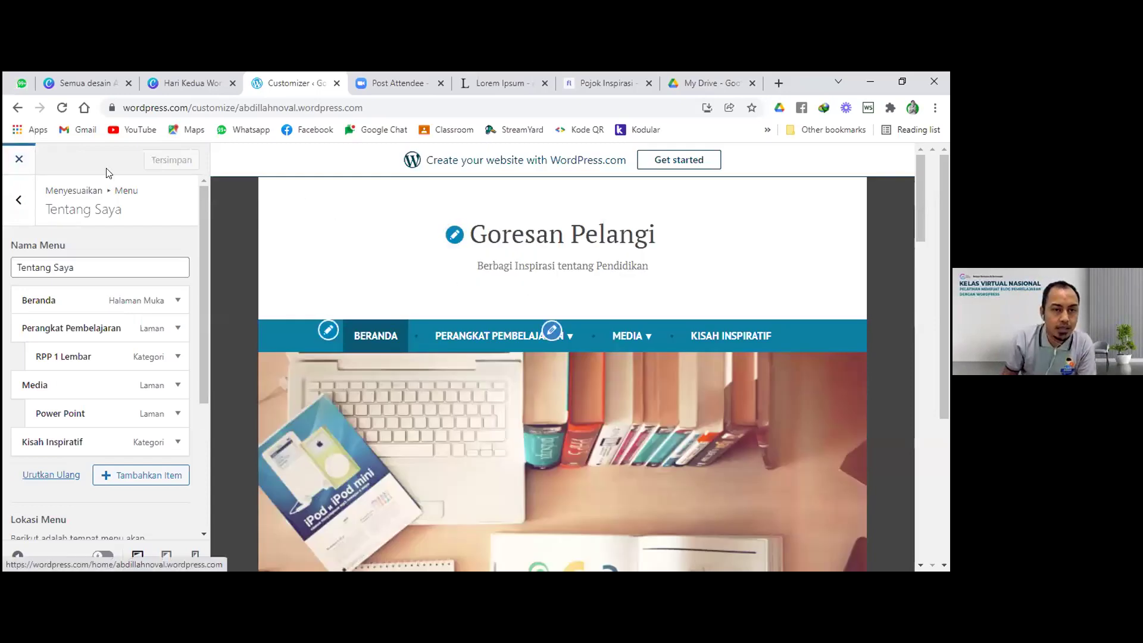
click(16, 161)
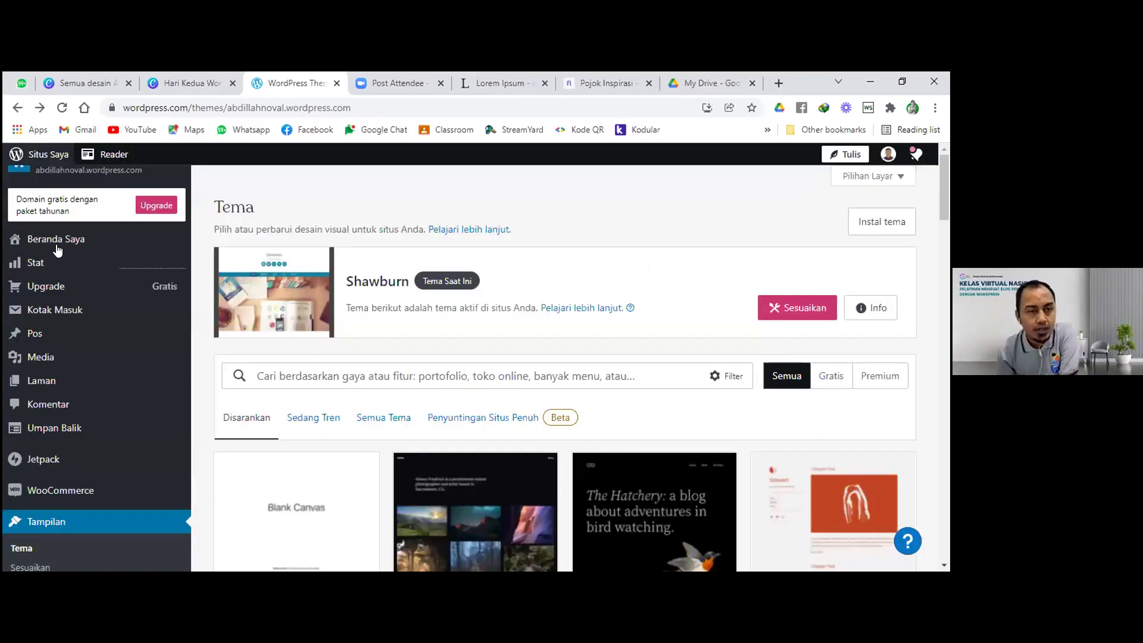
Step: Preview the Goresan Pelangi site and check which posts the Kisah Inspiratif menu item lists
click(21, 172)
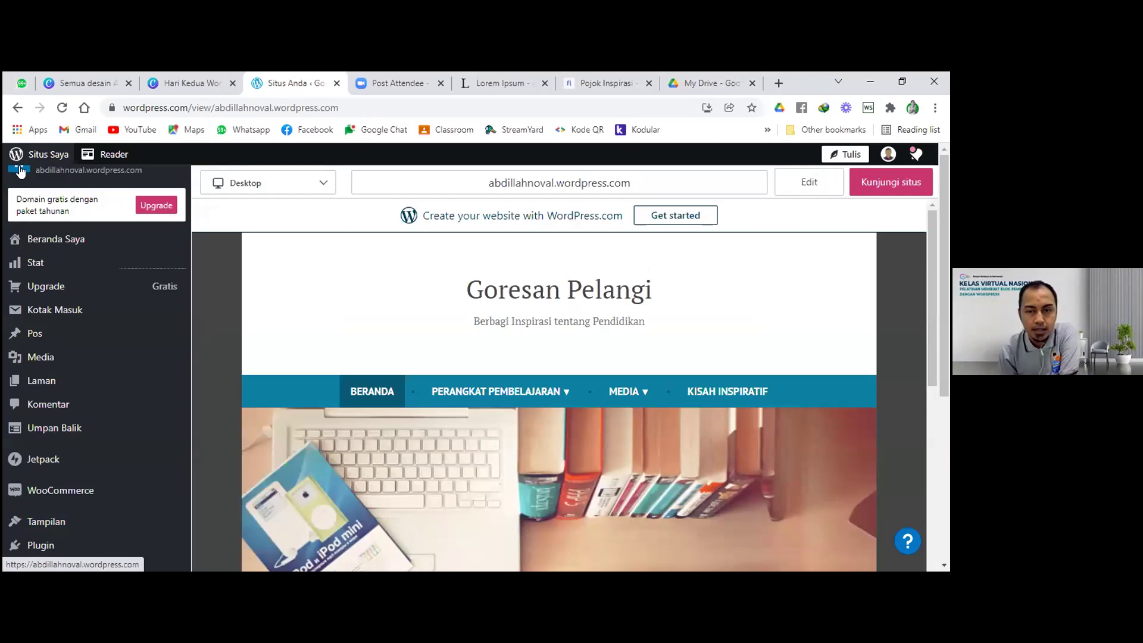
click(712, 393)
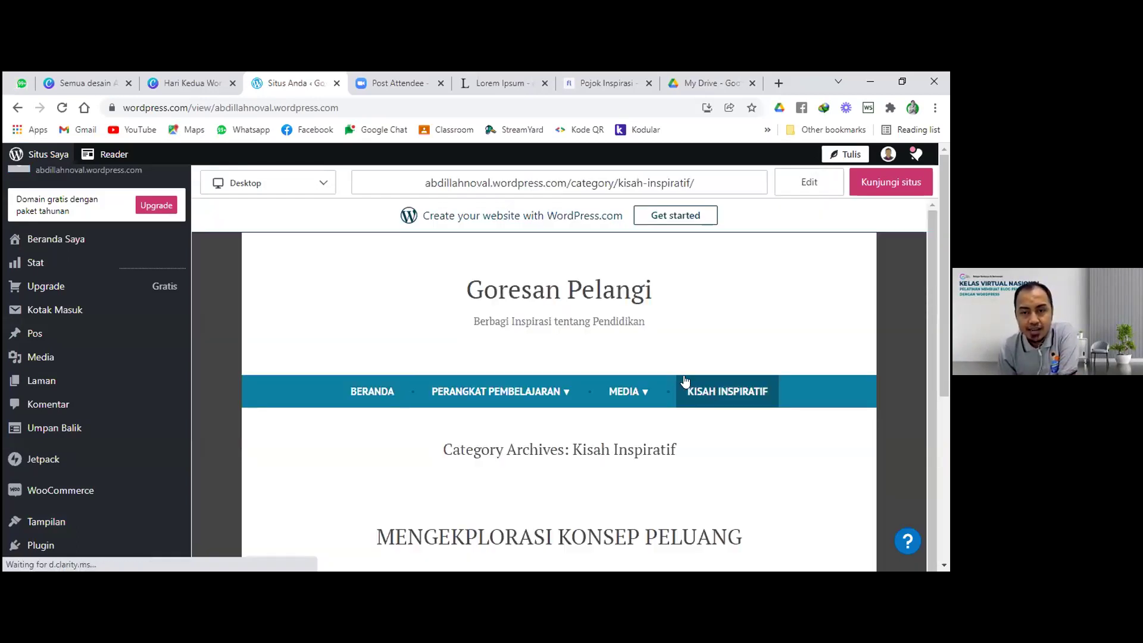
scroll(620, 431, down, 3)
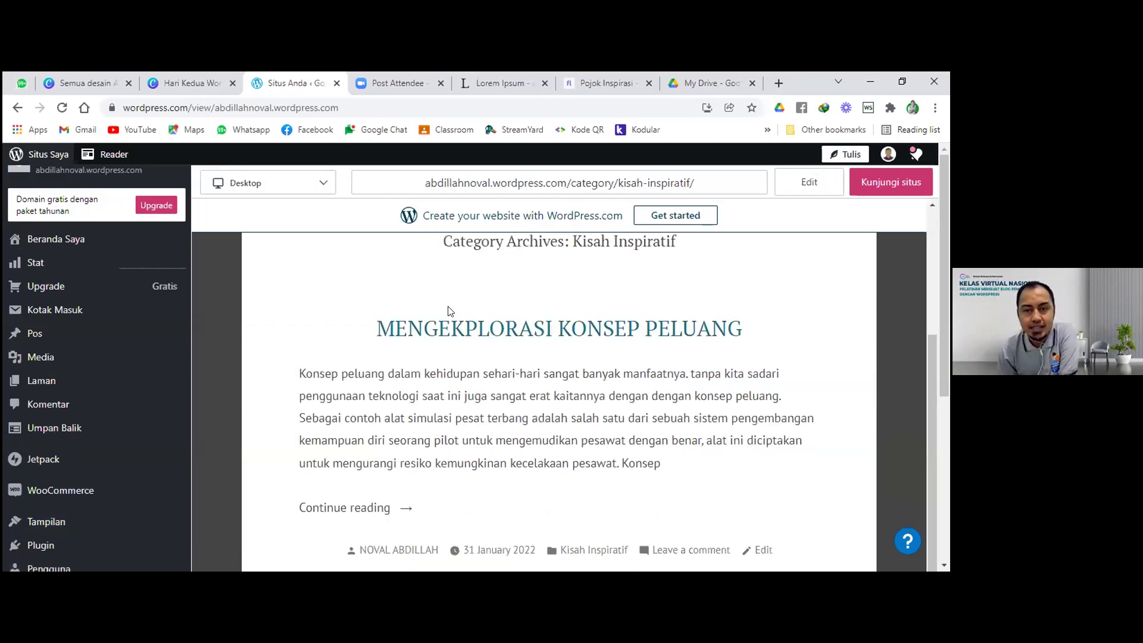
scroll(421, 334, up, 1)
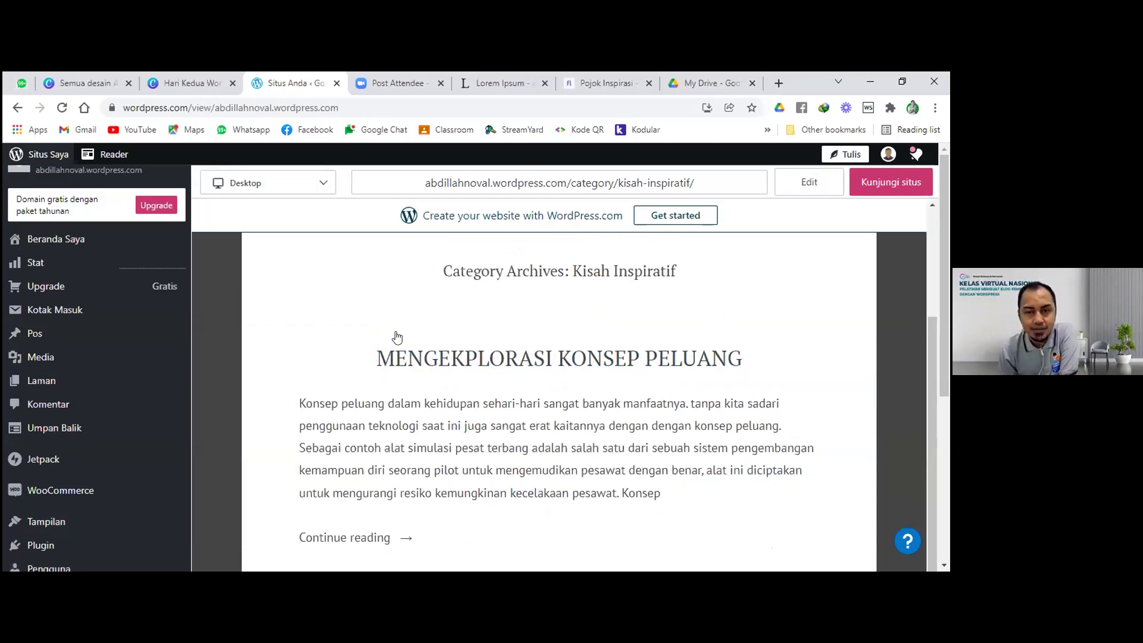
scroll(418, 338, down, 1)
scroll(503, 340, down, 2)
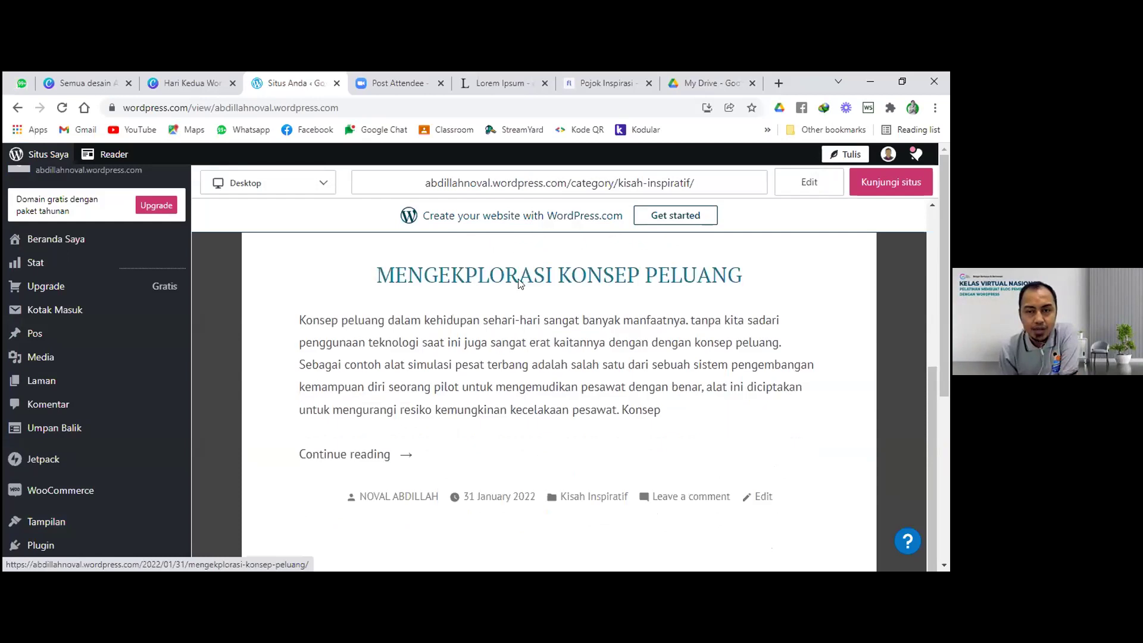
scroll(699, 281, down, 1)
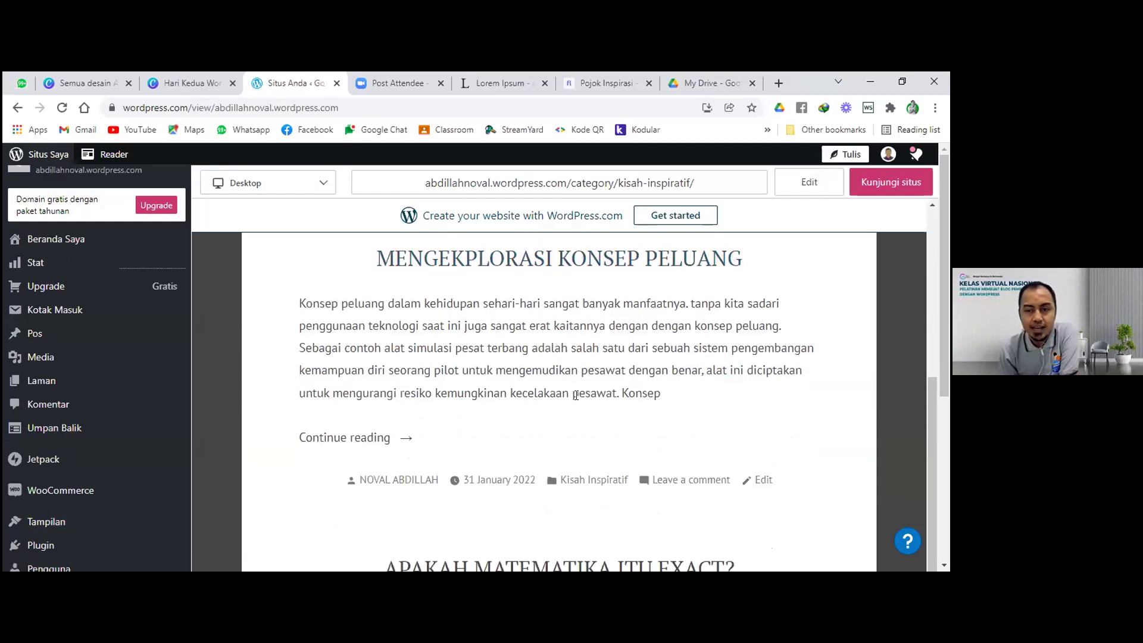
scroll(606, 447, down, 5)
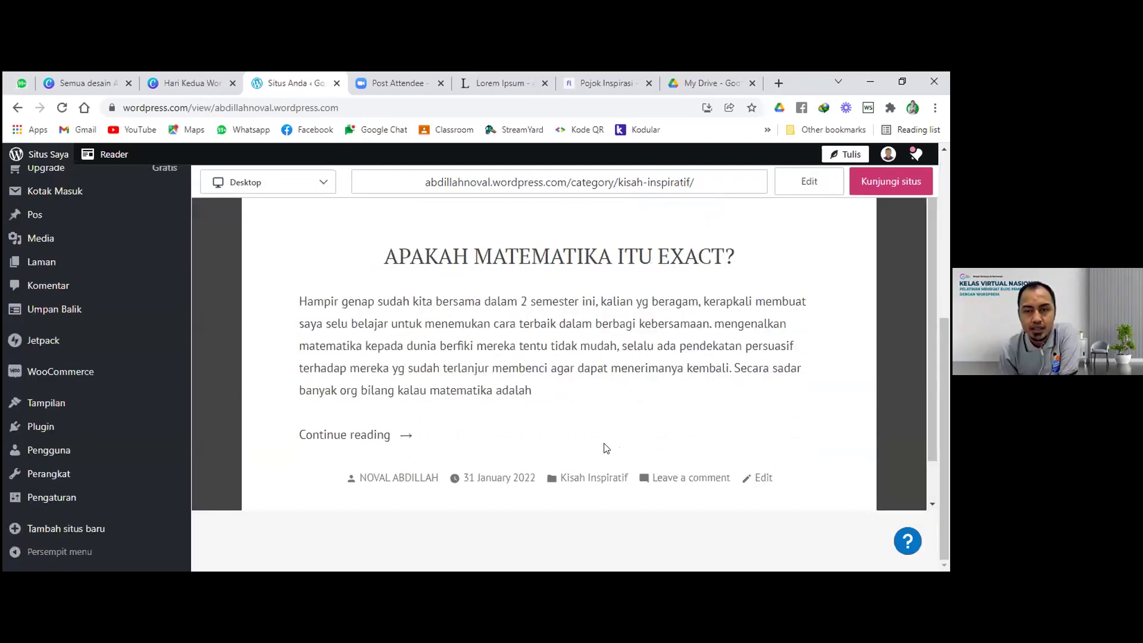
scroll(606, 447, up, 5)
scroll(717, 326, up, 5)
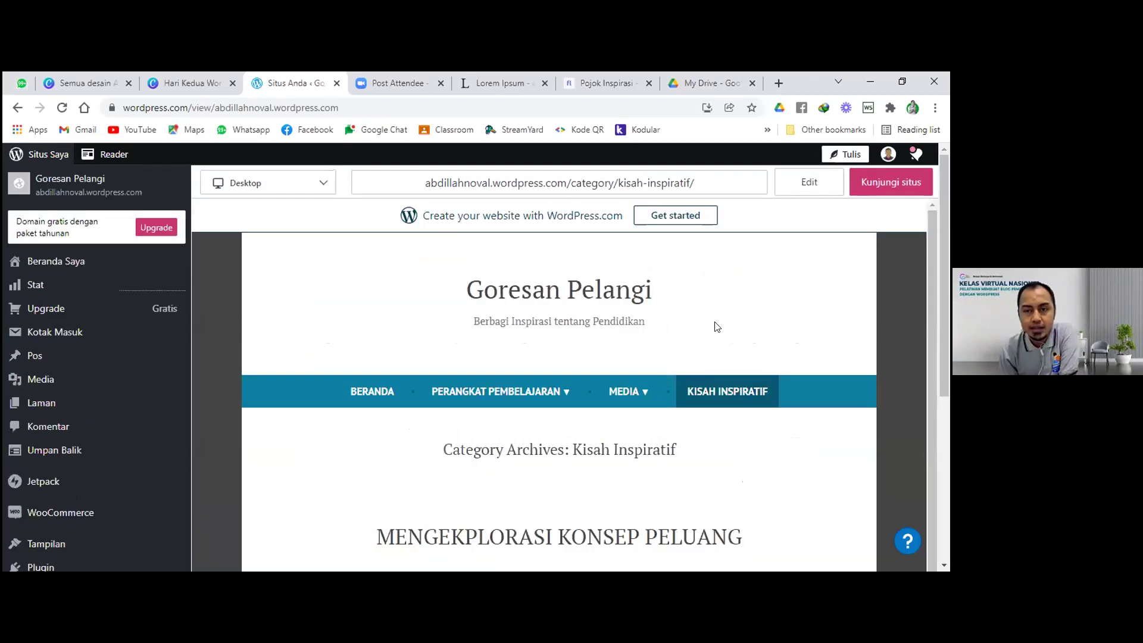
Step: View the RPP 1 Lembar category under Perangkat Pembelajaran in the site preview and check its posts
mouse_move(497, 400)
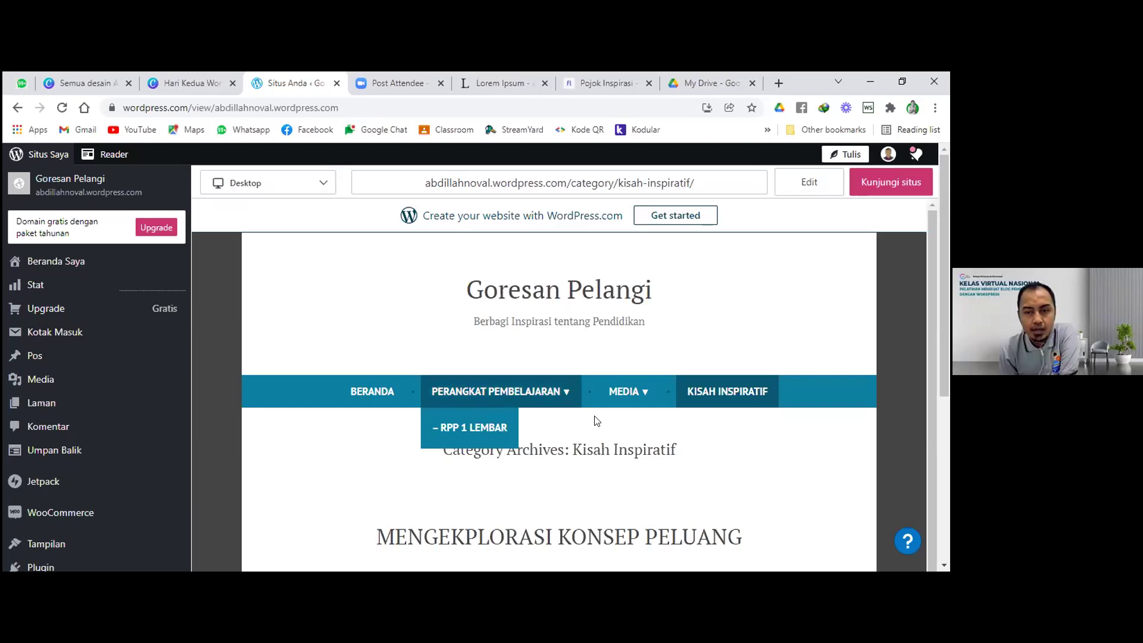
click(513, 436)
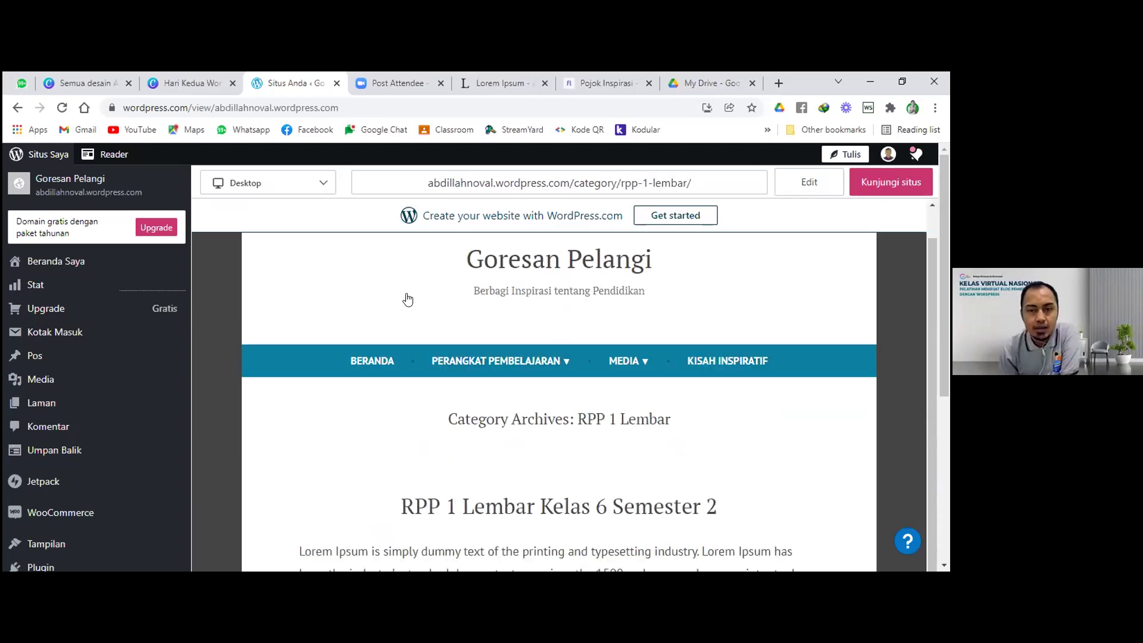
scroll(587, 429, down, 3)
scroll(587, 429, down, 2)
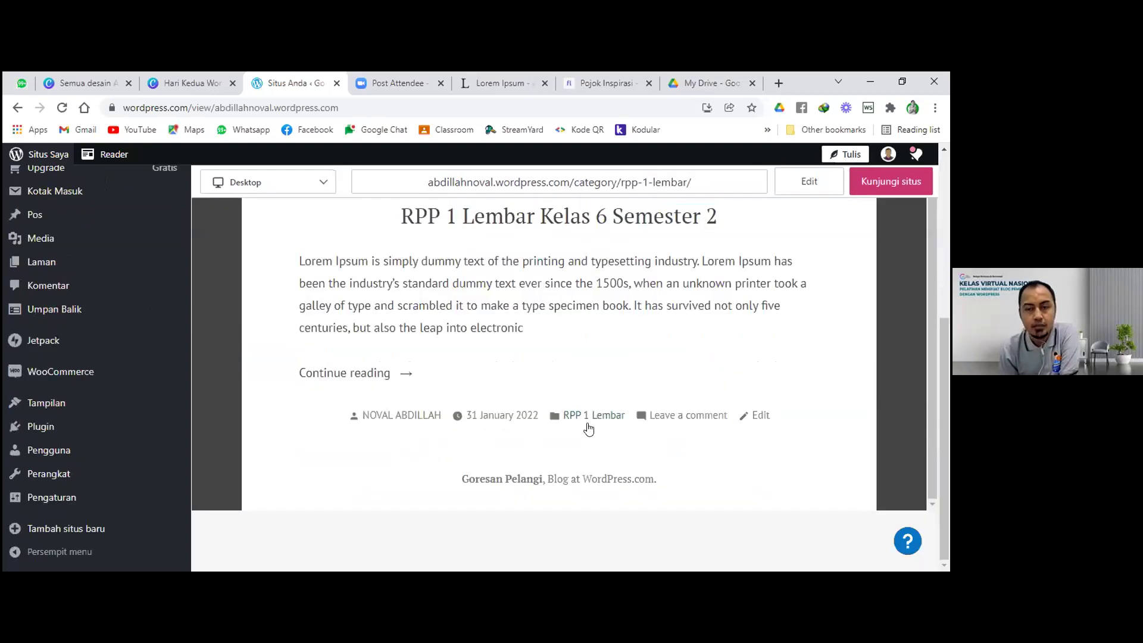
scroll(689, 401, up, 1)
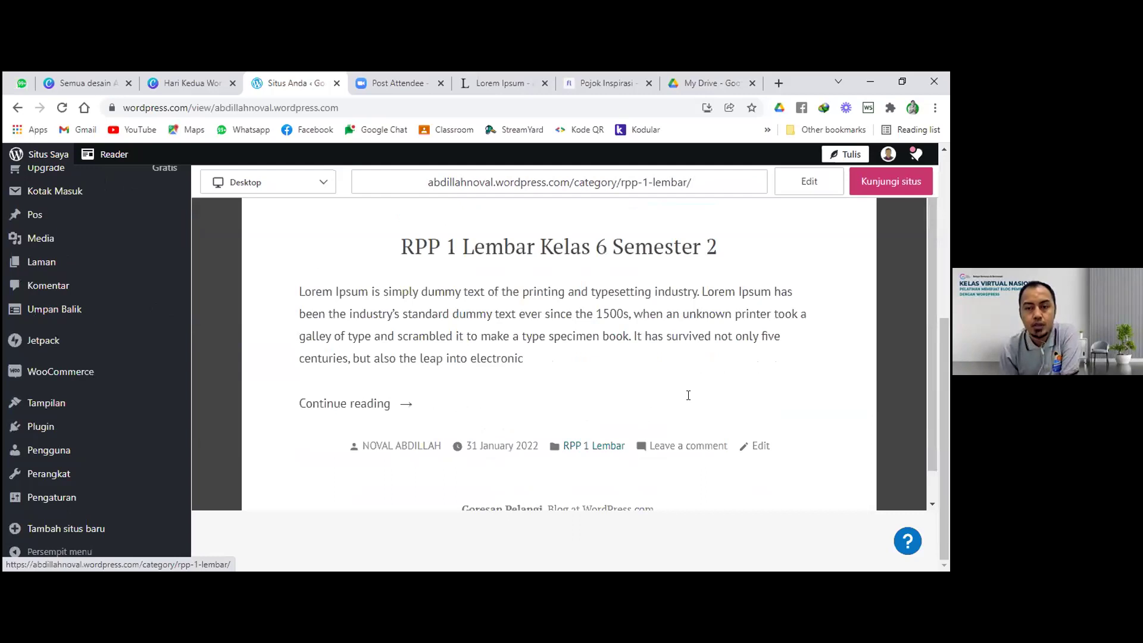
scroll(564, 417, up, 4)
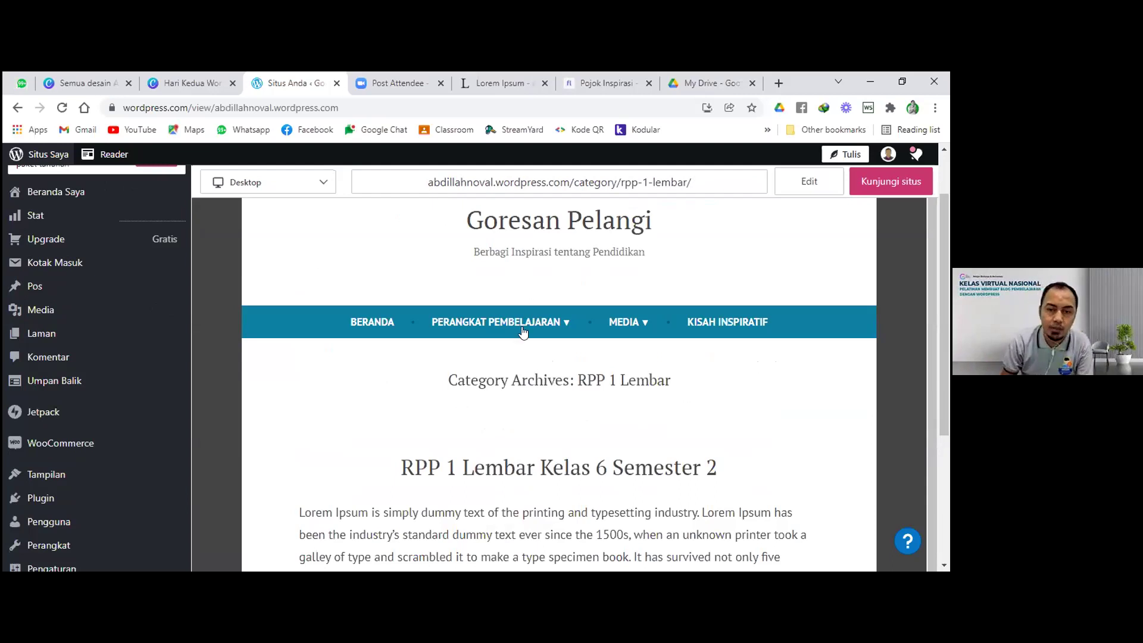
Step: Review the Perangkat Pembelajaran submenu and the Kisah Inspiratif category's posts once more in the site preview
mouse_move(538, 322)
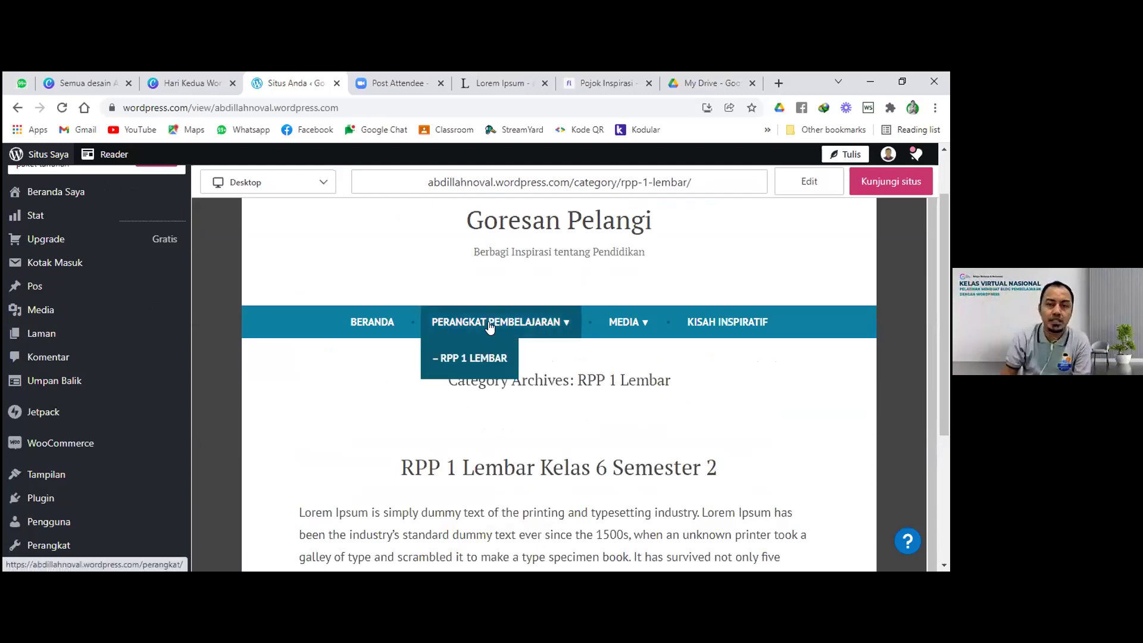
click(706, 323)
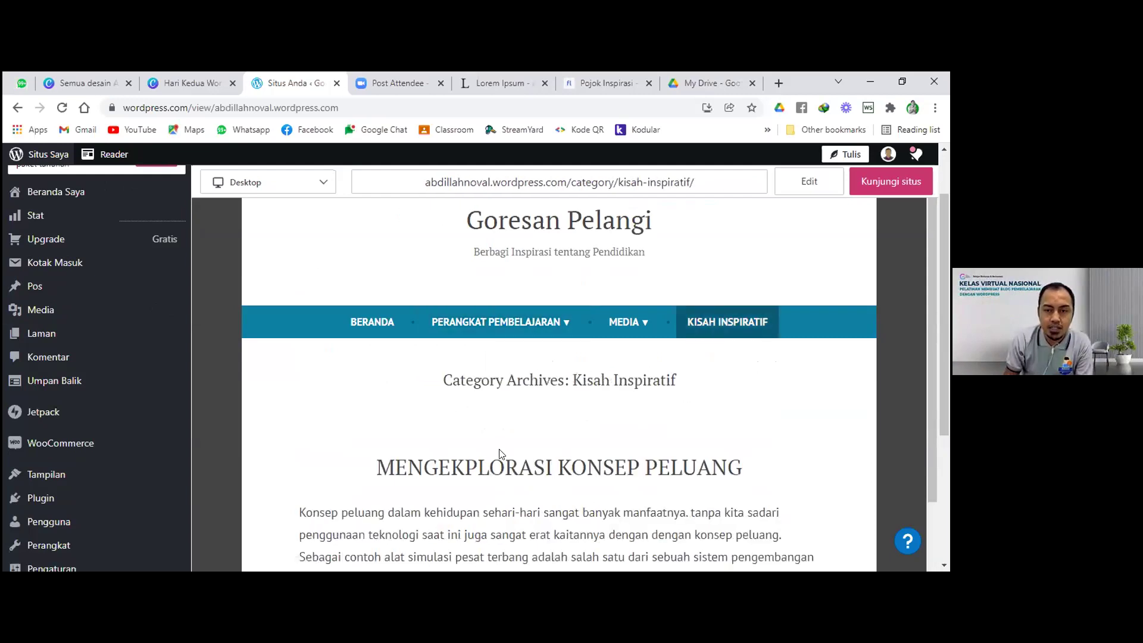
scroll(500, 455, down, 6)
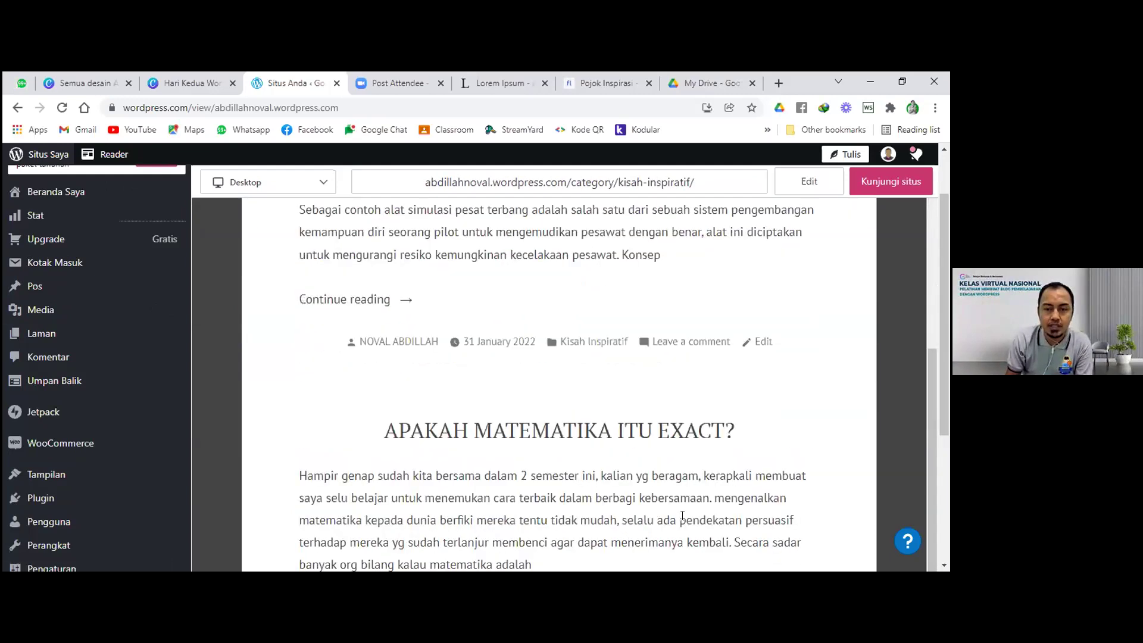
scroll(606, 463, up, 6)
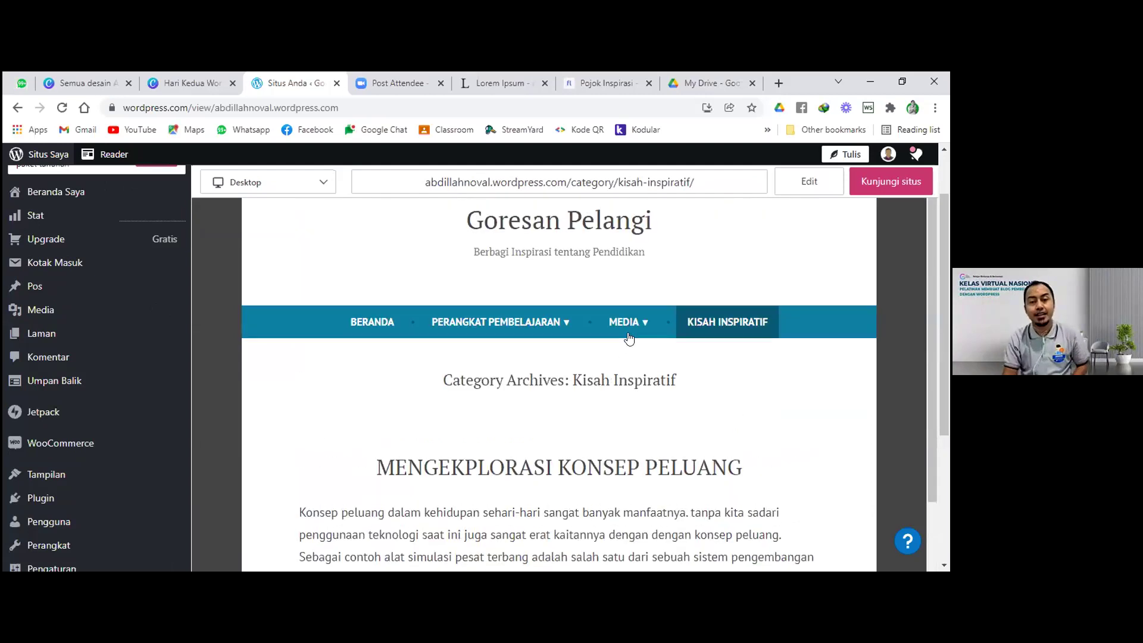
Step: View the Power Point page under Media in the site preview and check its content
click(641, 356)
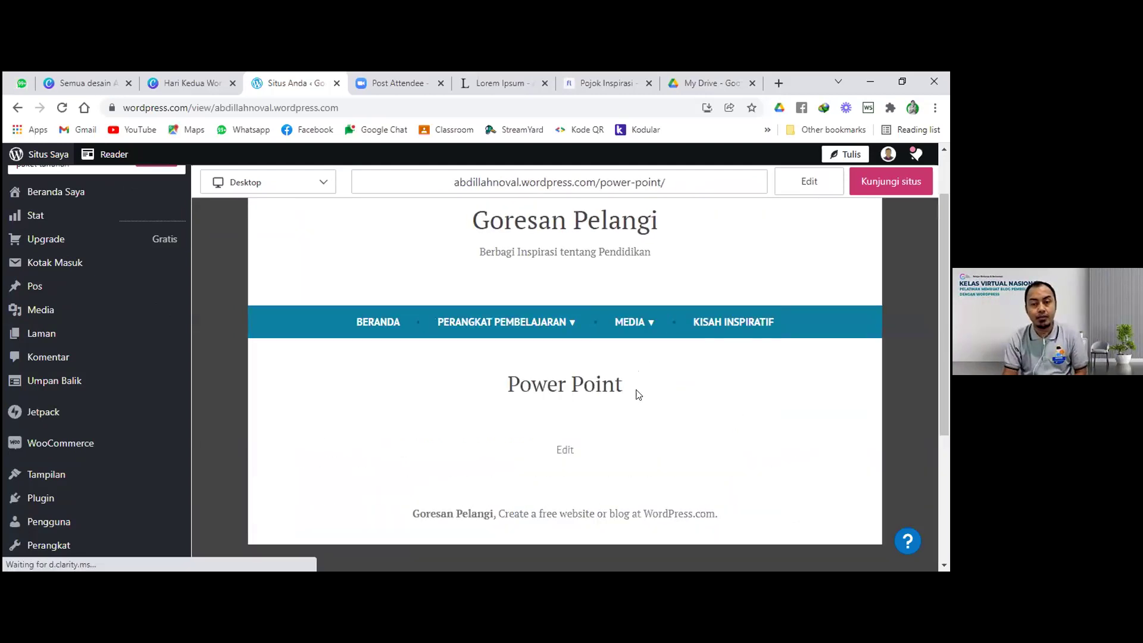
drag(510, 382, 631, 400)
click(641, 396)
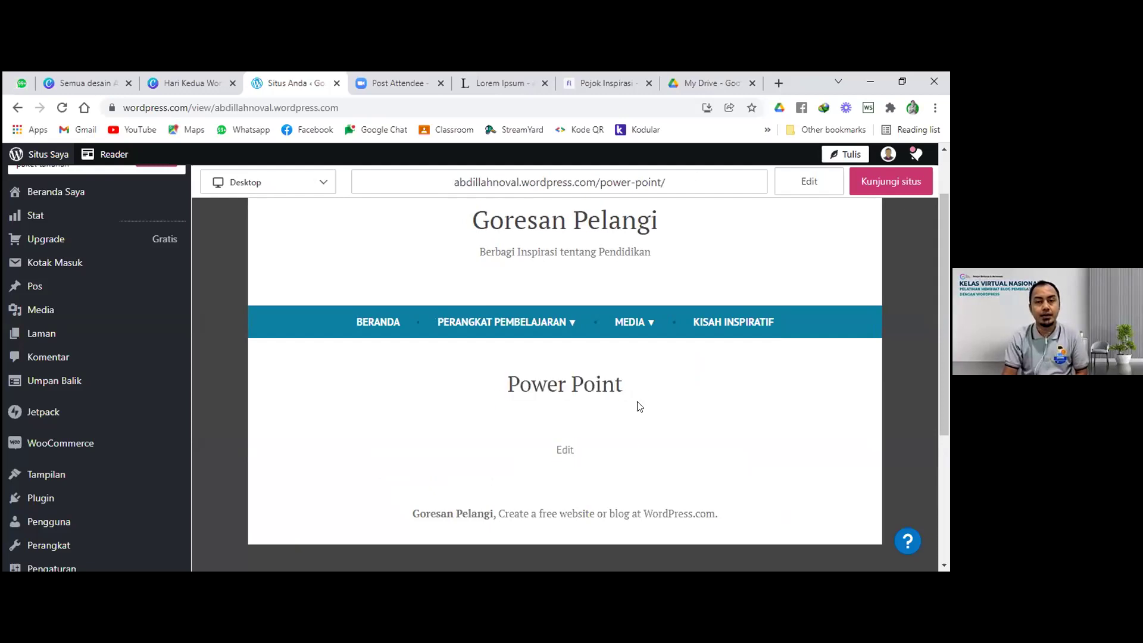
drag(510, 382, 637, 409)
click(643, 416)
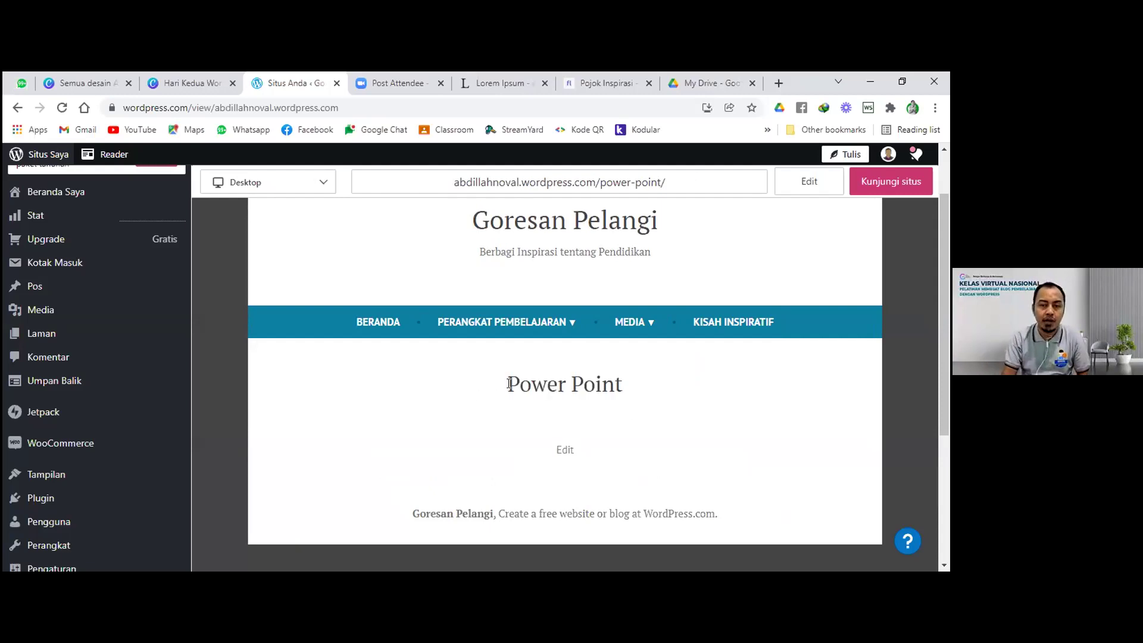
Step: Check the Power Point page's title and content, and return to the Beranda page in the site preview
drag(507, 384, 632, 381)
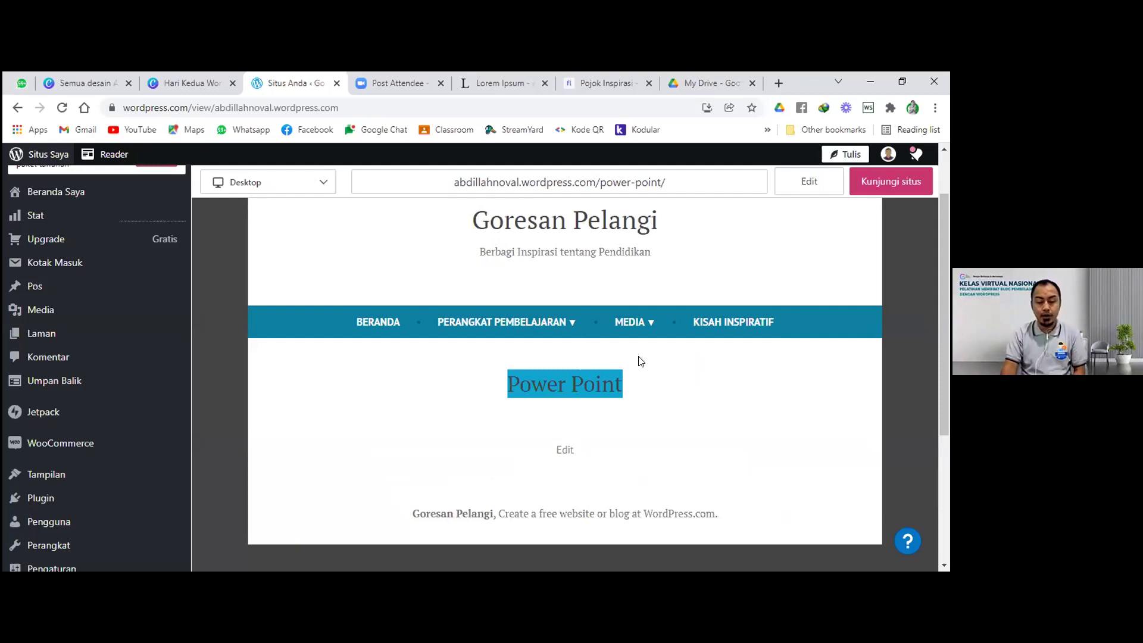
click(644, 393)
scroll(407, 424, up, 2)
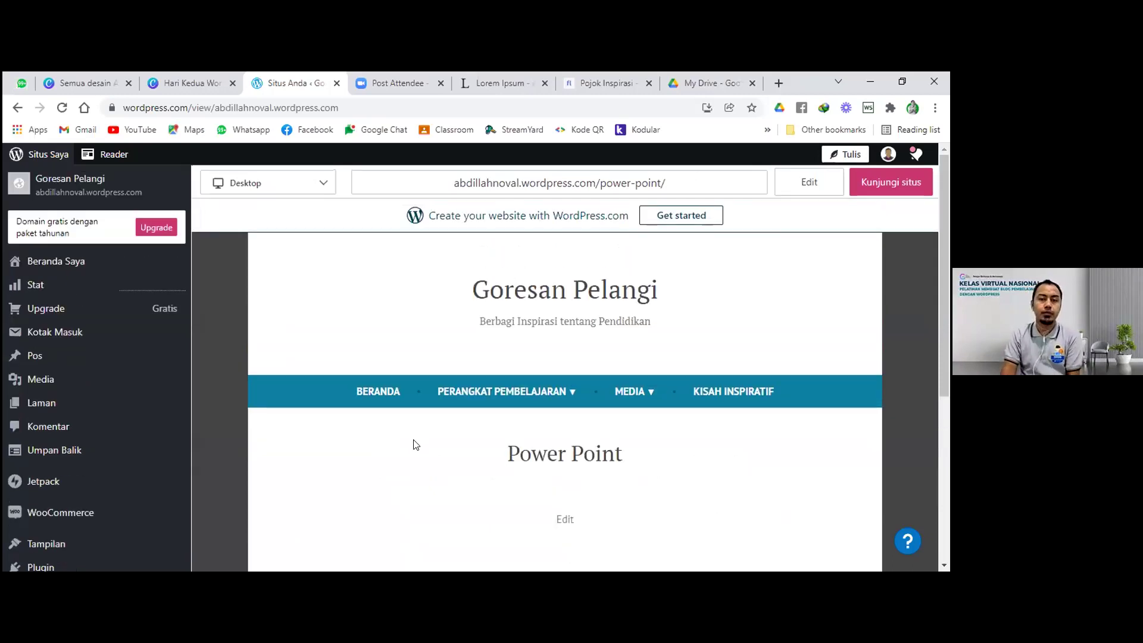
click(390, 400)
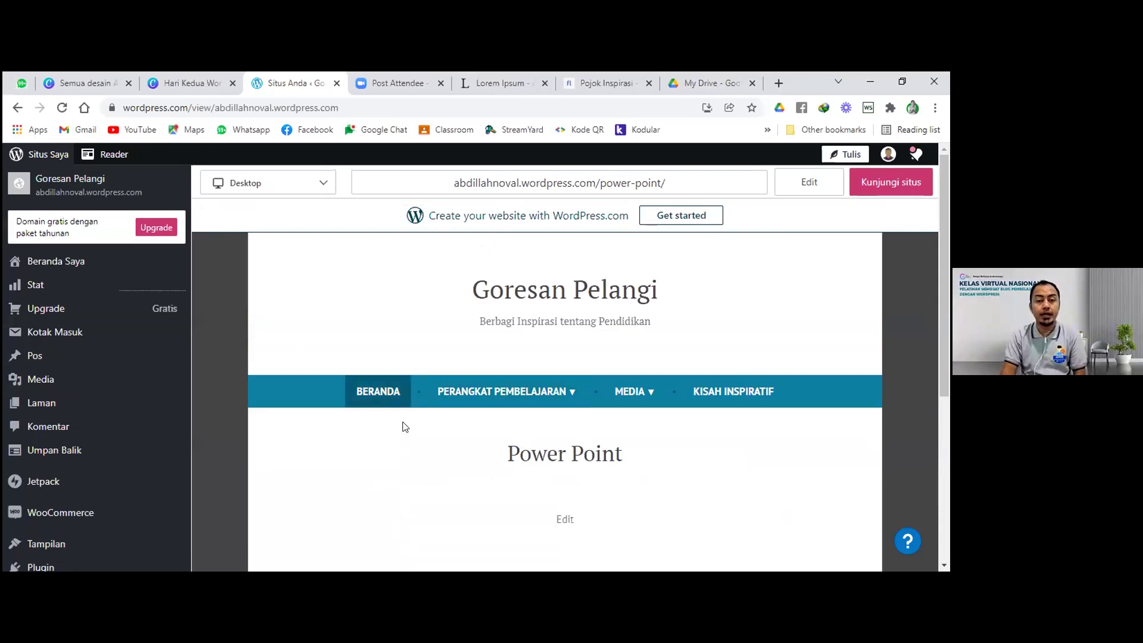
scroll(465, 433, down, 1)
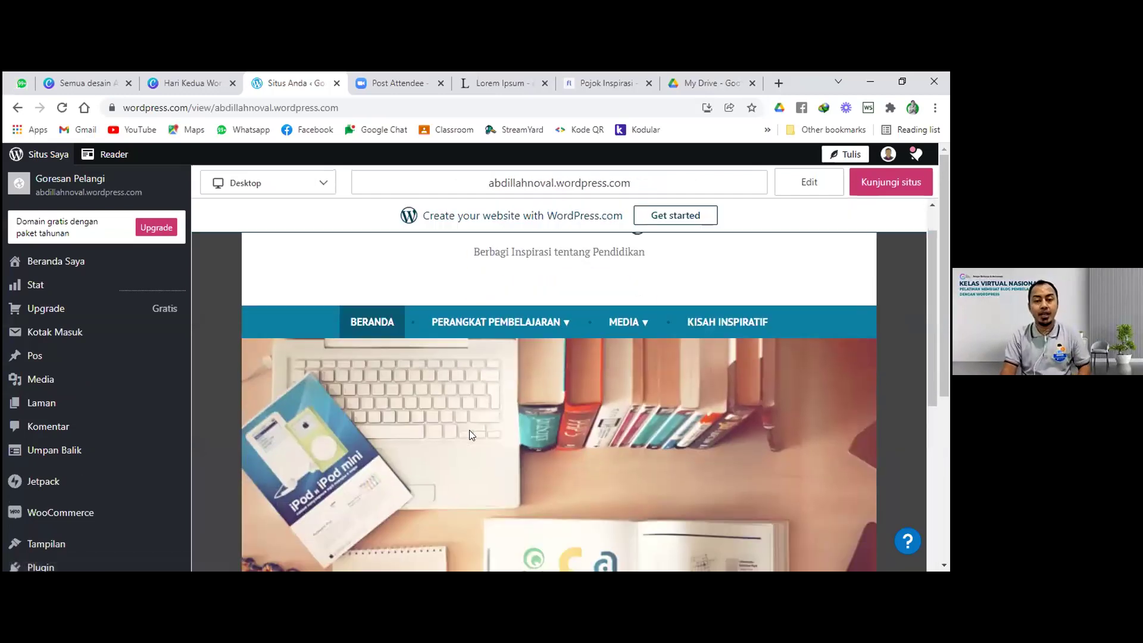
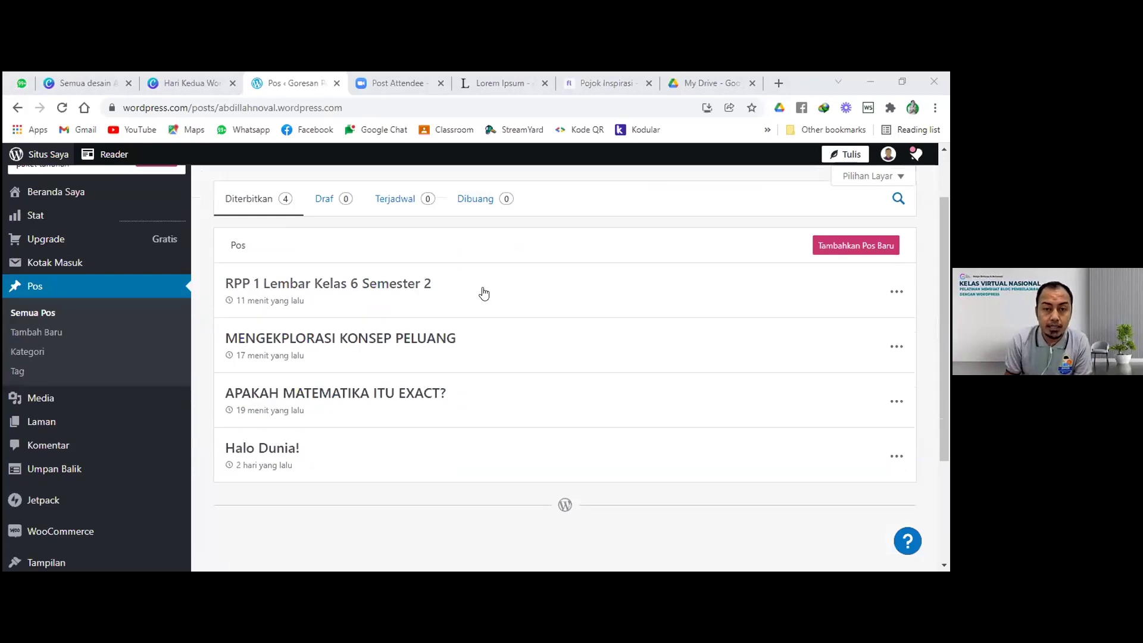
Step: Open the RPP 1 Lembar Kelas 6 Semester 2 post for editing, and close the file's sharing dialog in Google Drive
click(484, 293)
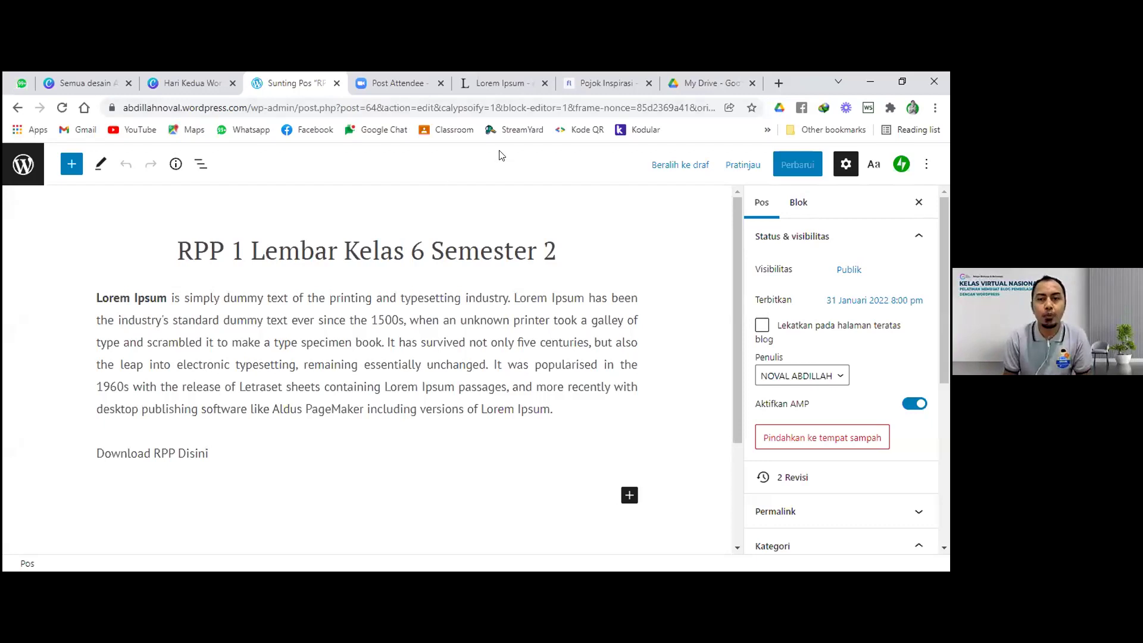
click(693, 97)
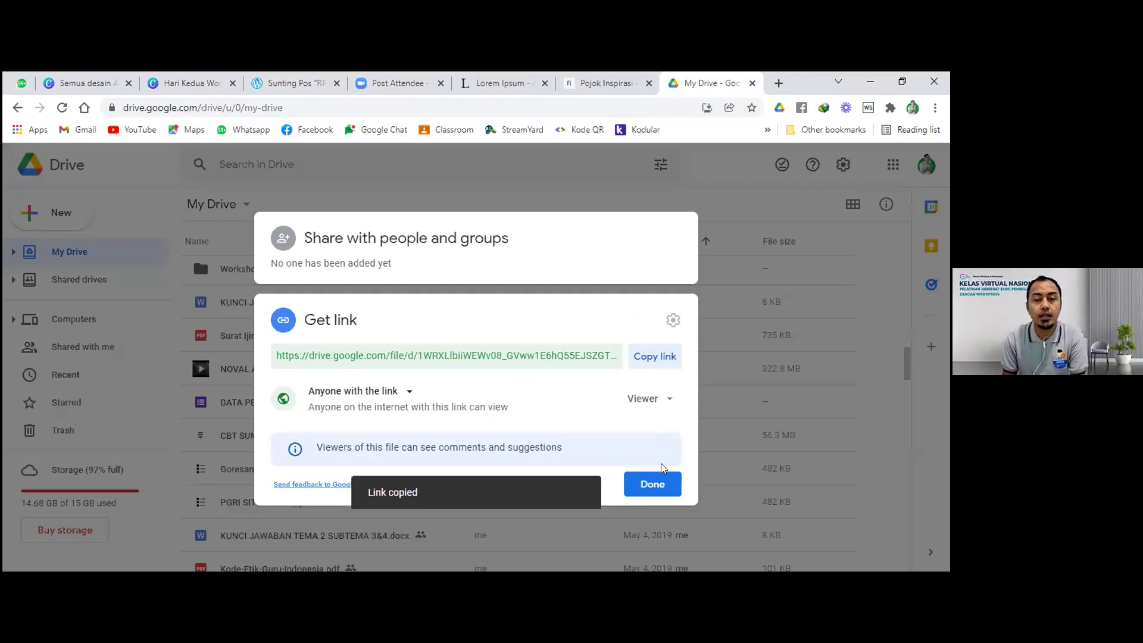
click(653, 486)
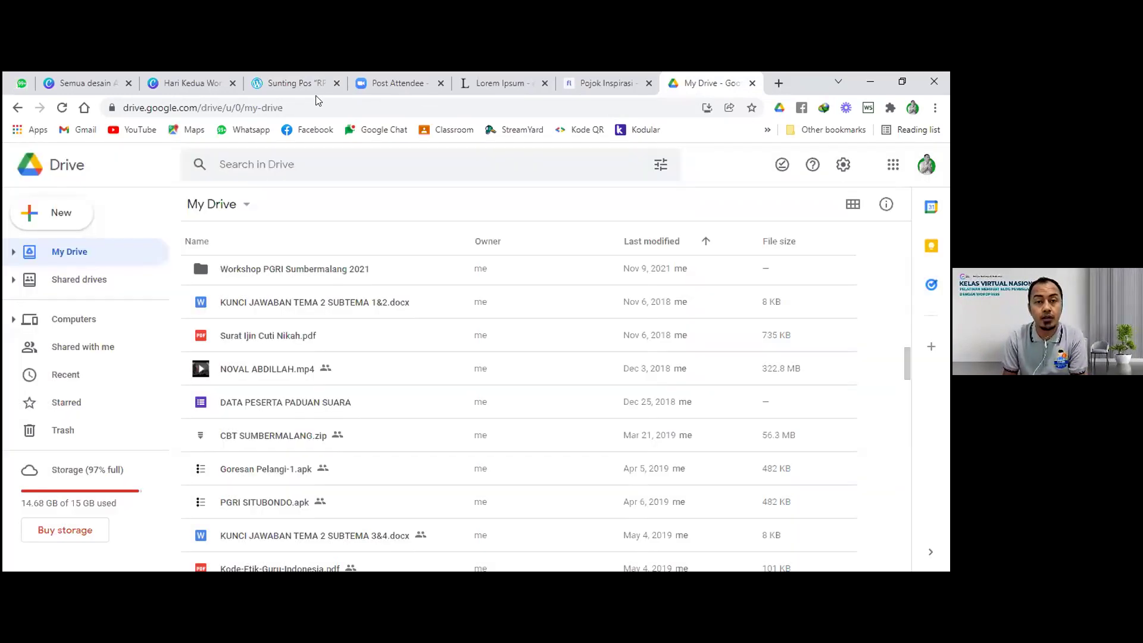
click(314, 94)
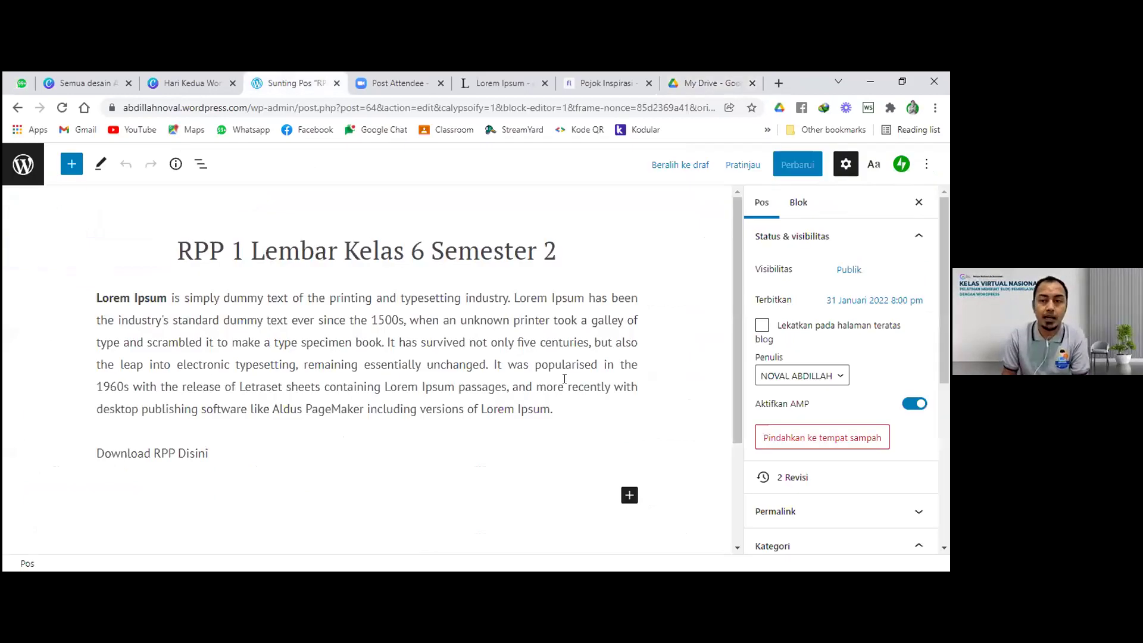
Step: Review the RPP post's category and discussion settings, and leave the editor to look over the list of posts
scroll(842, 479, down, 6)
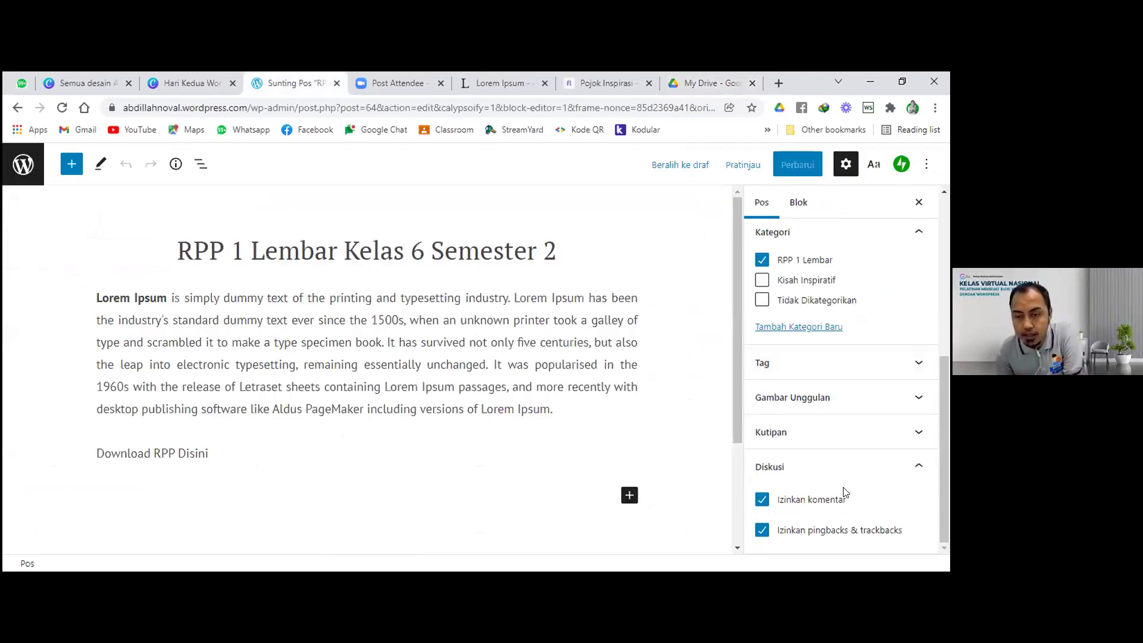
scroll(829, 480, up, 4)
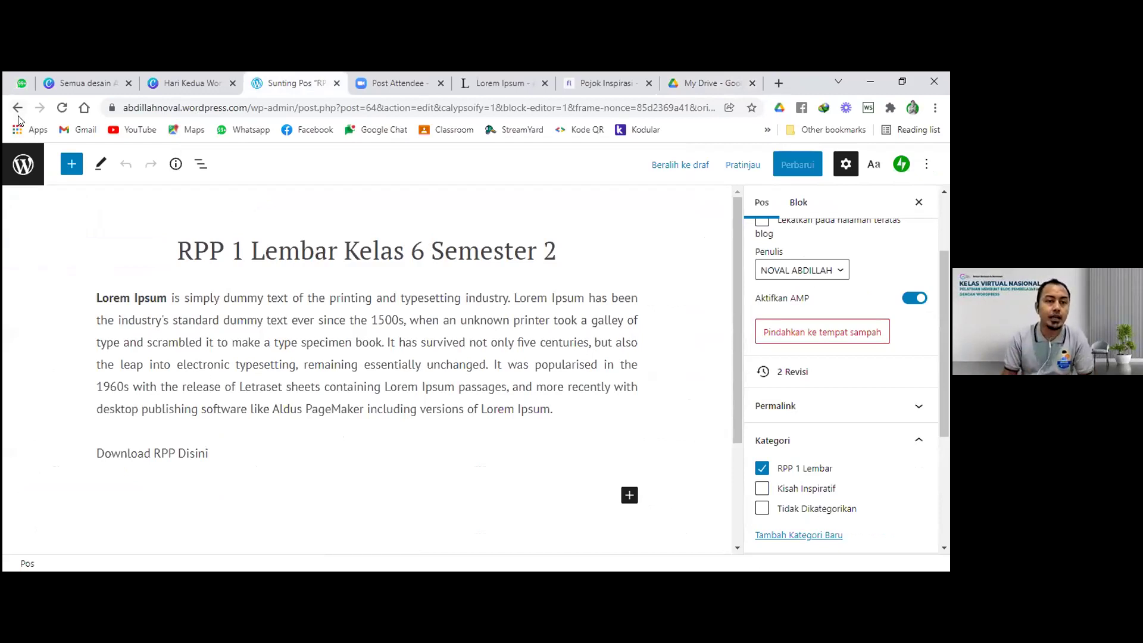
click(23, 165)
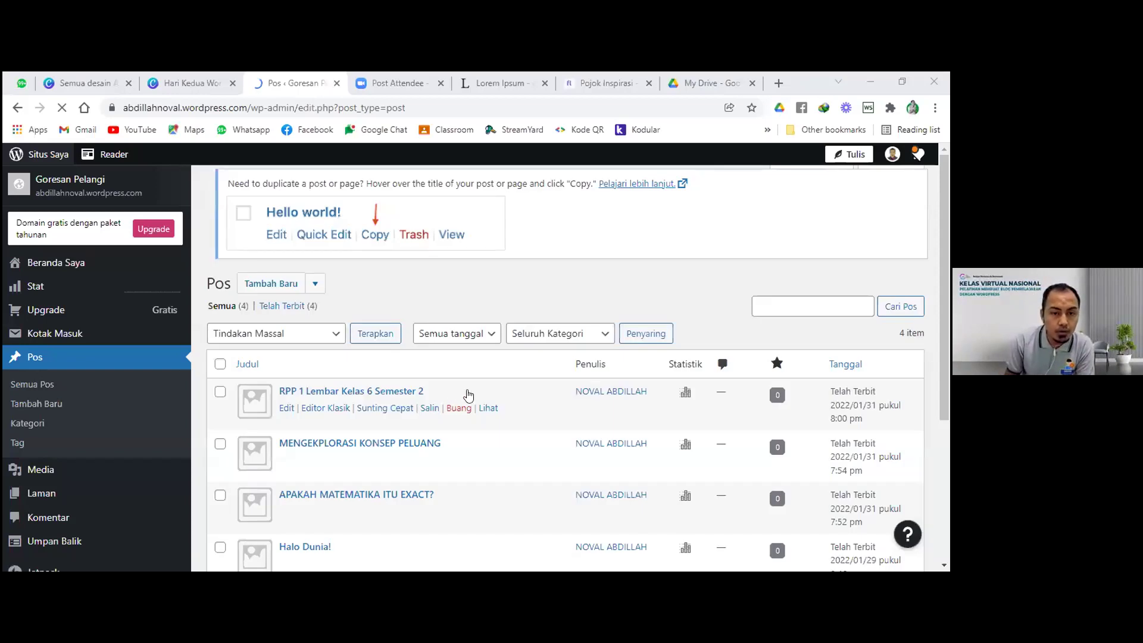
scroll(470, 395, down, 3)
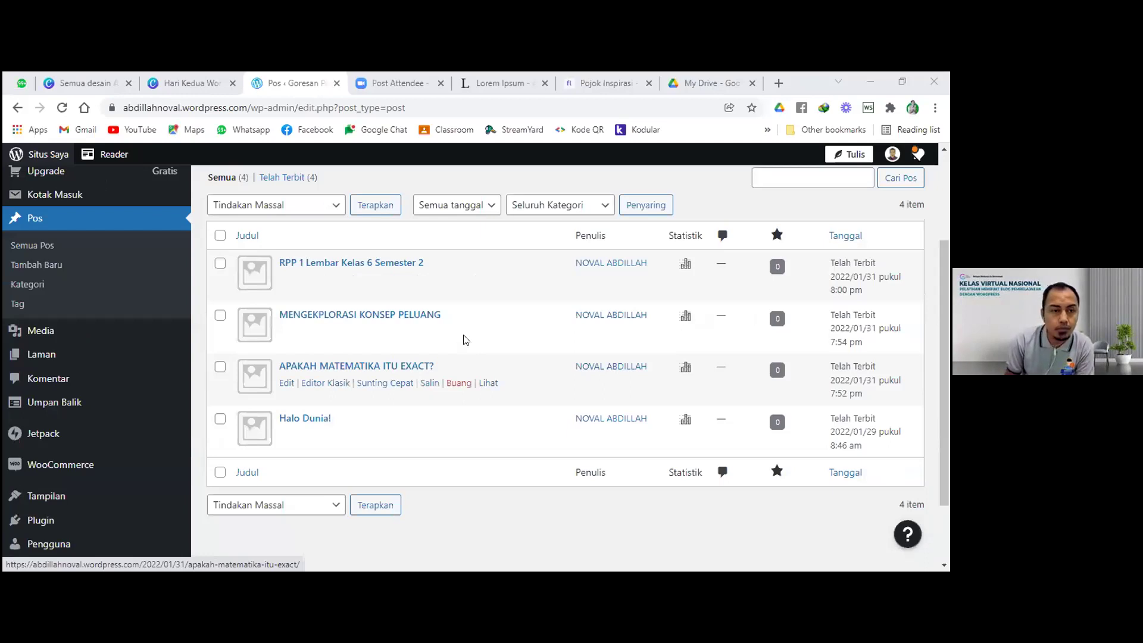
scroll(56, 316, up, 1)
Step: Move the Halo Dunia! post to the trash
click(56, 315)
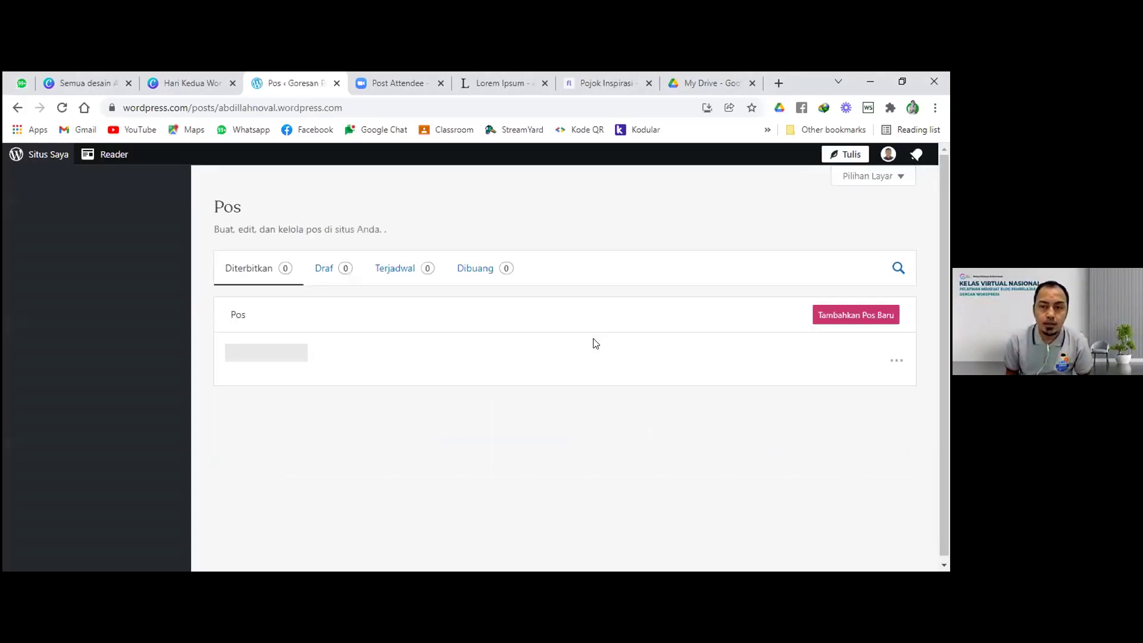
scroll(589, 345, down, 2)
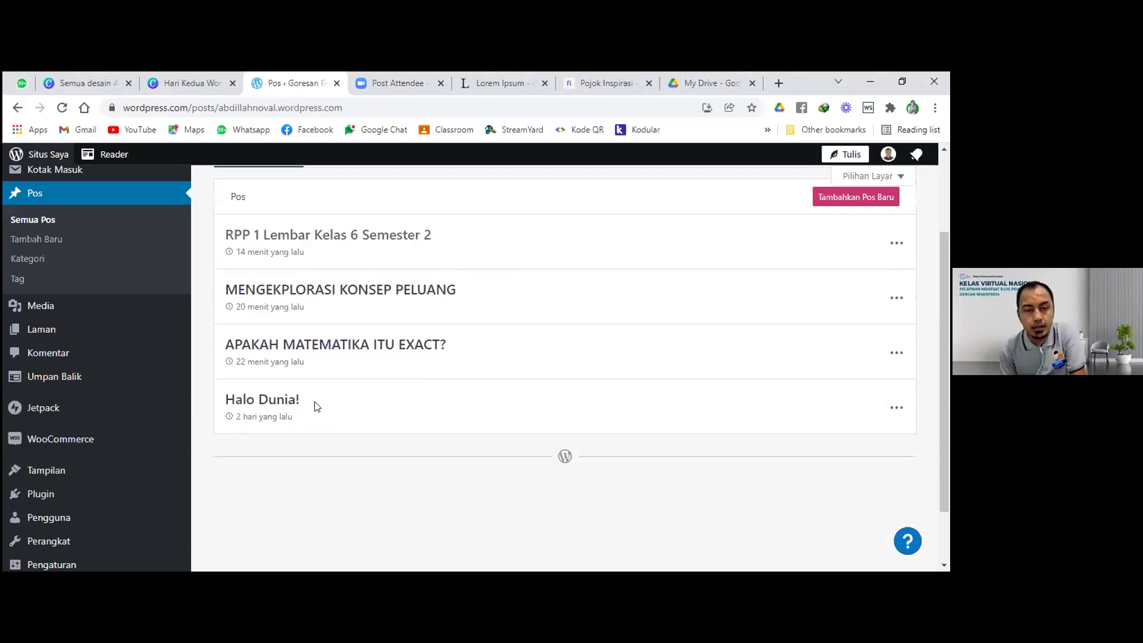
click(891, 391)
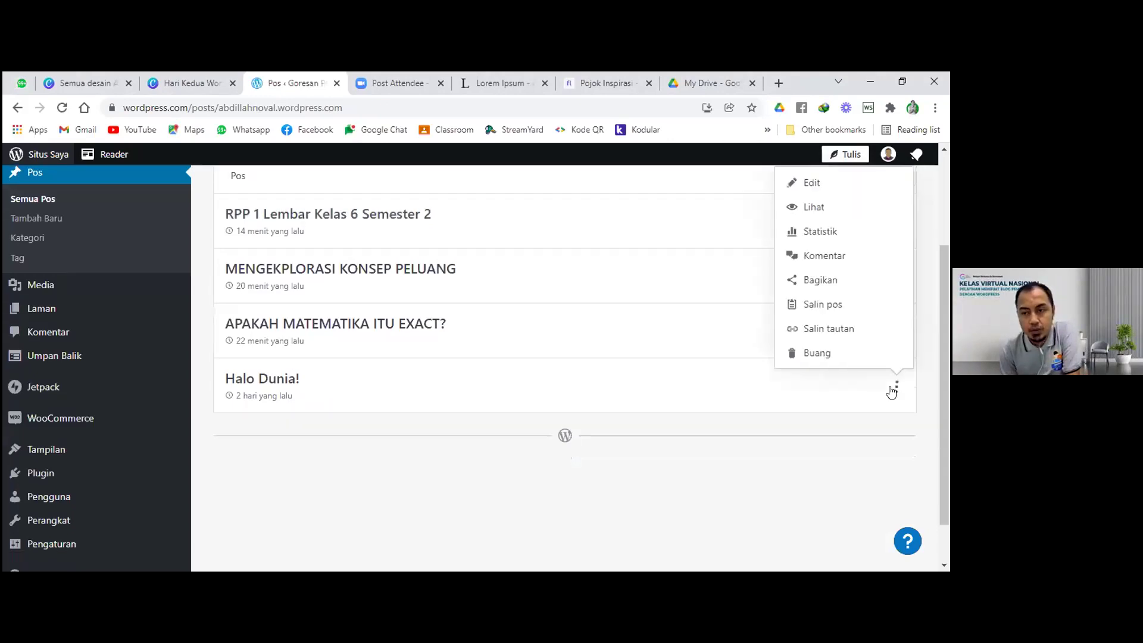
click(826, 352)
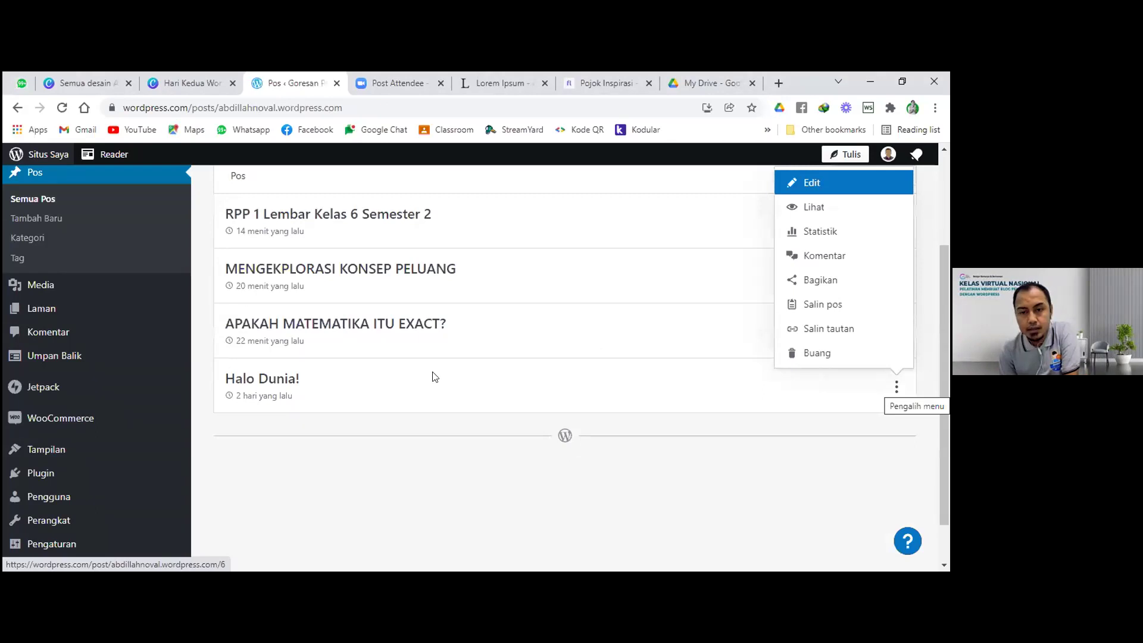
scroll(332, 295, up, 3)
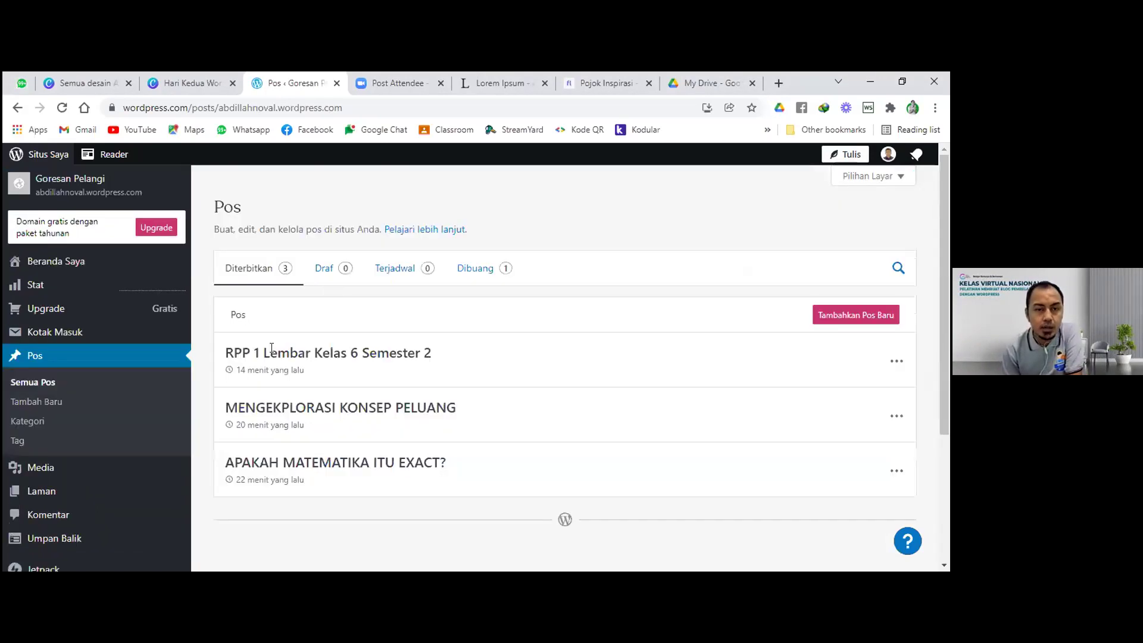
Step: View the trashed posts and check which actions are offered for Halo Dunia!
click(479, 268)
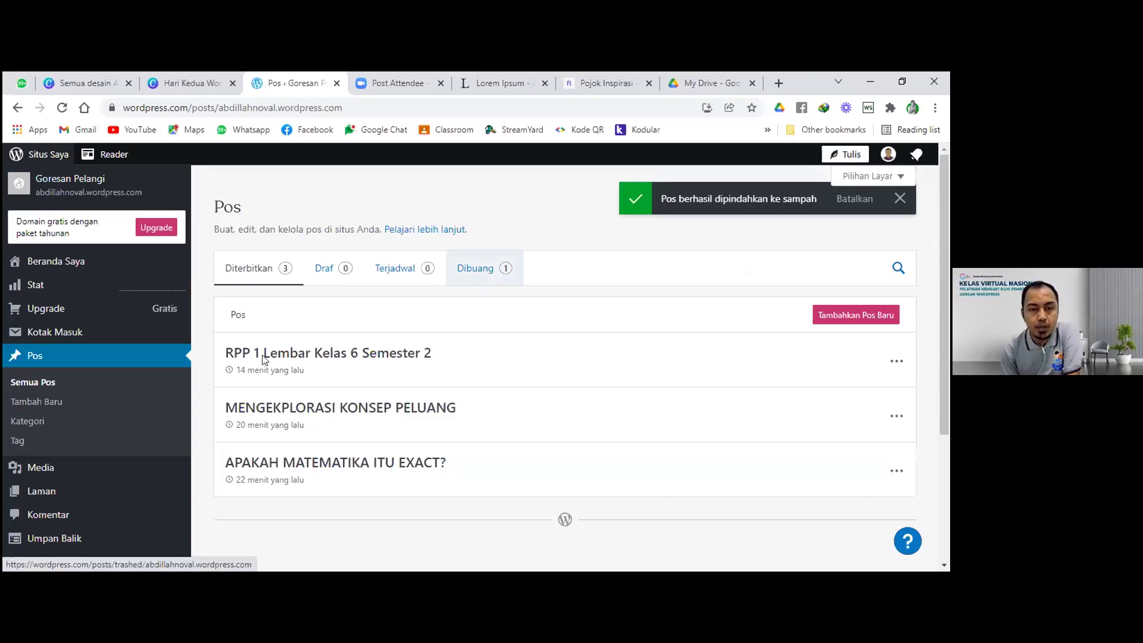
click(896, 360)
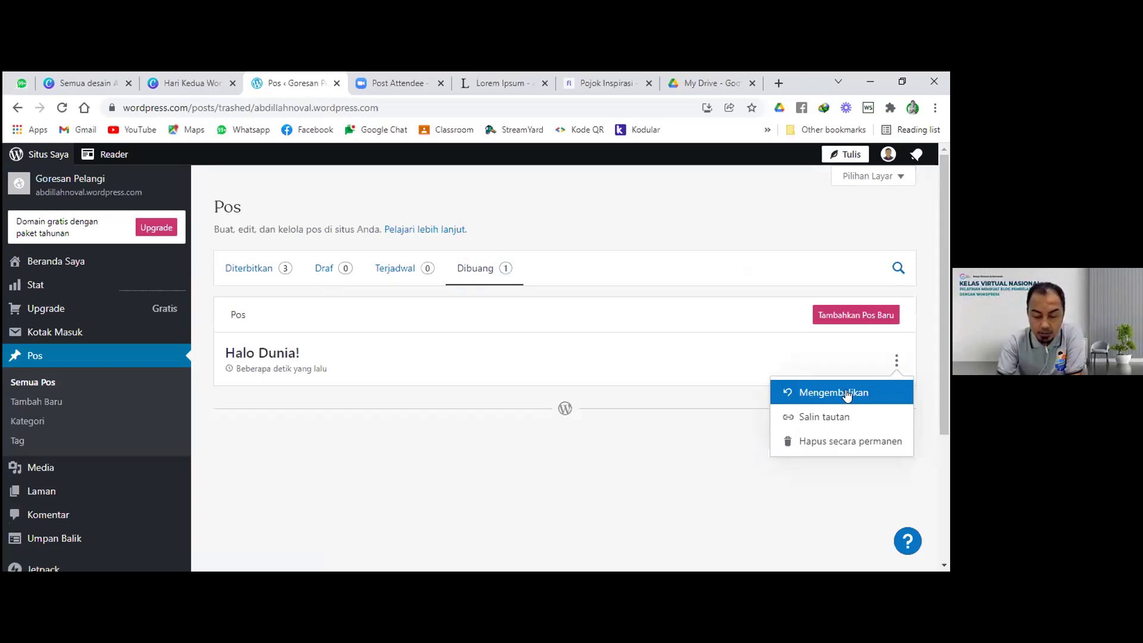
click(720, 425)
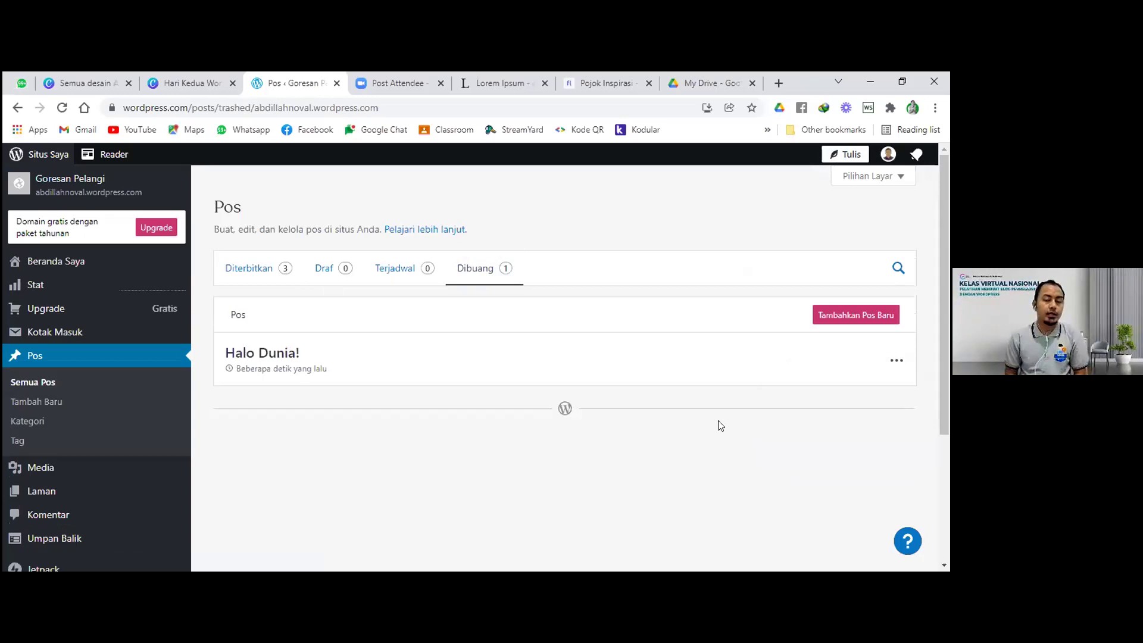
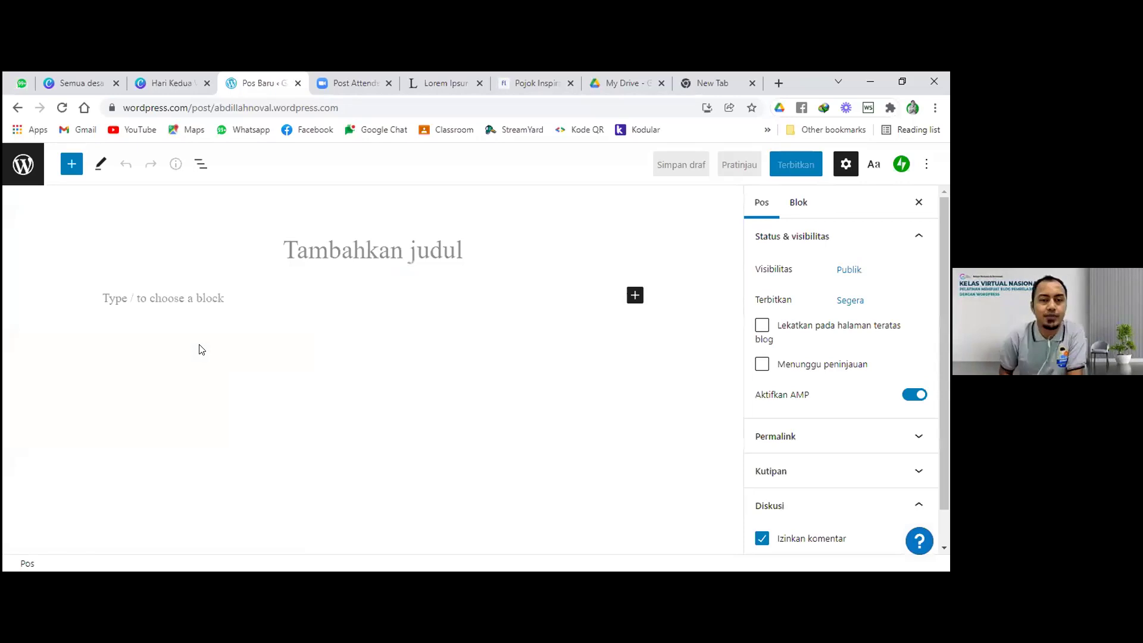
Step: Browse the block library in the new post to examine the available block types, such as Daftar and Kode
click(211, 299)
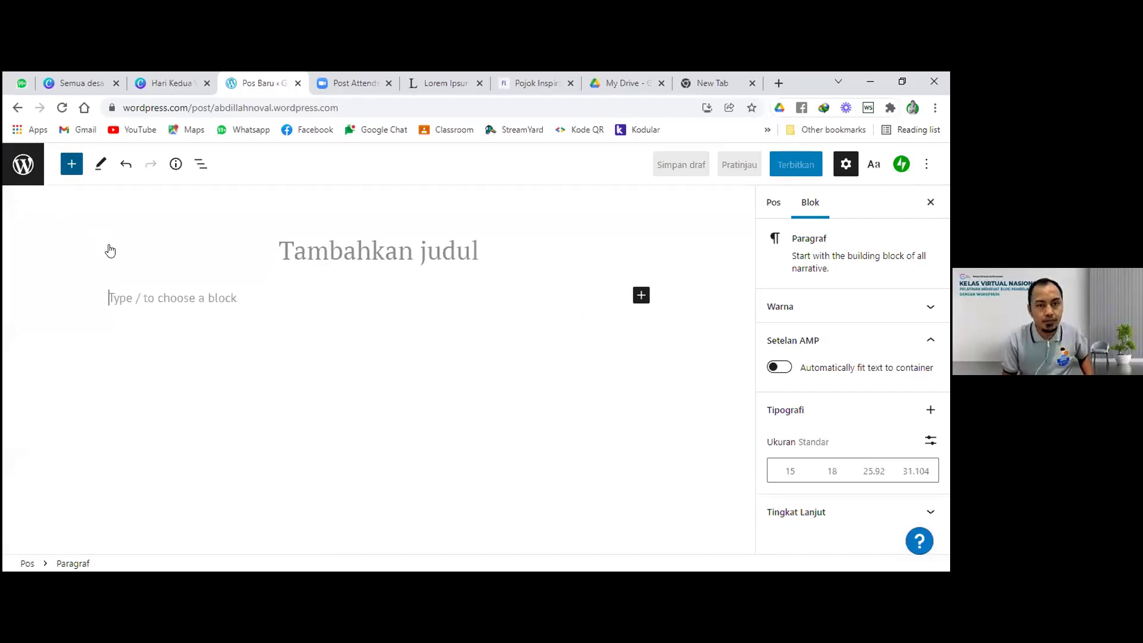
click(71, 164)
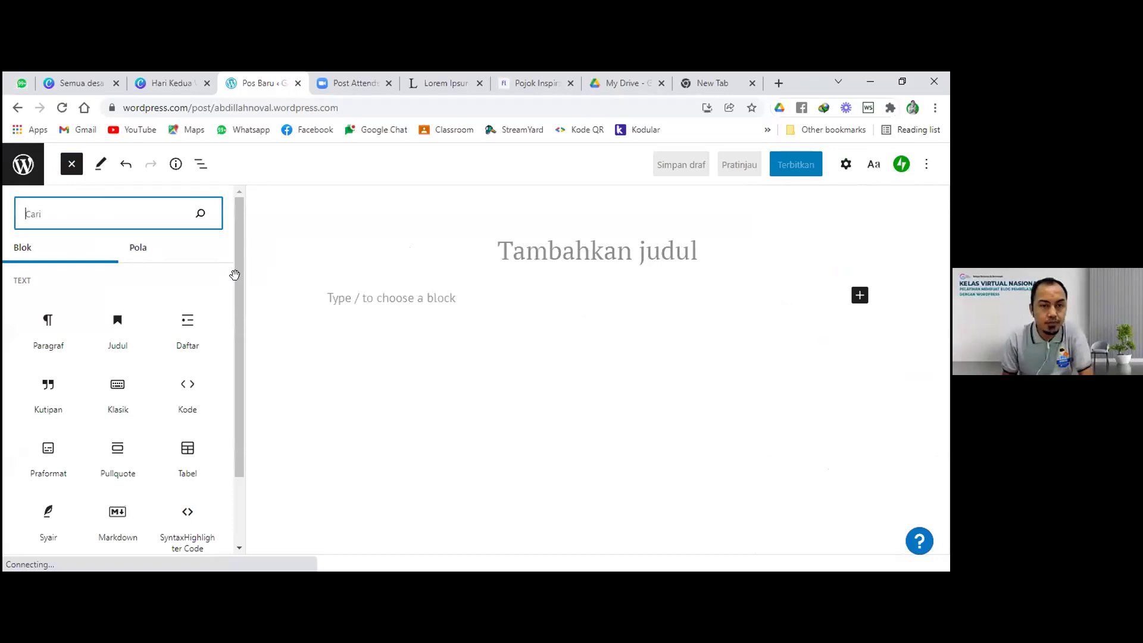
drag(239, 271, 238, 278)
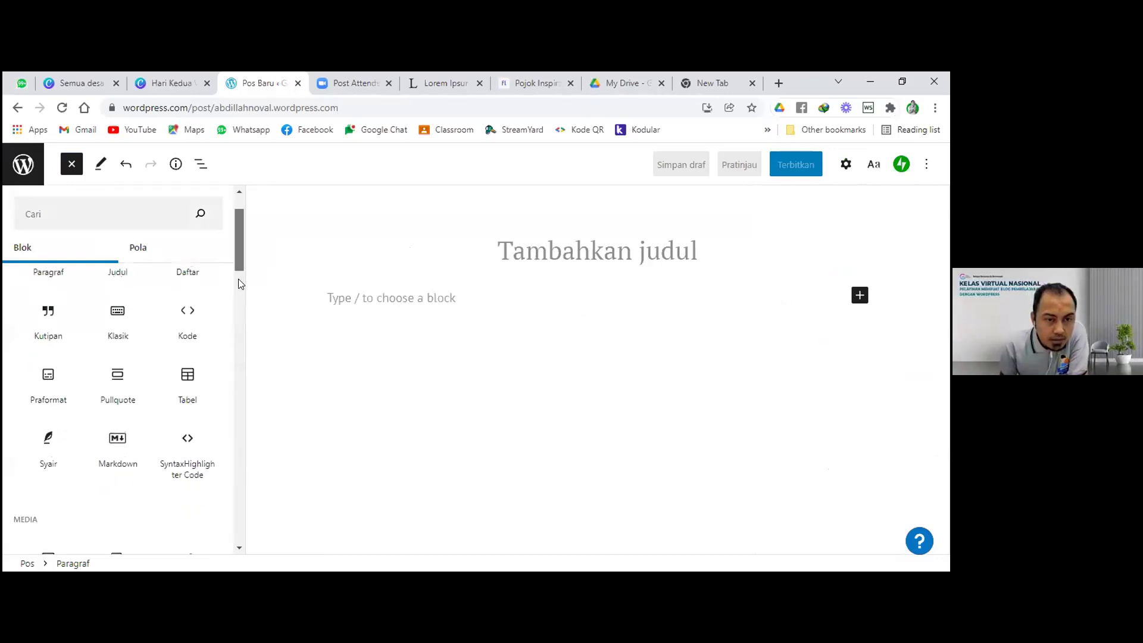
mouse_move(185, 309)
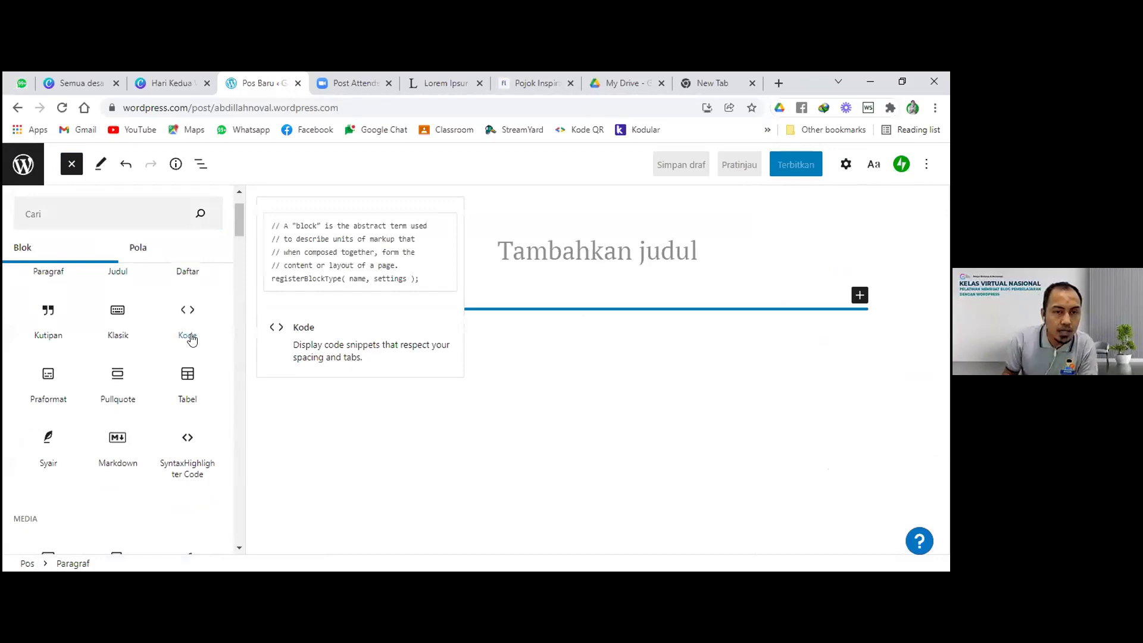
scroll(188, 338, up, 2)
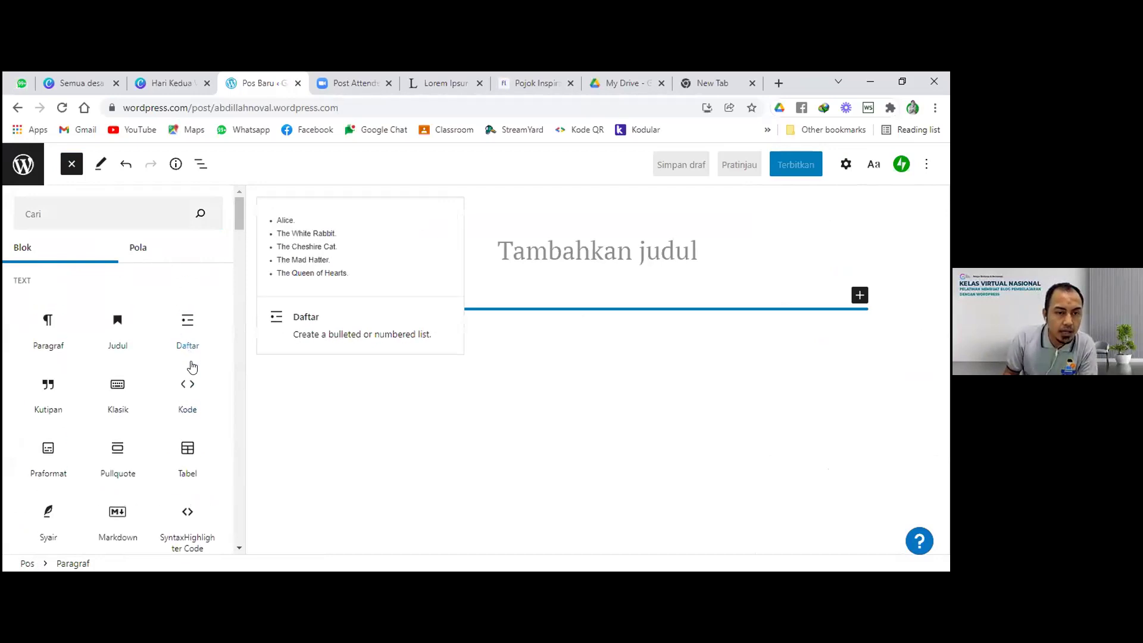
scroll(189, 361, down, 2)
scroll(189, 361, up, 2)
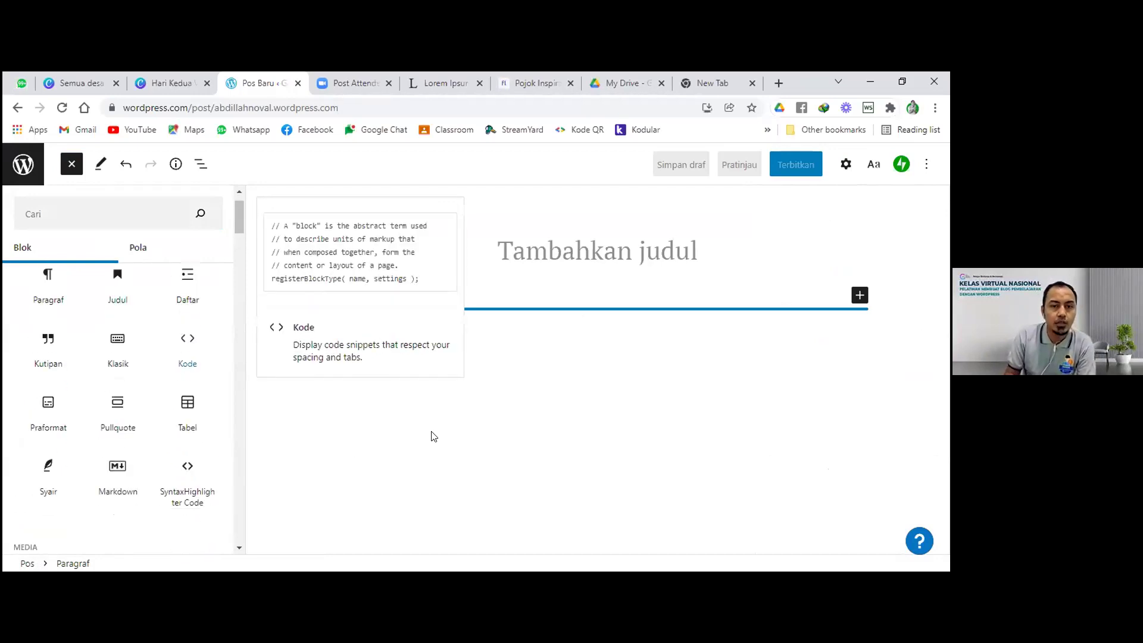
click(465, 426)
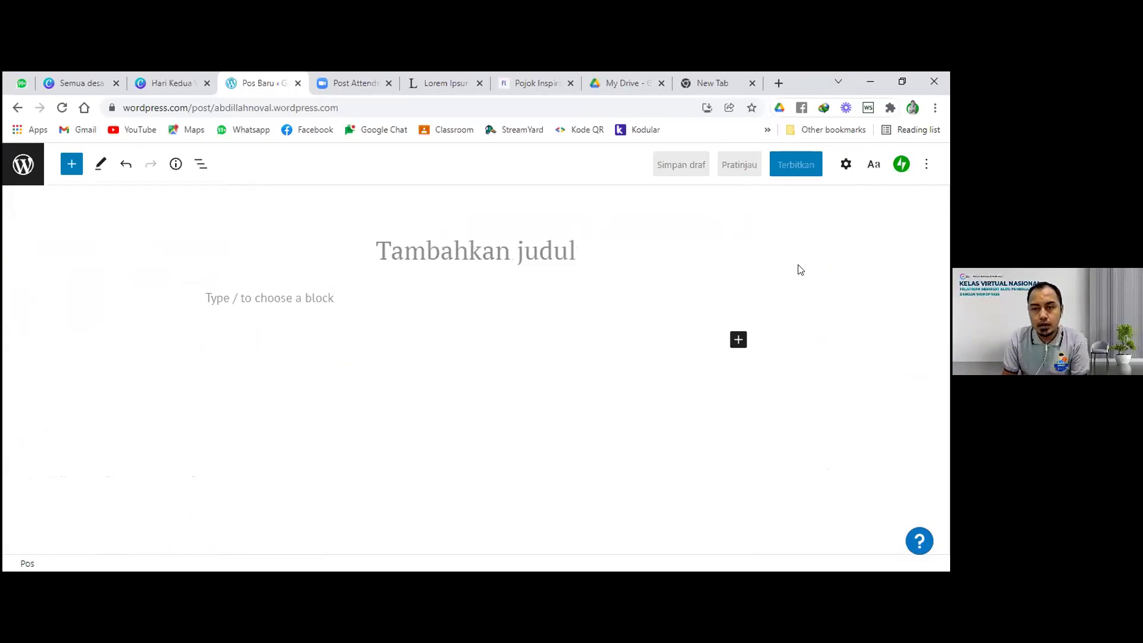
Step: Search Google for "anak loncat.gif" and open the cartoon of children jumping rope with a dog
click(709, 80)
click(370, 102)
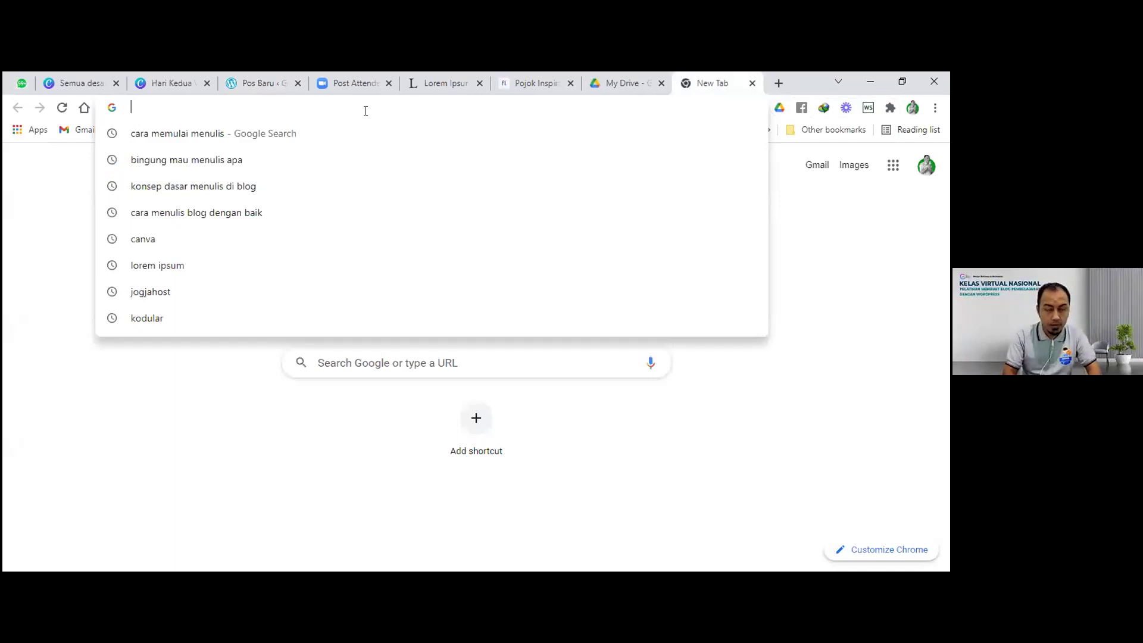
text(anak lo)
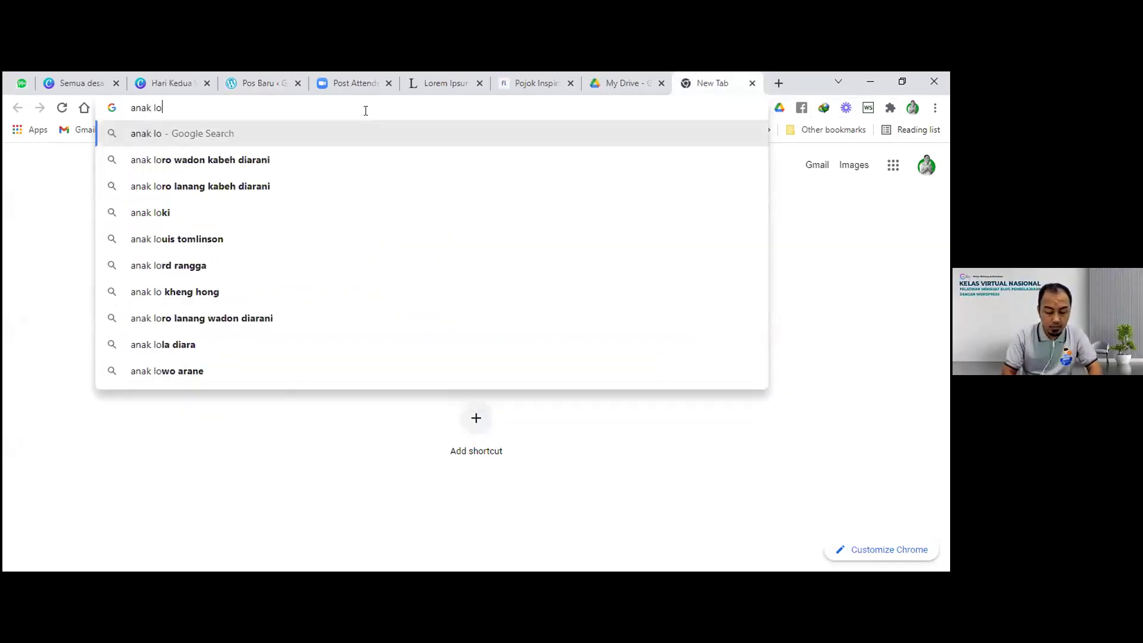
text(ncat.gif)
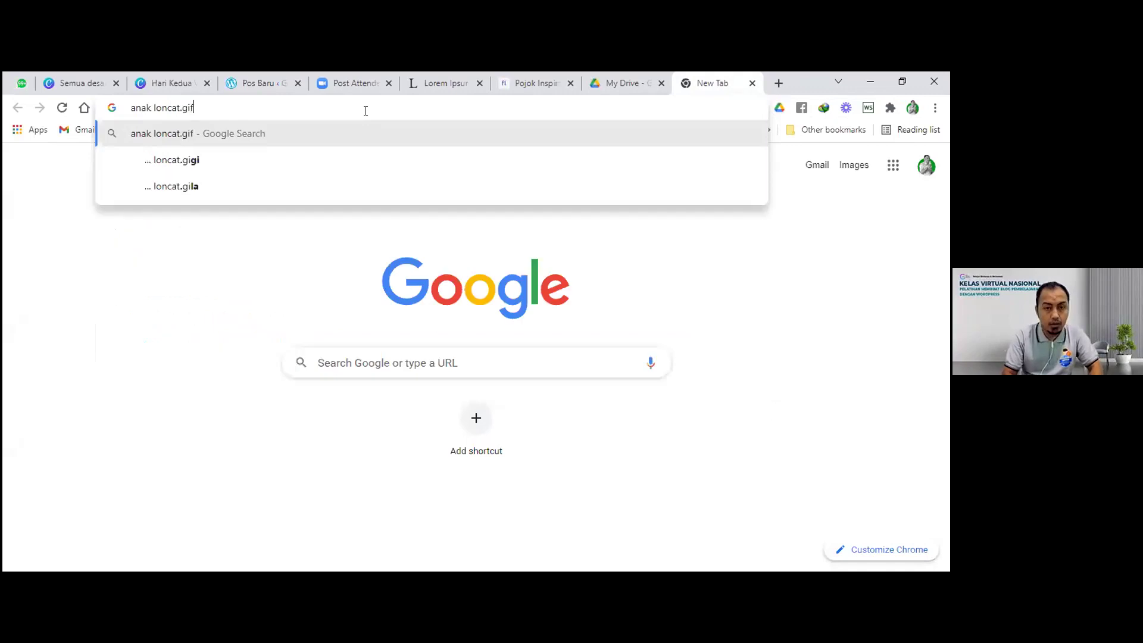
key(Return)
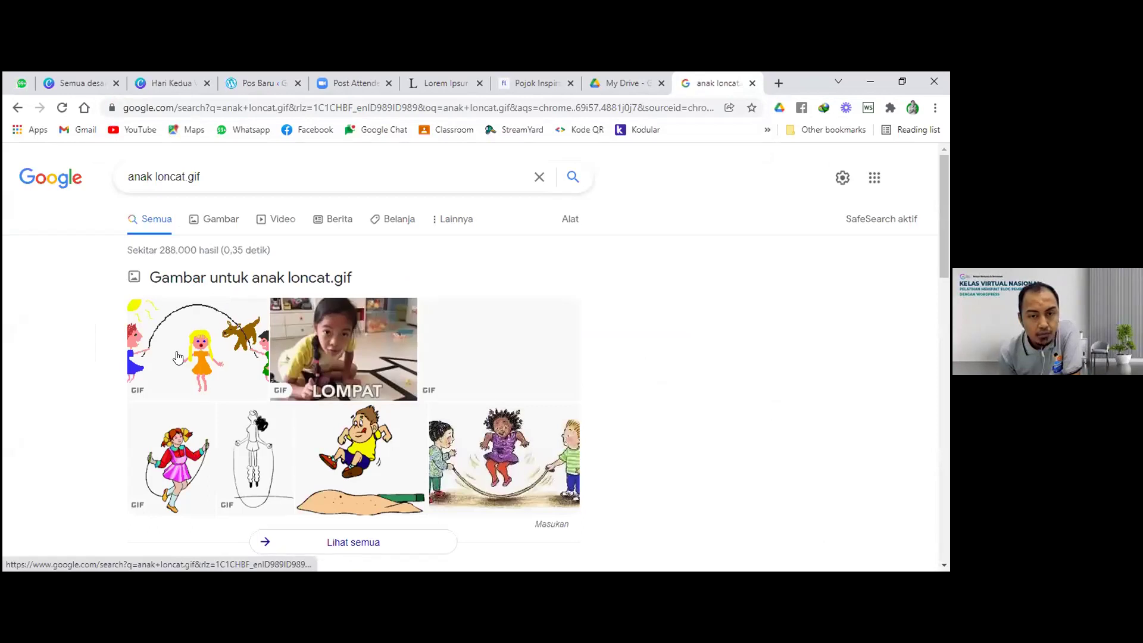
click(195, 353)
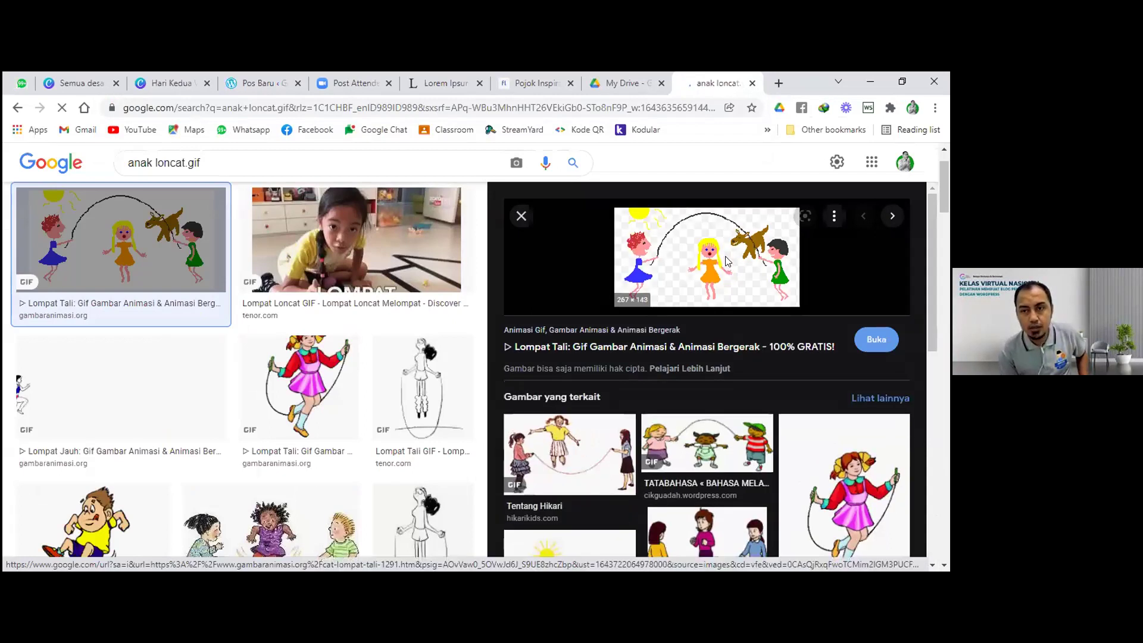
Step: Open the image's source page on gambaranimasi.org, choose the jump-rope girl in the purple dress, and dismiss the advertisement
right_click(726, 262)
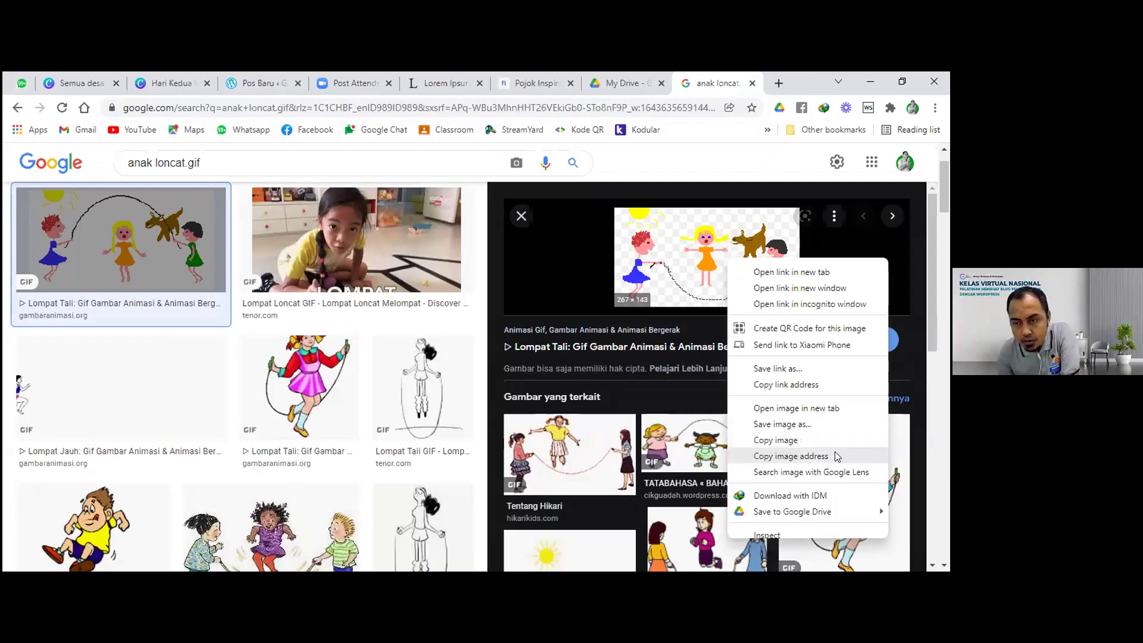
click(796, 409)
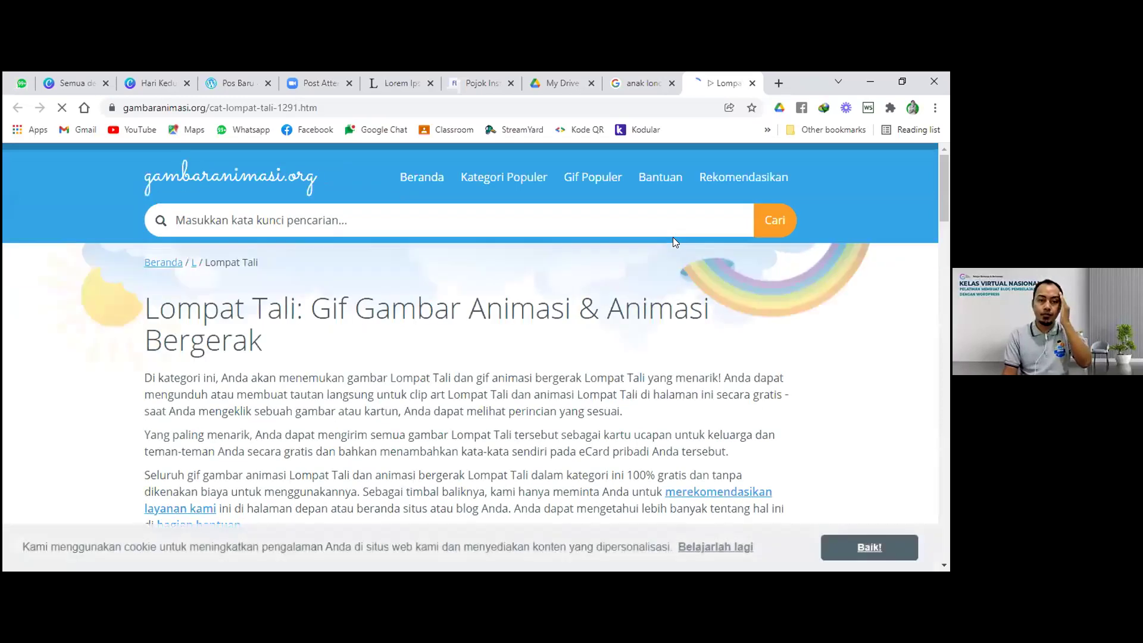
scroll(673, 237, down, 10)
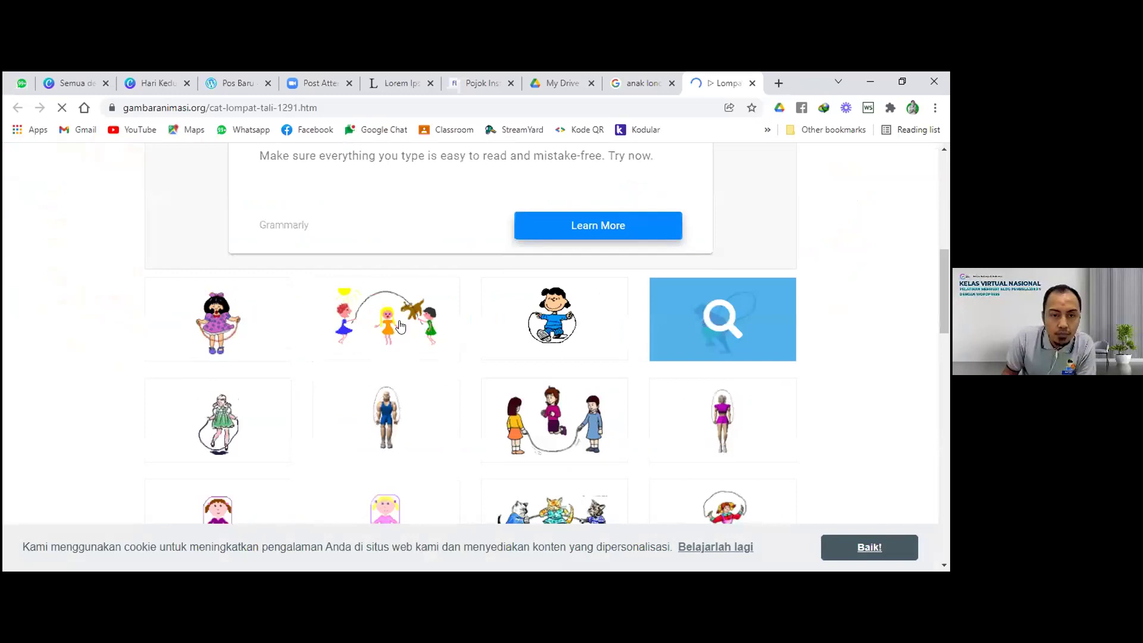
click(205, 324)
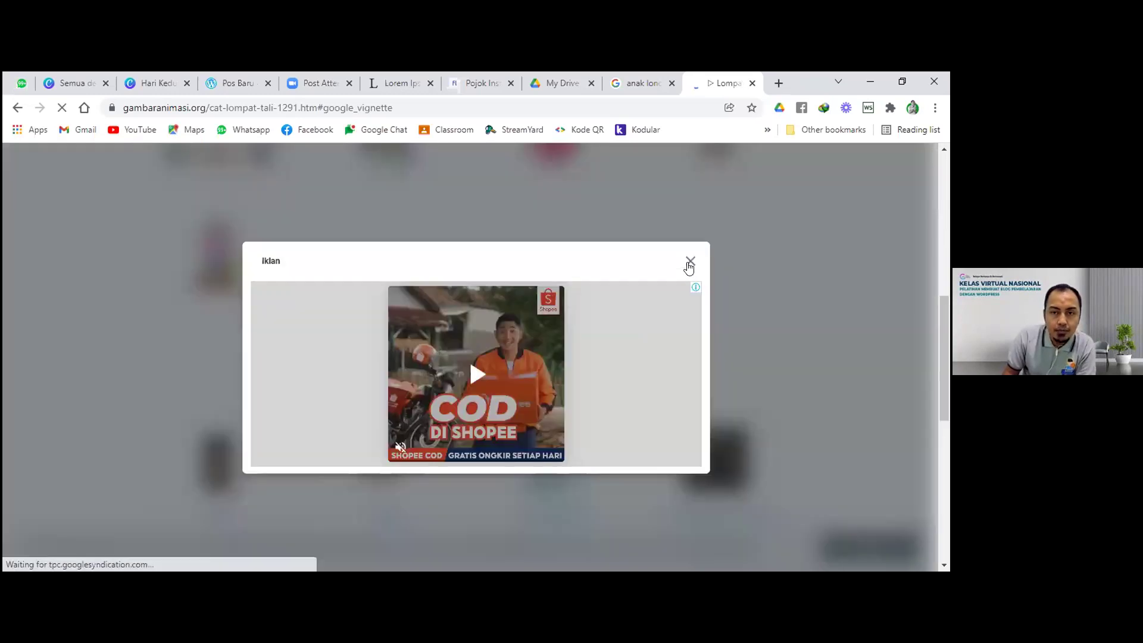
click(690, 262)
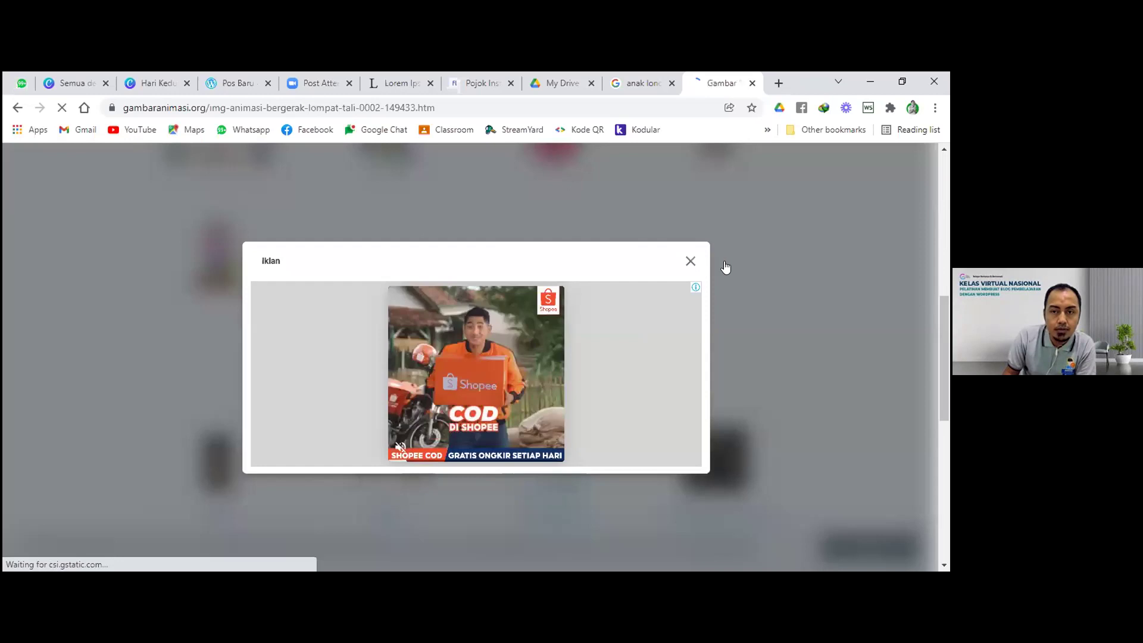
click(690, 262)
Step: Try to download the animasi-bergerak-lompat-tali-0002 animation from its page
scroll(439, 382, down, 3)
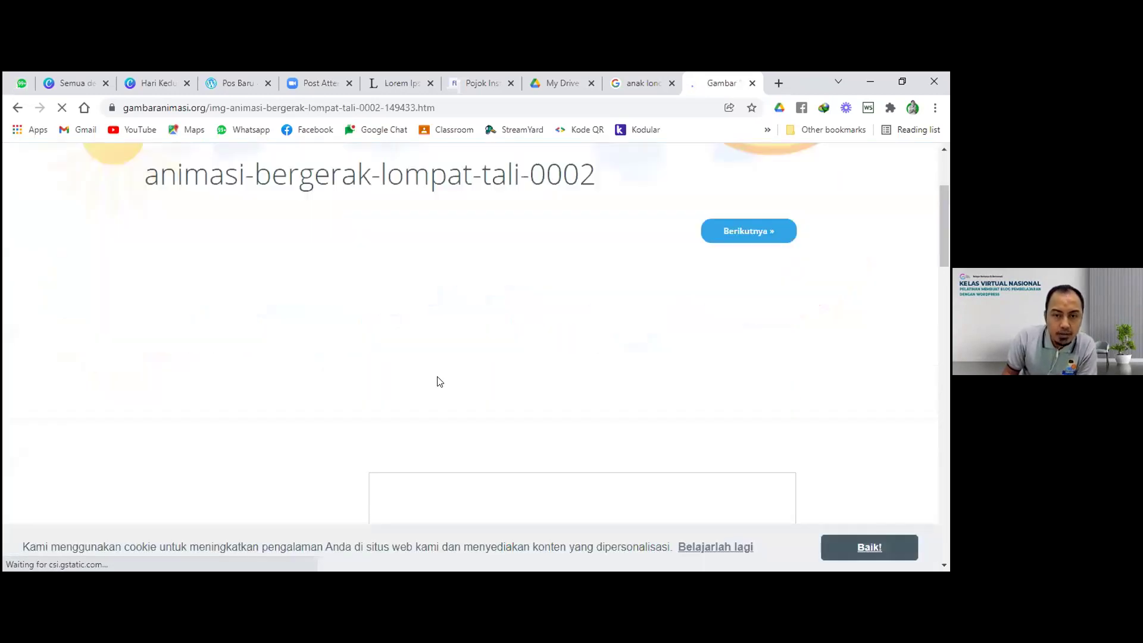
scroll(439, 381, down, 6)
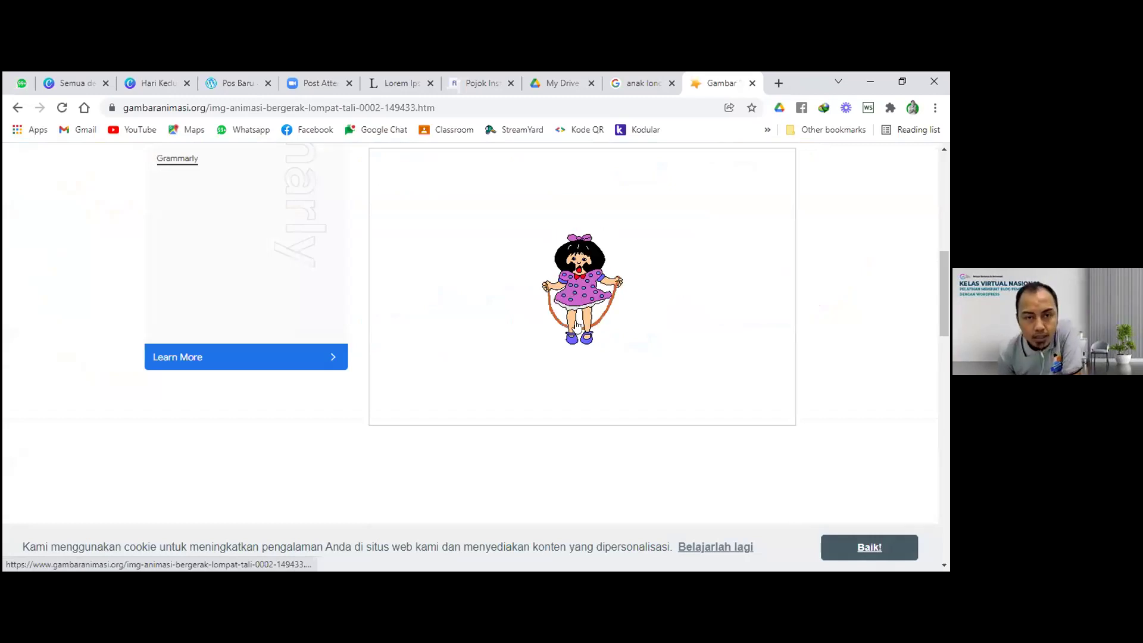
scroll(577, 328, down, 5)
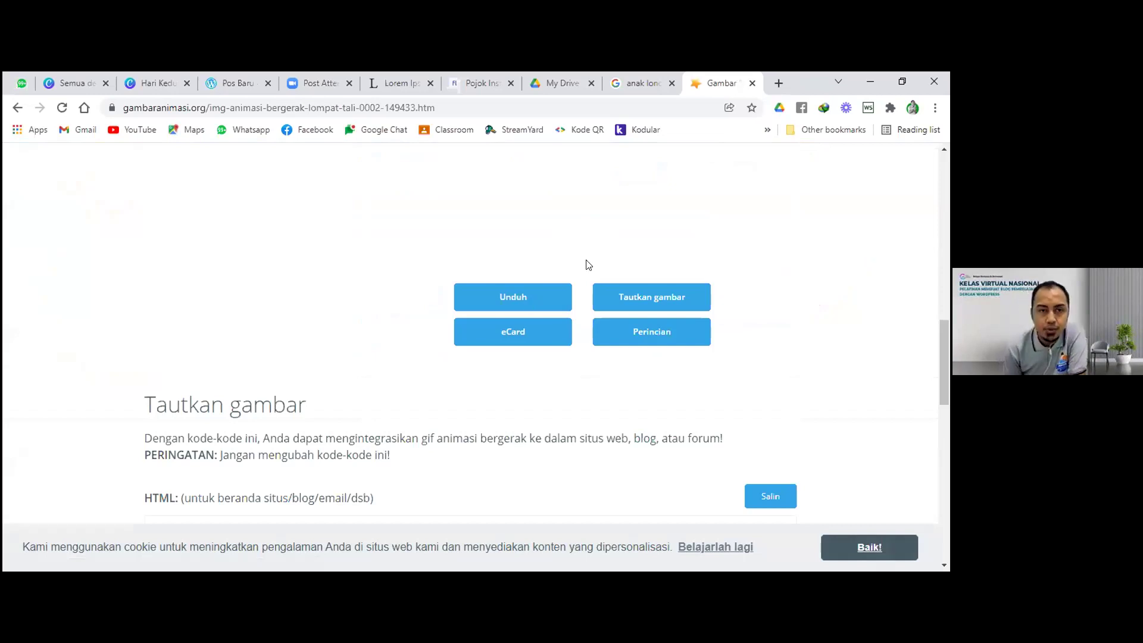
click(518, 297)
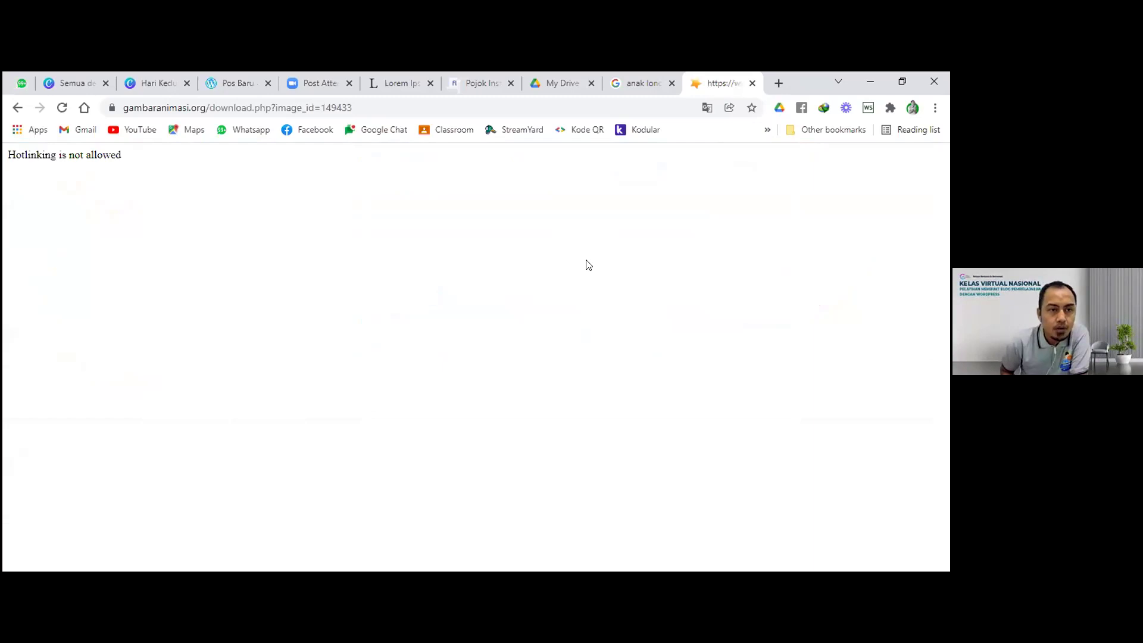
Step: Search Google for lottiefiles in a new browser tab and open the LottieFiles website from the non-sponsored result
click(780, 84)
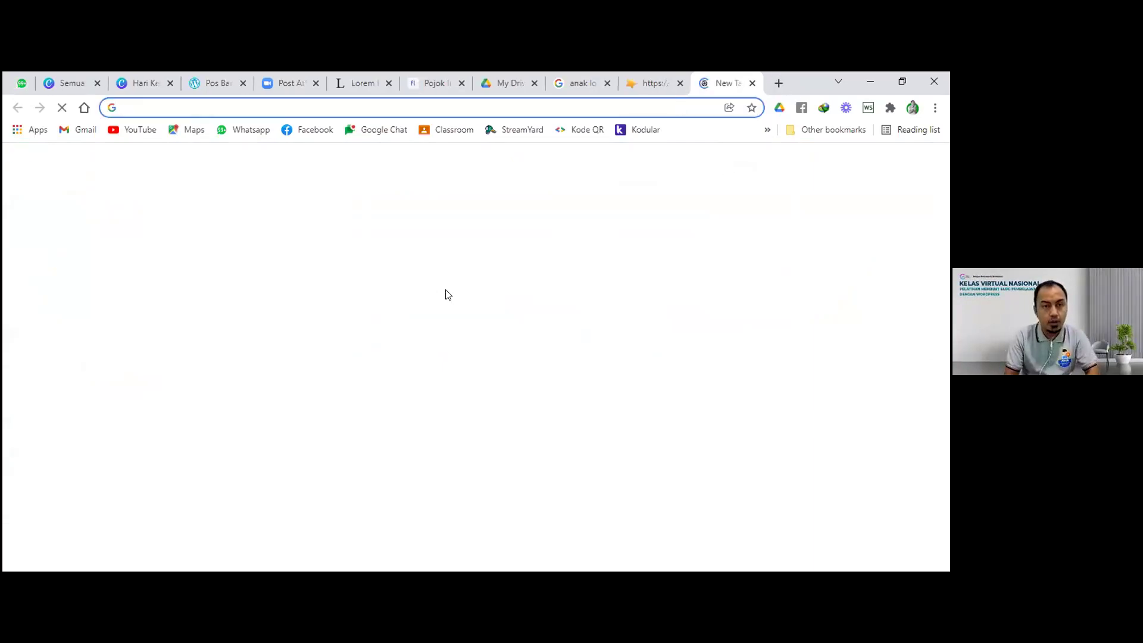
text(lott)
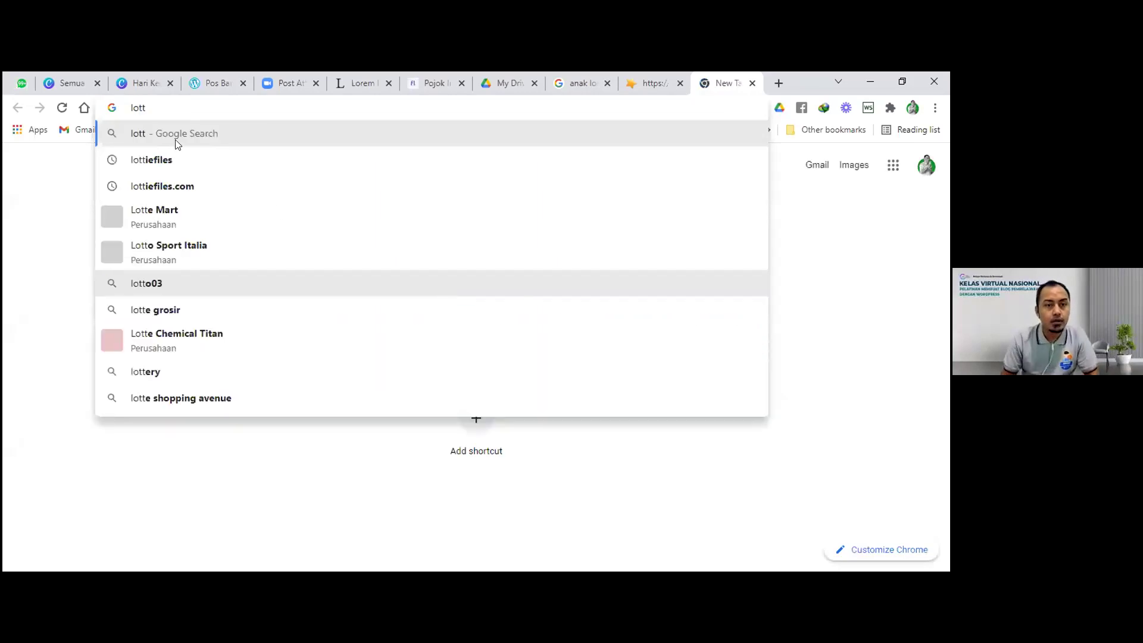
click(171, 164)
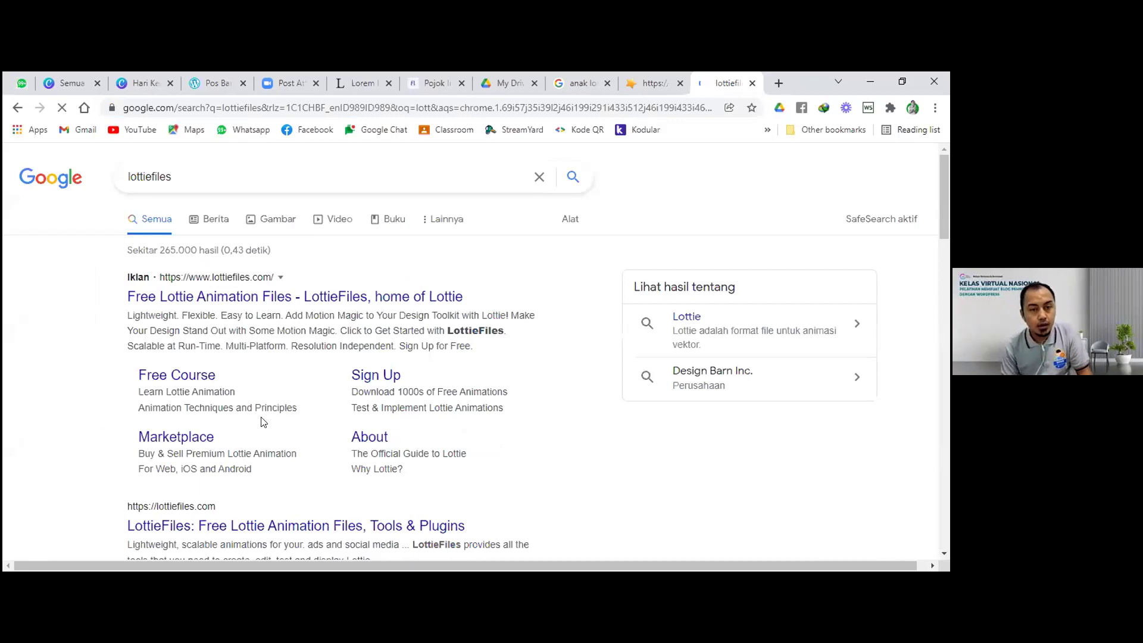
scroll(263, 411, down, 1)
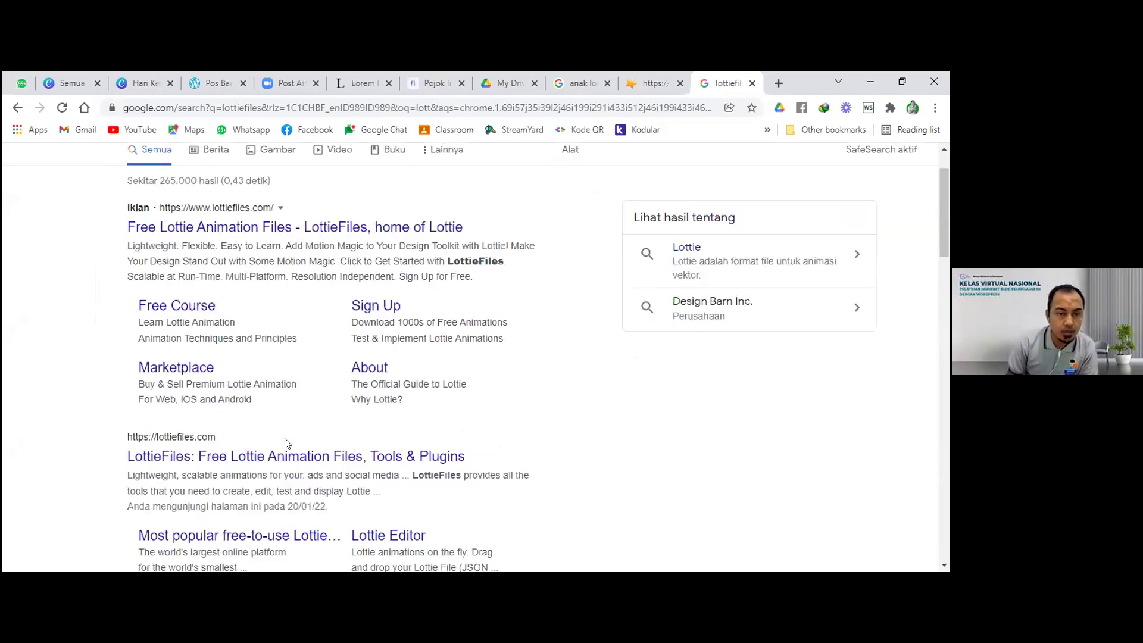
click(285, 454)
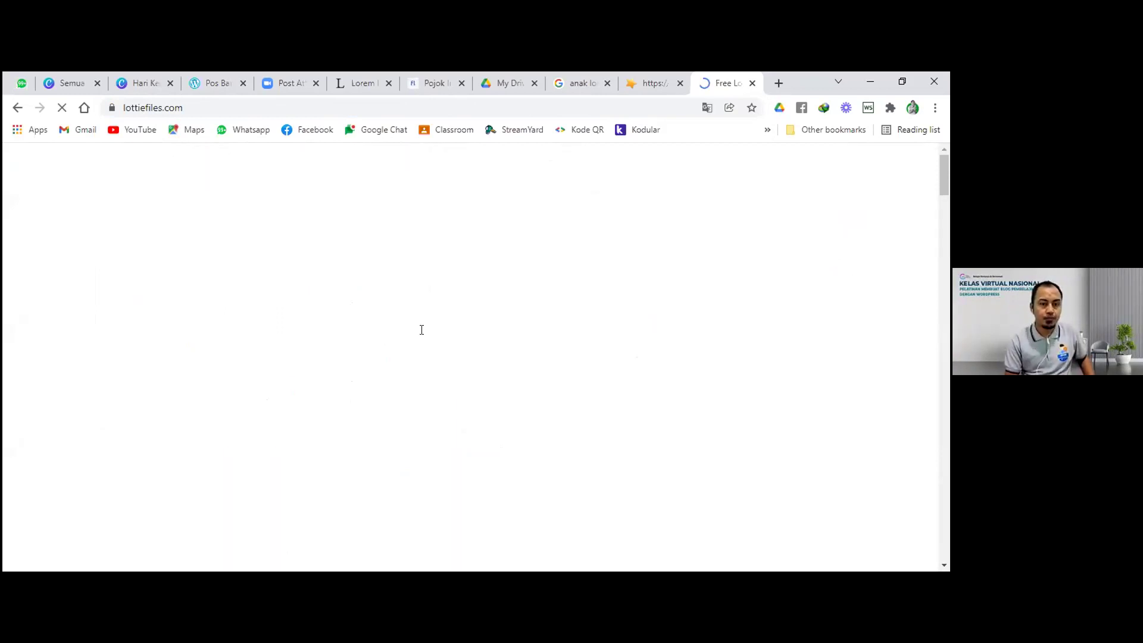
Step: Look over the LottieFiles home page and search its animations for "offline"
scroll(531, 281, down, 2)
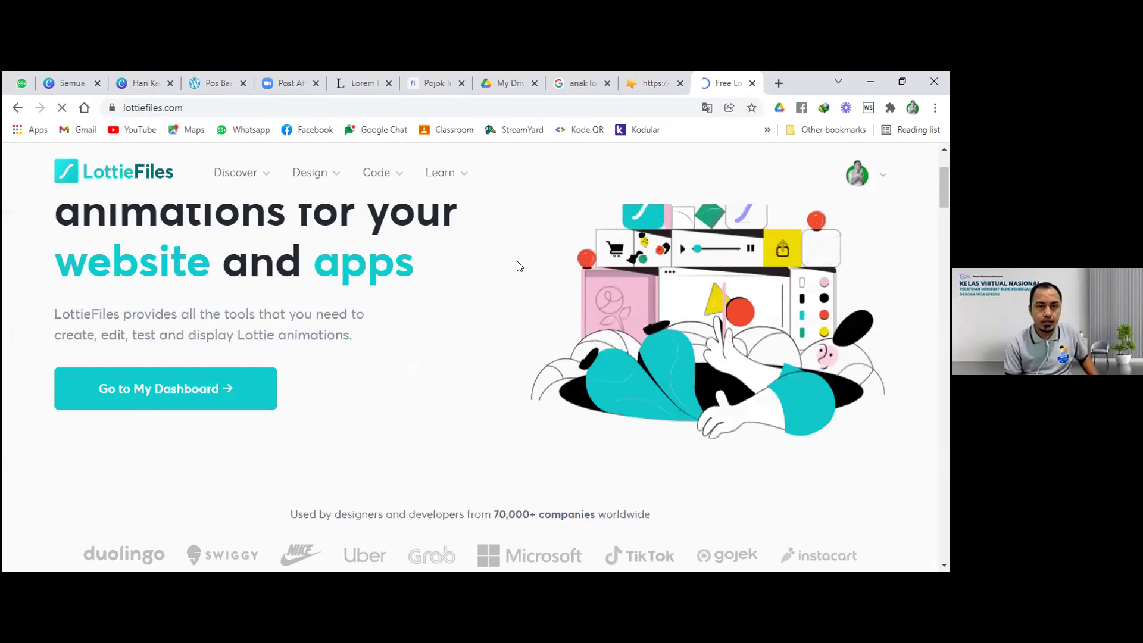
scroll(418, 296, up, 2)
scroll(418, 296, down, 4)
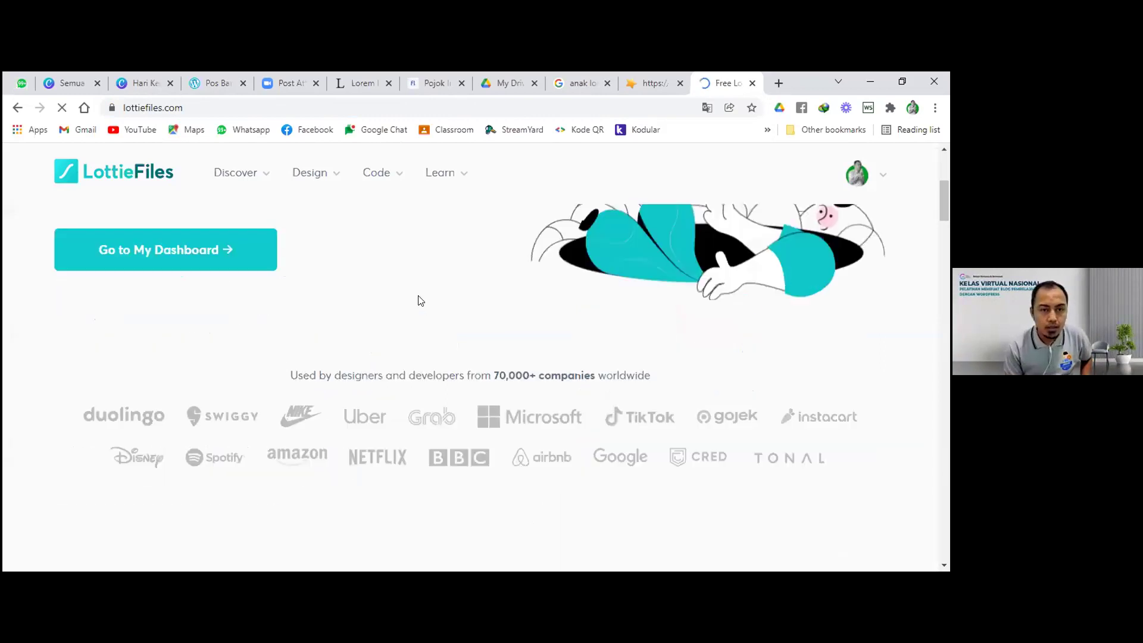
scroll(420, 301, down, 2)
scroll(419, 296, up, 6)
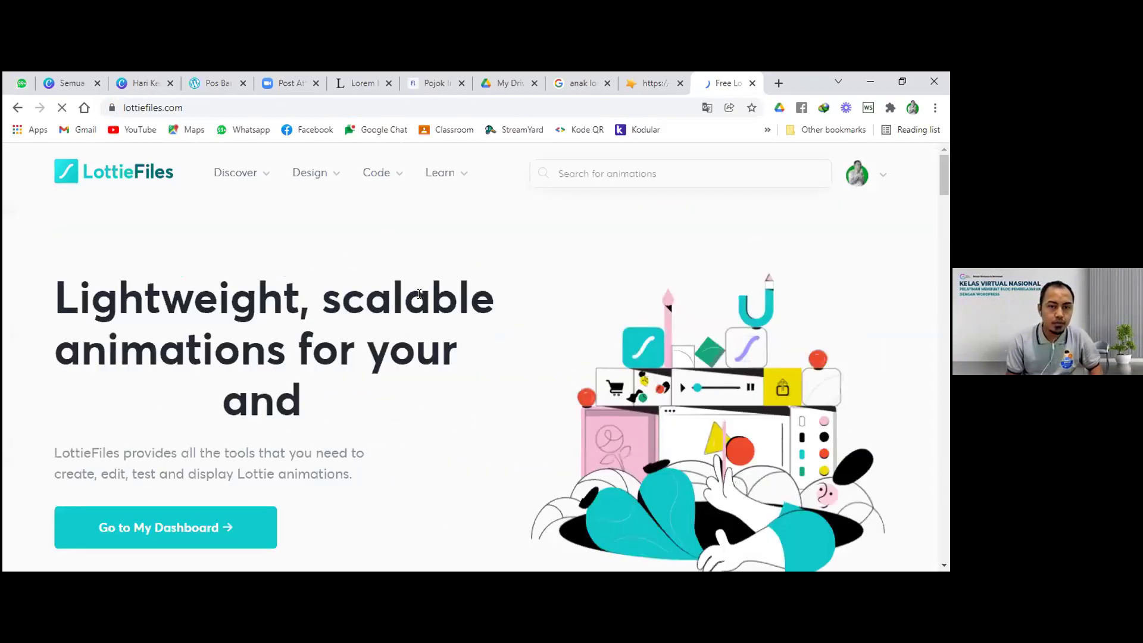
click(578, 172)
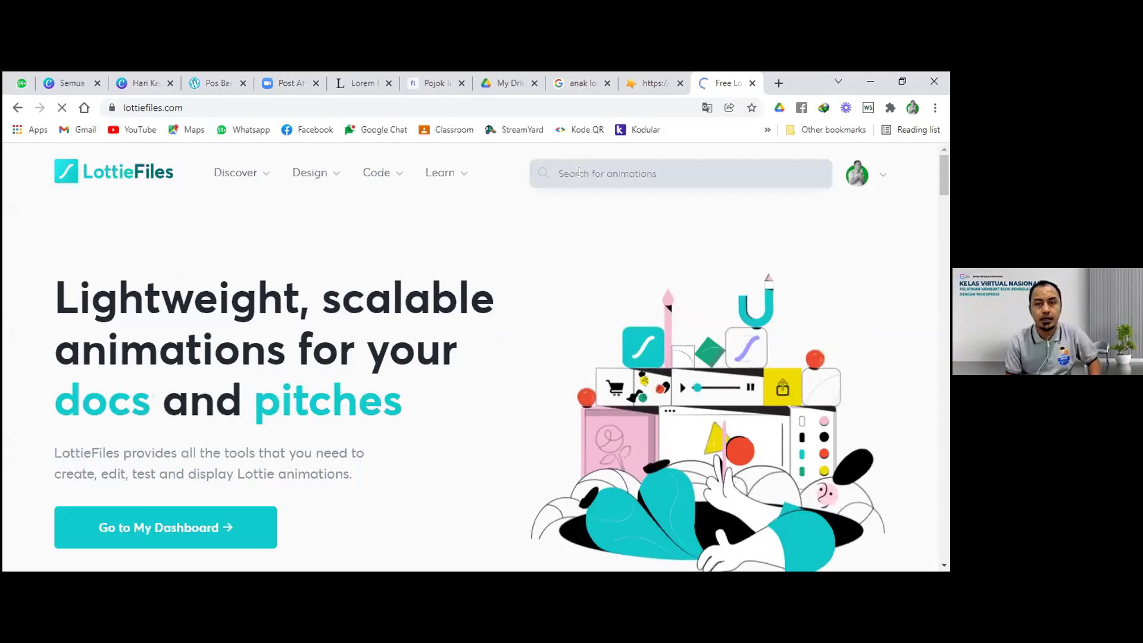
click(578, 172)
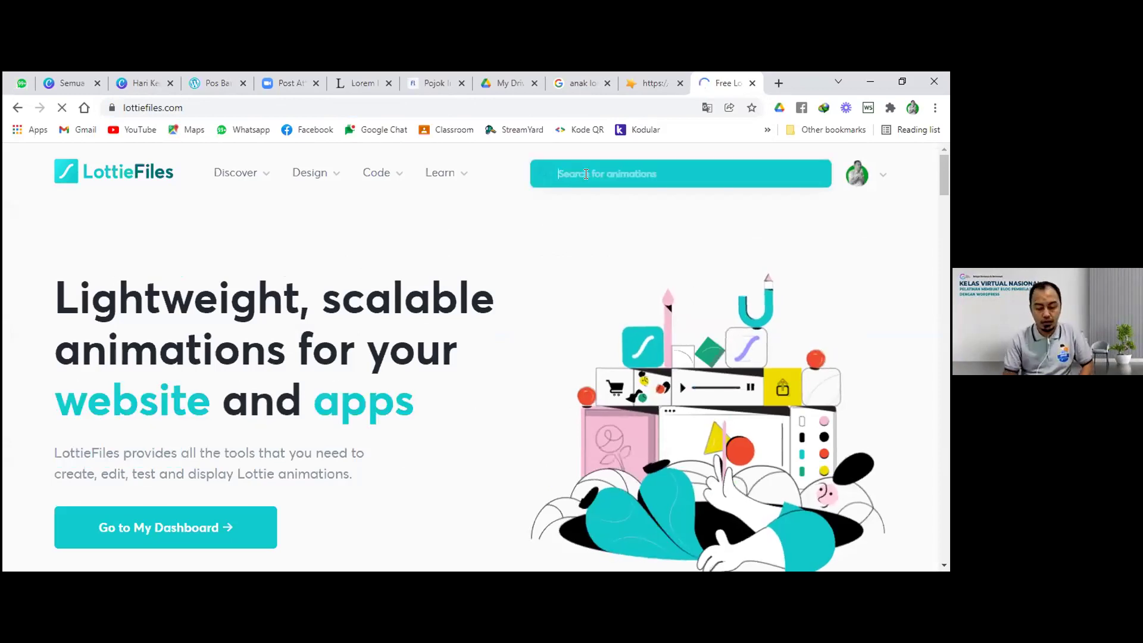
text(of)
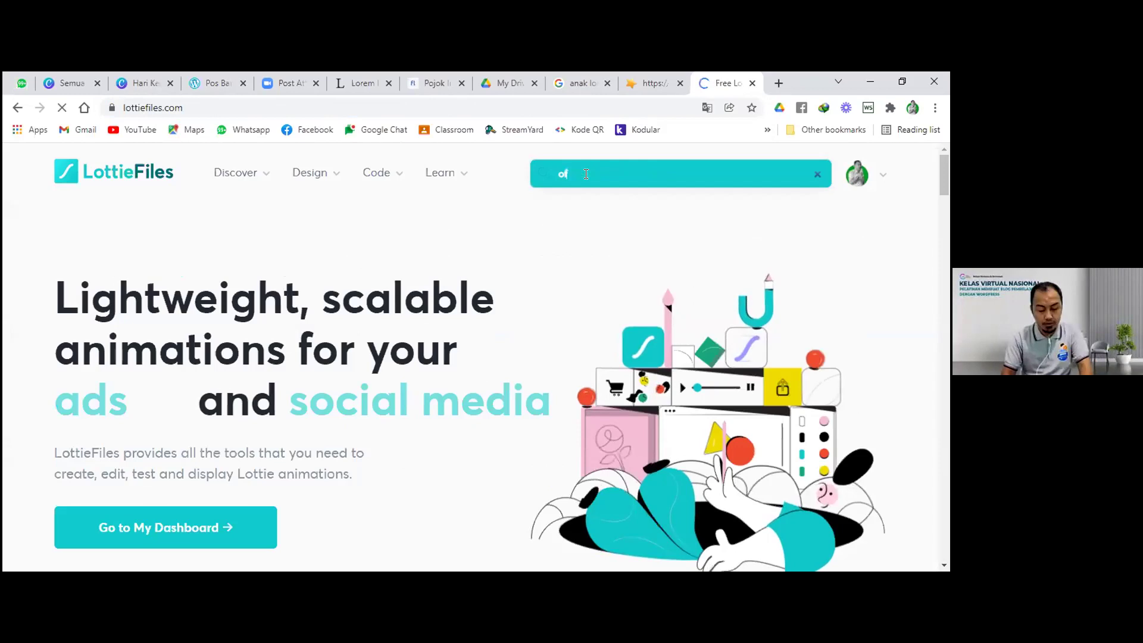
text(fl)
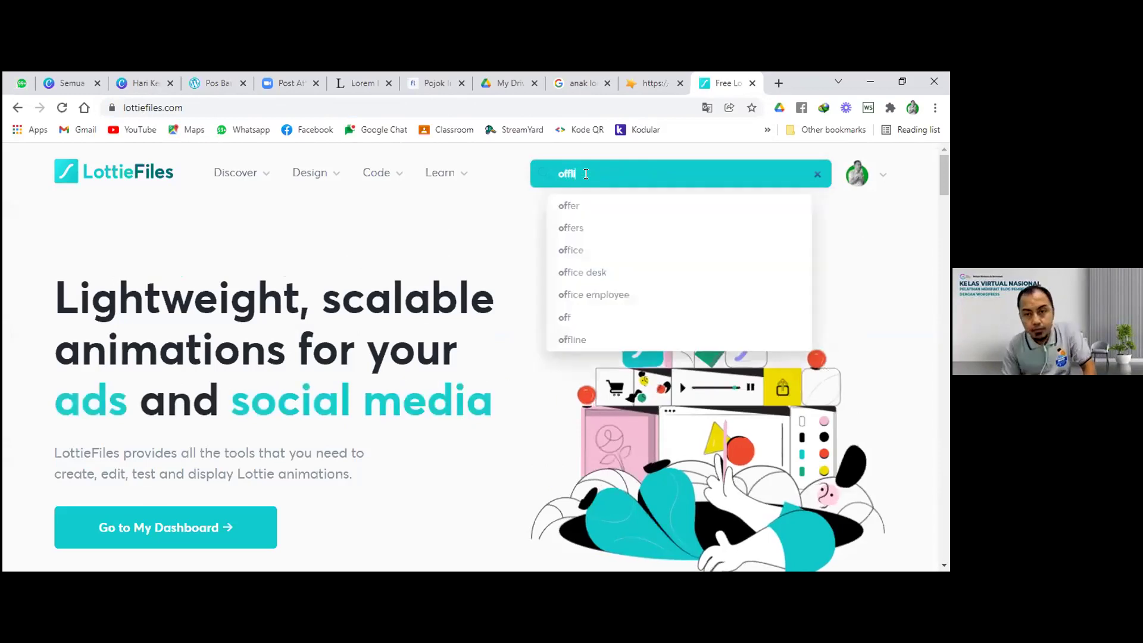
text(ine)
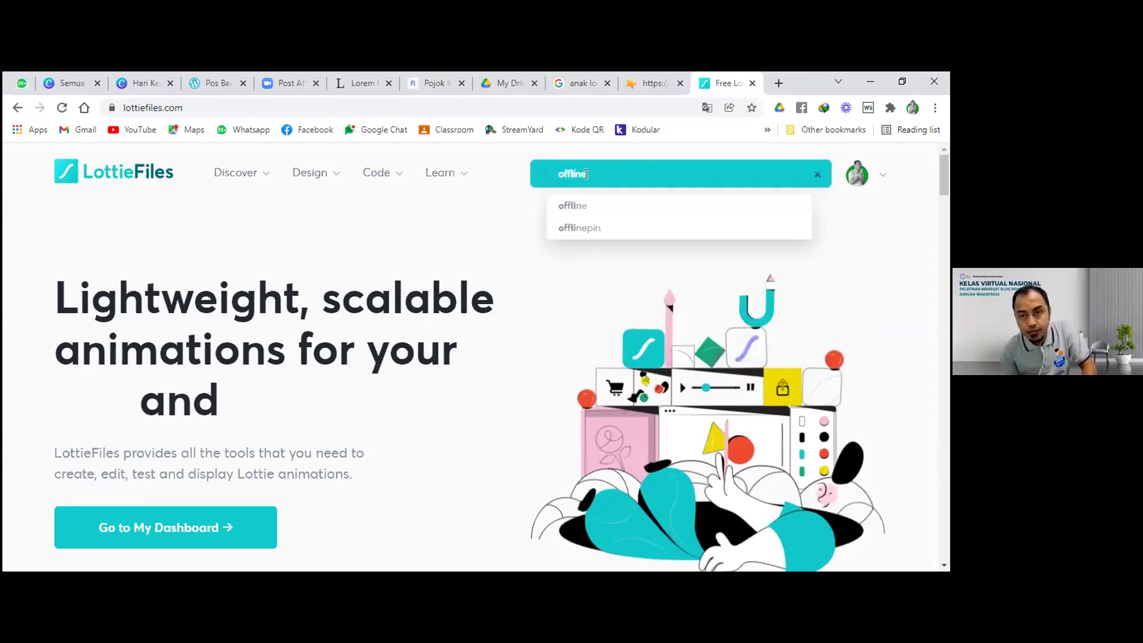
click(606, 210)
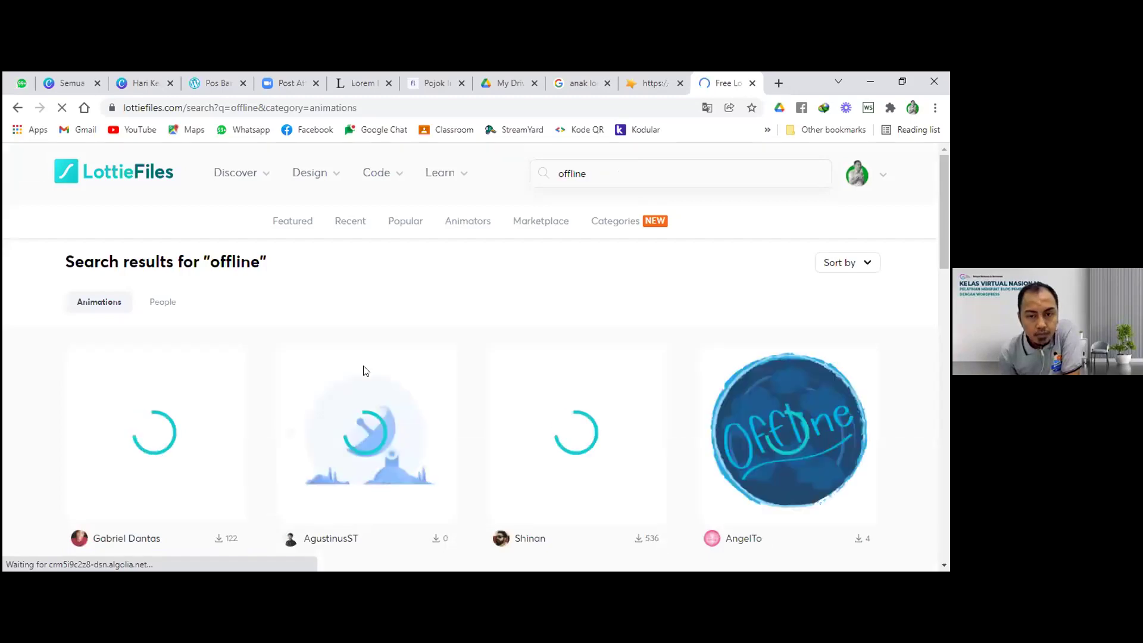
Step: Open the No Connection satellite dish animation from the results and download it as a GIF
scroll(366, 381, down, 1)
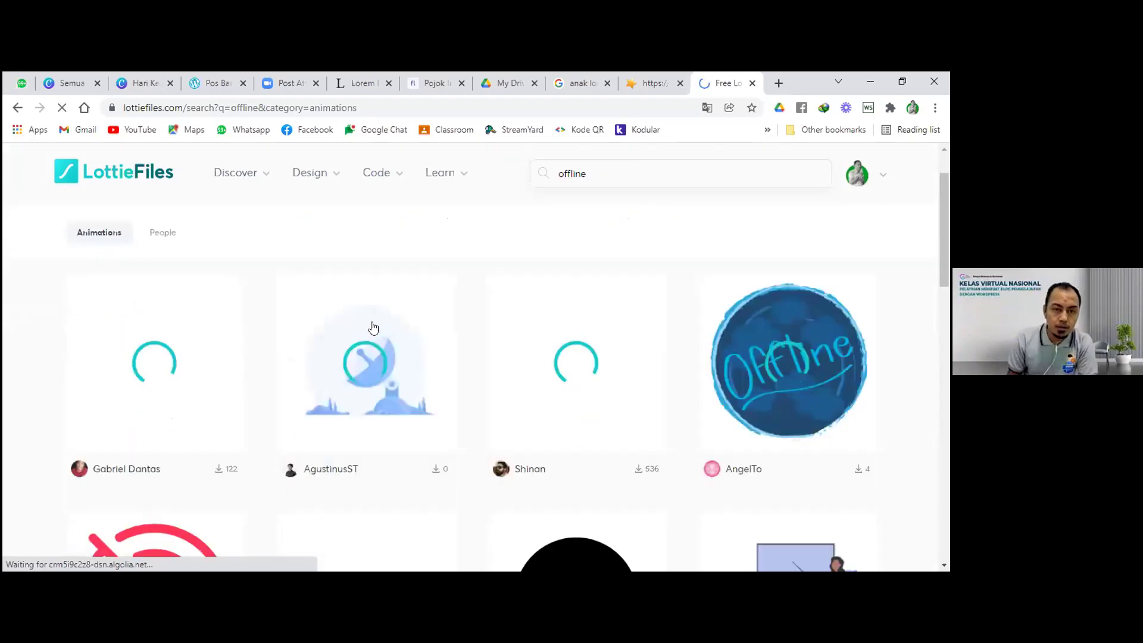
scroll(373, 327, down, 1)
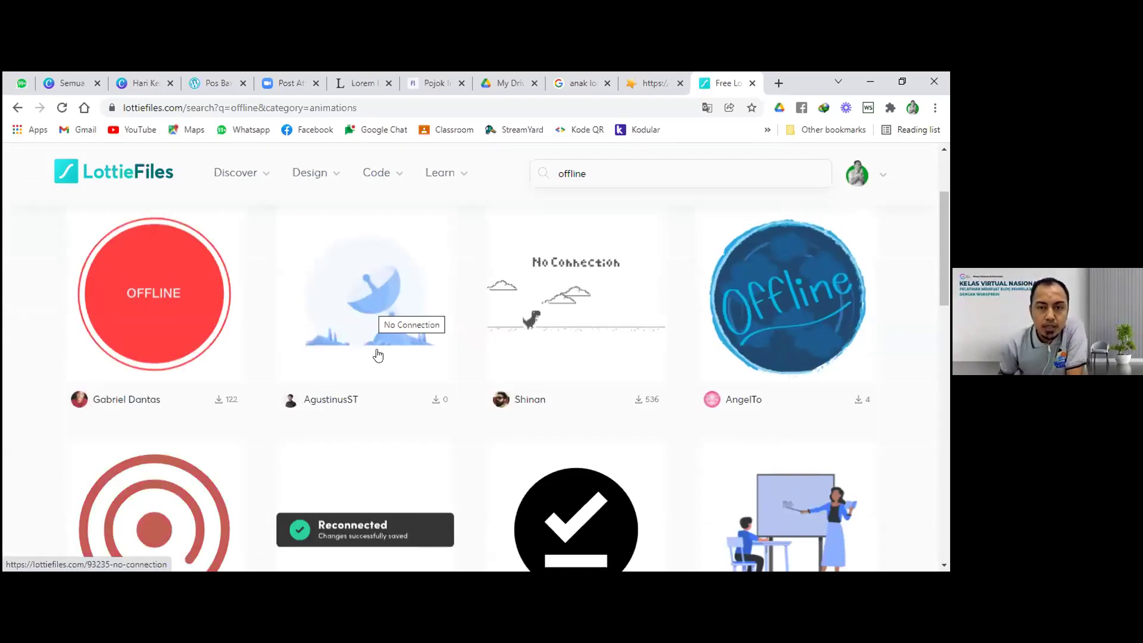
scroll(377, 356, up, 1)
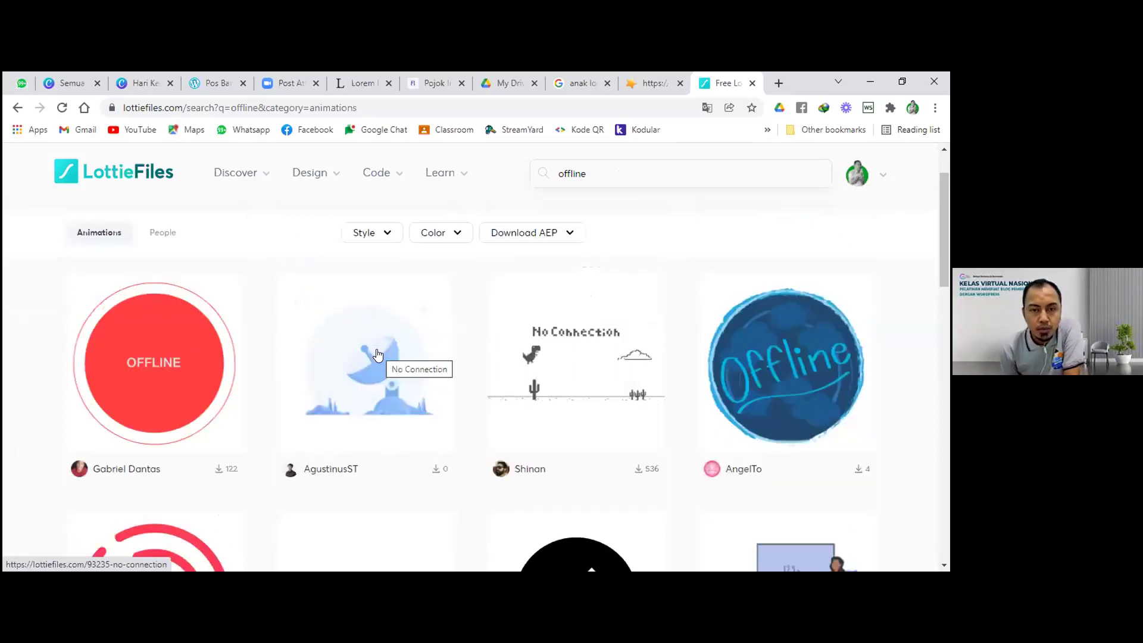
click(377, 353)
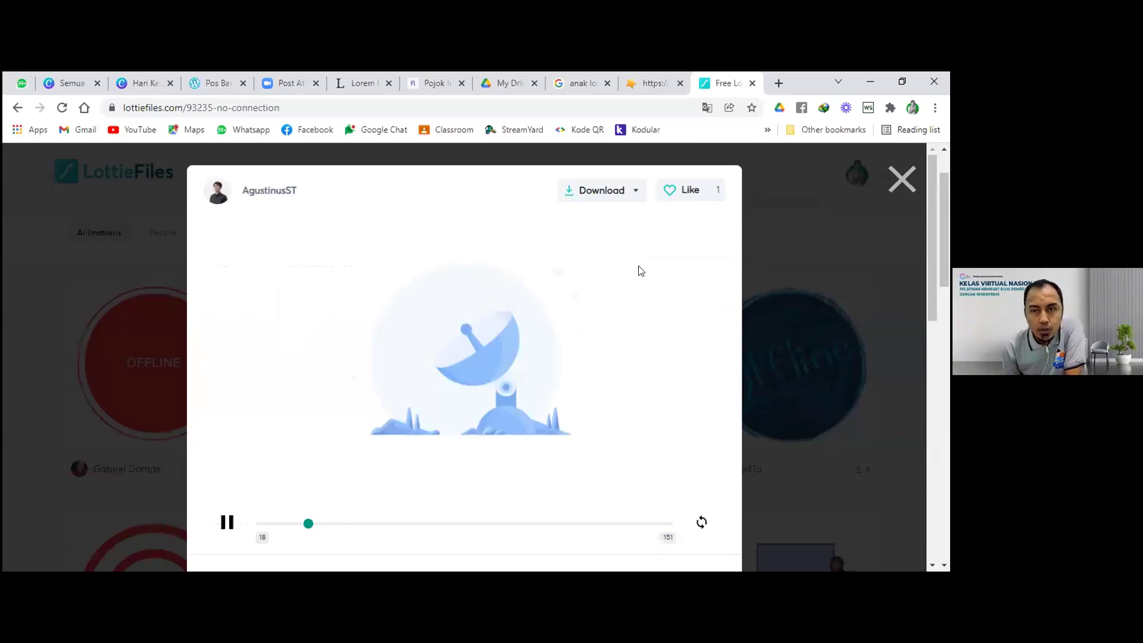
click(632, 195)
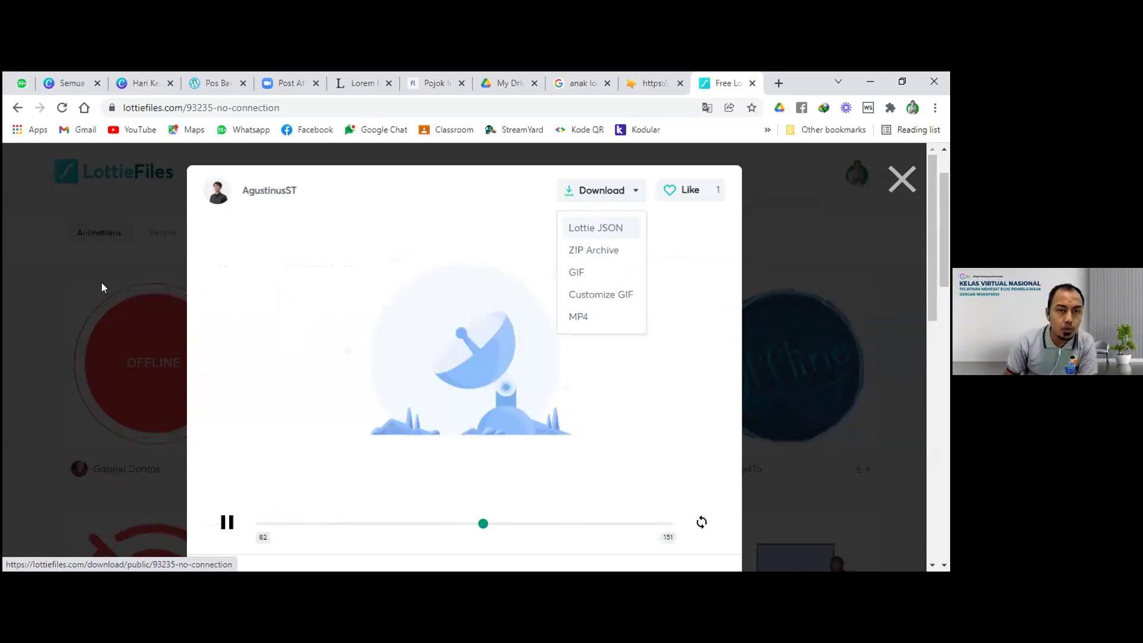
Step: Return to the new WordPress post and add a Gambar block containing the 93235-no-connection GIF uploaded from the Downloads folder
click(216, 82)
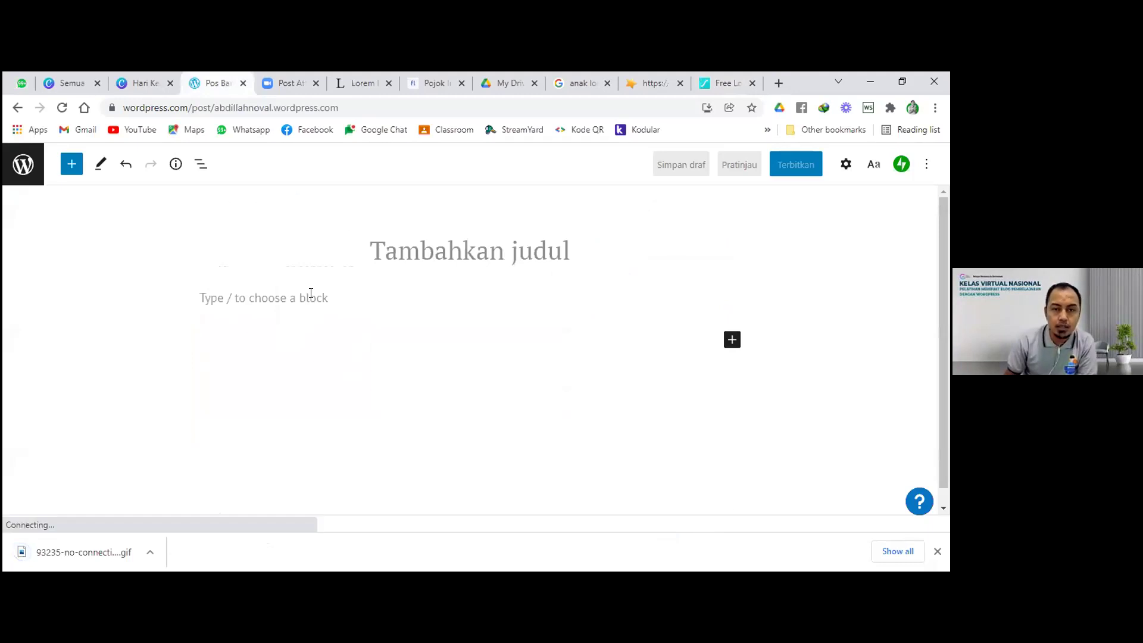
click(311, 293)
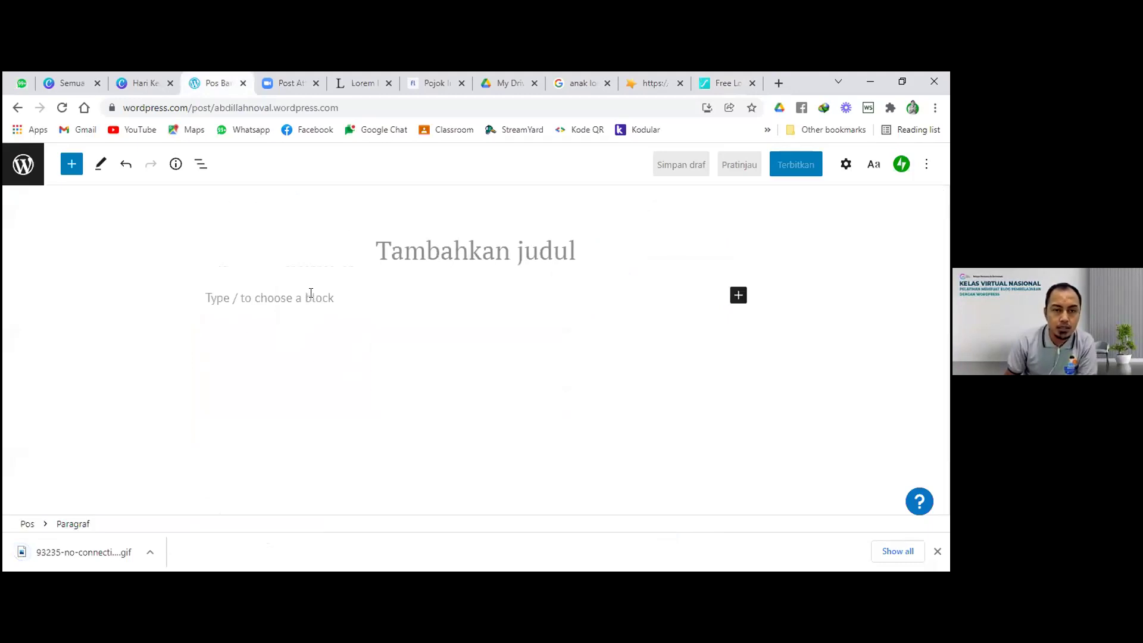
click(743, 300)
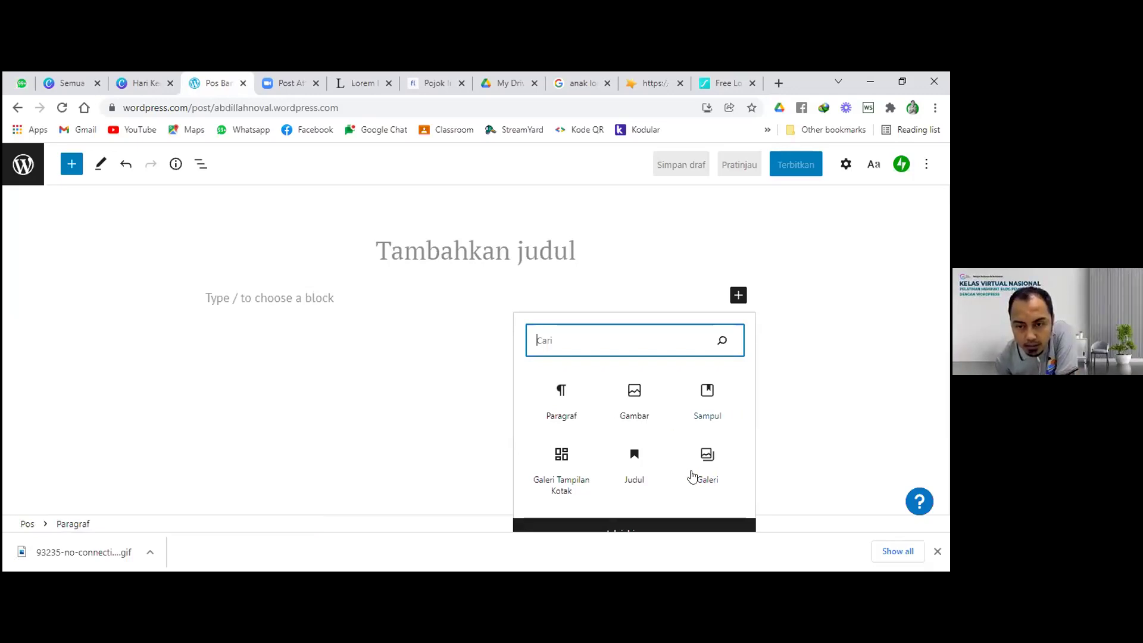
click(656, 417)
click(241, 382)
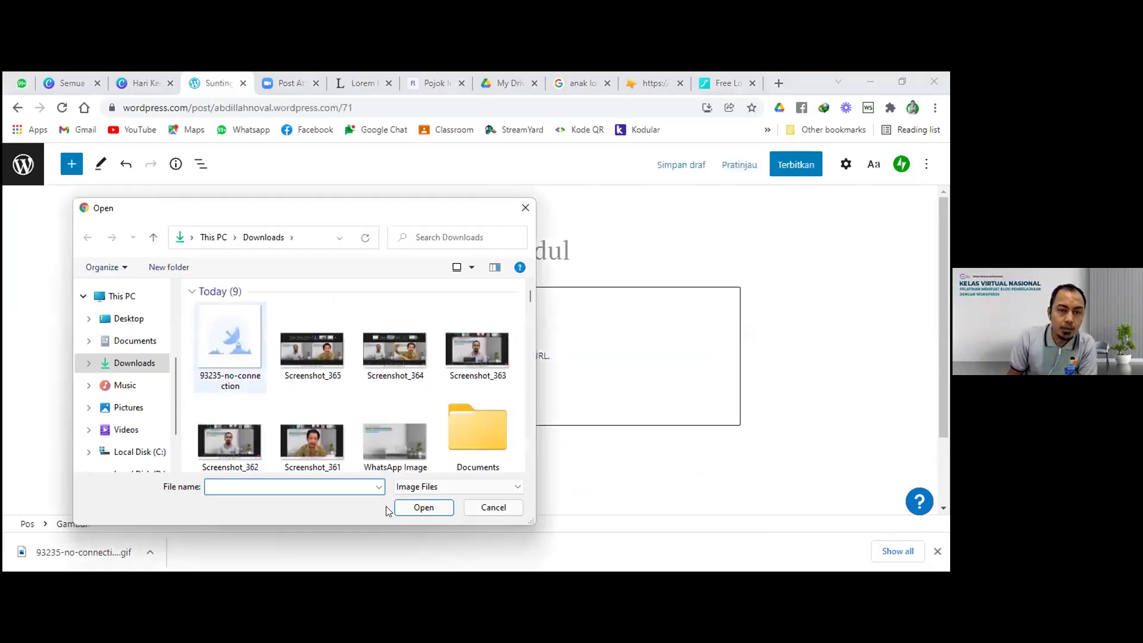
click(422, 507)
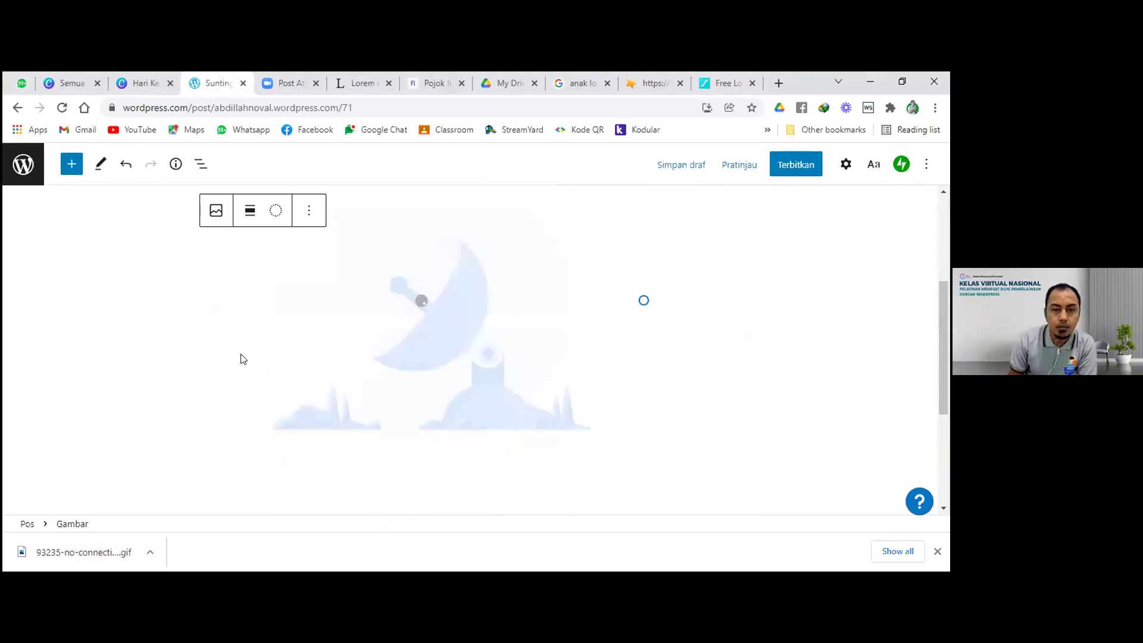
Step: Examine the inserted satellite dish GIF in the post and compare it with its original animation on the LottieFiles page
scroll(241, 359, up, 1)
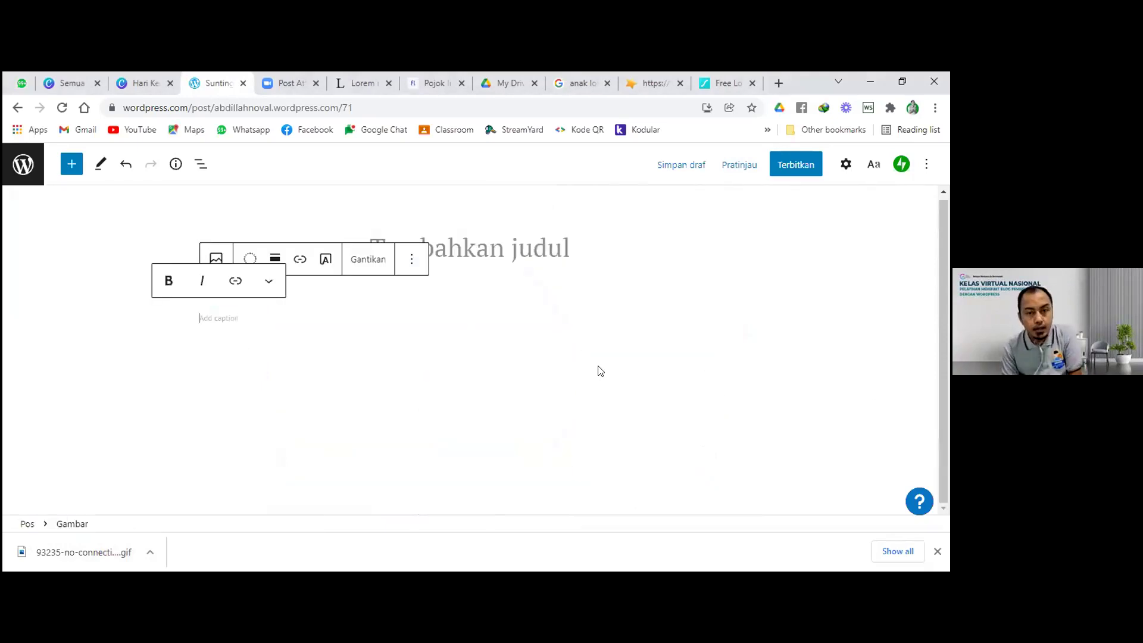
scroll(589, 381, up, 1)
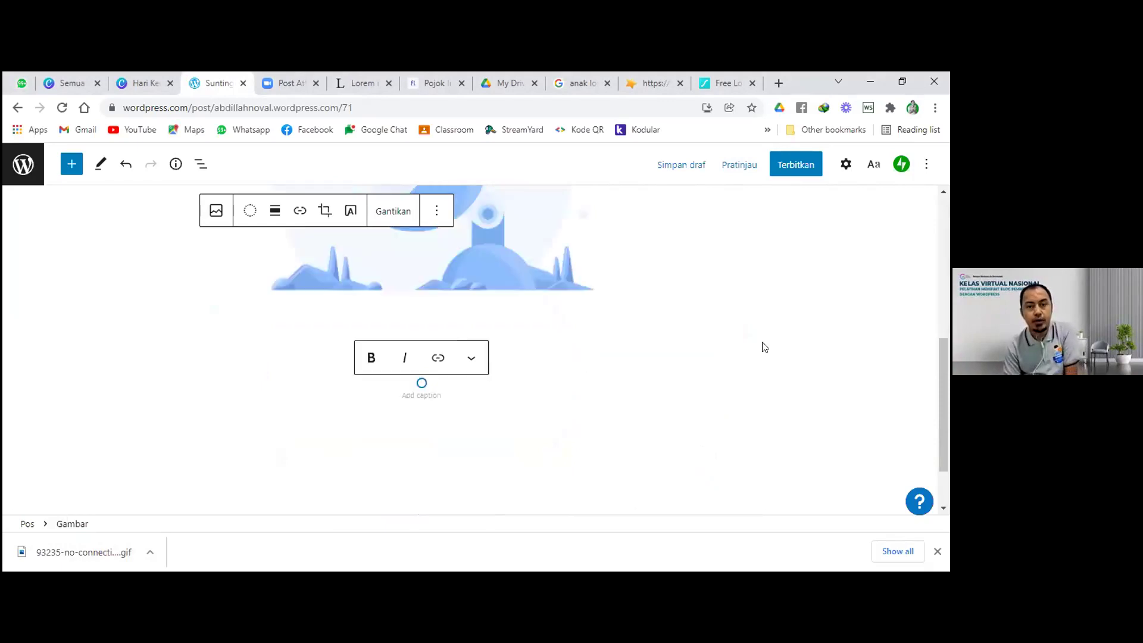
scroll(763, 348, up, 2)
scroll(765, 357, up, 1)
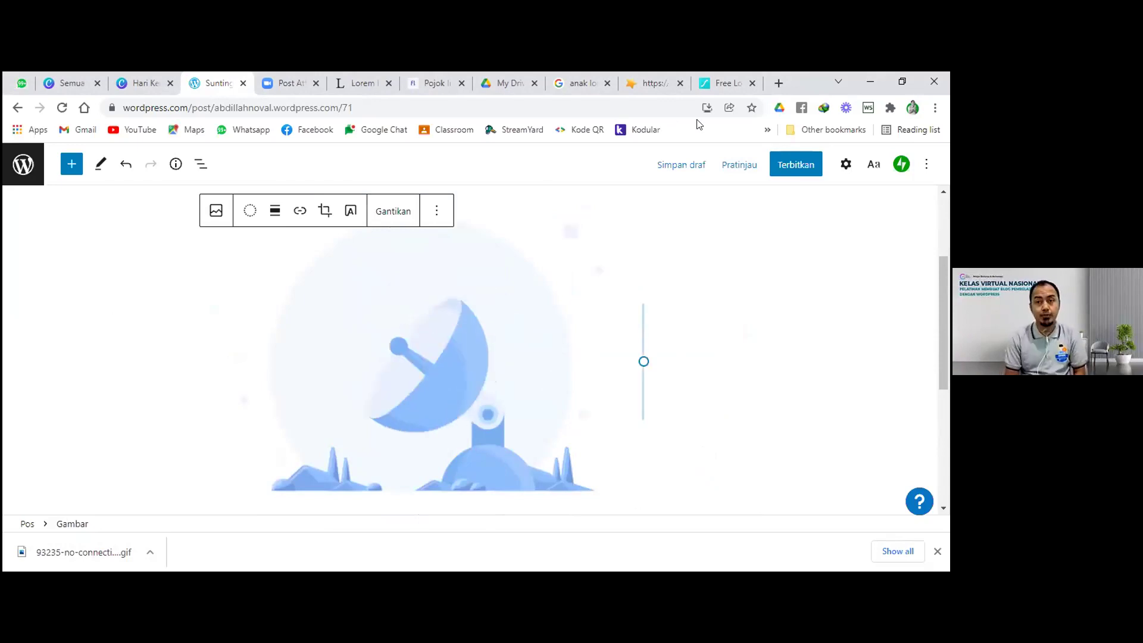
click(719, 85)
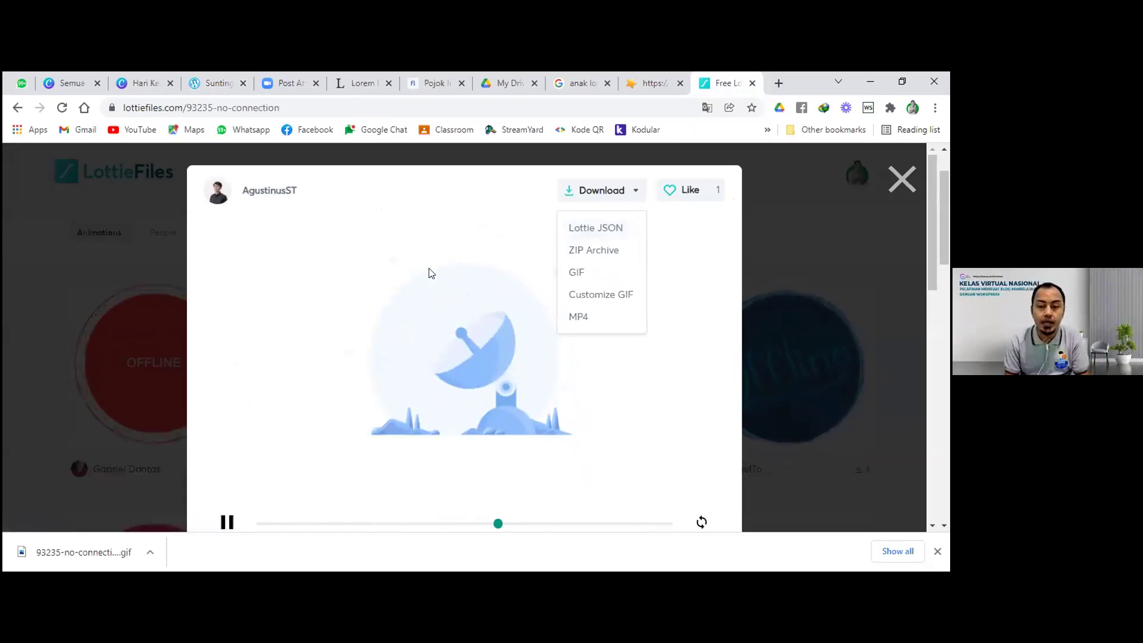
click(214, 80)
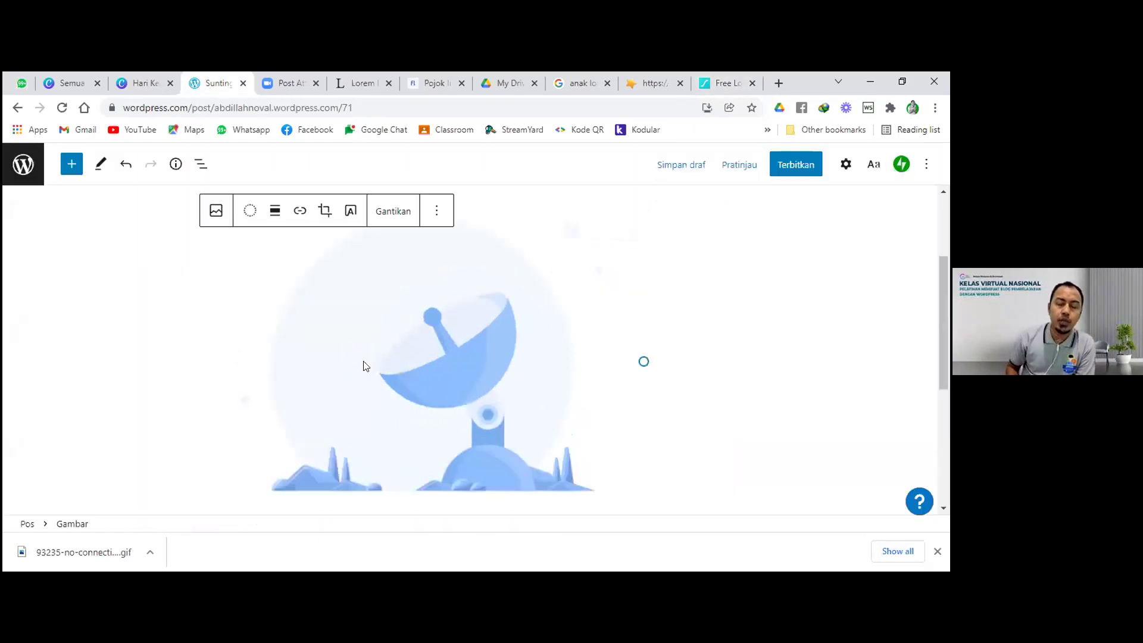